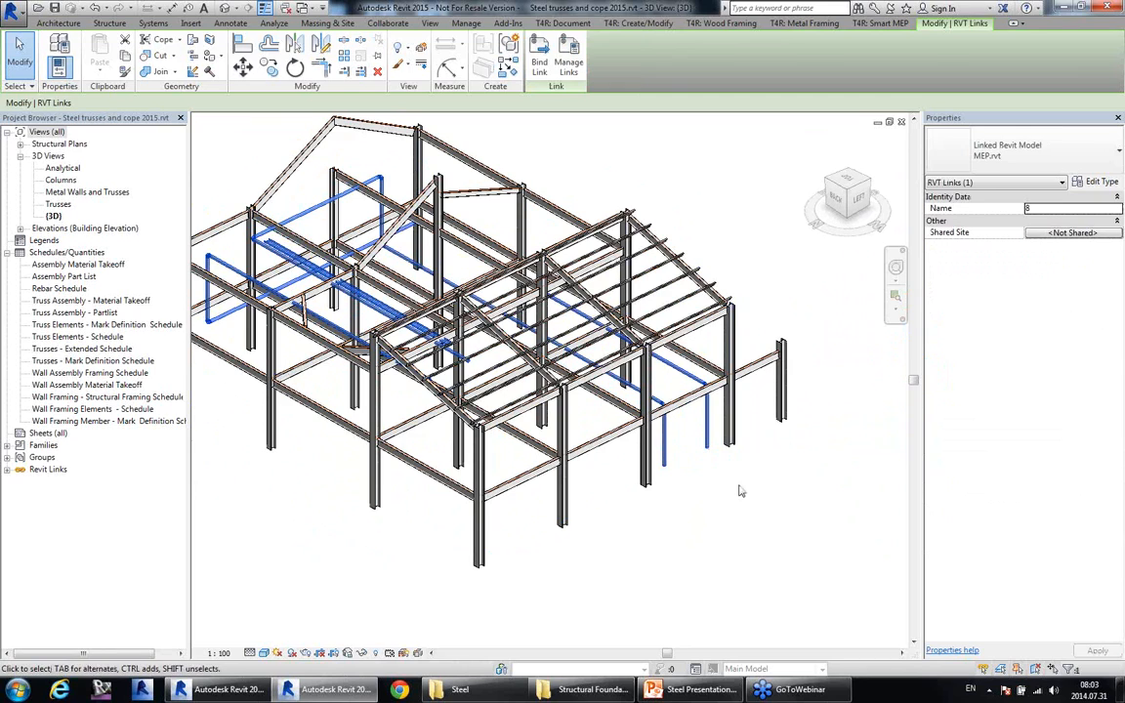
Deselect the linked MEP model and detach the T4R BIM Tree tools so they float over the 3D view.
left_click(769, 488)
middle_click_drag(764, 482, 823, 484)
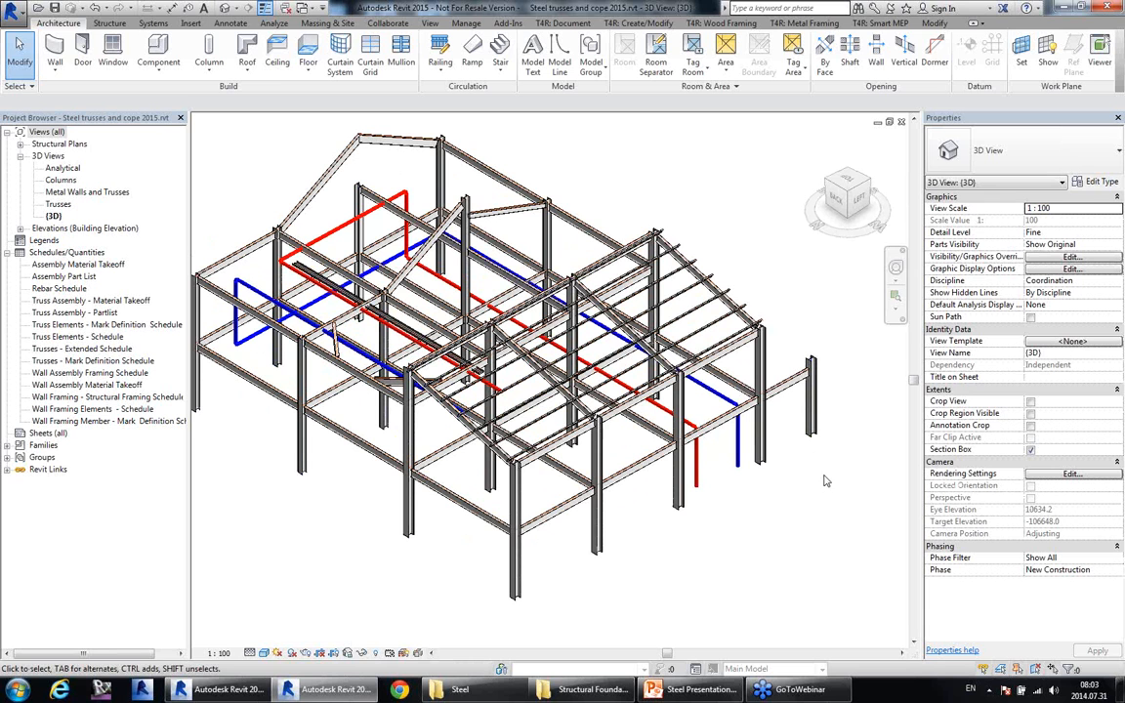
left_click(669, 25)
left_click_drag(883, 89, 281, 195)
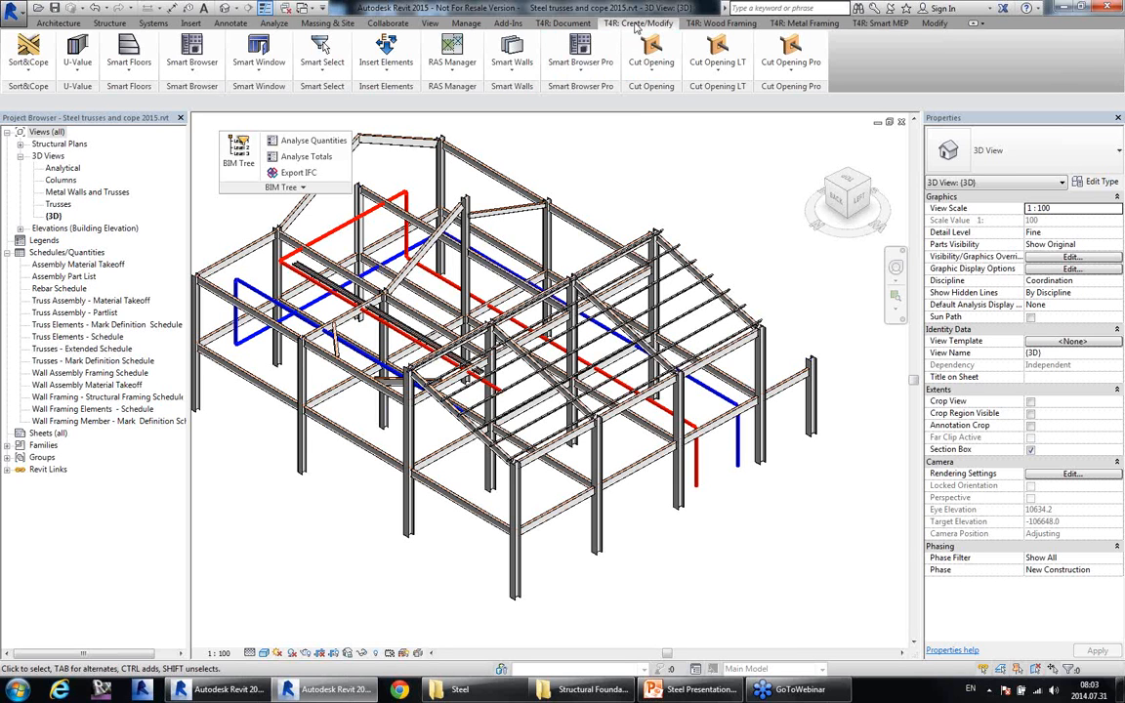
Load the HP360X132 end column into BIM Tree and list all structural columns of the project.
left_click(810, 436)
middle_click_drag(778, 435, 708, 509, "shift")
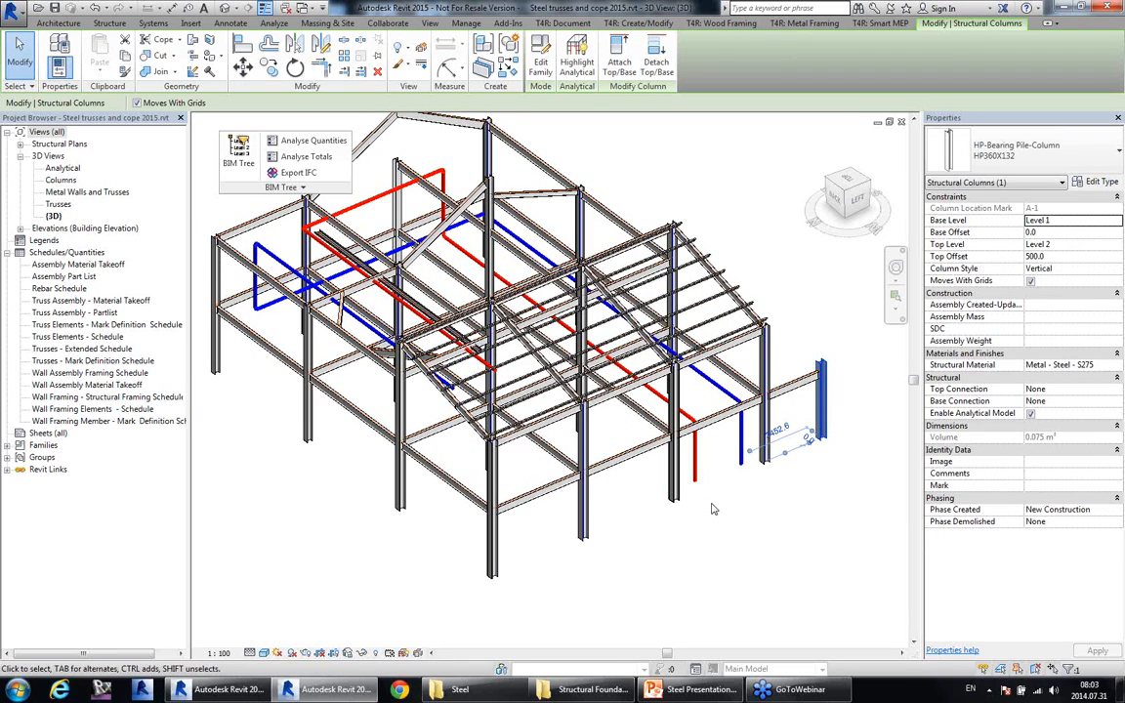
left_click(239, 147)
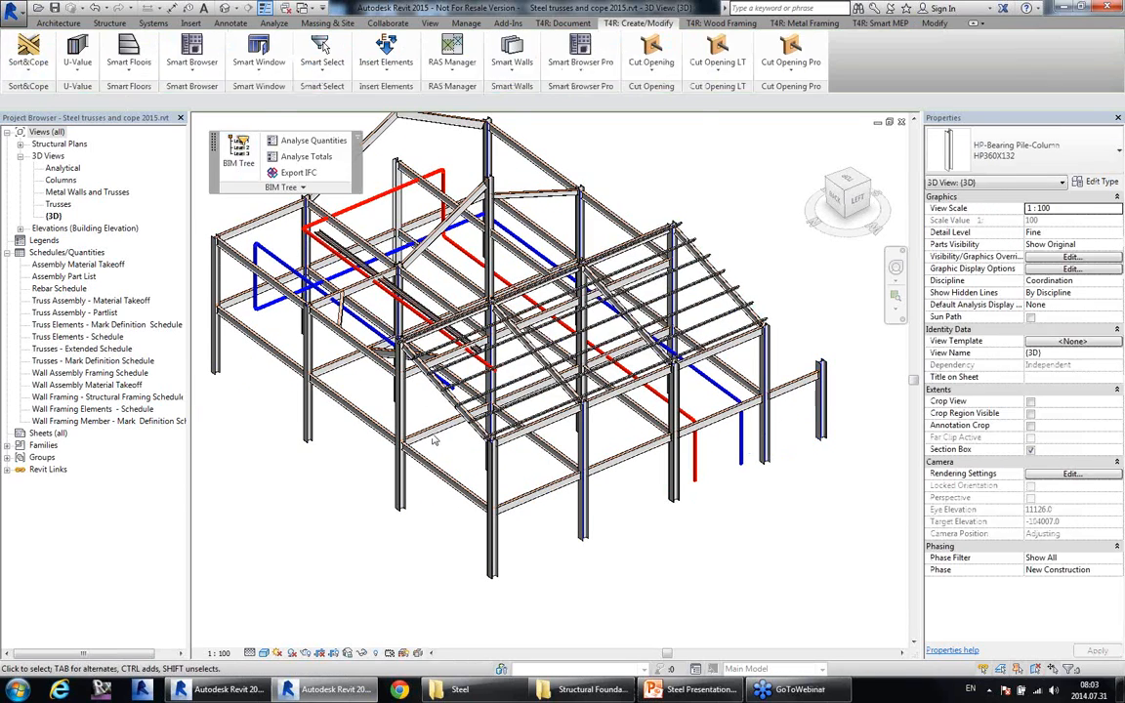
left_click(129, 143)
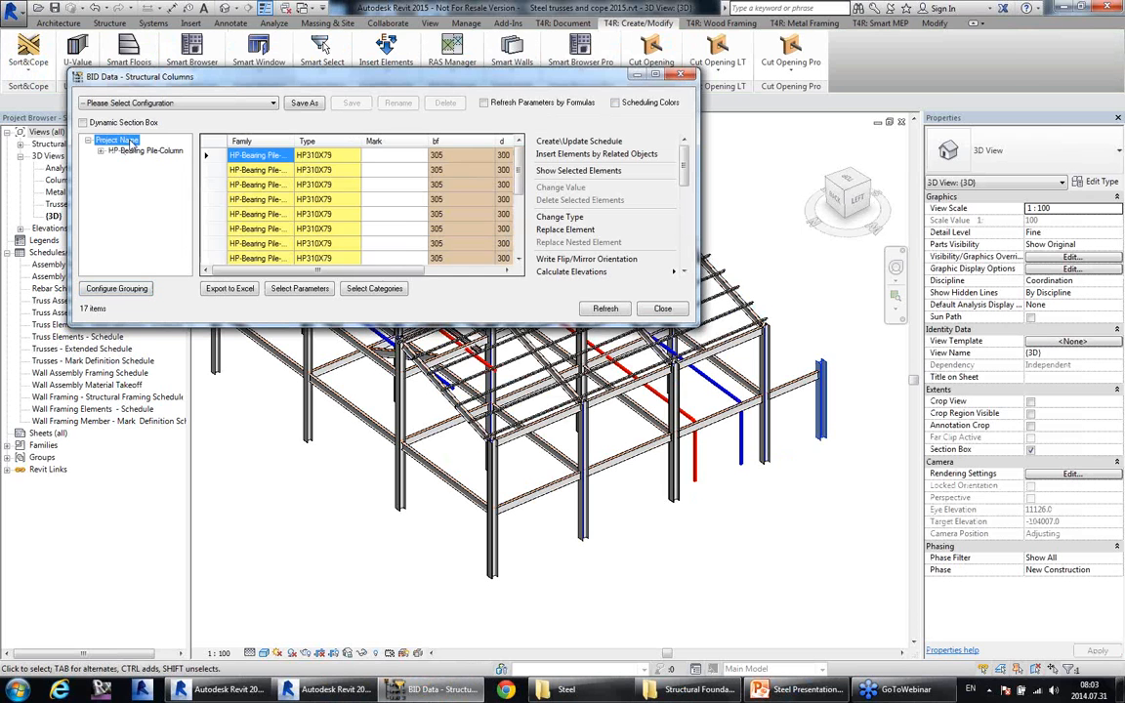
Examine individual columns from the list in the 3D model, along with their Type, Mark, bf, d and tf parameters.
left_click_drag(390, 271, 342, 271)
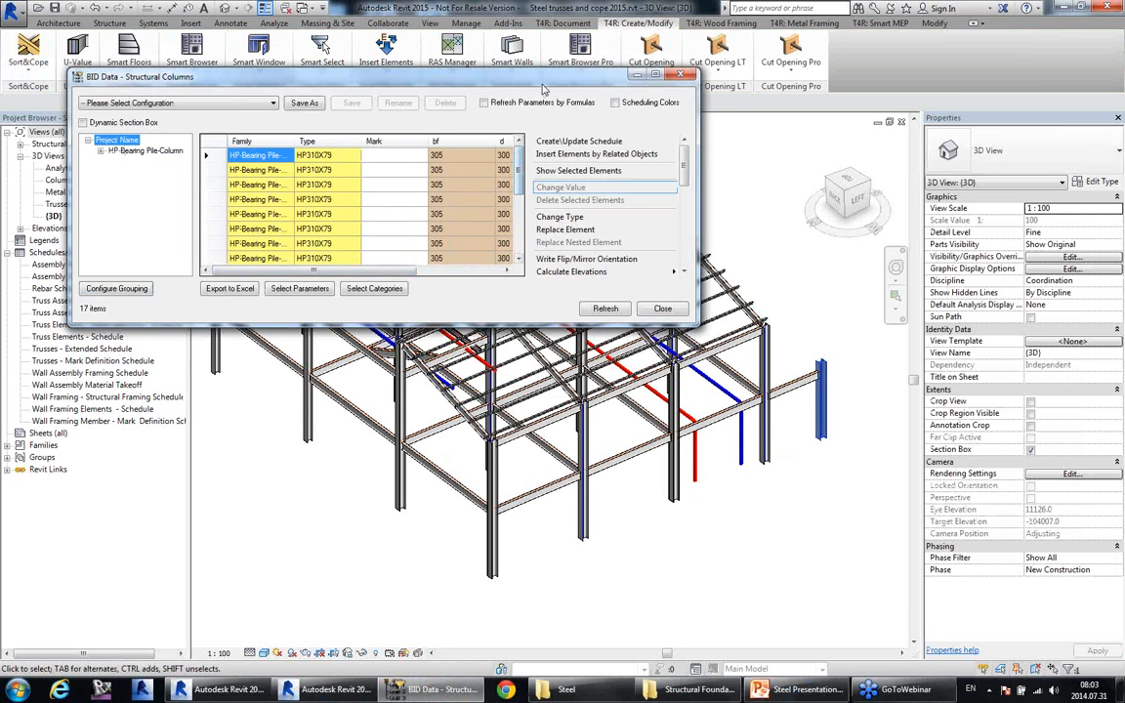
left_click_drag(542, 86, 546, 229)
left_click(277, 220)
left_click(441, 354)
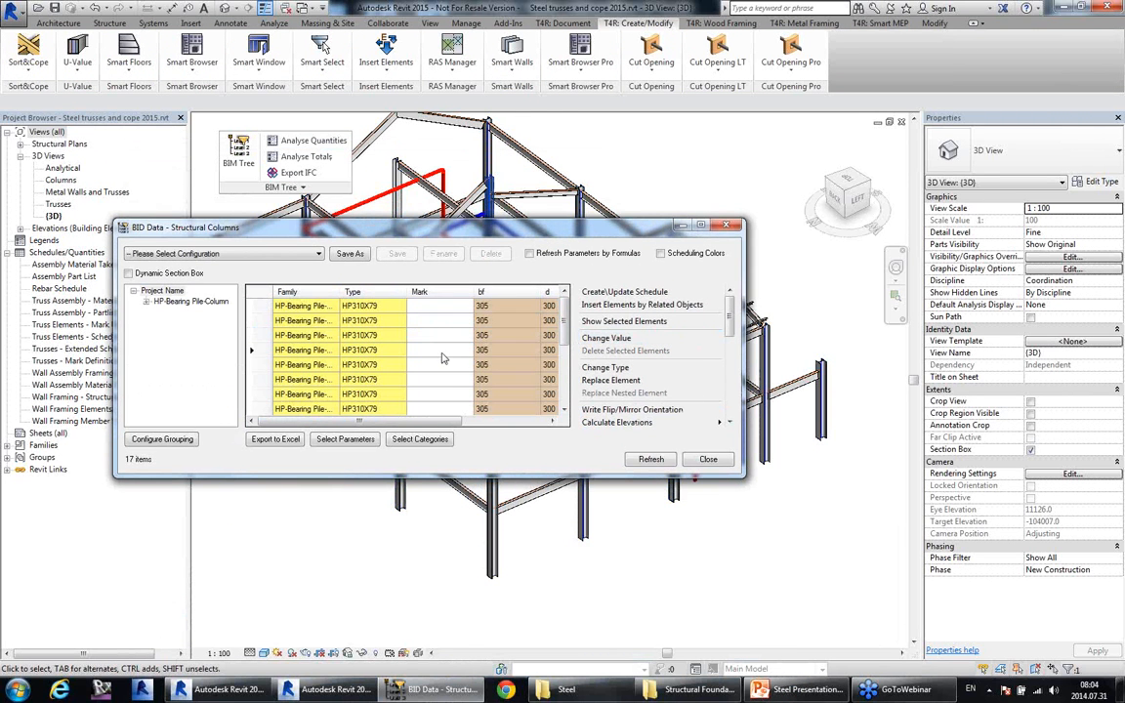
left_click(439, 378)
left_click(370, 323)
left_click_drag(528, 228, 527, 384)
left_click(376, 525)
left_click(379, 538)
left_click(372, 491)
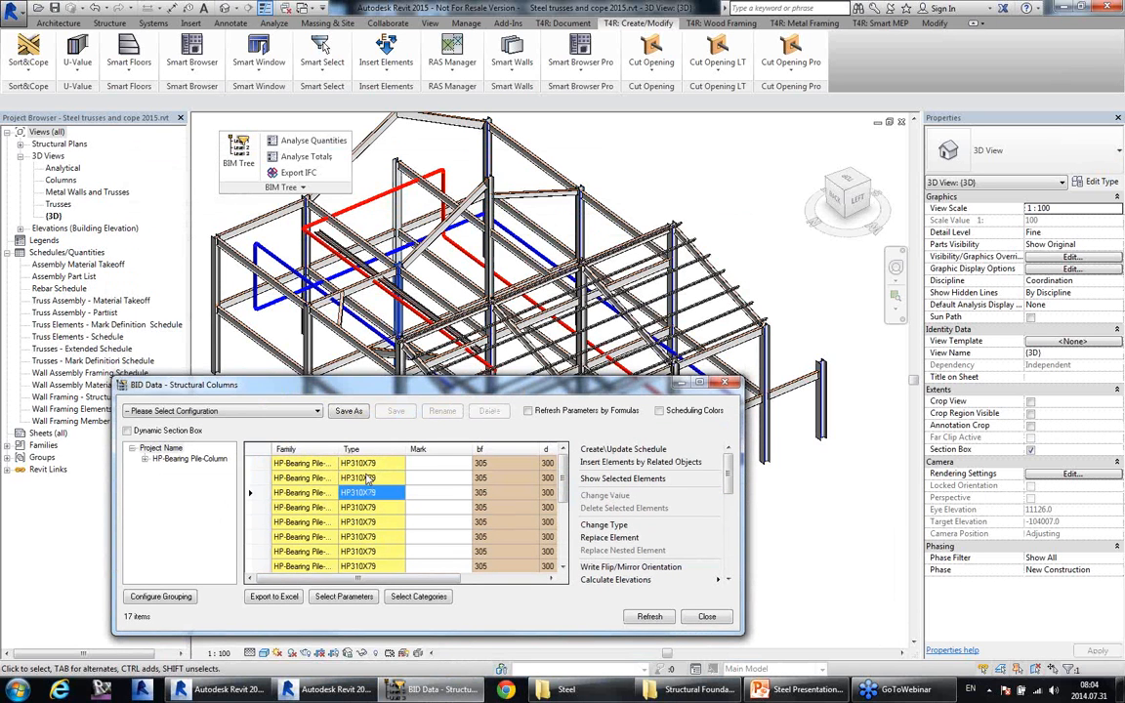
left_click(369, 478)
left_click(378, 510)
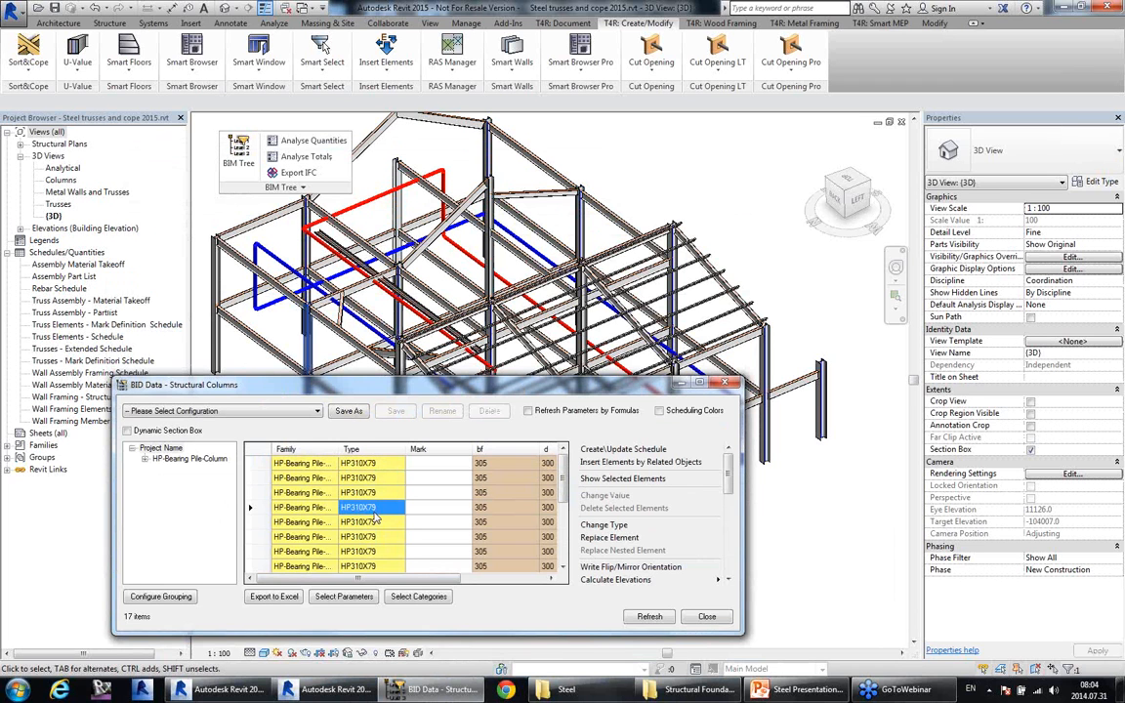
left_click(461, 525)
left_click_drag(439, 579, 527, 582)
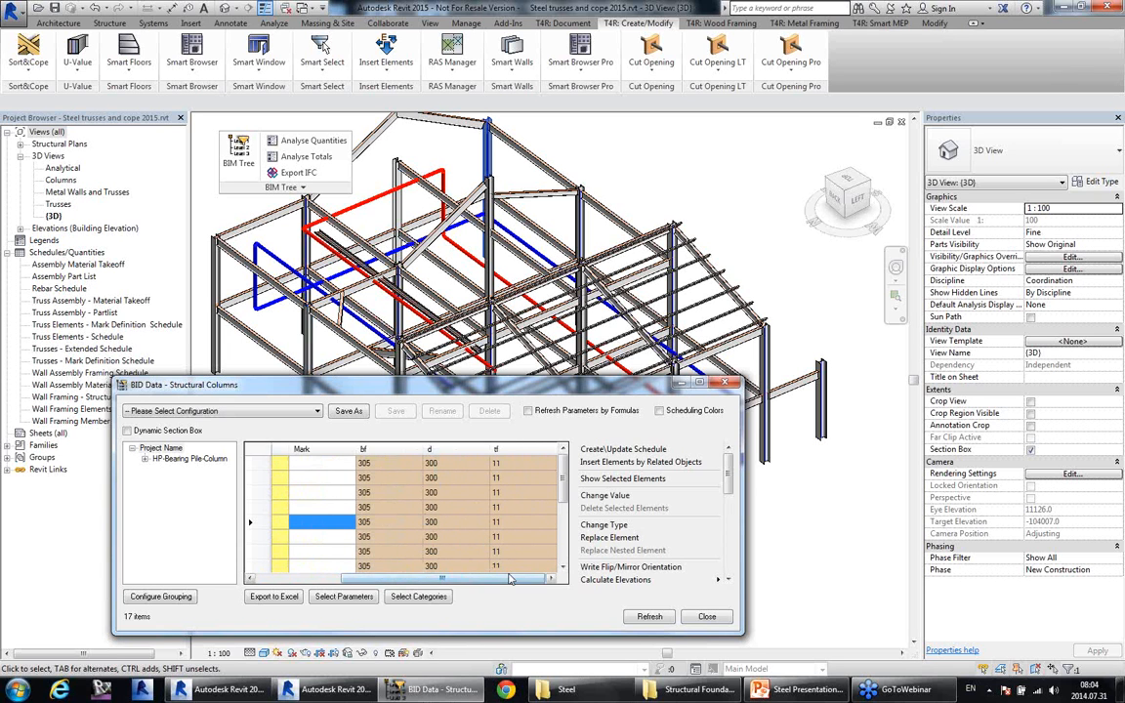
left_click_drag(501, 581, 407, 582)
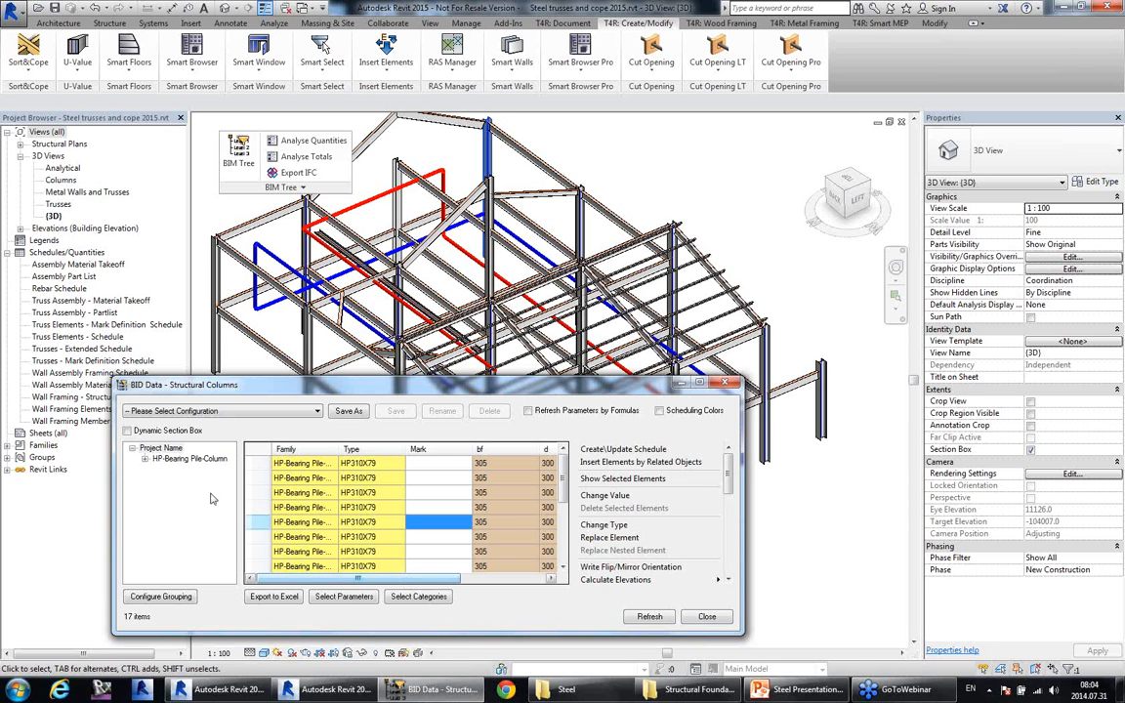
Filter the column list to the HP310X79 type and highlight all those columns in the 3D model.
left_click(145, 458)
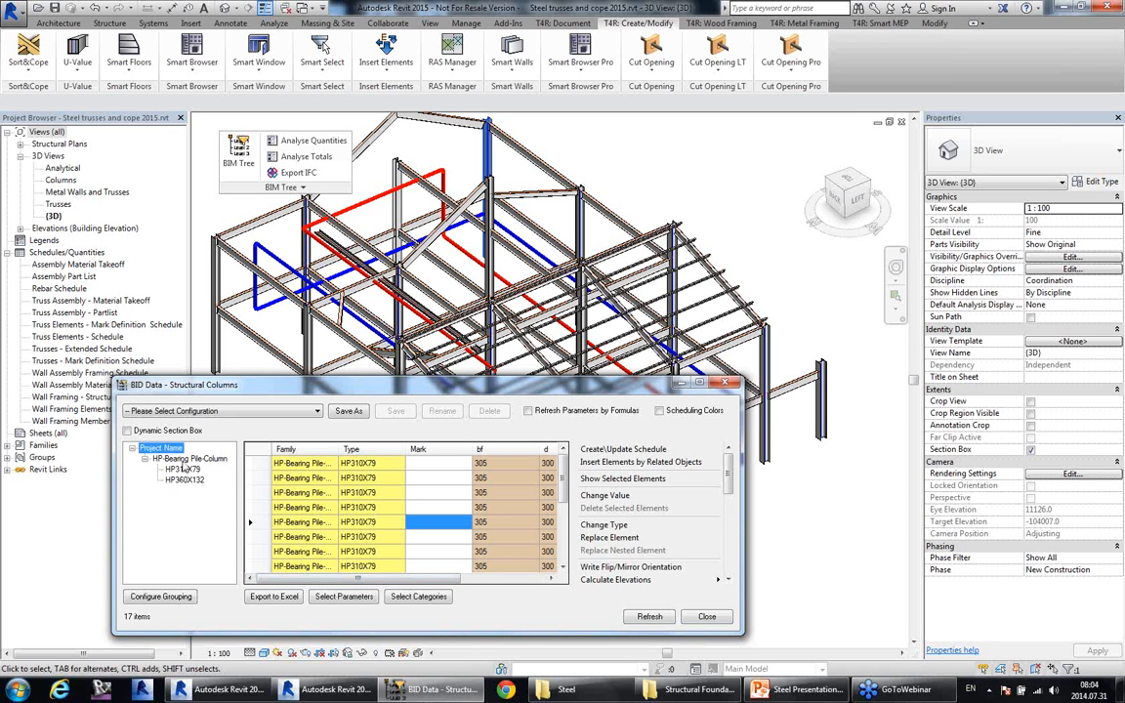
left_click(183, 468)
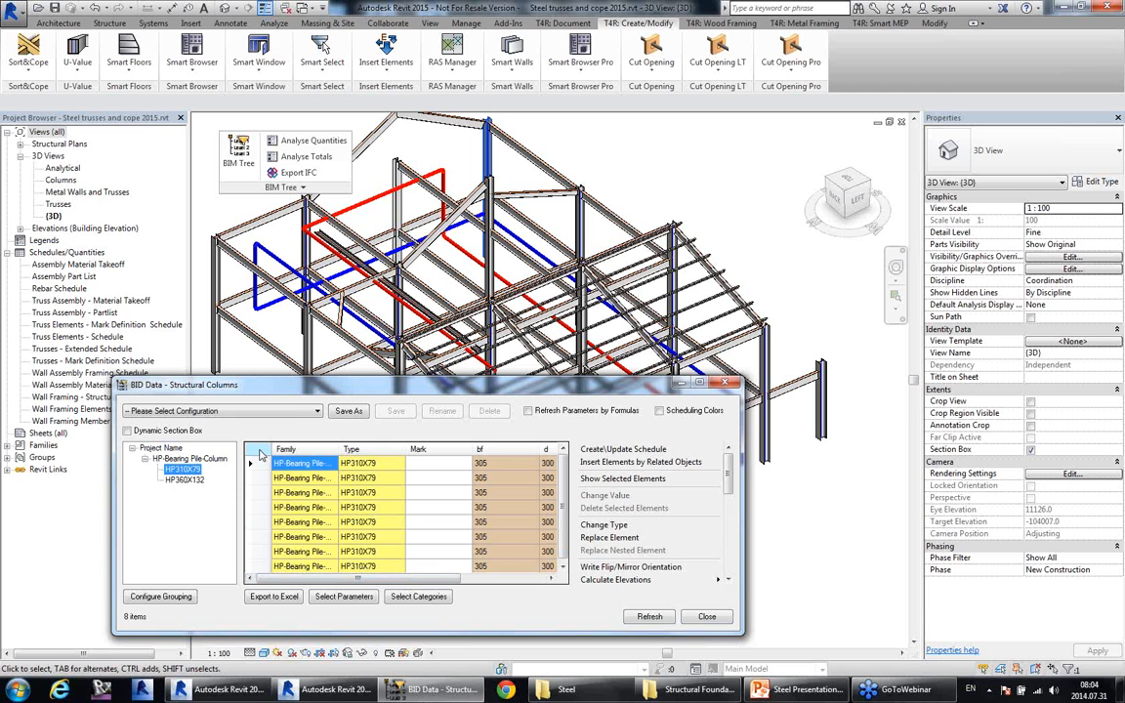
left_click(257, 450)
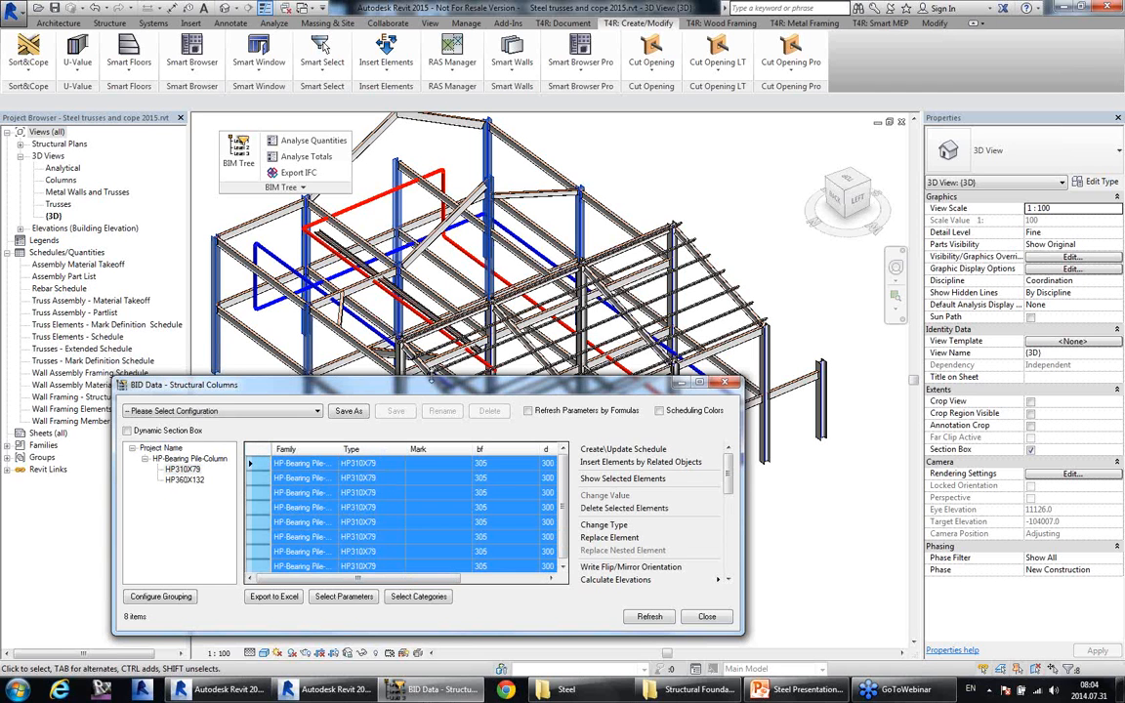
left_click_drag(429, 381, 505, 365)
Restrict the column list to the HP360X132 type and look through the operations available for those columns.
left_click(186, 498)
left_click(260, 470)
left_click(401, 487)
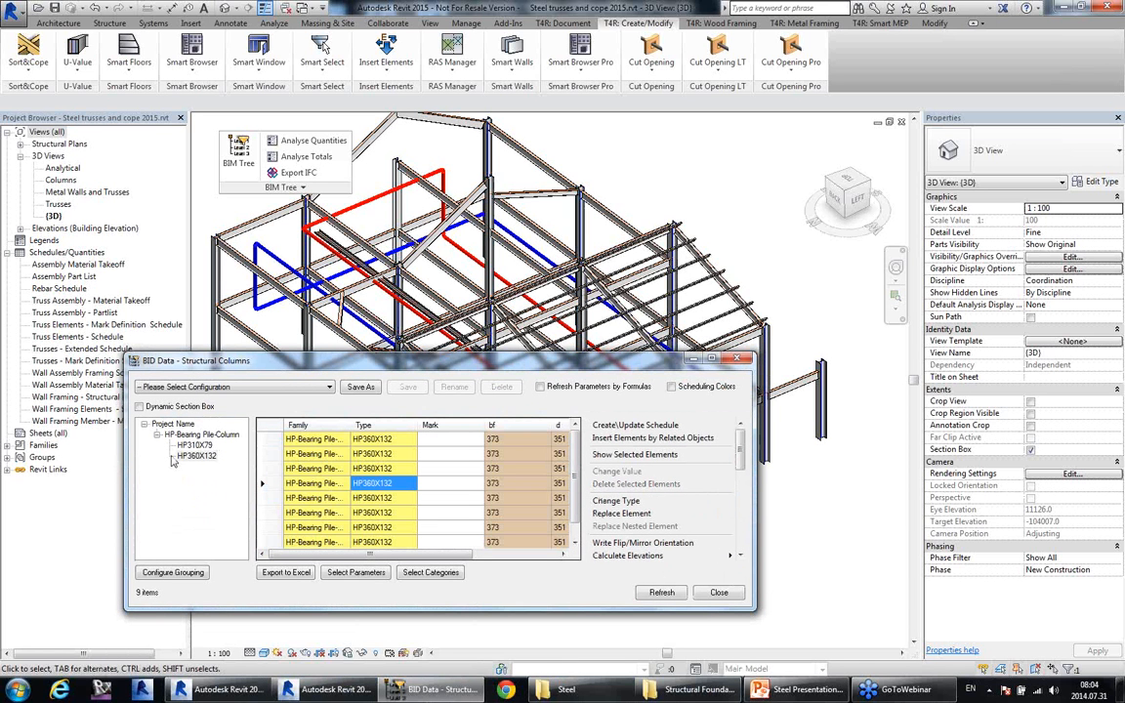
left_click(387, 469)
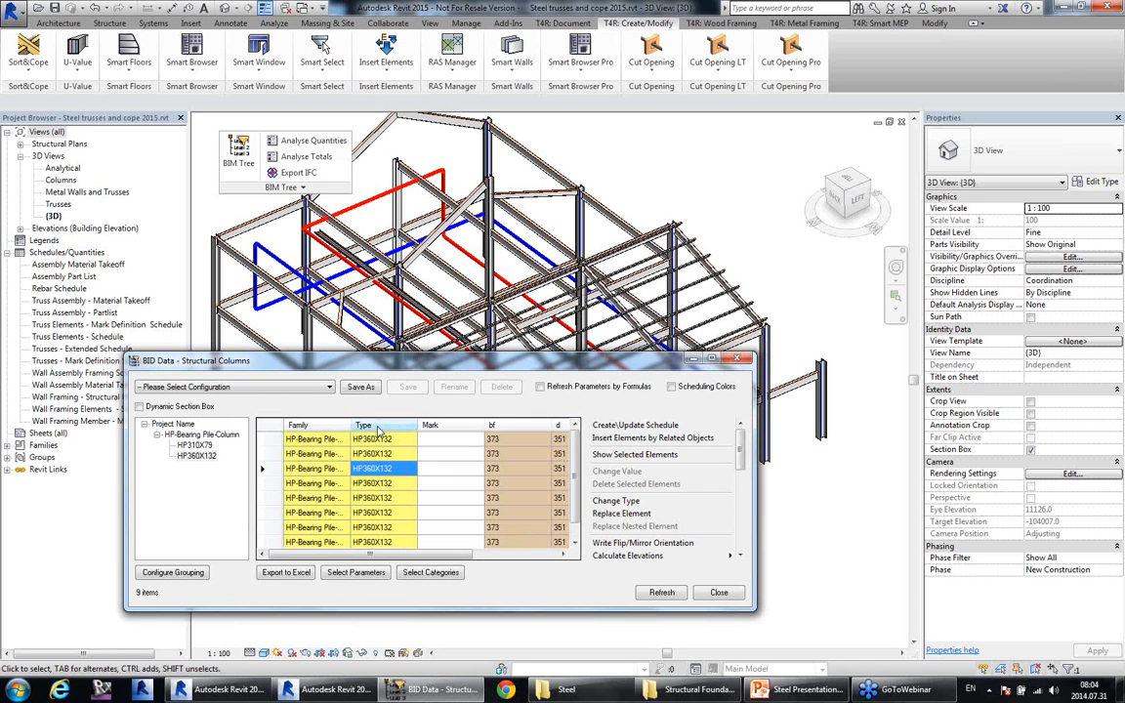
left_click(690, 441)
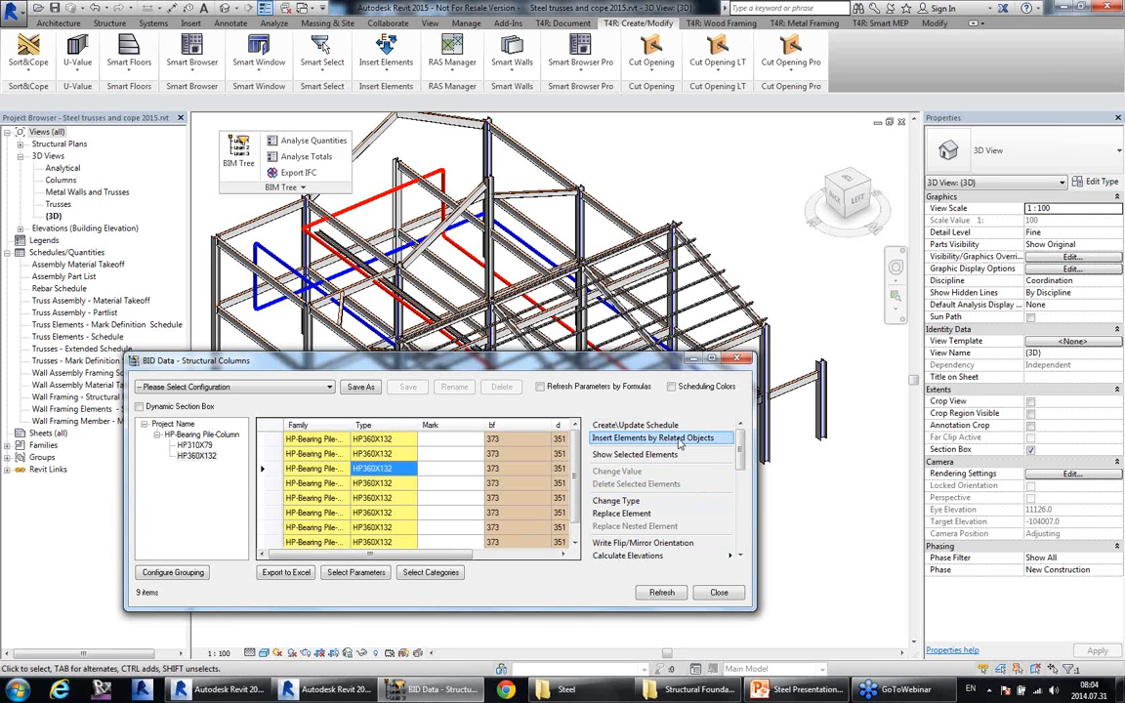
mouse_move(738, 459)
left_mouse_down()
mouse_move(742, 548)
mouse_move(742, 445)
mouse_move(745, 477)
left_mouse_up()
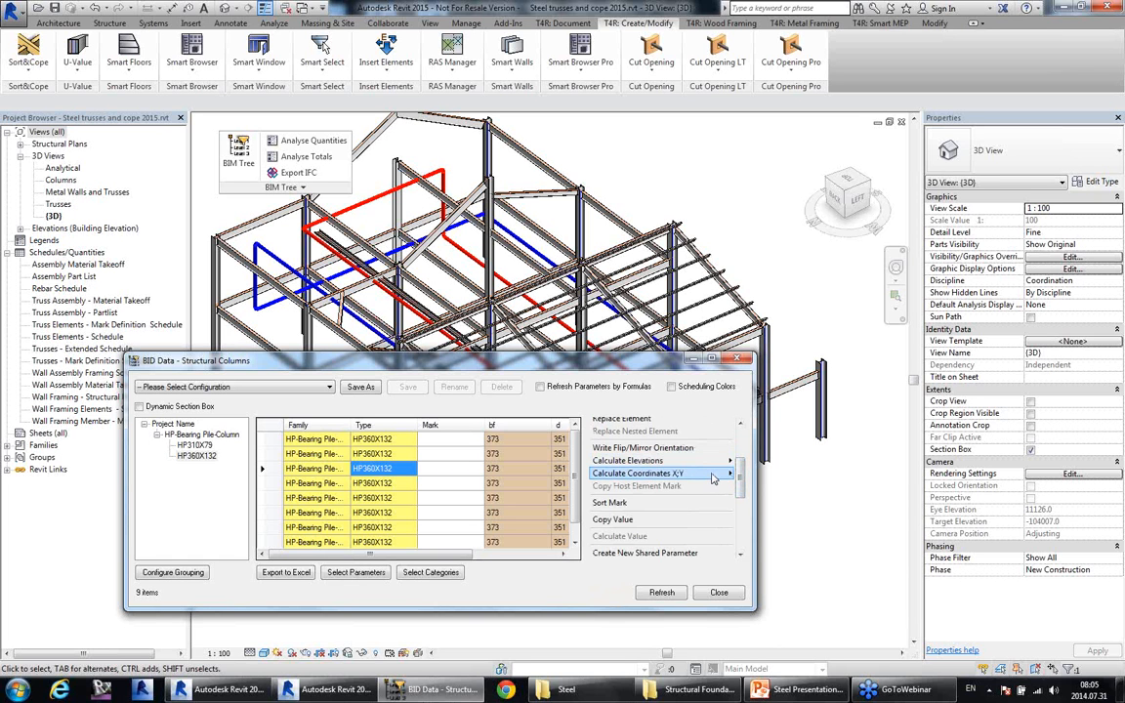
mouse_move(741, 480)
left_mouse_down()
mouse_move(742, 523)
mouse_move(746, 457)
left_mouse_up()
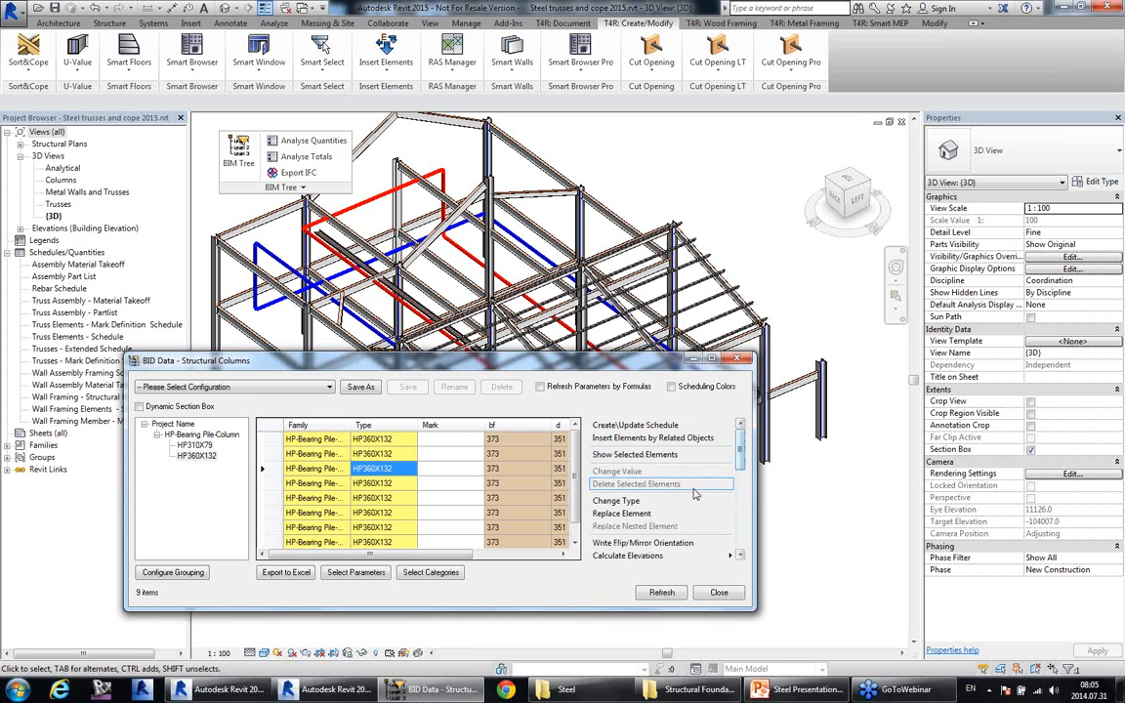
Start Insert Elements by Related Objects for the HP360X132 columns and add the Footing-Rectangular 3000 x 2000 x 600mm foundation.
left_click(630, 441)
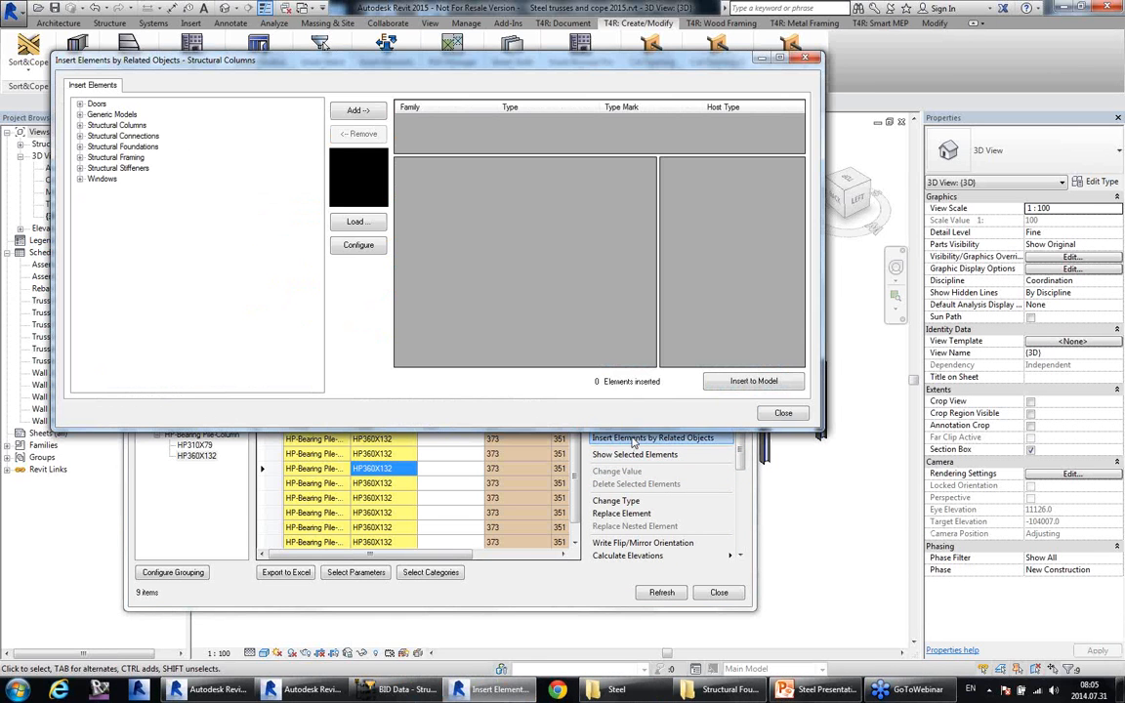
left_click_drag(422, 56, 461, 130)
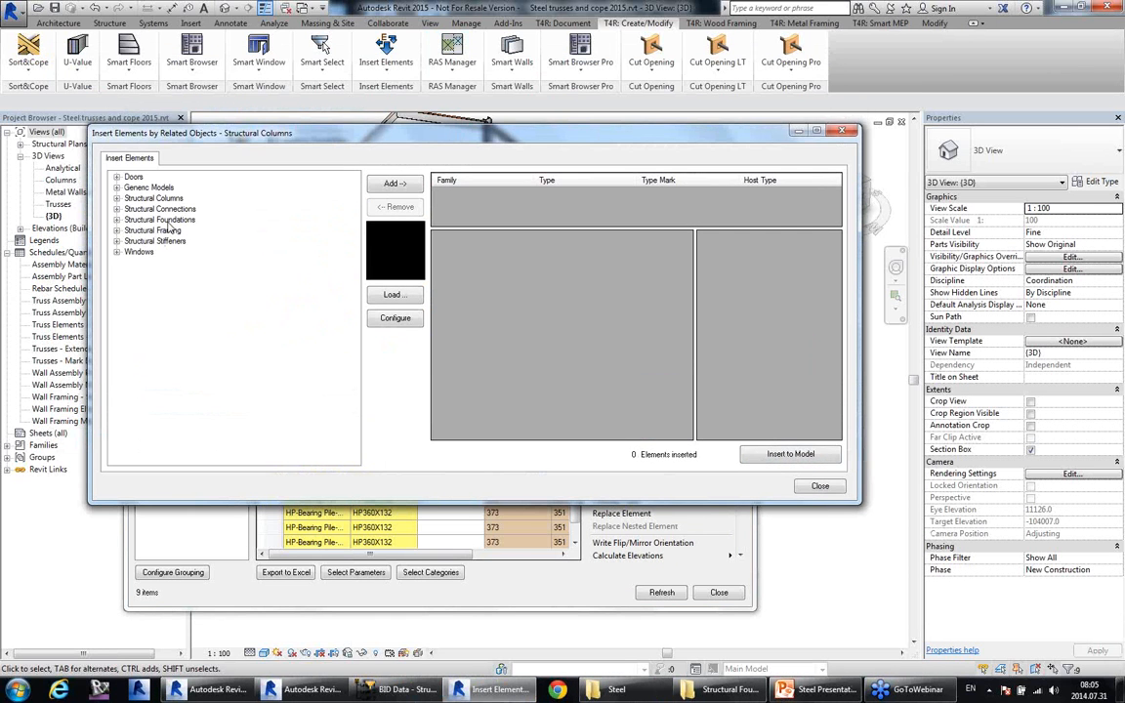
left_click(117, 220)
left_click(168, 231)
double_click(171, 231)
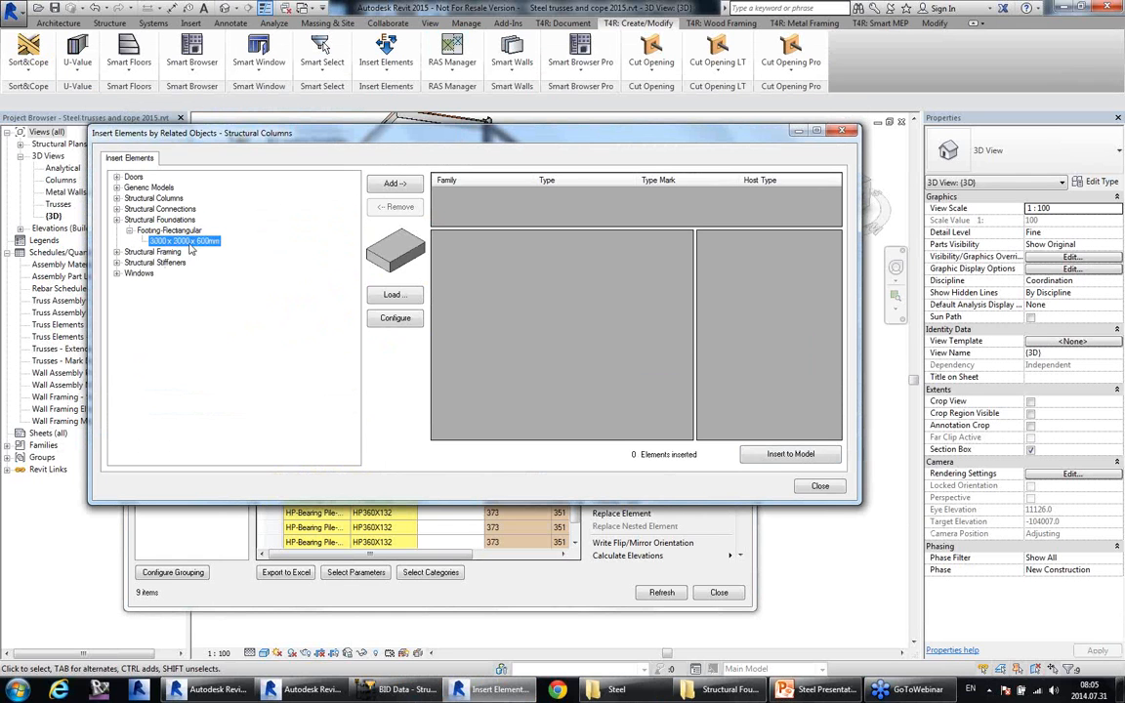
left_click(393, 184)
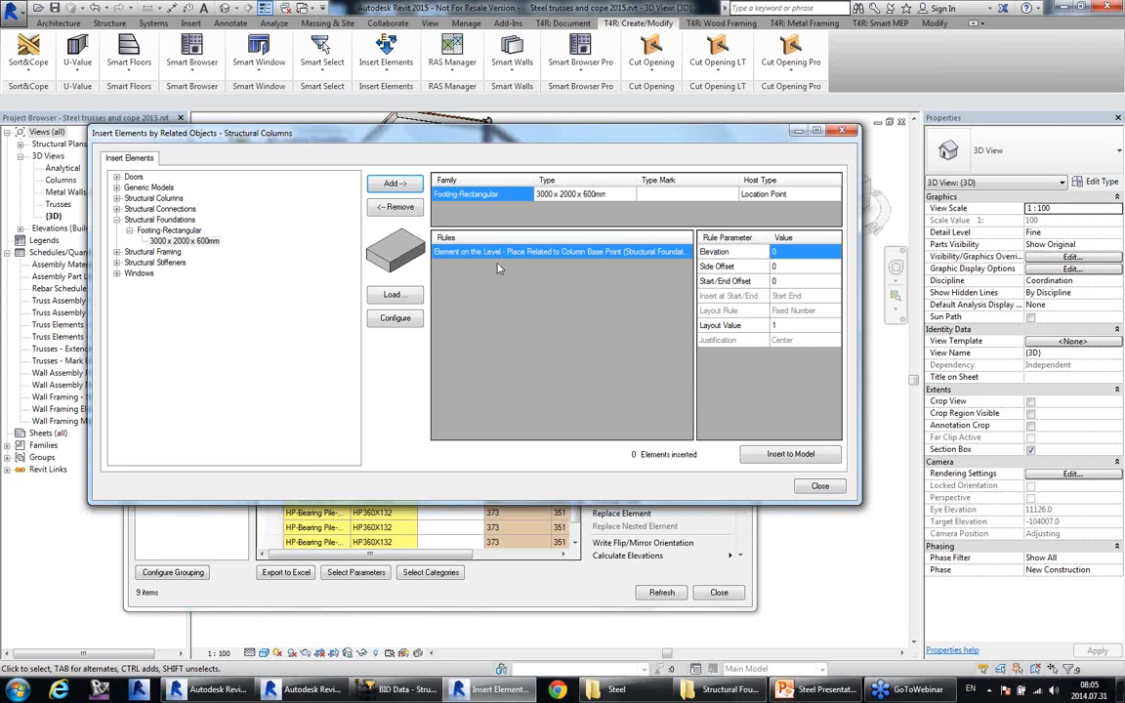
Insert the footings at the column base points with elevation and offsets kept at 0, and close both dialogs.
left_click(797, 267)
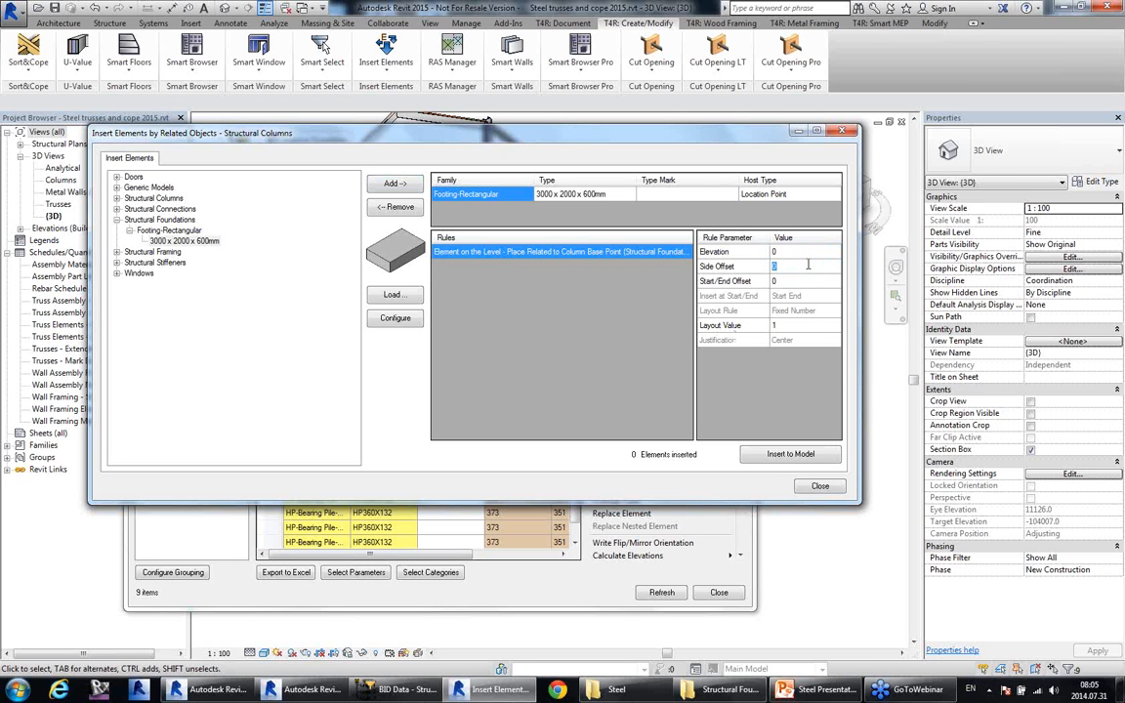
key("Up")
left_click(776, 455)
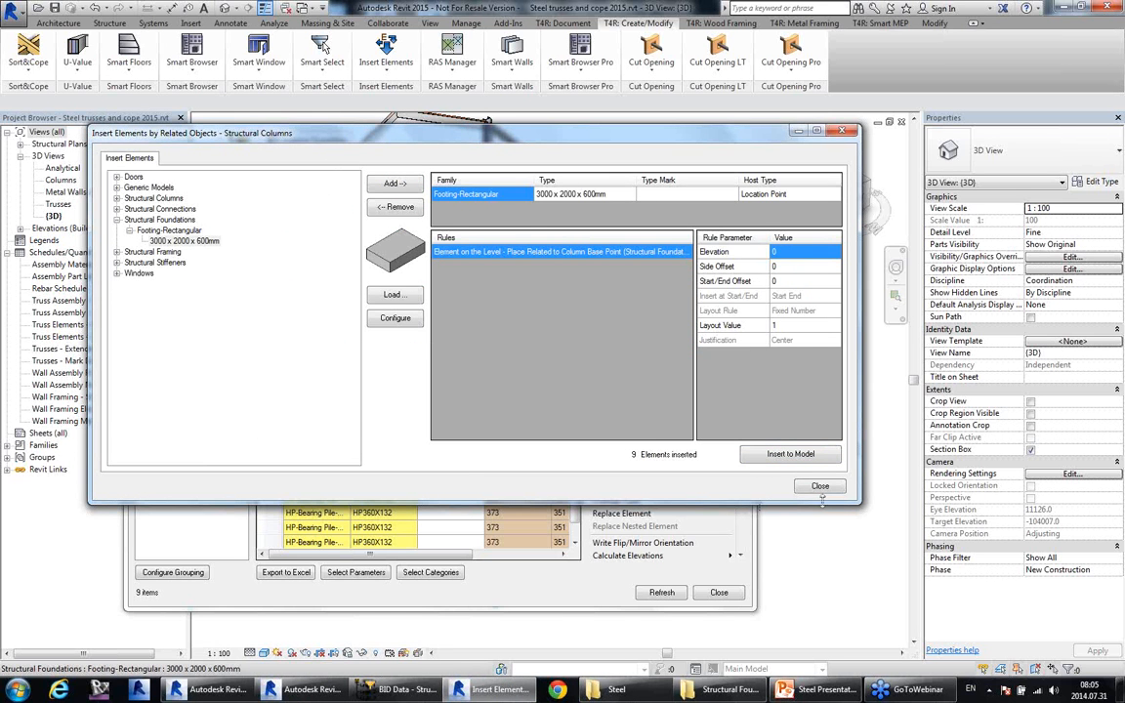
left_click(819, 485)
left_click(718, 591)
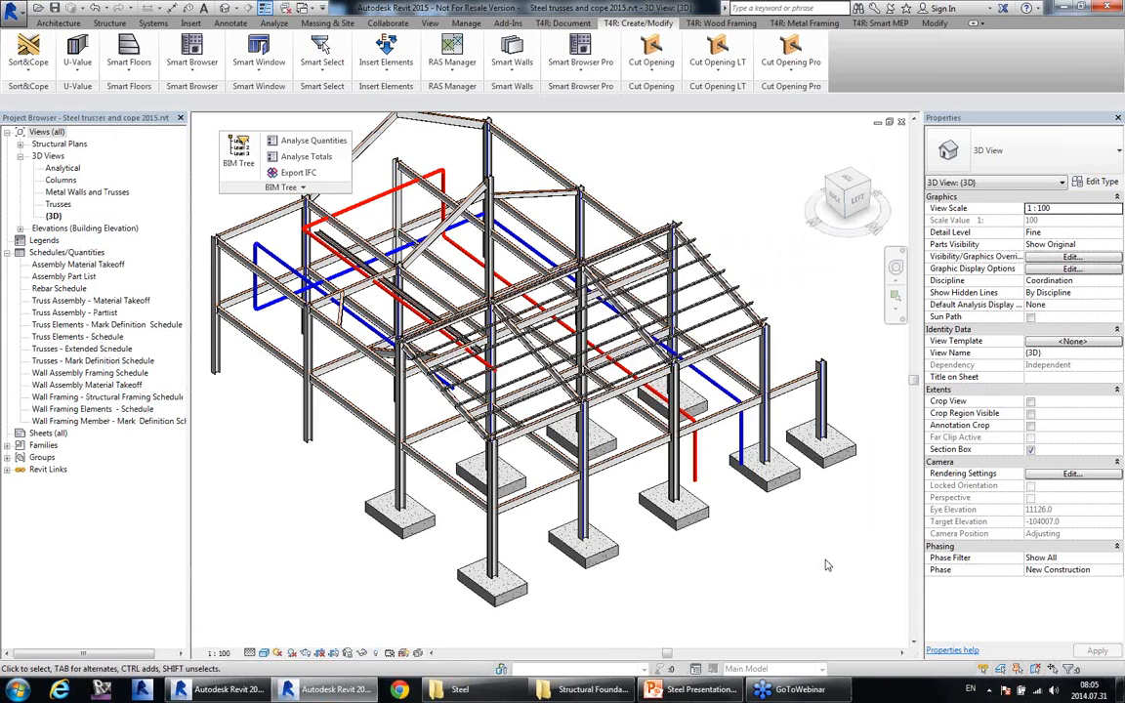
Inspect the properties of one of the newly inserted rectangular footings and its column in the 3D view.
left_click(648, 498)
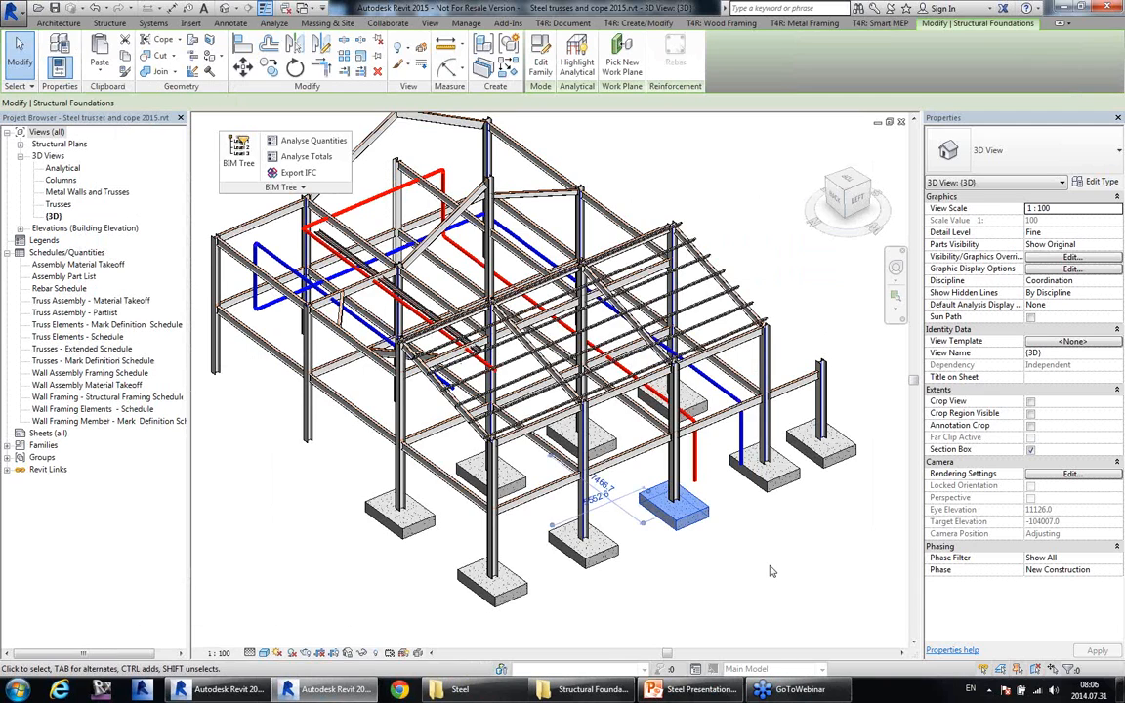
middle_click_drag(770, 571, 798, 533, "shift")
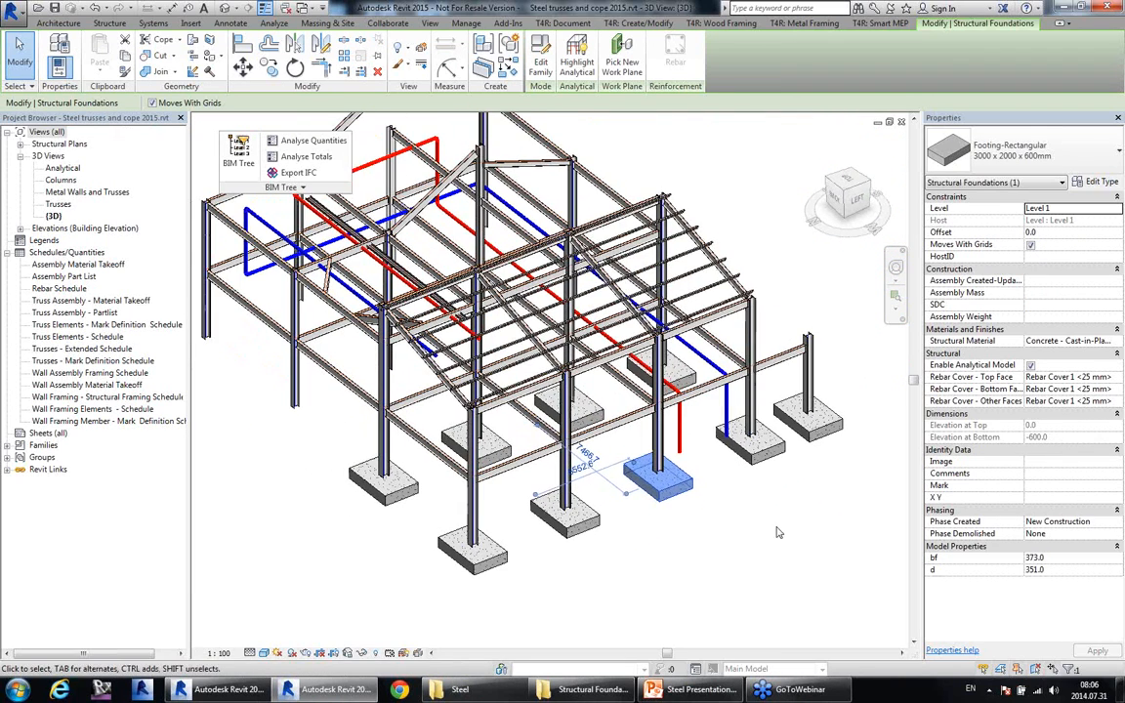
left_click(662, 446)
left_click(730, 504)
Reopen BIM Tree from a column above a footing, filter the list to HP310X79 and select all listed columns.
left_click(662, 447)
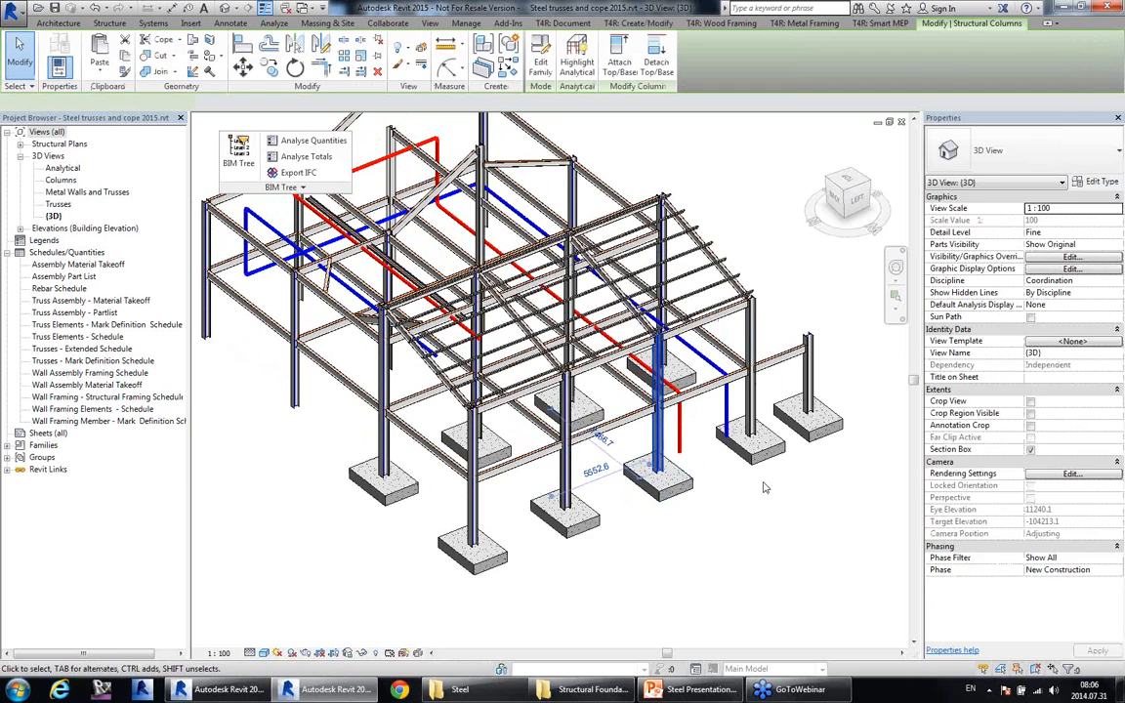
middle_click_drag(764, 488, 775, 506)
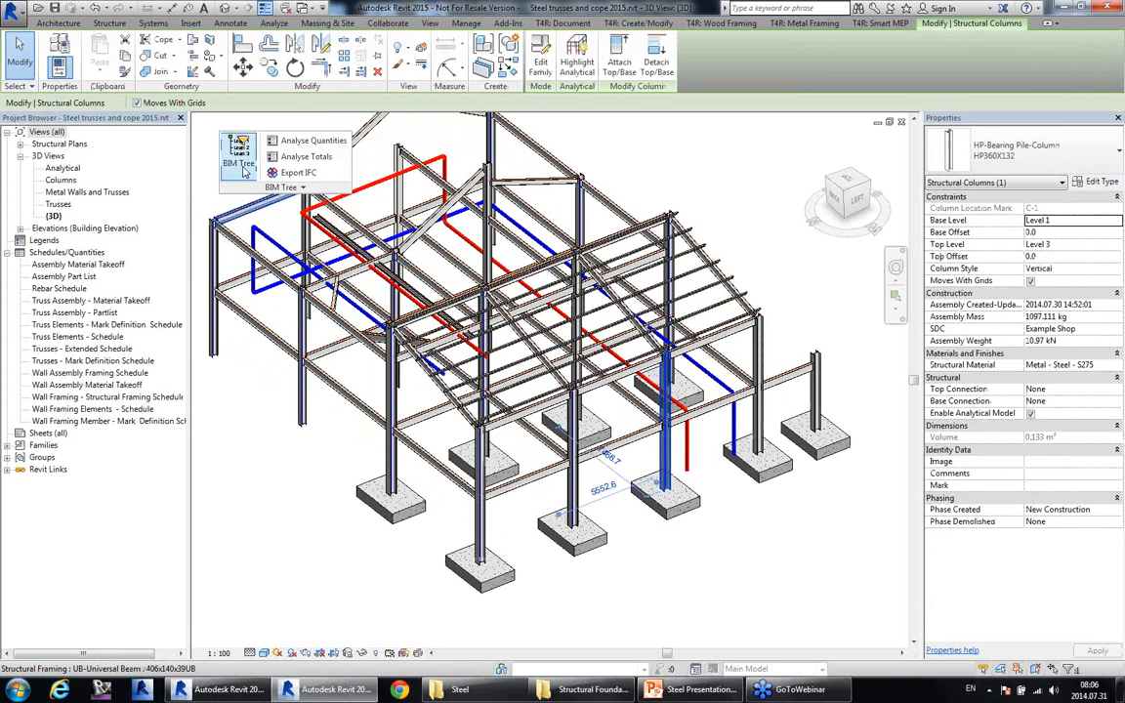
left_click(243, 168)
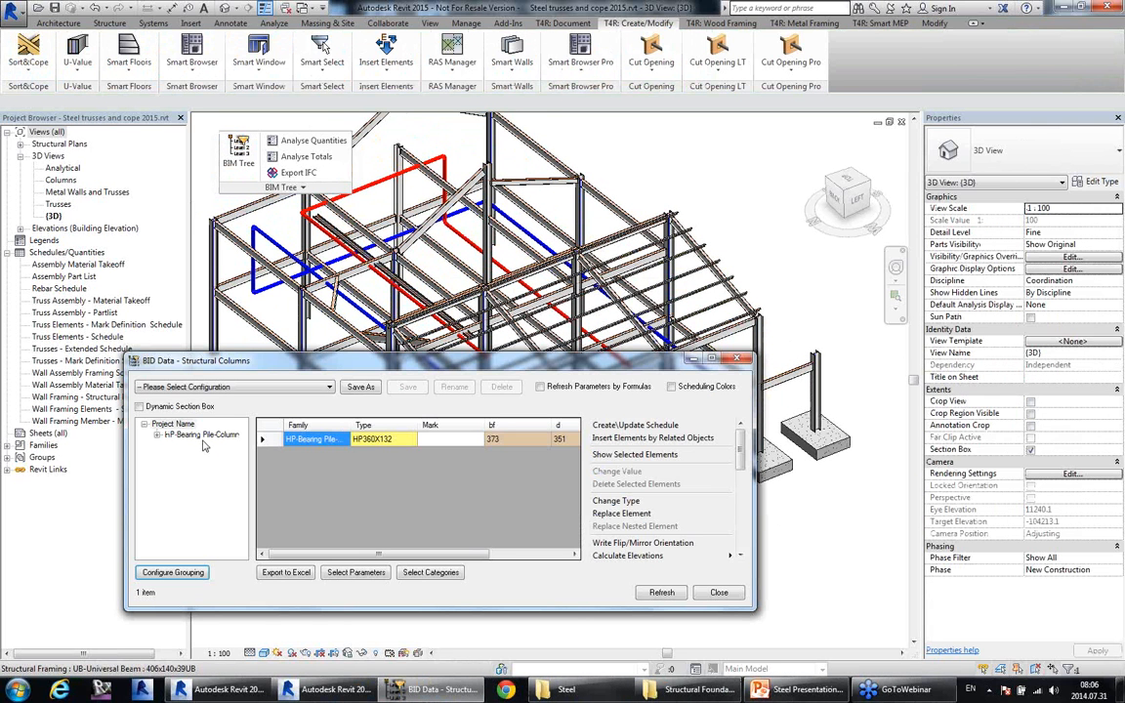
left_click(201, 437)
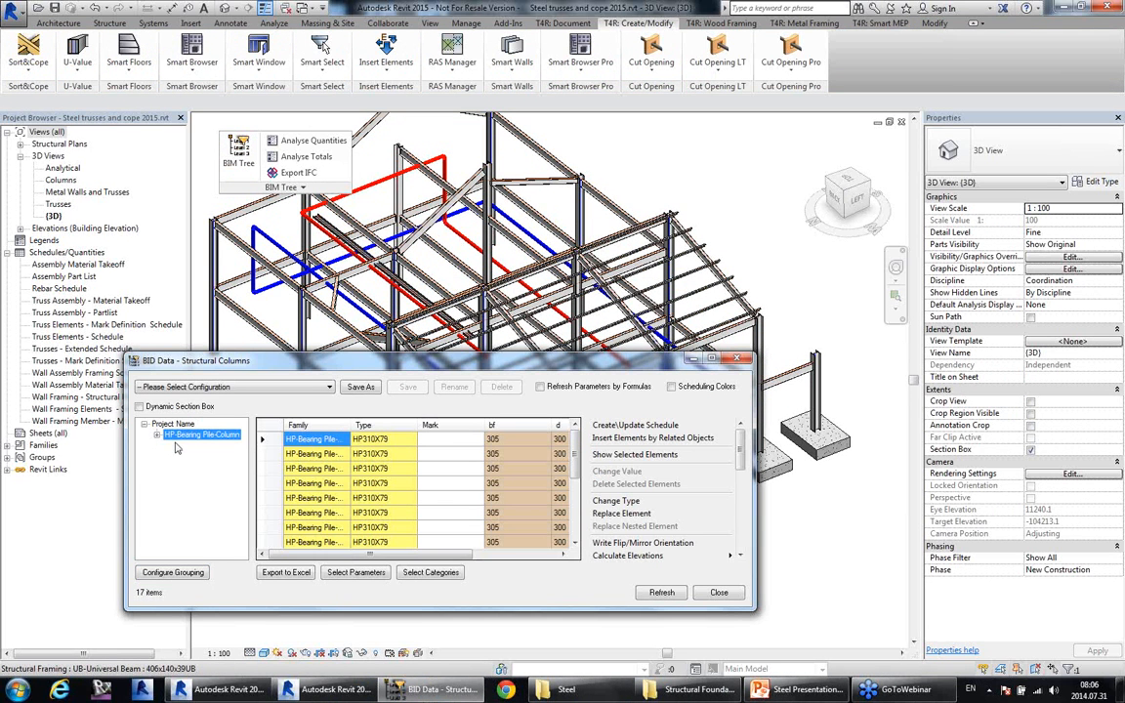
left_click(158, 435)
left_click(198, 446)
left_click(263, 427)
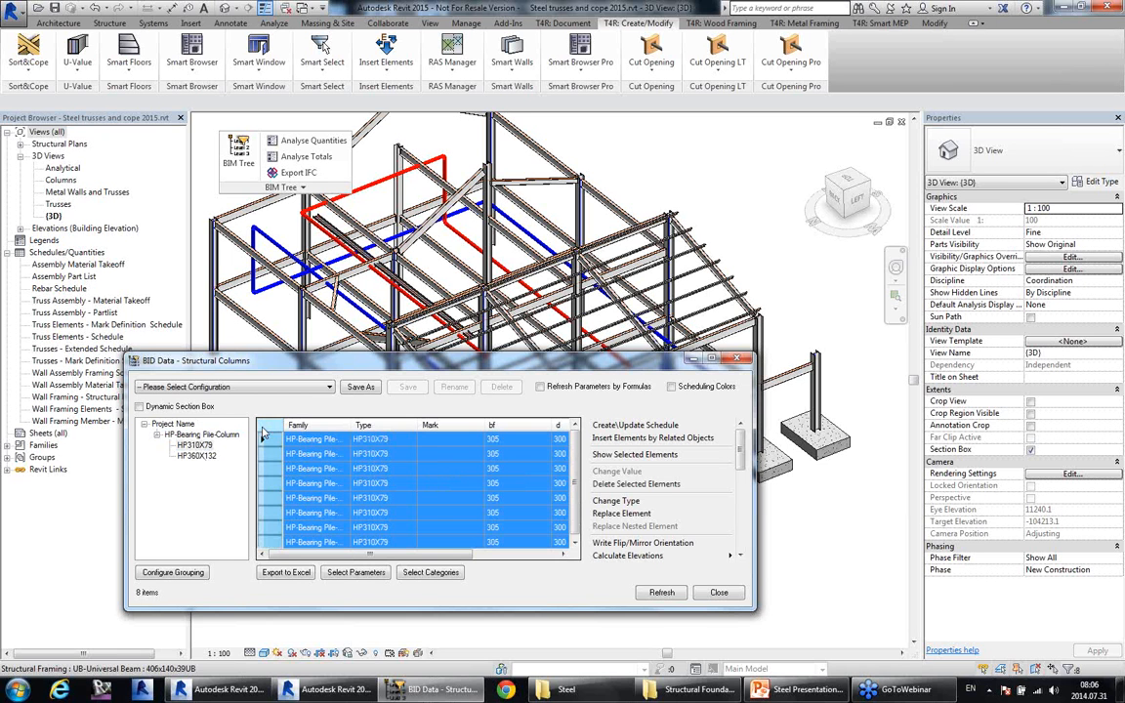
Insert Footing-Rectangular 3000 x 2000 x 600mm foundations at the base points of the selected HP310X79 columns through Insert Elements by Related Objects.
left_click_drag(503, 367, 558, 348)
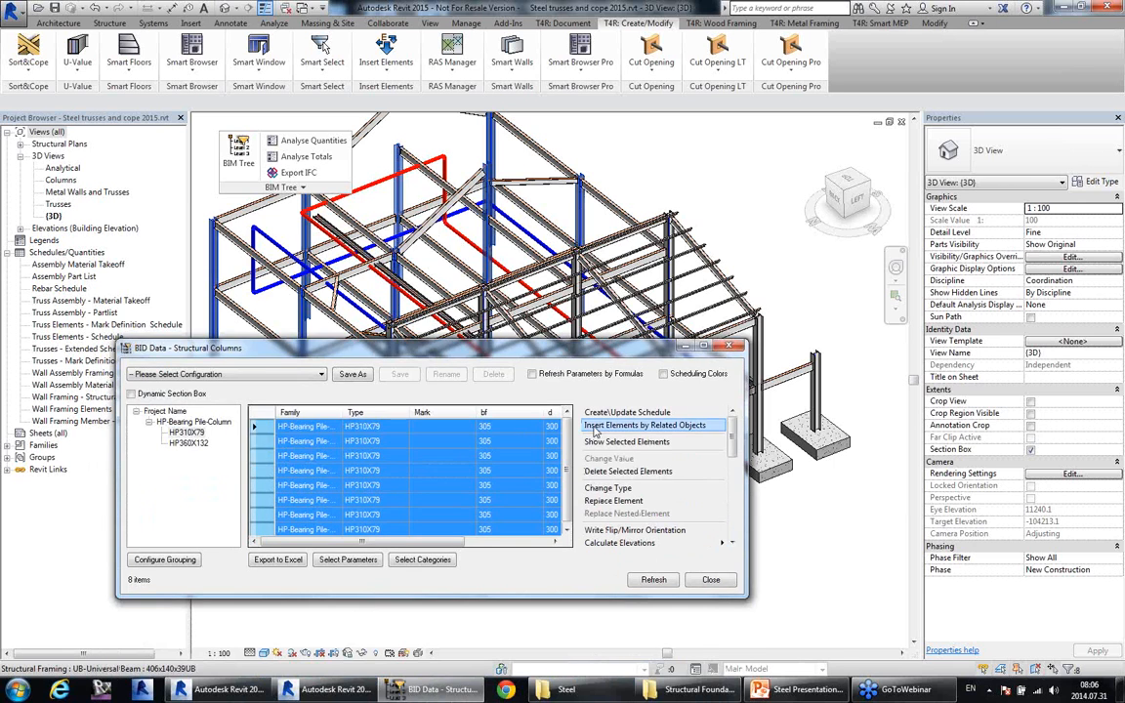
left_click(595, 426)
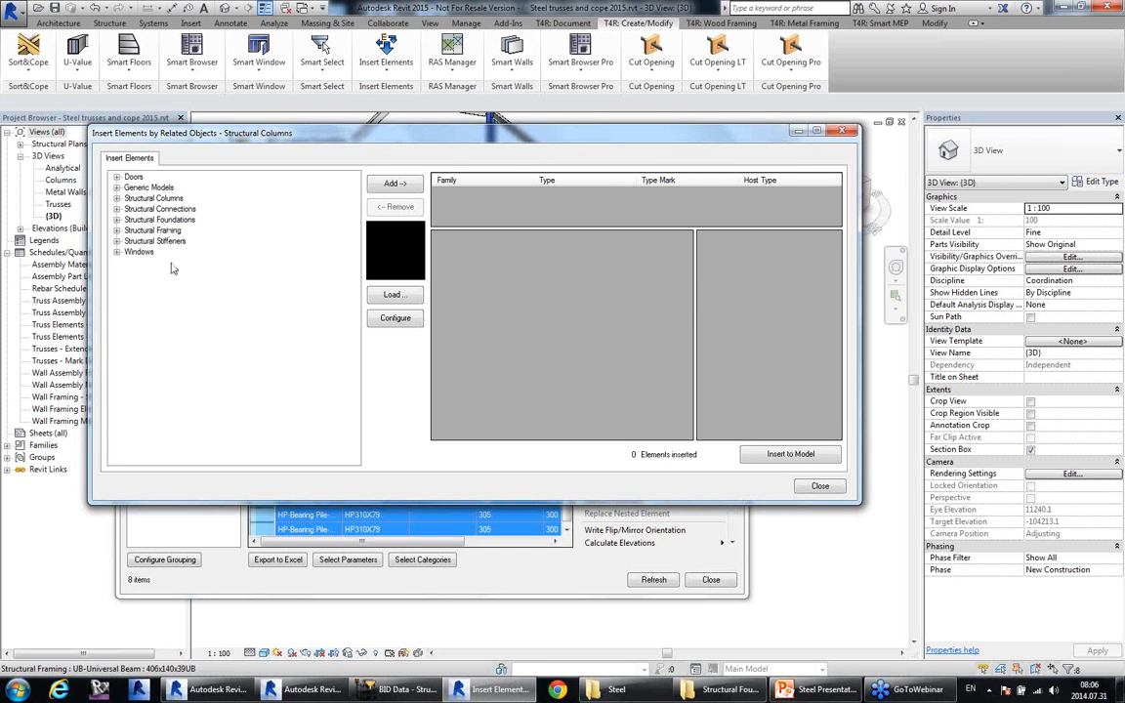
double_click(164, 221)
double_click(167, 231)
left_click(182, 241)
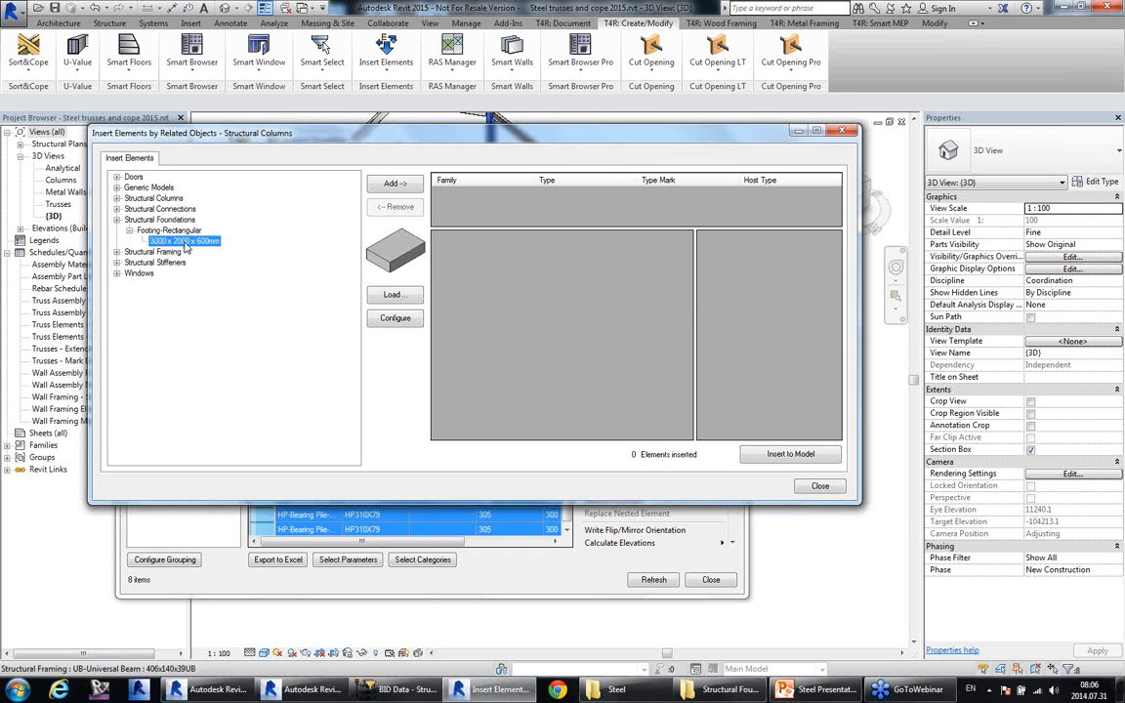
left_click(395, 183)
left_click(790, 453)
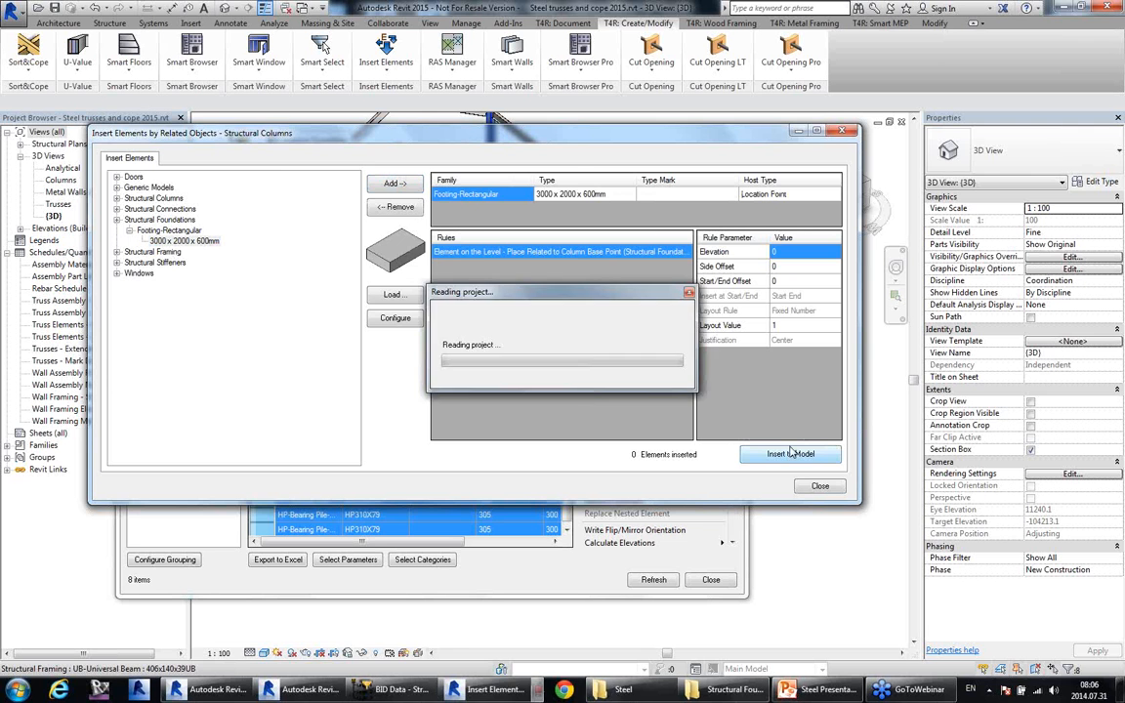
left_click(820, 486)
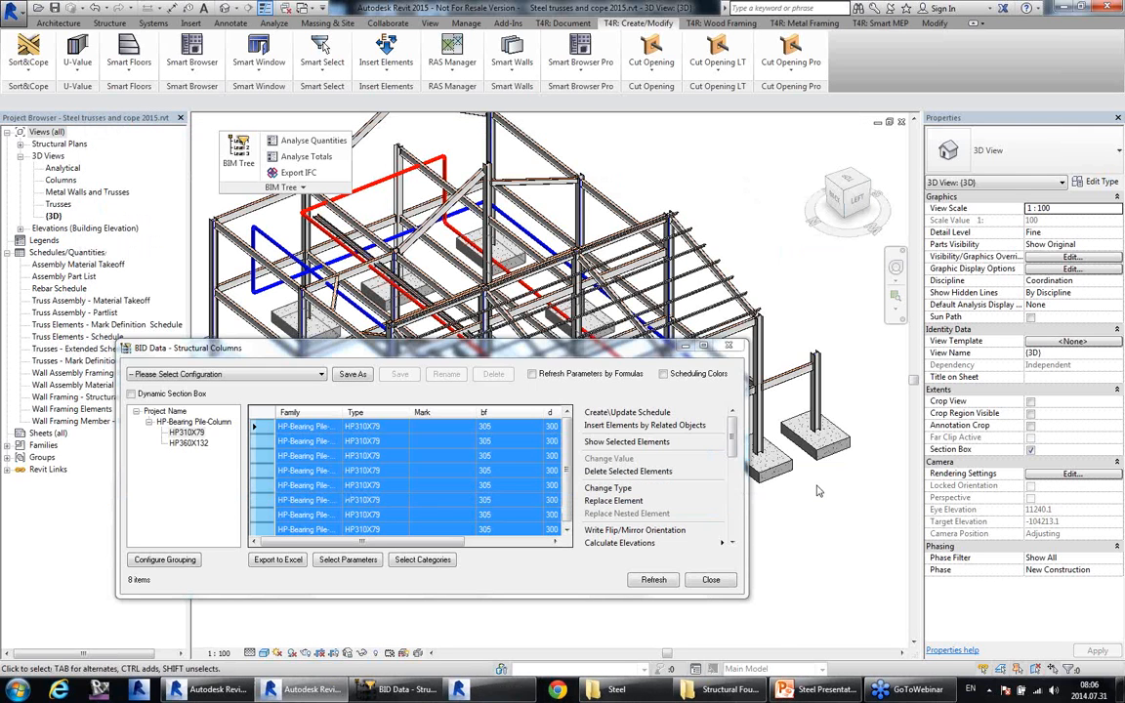
Inspect the newly inserted footings in the 3D view, checking one footing's properties and the column standing on it.
left_click_drag(586, 348, 607, 456)
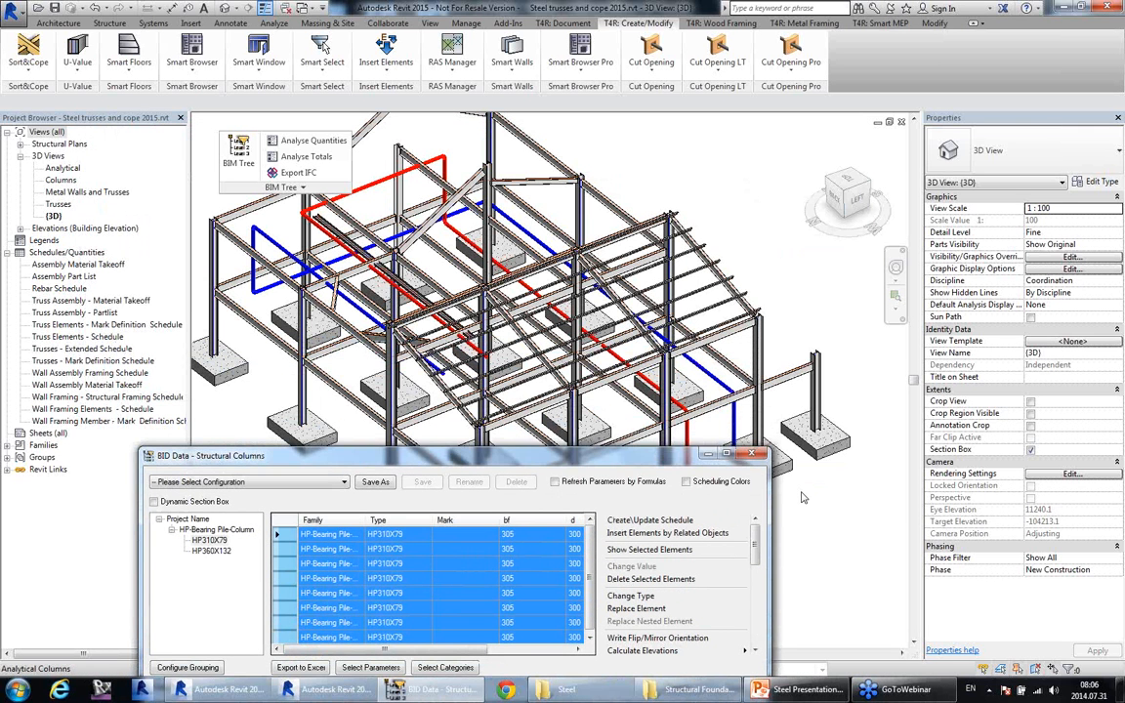
middle_click_drag(635, 302, 750, 344, "shift")
left_click(792, 380)
left_click(718, 351)
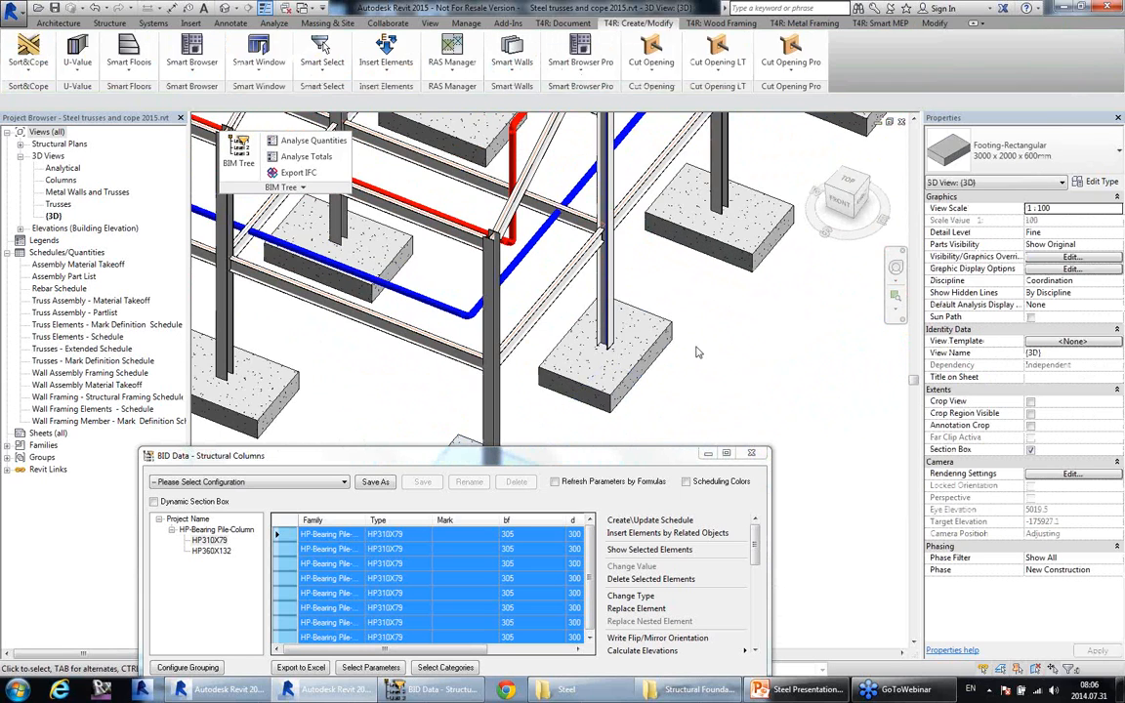
left_click(671, 337)
middle_click_drag(741, 357, 694, 309, "shift")
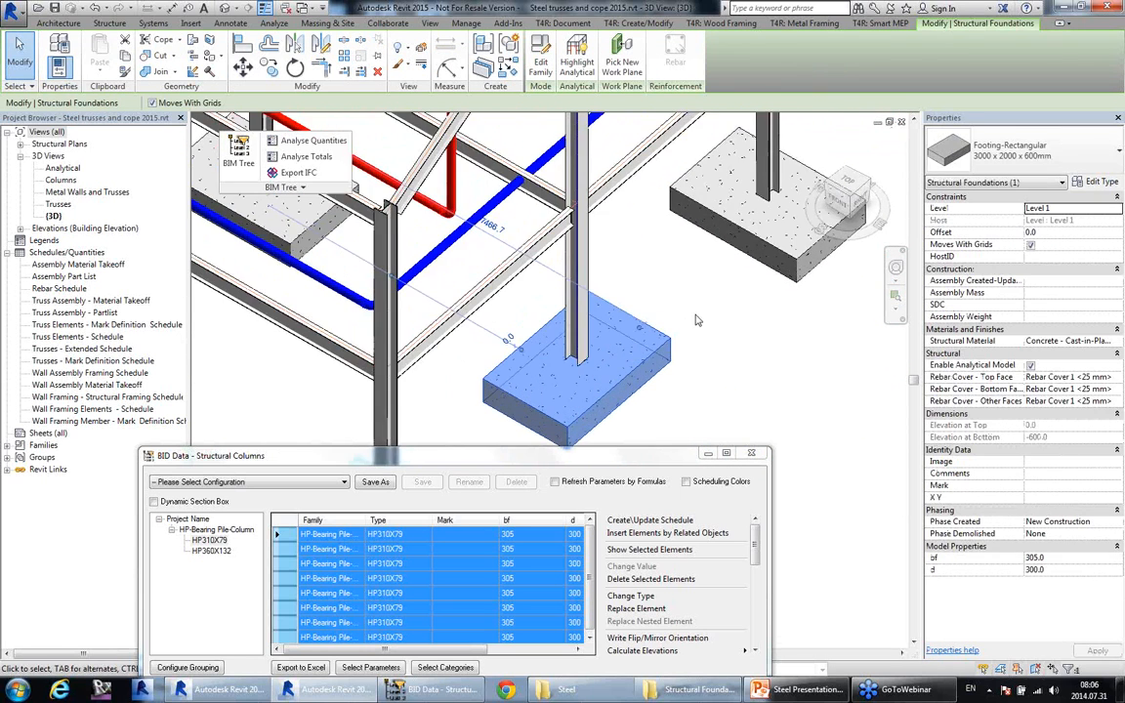
left_click(620, 280)
left_click(579, 303)
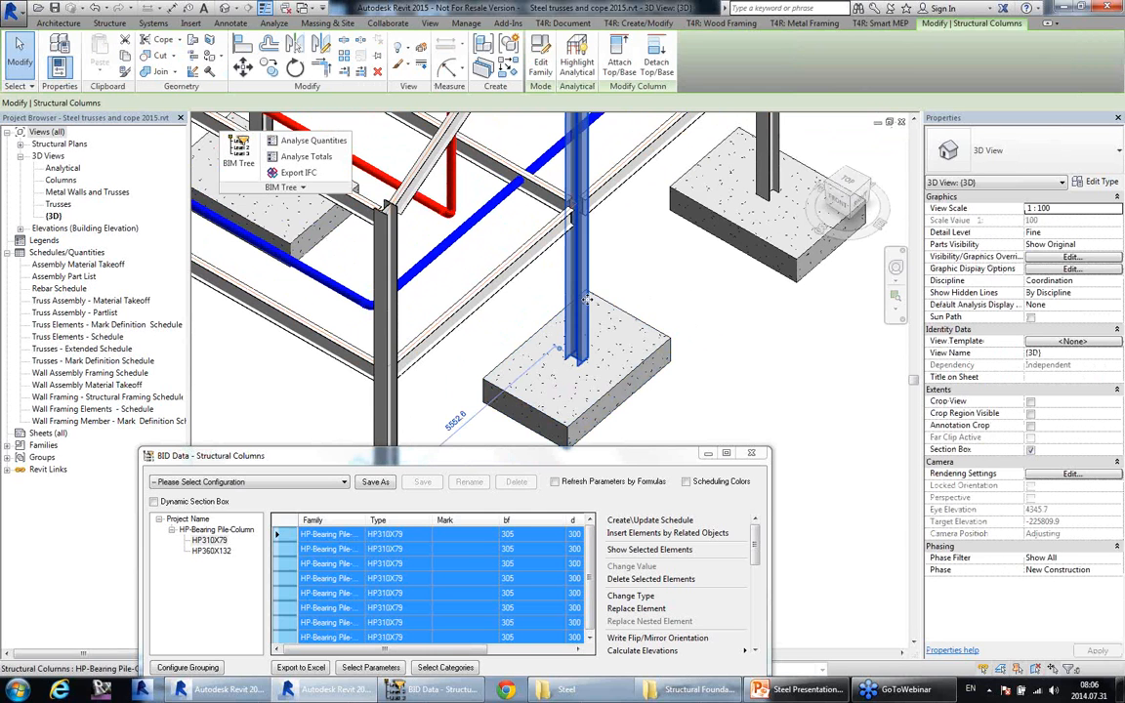
left_click(660, 332)
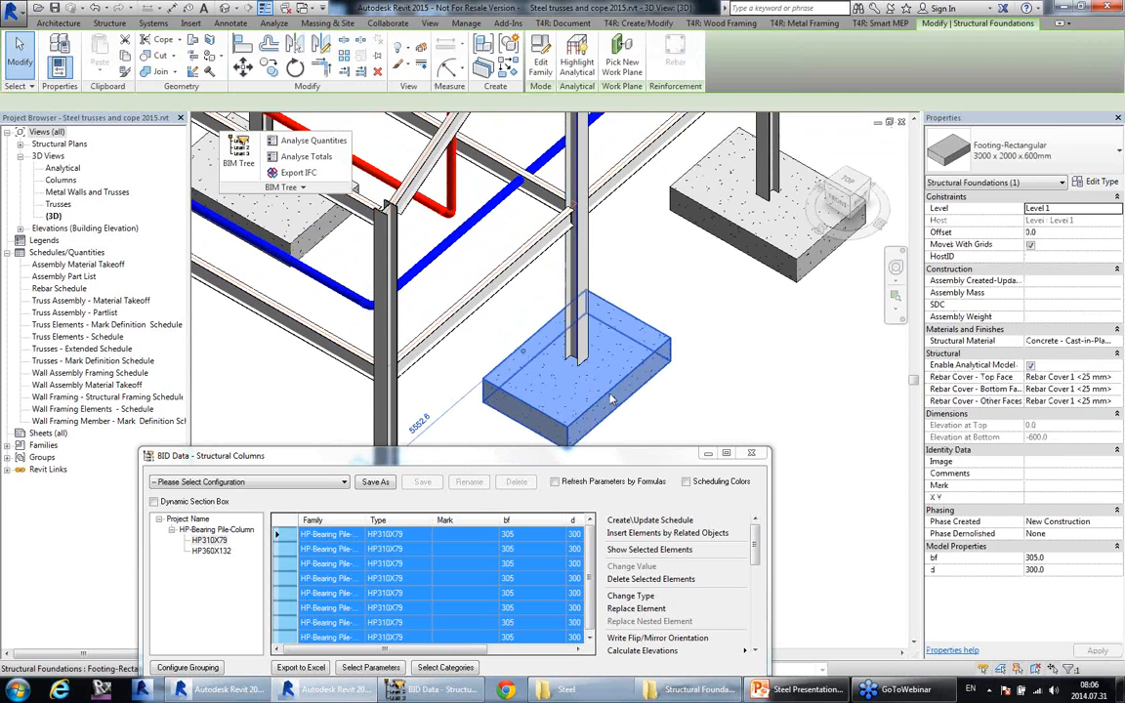
scroll(660, 367, "down", 3)
middle_click_drag(660, 367, 696, 336, "shift")
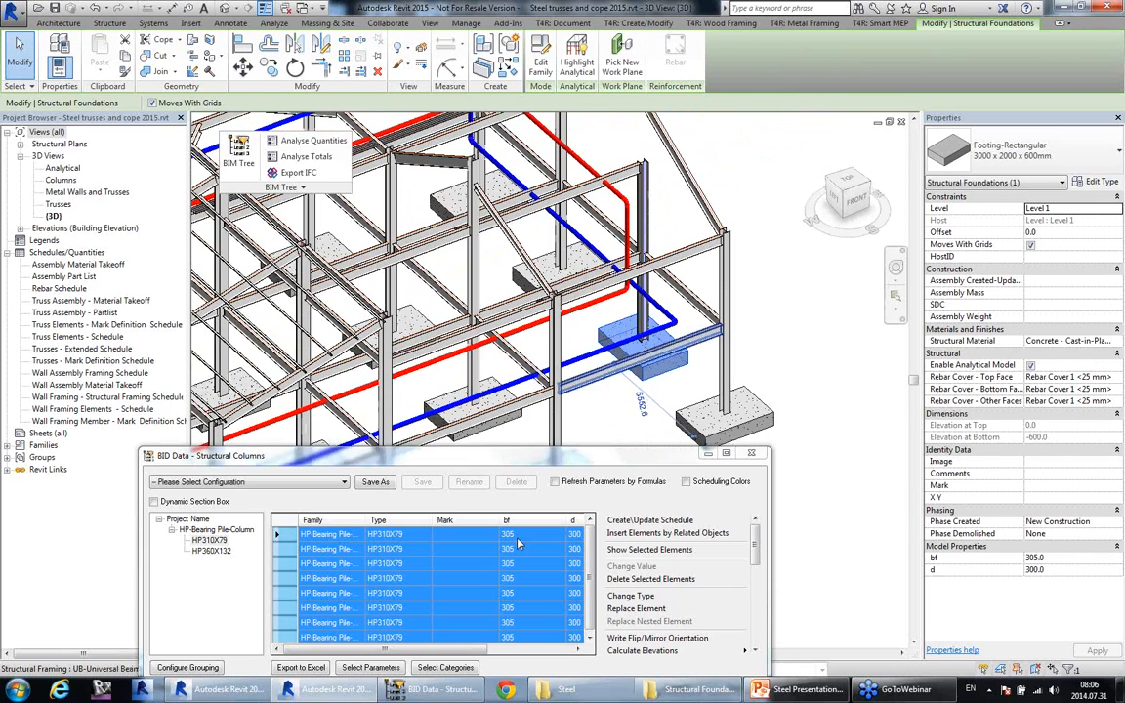
List the structural columns of the whole project and start Insert Elements by Related Objects for them.
left_click(520, 548)
left_click(469, 563)
left_click_drag(552, 455, 567, 372)
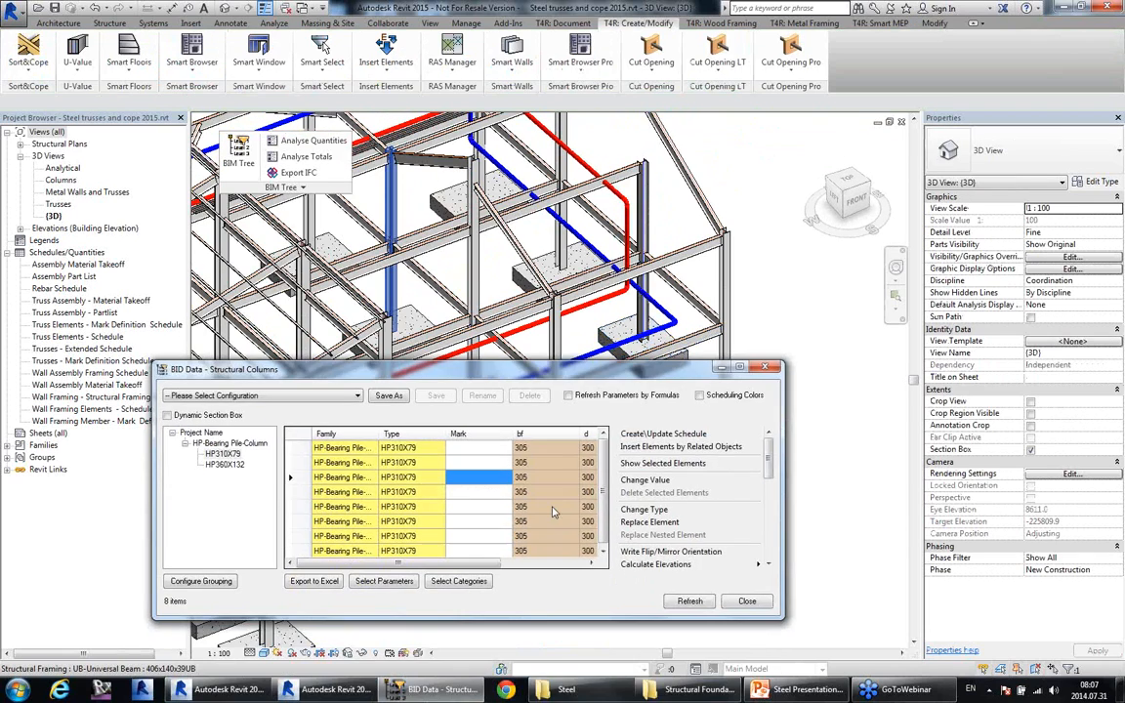
left_click(200, 433)
left_click(478, 476)
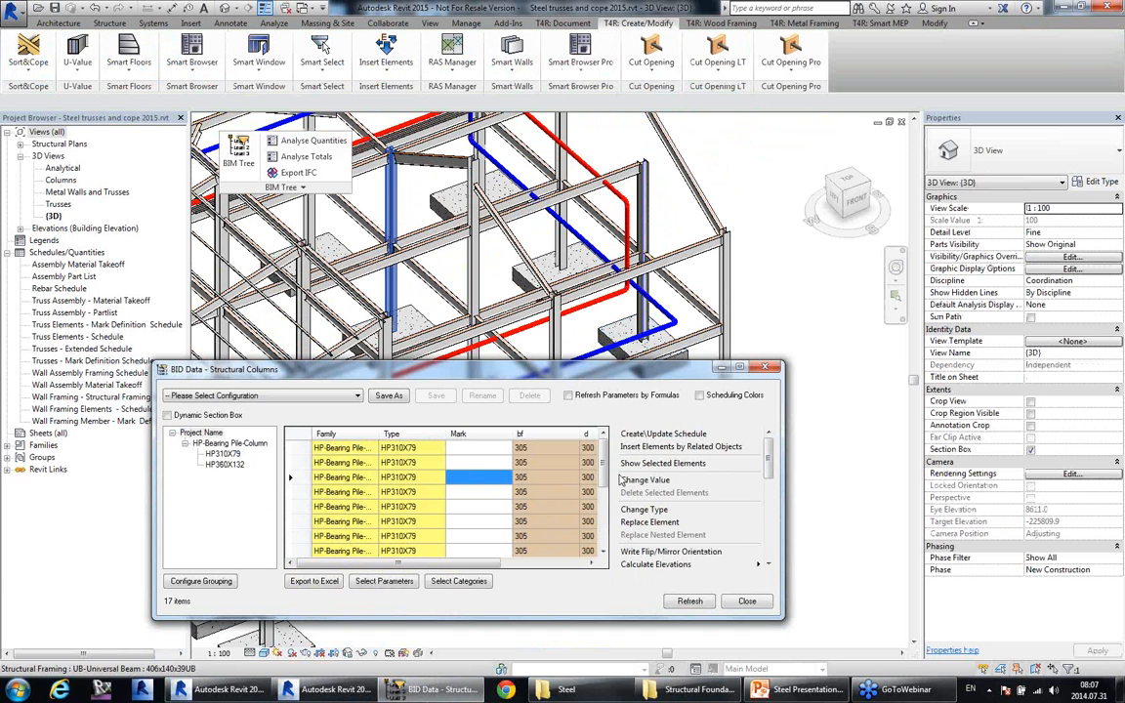
left_click(646, 448)
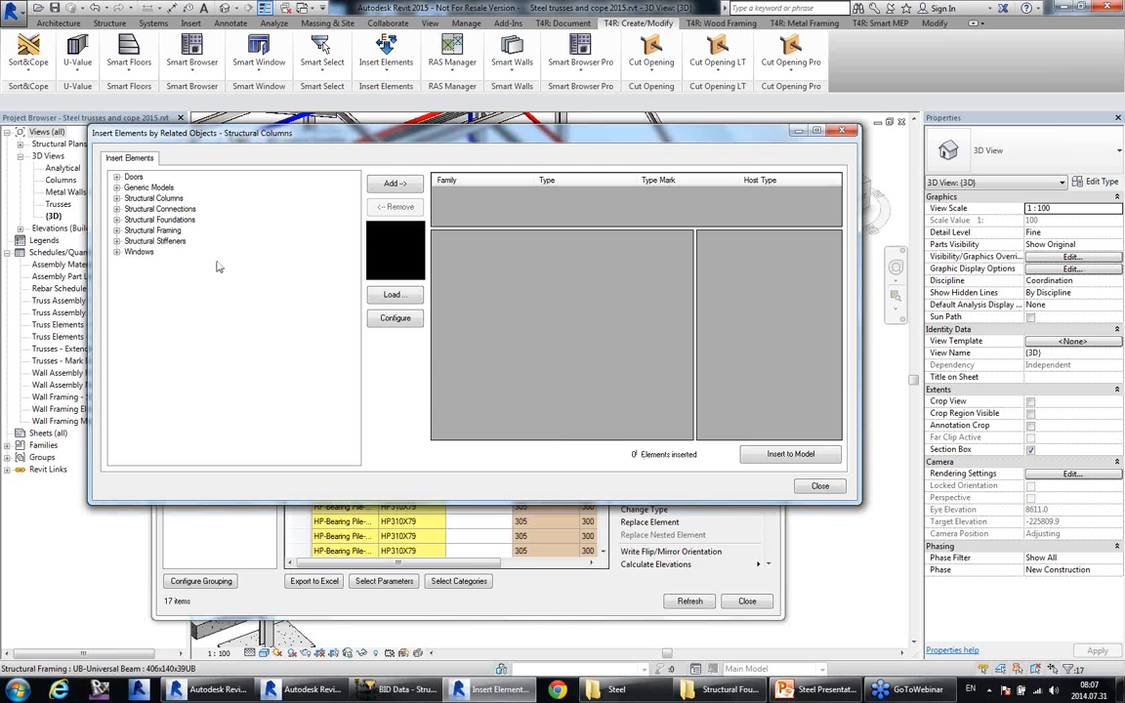
Add the structural connection Column Base Plate, type Set HPM30/L, to the elements to insert.
left_click(159, 208)
left_click(116, 208)
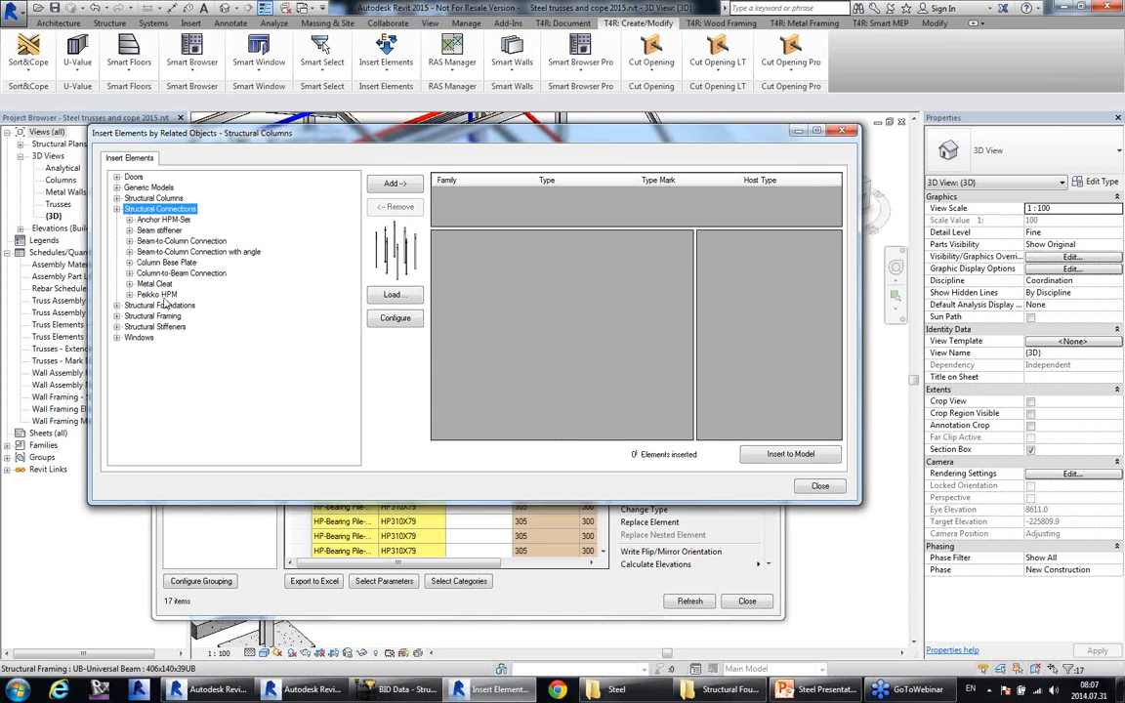
left_click(172, 273)
left_click(173, 263)
left_click(180, 252)
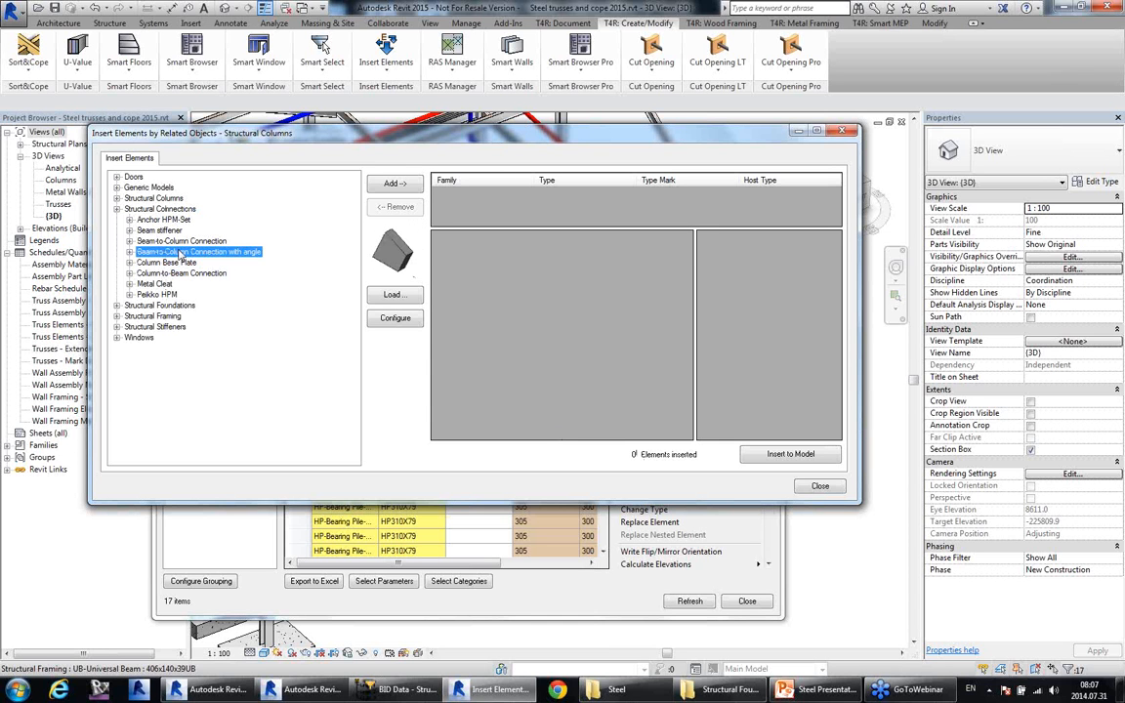
double_click(171, 264)
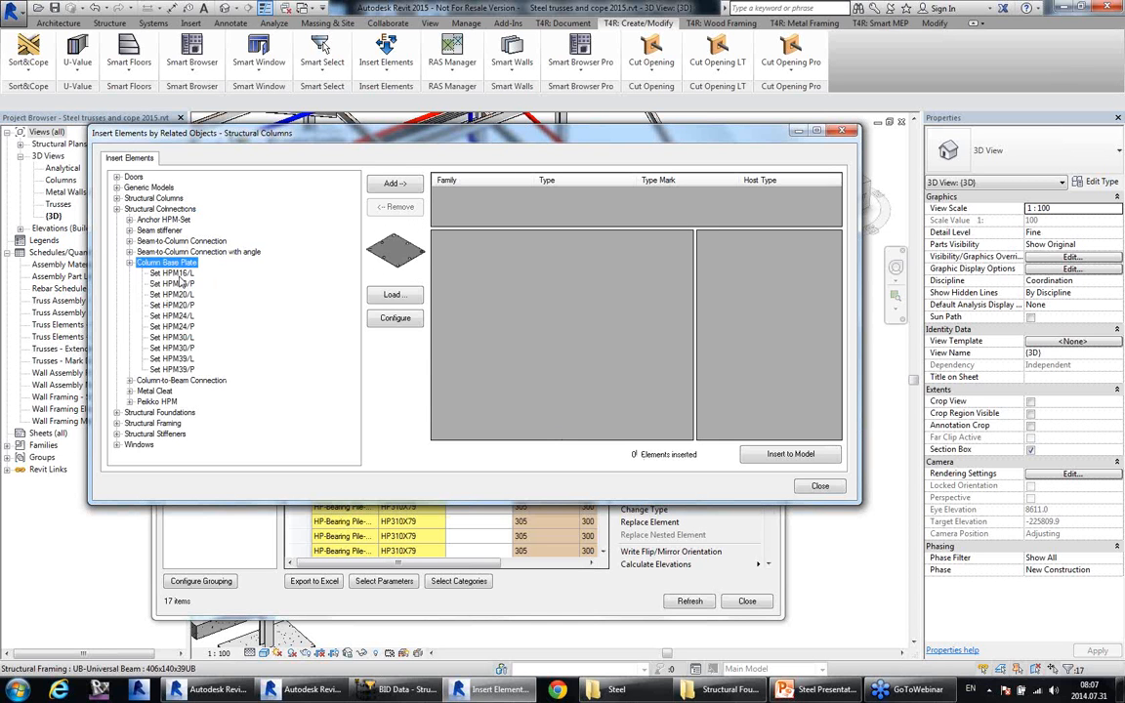
left_click(182, 338)
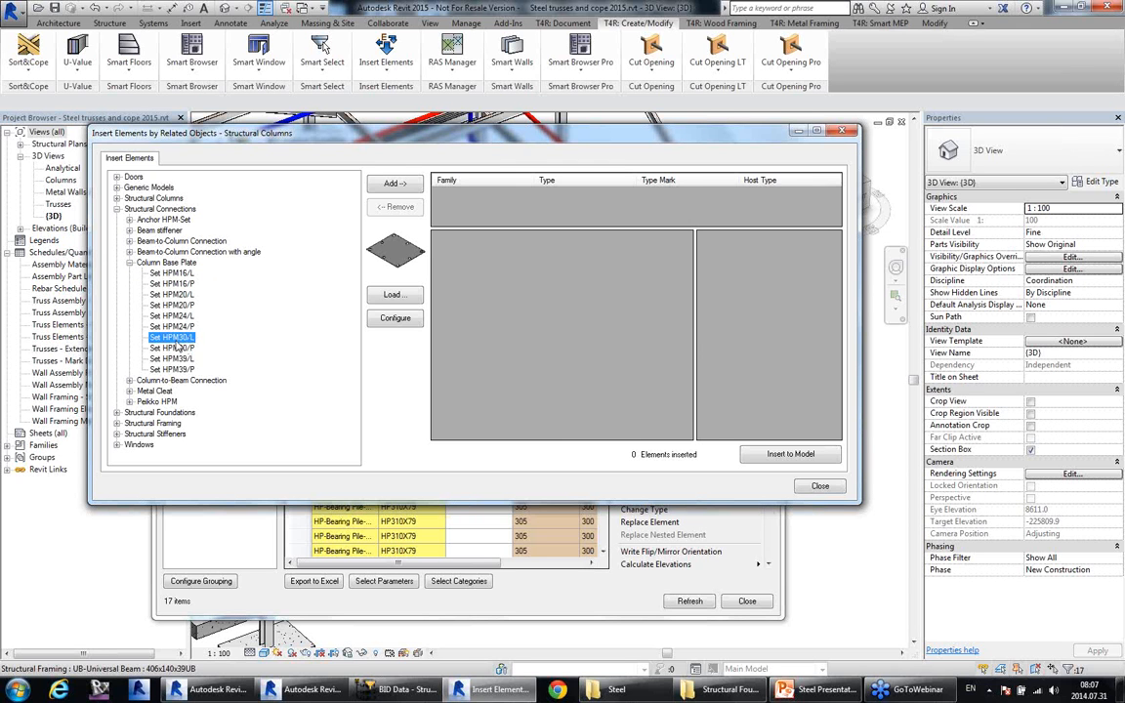
left_click(376, 181)
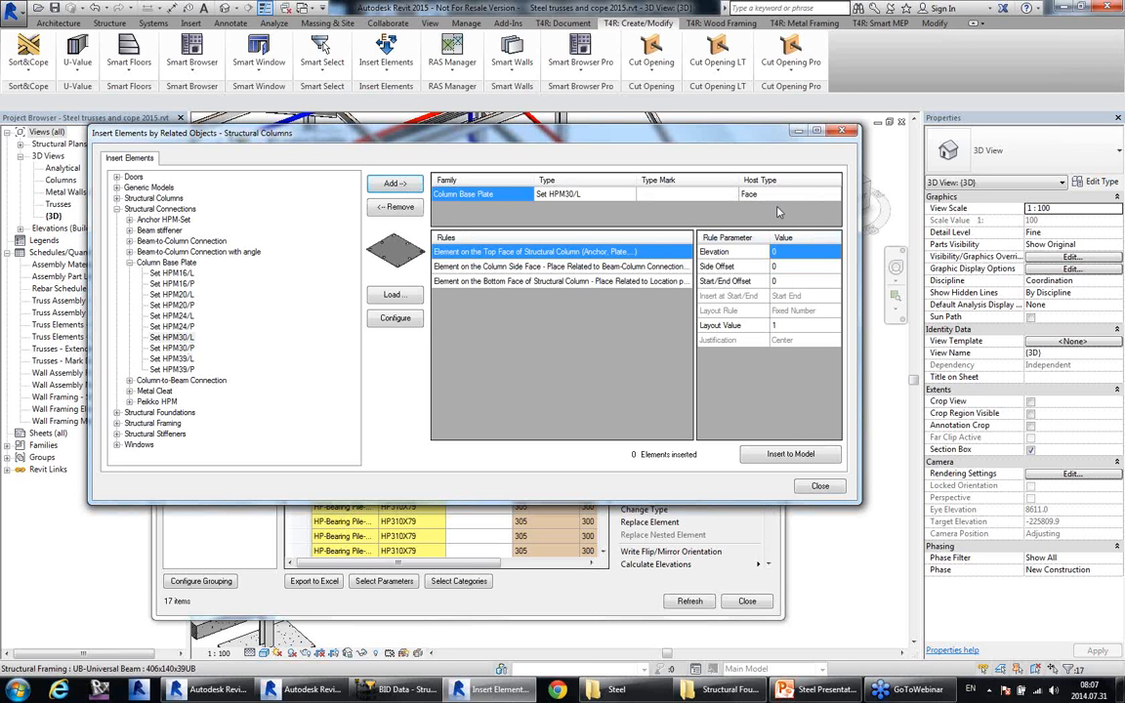
Insert the base plates using the rule for the bottom face of the structural column, and close the column data dialog.
left_click(530, 268)
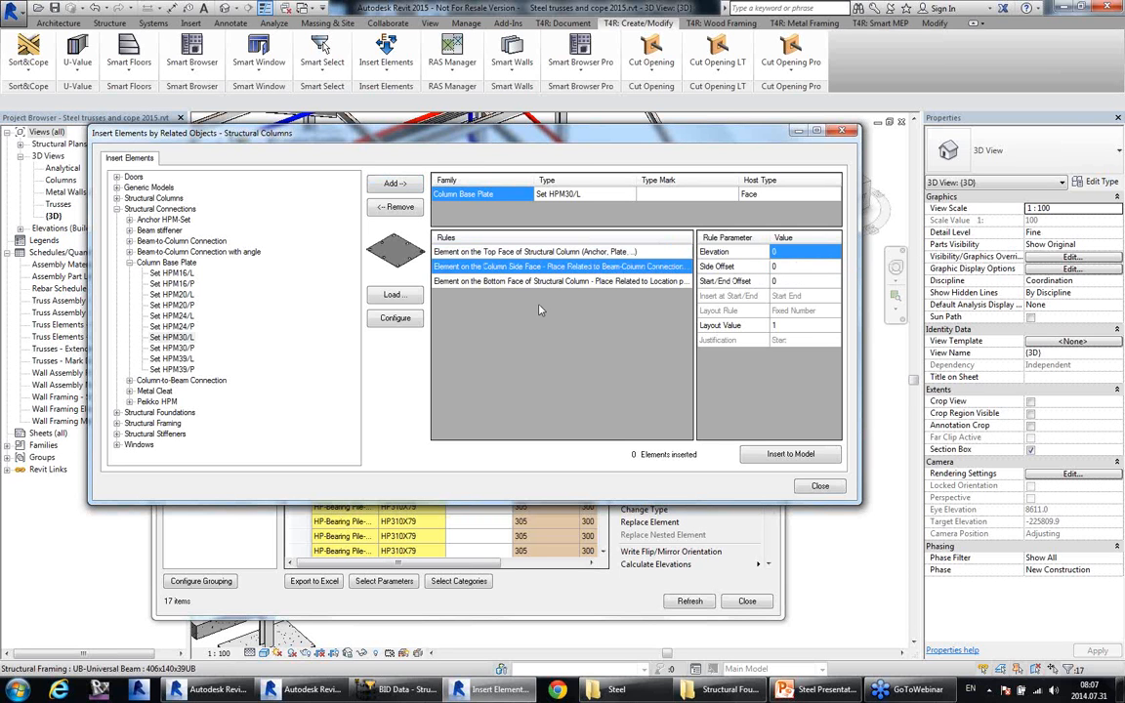
left_click(544, 282)
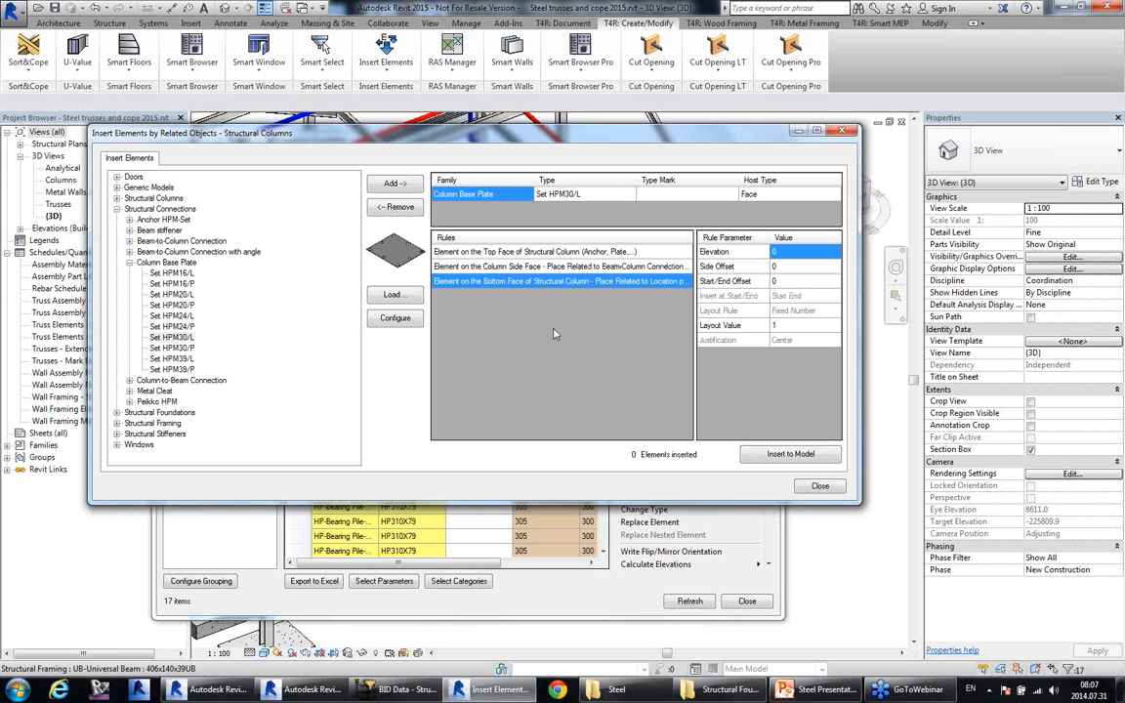
left_click(763, 459)
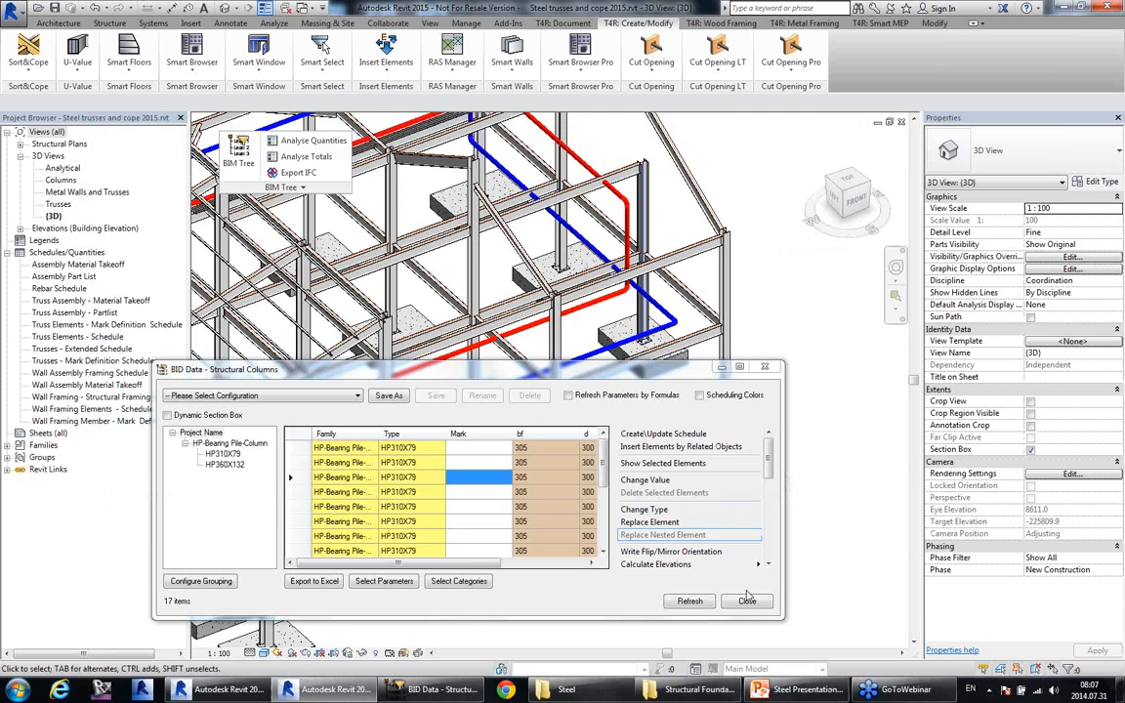
left_click(747, 601)
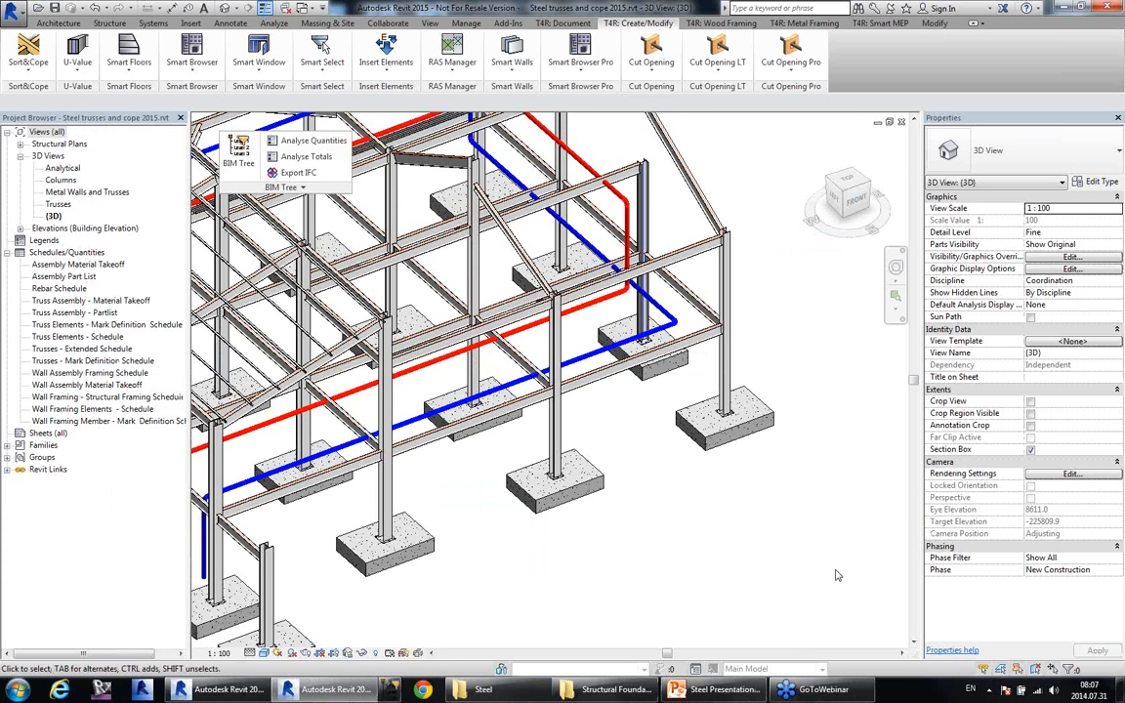
Select a base plate on one of the footings and apply the 50% Transparent template as temporary view properties.
scroll(749, 425, "up", 1)
scroll(750, 424, "up", 4)
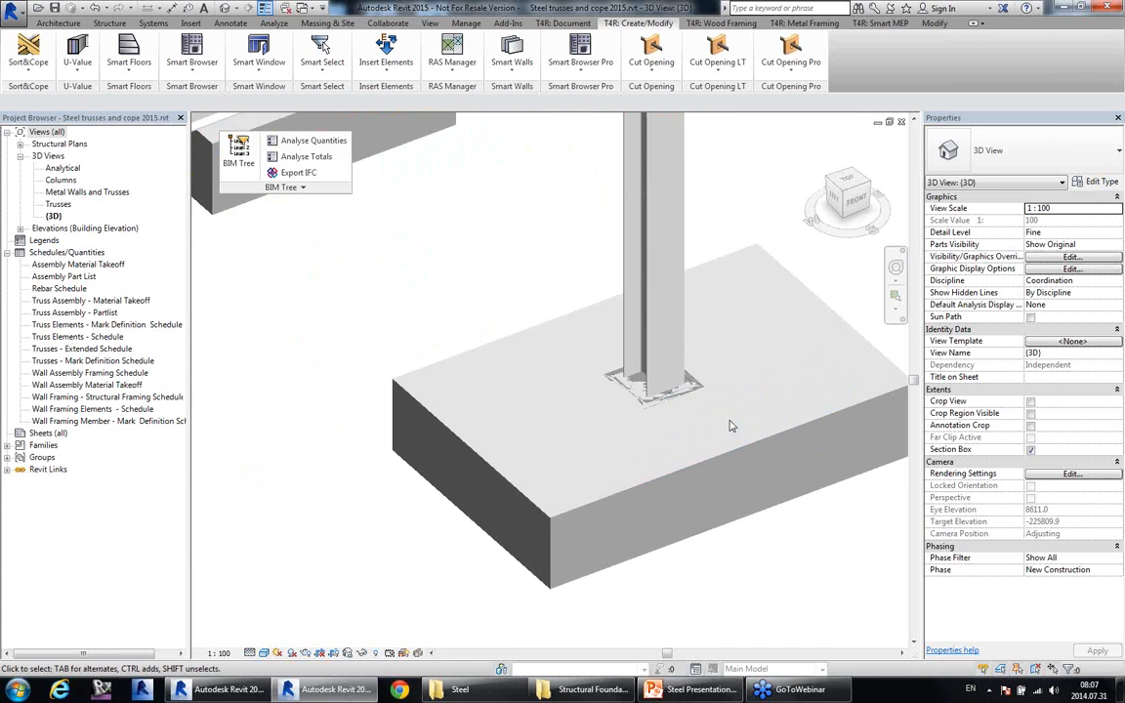
left_click(645, 382)
left_click(391, 653)
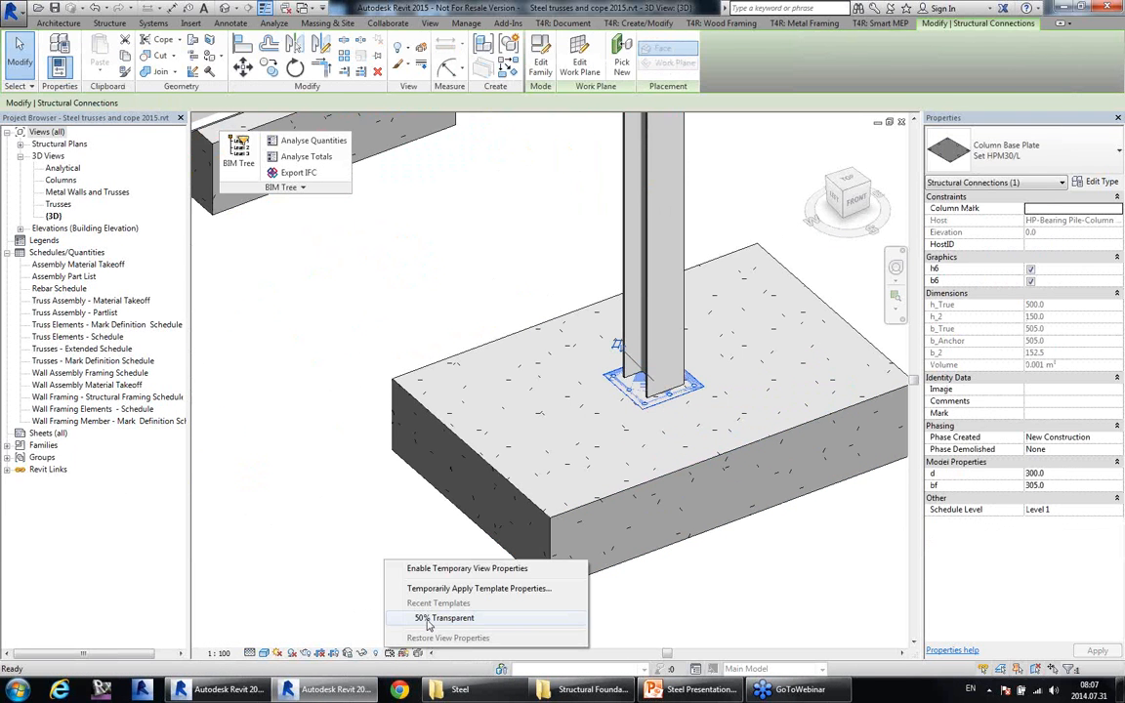
left_click(415, 617)
left_click(691, 399)
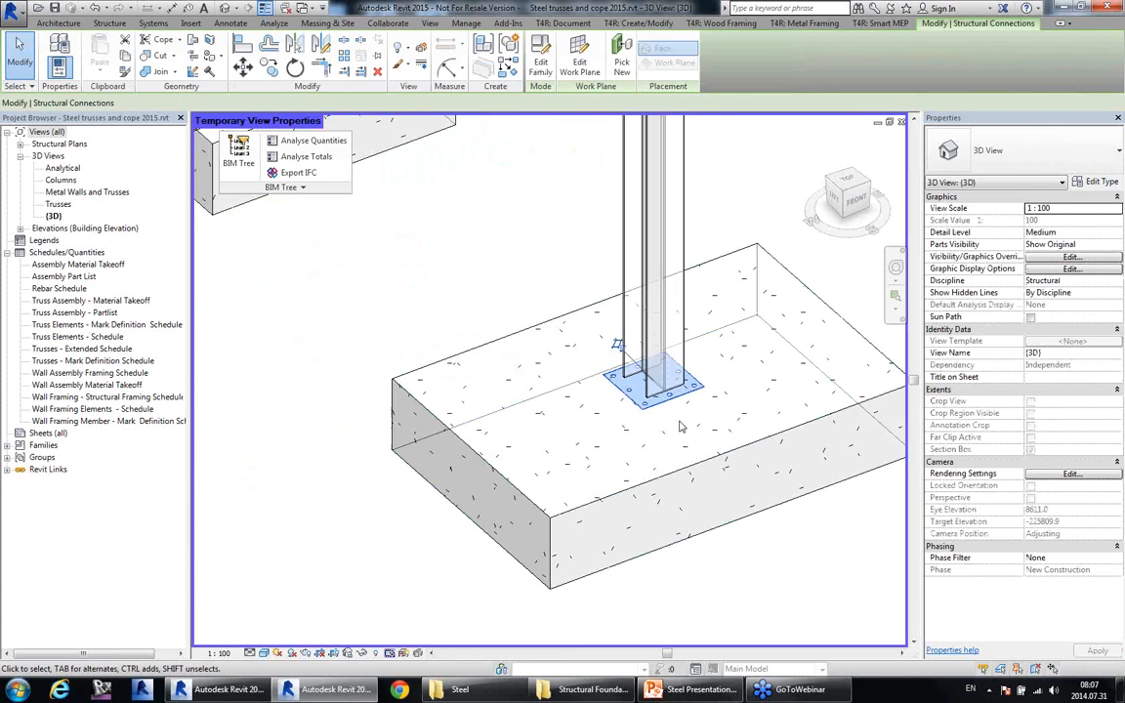
Compare the d and bf dimensions in the HP310X79 column's type properties with the model properties of its base plate.
middle_click_drag(681, 426, 730, 517, "shift")
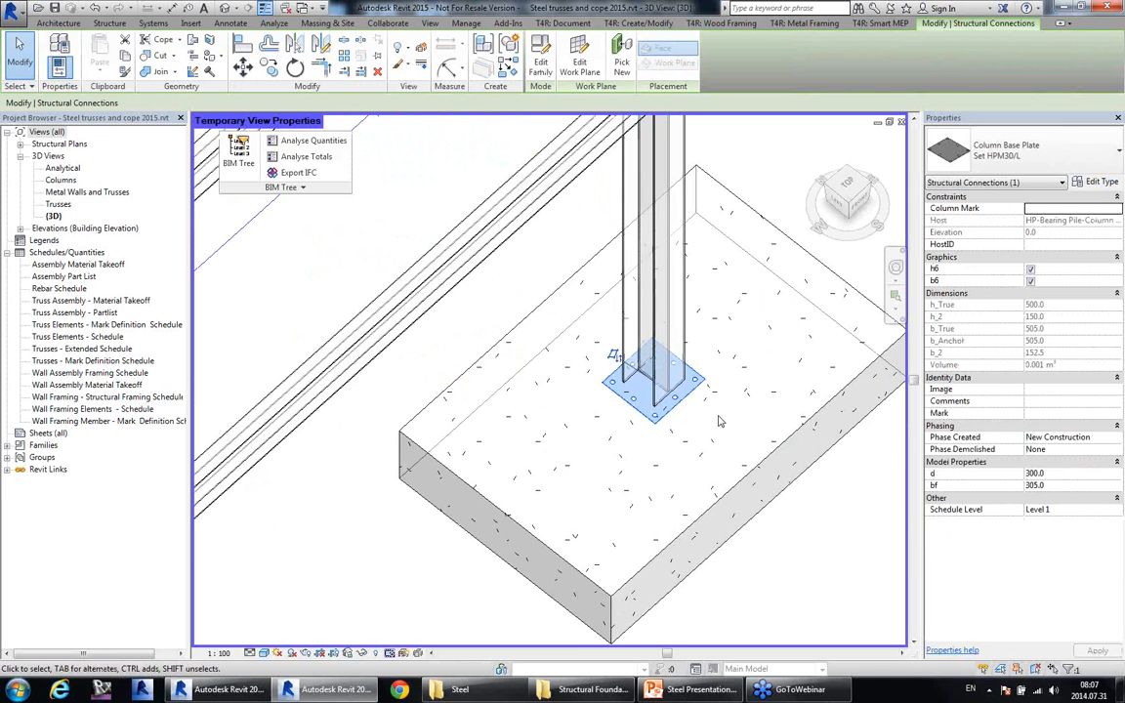
middle_click_drag(717, 408, 620, 412)
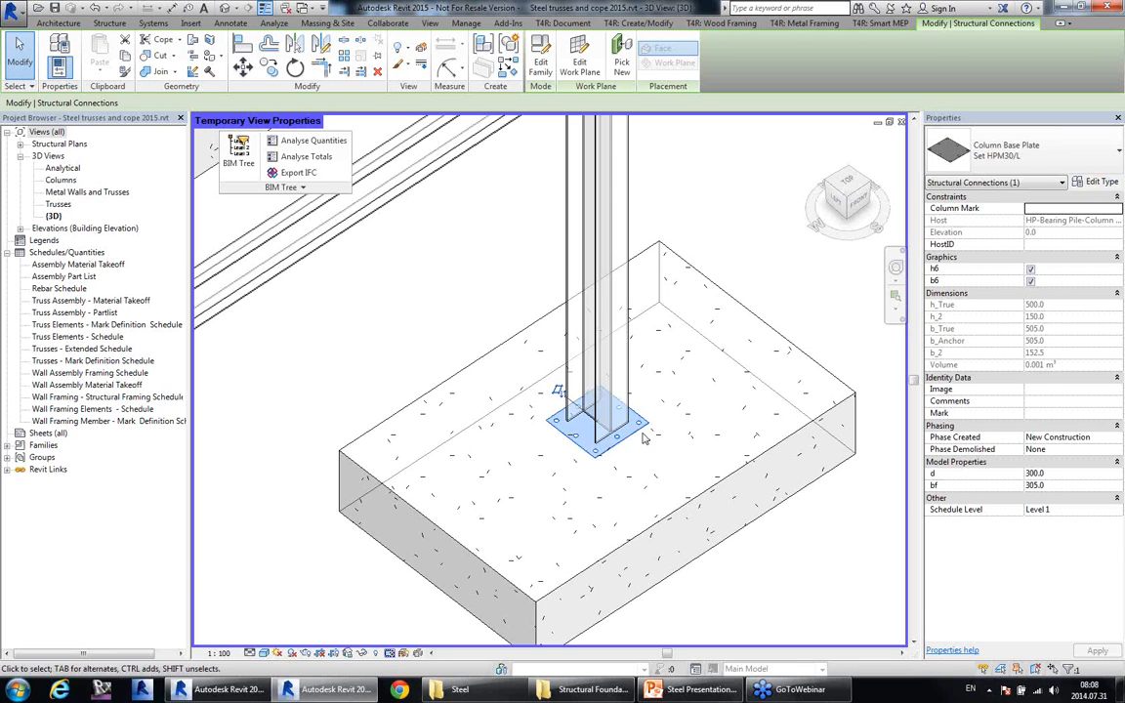
left_click(623, 314)
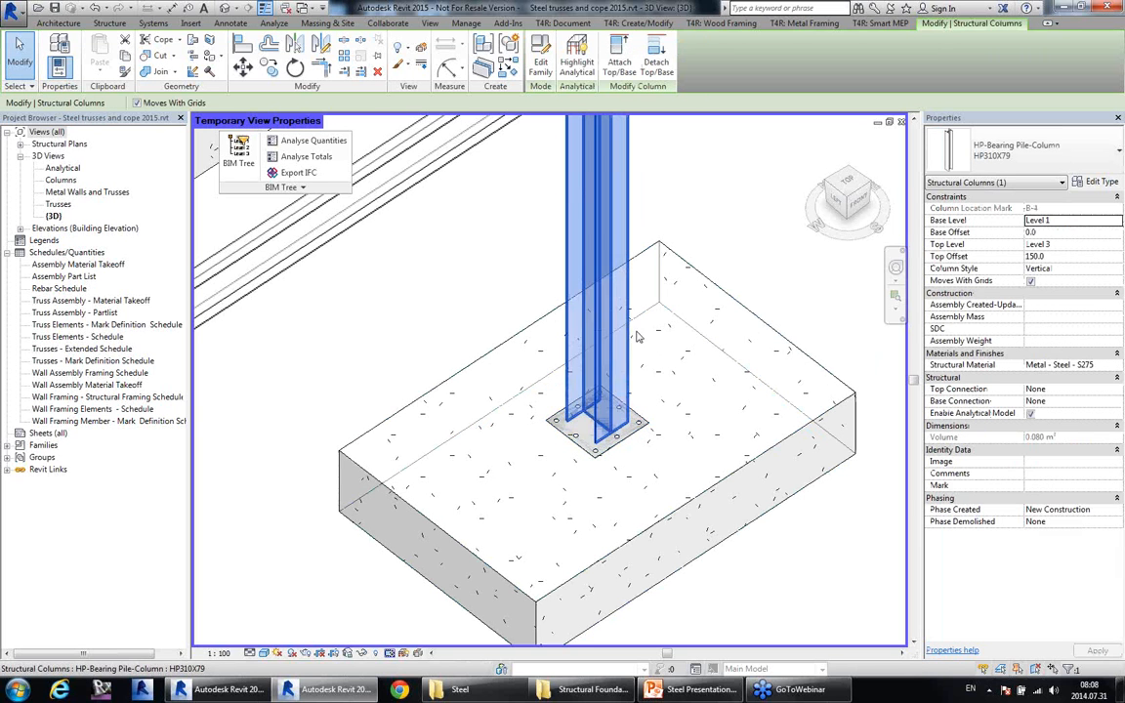
left_click(1097, 181)
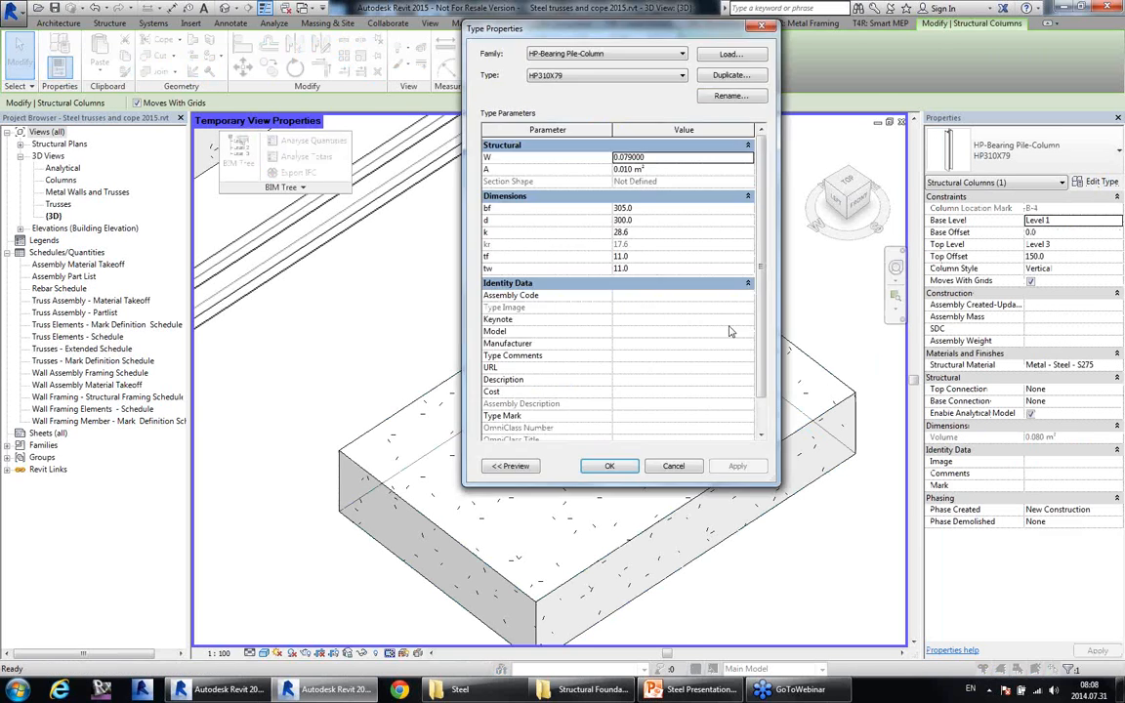
left_click(652, 226)
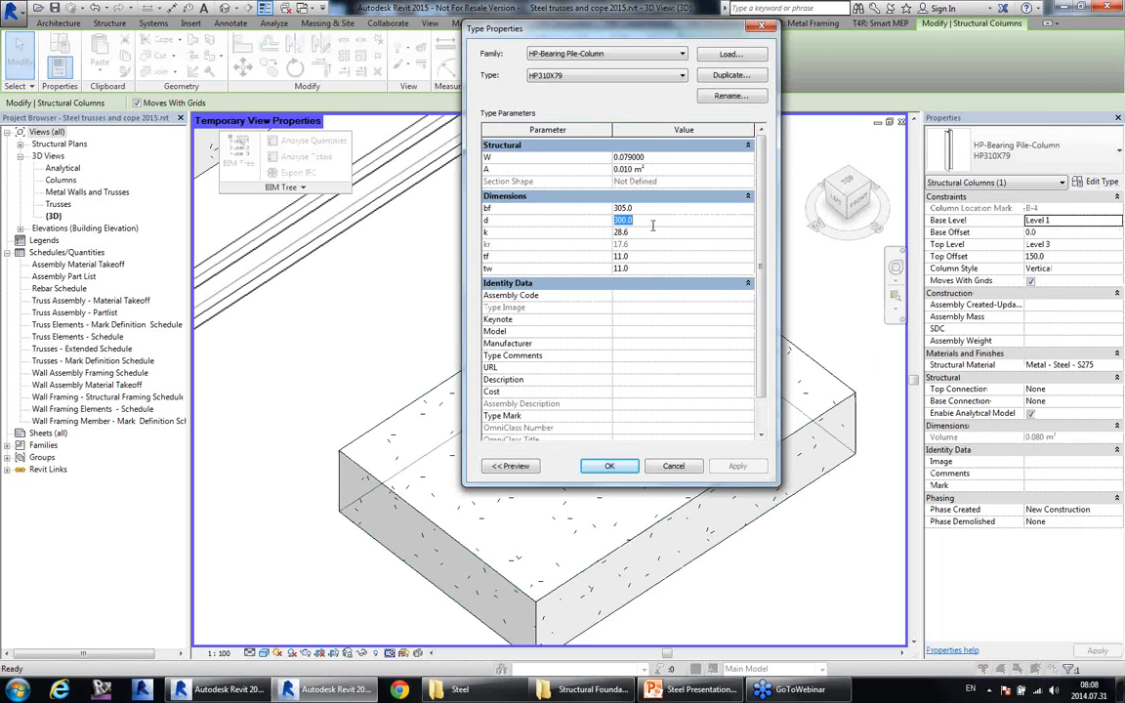
left_click(674, 467)
left_click(630, 434)
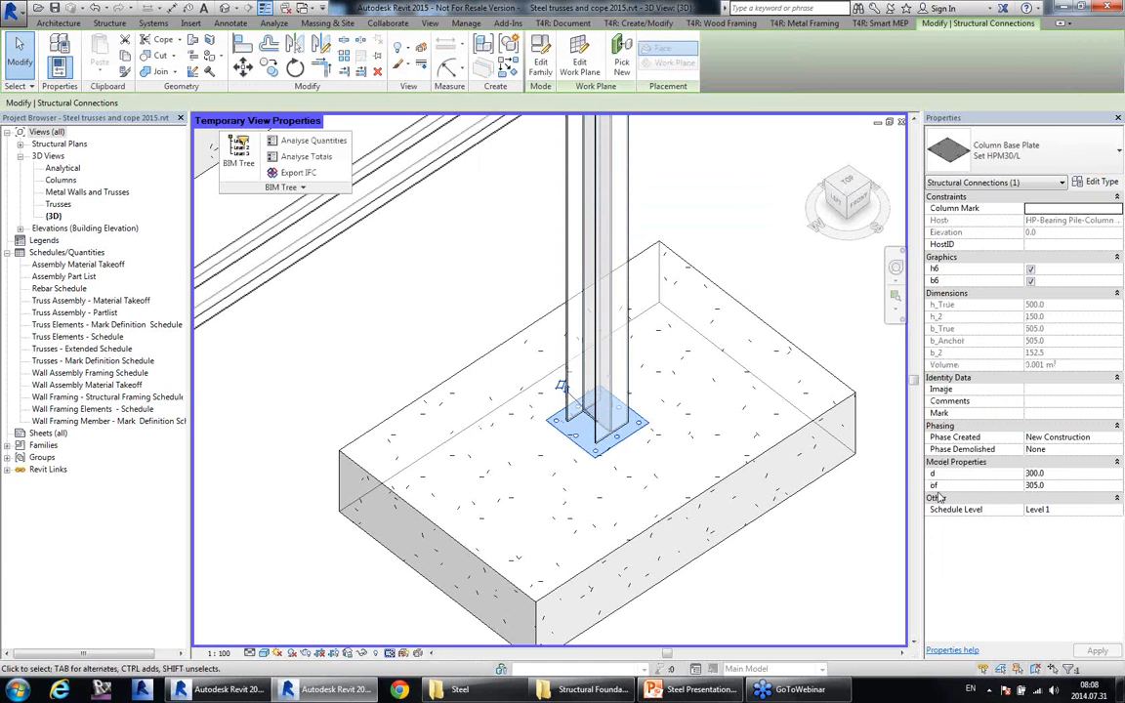
left_click(1062, 485)
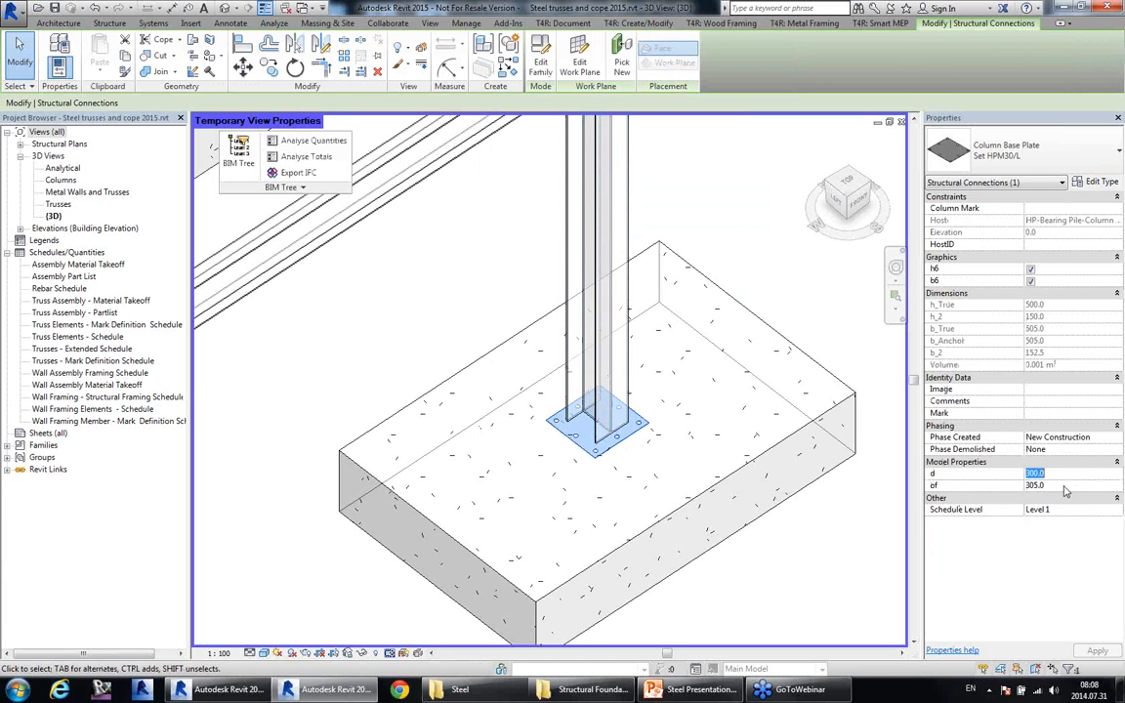
key("shift+Tab")
key("Tab")
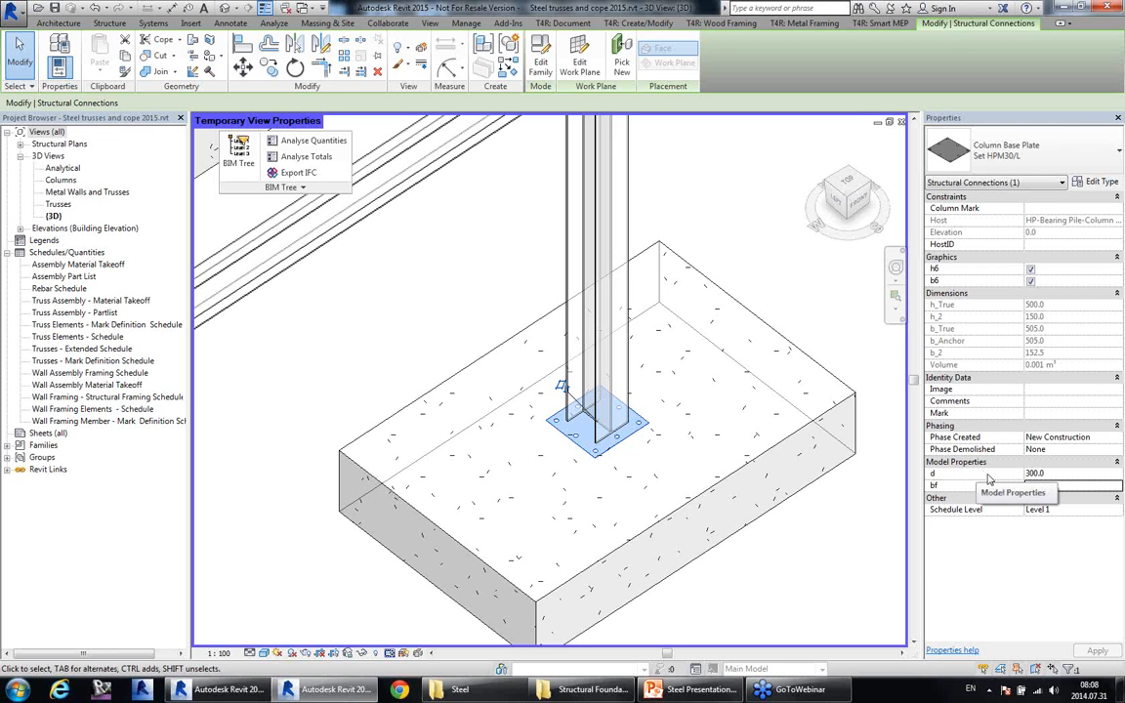
left_click(791, 590)
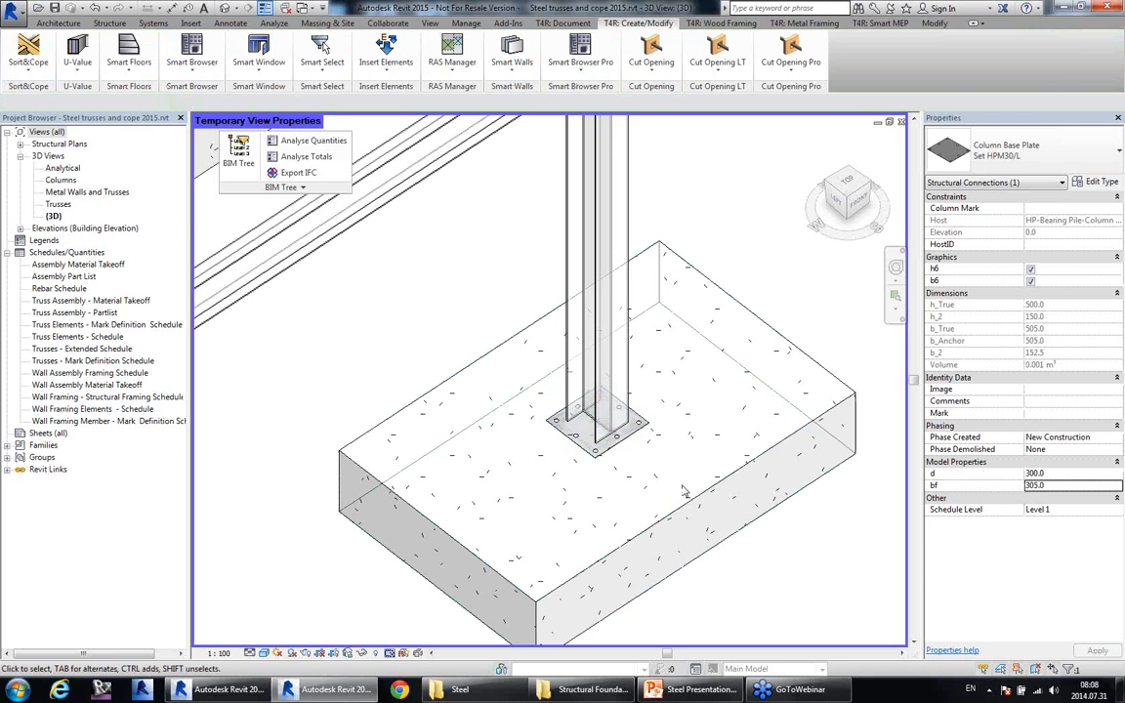
Examine the bf and d model properties of the rectangular footings at different columns of the frame.
scroll(683, 489, "down", 2)
middle_click_drag(687, 487, 737, 469)
left_click(734, 430)
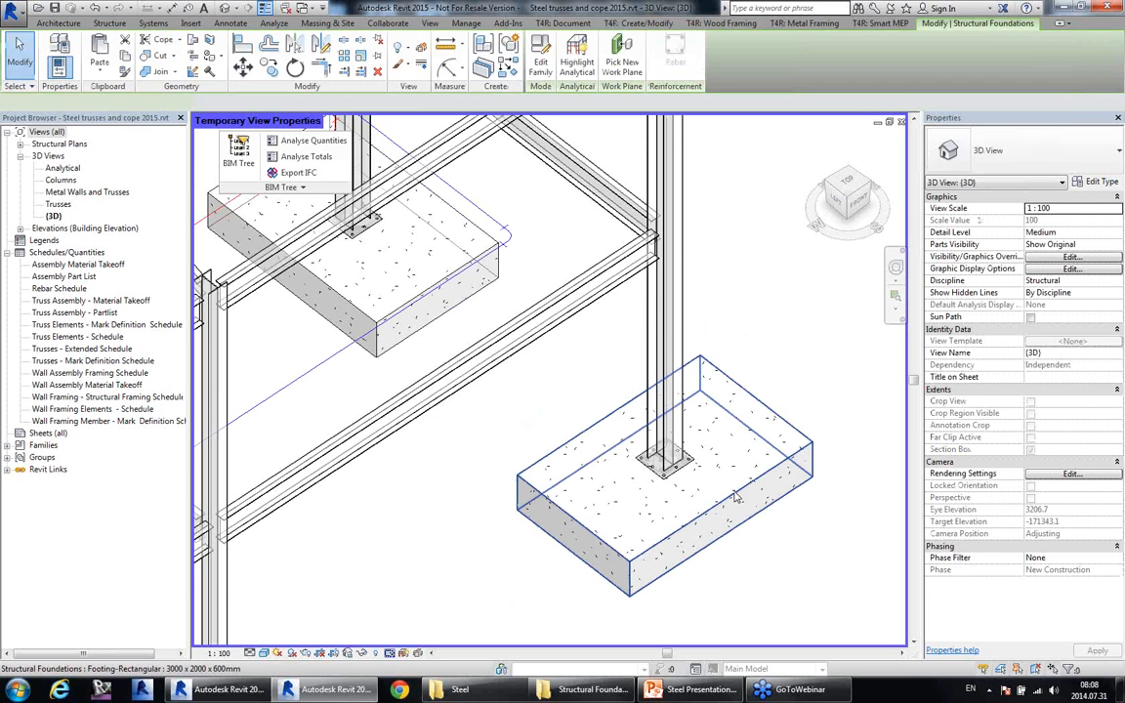
scroll(744, 434, "down", 4)
middle_click_drag(737, 530, 806, 439)
scroll(807, 439, "down", 2)
middle_click_drag(689, 528, 771, 456)
left_click(476, 605)
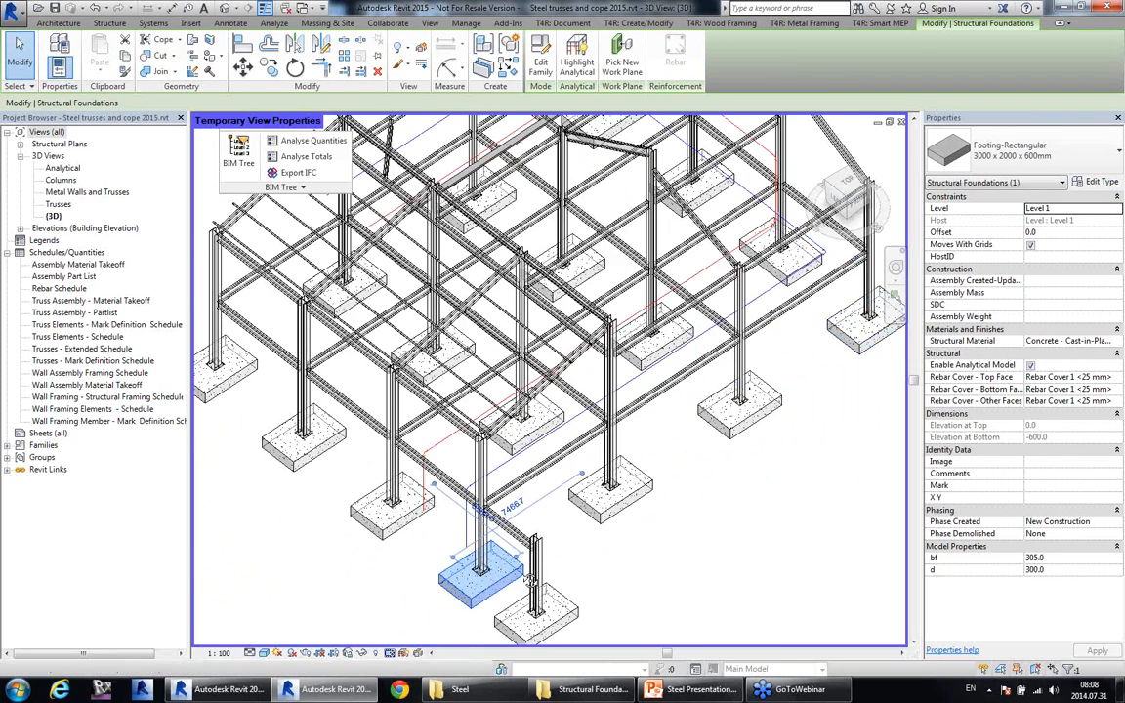
middle_click_drag(475, 605, 709, 447, "shift")
scroll(709, 447, "up", 5)
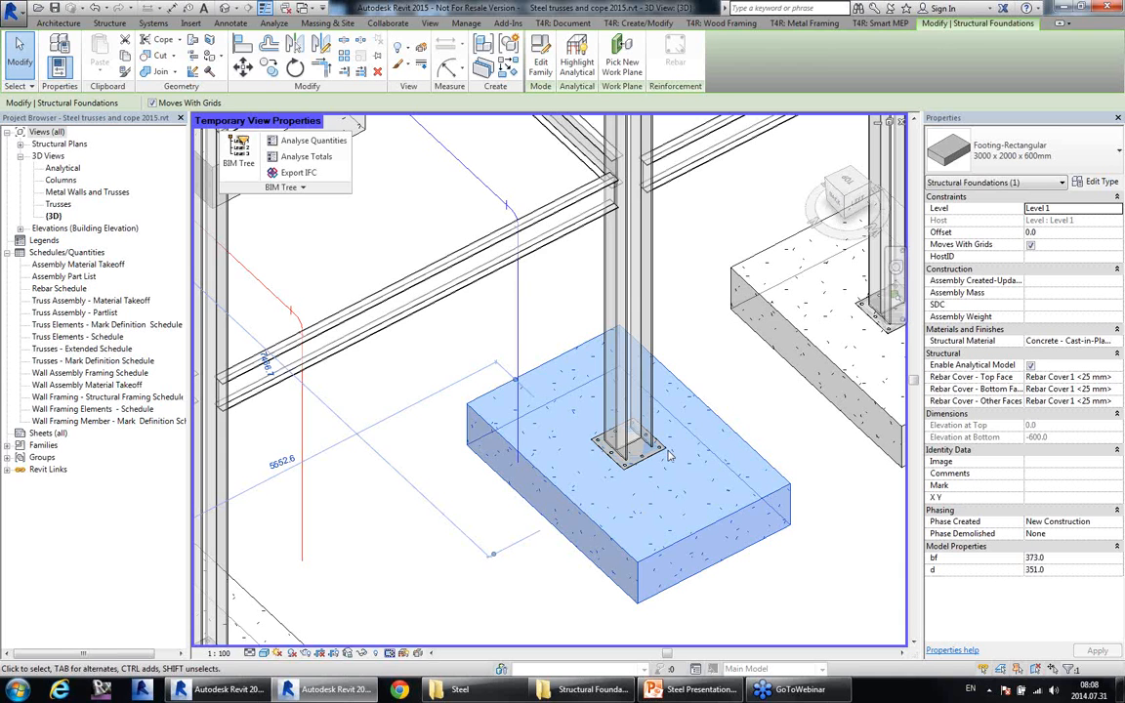
left_click(764, 421)
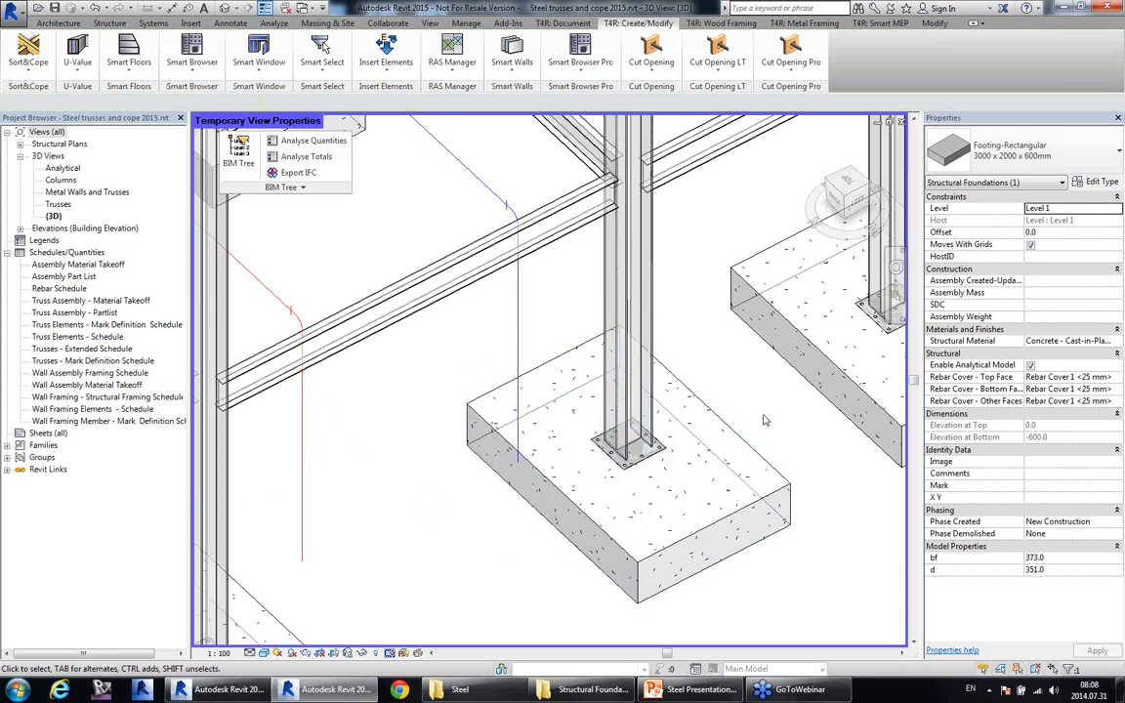
scroll(764, 421, "down", 6)
scroll(693, 451, "up", 2)
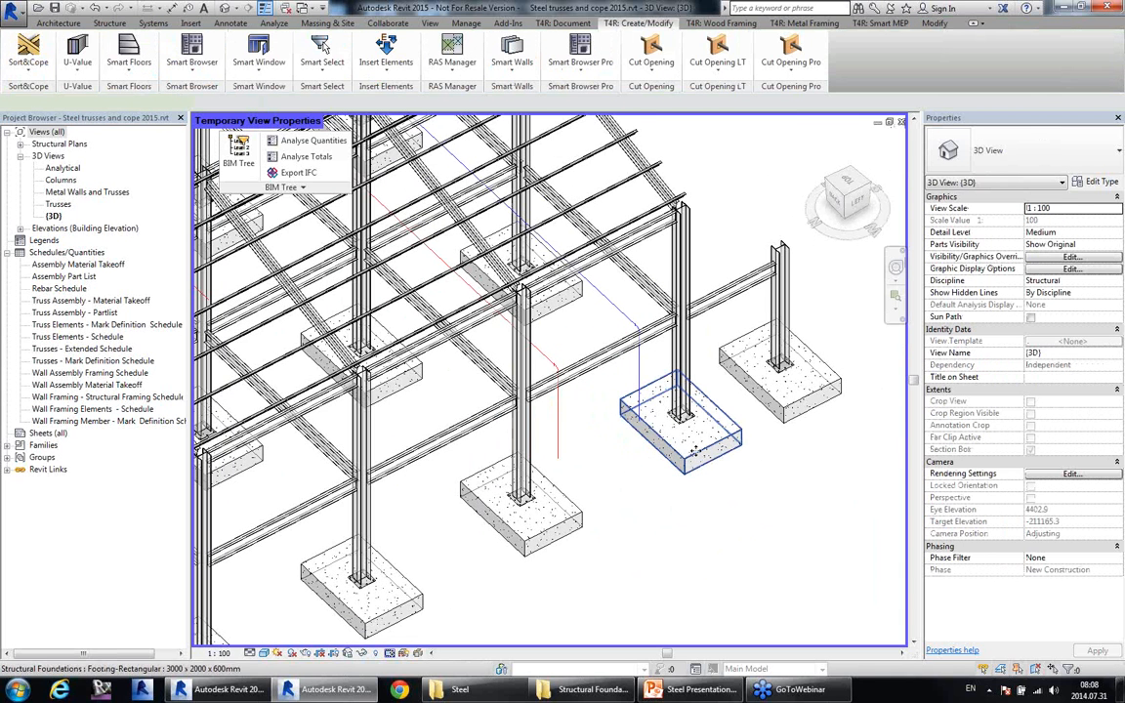
left_click(693, 451)
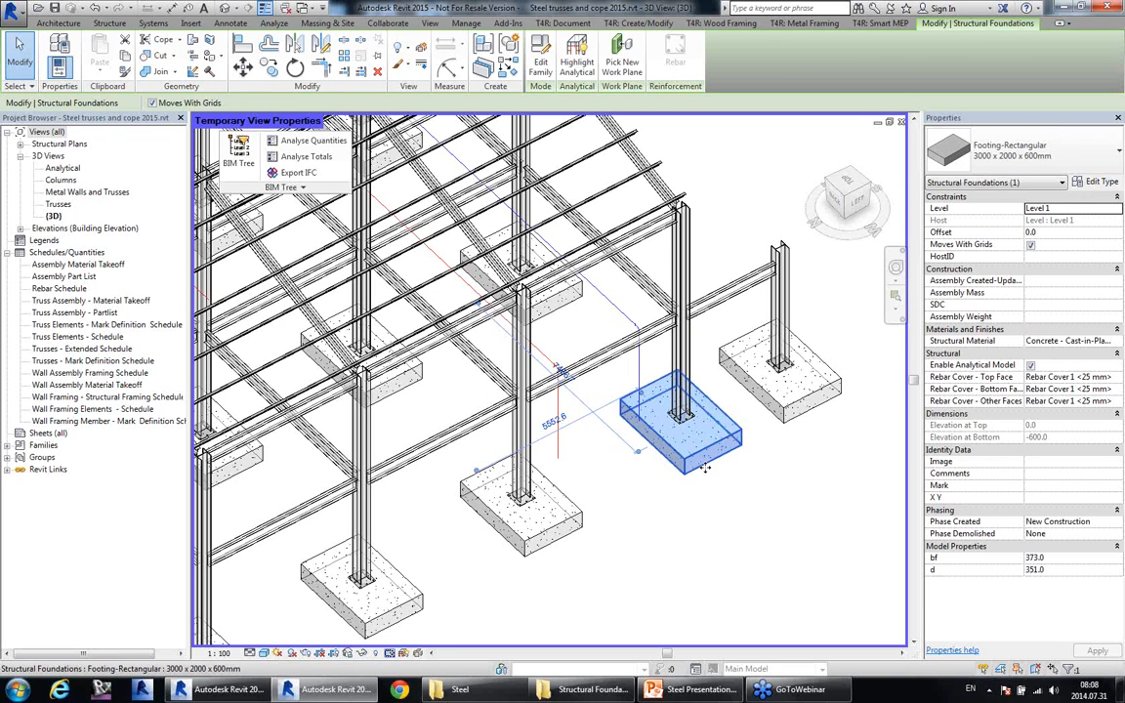
Open the Structural Foundations data from the BIM Tree and pick one of the Footing-Rectangular entries.
left_click(238, 164)
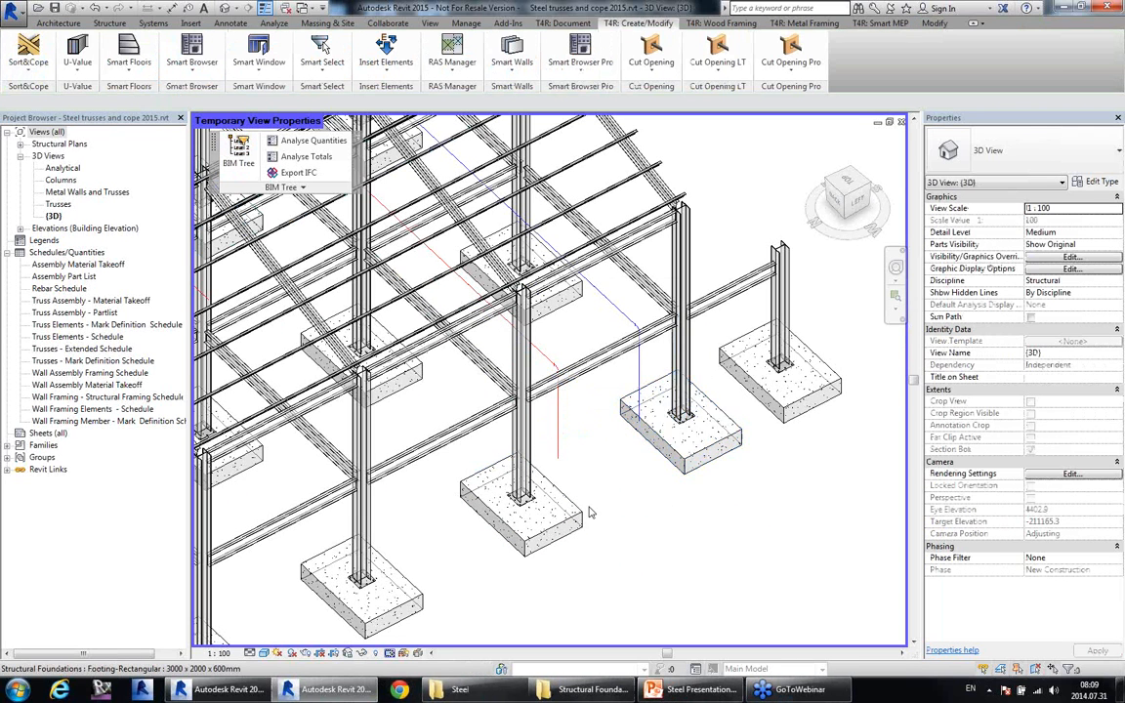
left_click(223, 446)
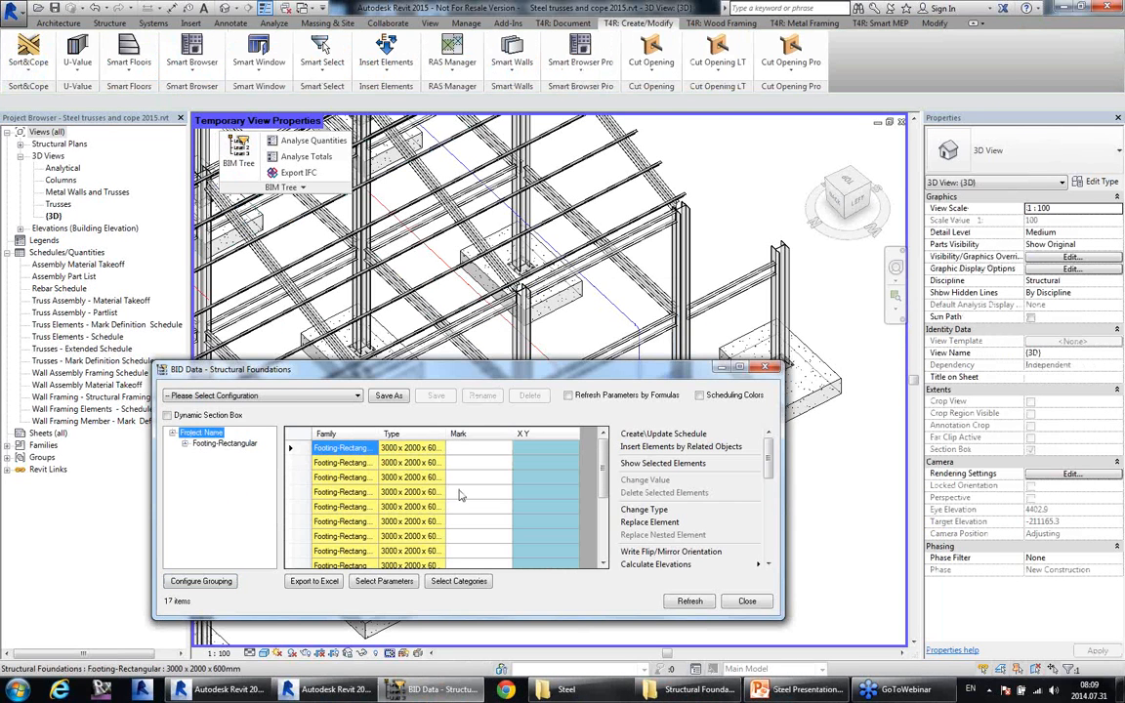
left_click(411, 495)
scroll(412, 496, "down", 2)
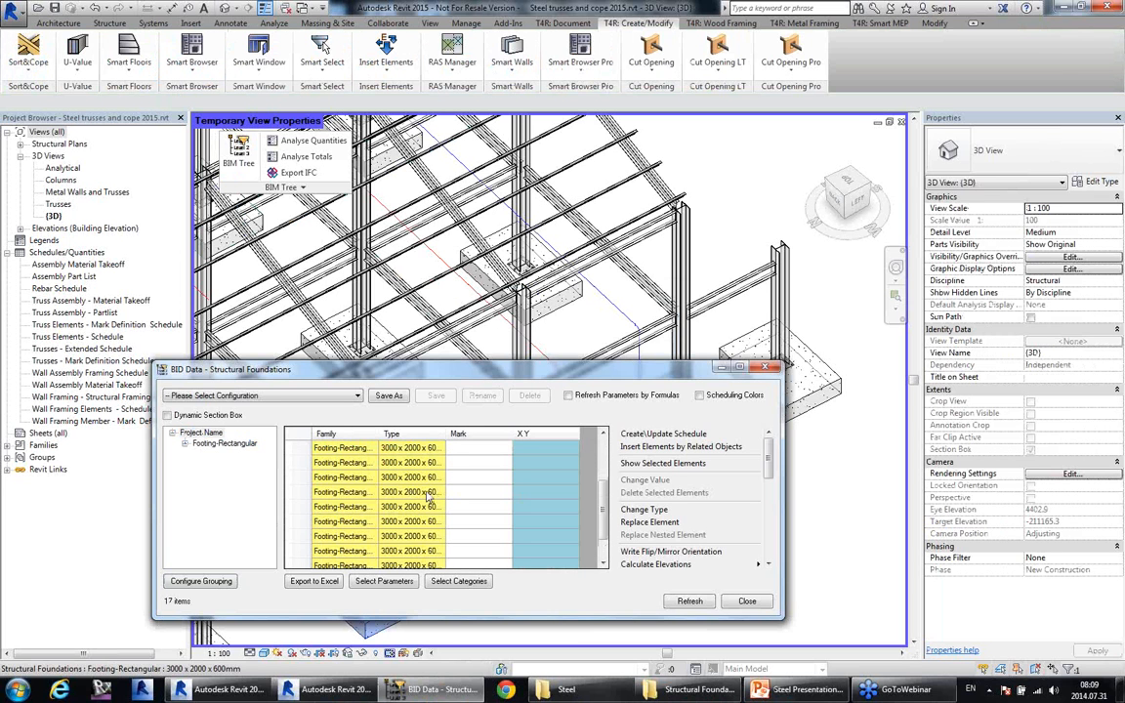
left_click(426, 496)
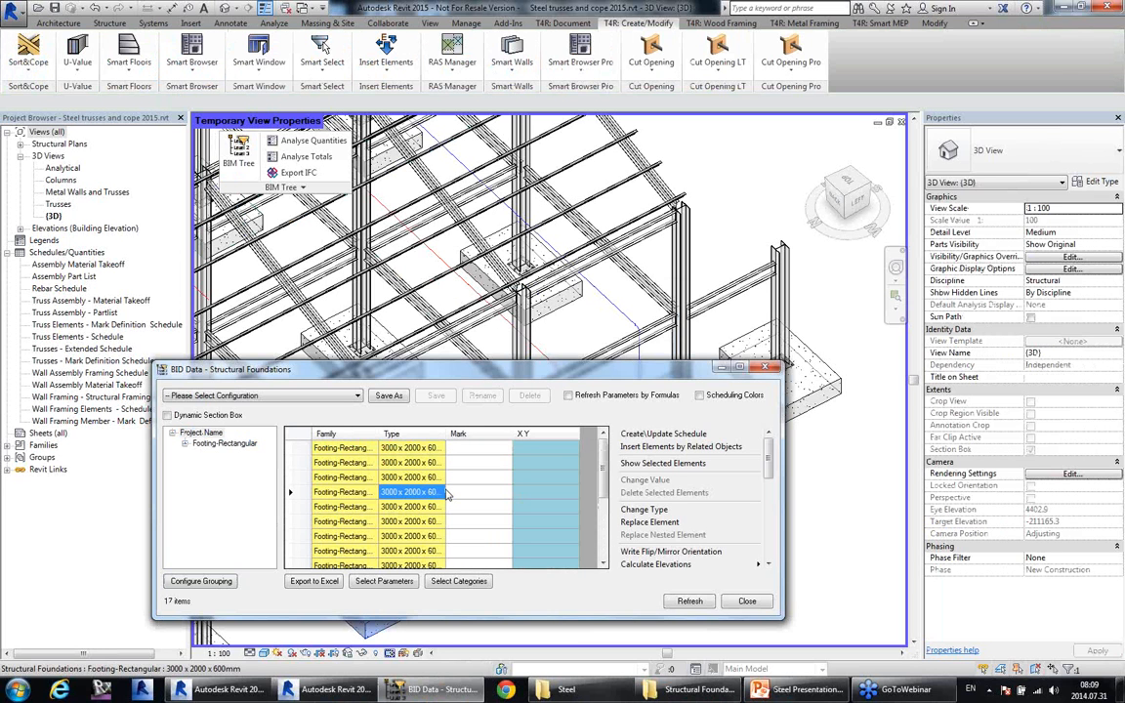
Start inserting elements by related objects and add the structural connection Anchor HPM-Set, type Set HPM30/L.
left_click(657, 447)
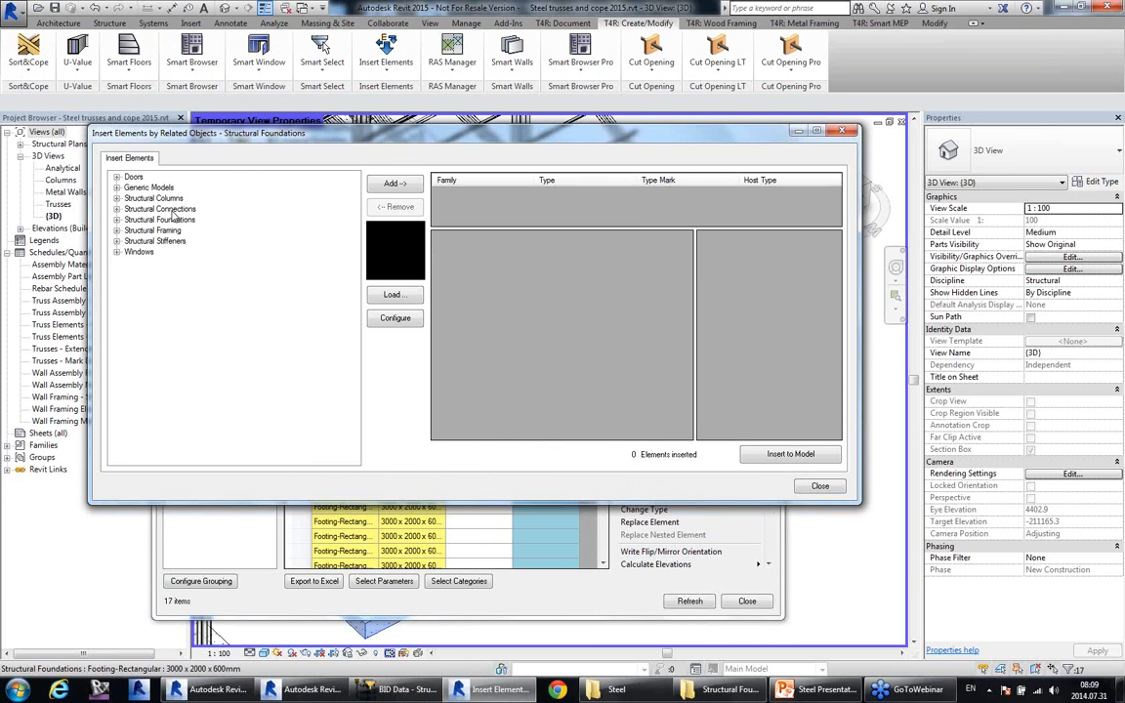
double_click(173, 211)
double_click(176, 222)
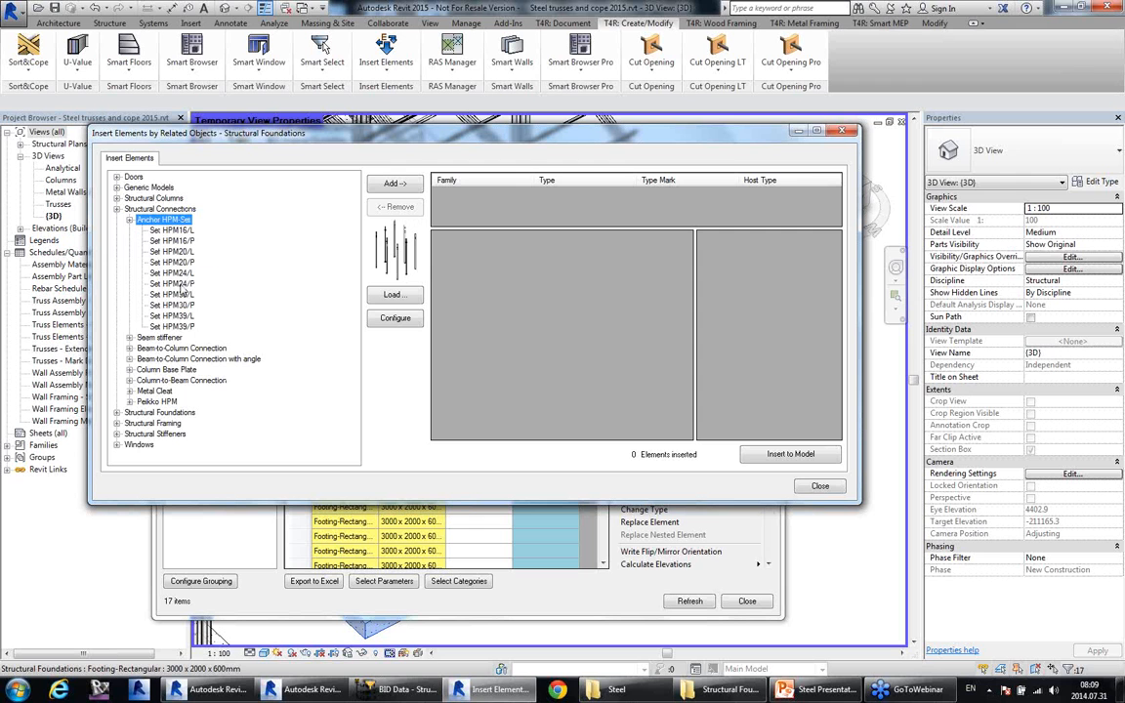
left_click(173, 293)
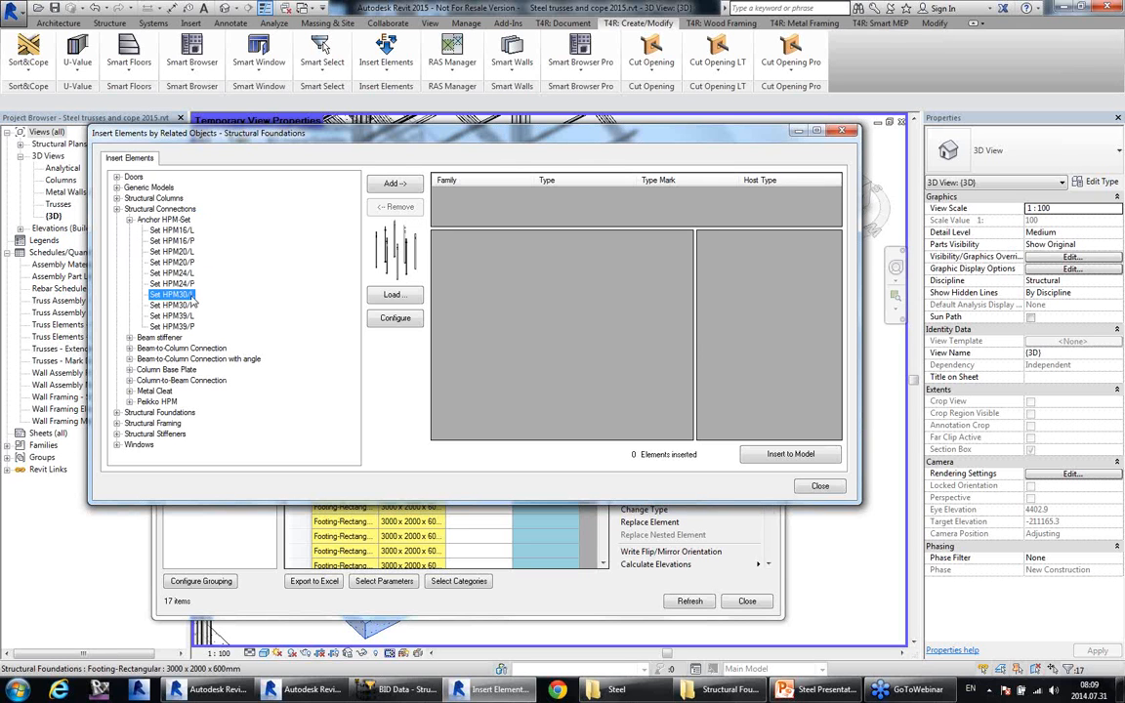
left_click(391, 185)
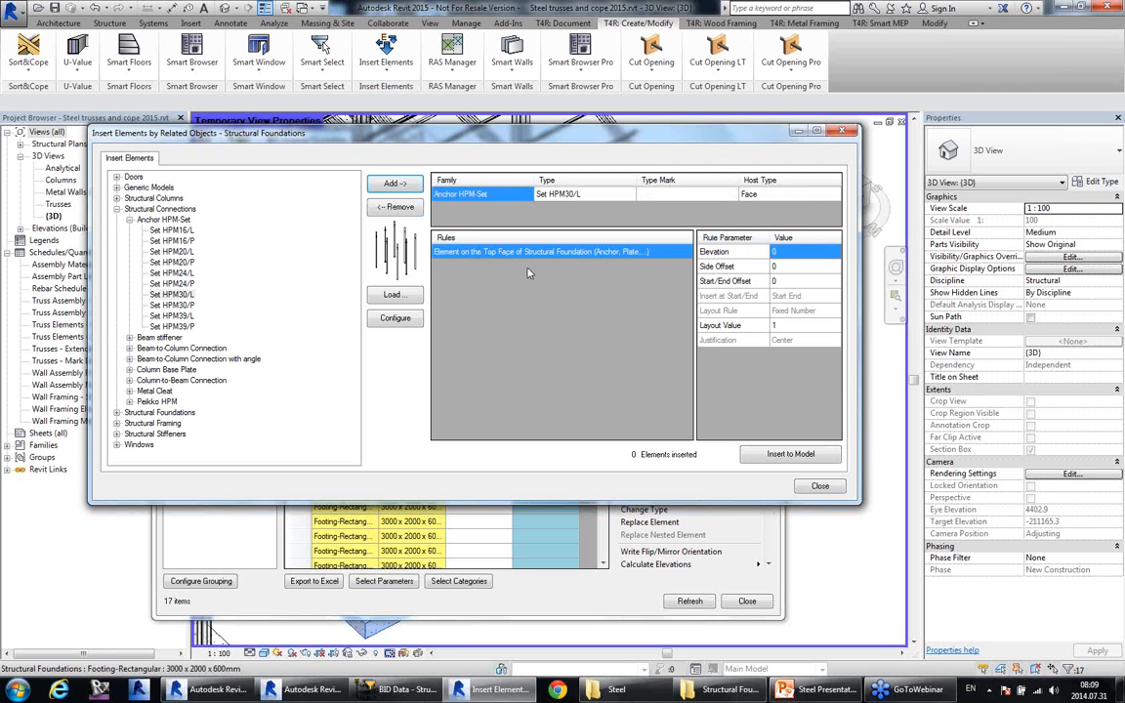
Insert the anchor sets using the rule for the top face of the structural foundation, and inspect them at the column base plates.
left_click(786, 455)
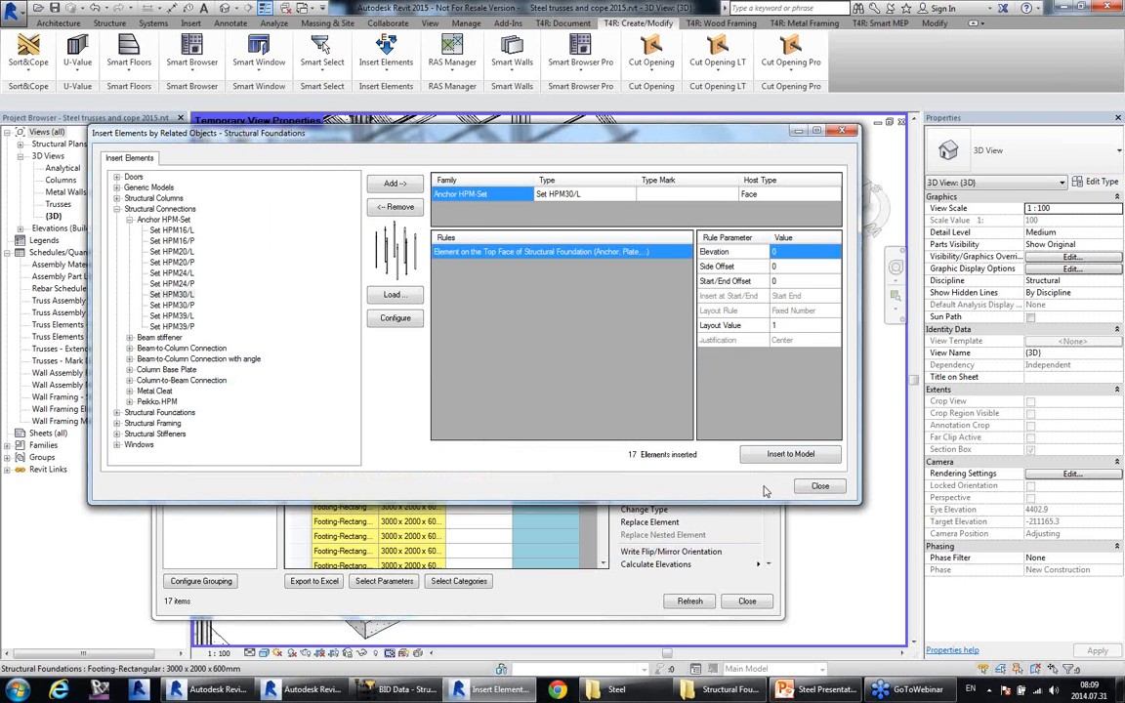
left_click(820, 486)
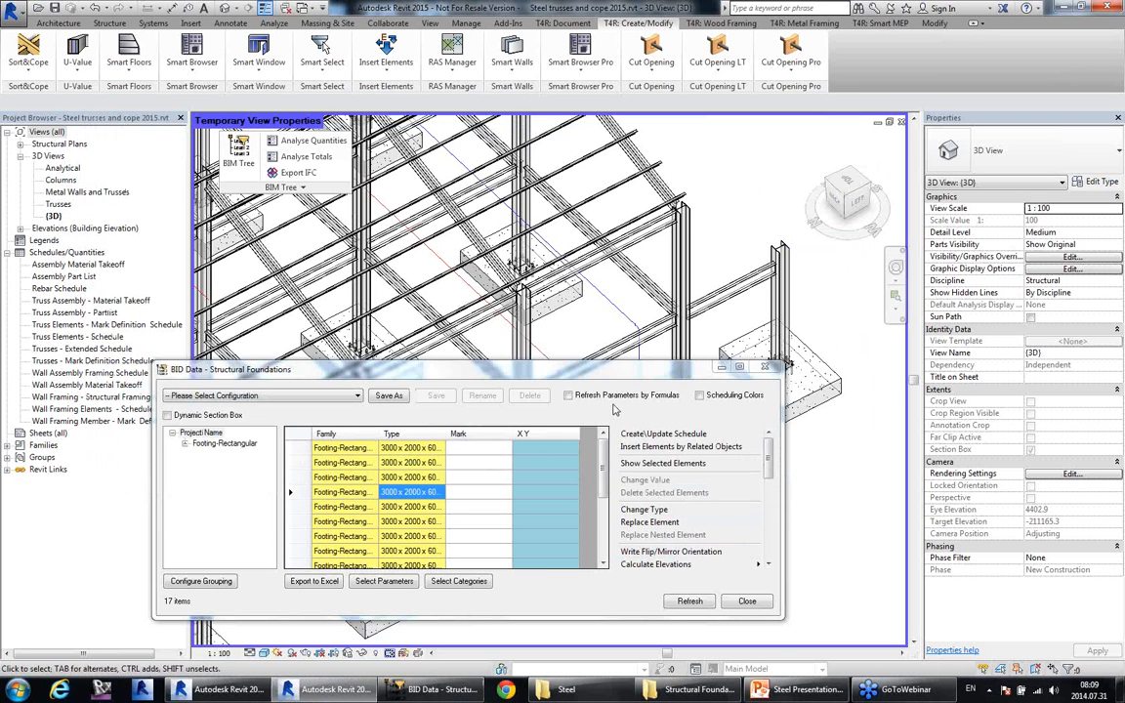
scroll(739, 425, "up", 5)
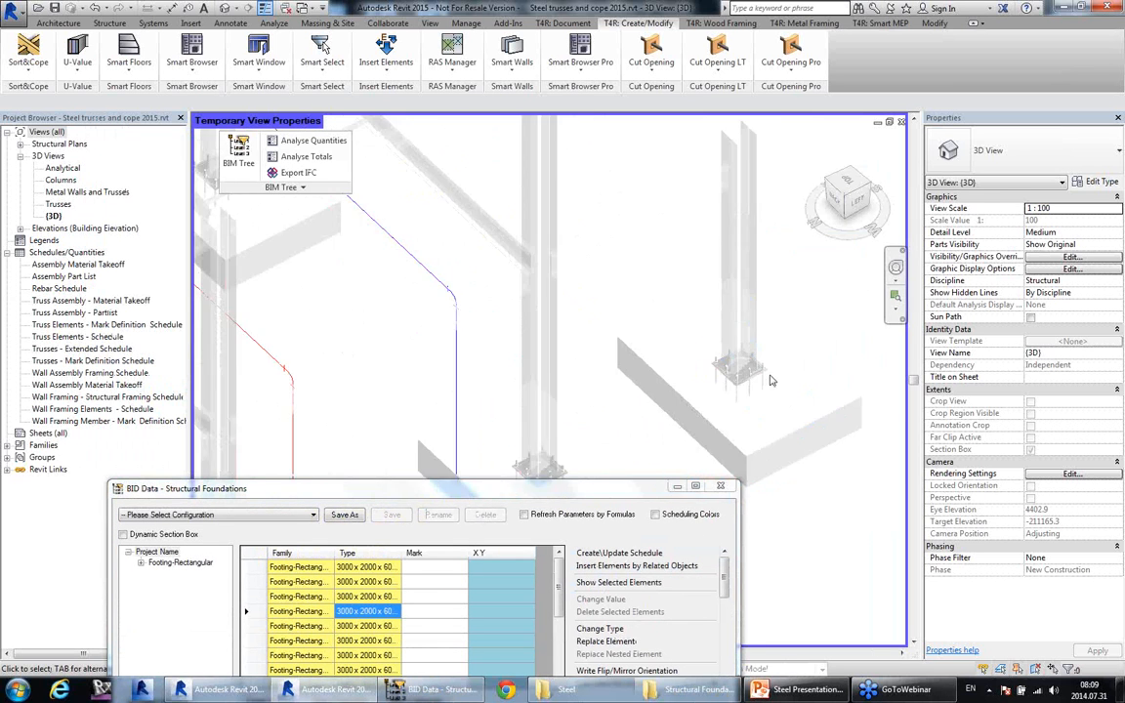
middle_click_drag(739, 425, 774, 340)
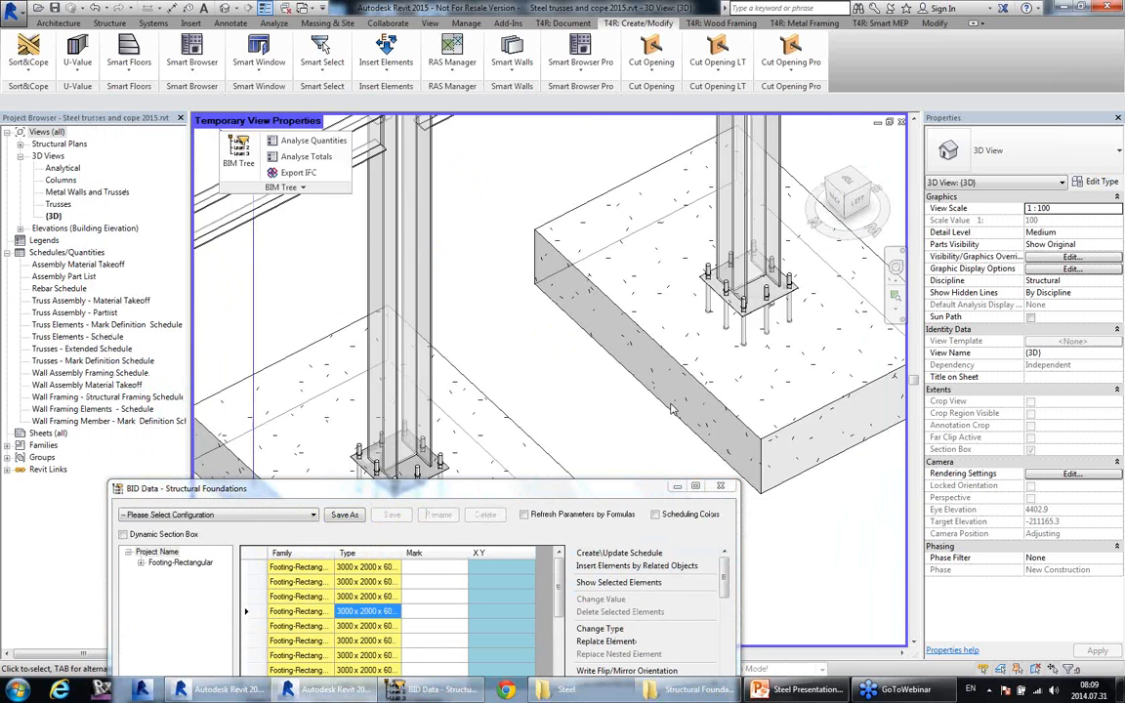
middle_click_drag(720, 369, 808, 291)
middle_click_drag(528, 411, 559, 362)
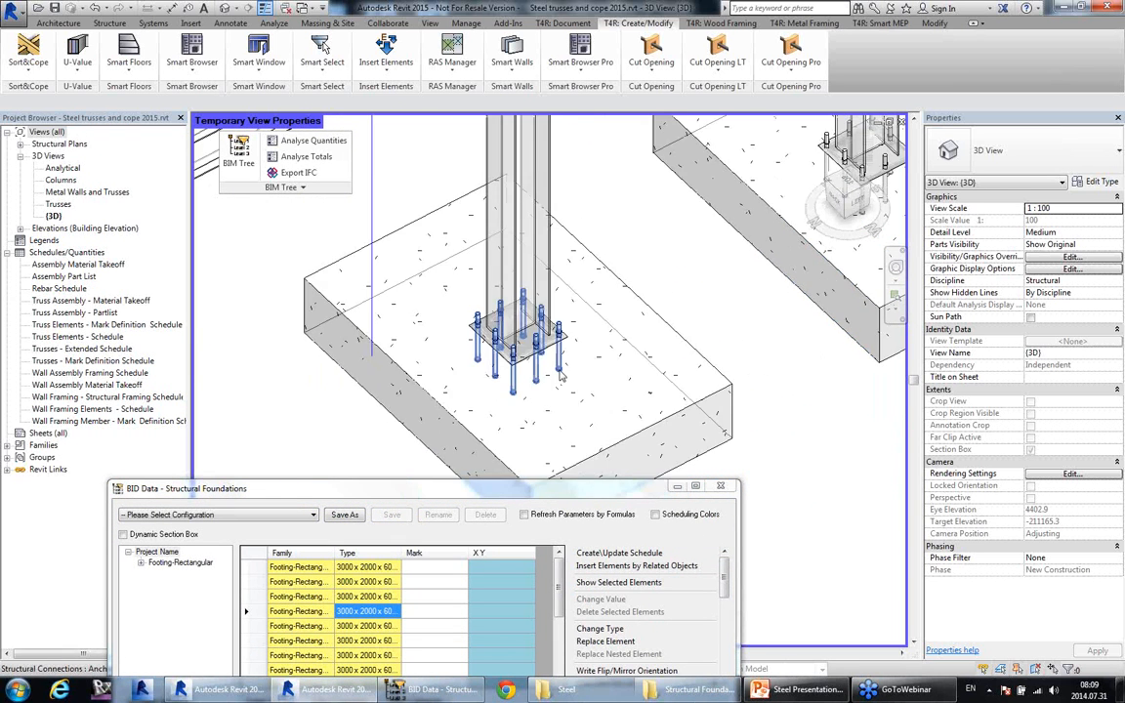
scroll(560, 362, "up", 2)
scroll(610, 402, "down", 3)
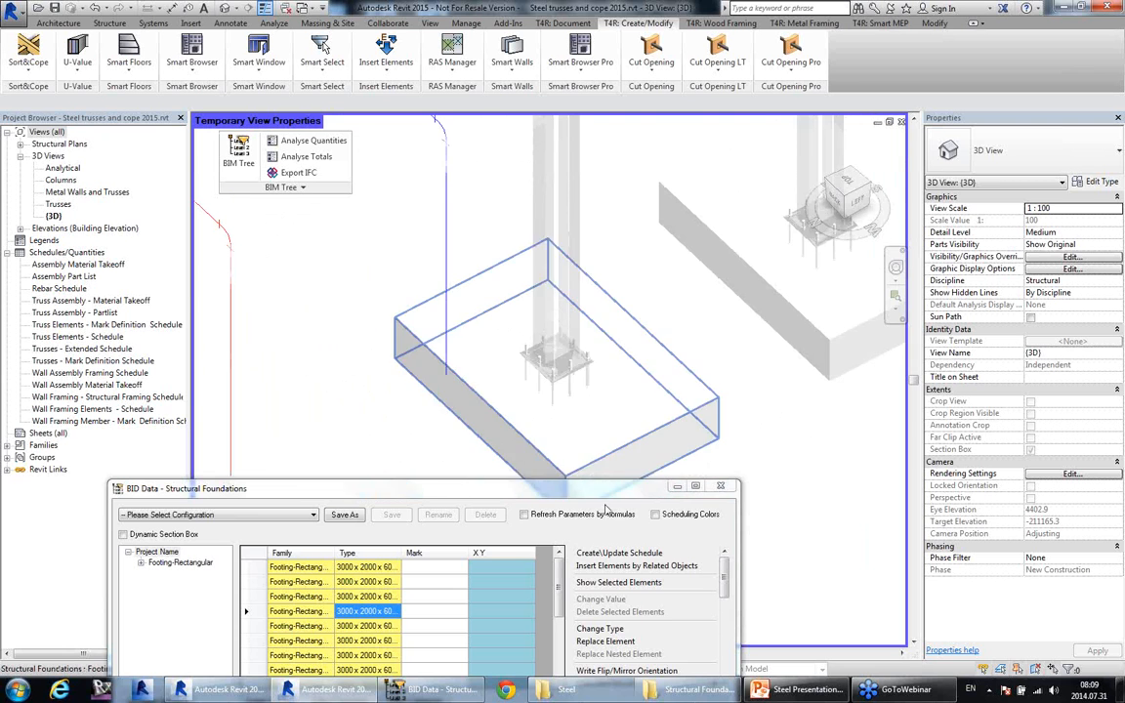
Open Sort Mark for the footings' Mark values and review the numbering and mark-building settings.
left_click_drag(598, 491, 615, 370)
left_click(491, 474)
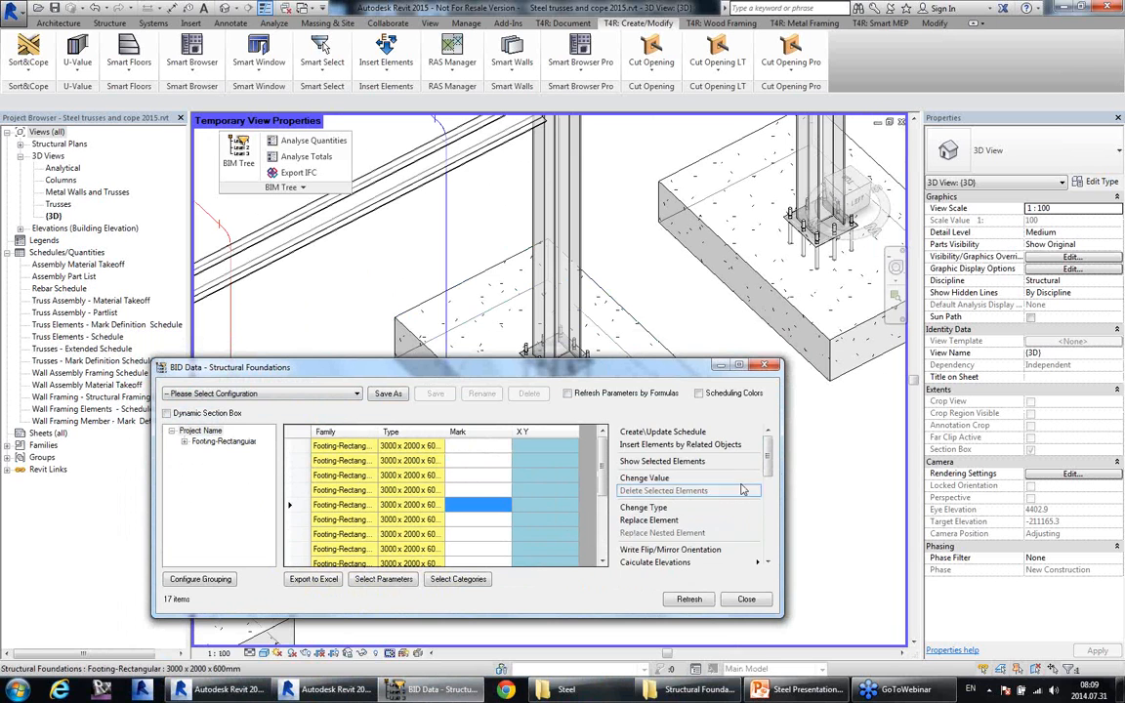
scroll(774, 466, "down", 4)
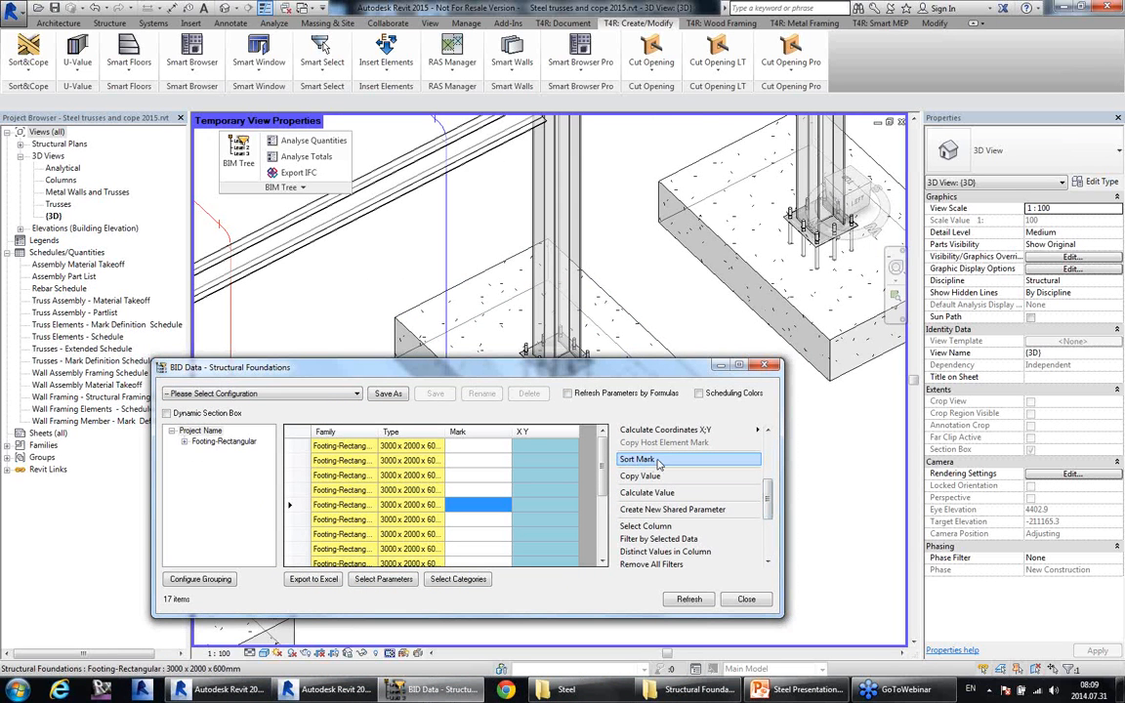
left_click(657, 460)
left_click(286, 185)
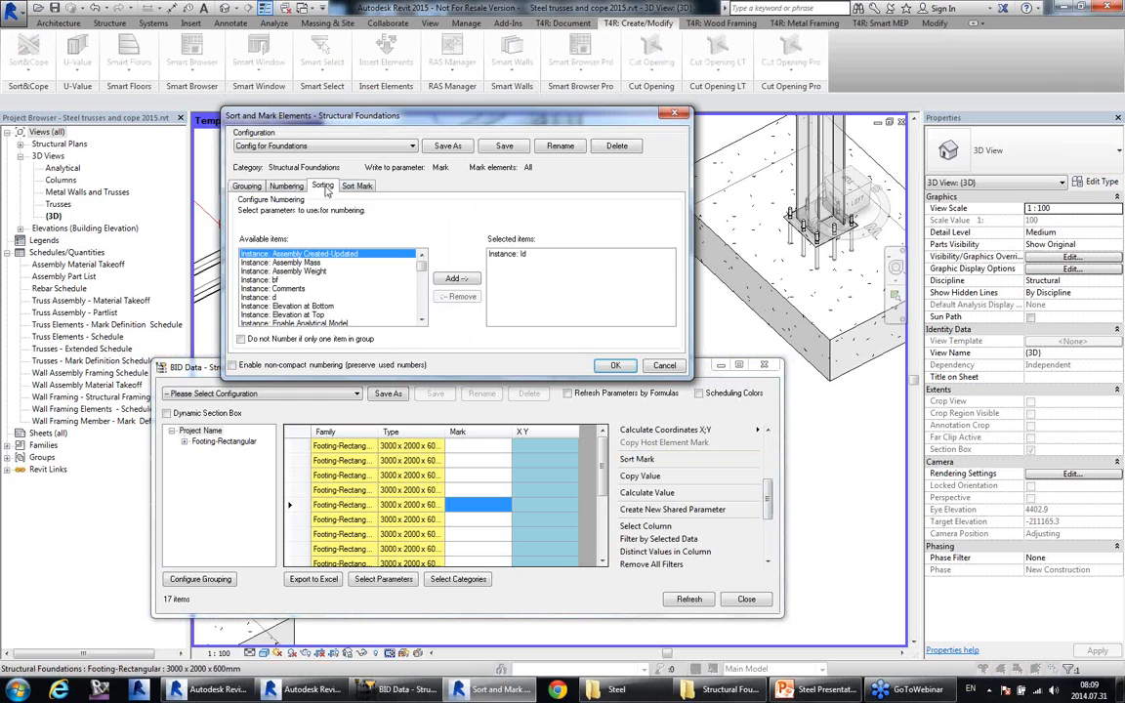
left_click(359, 187)
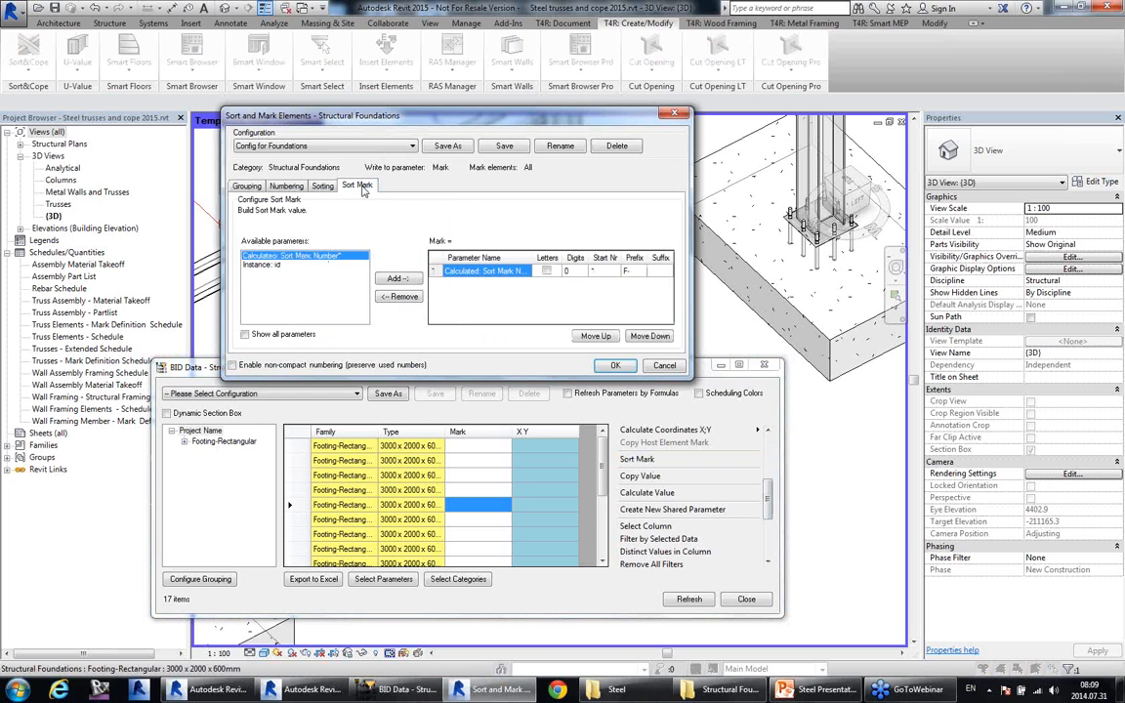
left_click(287, 186)
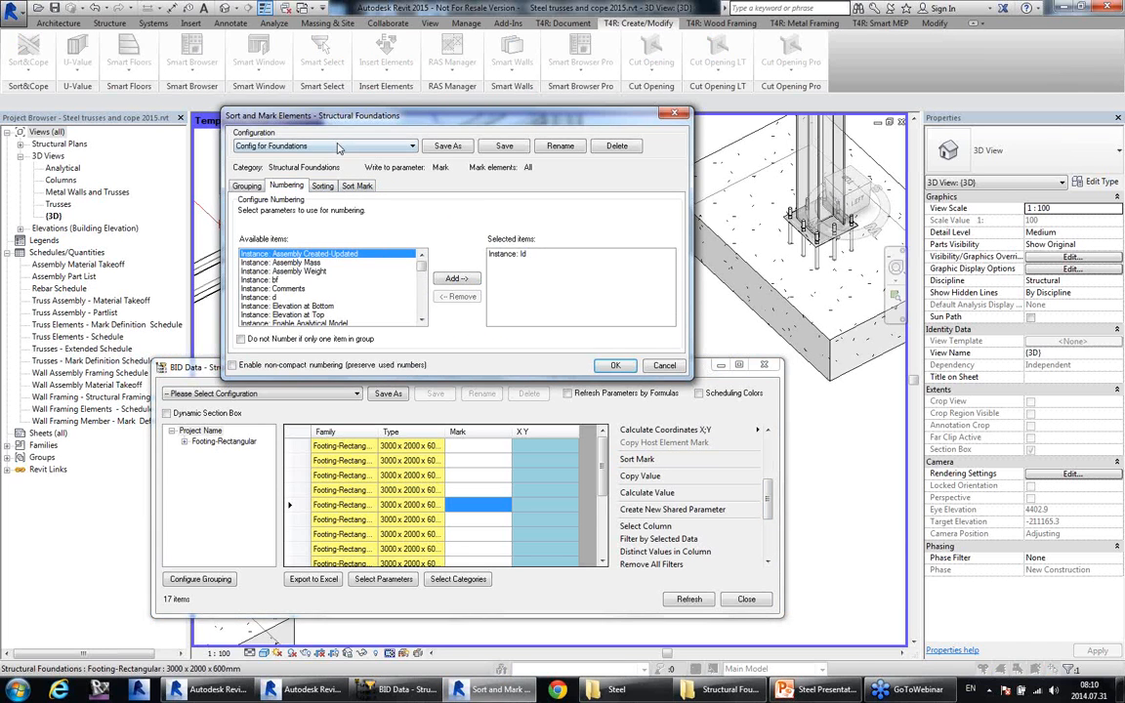
Mark the footings with Config for Foundations and the prefix F-, and look through the resulting marks.
left_click(338, 146)
left_click(338, 147)
left_click(356, 185)
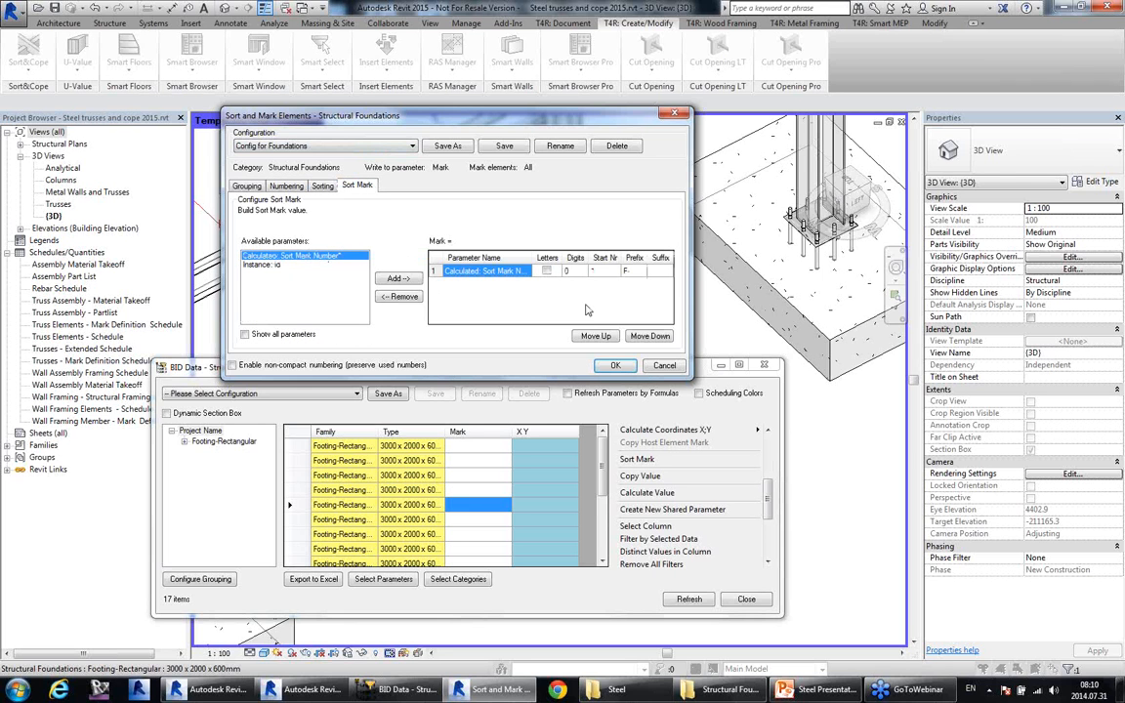
left_click(630, 270)
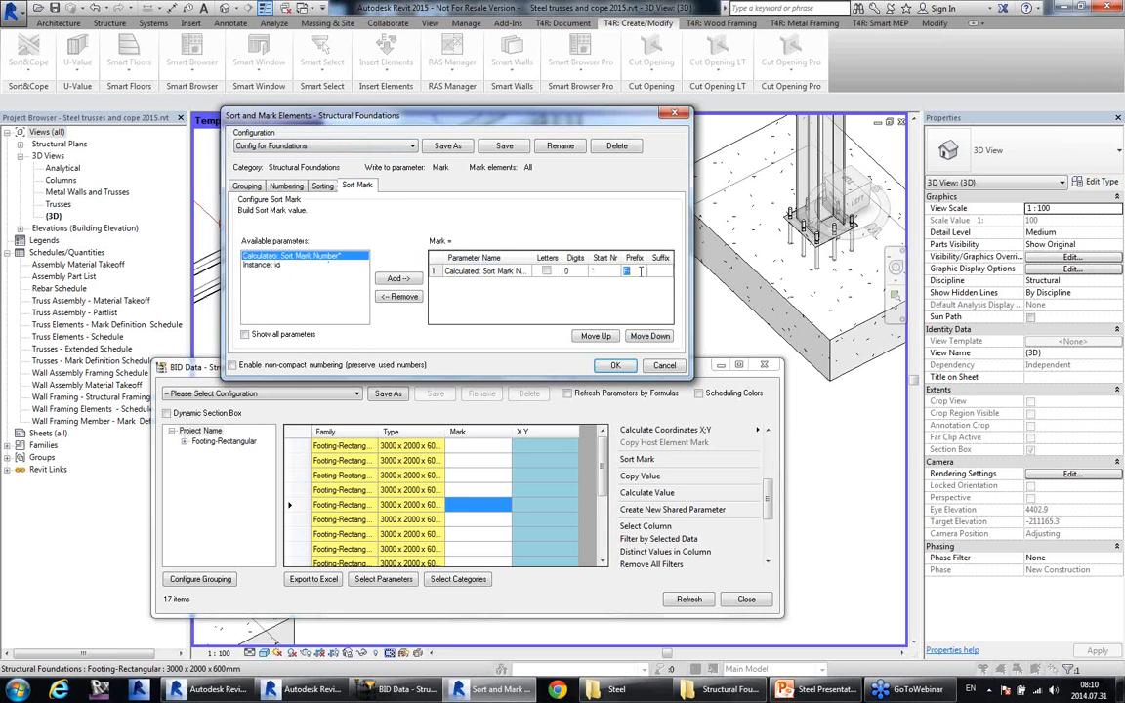
left_click(615, 365)
left_click(506, 520)
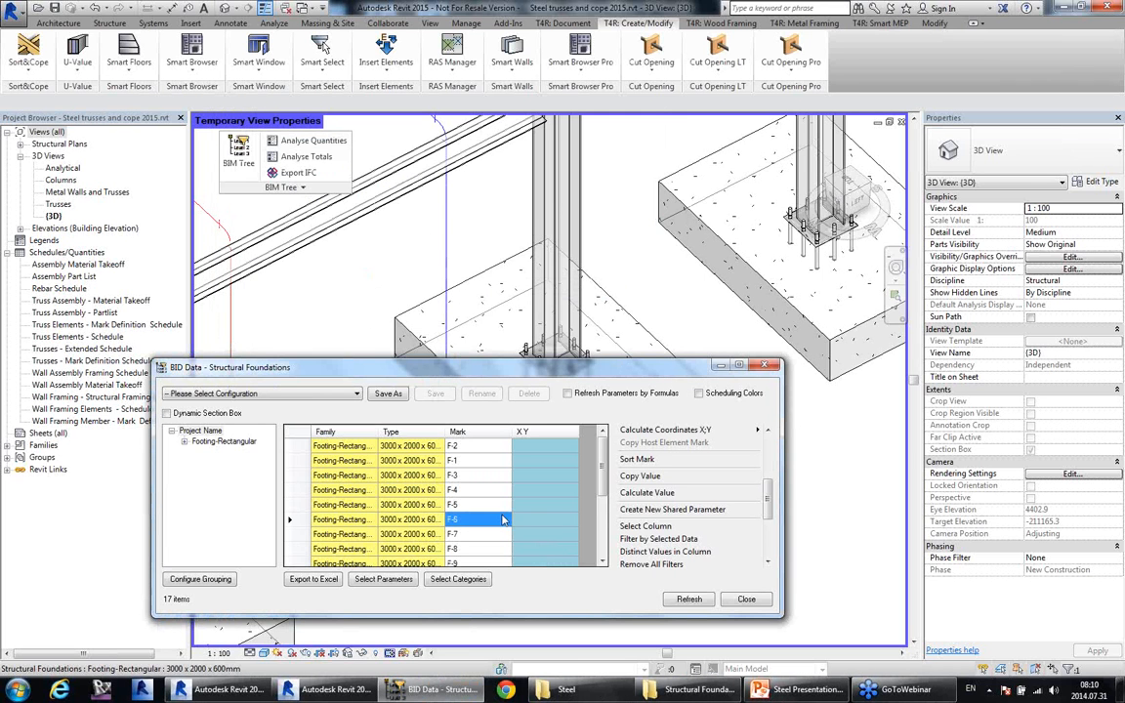
scroll(501, 505, "down", 3)
scroll(502, 505, "up", 3)
Calculate the footings' X;Y coordinates from their Middle Point (Shared).
left_click(422, 504)
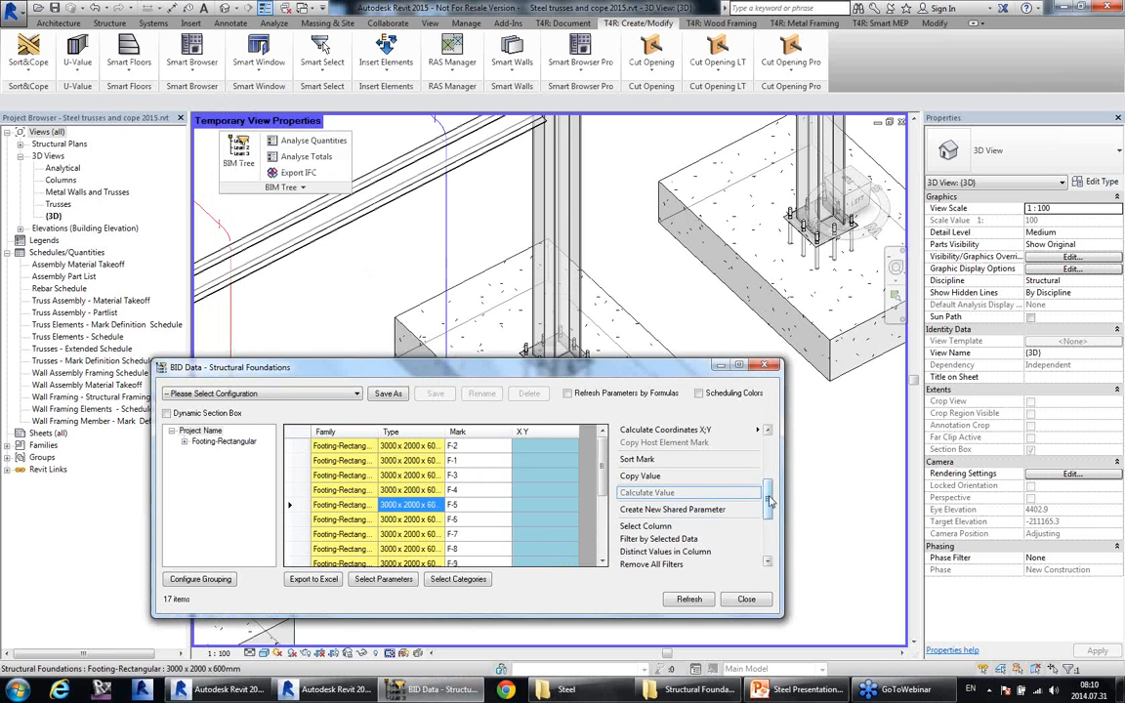
mouse_move(769, 503)
left_mouse_down()
mouse_move(771, 536)
mouse_move(767, 478)
left_mouse_up()
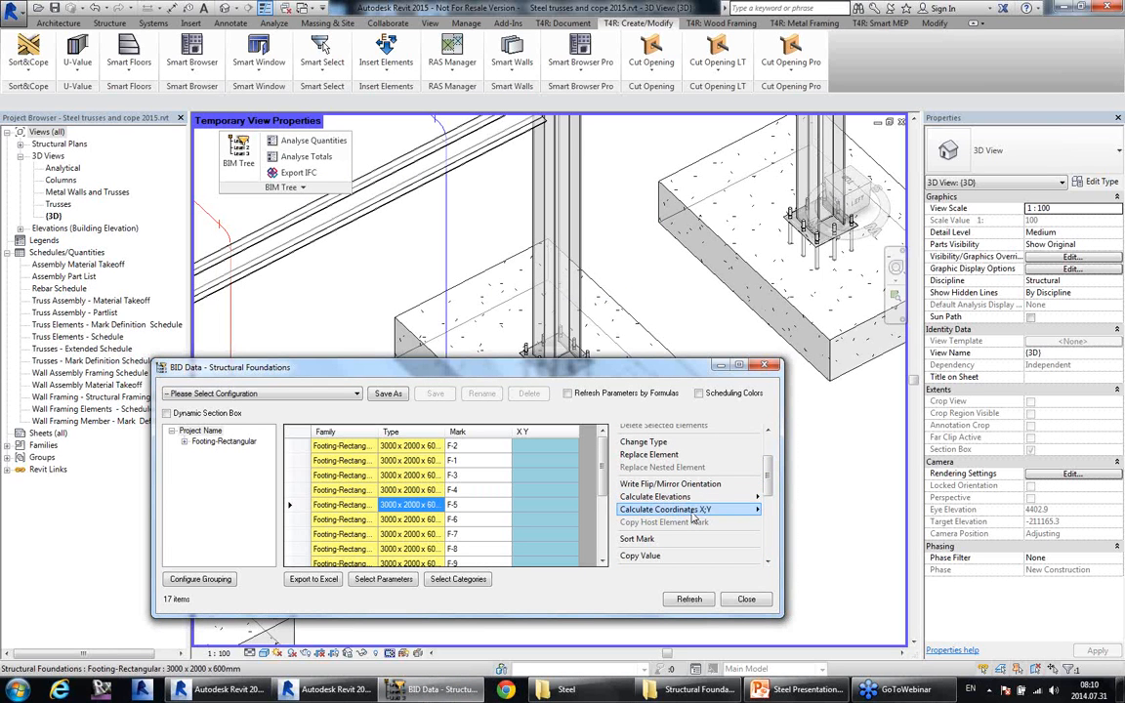
left_click(694, 518)
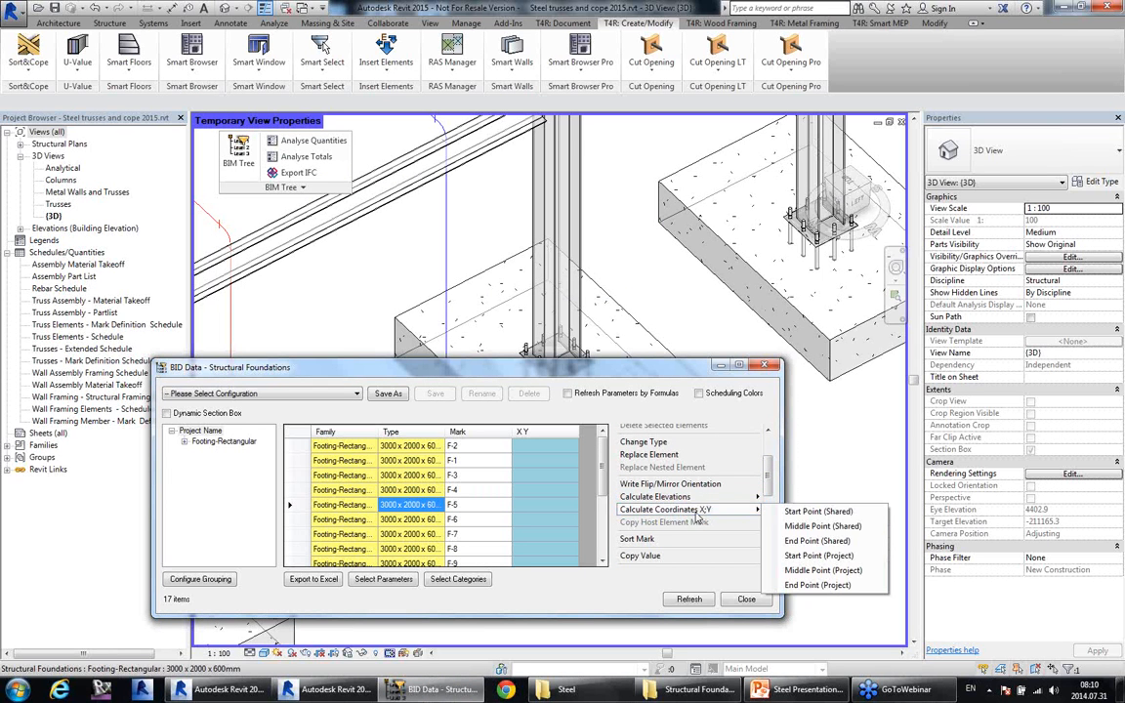
left_click(810, 527)
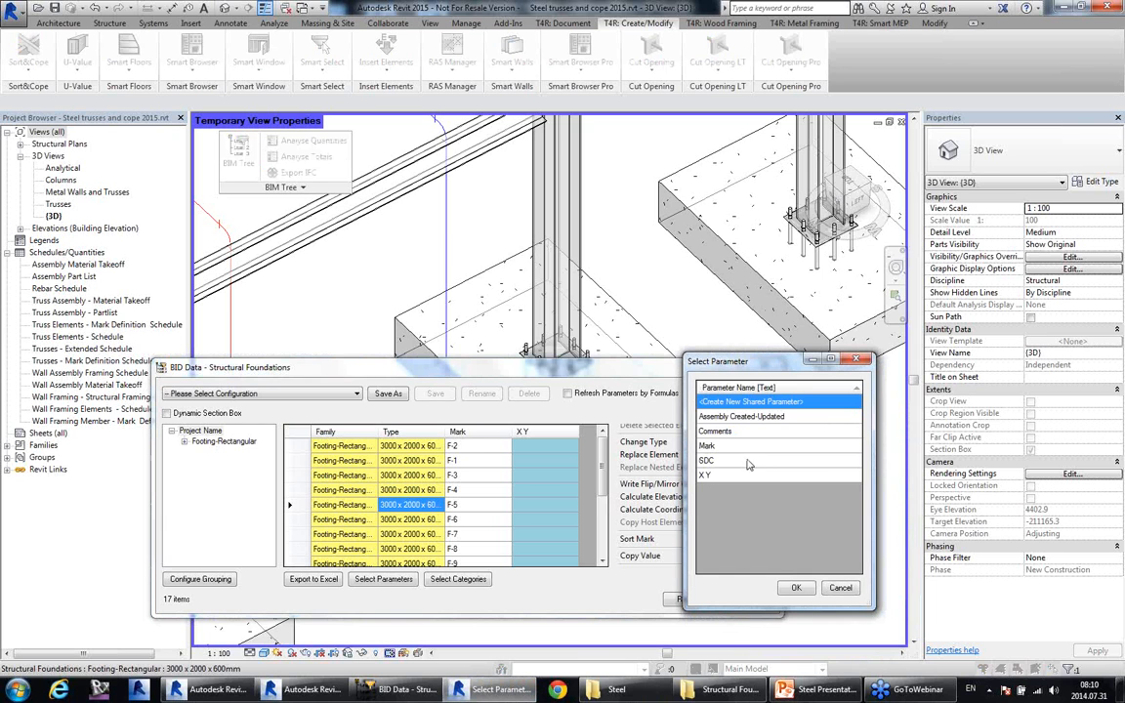
Write the coordinates to a new shared parameter "Shared X and Y" in the Identity Data group, and check several footings' values.
left_click(796, 589)
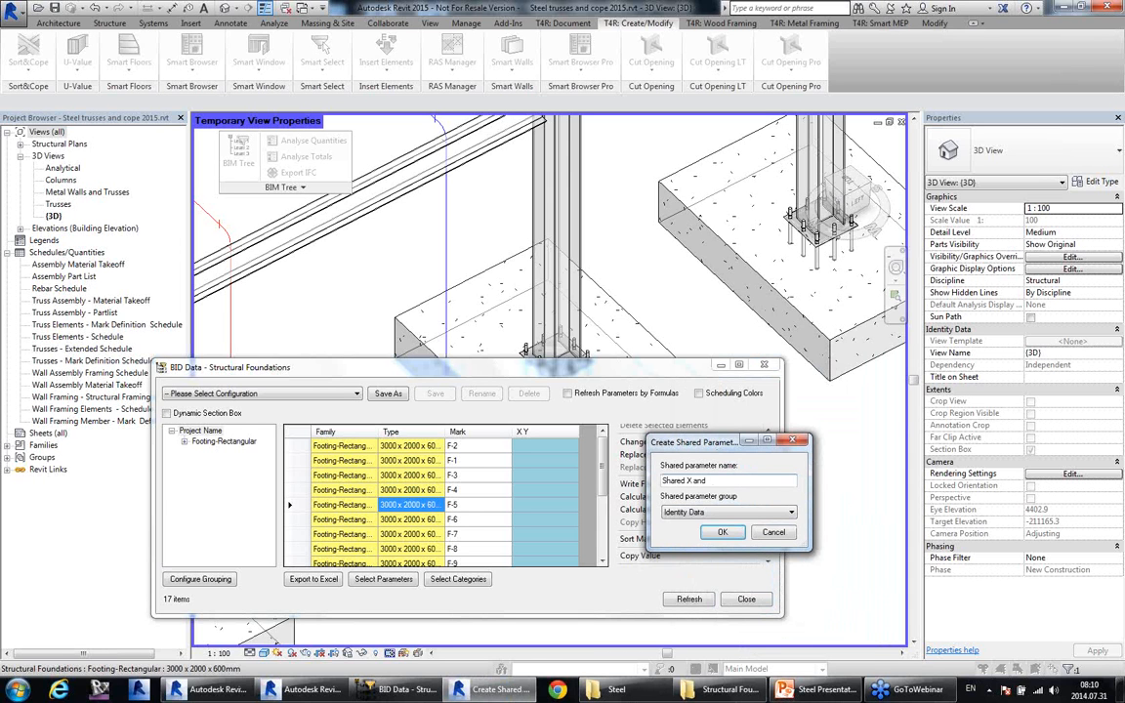
left_click(739, 532)
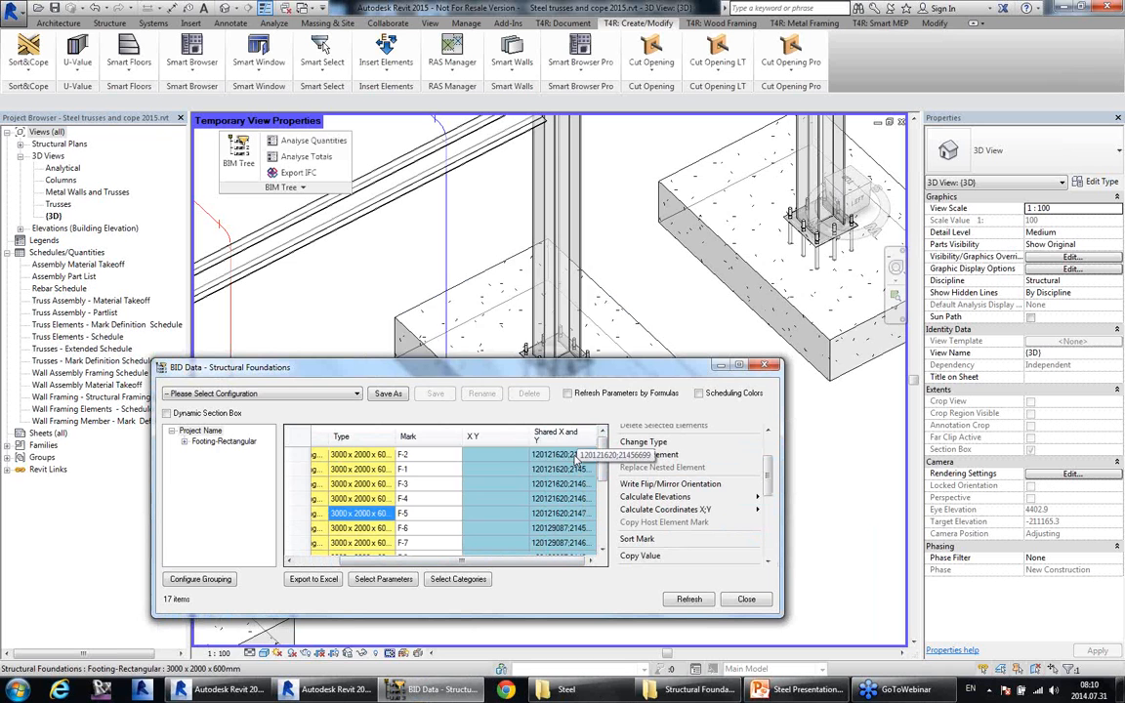
left_click(565, 470)
left_click(565, 486)
left_click(560, 527)
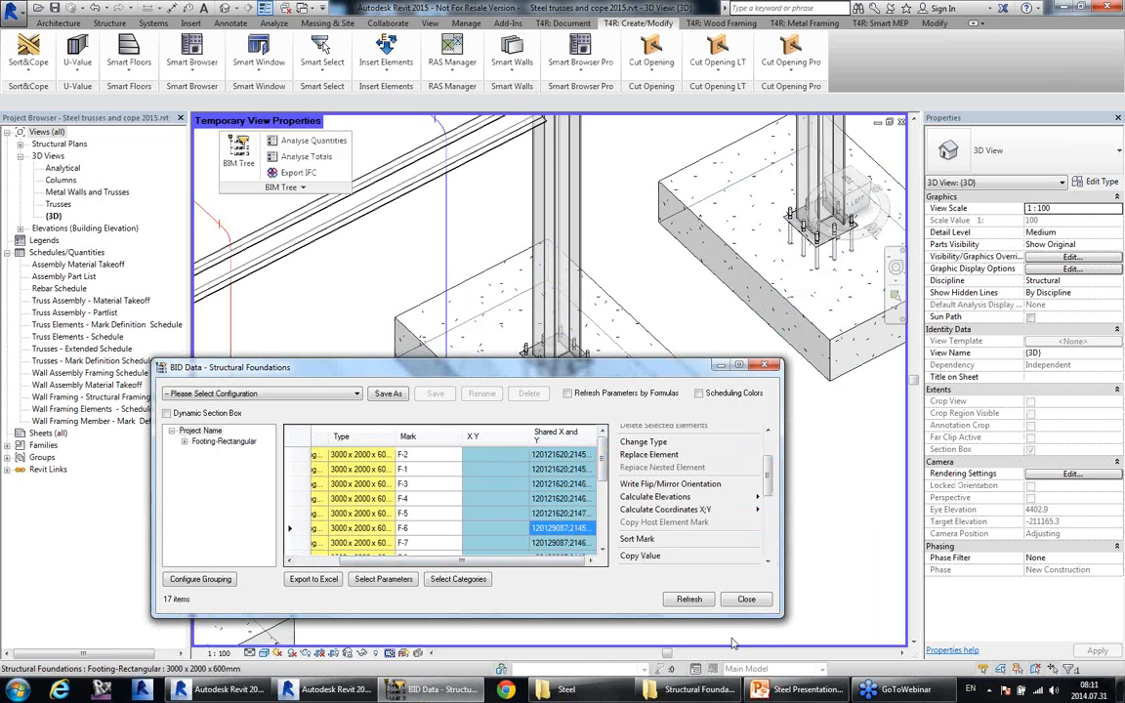
Close the foundations data and check one footing's Mark and Shared X and Y values in its properties.
left_click(745, 599)
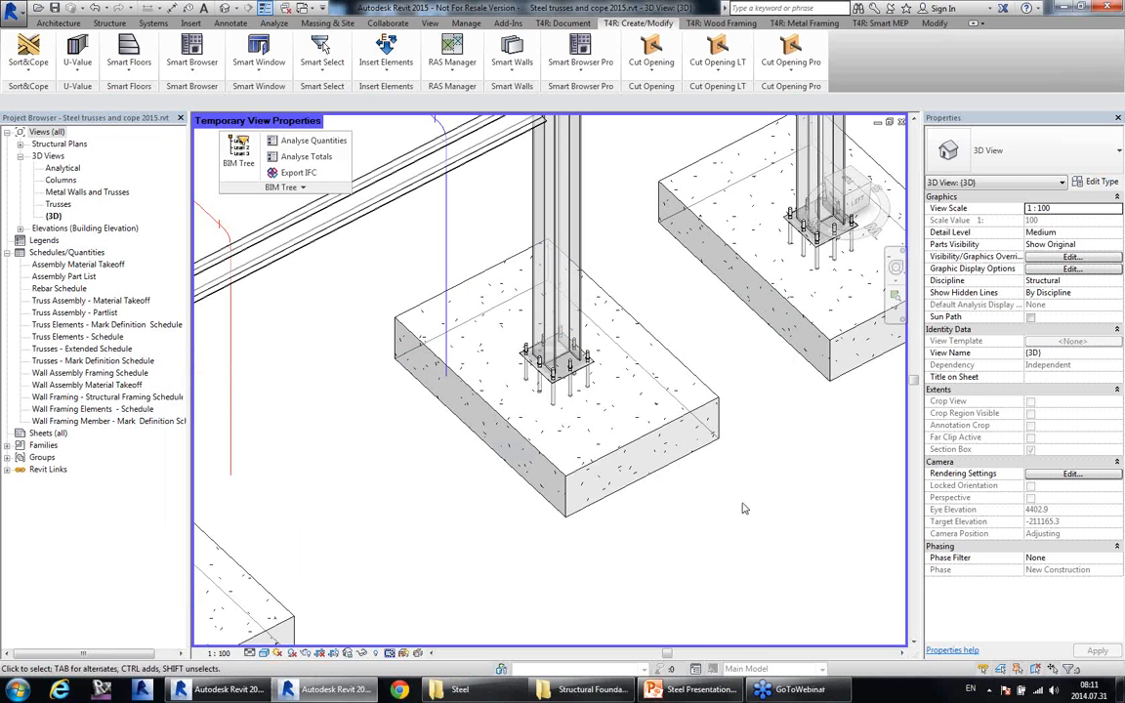
left_click(660, 430)
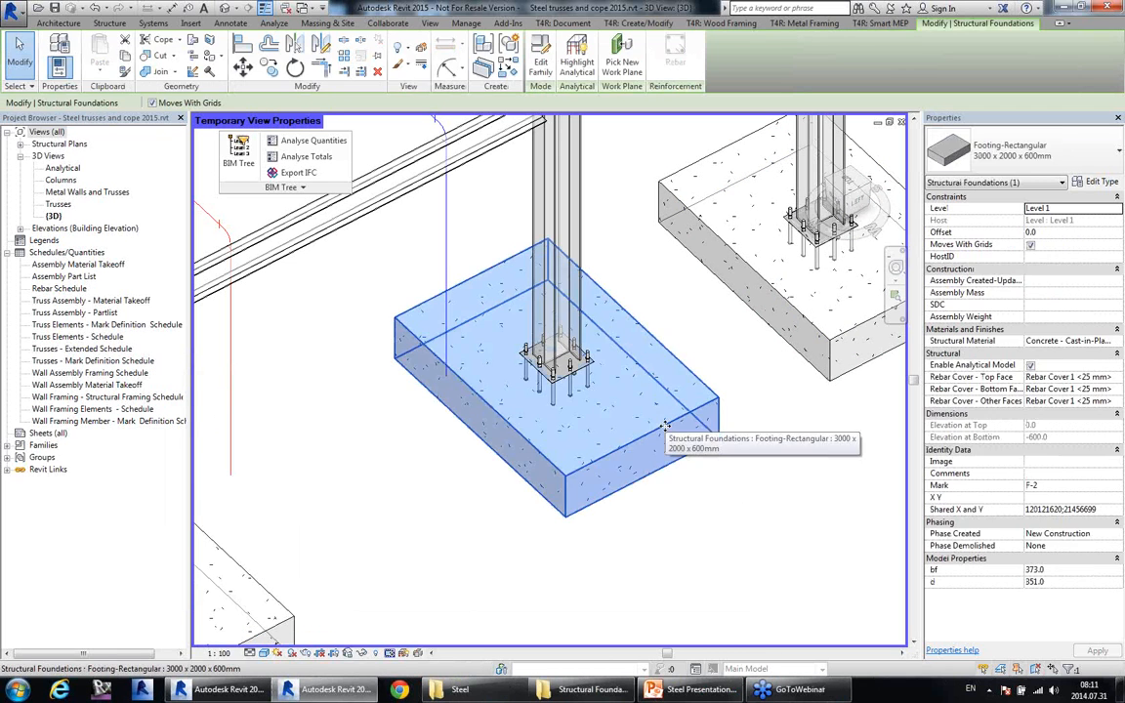
left_click(1063, 486)
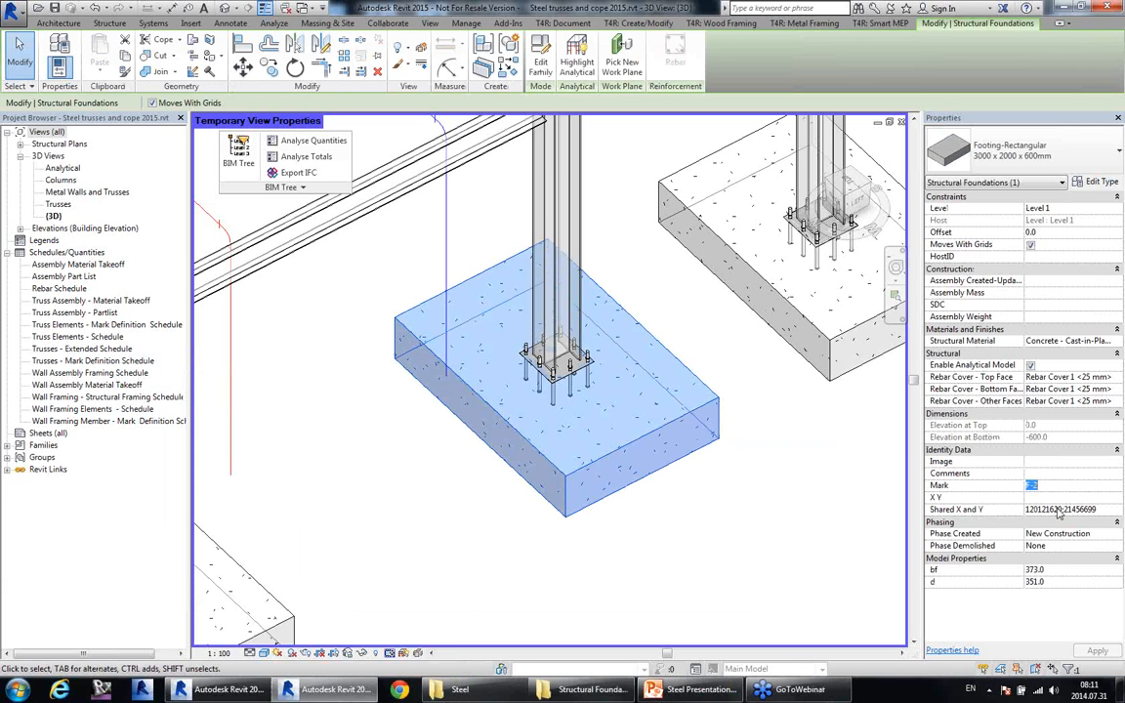
left_click(1060, 509)
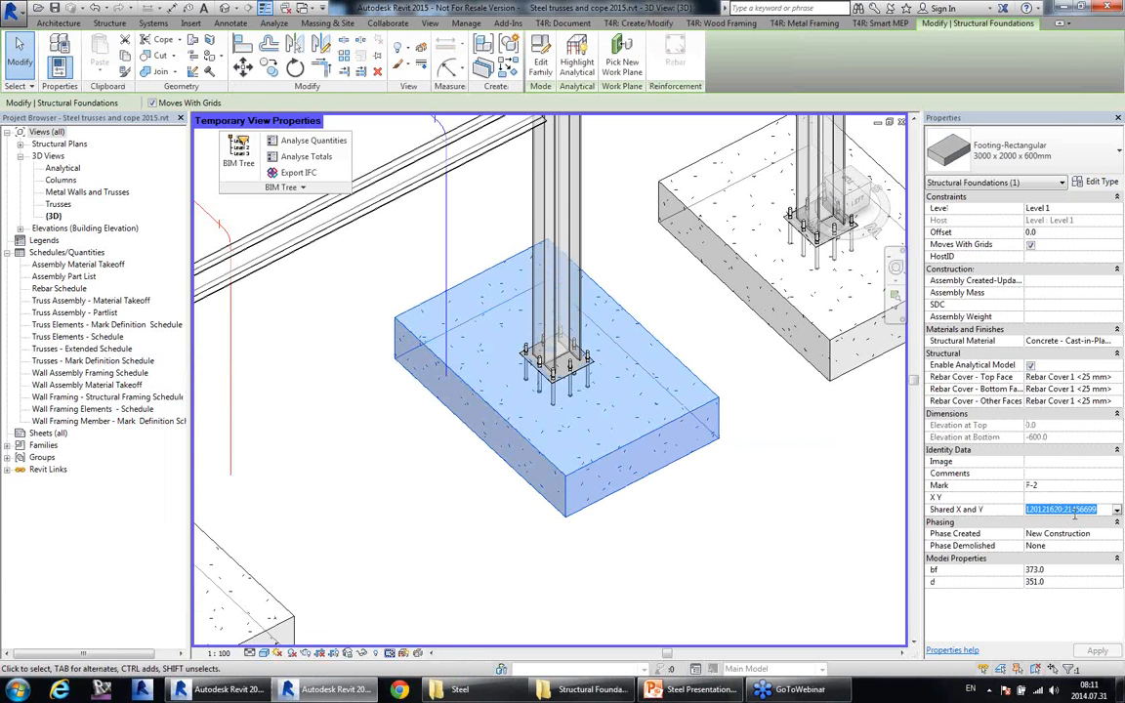
left_click(810, 503)
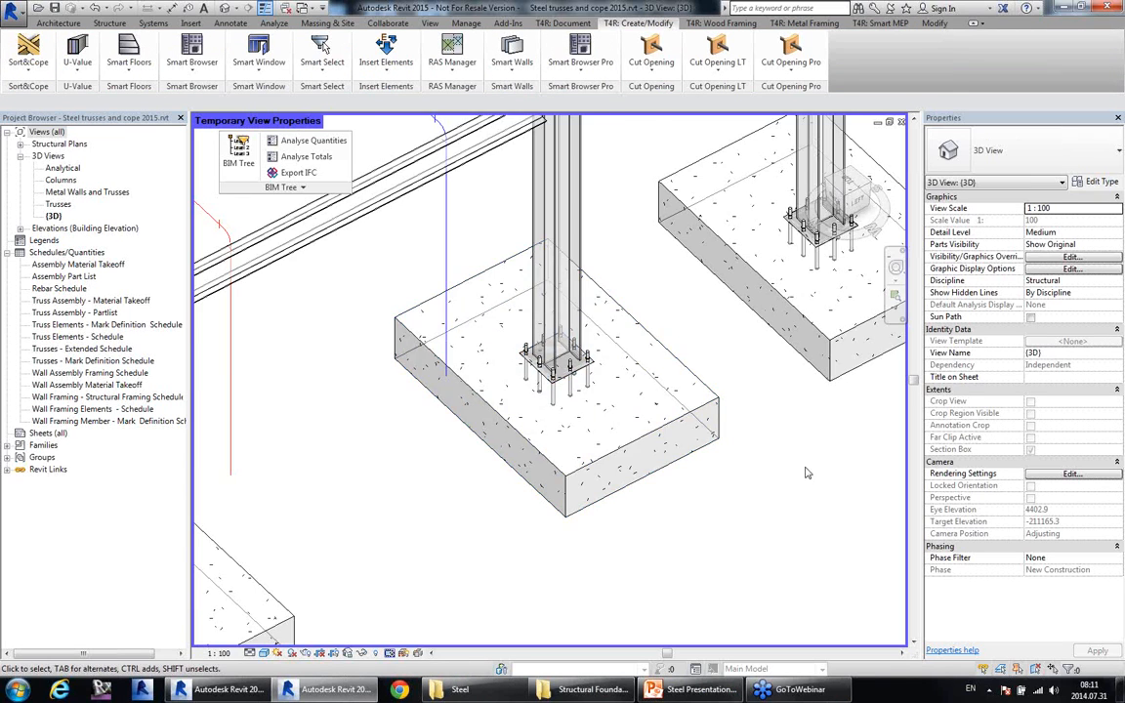
Select a steel column in the model and list all structural columns of the project in the BIM Tree.
scroll(798, 468, "down", 2)
scroll(799, 468, "down", 2)
middle_click_drag(693, 527, 684, 376)
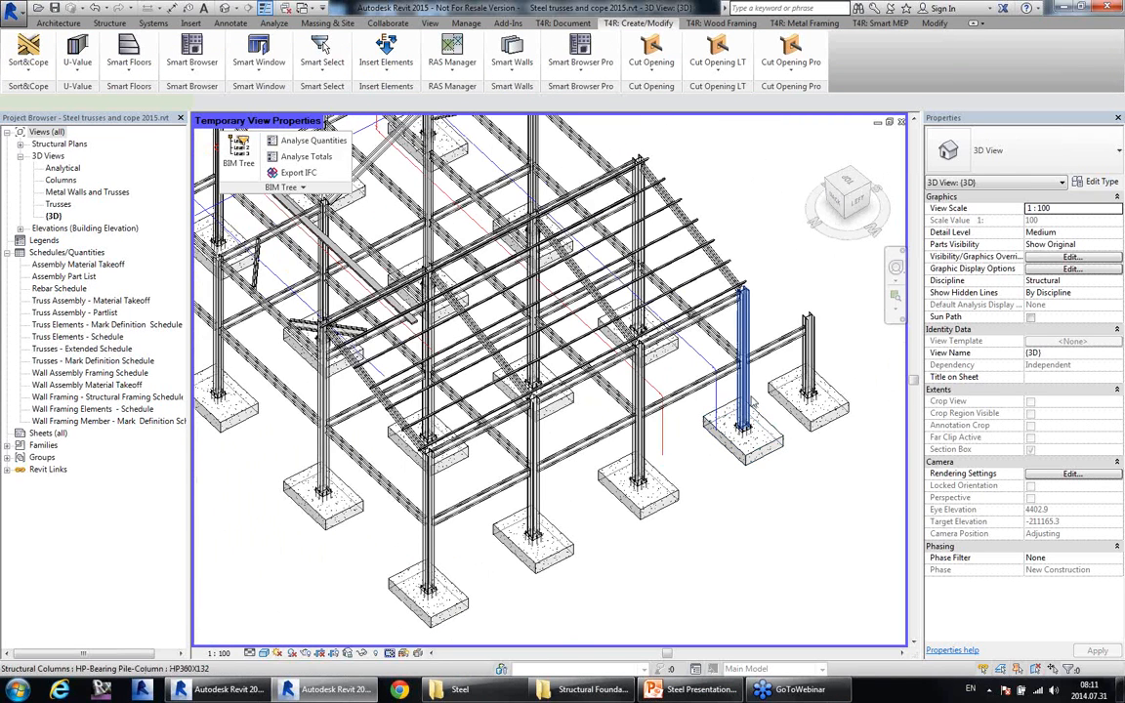
left_click(748, 395)
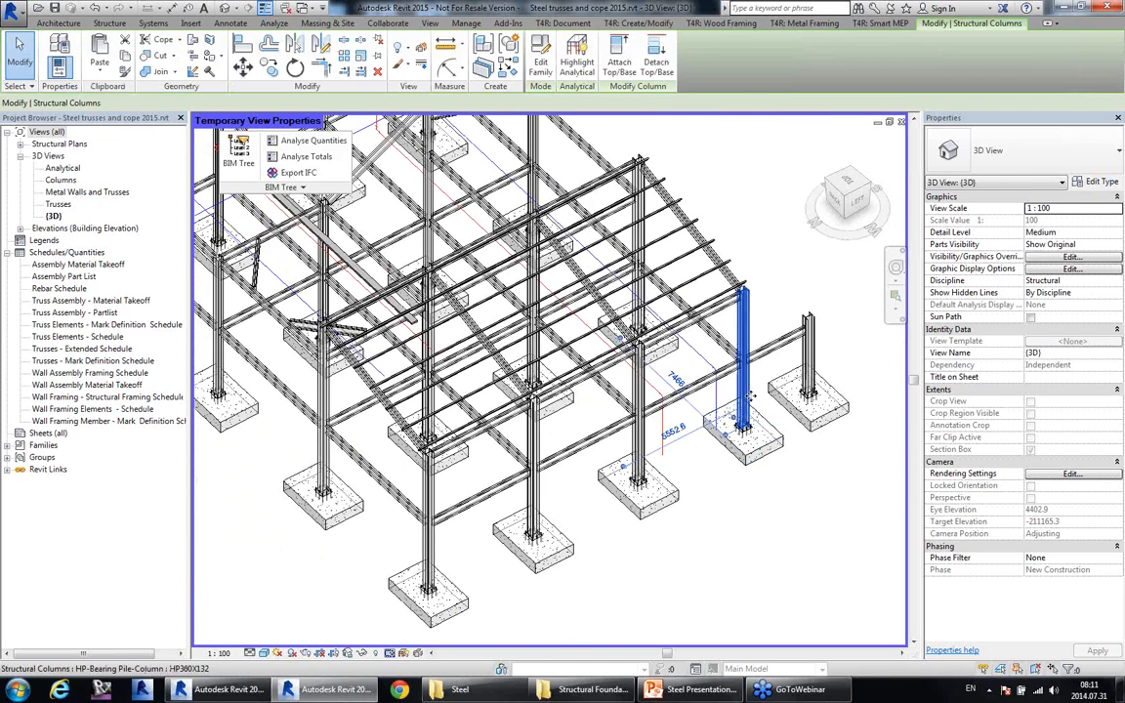
left_click(239, 147)
left_click(215, 432)
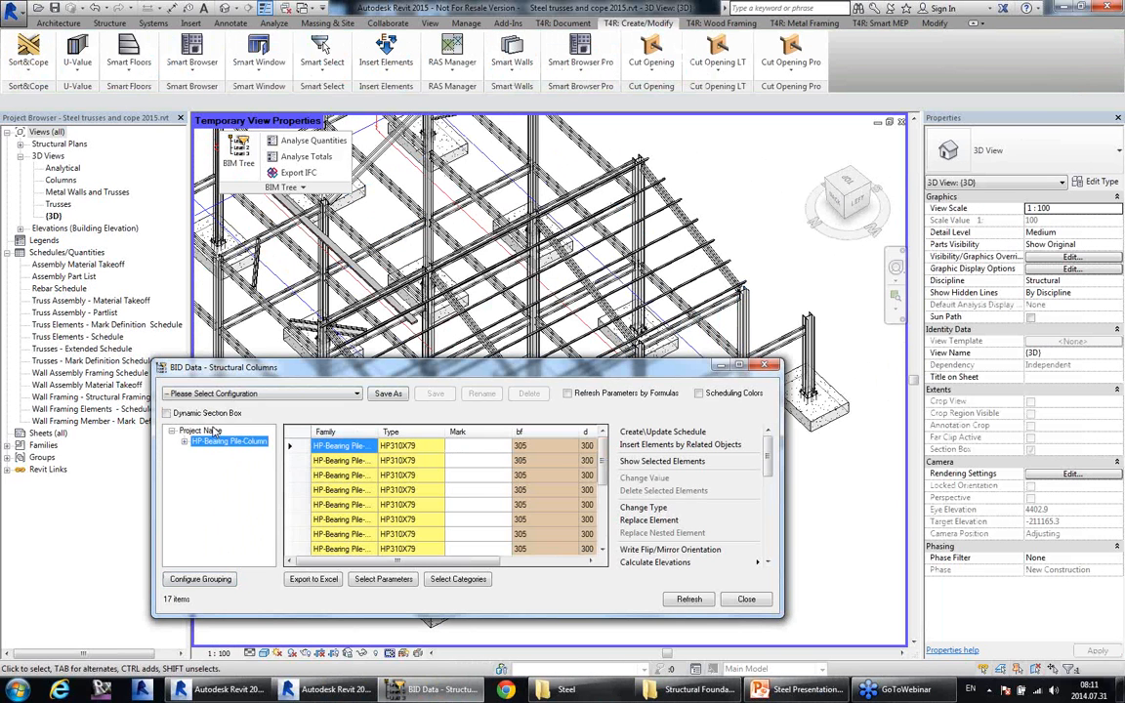
Open Sort Mark for the structural columns' Mark values.
left_click(496, 505)
scroll(496, 485, "down", 3)
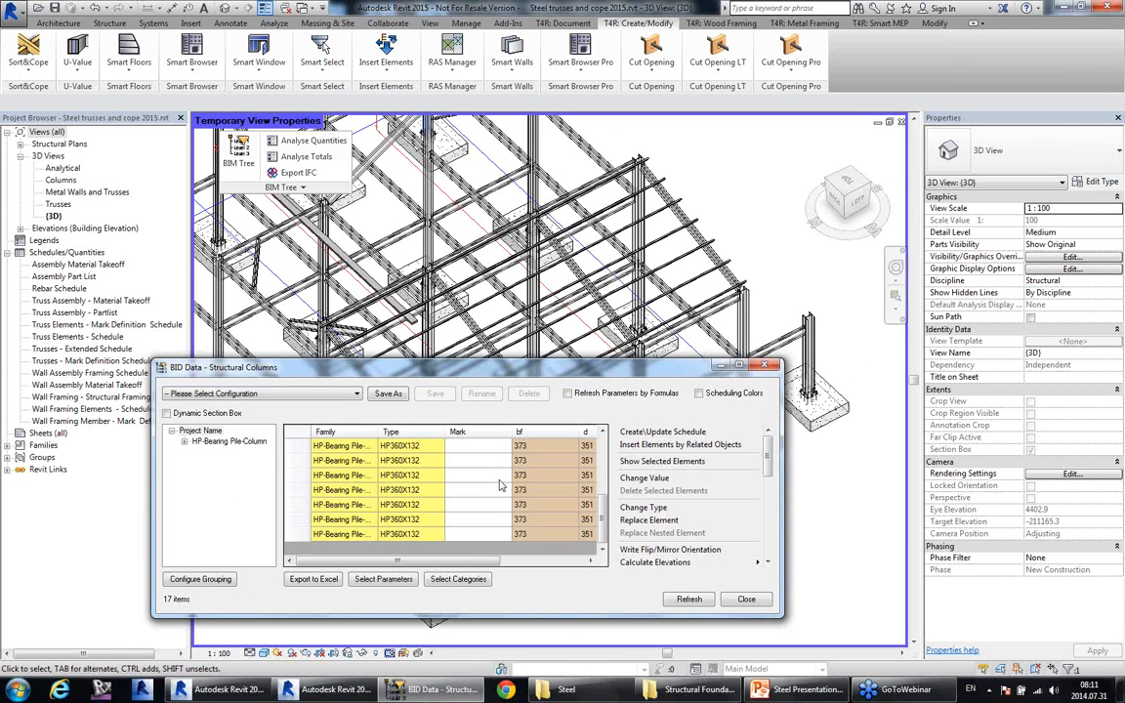
scroll(501, 486, "up", 3)
scroll(667, 505, "down", 3)
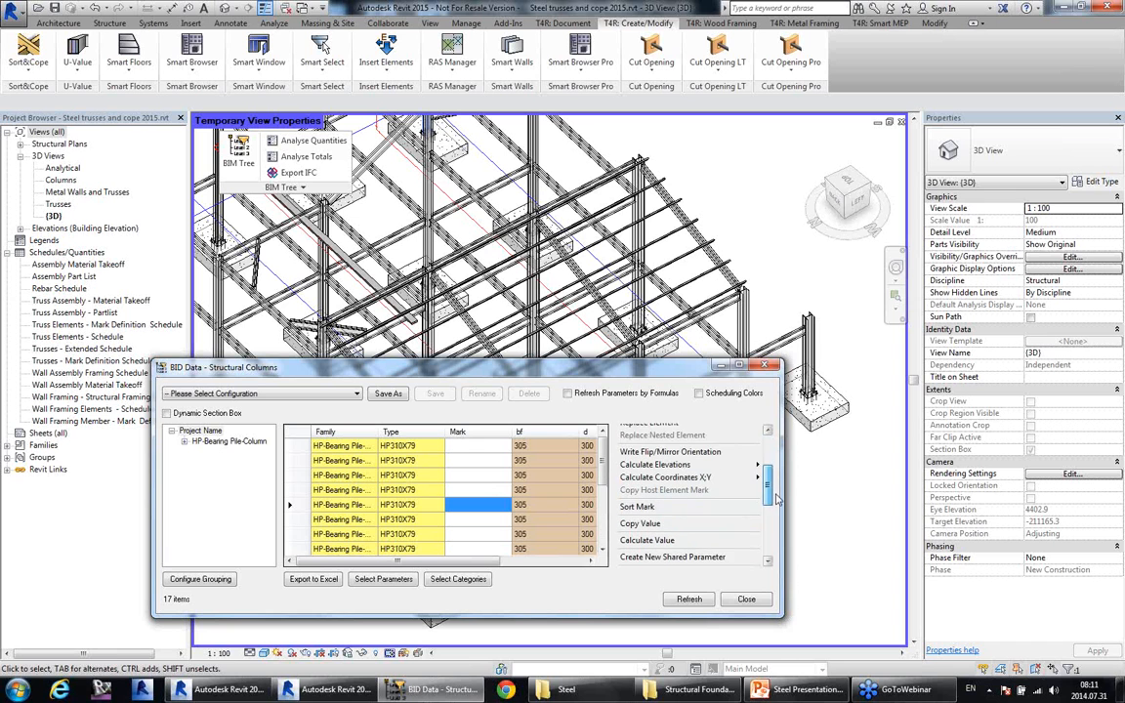
left_click(642, 495)
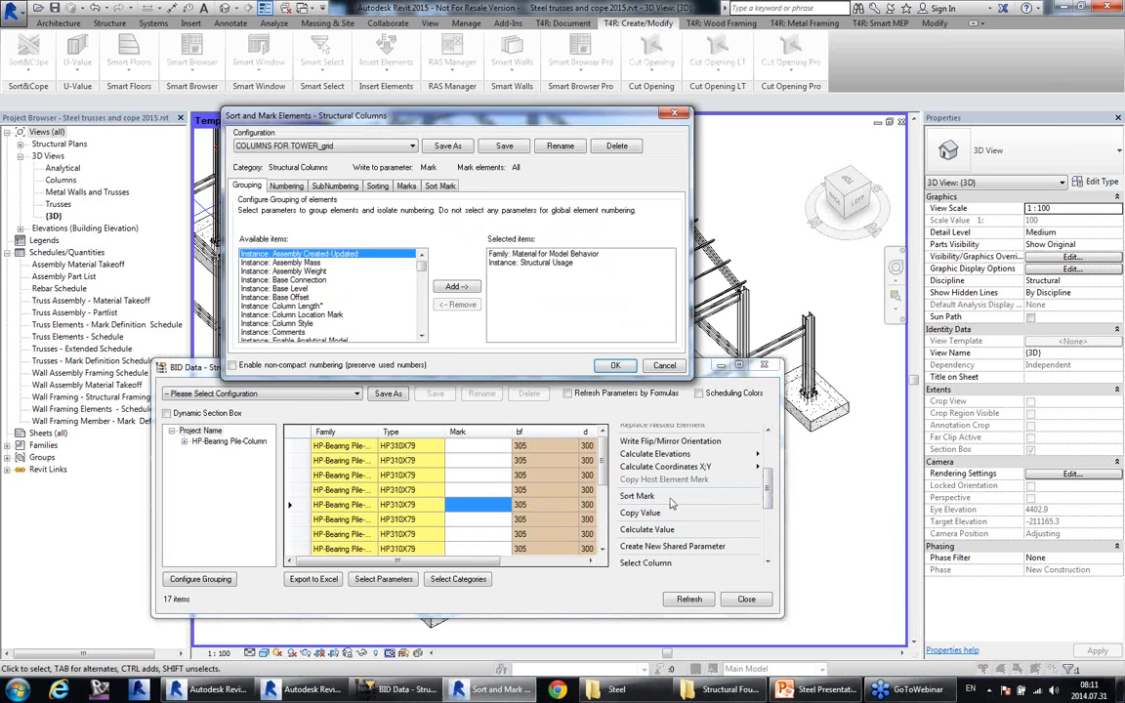
left_click_drag(504, 125, 533, 196)
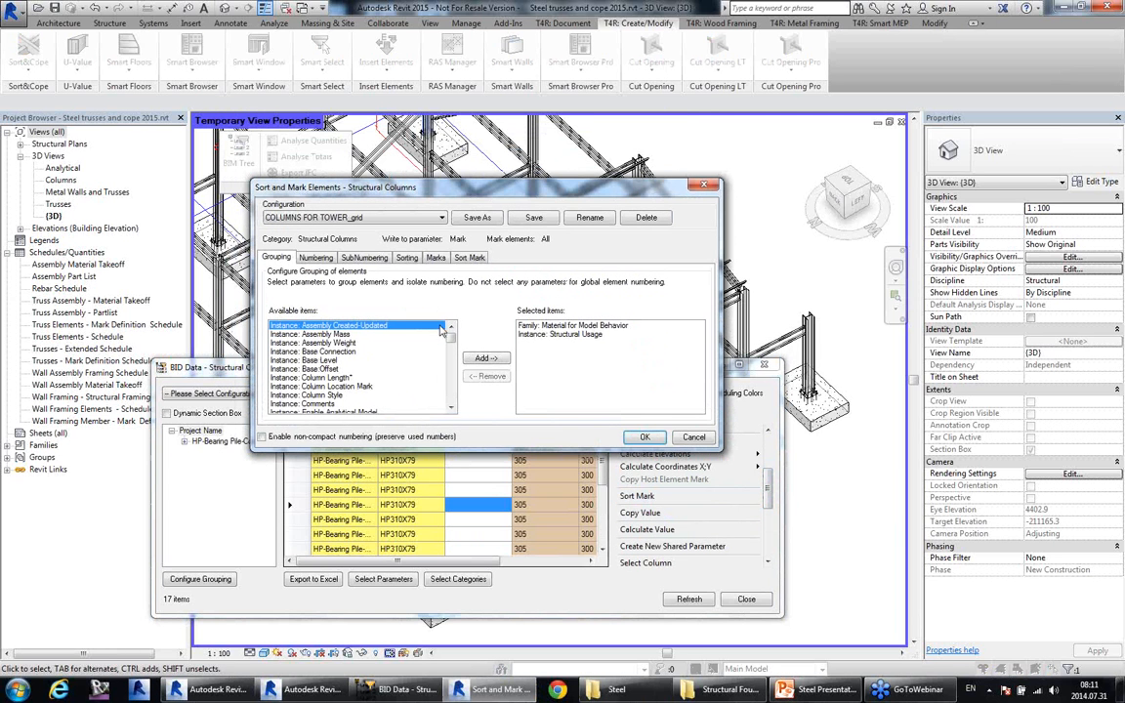
Review the grouping, numbering, sorting and mark-building settings of COLUMNS FOR TOWER_grid and mark the columns with this configuration.
left_click(406, 222)
left_click(405, 222)
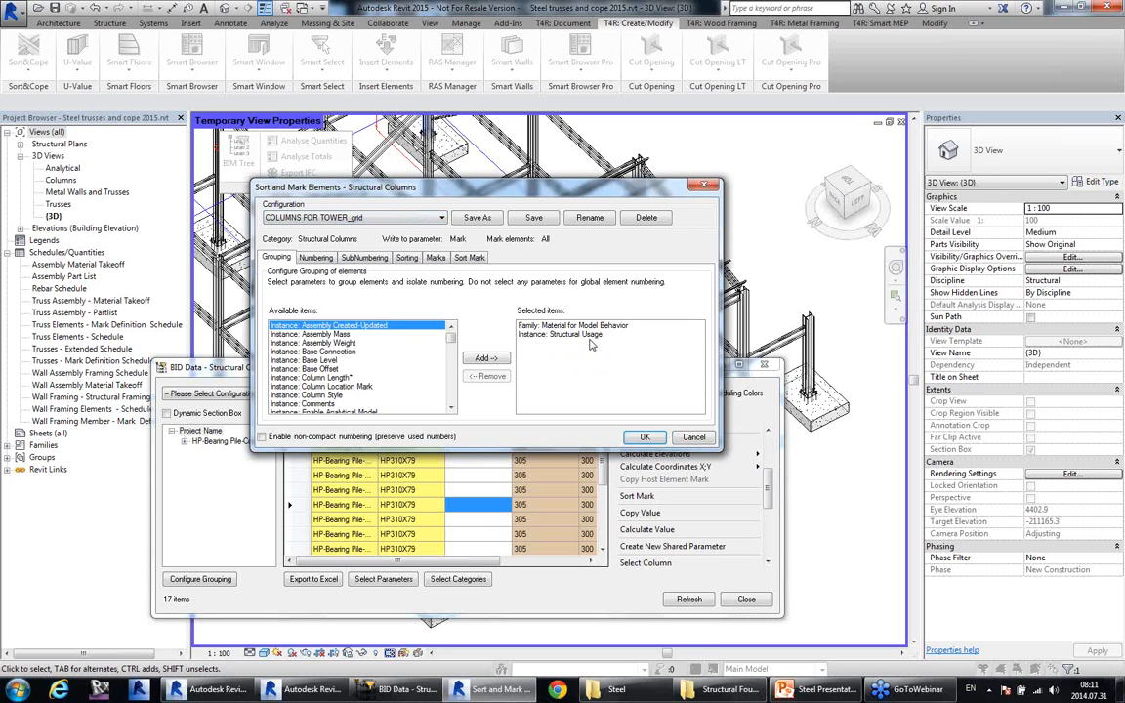
left_click(316, 258)
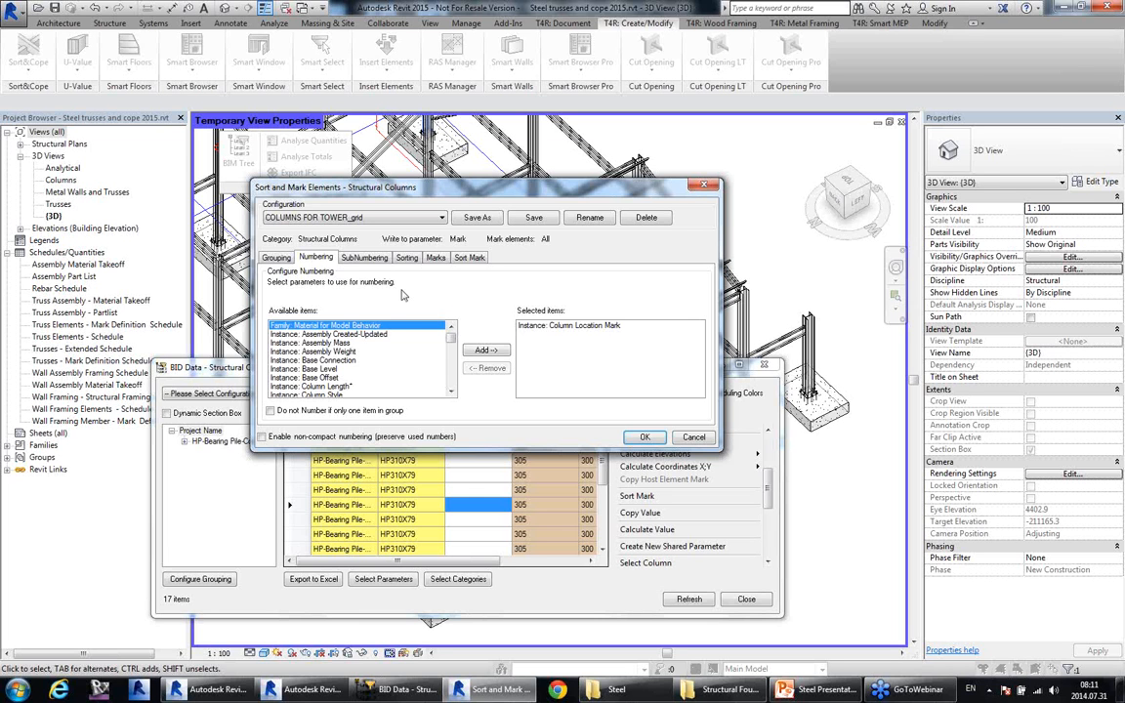
left_click(380, 259)
left_click(415, 258)
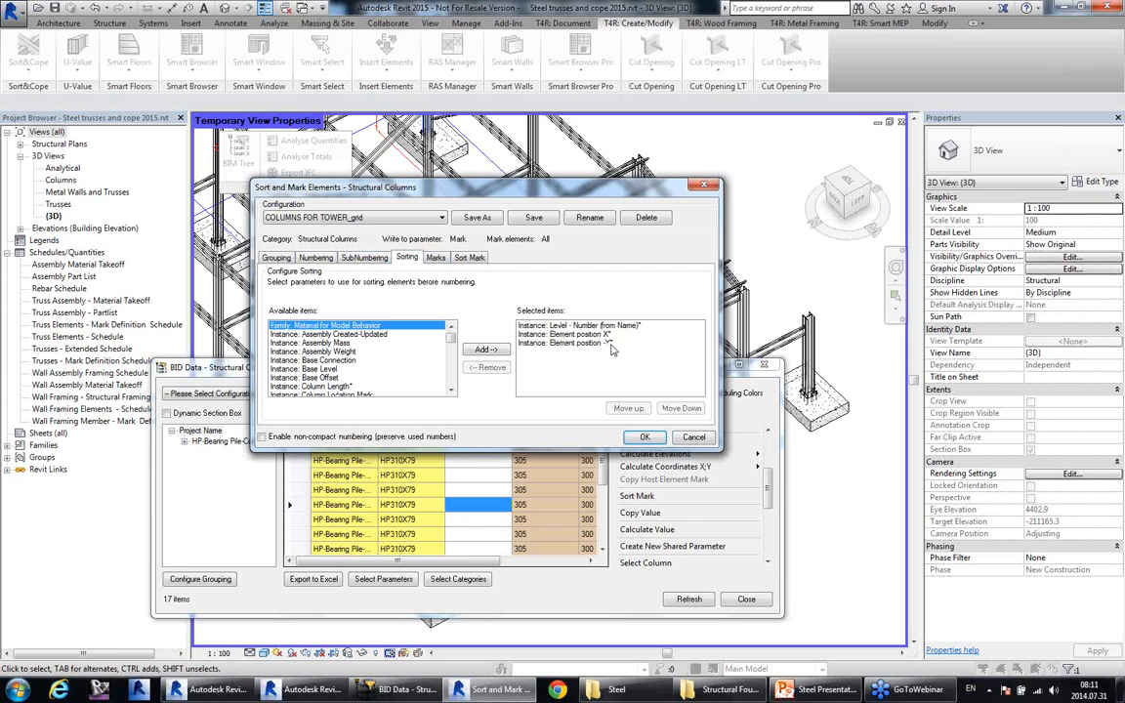
left_click(469, 256)
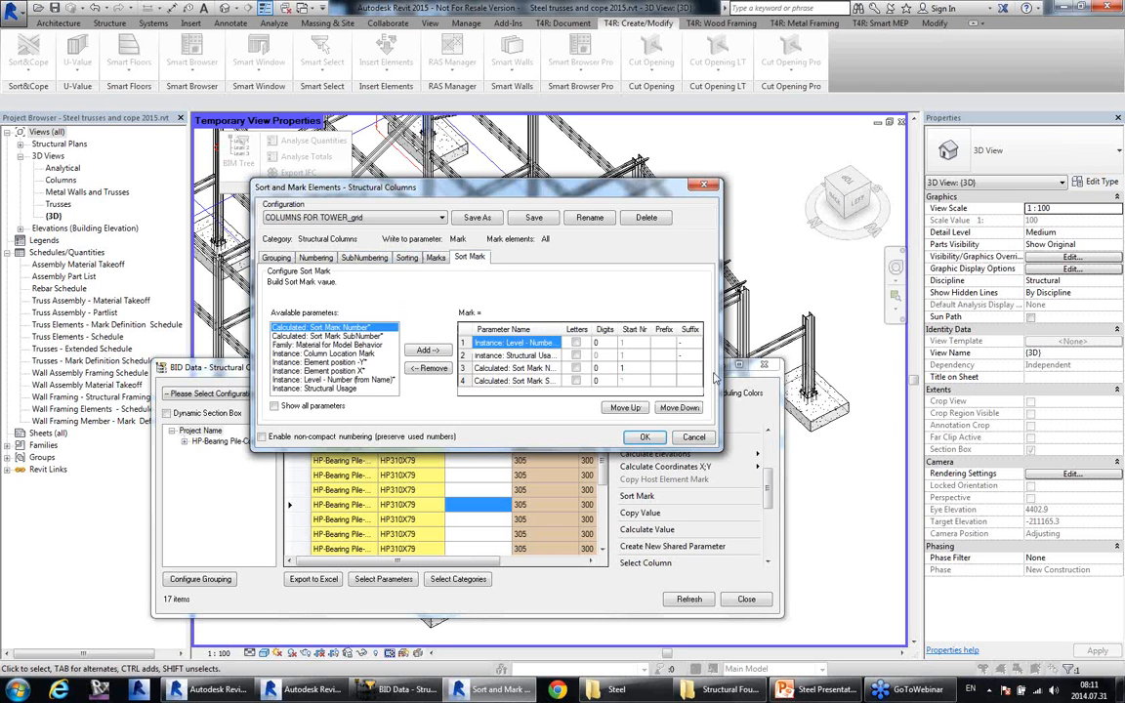
left_click_drag(726, 369, 823, 369)
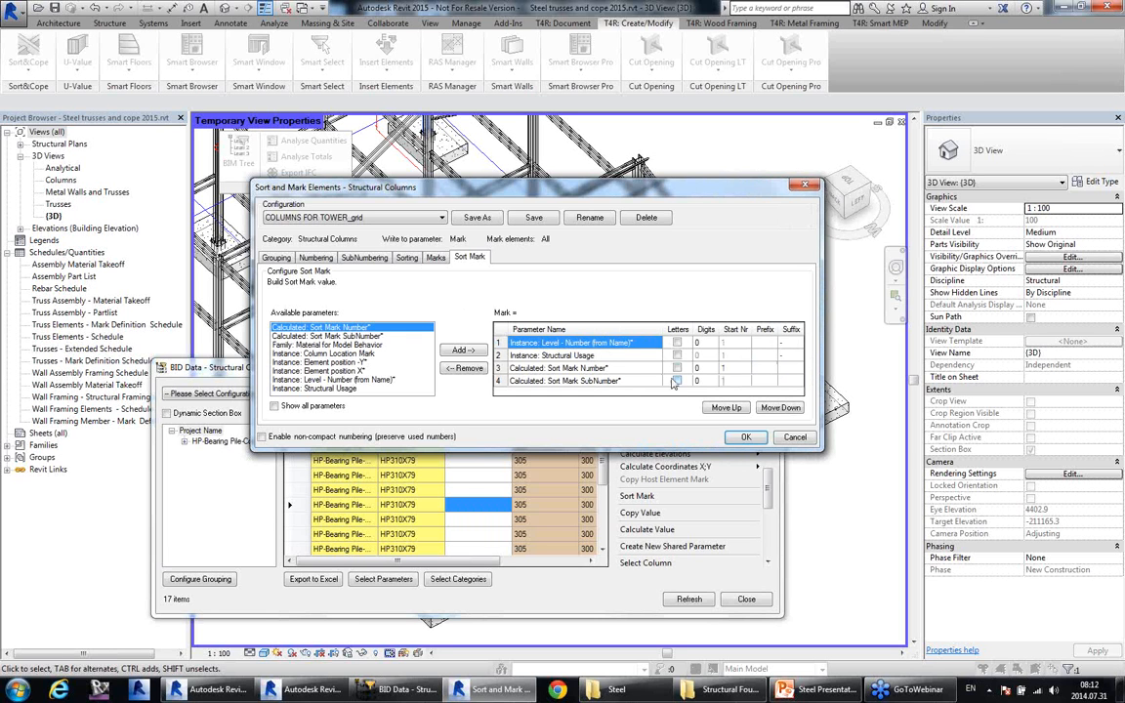
left_click(743, 437)
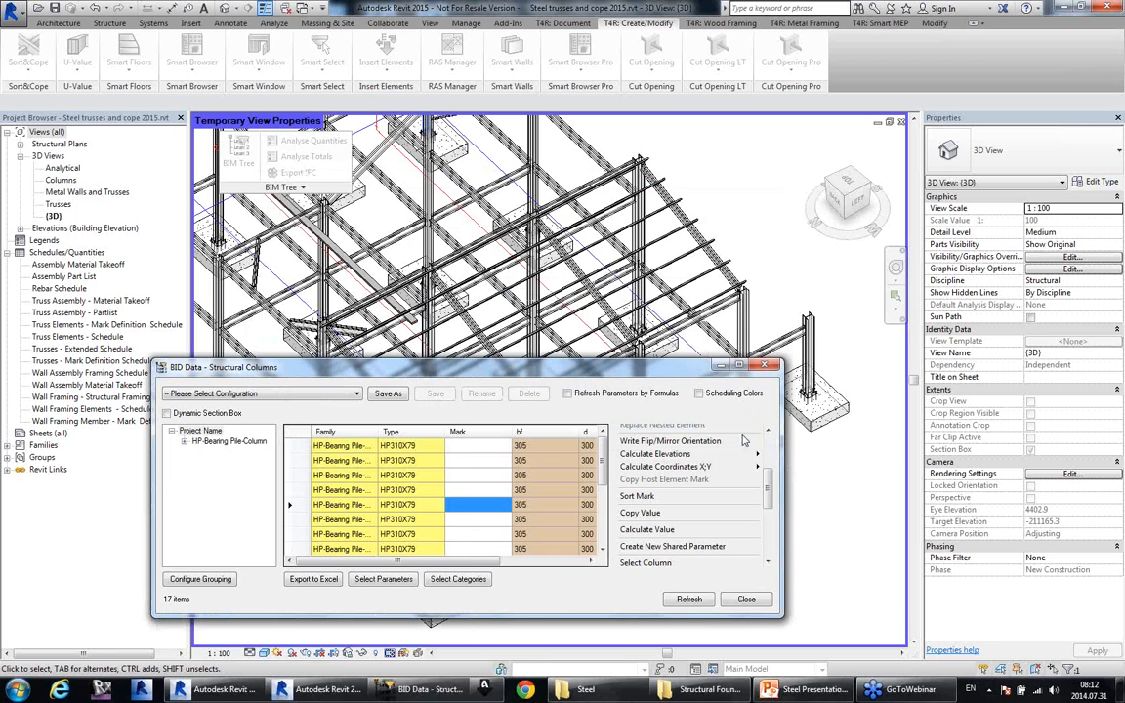
left_click(761, 600)
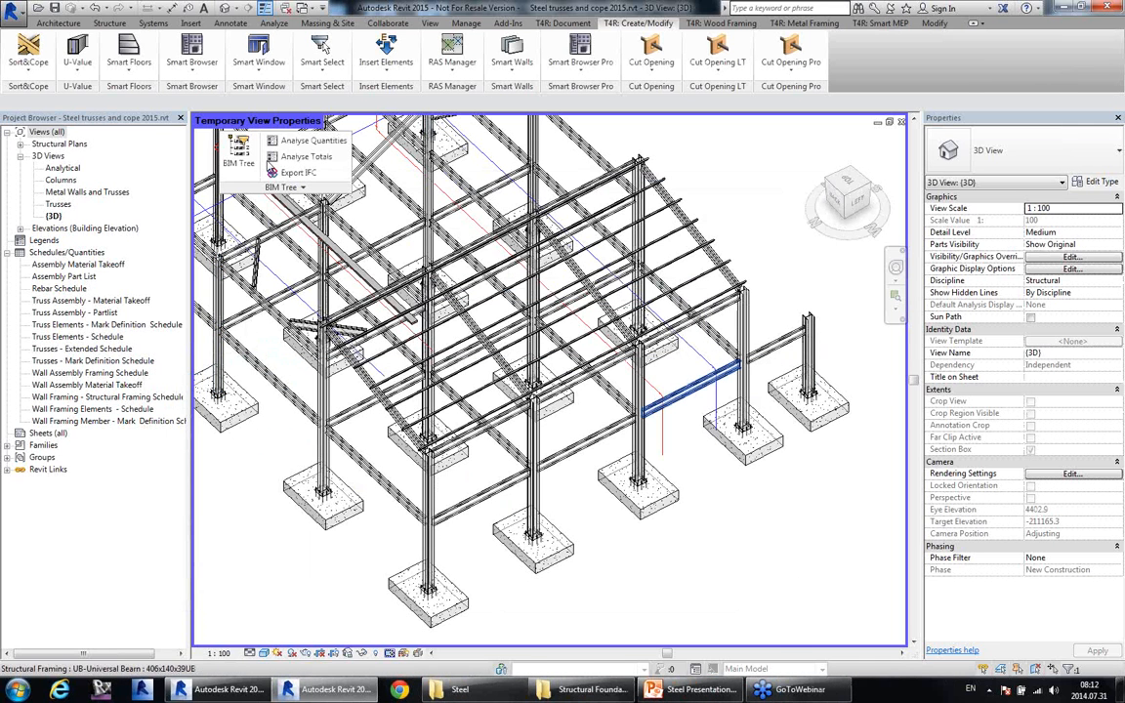
Open the Columns 3D view and examine the mark tags on the columns.
double_click(62, 180)
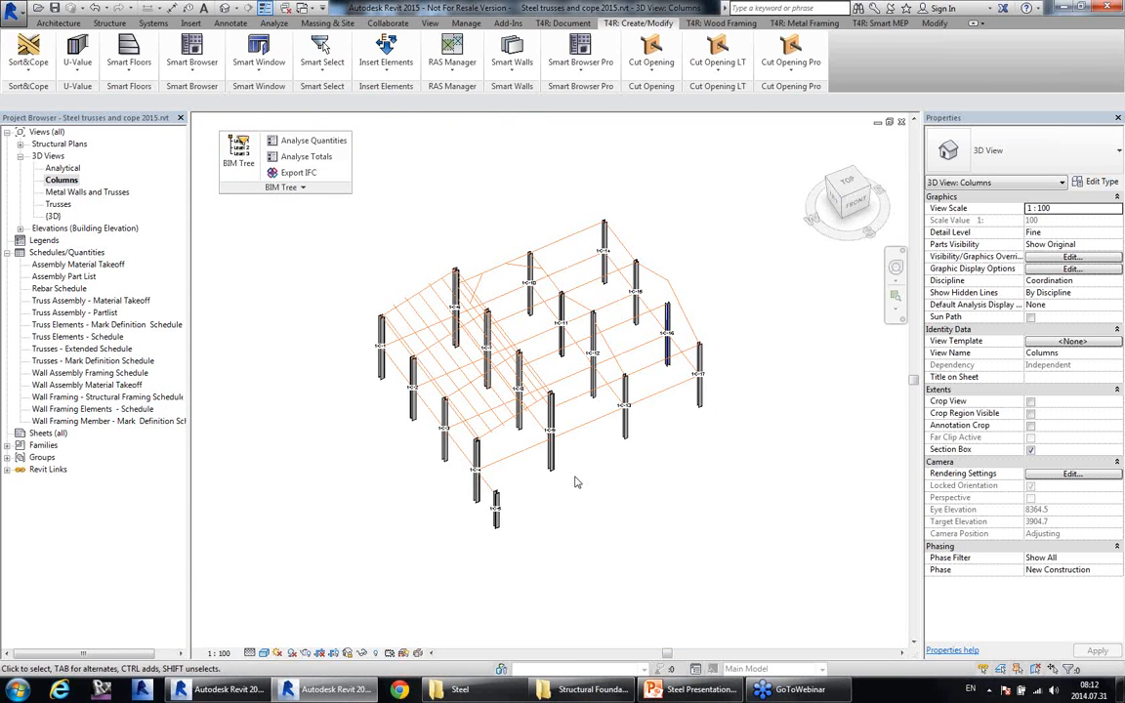
scroll(557, 347, "up", 1)
middle_click_drag(637, 515, 671, 493)
scroll(633, 525, "up", 1)
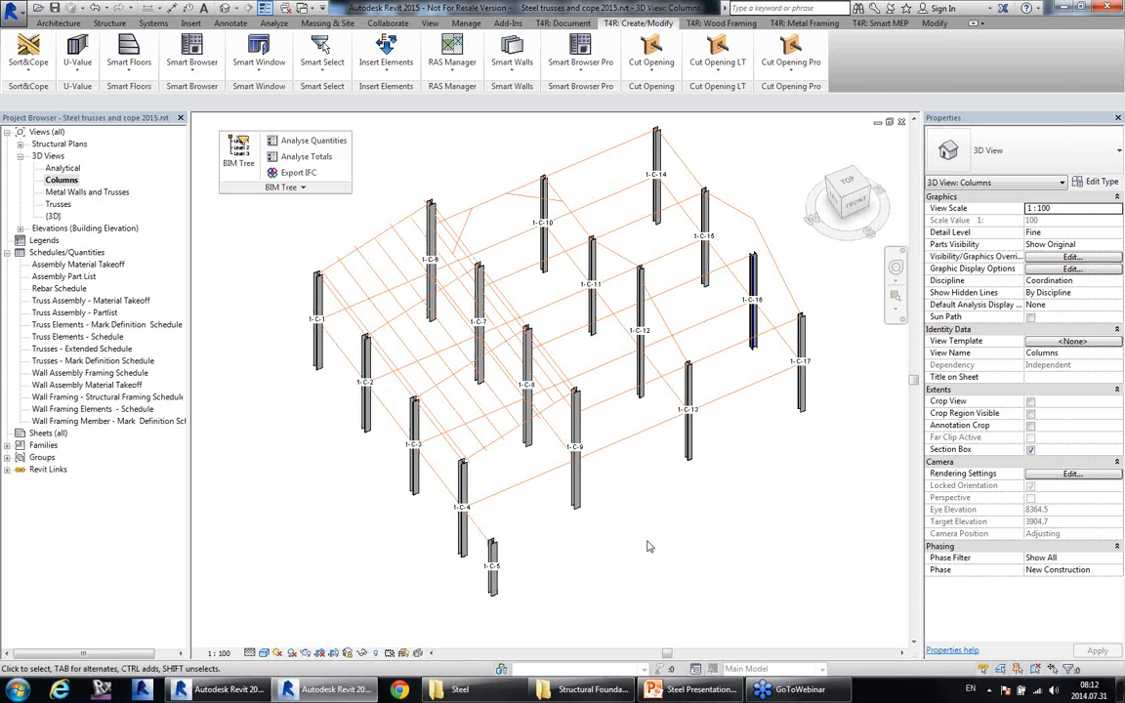
List all project columns in the BIM Tree starting from column 1-C-9, and reopen Sort Mark for their Mark values.
left_click(577, 491)
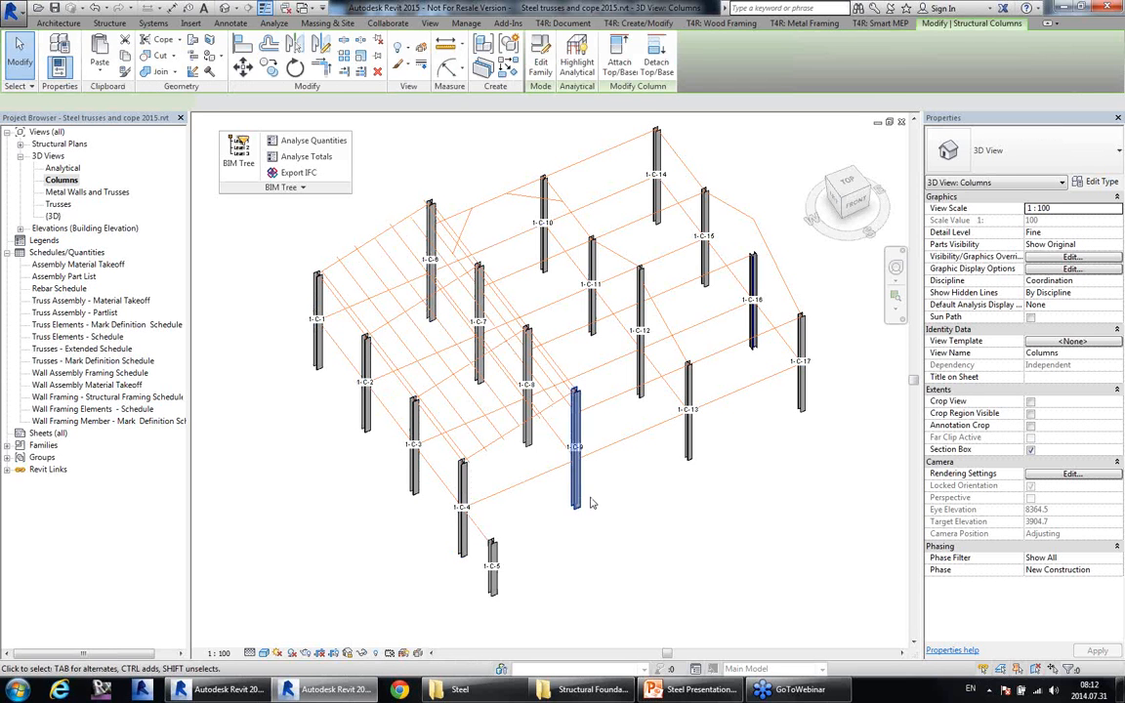
left_click(239, 156)
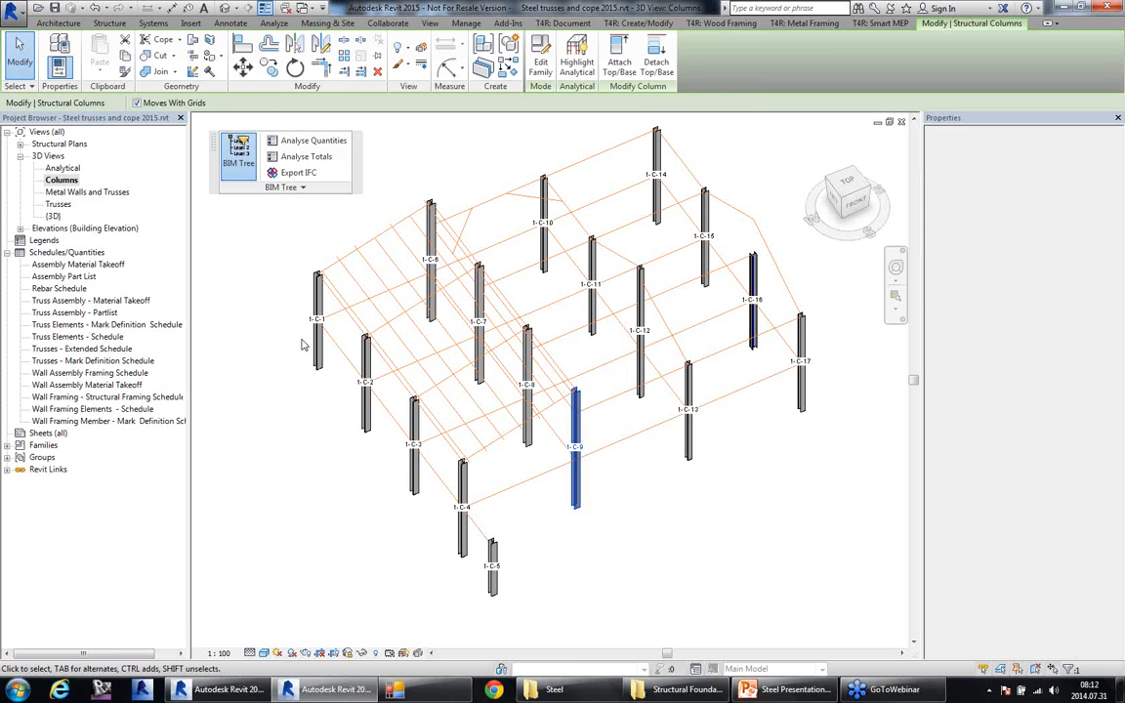
left_click(209, 432)
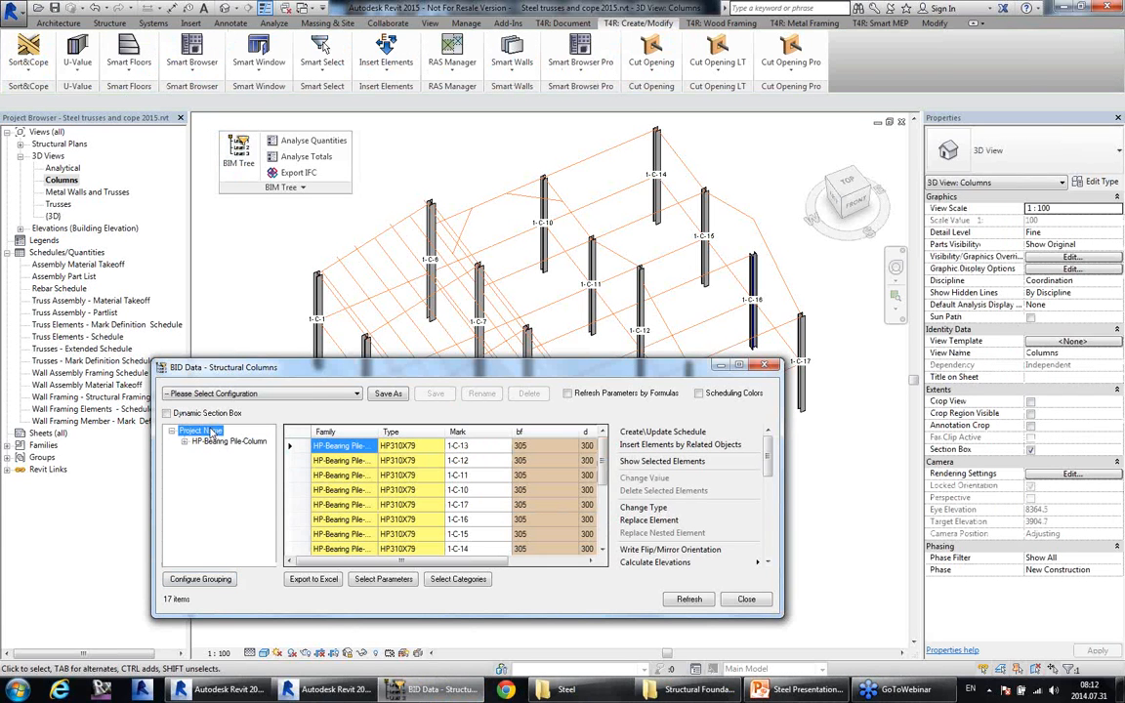
left_click(459, 474)
scroll(682, 502, "down", 4)
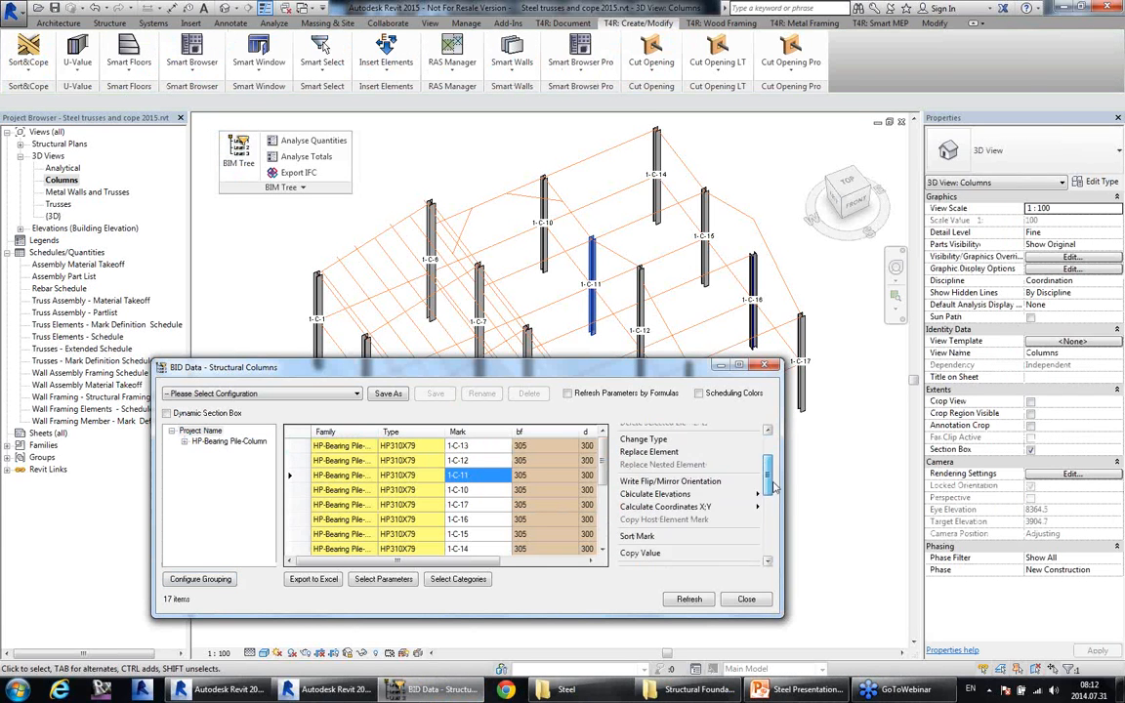
left_click(681, 500)
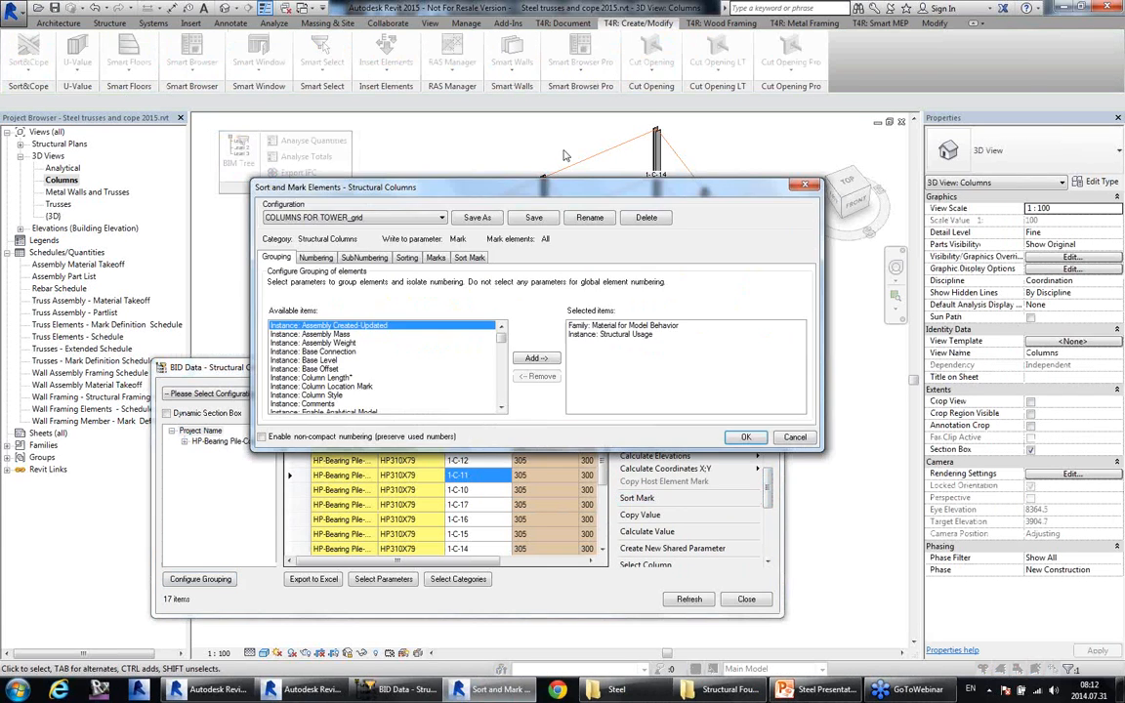
left_click_drag(582, 195, 587, 339)
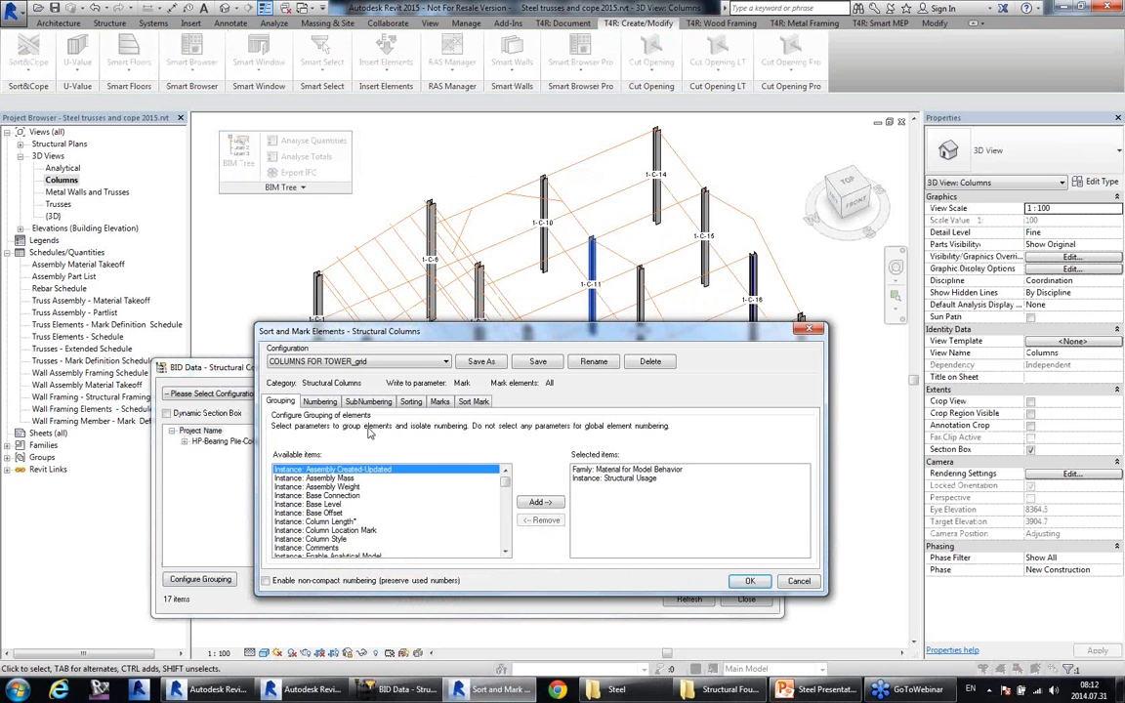
Place Element position -Y* before Element position X* in the sorting order and renumber the column marks.
left_click(438, 401)
left_click(414, 402)
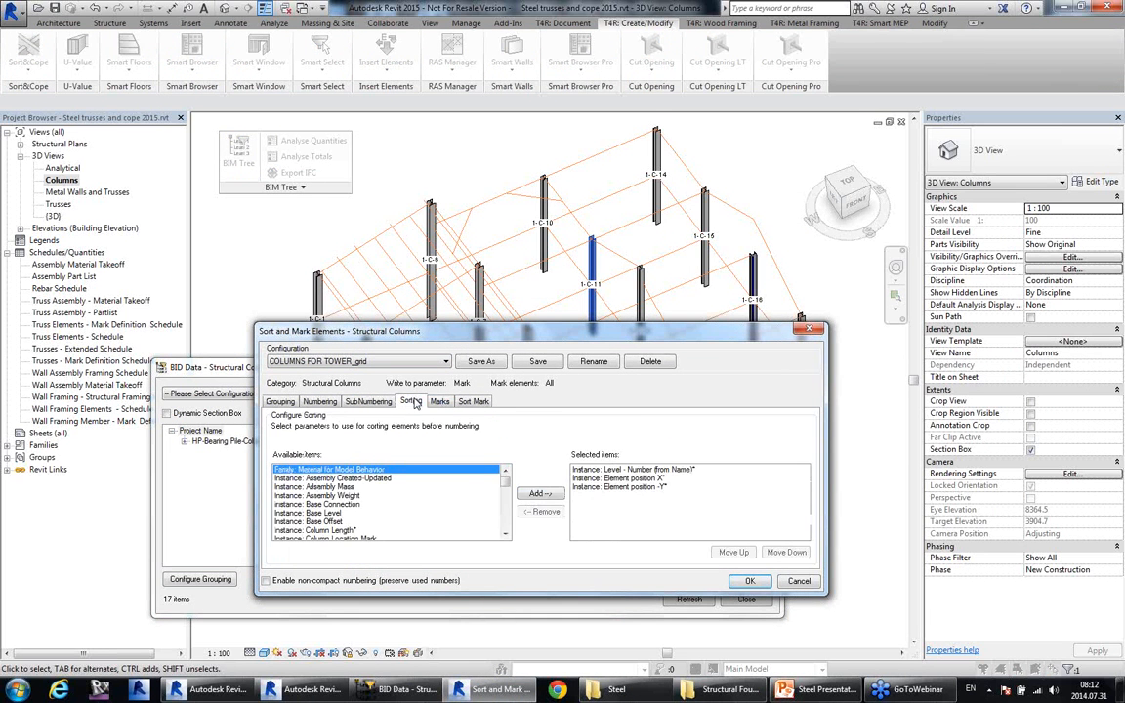
left_click(639, 487)
left_click(732, 553)
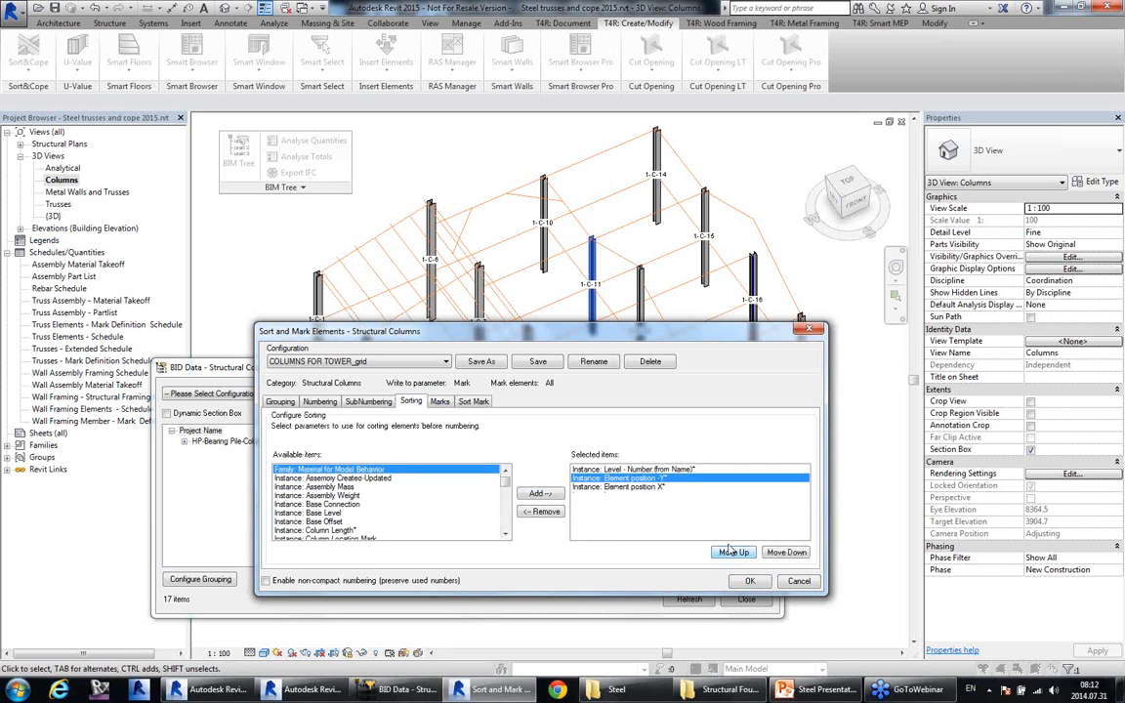
left_click(746, 581)
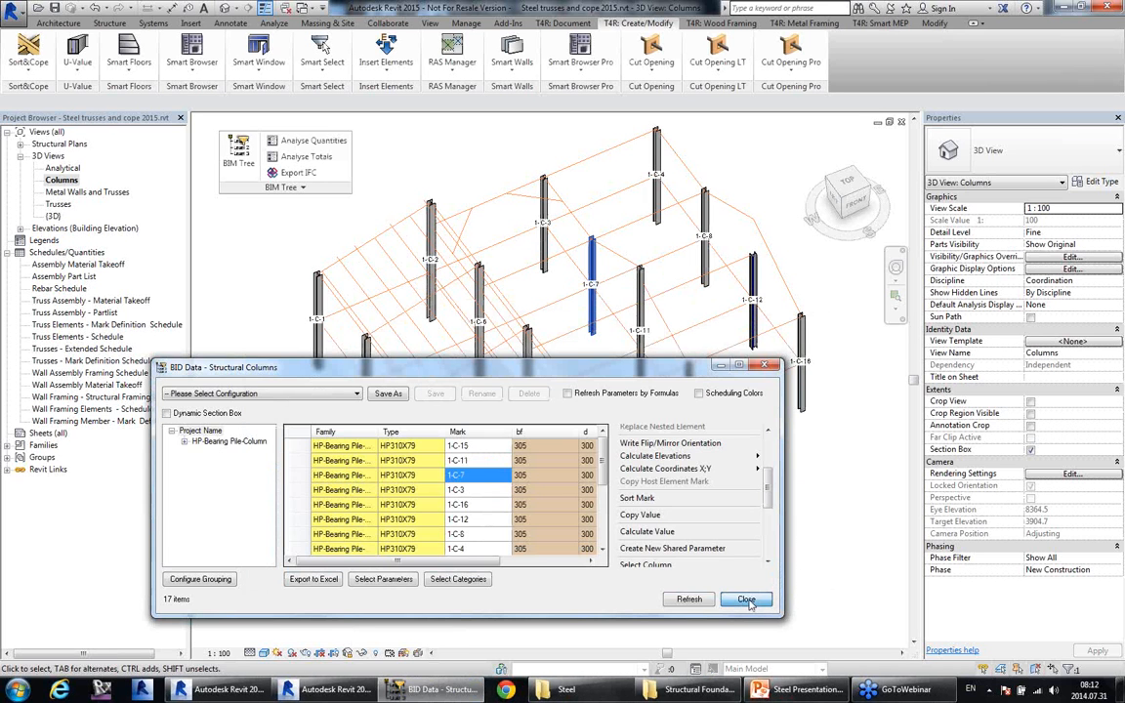
left_click(747, 599)
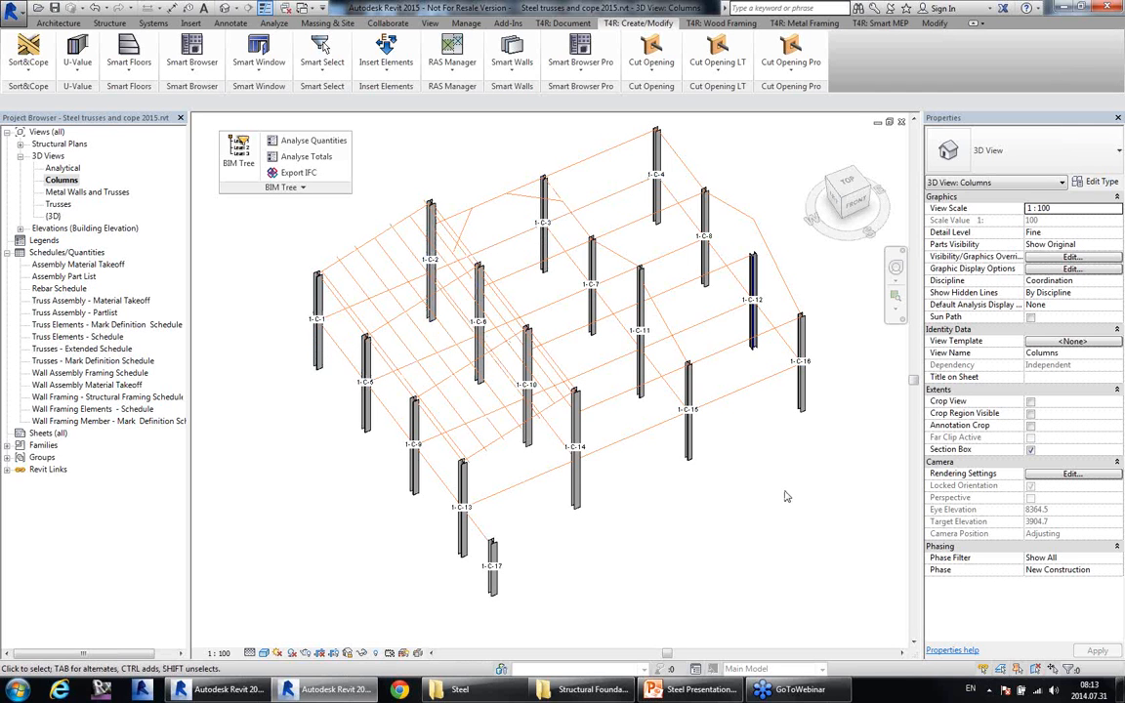
Close the Columns view and restore the original view properties of the {3D} view.
left_click(901, 122)
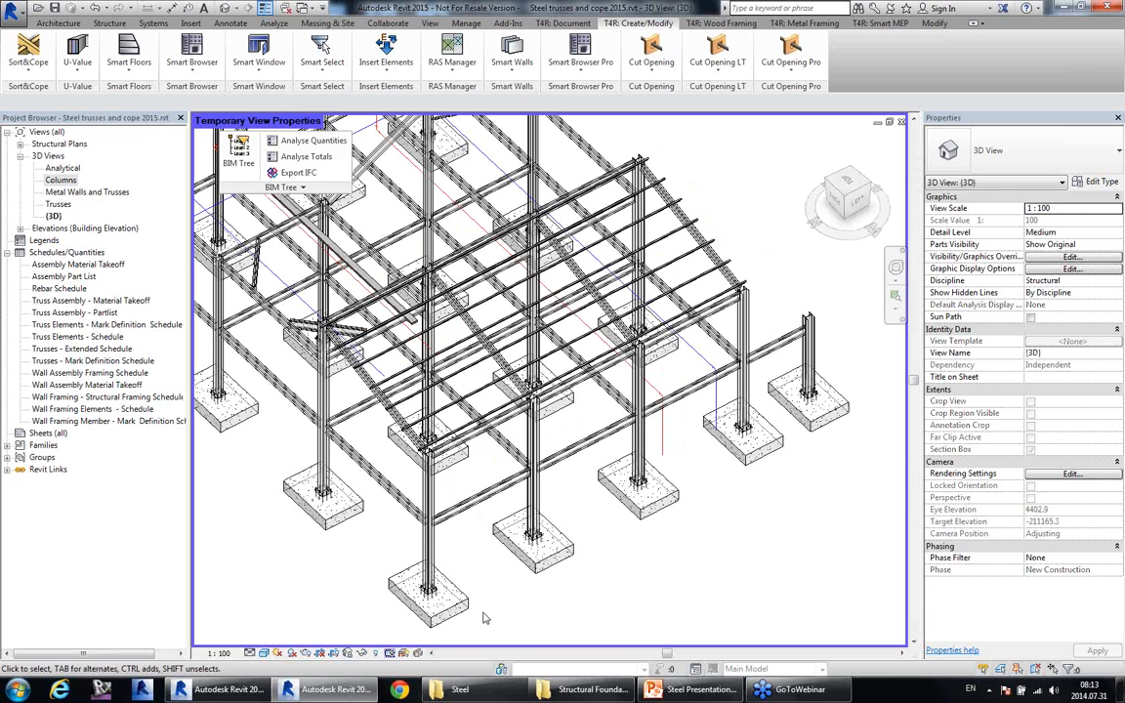
left_click(390, 652)
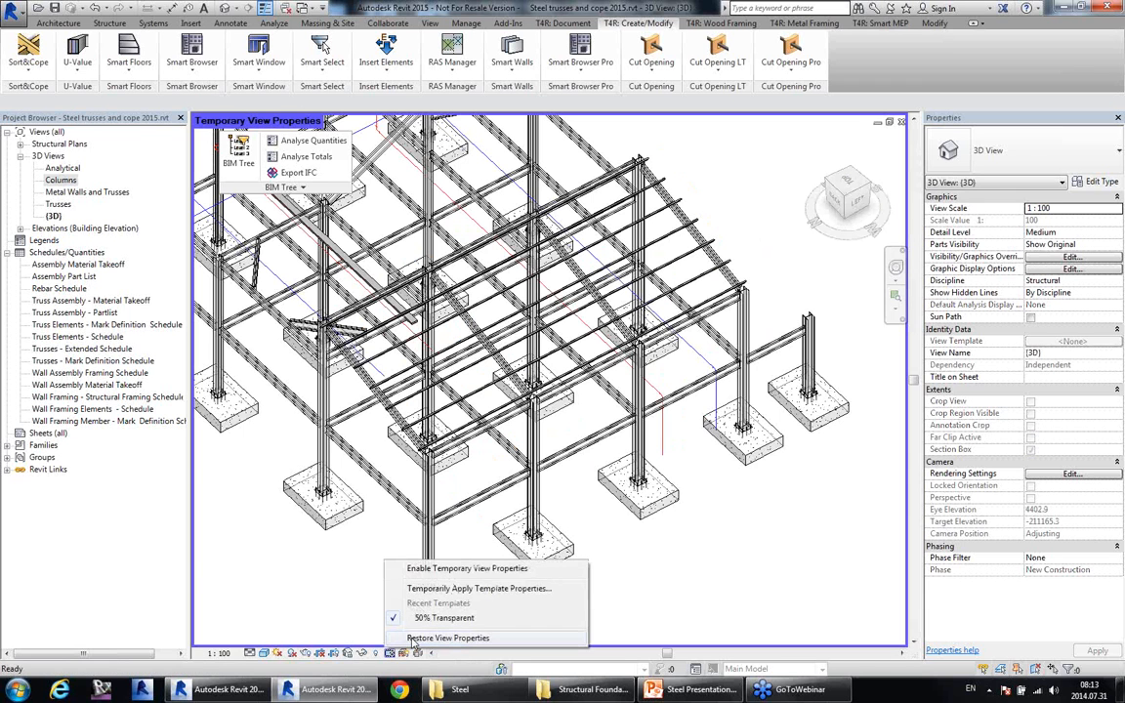
left_click(416, 640)
scroll(632, 413, "up", 3)
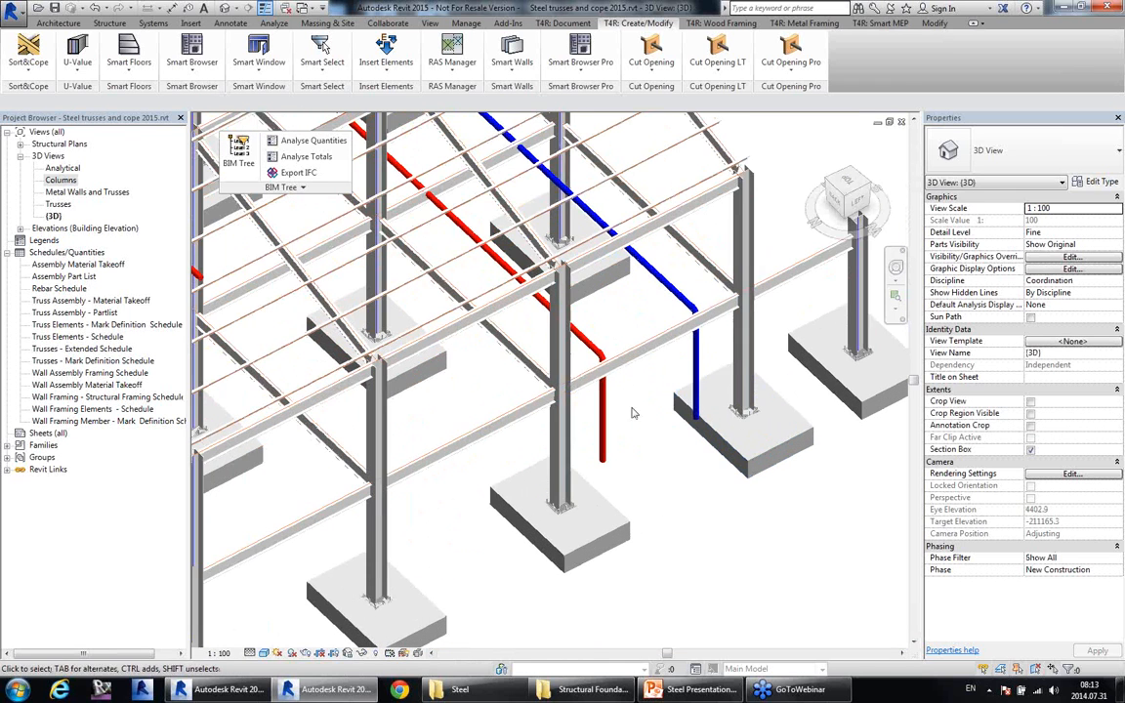
Select the four connected 406x140x39UB girders around the outer columns and list them in the BIM Tree.
left_click(635, 347)
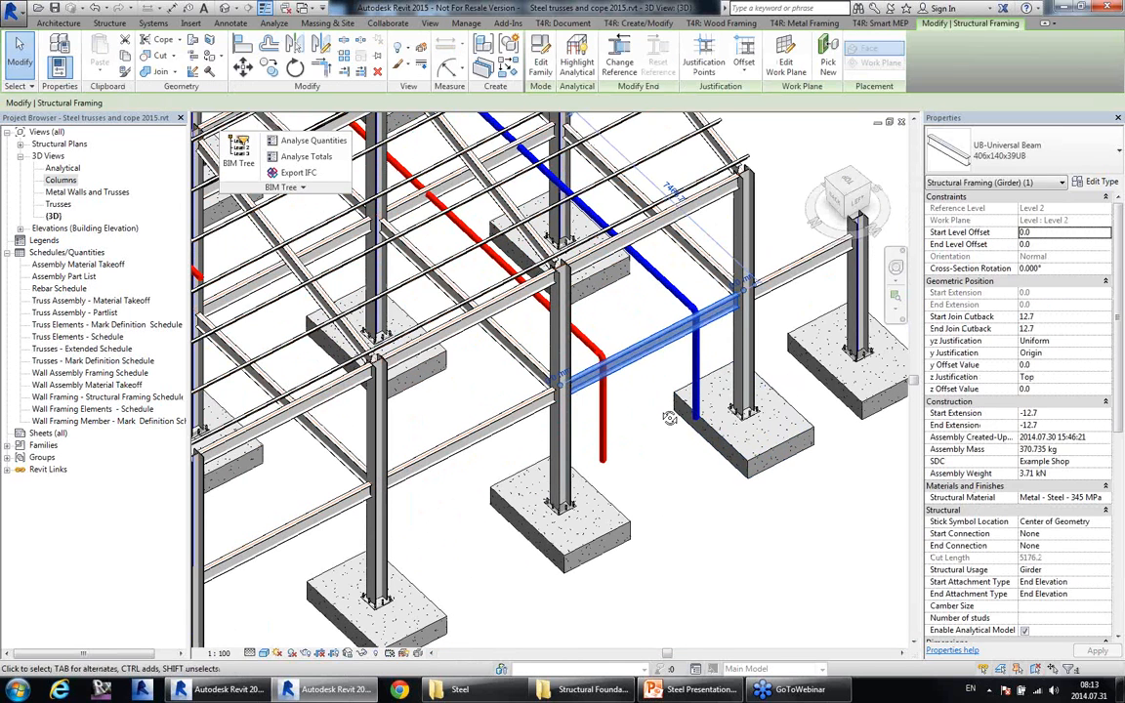
mouse_move(669, 417)
middle_mouse_down("shift")
mouse_move(672, 474)
mouse_move(673, 414)
mouse_move(672, 461)
mouse_move(673, 422)
mouse_move(672, 459)
mouse_move(665, 429)
middle_mouse_up("shift")
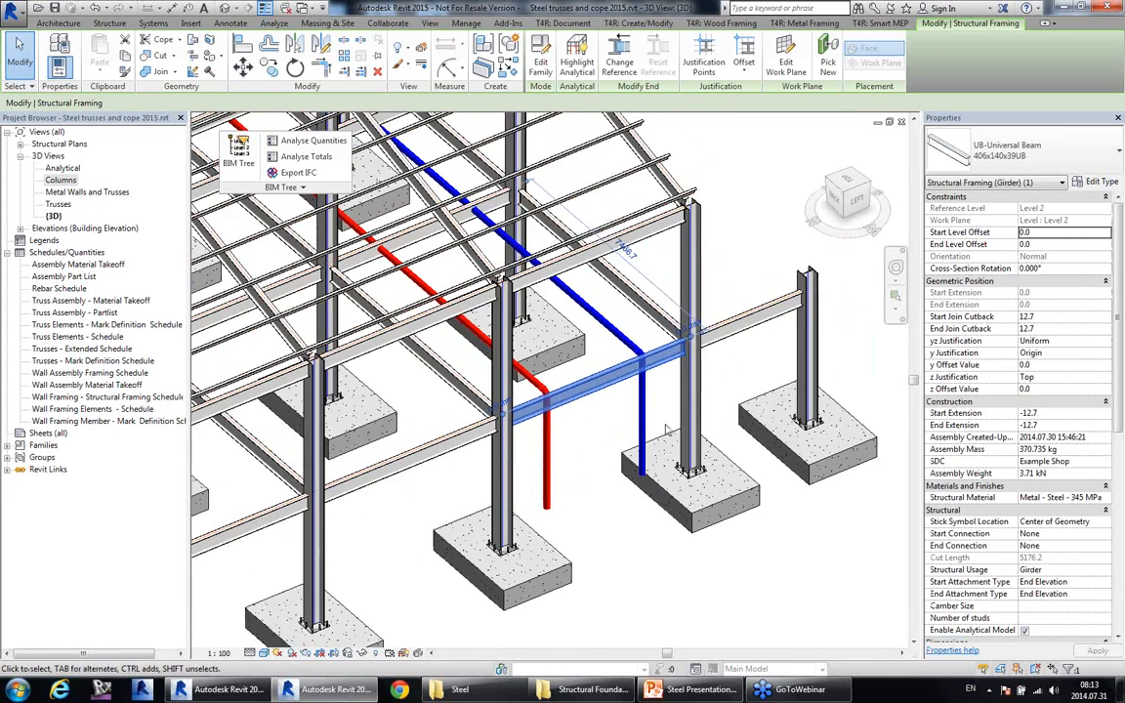
left_click(736, 340, "ctrl")
left_click(410, 451, "ctrl")
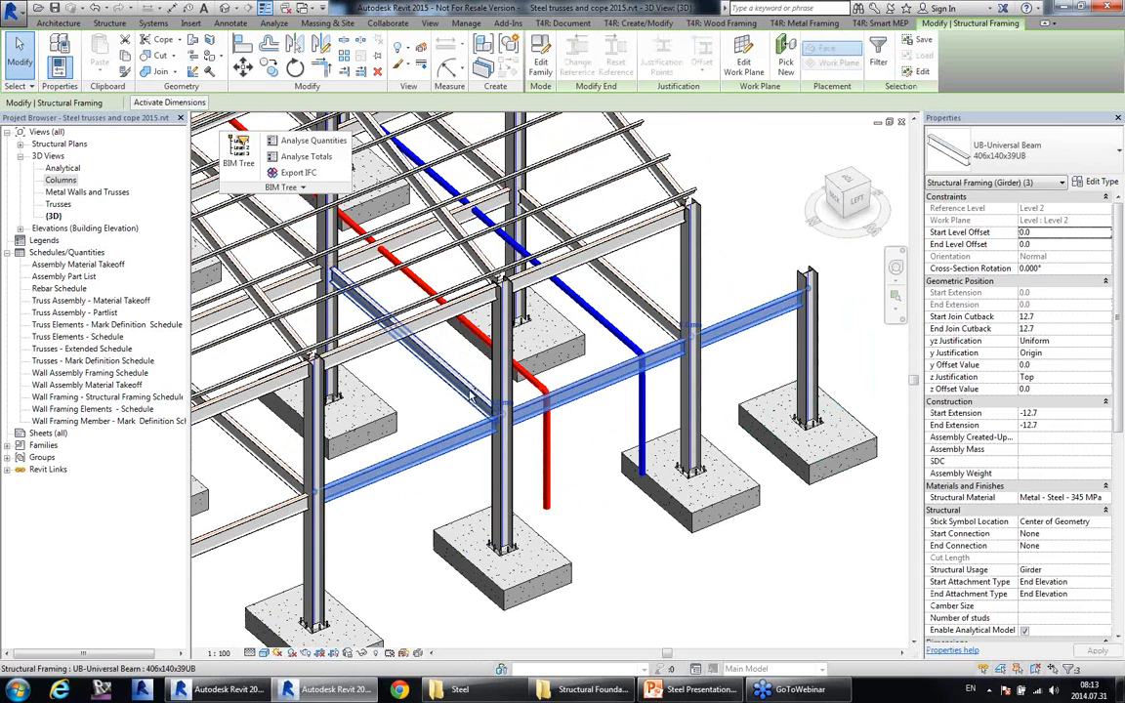
left_click(469, 393, "ctrl")
middle_click_drag(629, 449, 633, 444)
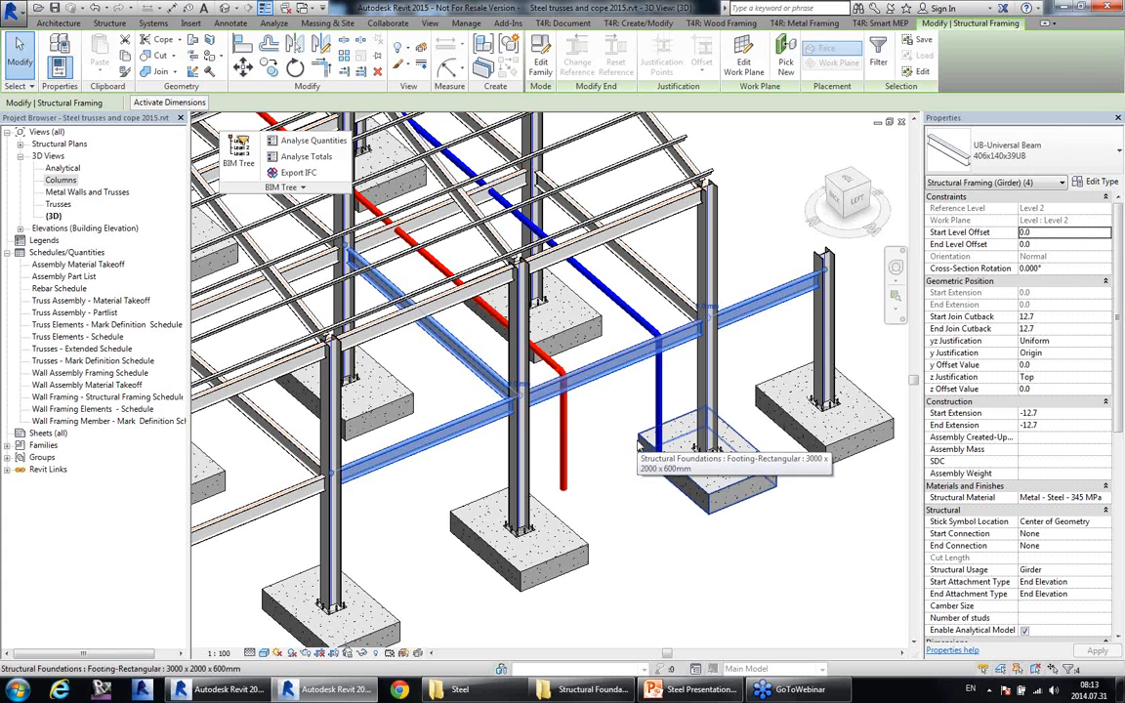
left_click(238, 164)
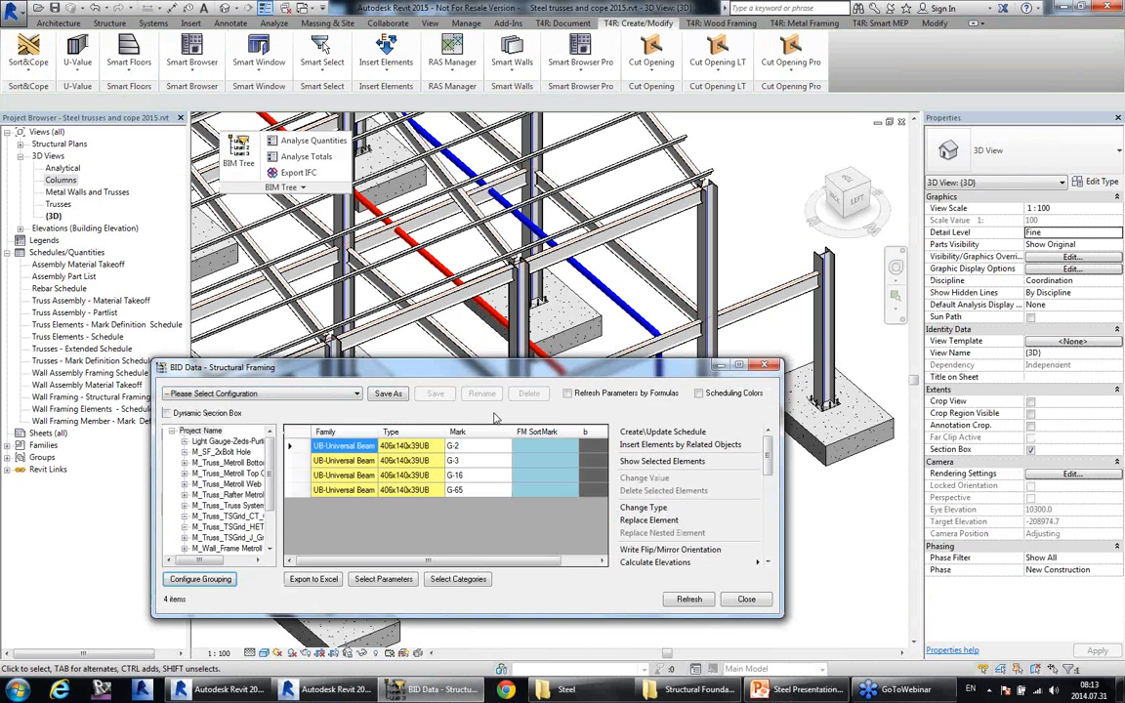
Select all four listed beams in the BIM Tree and open Insert Elements by Related Objects for them.
left_click_drag(496, 368, 445, 365)
left_click_drag(430, 443, 436, 489)
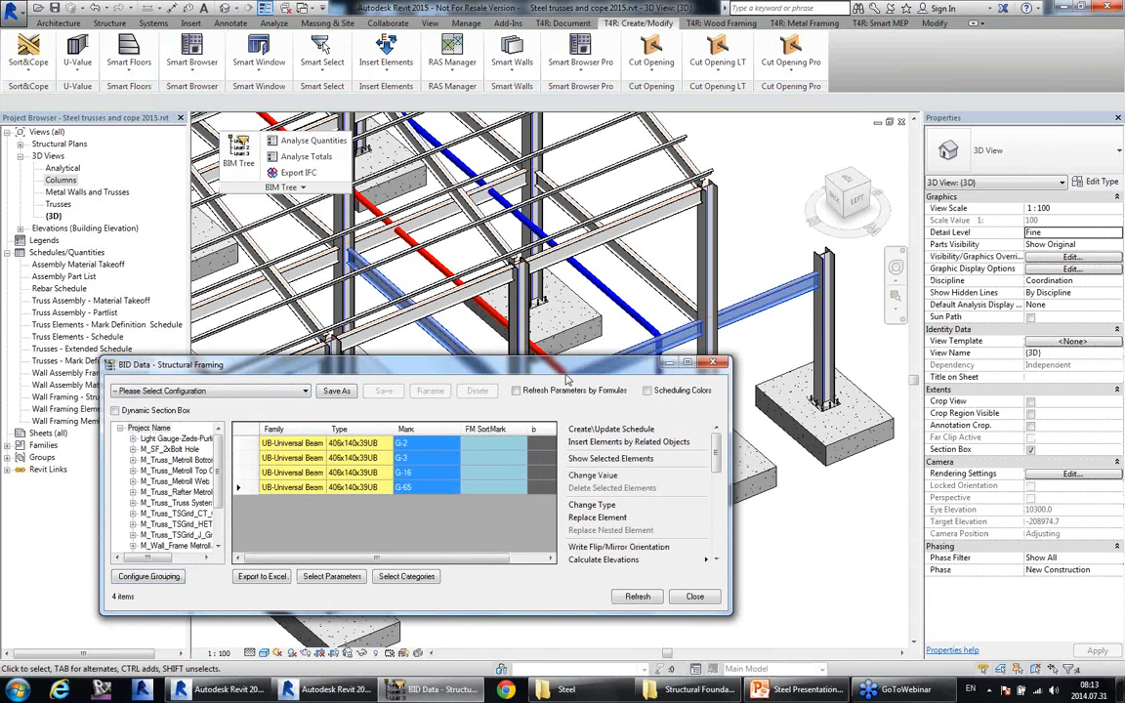
mouse_move(566, 379)
left_mouse_down()
mouse_move(581, 391)
mouse_move(579, 368)
left_mouse_up()
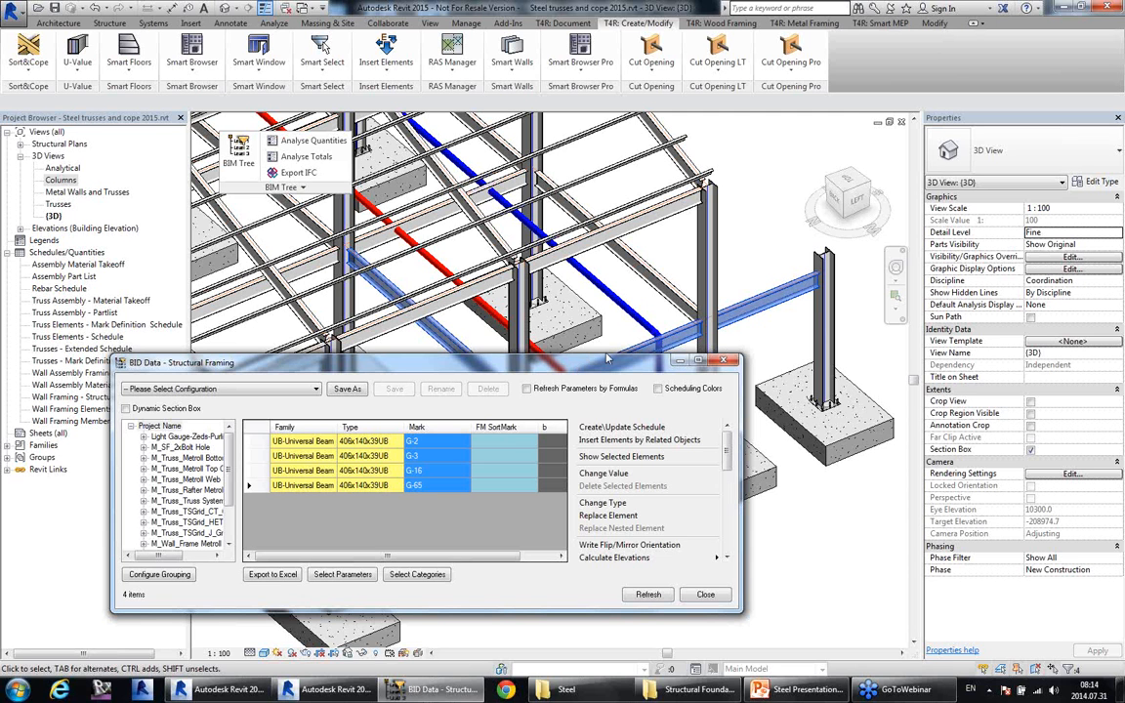
left_click_drag(599, 369, 645, 406)
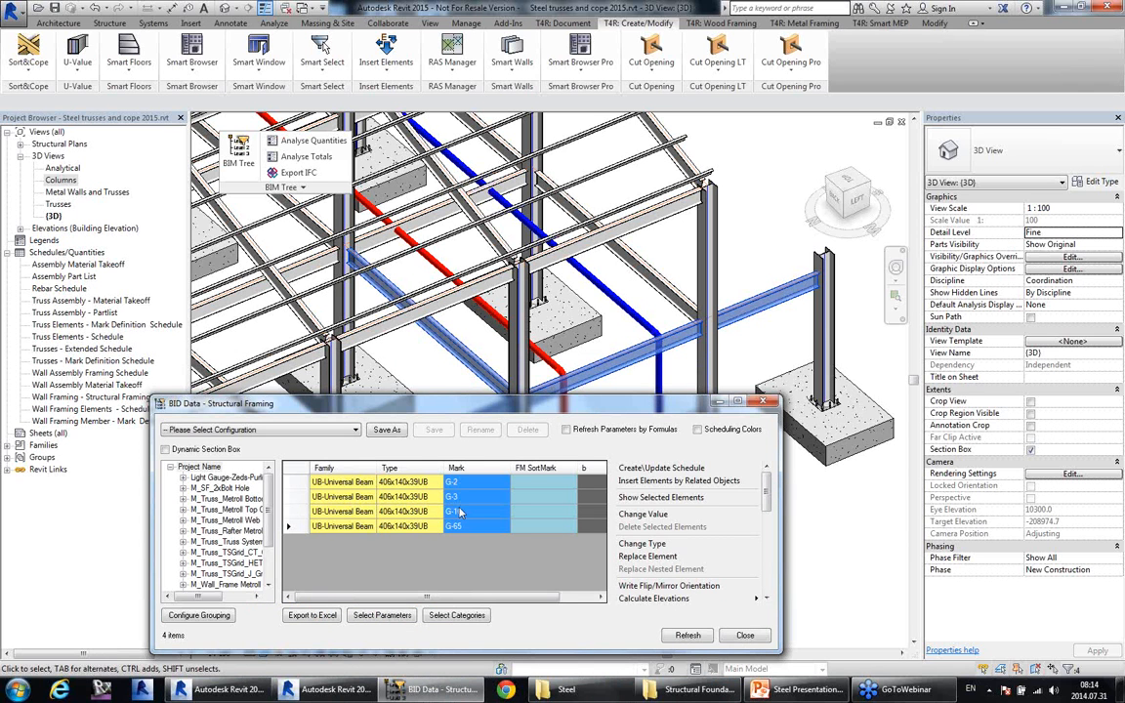
left_click(405, 481)
left_click(405, 525, "shift")
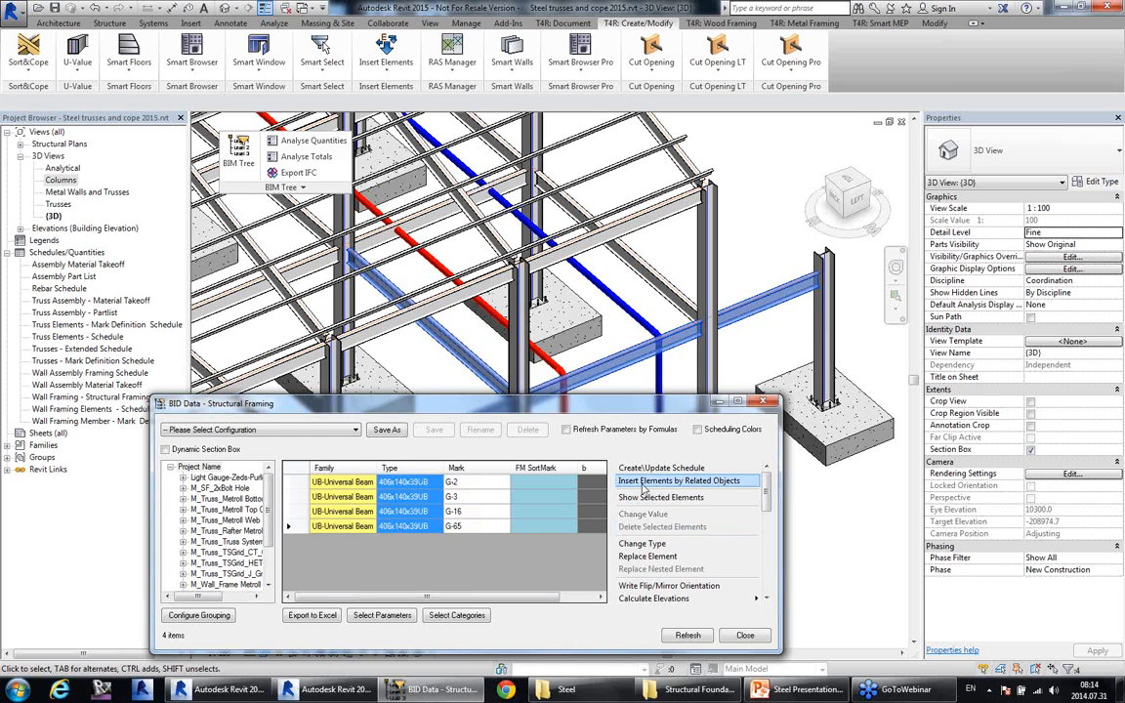
left_click(645, 487)
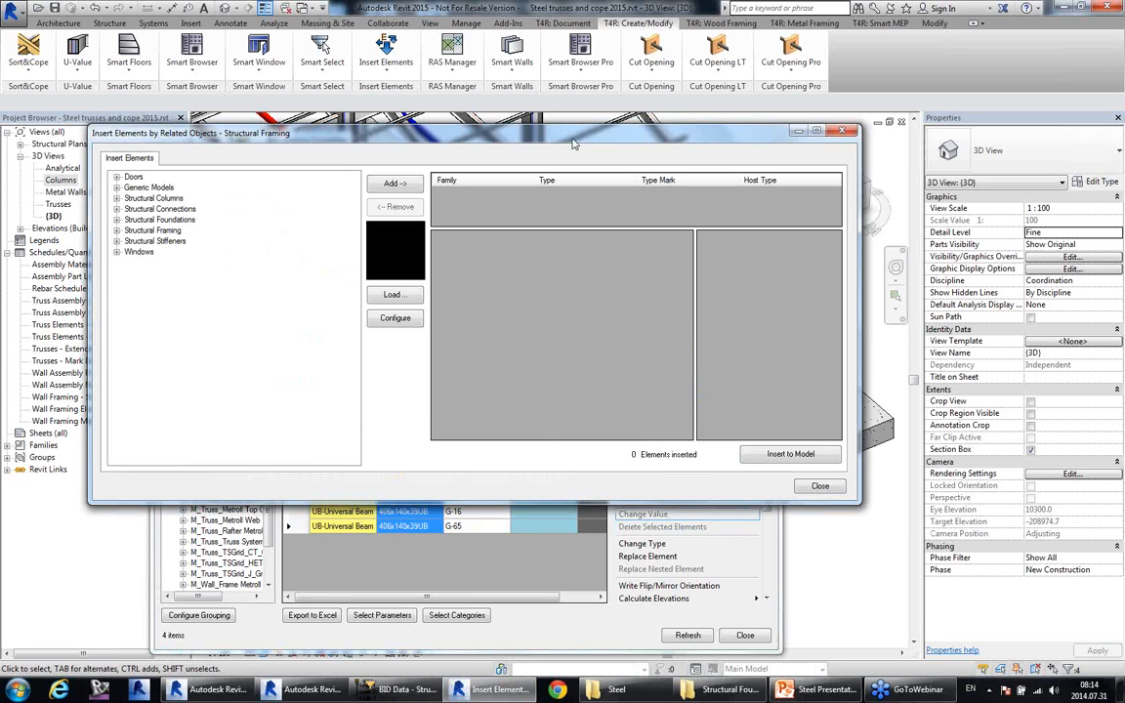
Insert the Beam-to-Column Connection family on the start and end faces of the selected beams.
left_click_drag(583, 214, 583, 288)
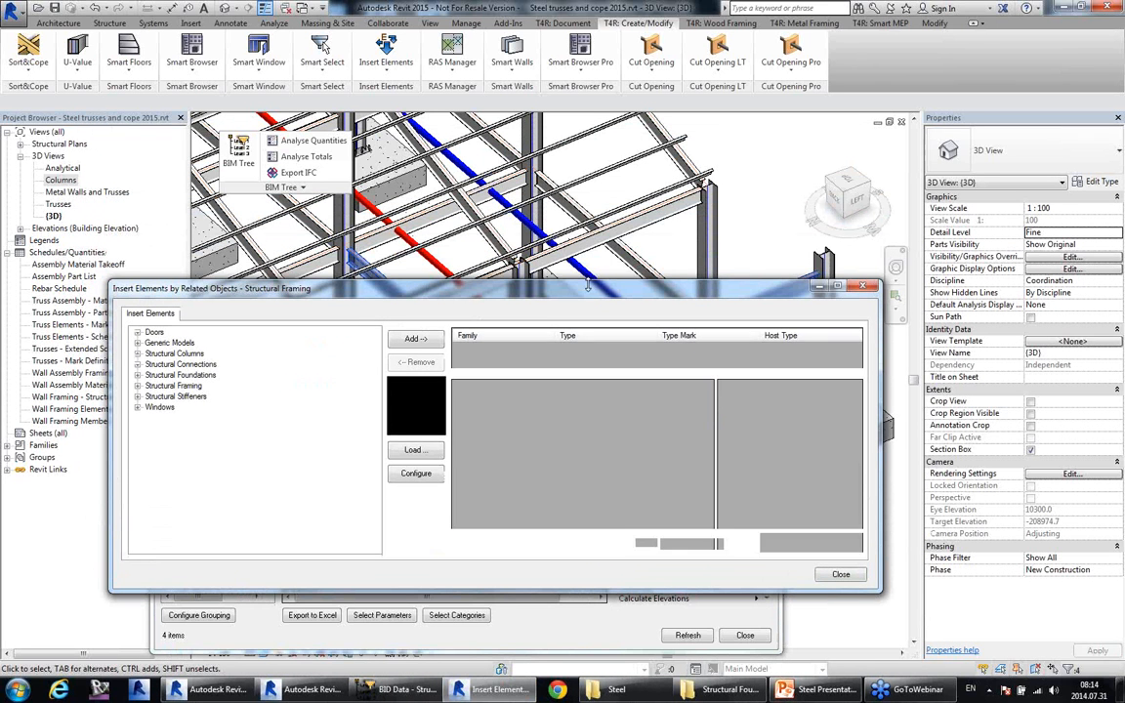
left_click(181, 369)
left_click(211, 370)
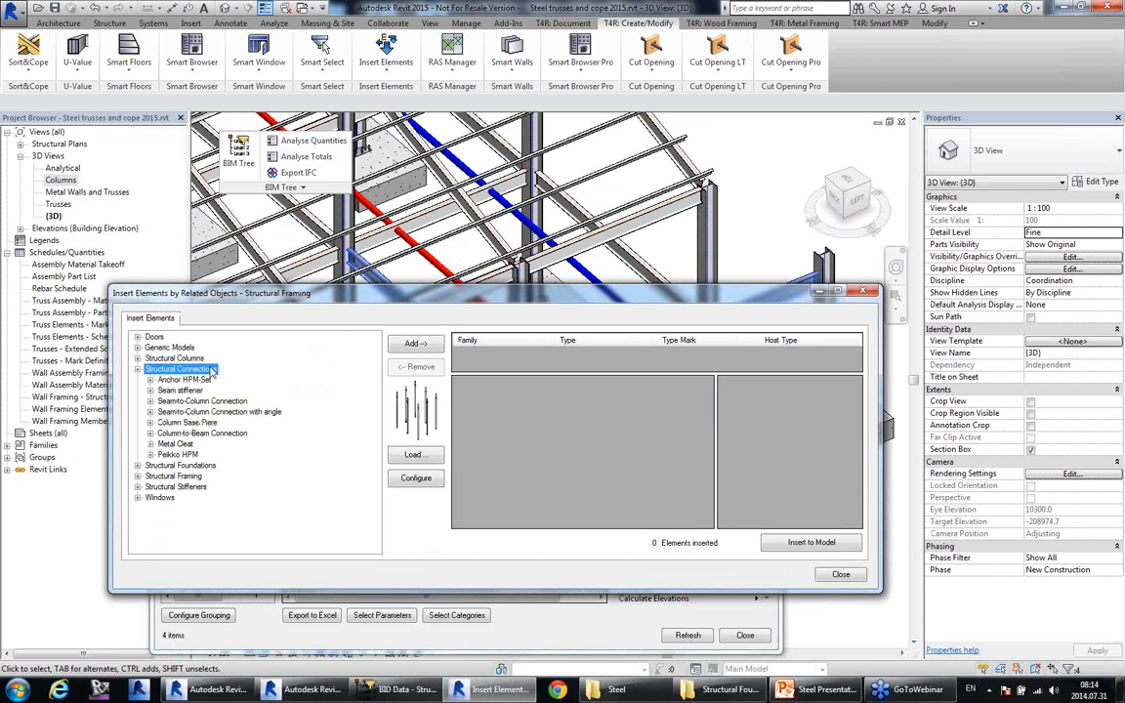
left_click(200, 402)
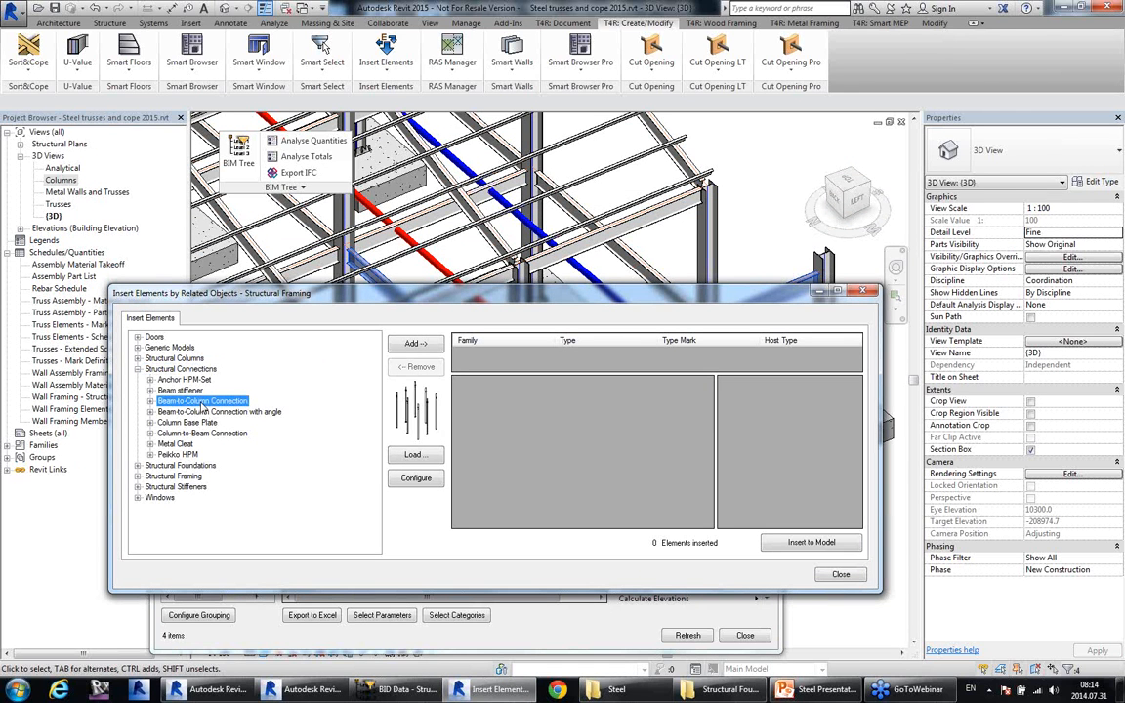
double_click(199, 402)
left_click(197, 414)
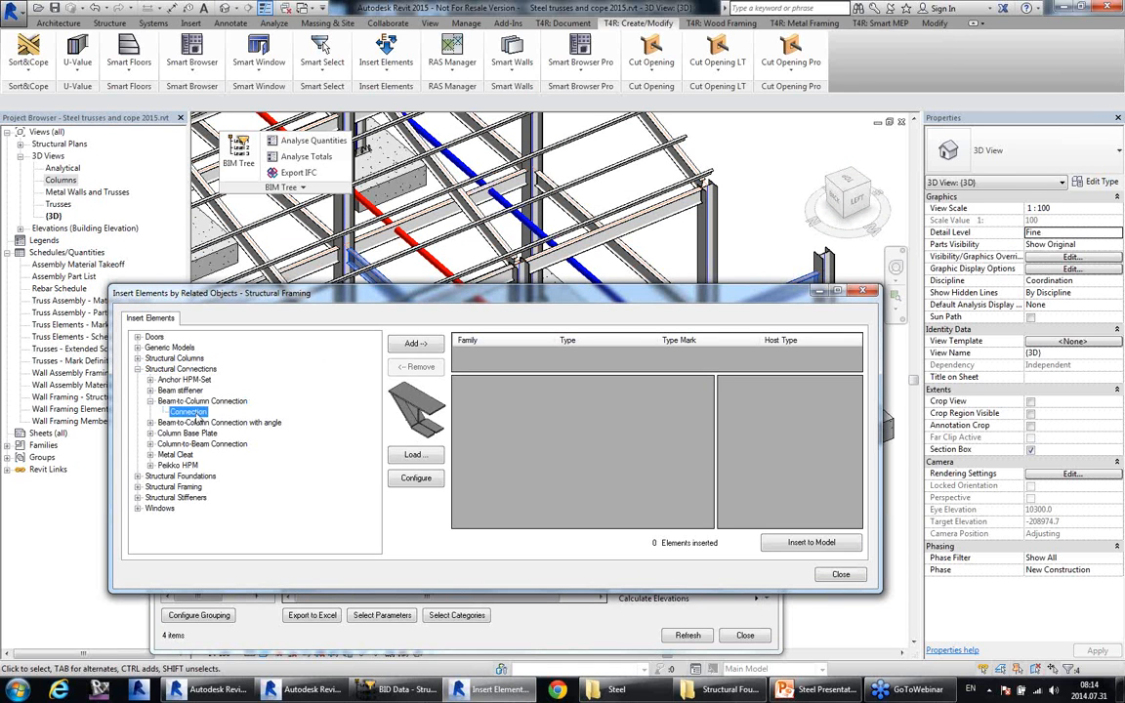
left_click(414, 343)
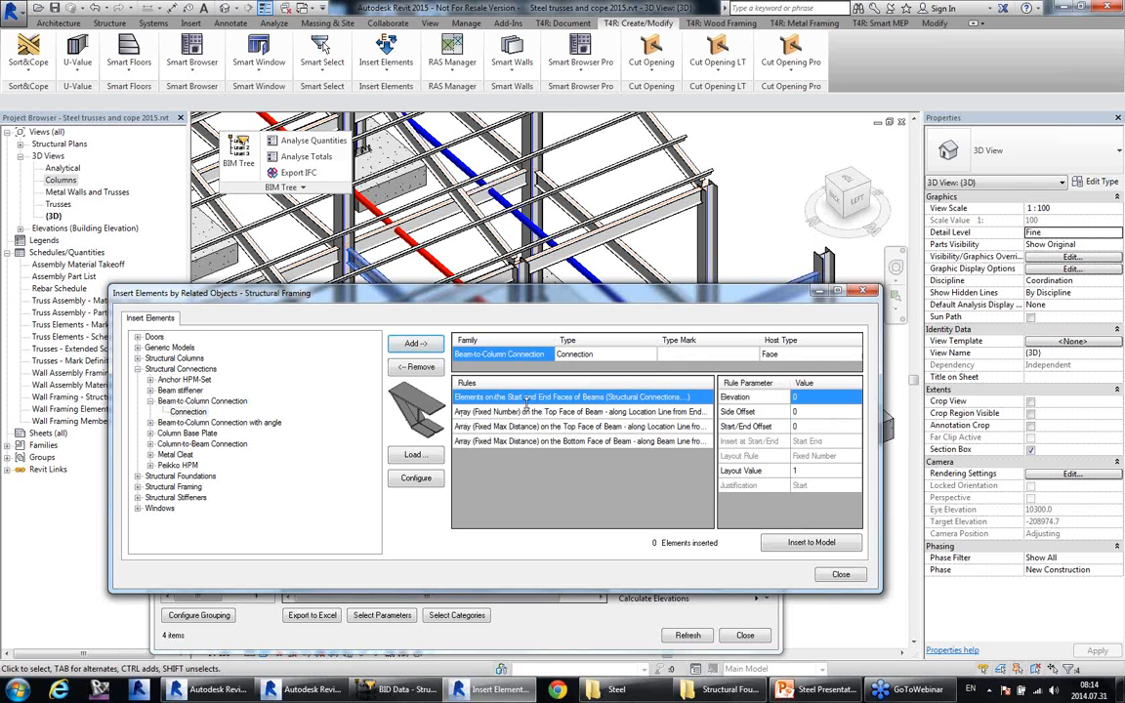
left_click(795, 541)
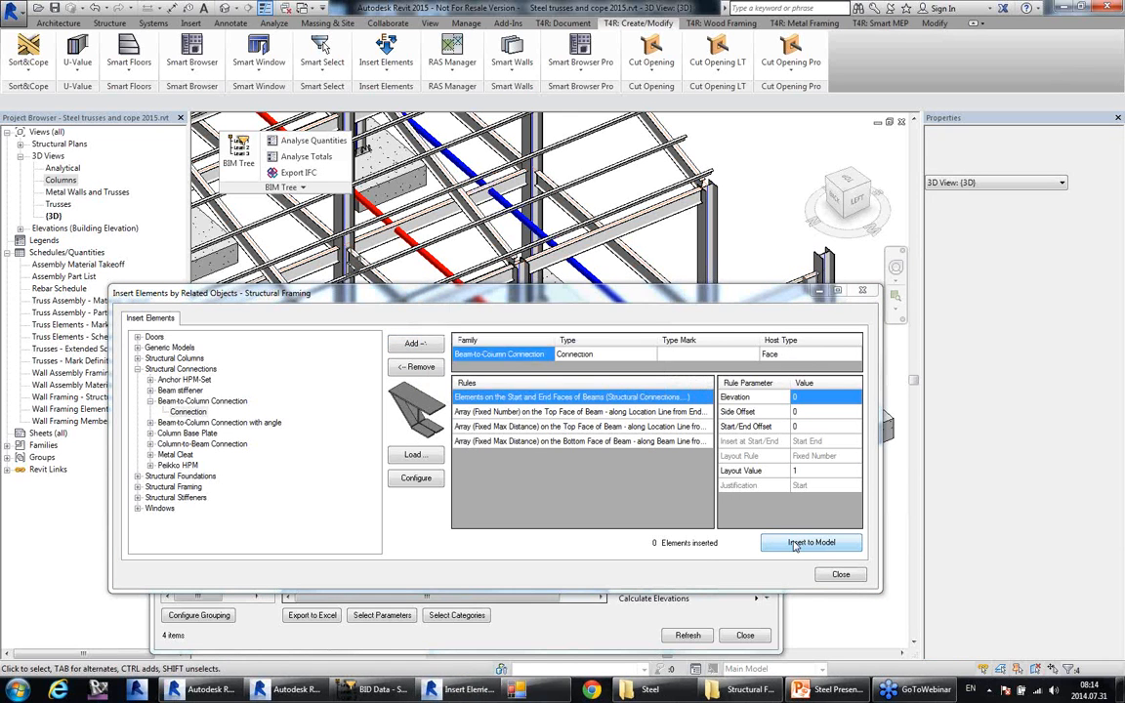
left_click(841, 575)
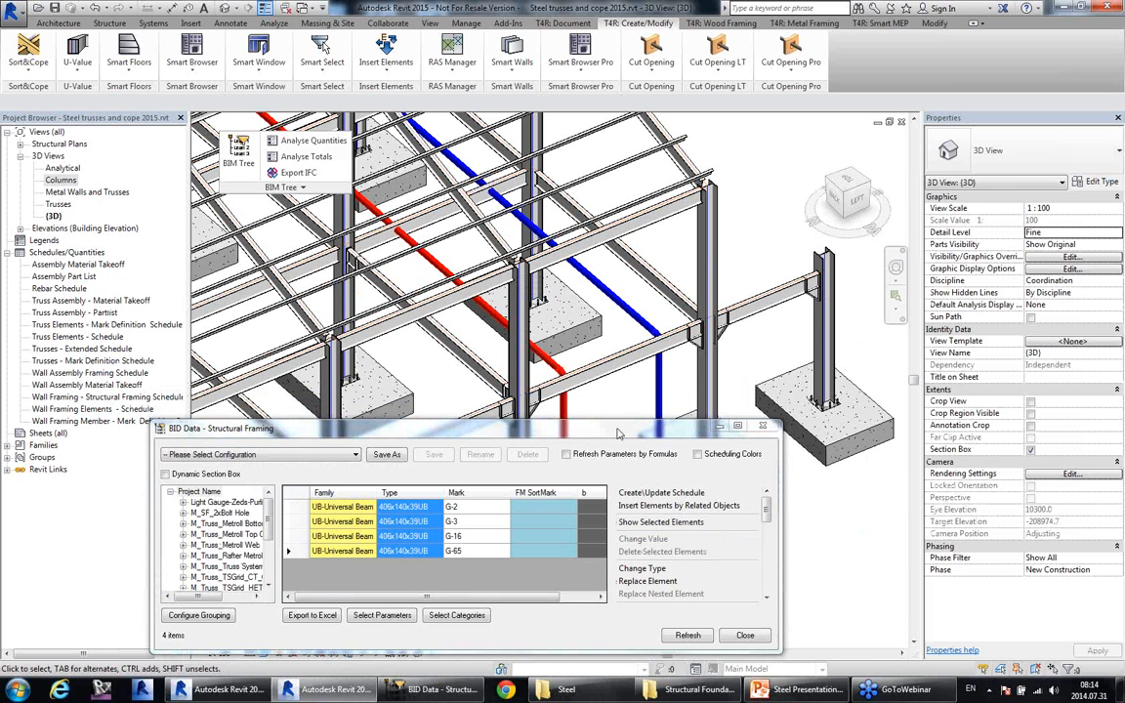
Close the beam list and examine the properties of one inserted beam-to-column connection.
left_click_drag(619, 428, 621, 476)
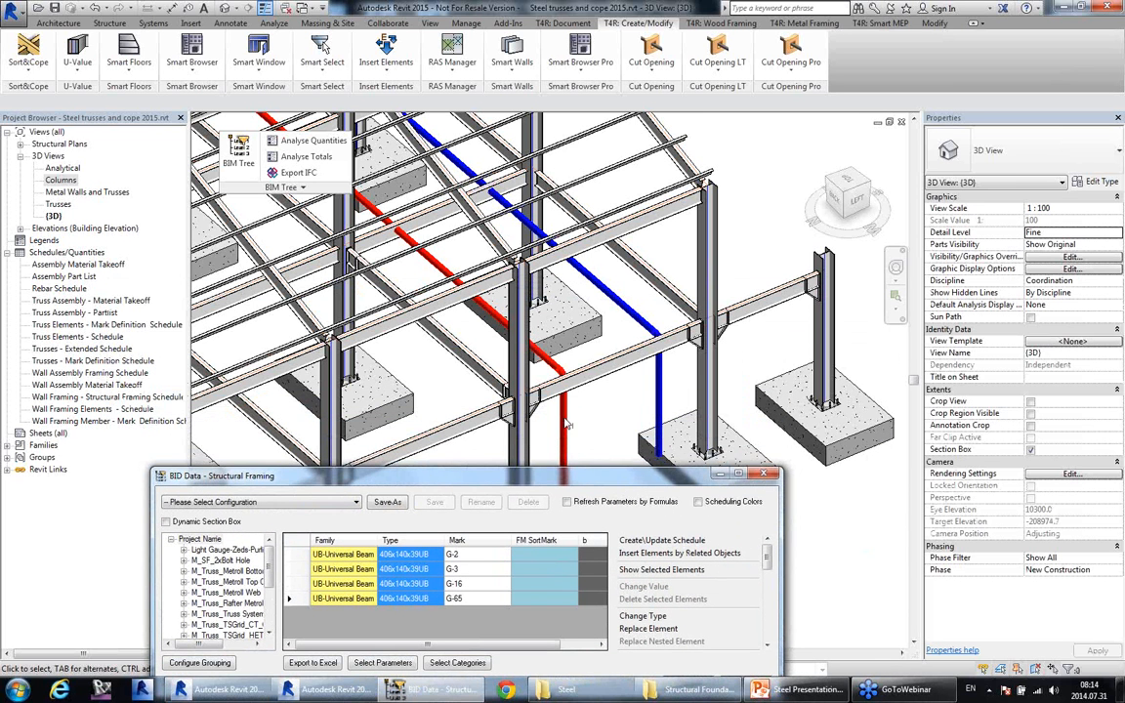
scroll(558, 444, "up", 3)
scroll(558, 444, "up", 2)
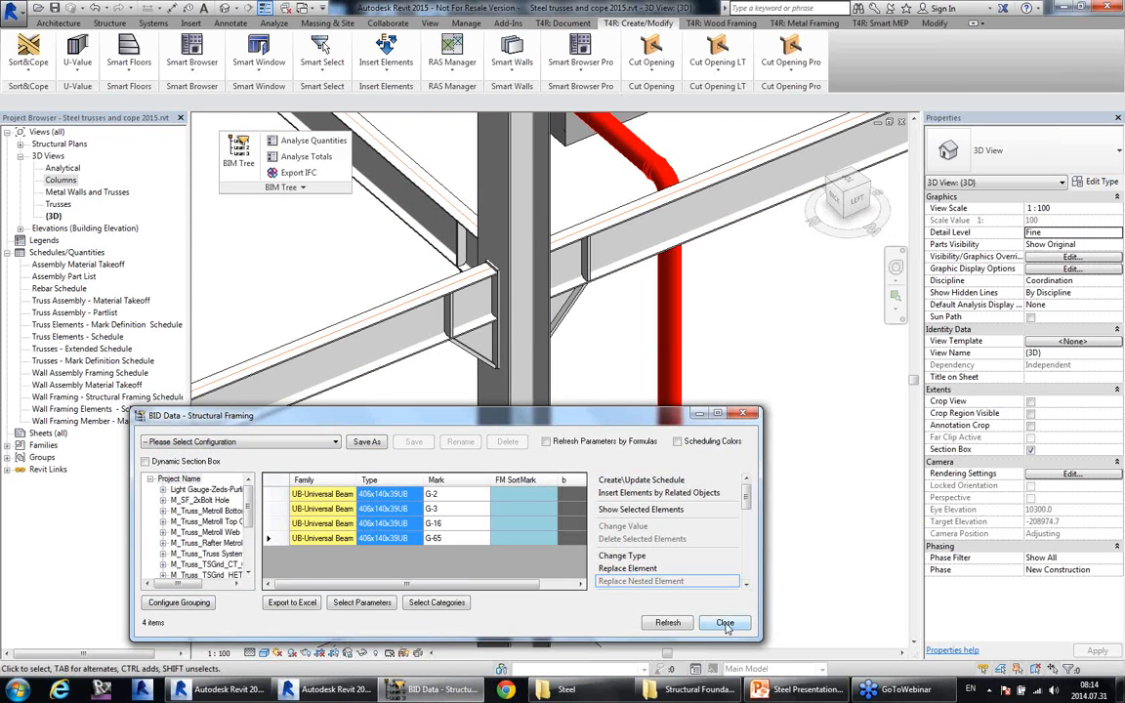
left_click(724, 622)
left_click(574, 305)
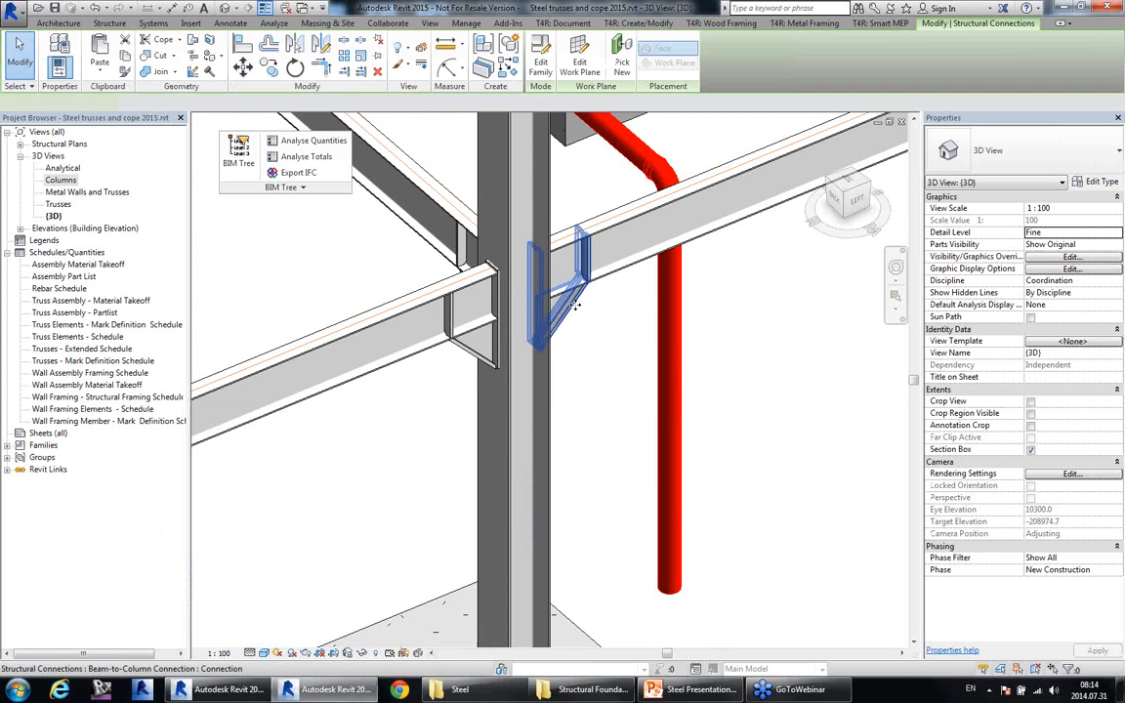
middle_click_drag(573, 295, 569, 459)
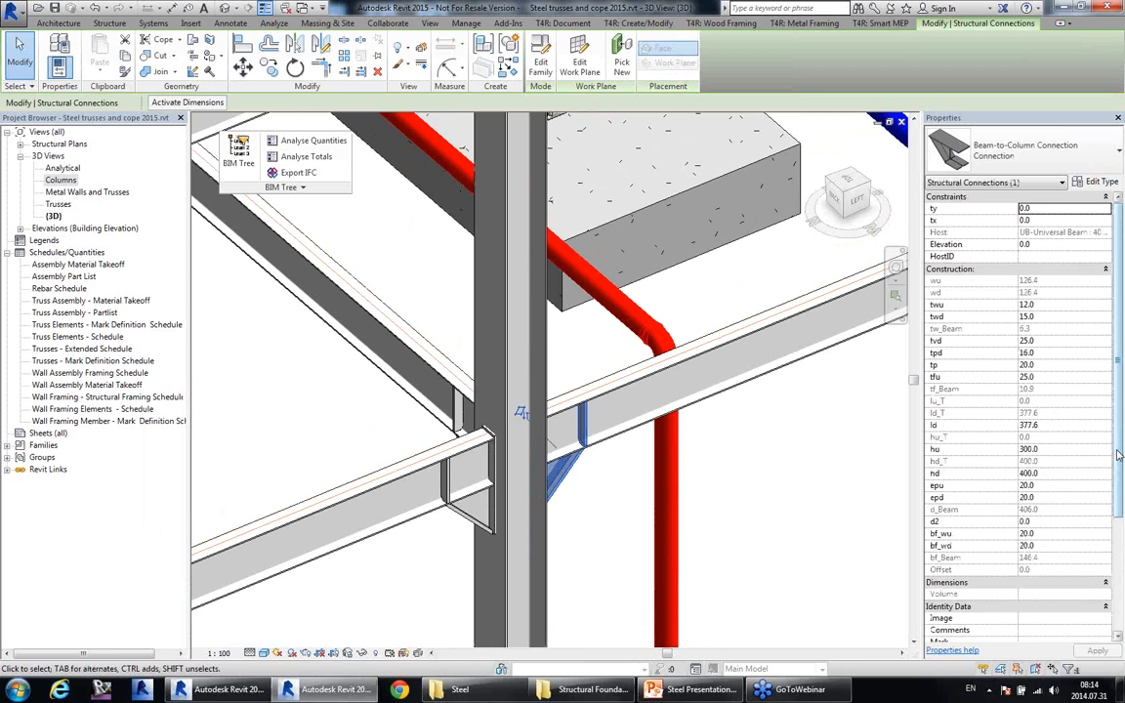
scroll(1062, 571, "down", 4)
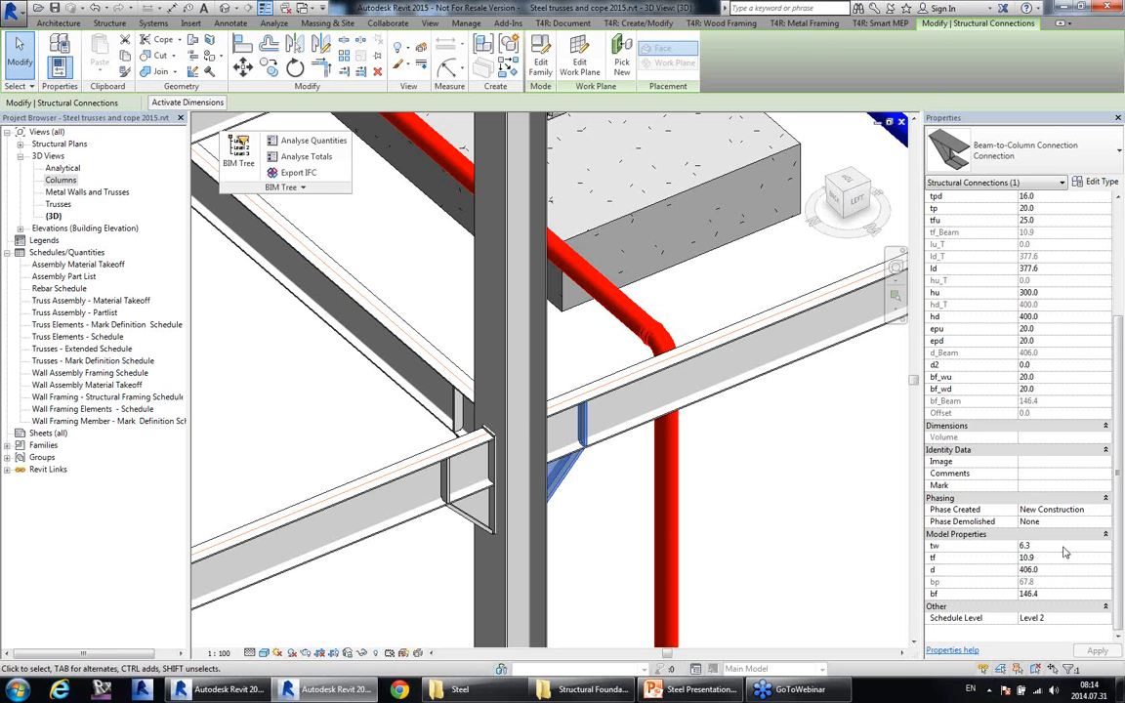
left_click(799, 487)
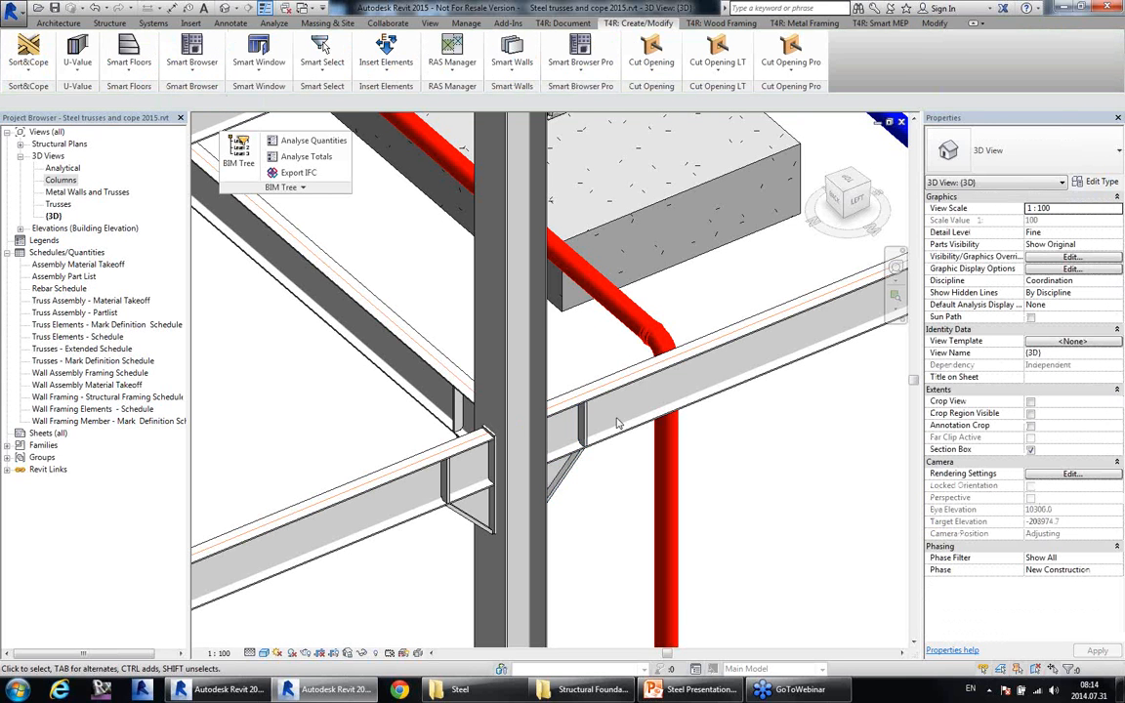
Select three 406x140x39UB girders meeting near the middle column plus one inclined roof beam, and list them in the BIM Tree.
scroll(617, 421, "down", 5)
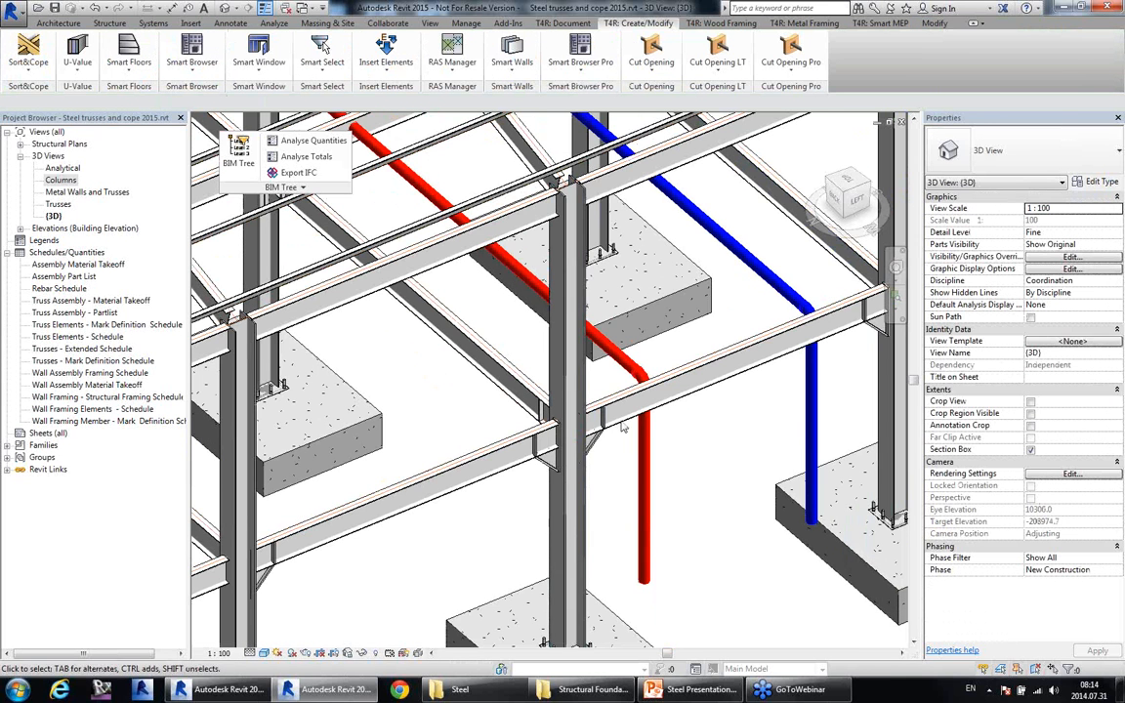
scroll(622, 427, "down", 3)
middle_click_drag(632, 433, 622, 477)
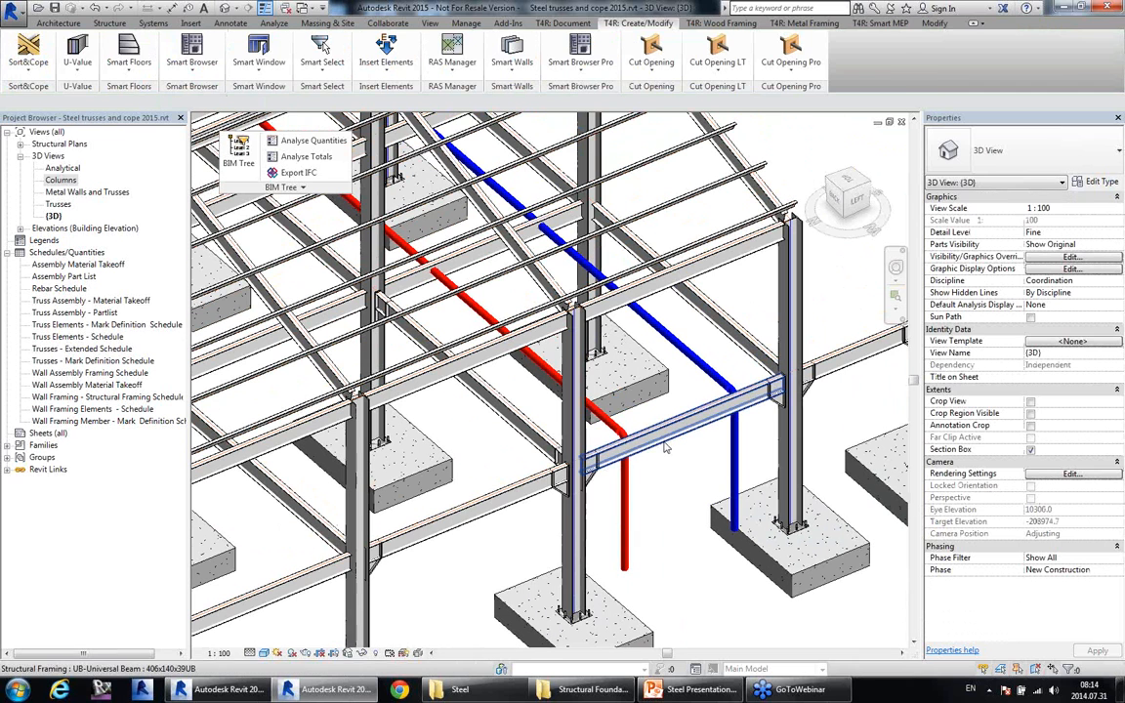
left_click(664, 442)
left_click(518, 490, "ctrl")
left_click(522, 435, "ctrl")
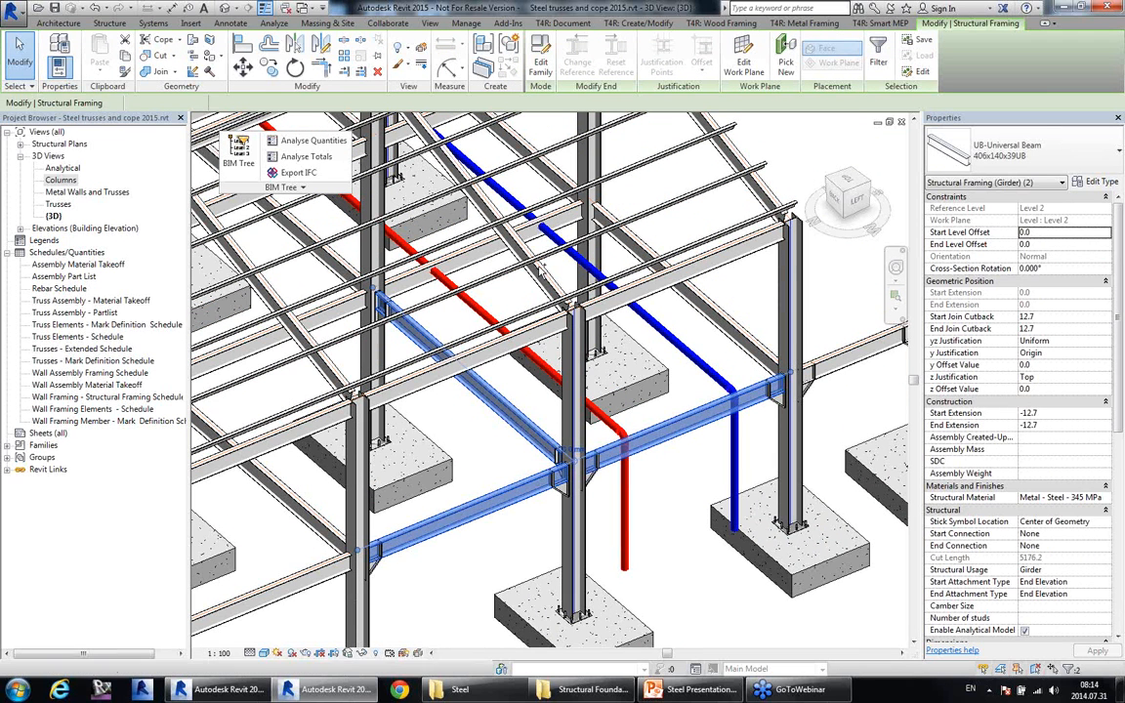
left_click(539, 270, "ctrl")
left_click(242, 161)
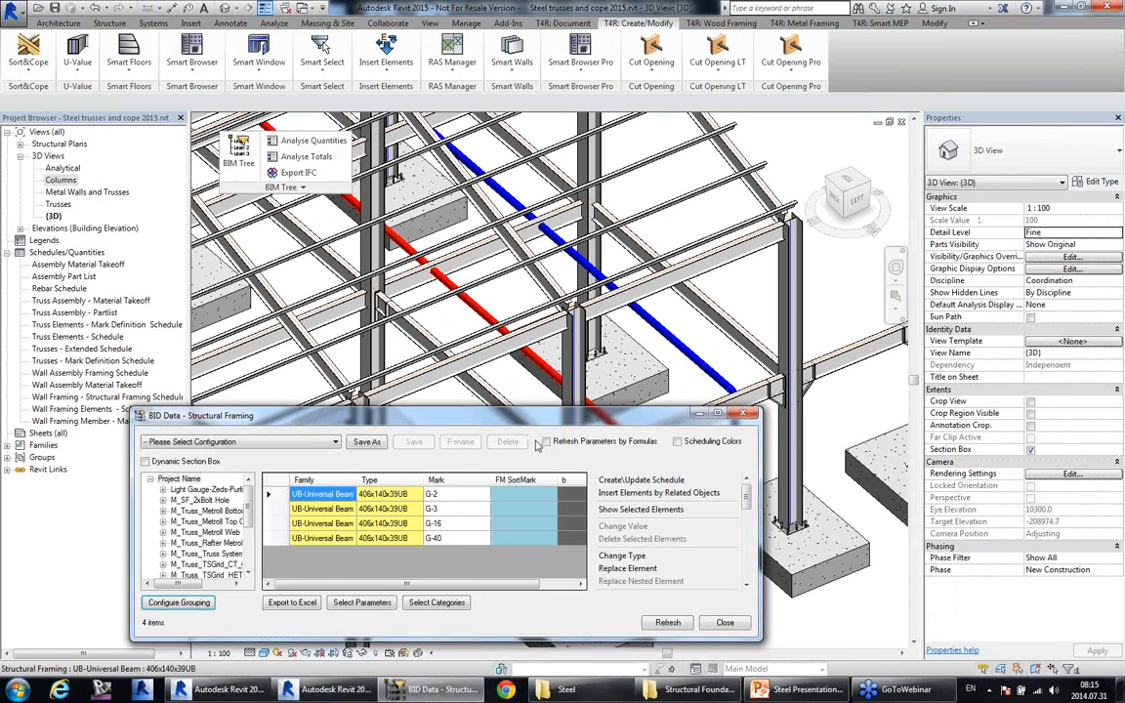
Open Insert Elements by Related Objects for all four listed beams and add the 10 mm Beam stiffener.
left_click_drag(523, 416, 533, 395)
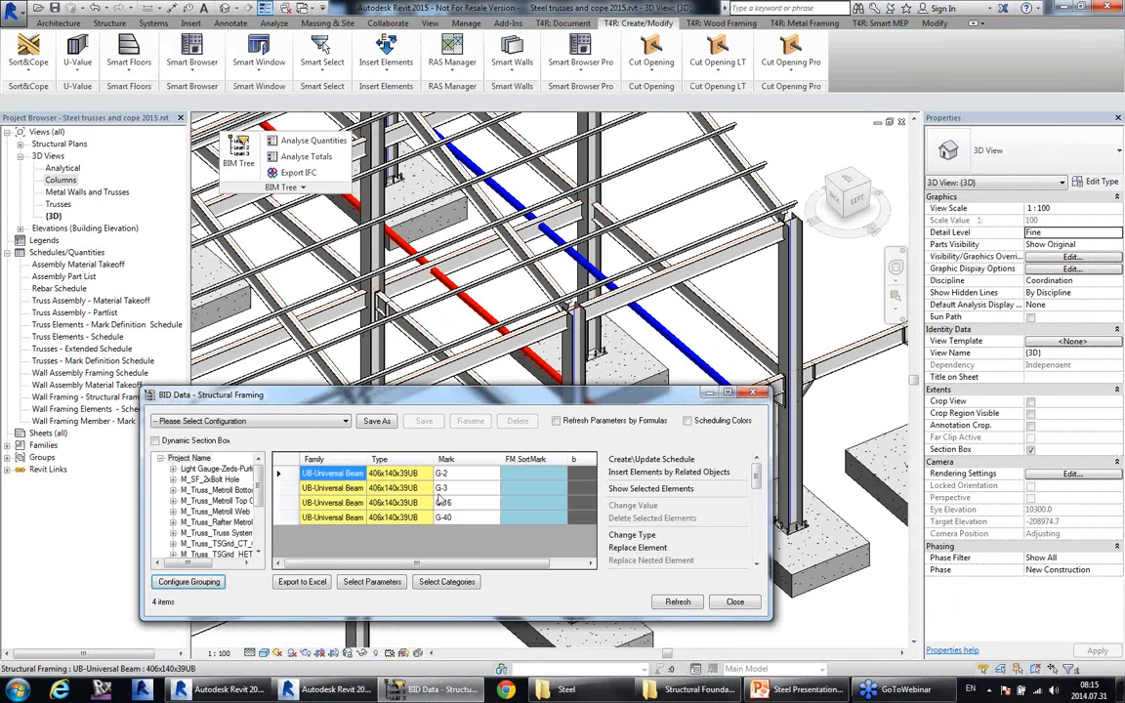
left_click_drag(402, 473, 410, 518)
left_click(667, 472)
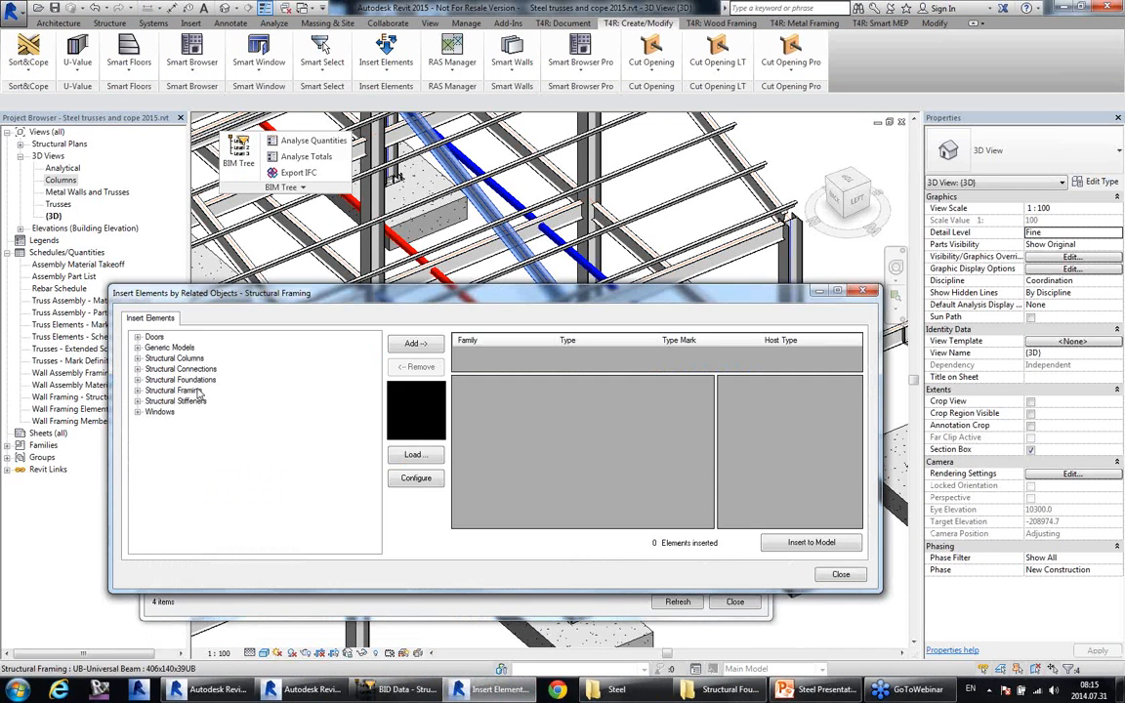
double_click(180, 369)
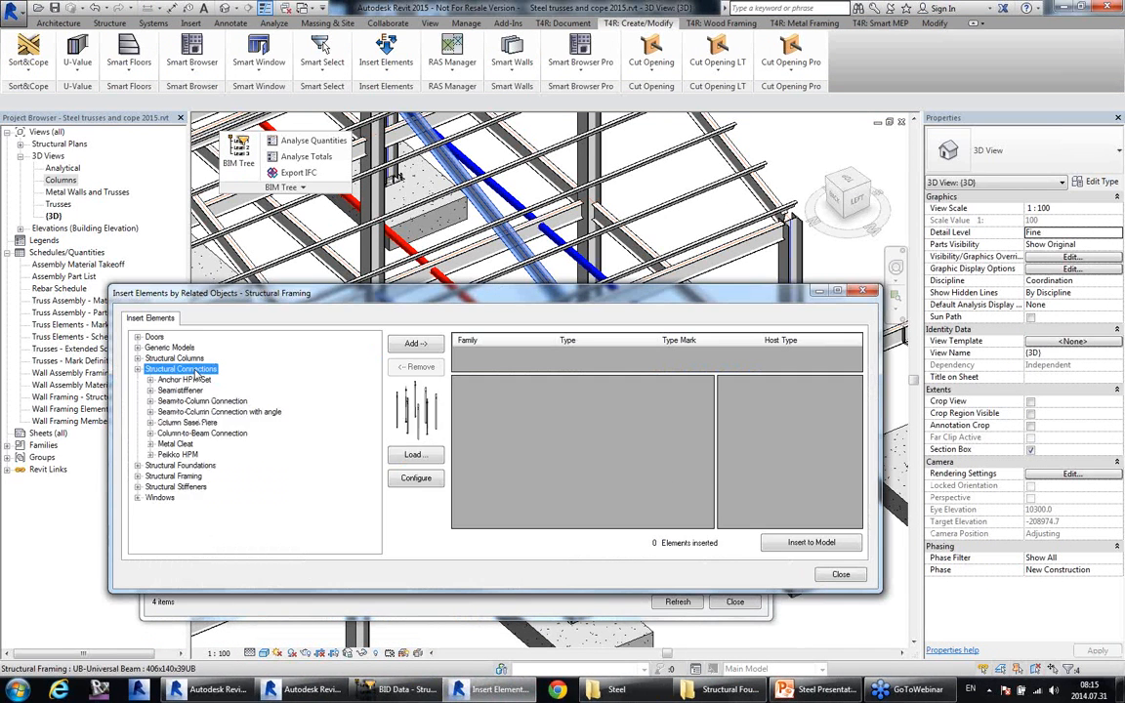
left_click(182, 391)
double_click(188, 392)
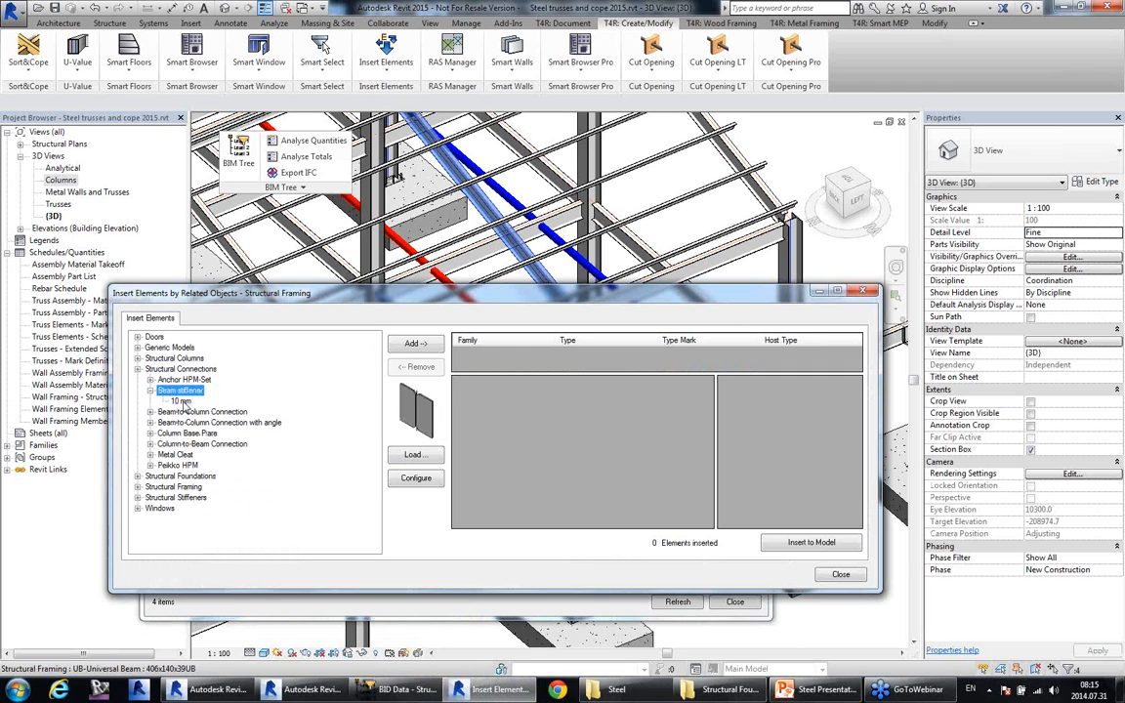
left_click(182, 403)
left_click(428, 347)
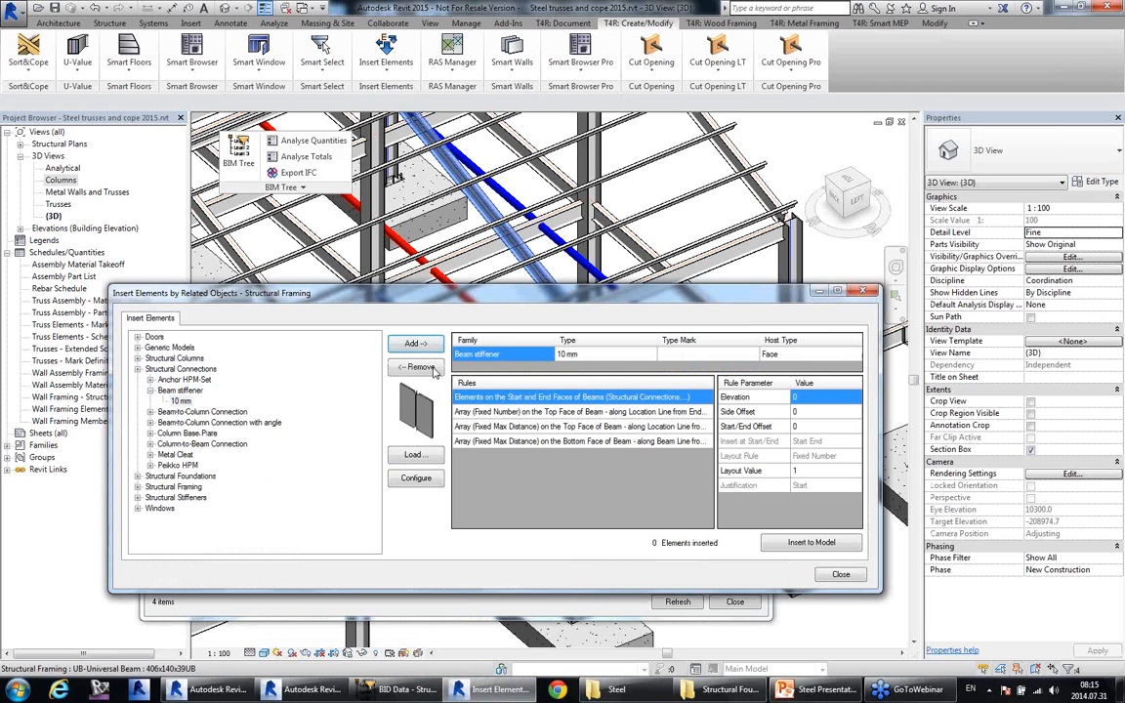
Insert the 10 mm beam stiffeners with the bottom-face Fixed Max Distance array rule, start/end offset -800 and layout value 600, and close the dialogs.
left_click(576, 441)
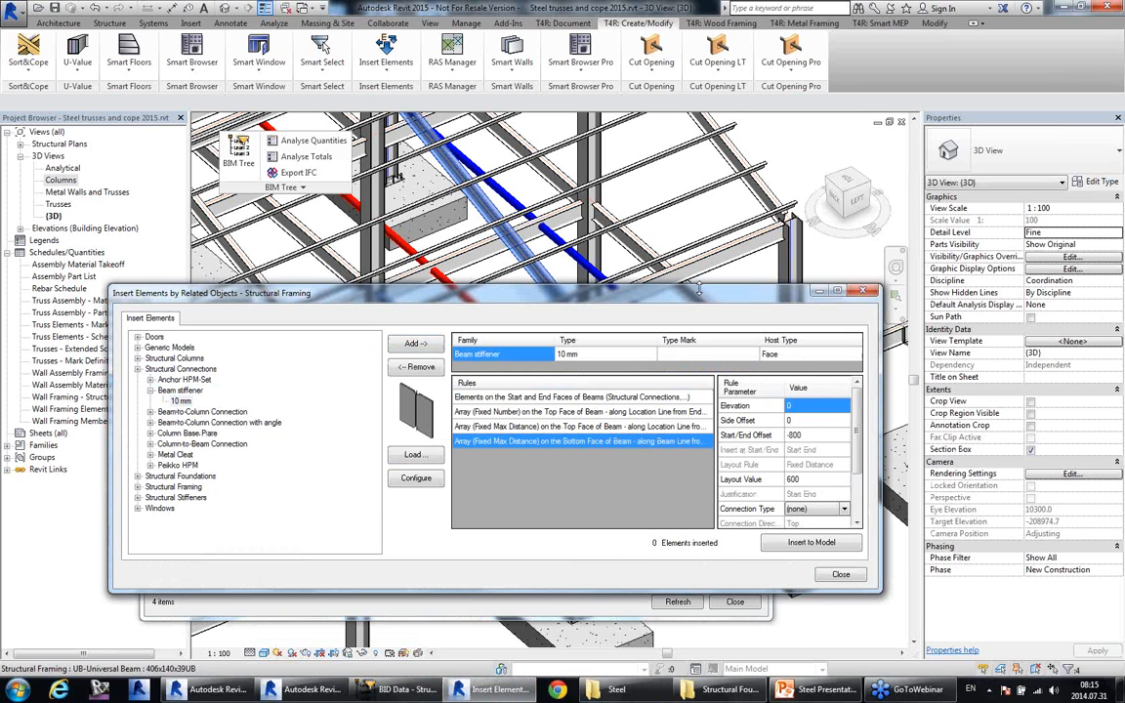
left_click_drag(699, 288, 699, 226)
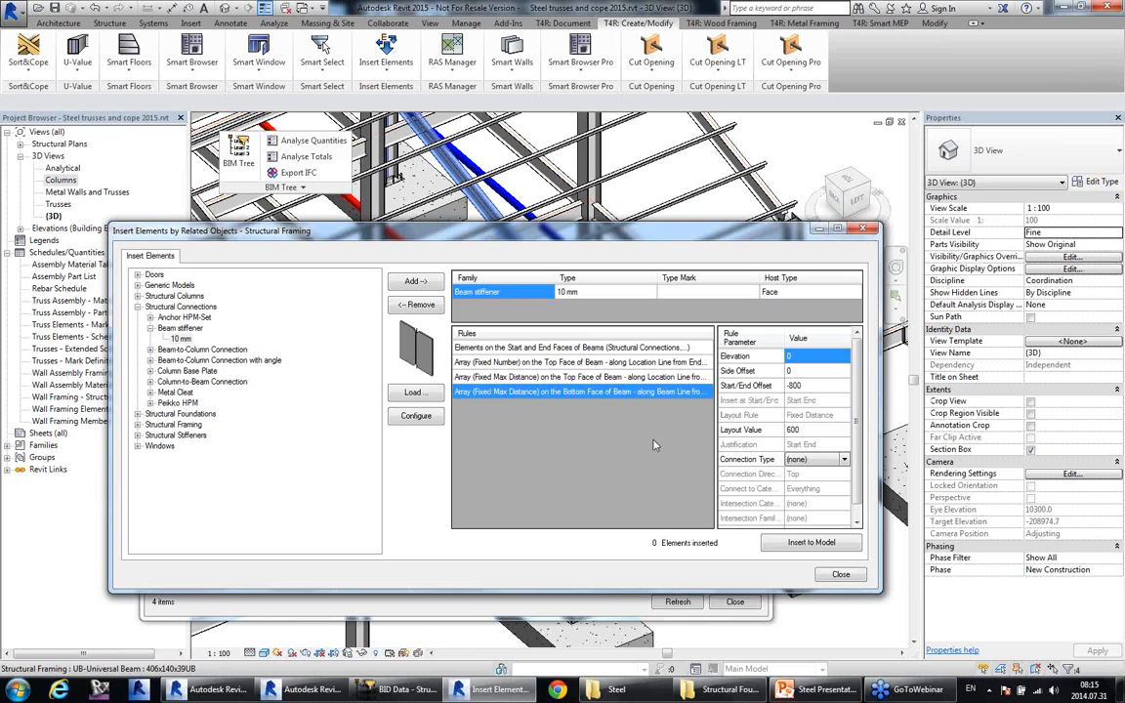
left_click(825, 387)
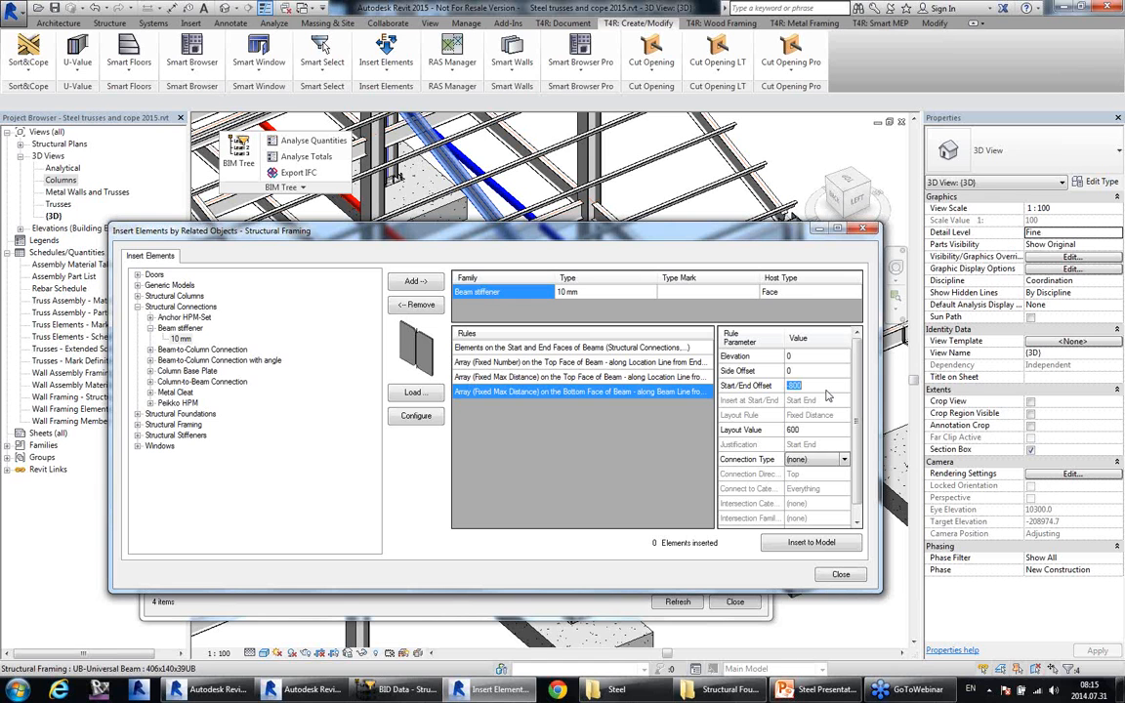
left_click(815, 430)
left_click(790, 544)
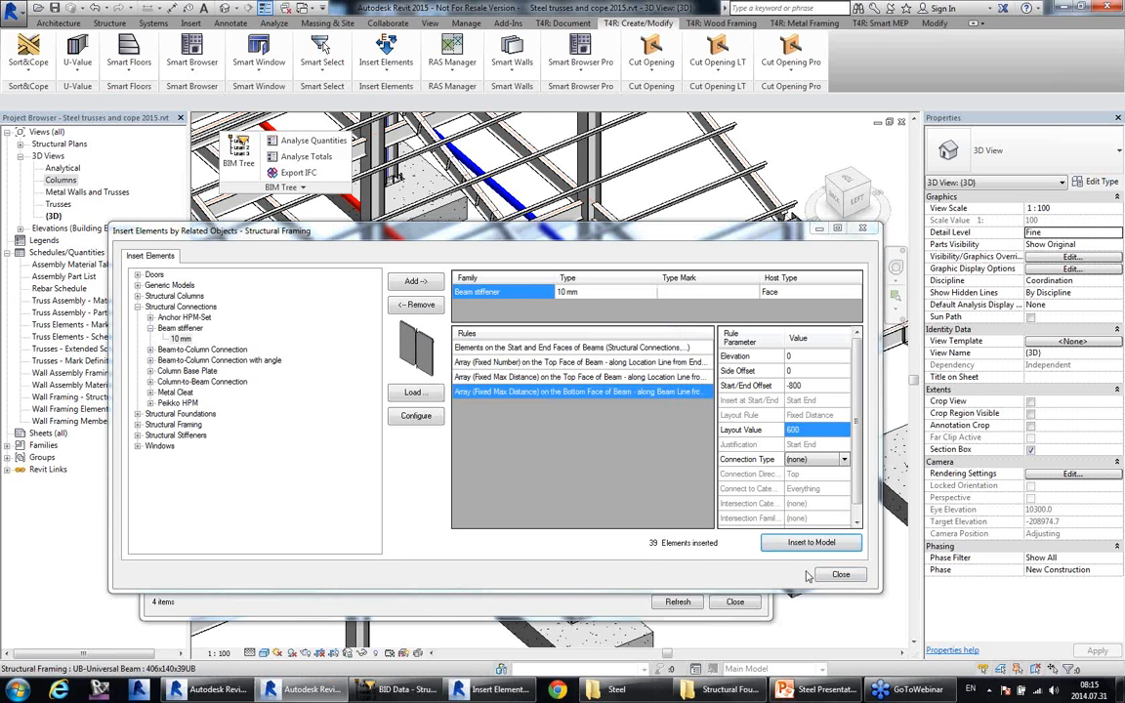
left_click(840, 575)
left_click(1024, 602)
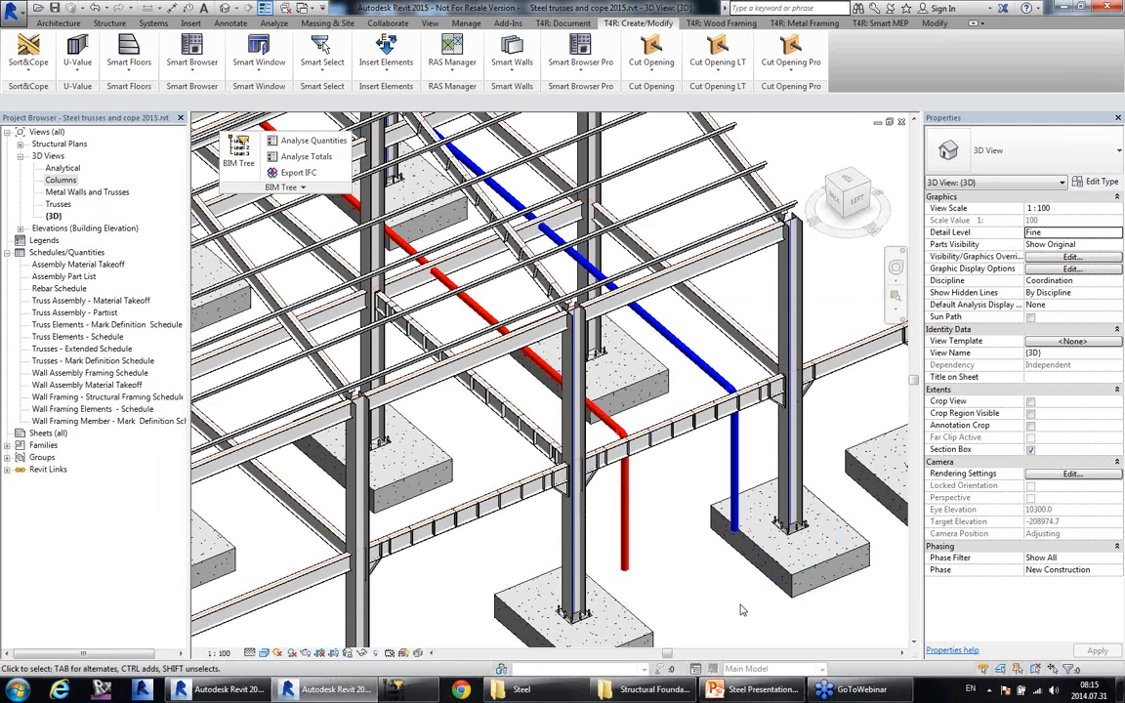
Inspect the inserted stiffeners along the girders and the inclined roof beam, including one stiffener's properties.
scroll(689, 472, "up", 5)
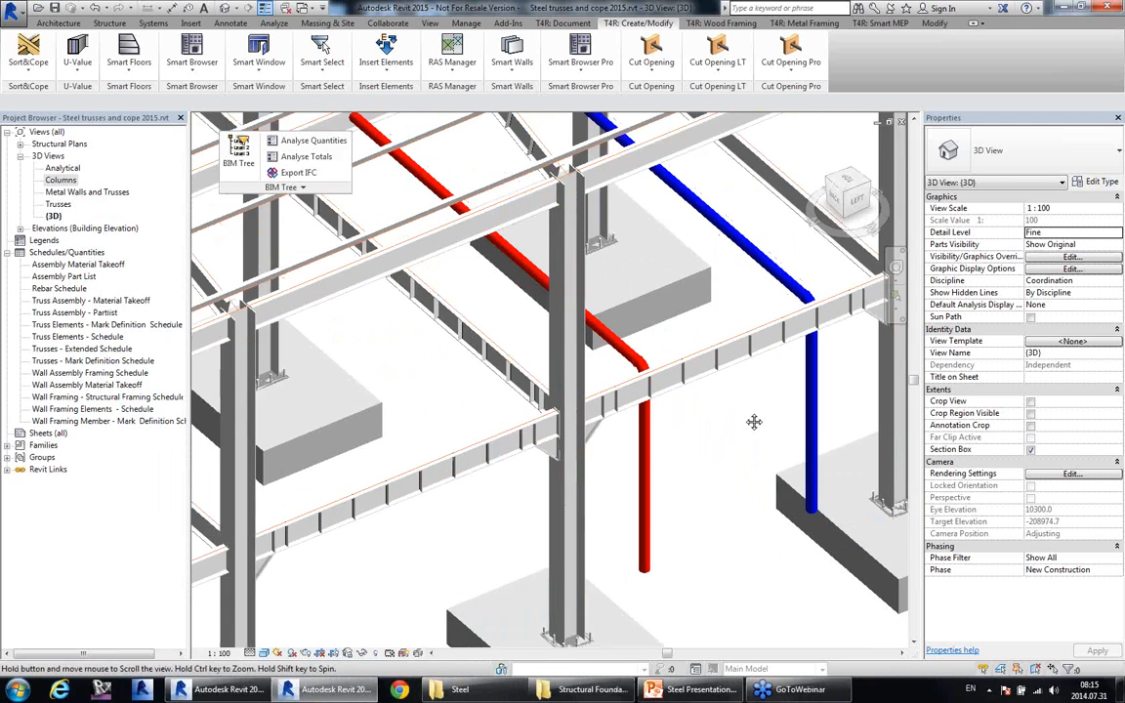
left_click(697, 366)
scroll(697, 366, "up", 5)
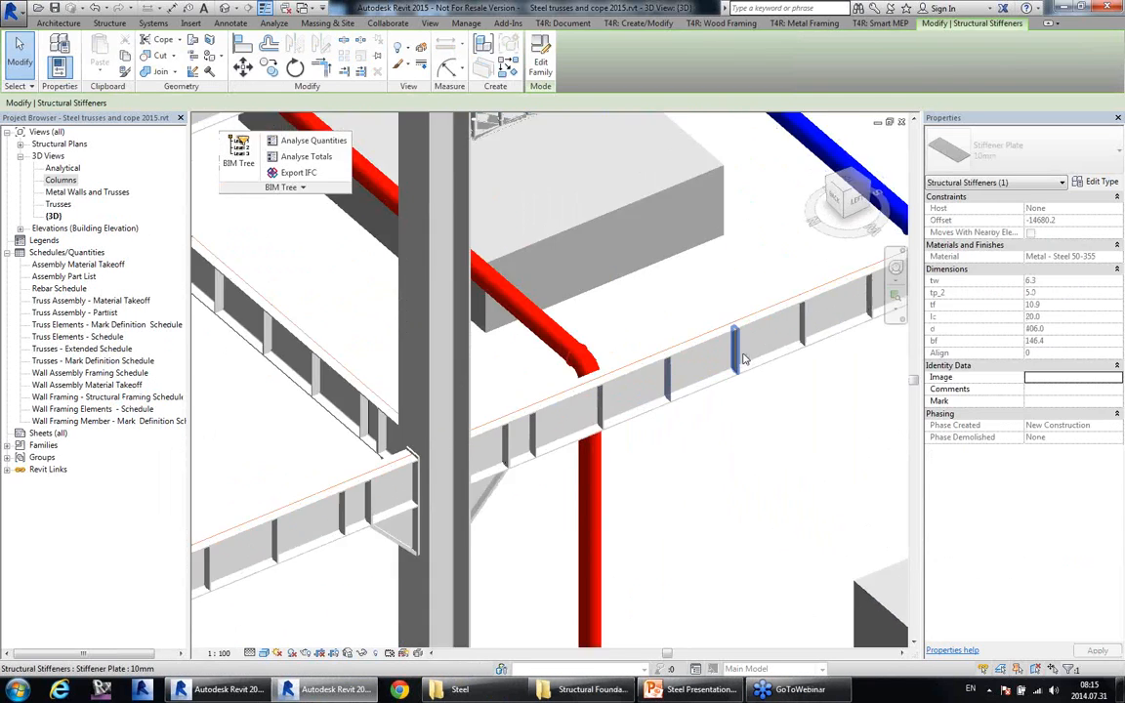
middle_click_drag(767, 444, 798, 467, "shift")
scroll(830, 439, "down", 1)
scroll(815, 439, "down", 1)
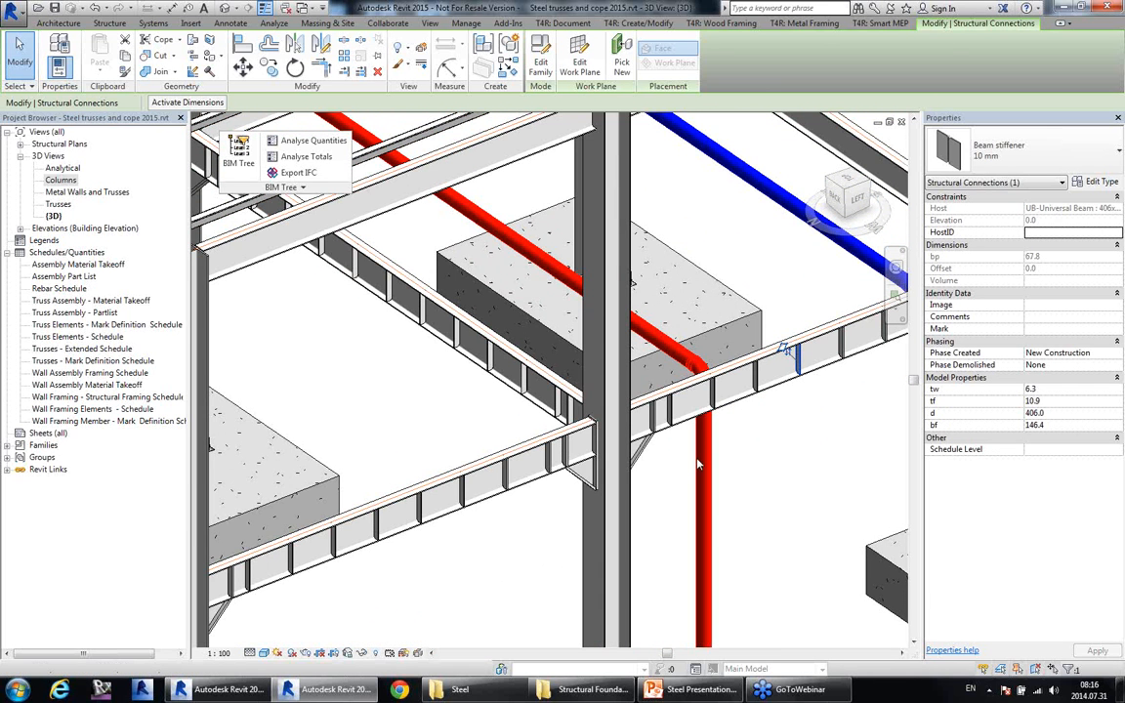
scroll(692, 467, "down", 2)
middle_click_drag(702, 363, 726, 433)
mouse_move(617, 345)
middle_mouse_down("shift")
mouse_move(659, 313)
mouse_move(672, 346)
mouse_move(610, 364)
mouse_move(733, 343)
mouse_move(746, 430)
middle_mouse_up("shift")
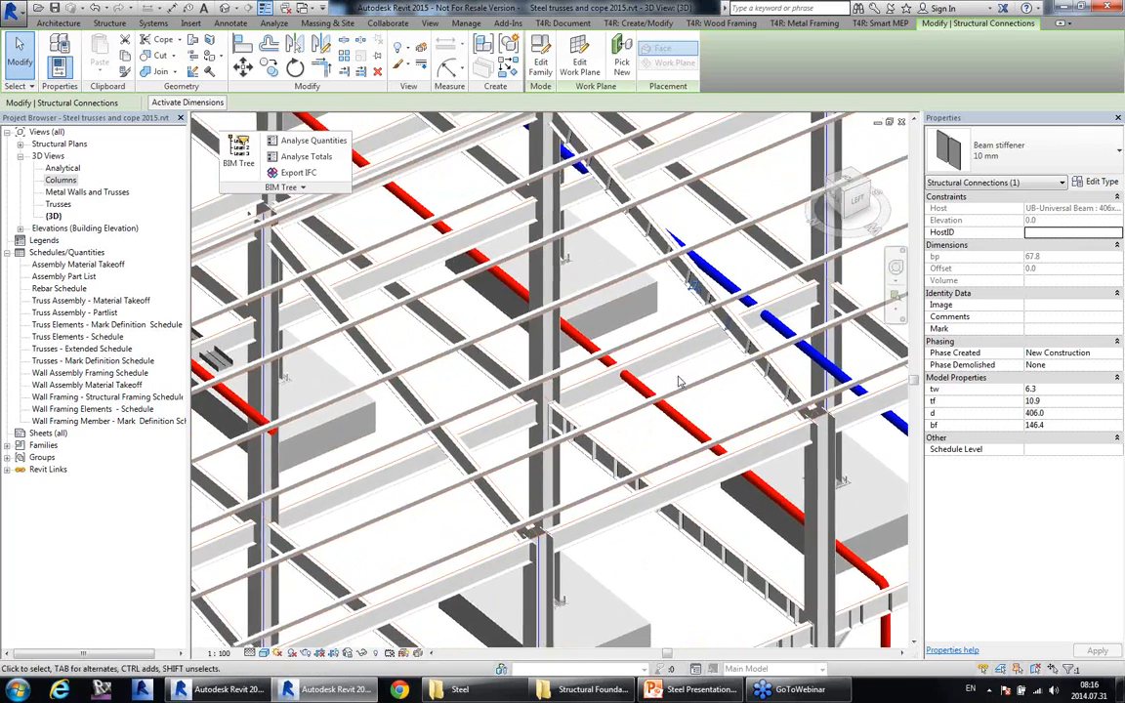
Select the unstiffened inclined 406x140x39UB roof beam under the purlins and list it in the BIM Tree.
middle_click_drag(600, 423, 758, 402)
left_click(619, 420)
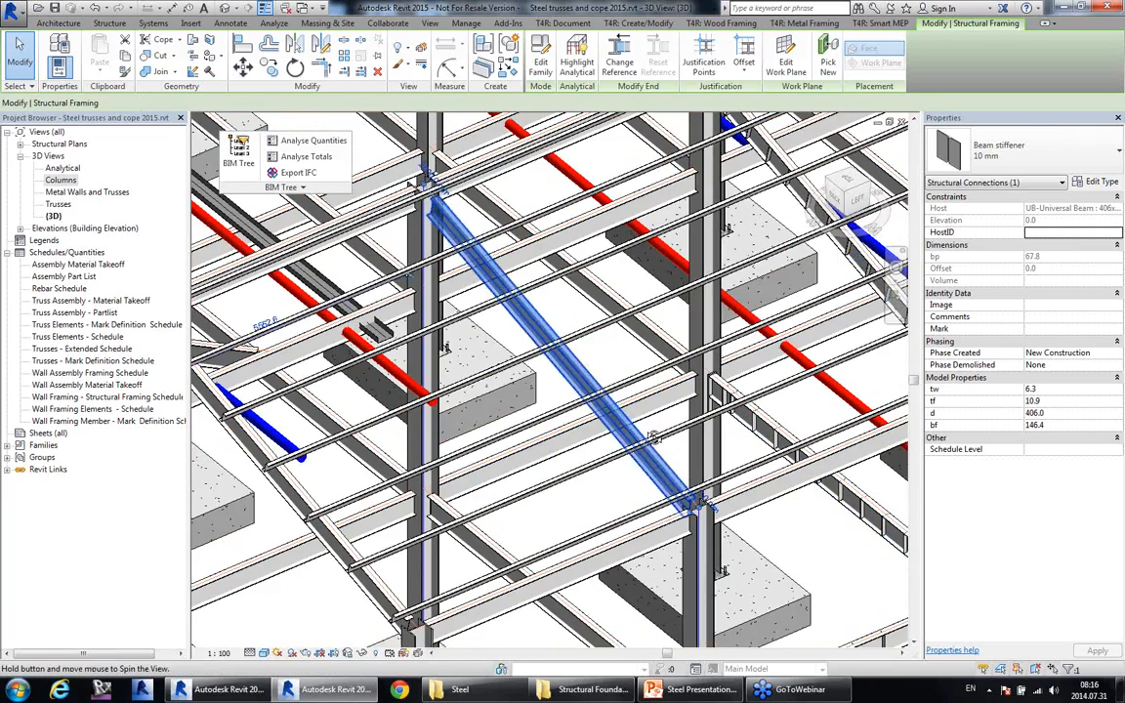
mouse_move(619, 419)
middle_mouse_down("shift")
mouse_move(671, 398)
mouse_move(656, 387)
middle_mouse_up("shift")
scroll(627, 359, "up", 2)
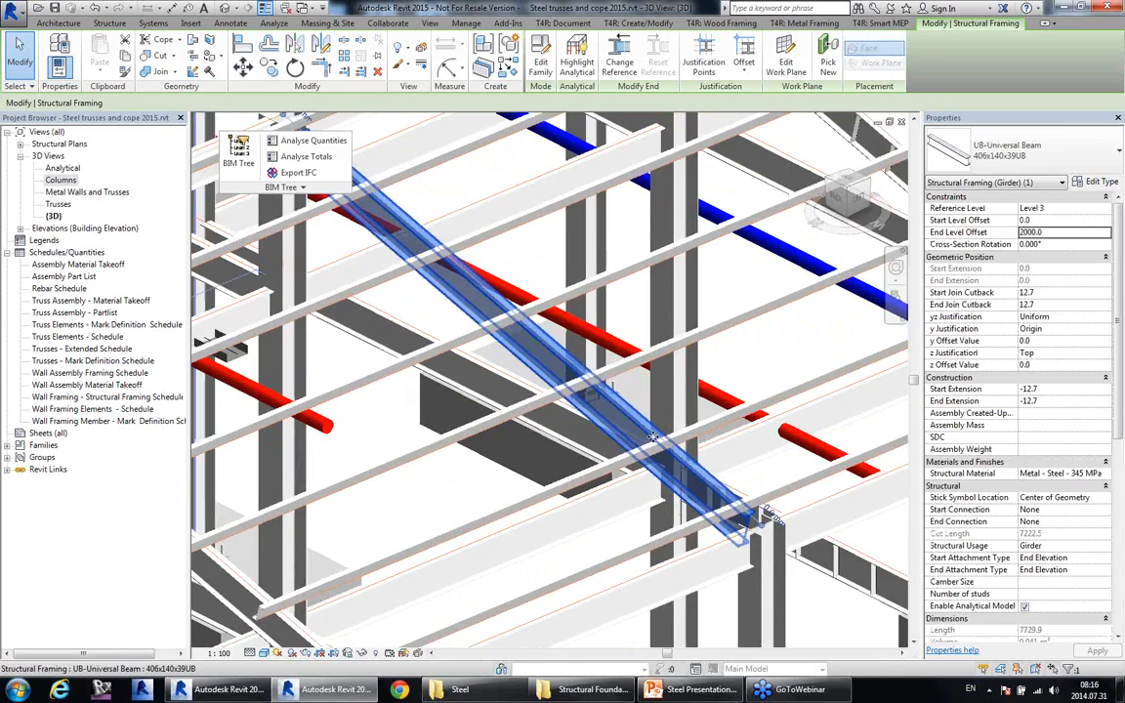
scroll(626, 465, "down", 2)
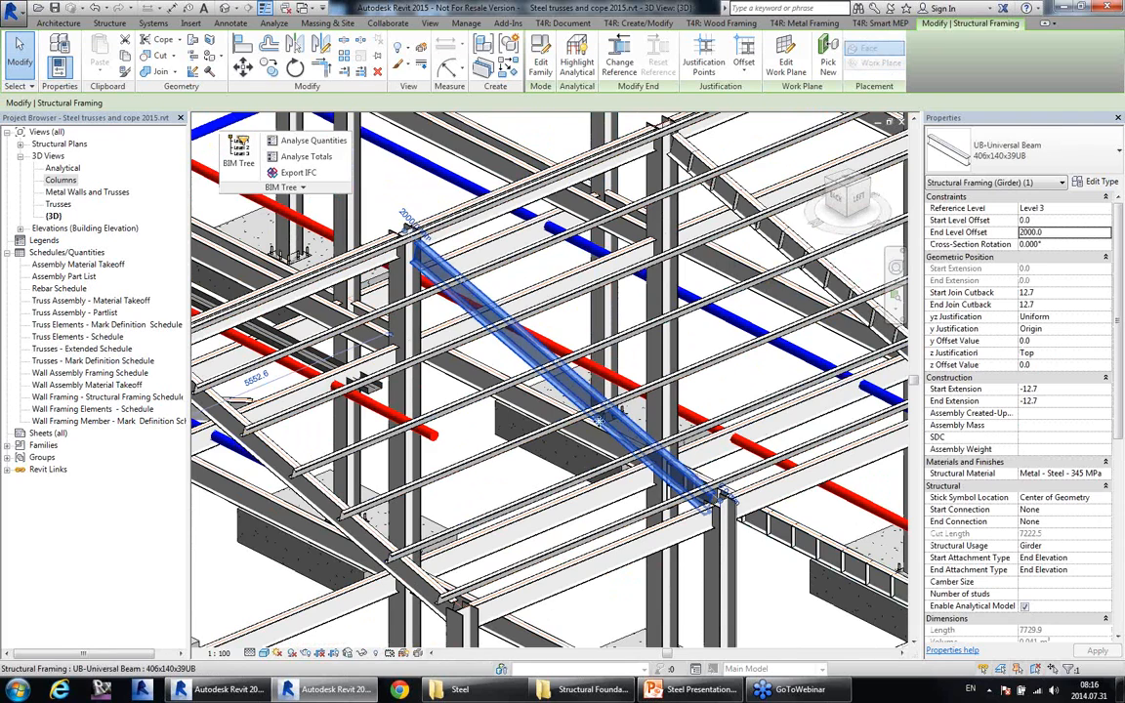
middle_click_drag(630, 425, 637, 438, "shift")
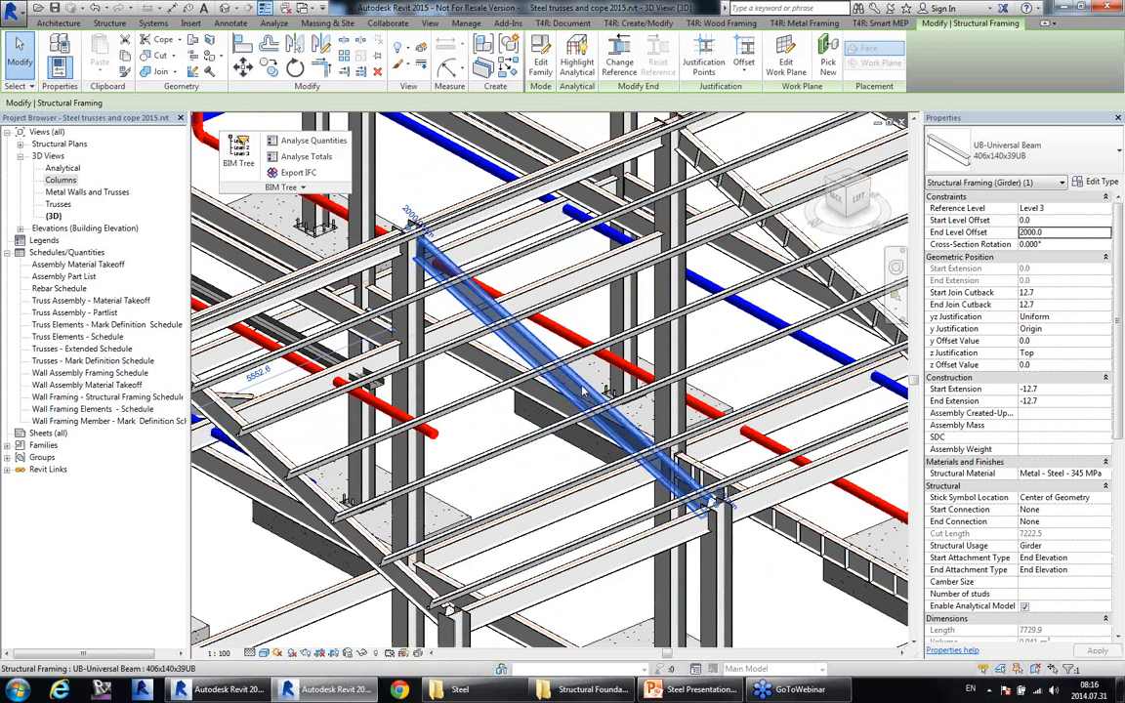
left_click(239, 150)
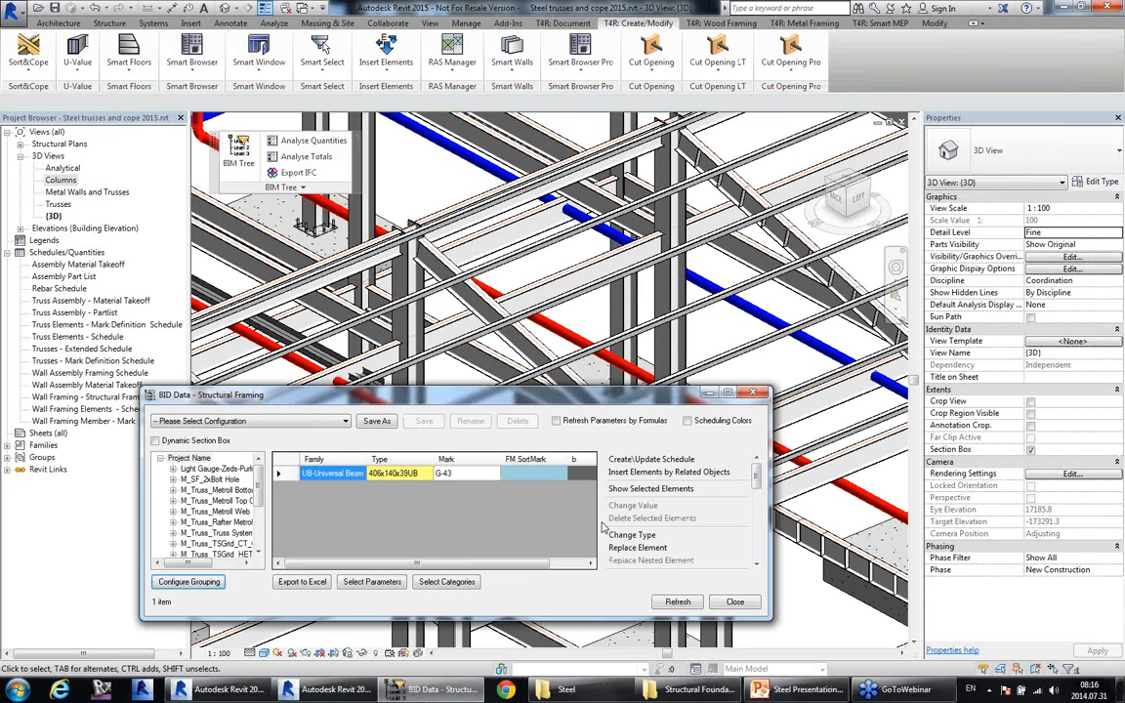
left_click_drag(552, 394, 590, 436)
left_click(822, 618)
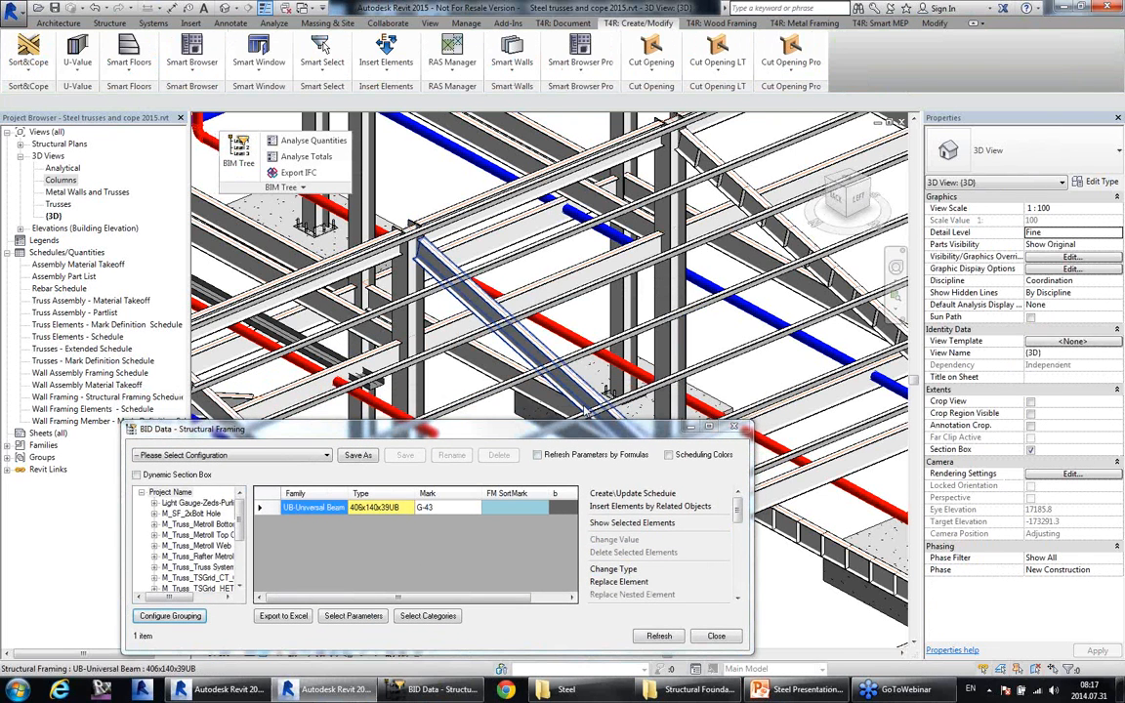
scroll(587, 401, "up", 2)
middle_click_drag(621, 325, 612, 276)
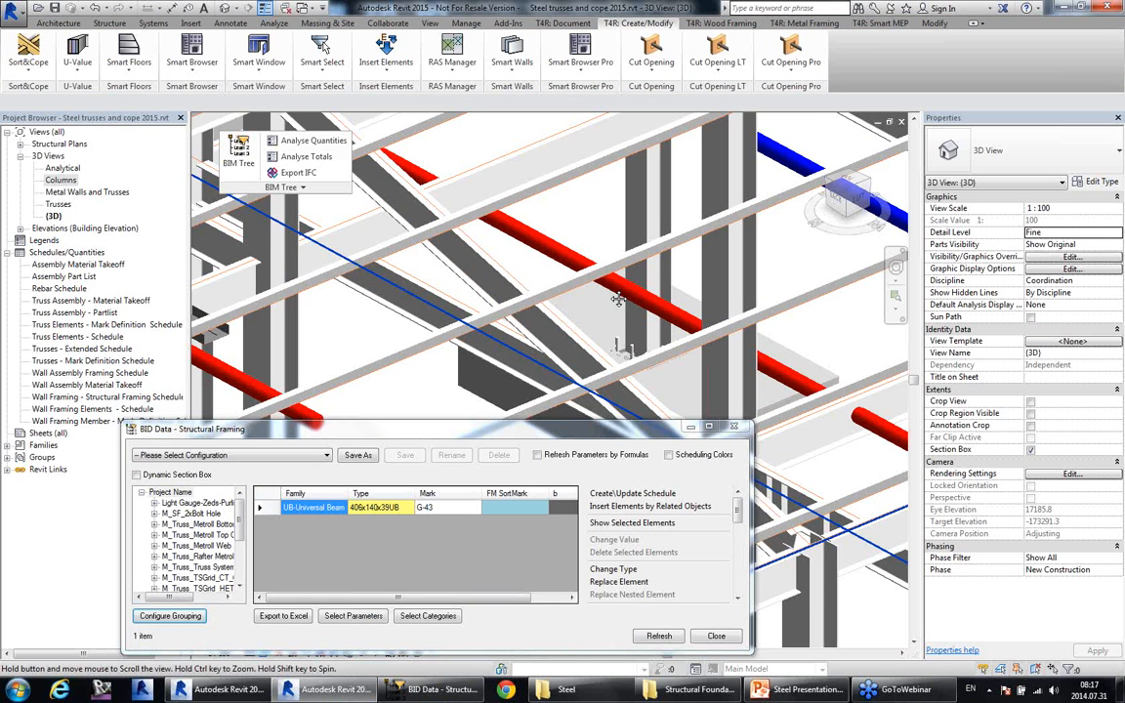
left_click_drag(469, 429, 473, 412)
left_click(332, 493)
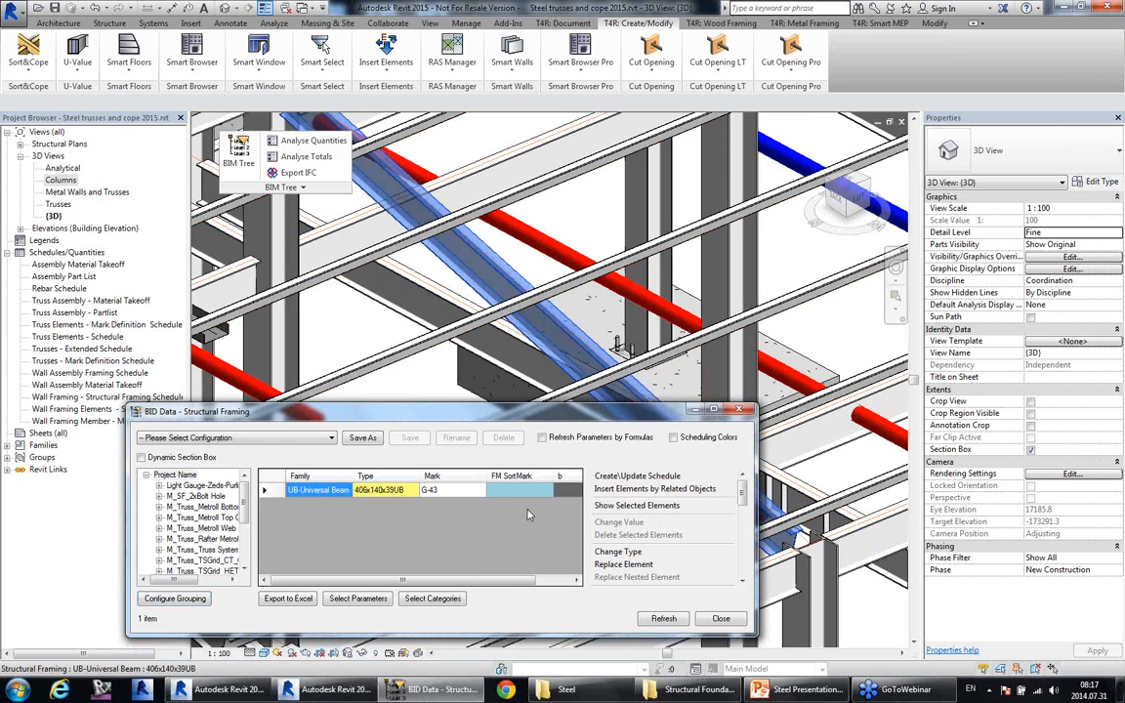
Open Insert Elements by Related Objects for the roof beam and add the Metal Cleat connection, type U368.
left_click(621, 490)
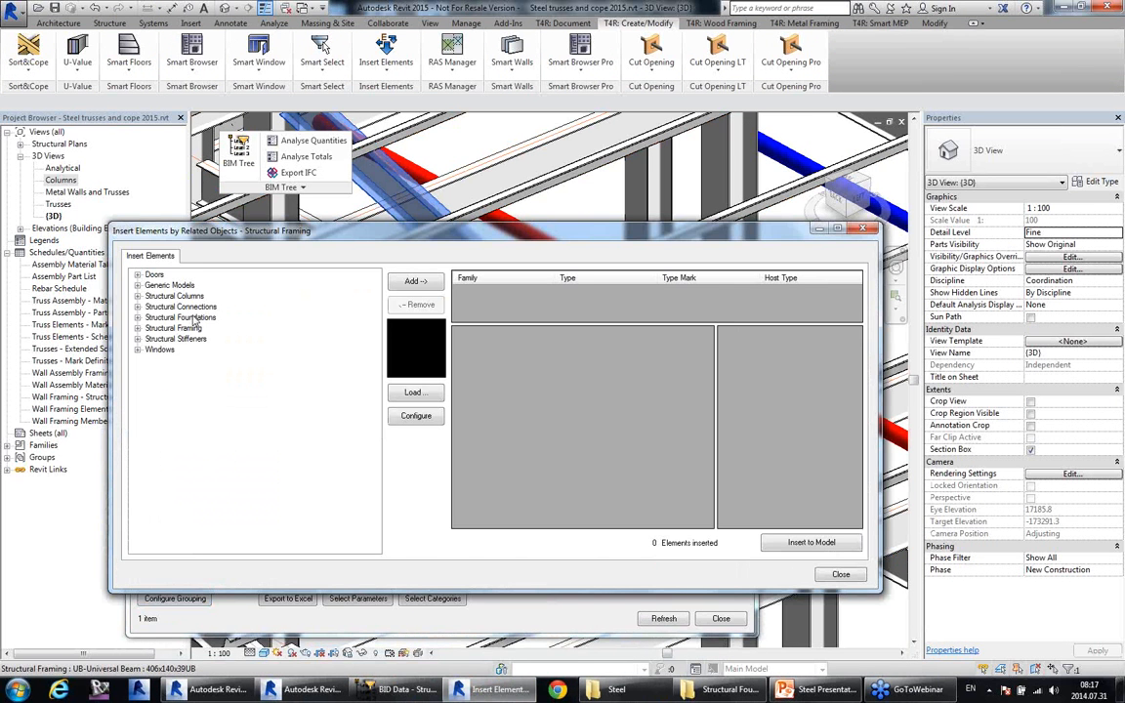
double_click(193, 309)
left_click(192, 339)
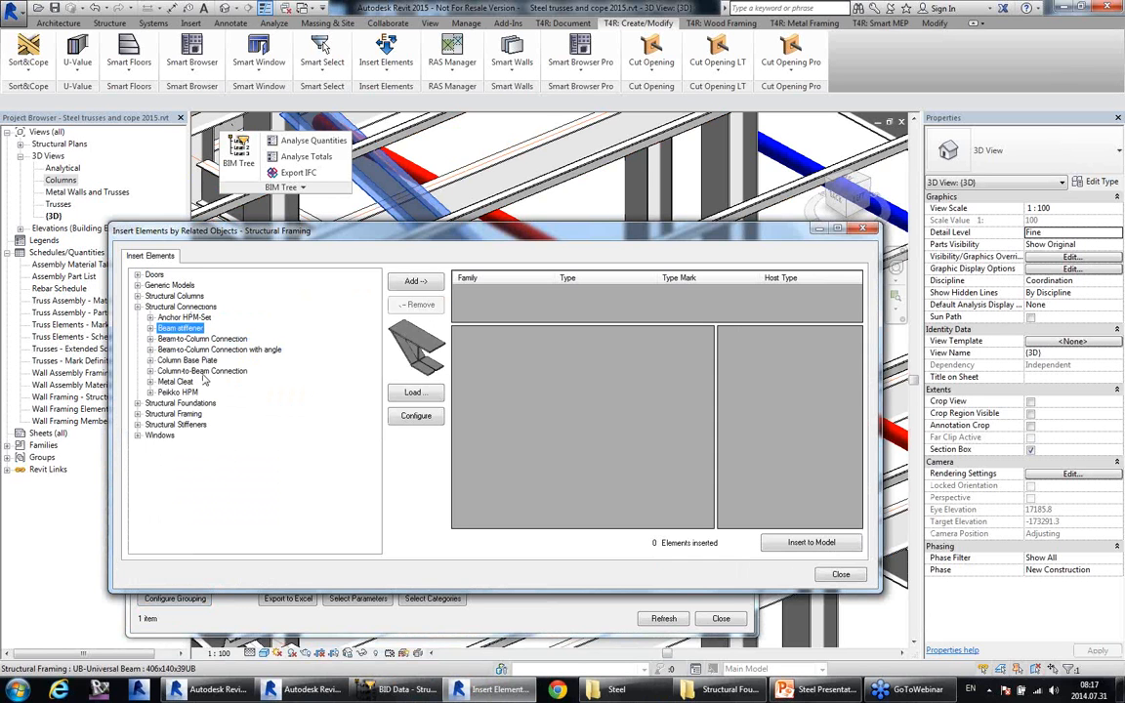
left_click(195, 371)
left_click(178, 381)
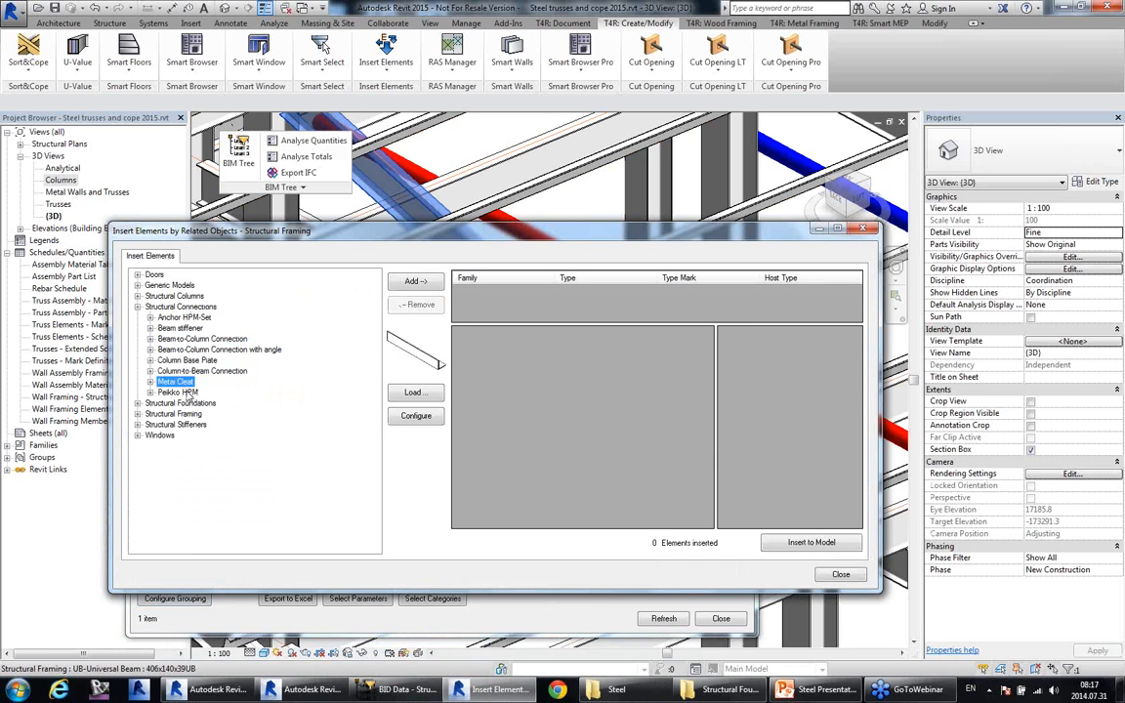
double_click(172, 383)
left_click(179, 393)
left_click(426, 283)
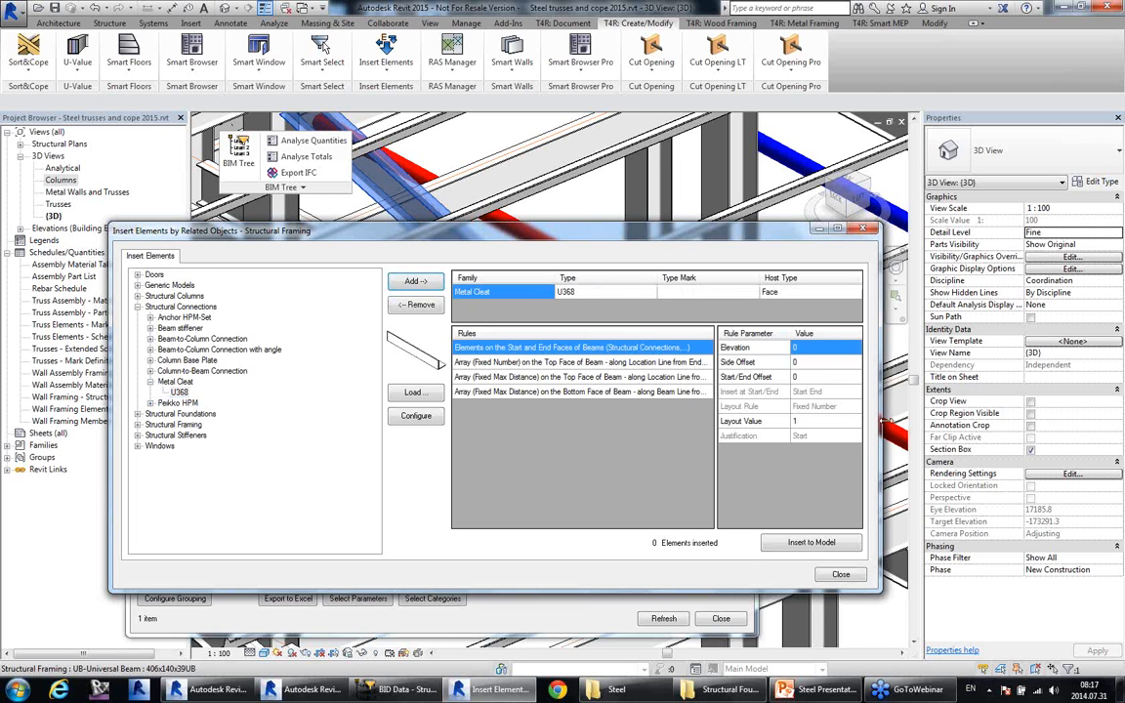
Insert the metal cleats with the top-face Fixed Max Distance array rule at the Light Gauge-Zeds purlin intersections, and close both dialogs.
left_click_drag(882, 421, 997, 420)
left_click(582, 391)
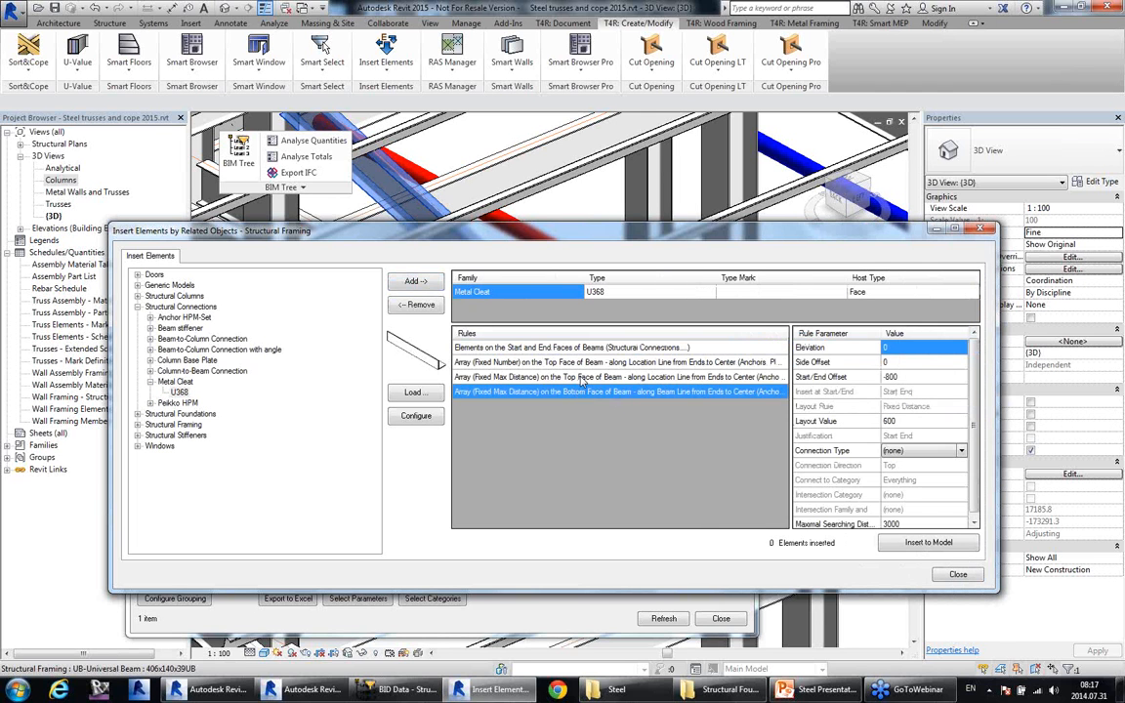
left_click(581, 379)
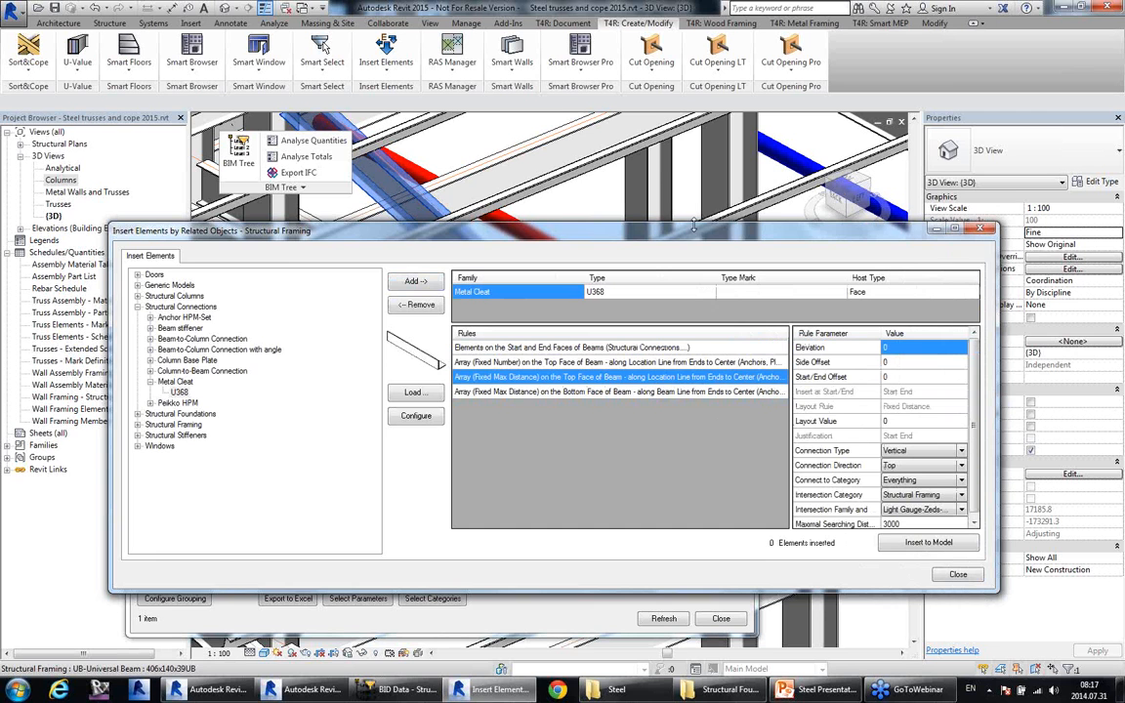
left_click_drag(726, 234, 658, 230)
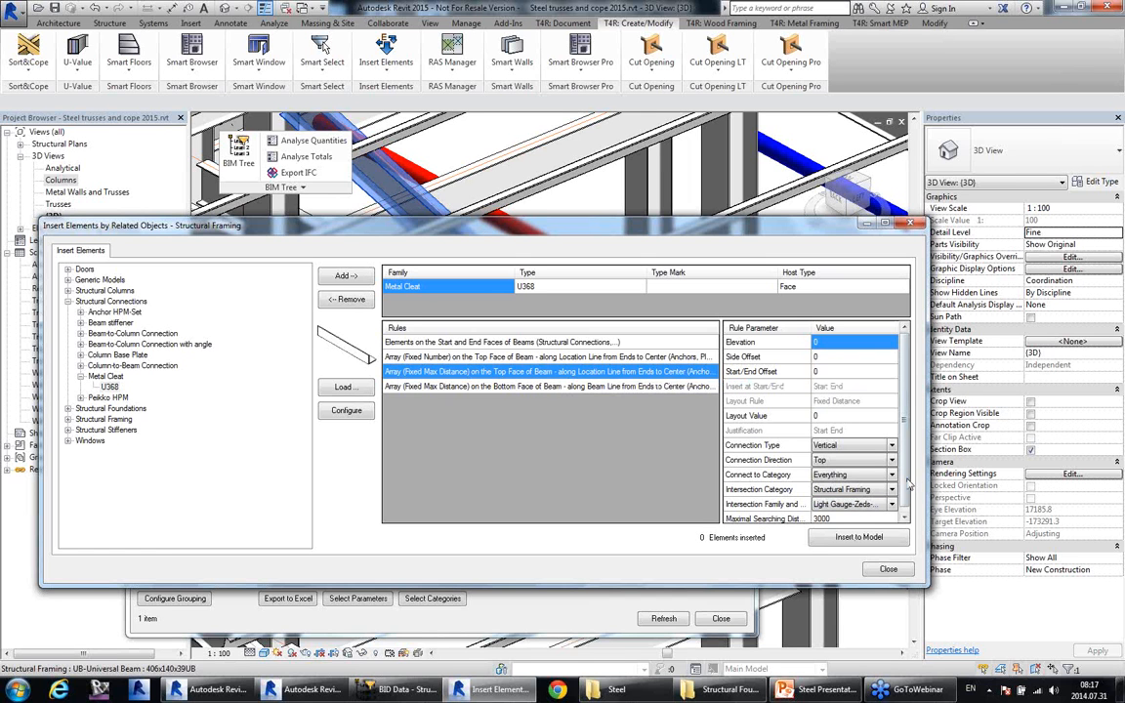
scroll(907, 482, "down", 1)
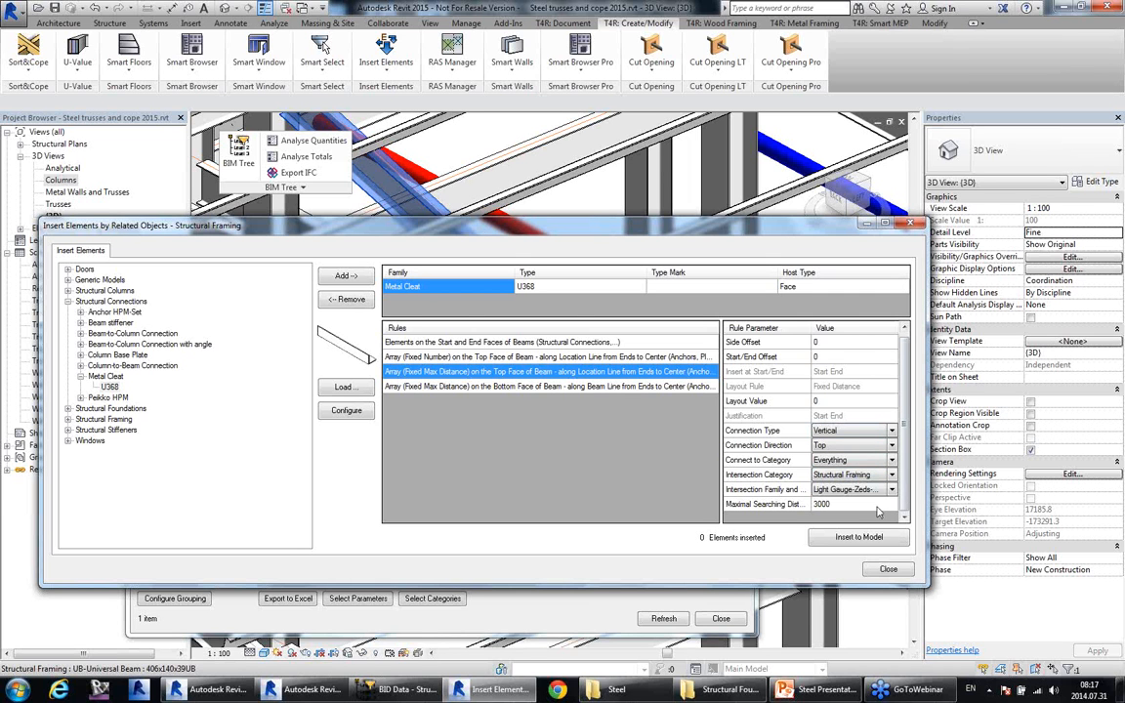
left_click(855, 539)
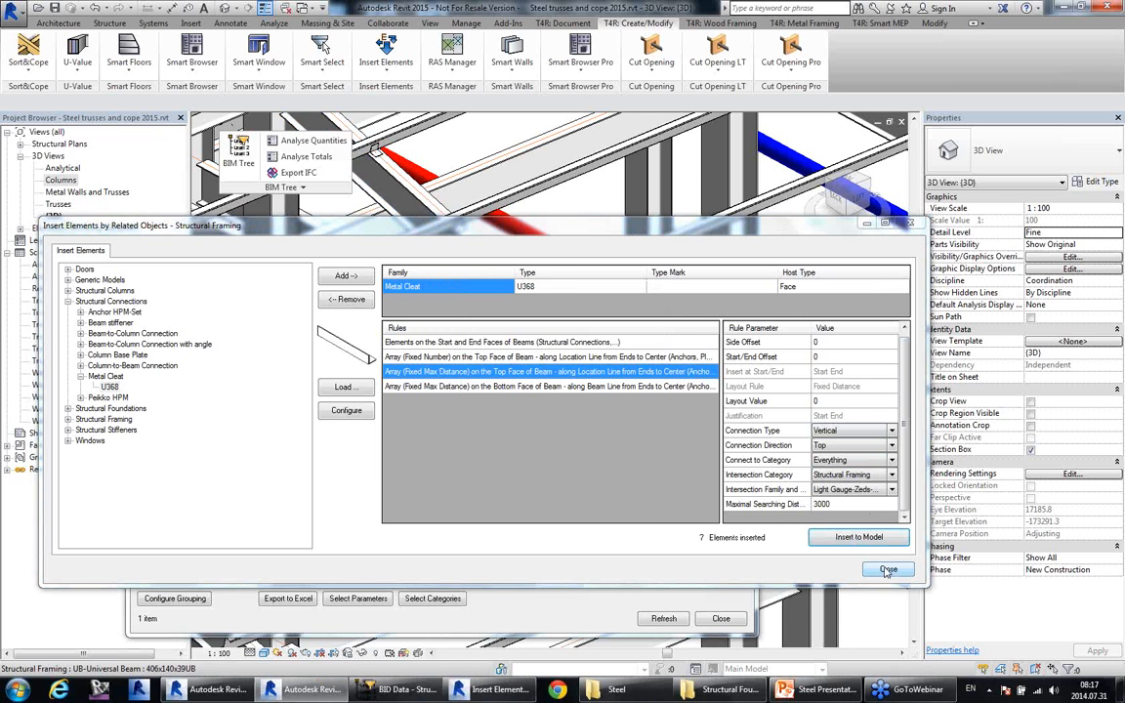
left_click(886, 570)
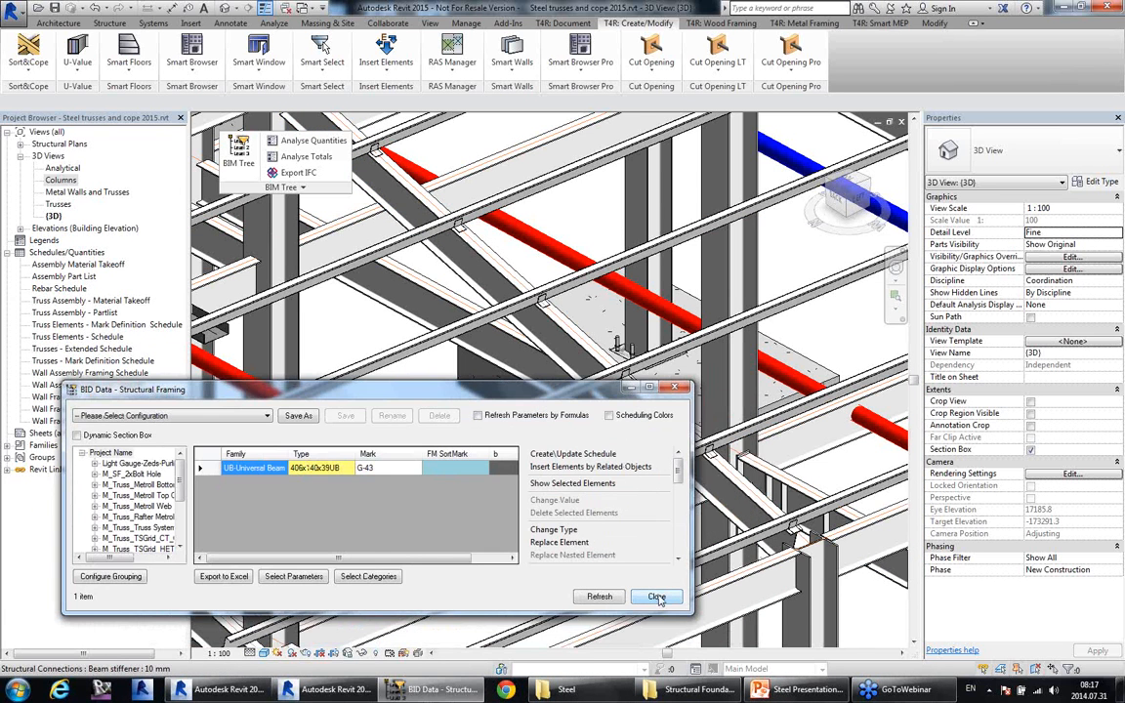
left_click(657, 596)
Inspect the inserted metal cleats where the purlins cross the inclined roof beam, including their properties.
scroll(647, 386, "up", 5)
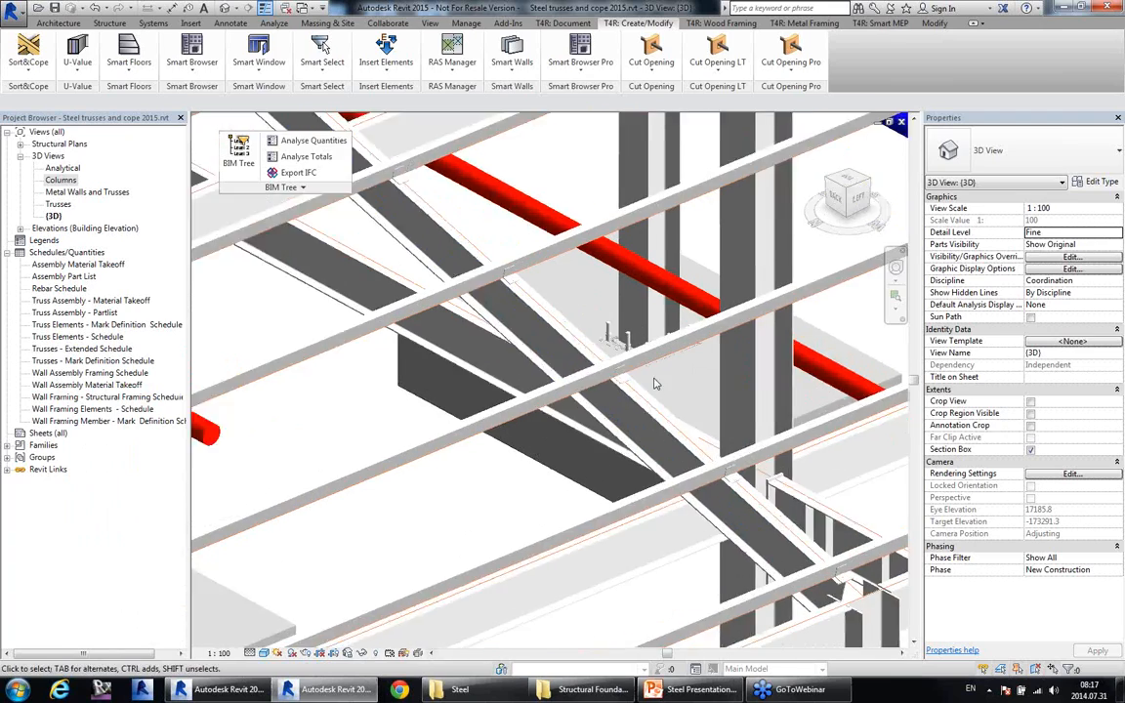
left_click(602, 382)
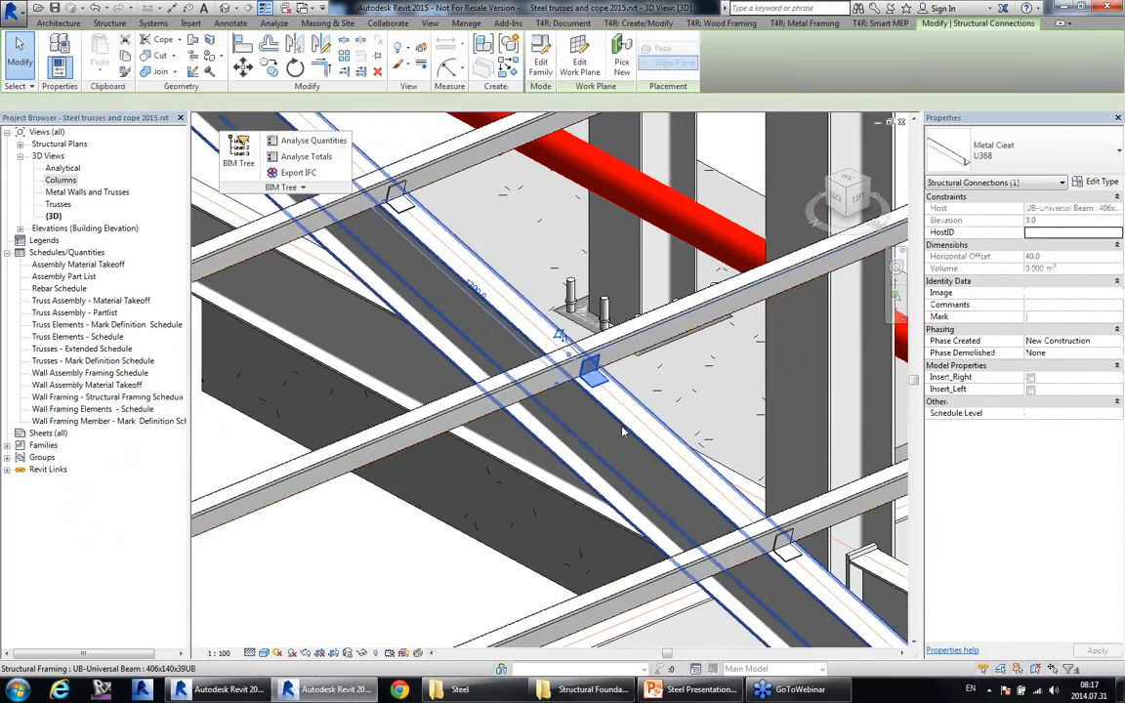
middle_click_drag(606, 383, 711, 461, "shift")
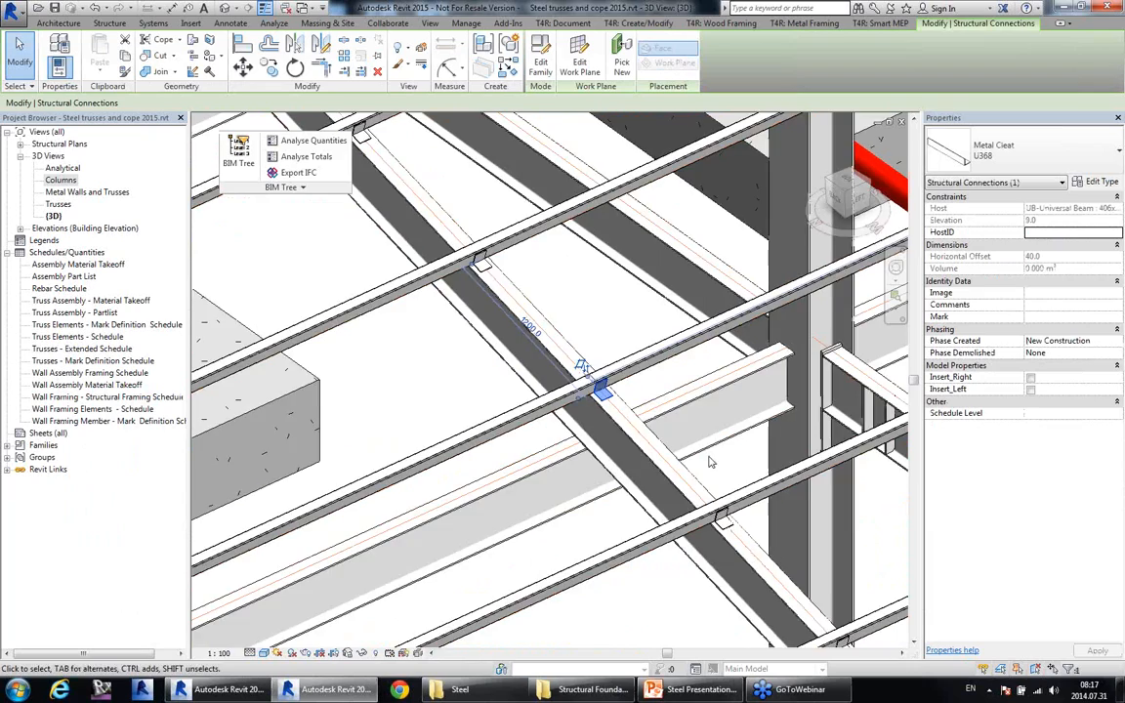
scroll(716, 388, "down", 3)
middle_click_drag(664, 273, 686, 435)
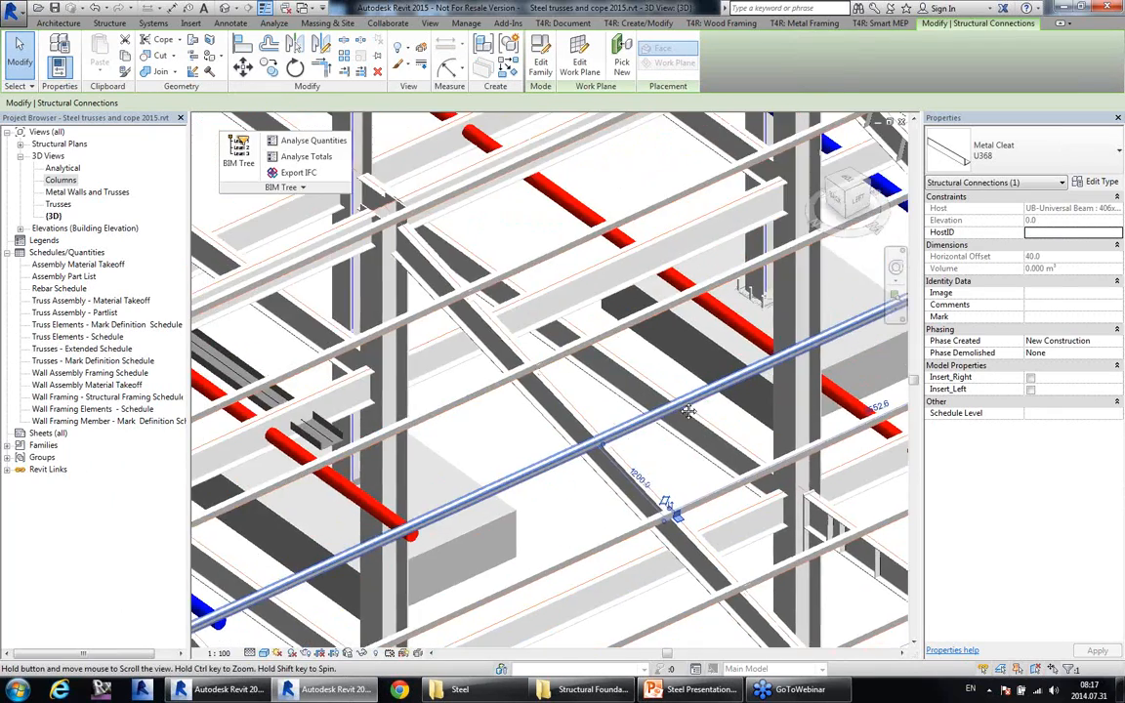
scroll(579, 385, "up", 3)
left_click(477, 351)
scroll(537, 335, "down", 3)
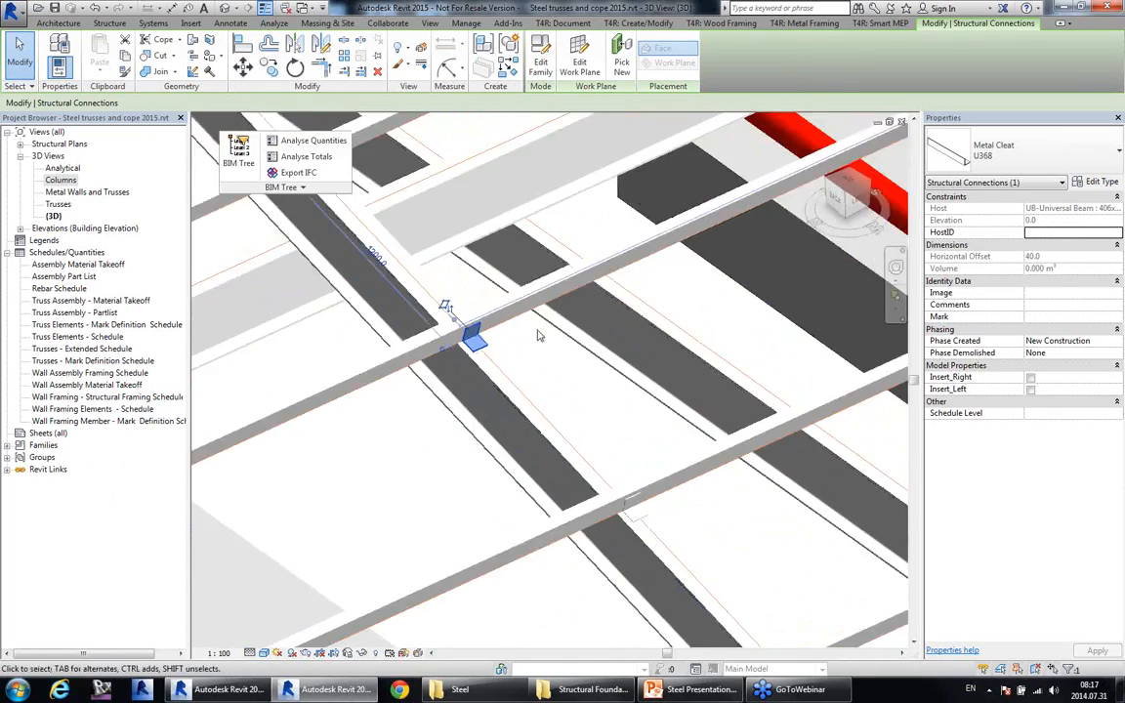
middle_click_drag(623, 426, 254, 293, "shift")
scroll(636, 369, "down", 5)
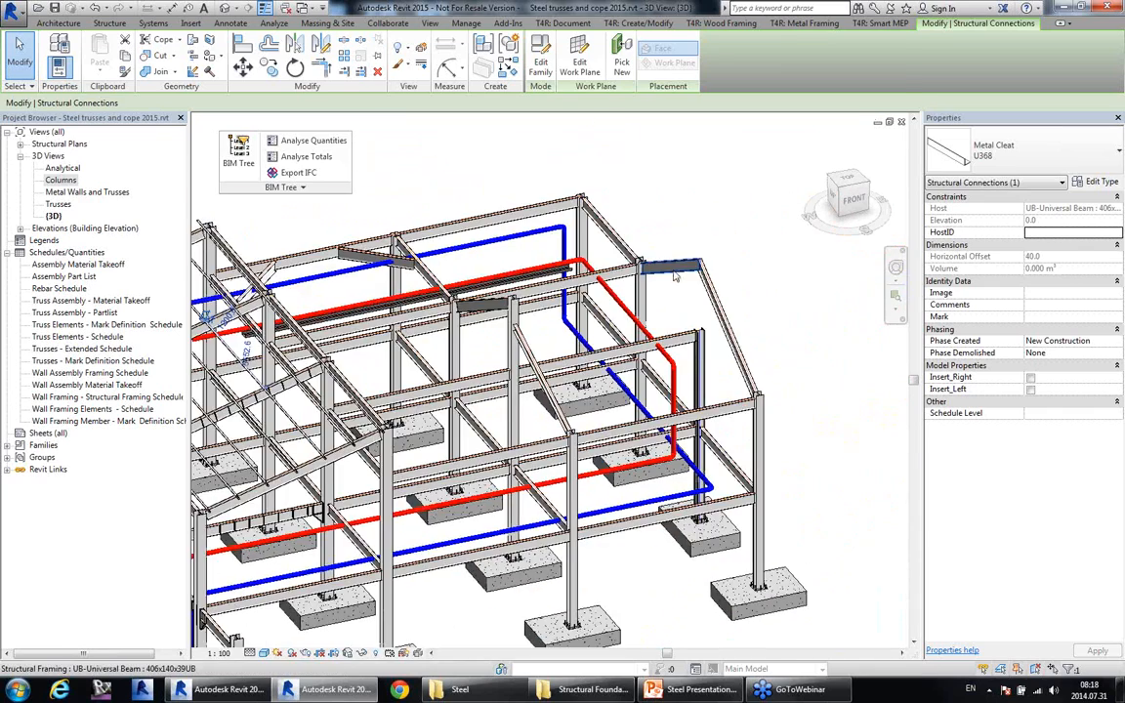
Select the HP310X79 column at the lower end of the inclined roof beam and list it in the BIM Tree.
left_click(674, 277)
middle_click_drag(674, 277, 717, 317, "shift")
scroll(727, 297, "up", 5)
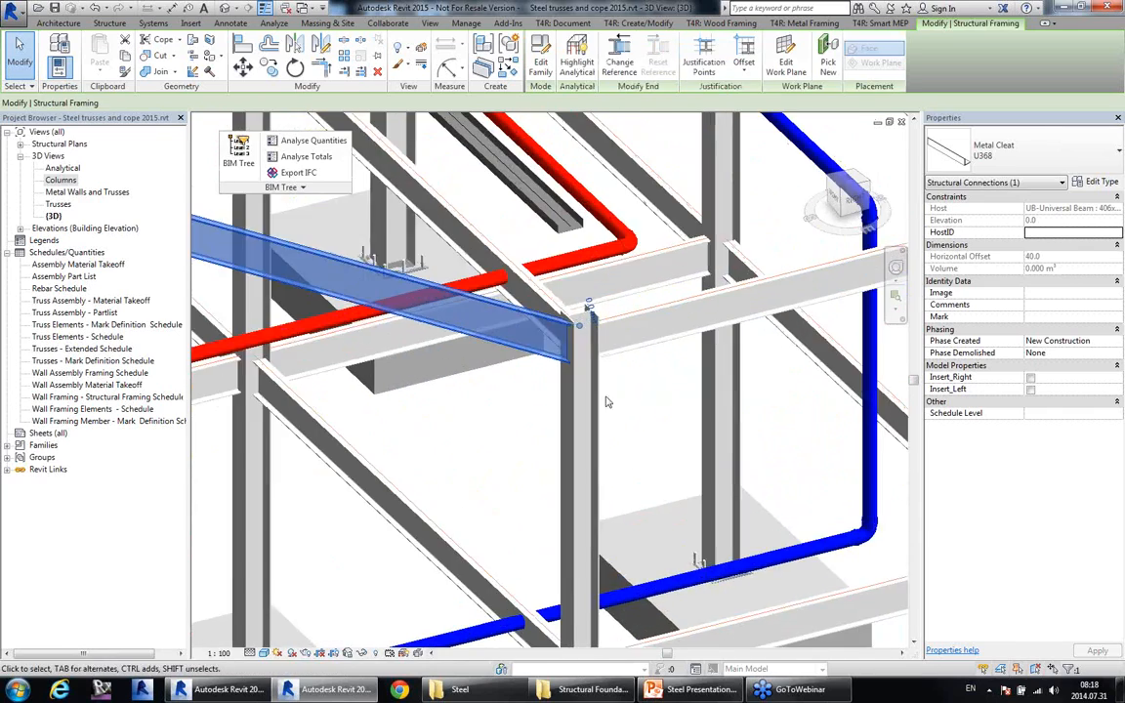
left_click(589, 379)
middle_click_drag(669, 394, 708, 408)
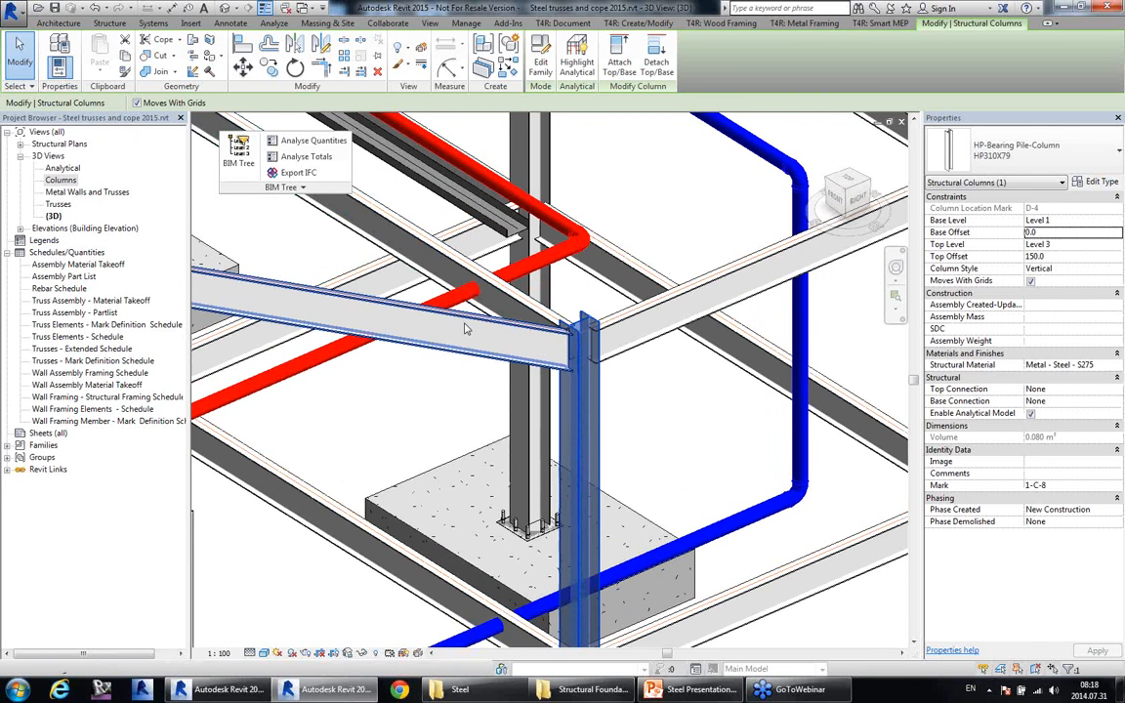
left_click(238, 152)
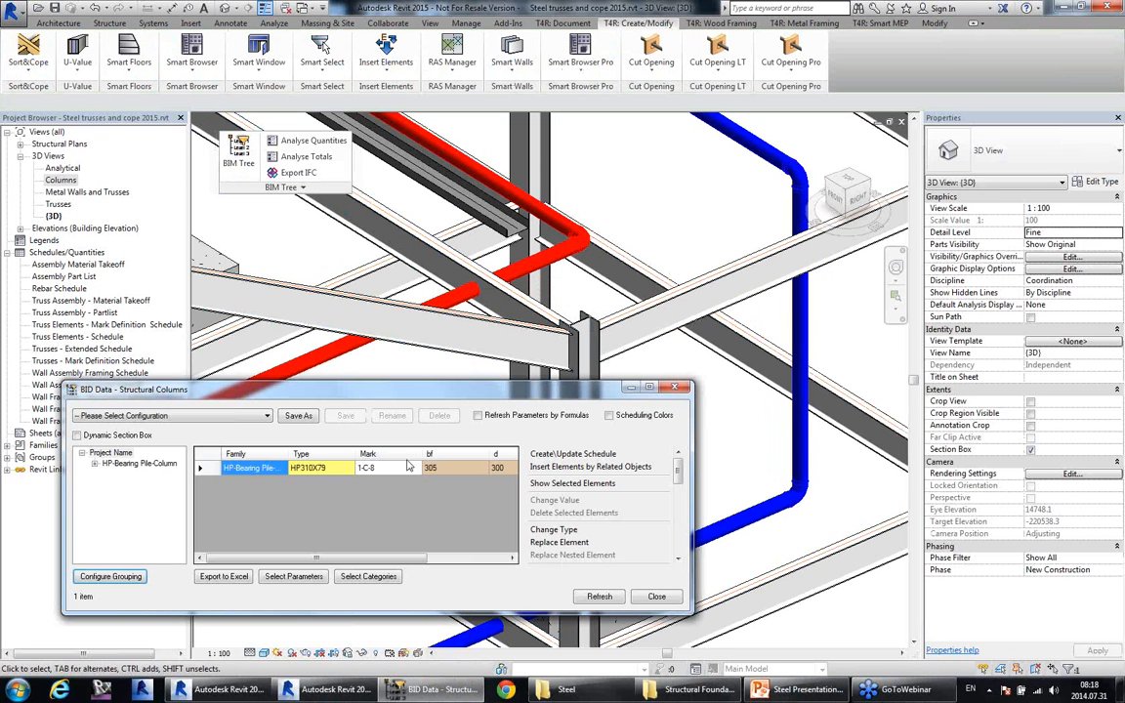
left_click_drag(553, 398, 558, 443)
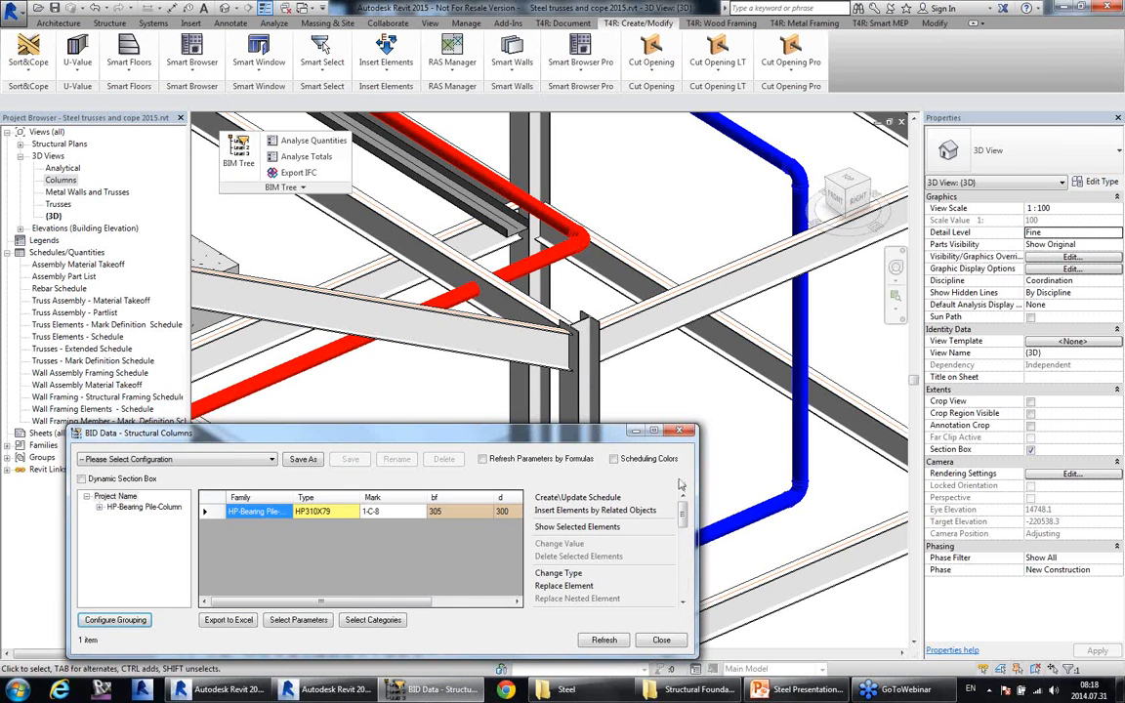
Open Insert Elements by Related Objects for the column and add the Beam-to-Column Connection with angle, type U354.
left_click(588, 515)
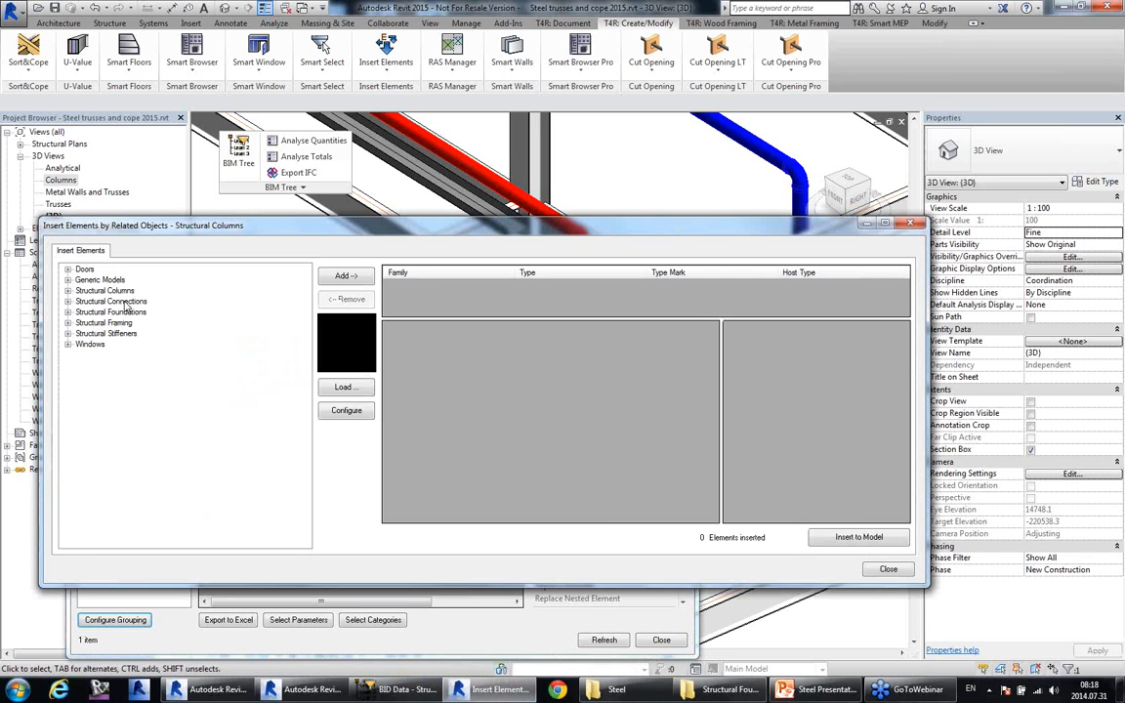
double_click(125, 305)
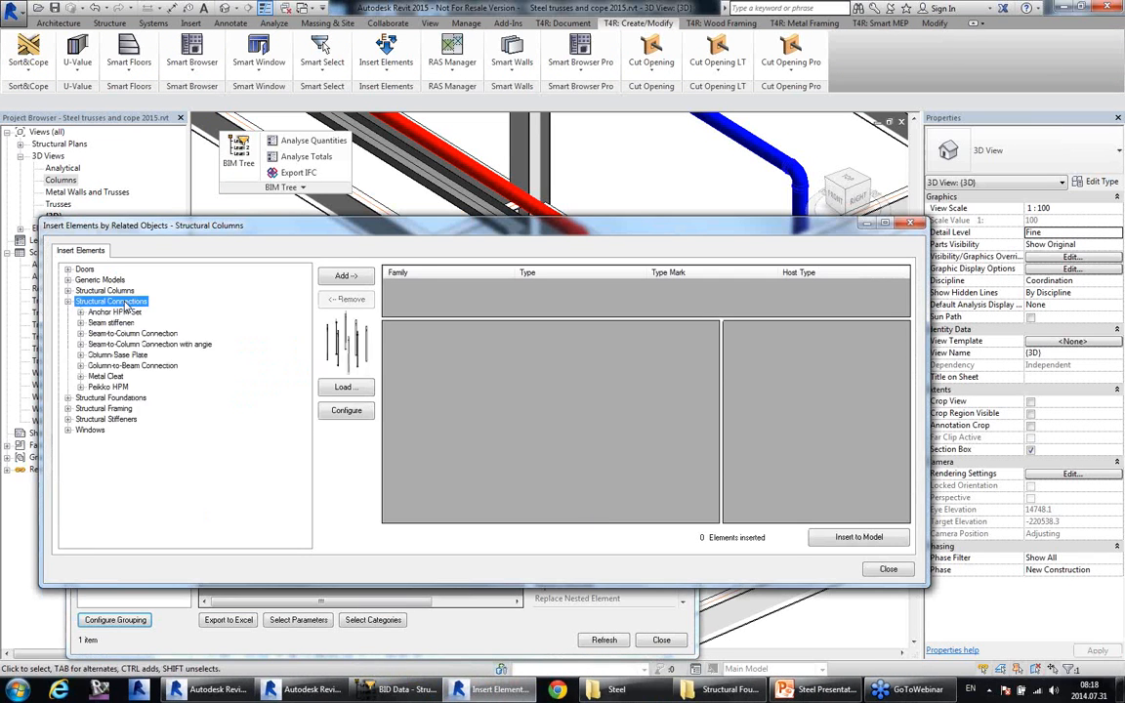
left_click(128, 344)
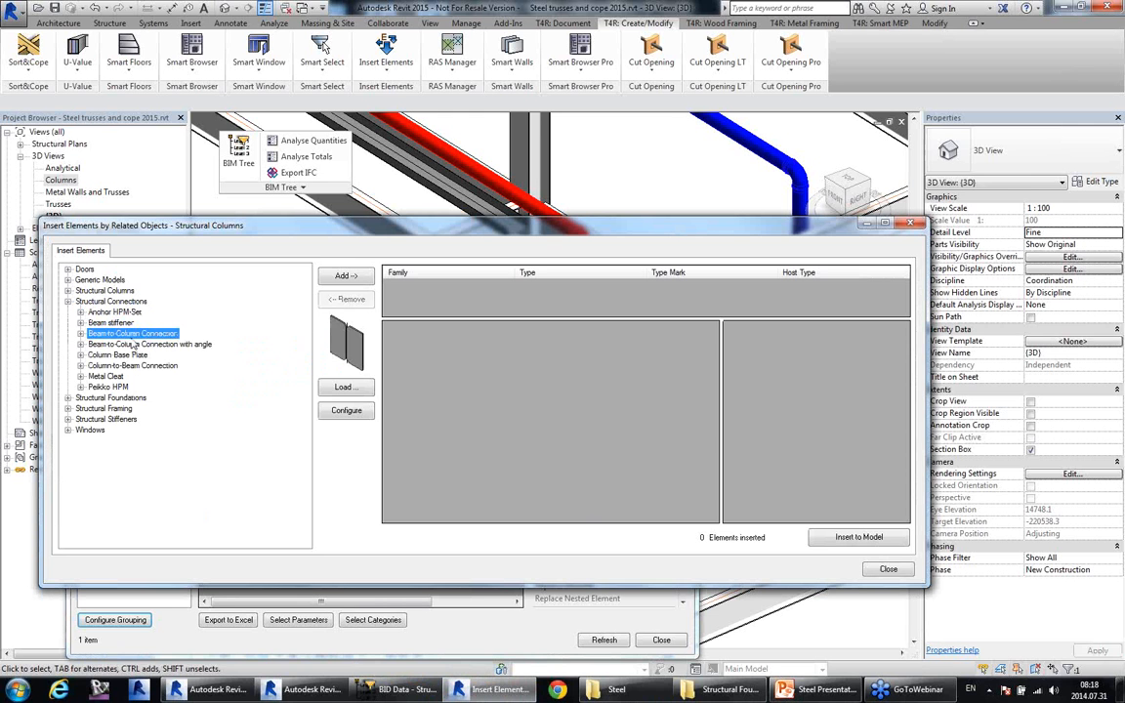
double_click(137, 335)
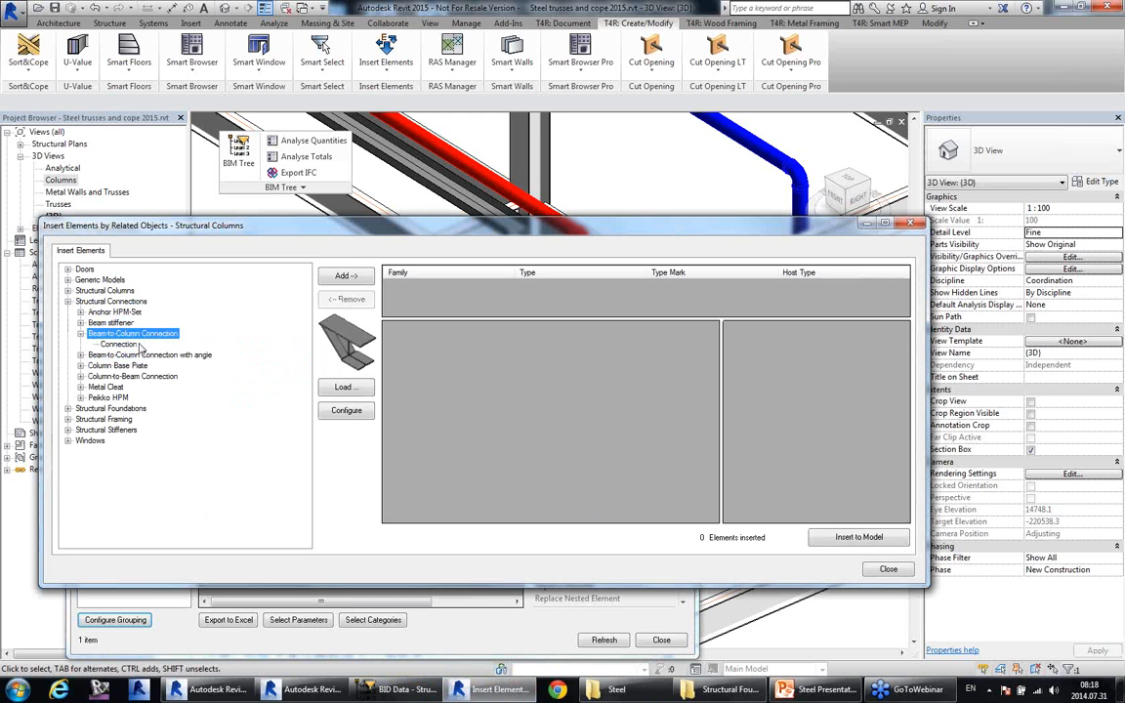
double_click(136, 358)
left_click(118, 366)
left_click(341, 277)
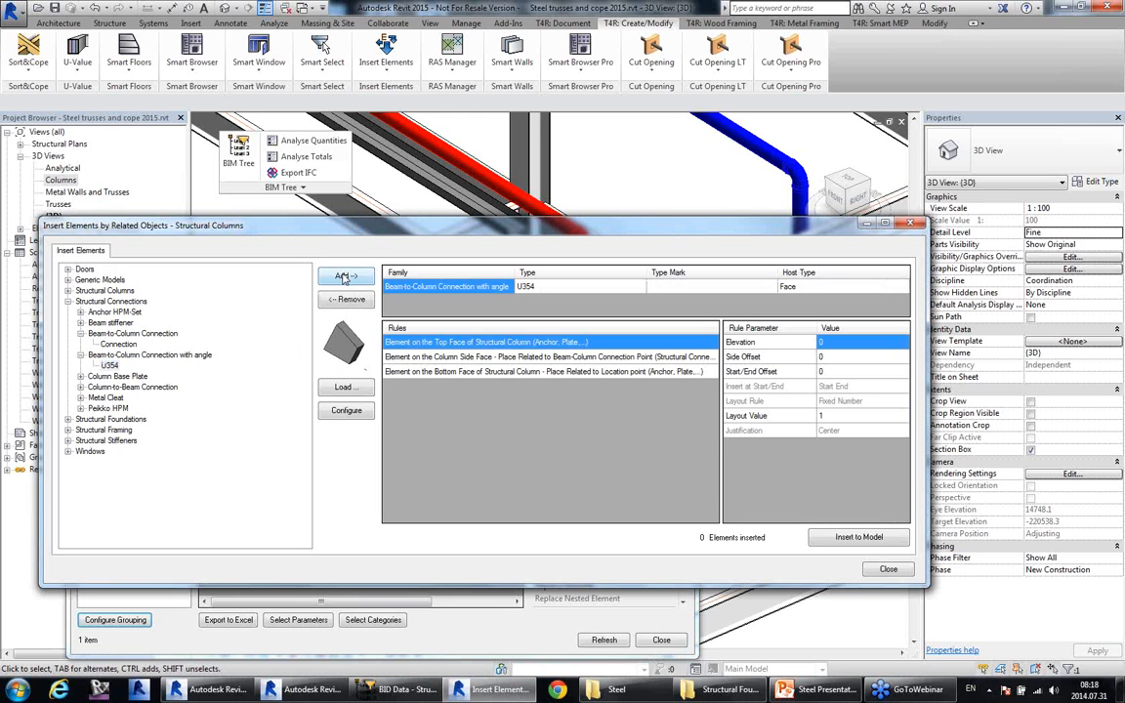
Insert the angled connections with the Column Side Face rule related to the beam-column connection point, and close both dialogs.
left_click_drag(735, 236, 733, 255)
left_click(546, 376)
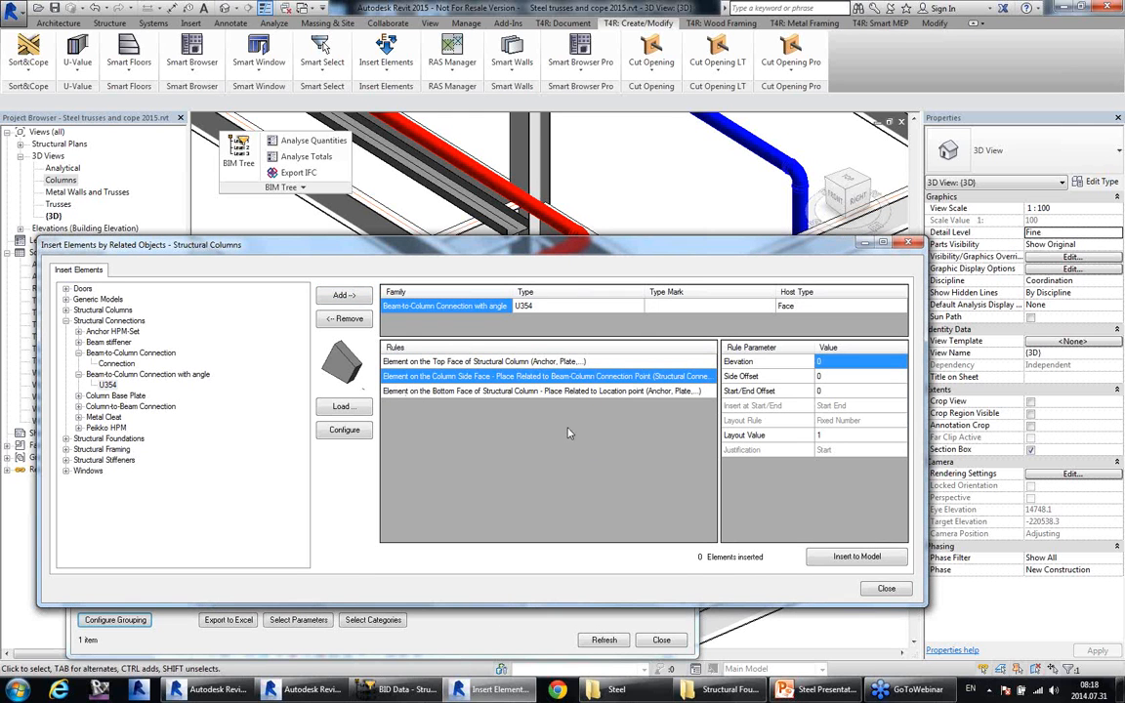
left_click(837, 559)
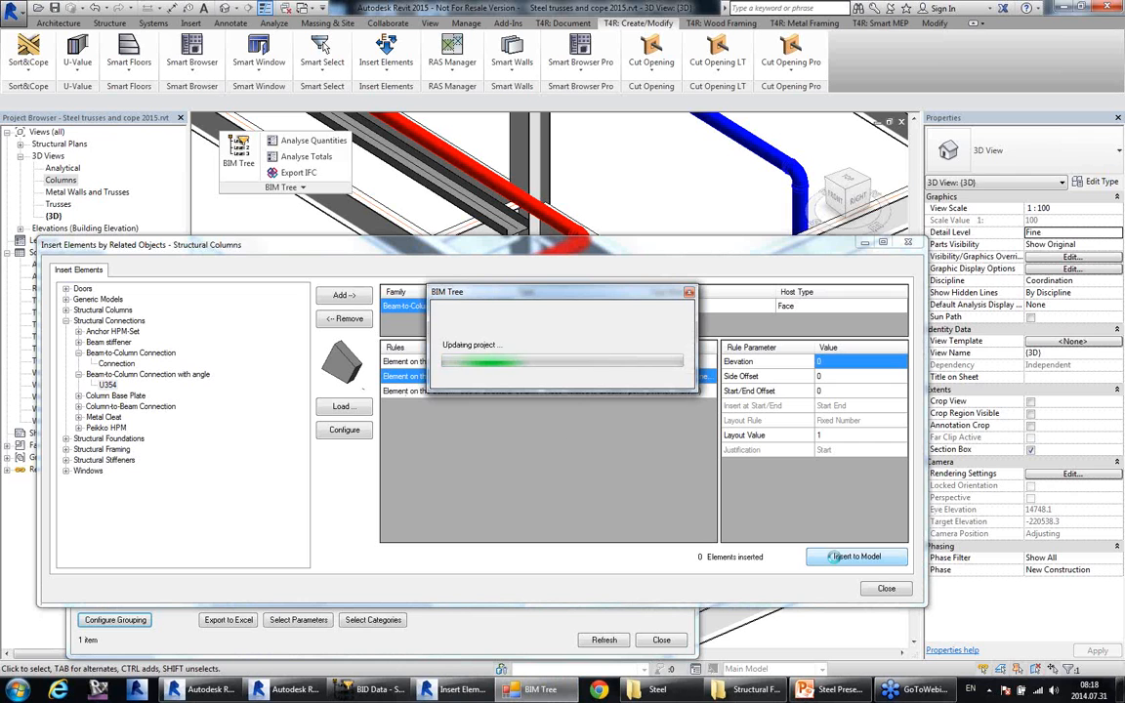
left_click(885, 589)
left_click(661, 639)
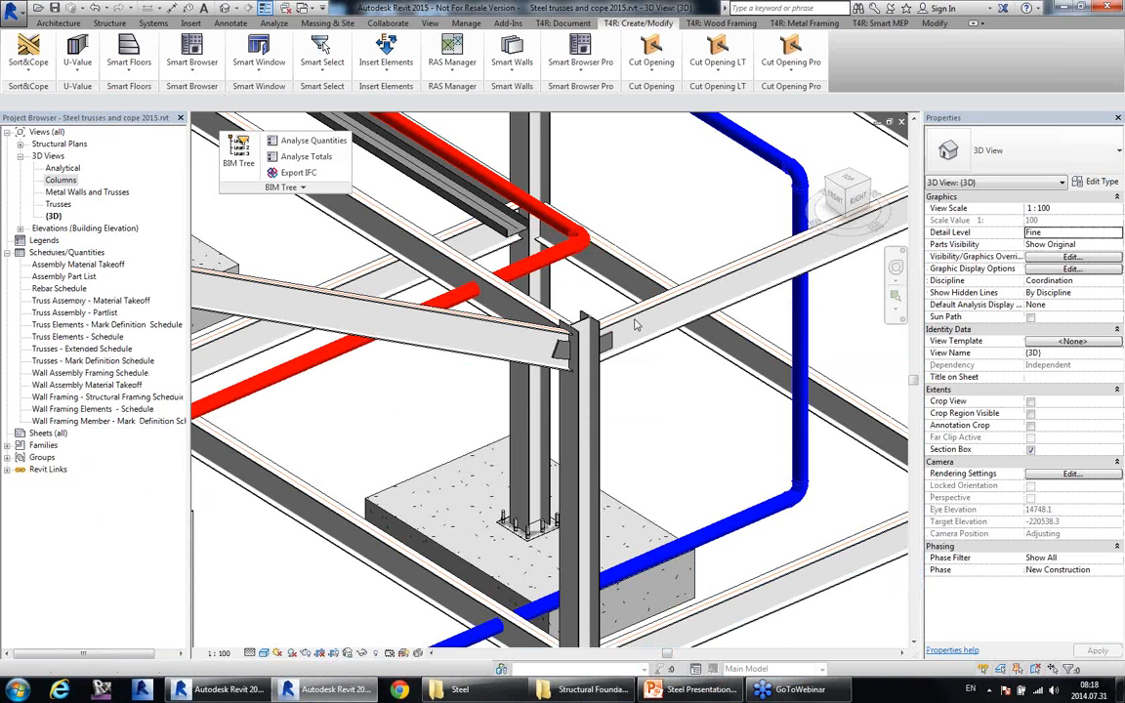
Inspect the inserted U354 connections where the inclined and horizontal beams meet the column, including their properties.
scroll(634, 325, "up", 3)
left_click(553, 370)
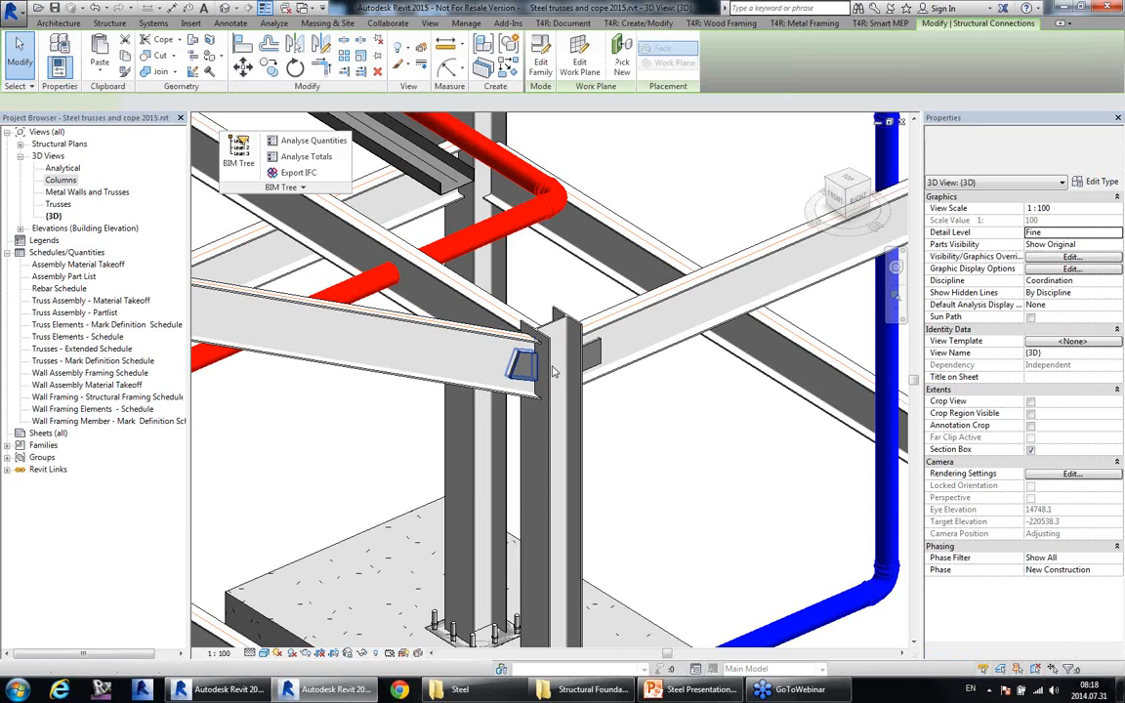
middle_click_drag(673, 414, 606, 413, "shift")
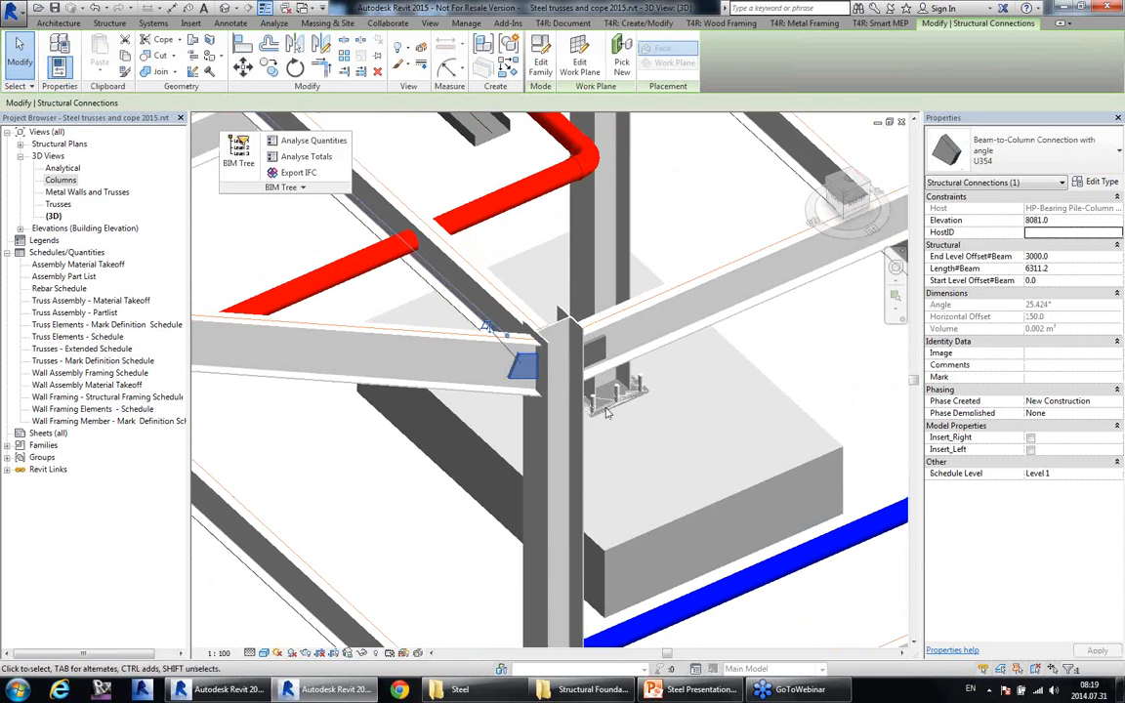
left_click(617, 359)
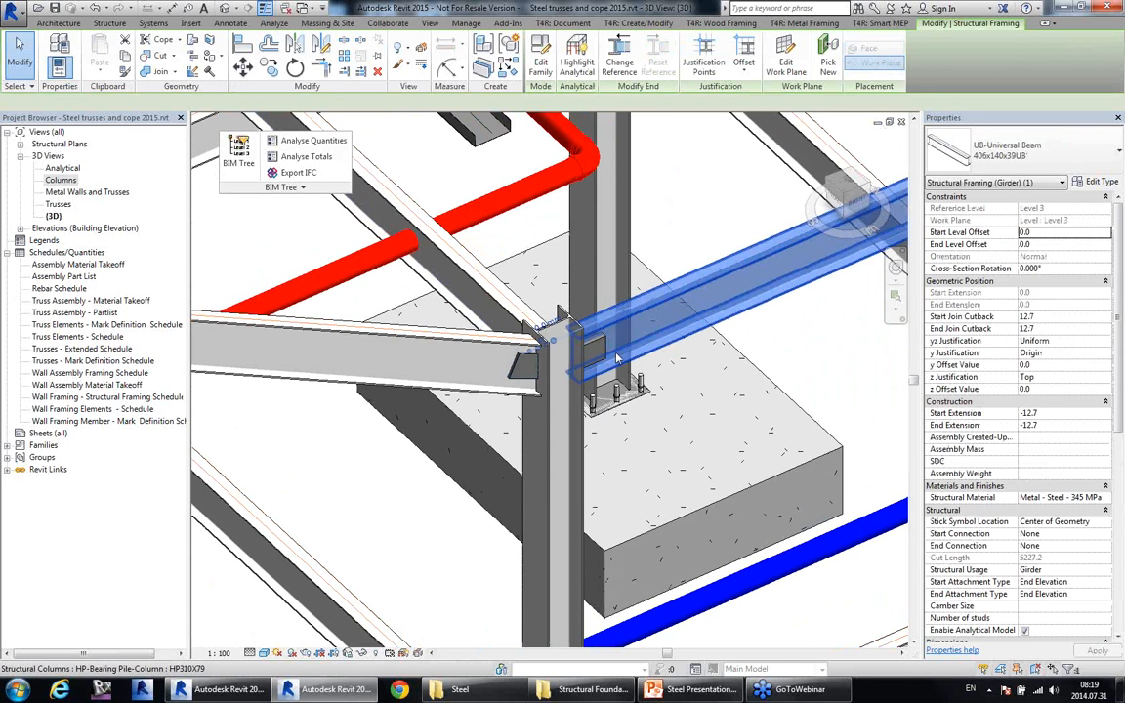
key("Escape")
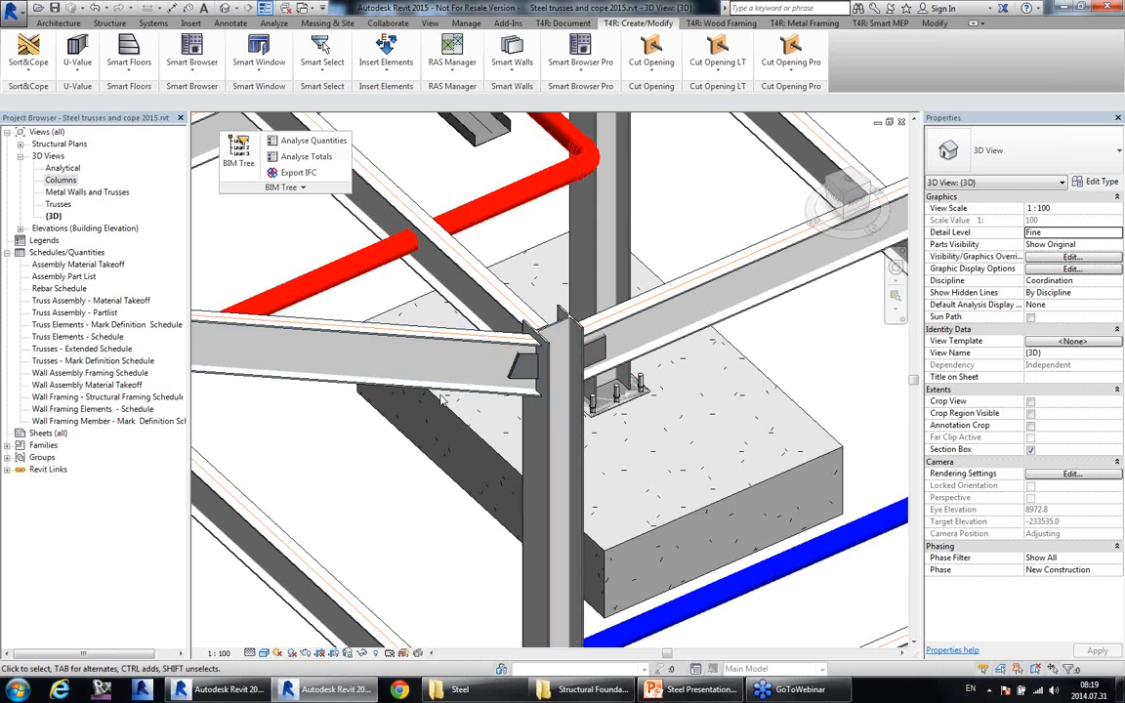
left_click(533, 386)
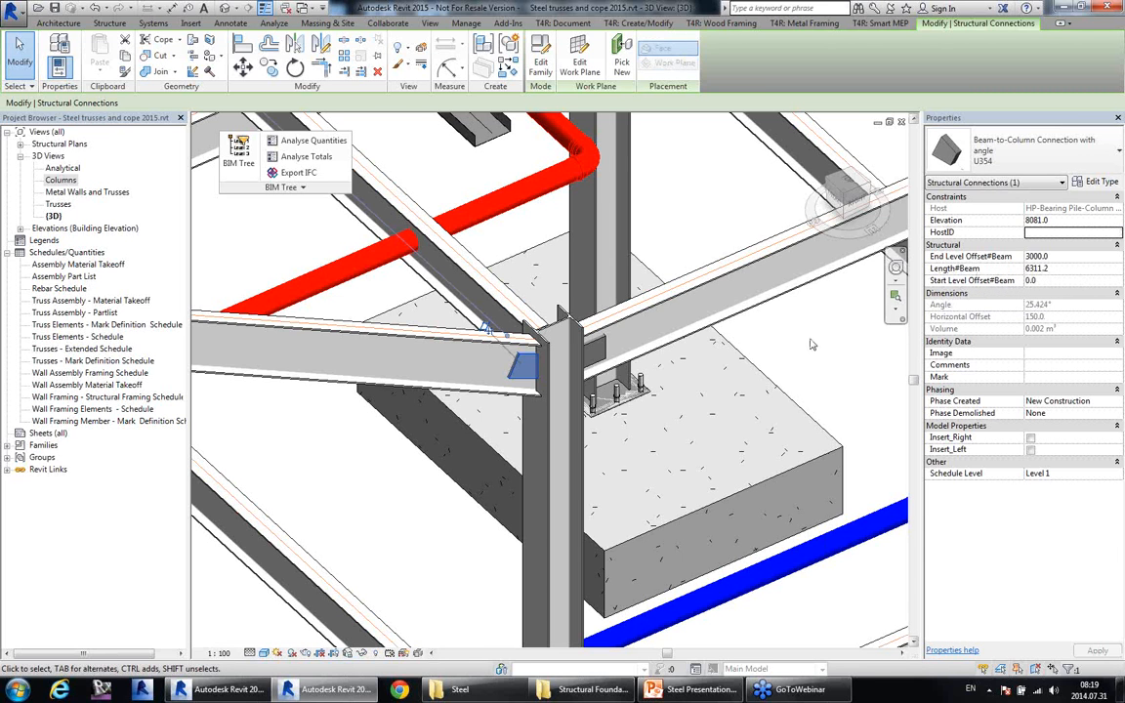
key("Escape")
Select the inclined 406x140x39UB girder spanning between two columns and float the Sort&Cope tool over the model view.
scroll(786, 338, "down", 10)
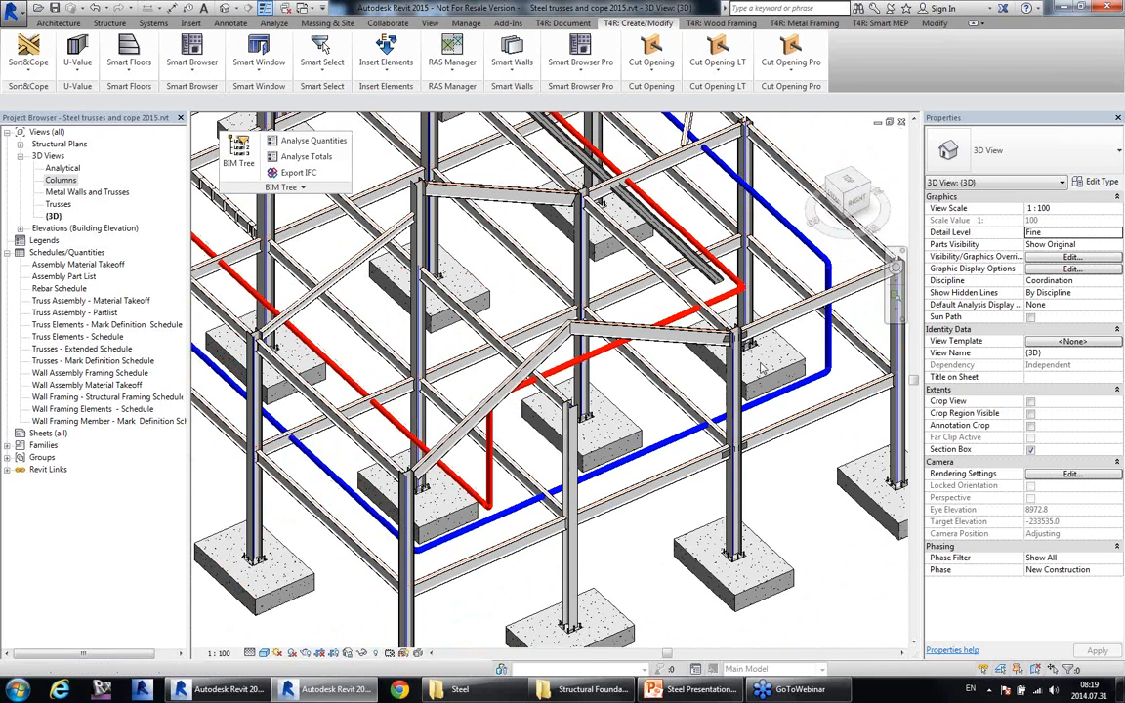
middle_click_drag(647, 307, 681, 407)
scroll(572, 339, "up", 3)
left_click(572, 333)
middle_click_drag(610, 388, 547, 344, "shift")
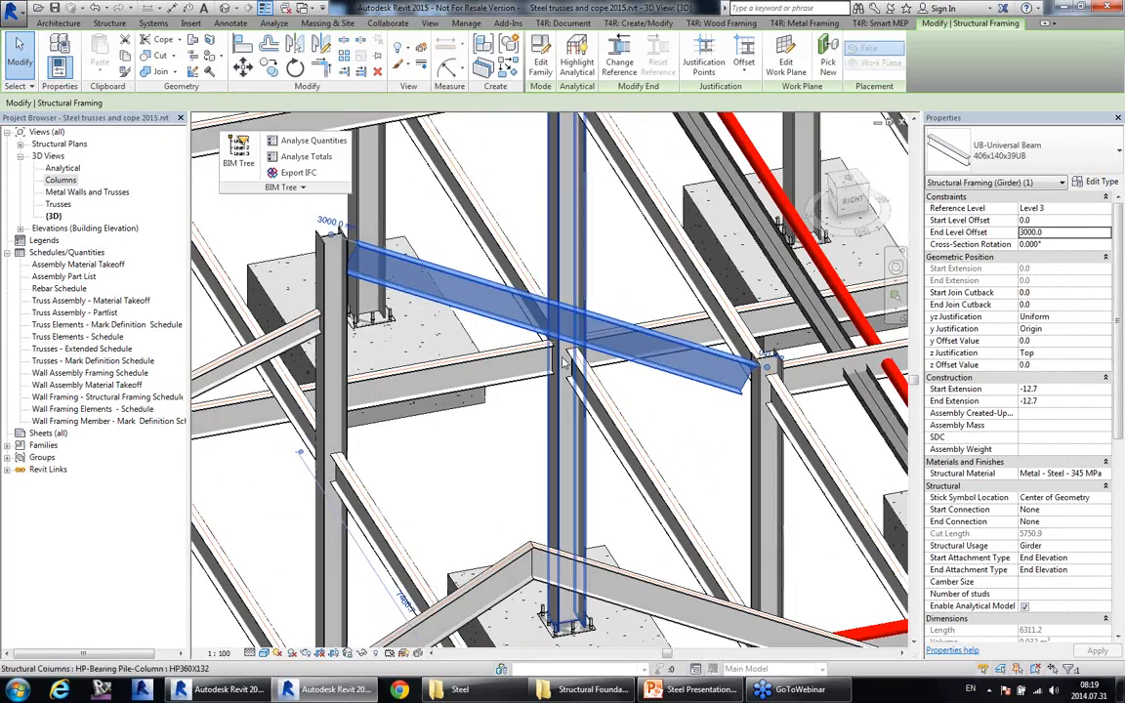
left_click(592, 25)
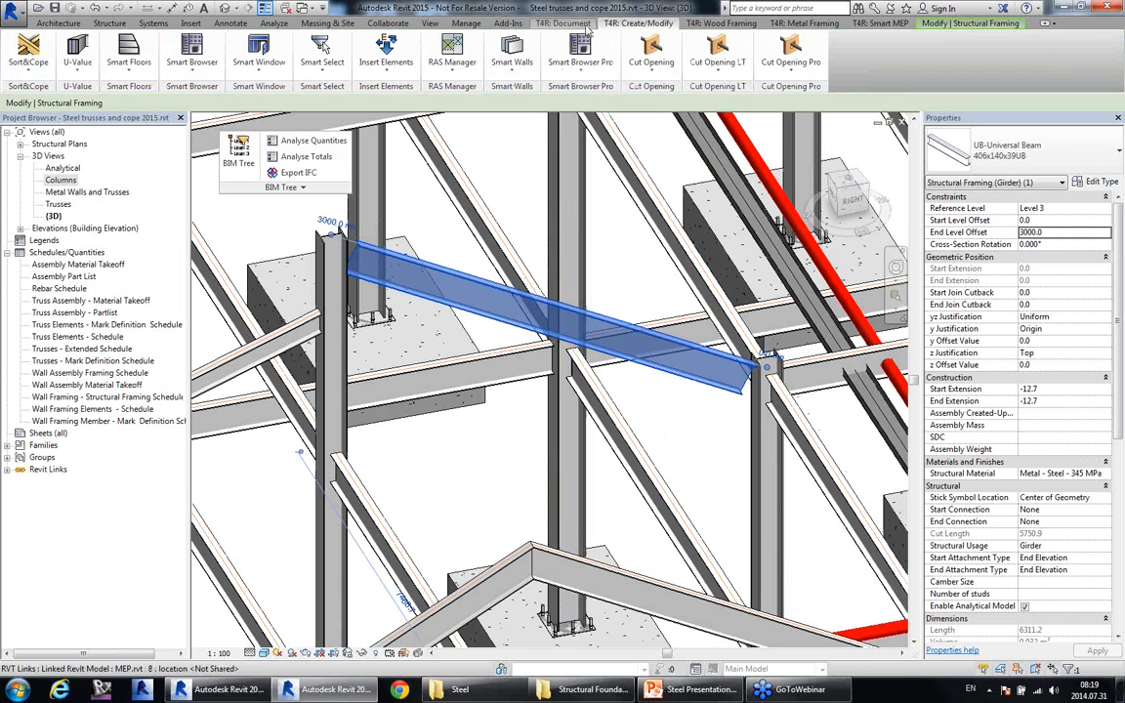
left_click_drag(30, 87, 420, 154)
Cope the selected girder with Cope Beams Connected to Structural Columns, using a coping distance of 0.
left_click(420, 156)
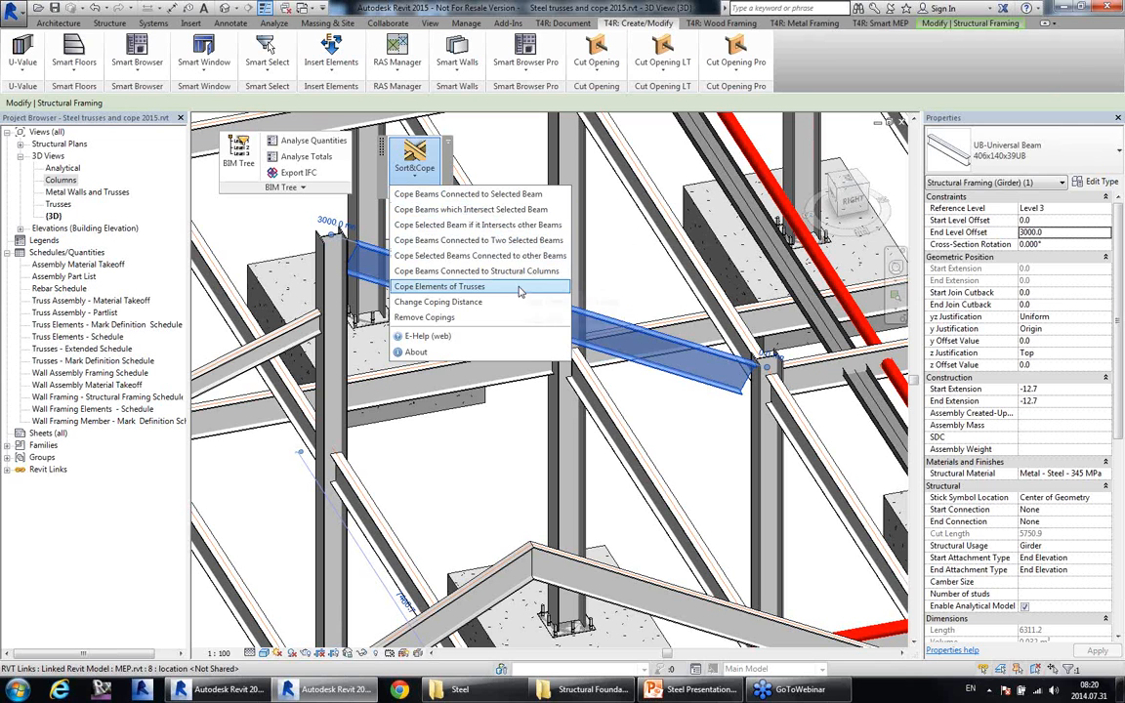
left_click(437, 272)
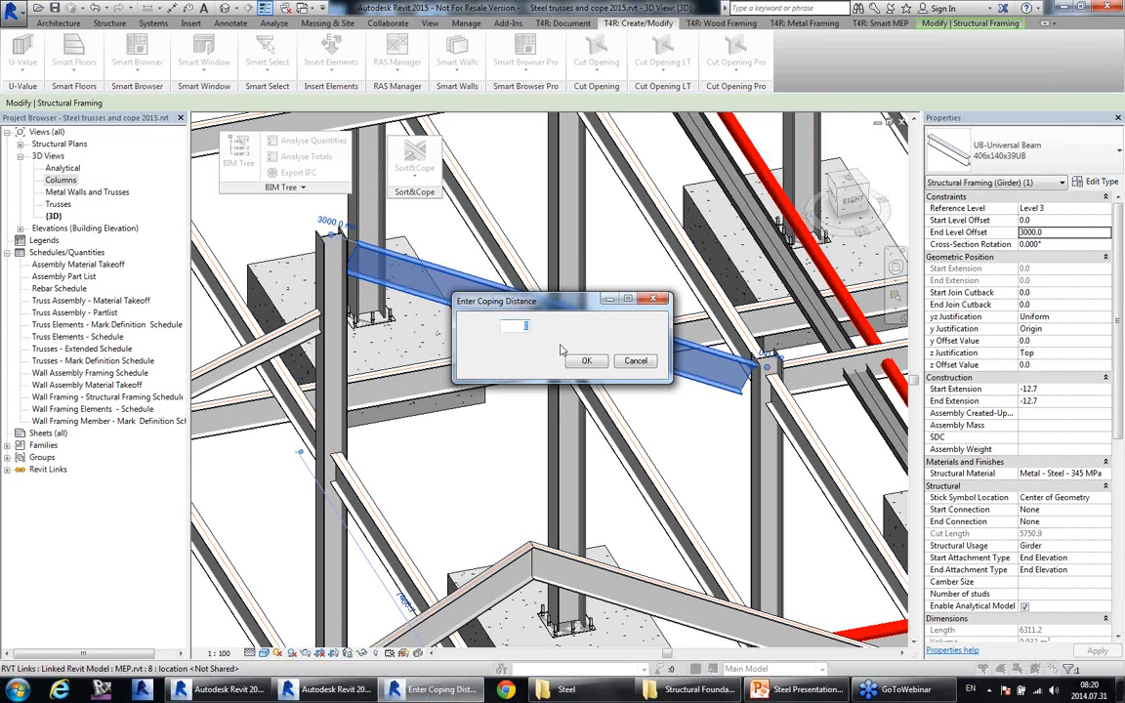
left_click(585, 362)
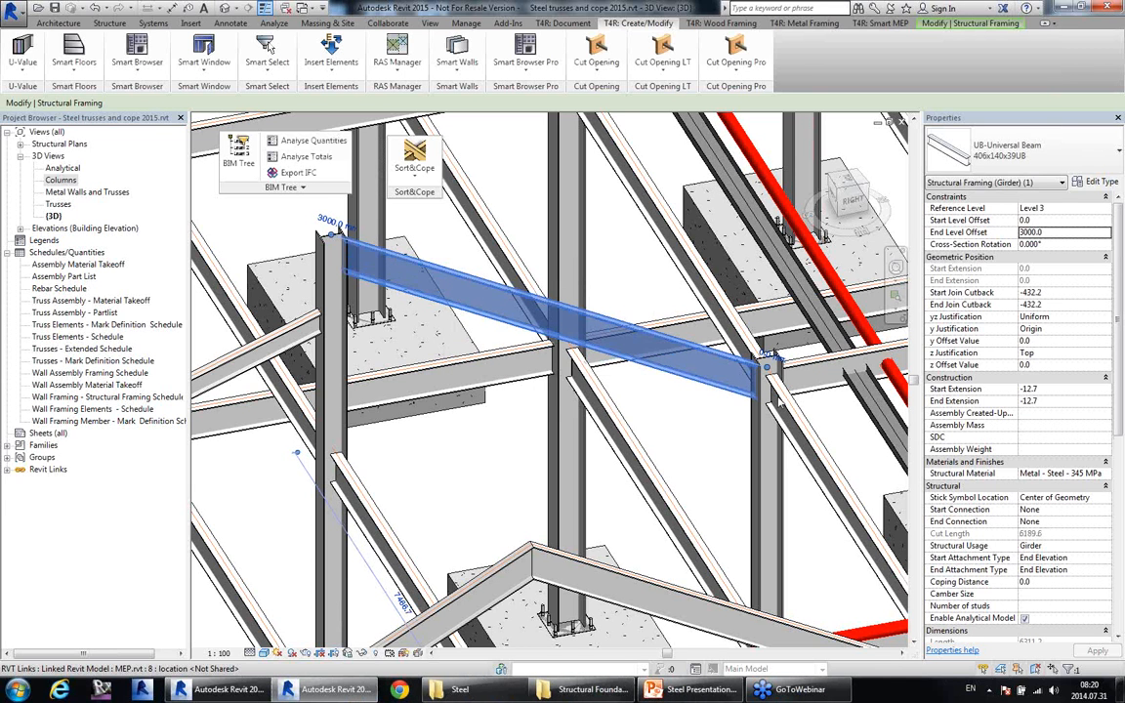
Cope the short diagonal 406x140x39UB joist with Cope Selected Beams Connected to other Beams, and check its trimmed ends.
left_click(689, 414)
scroll(605, 401, "down", 1)
scroll(605, 401, "down", 1)
middle_click_drag(639, 353, 506, 452)
left_click(788, 402)
middle_click_drag(664, 425, 645, 304, "shift")
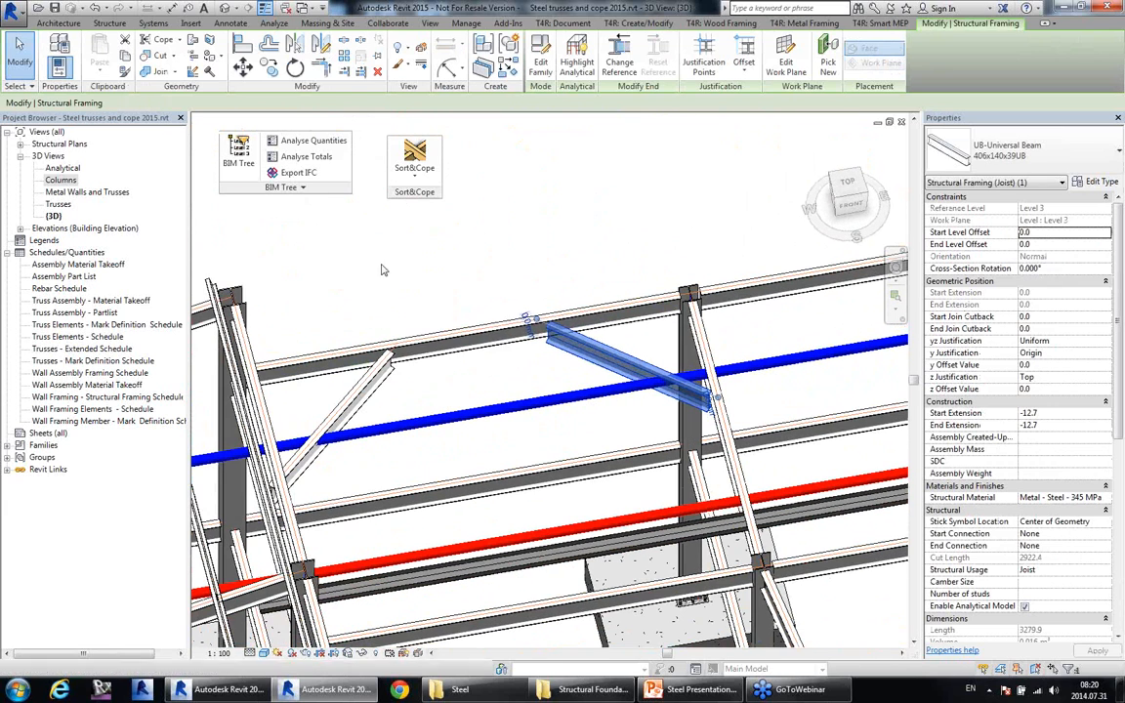
left_click(413, 156)
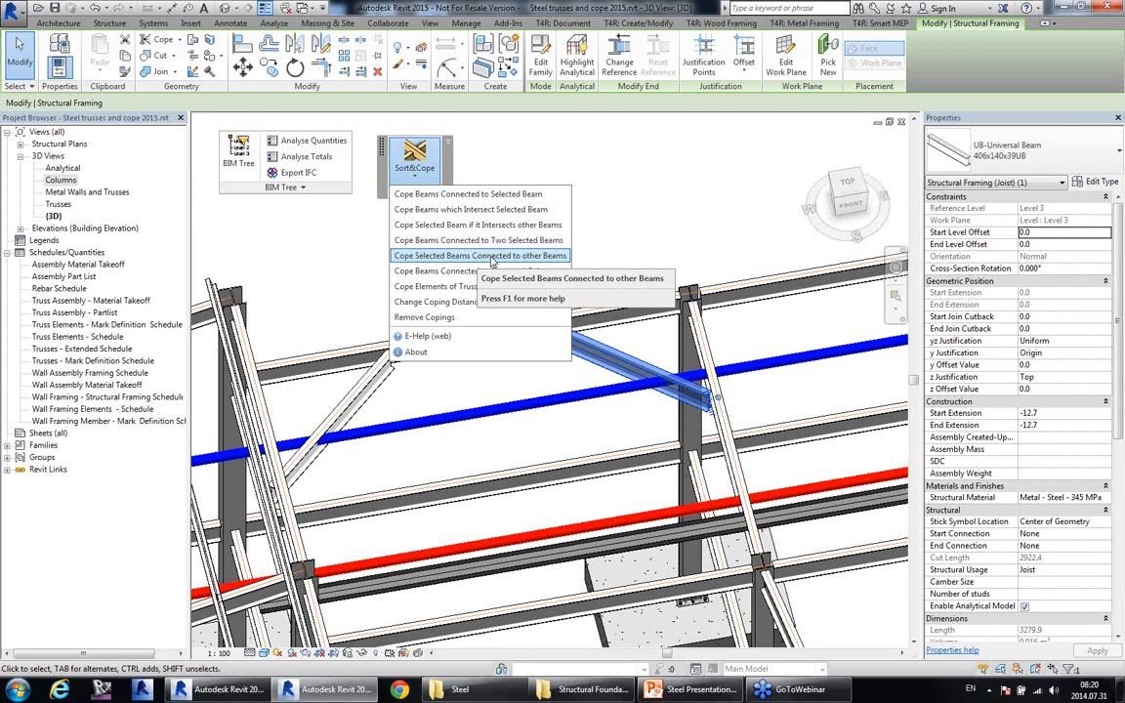
left_click(454, 257)
left_click(584, 361)
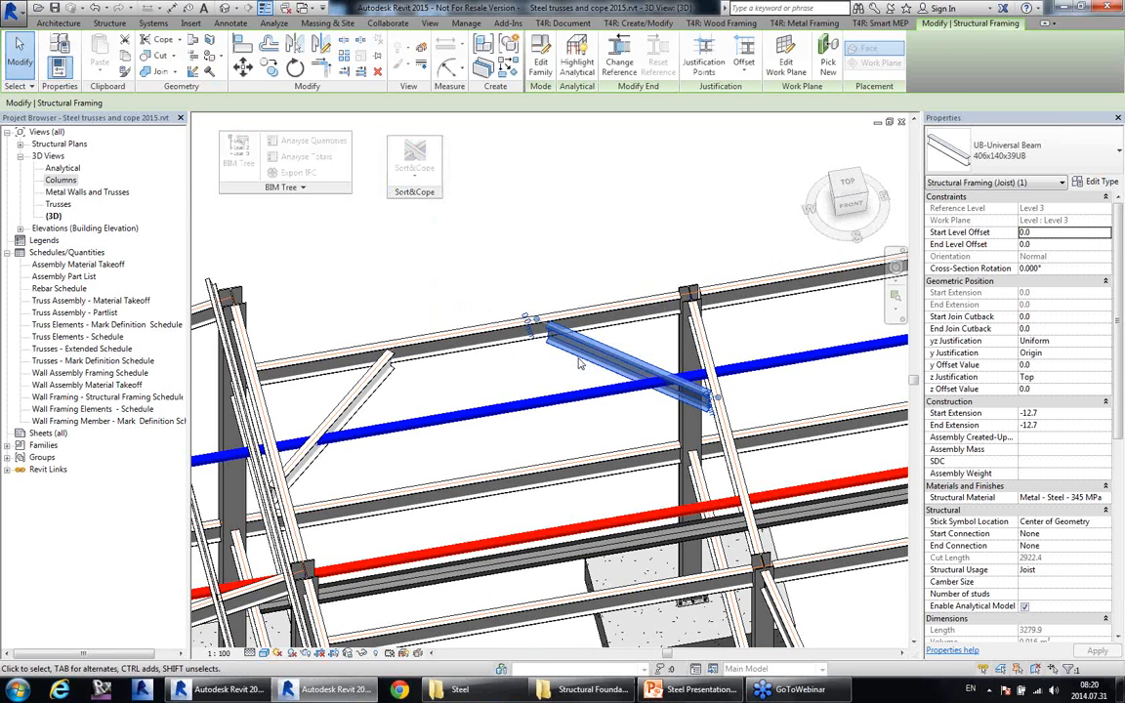
scroll(668, 336, "up", 1)
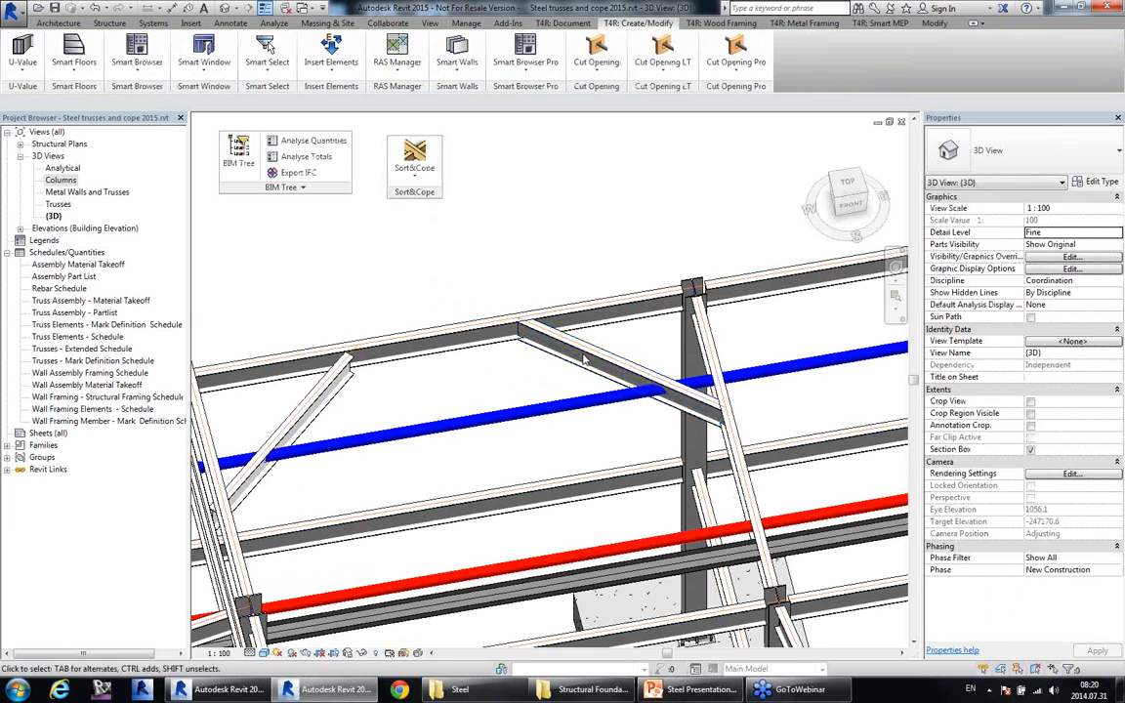
left_click(581, 353)
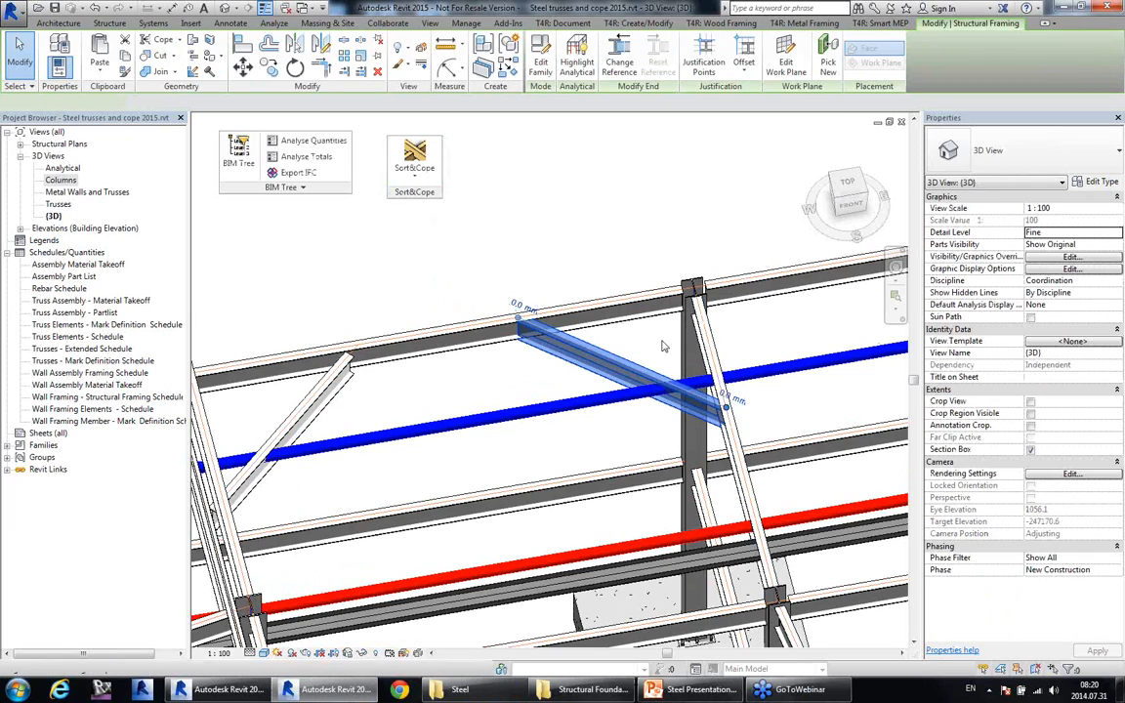
Examine the linked MEP model running through the steel structure, then view it on its own in MEP.rvt.
middle_click_drag(670, 342, 714, 516, "shift")
left_click(611, 505)
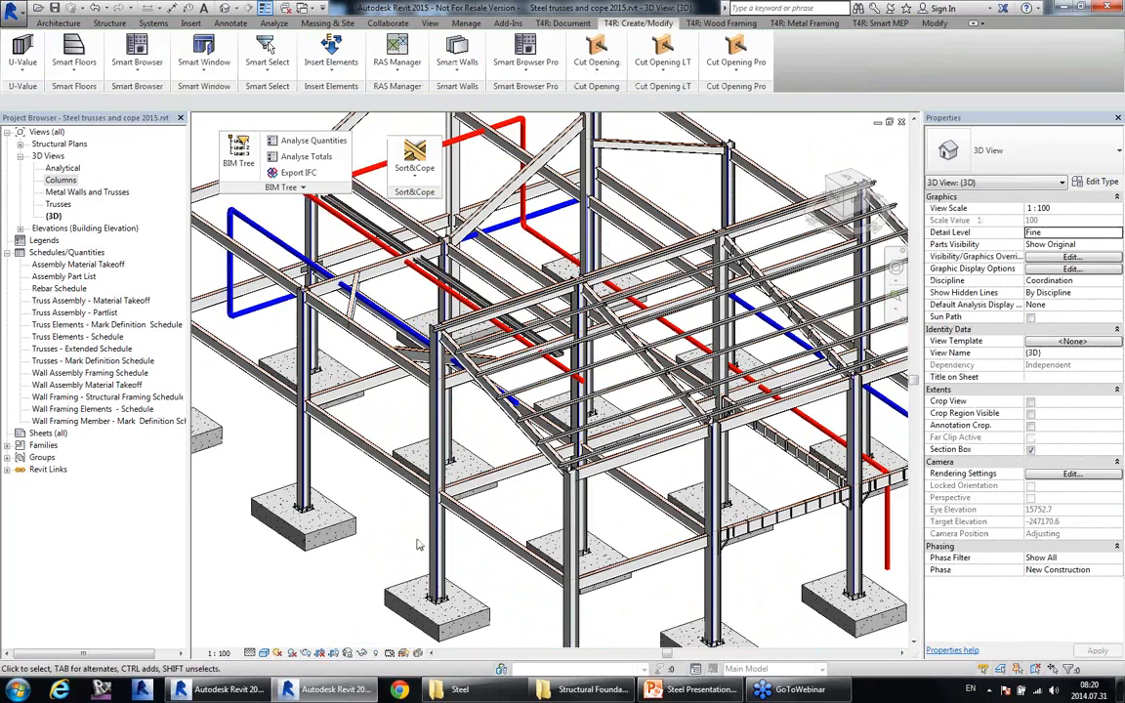
left_click(258, 231)
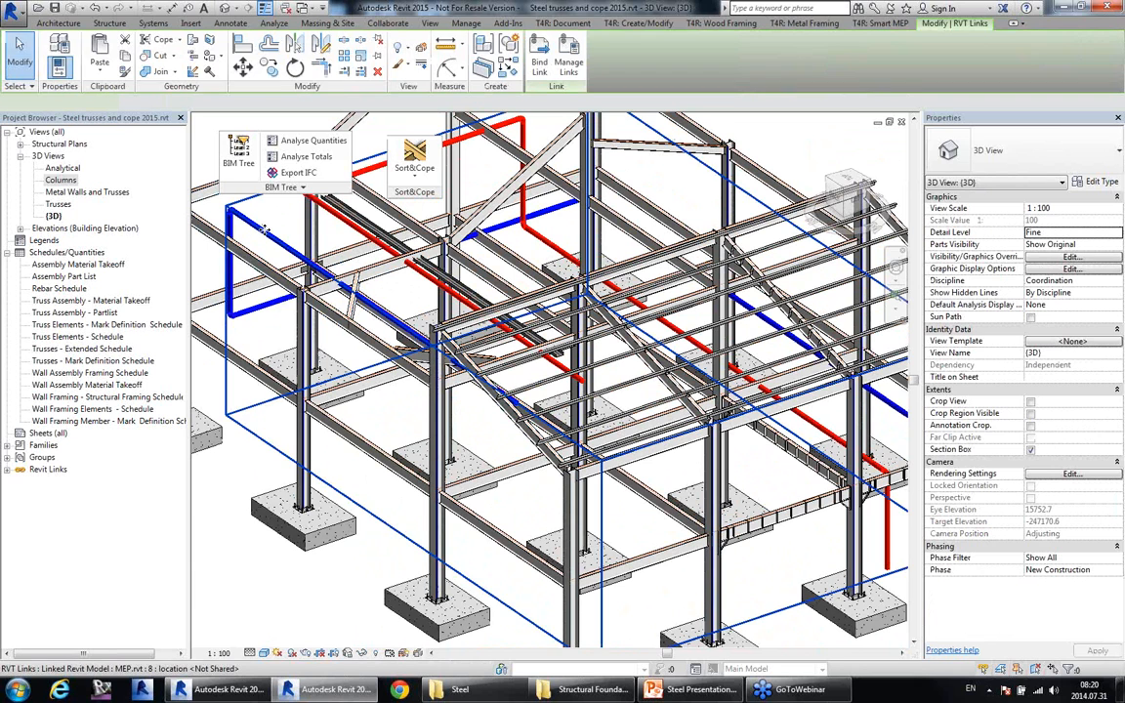
left_click(249, 592)
left_click(217, 689)
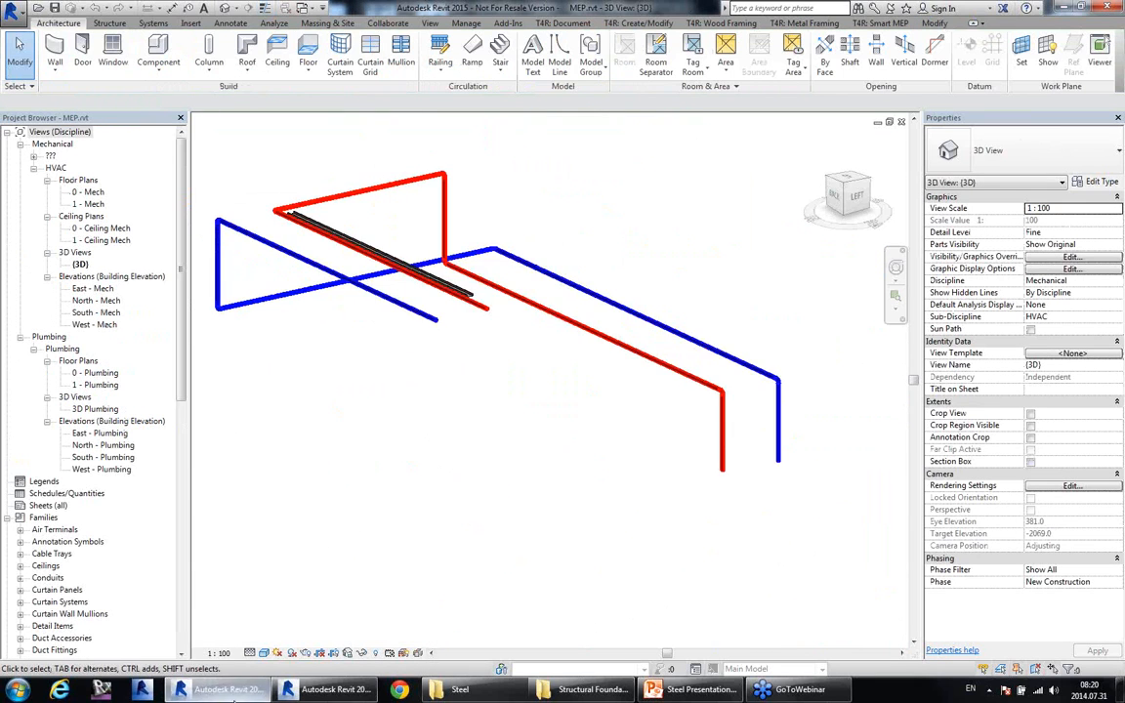
middle_click_drag(621, 411, 625, 457, "shift")
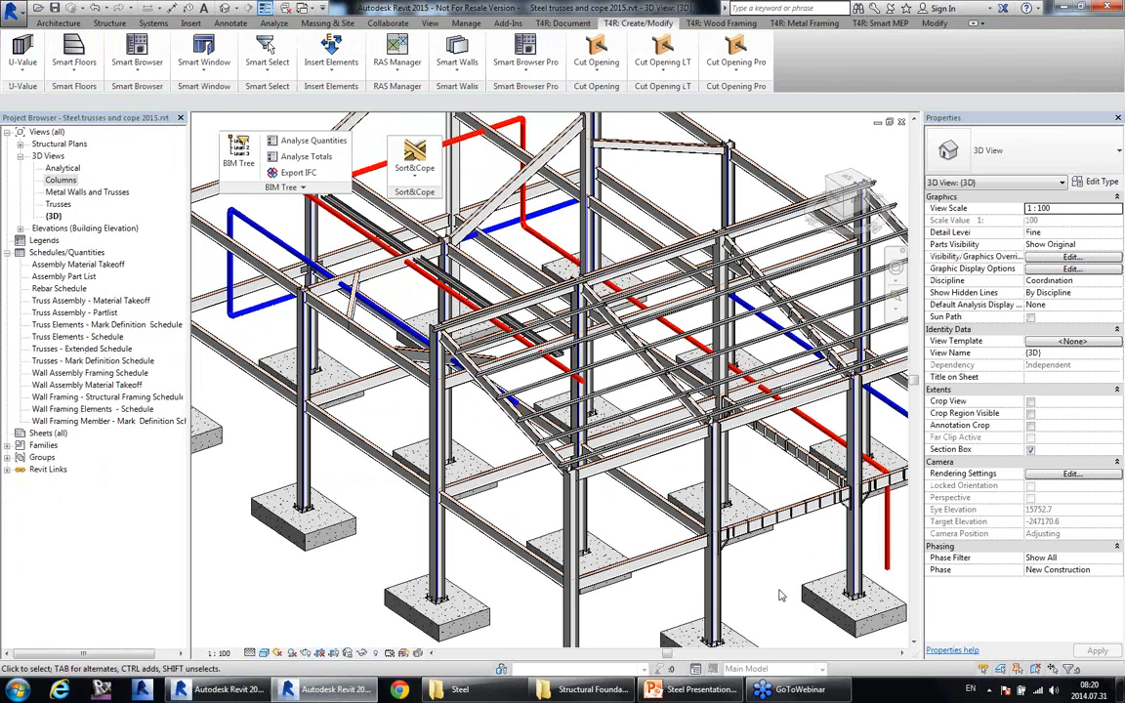
Return to the steel structure's 3D view and float the Cut Opening Pro tool over the model view.
middle_click_drag(761, 195, 744, 113, "shift")
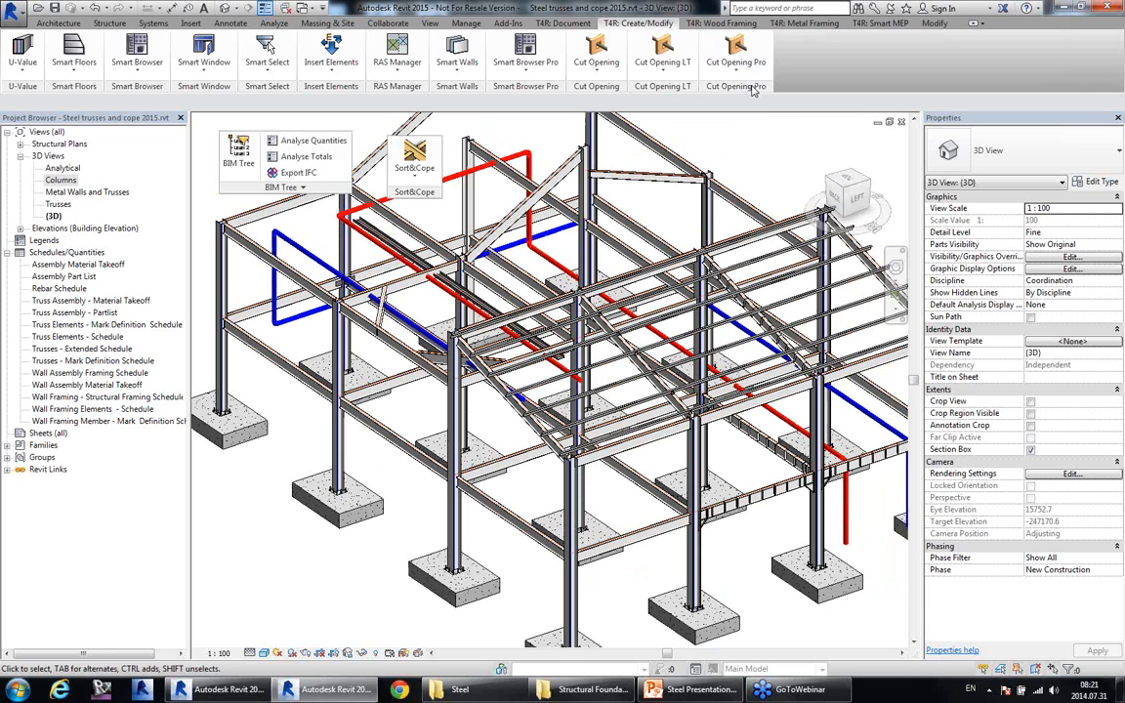
left_click_drag(735, 86, 498, 183)
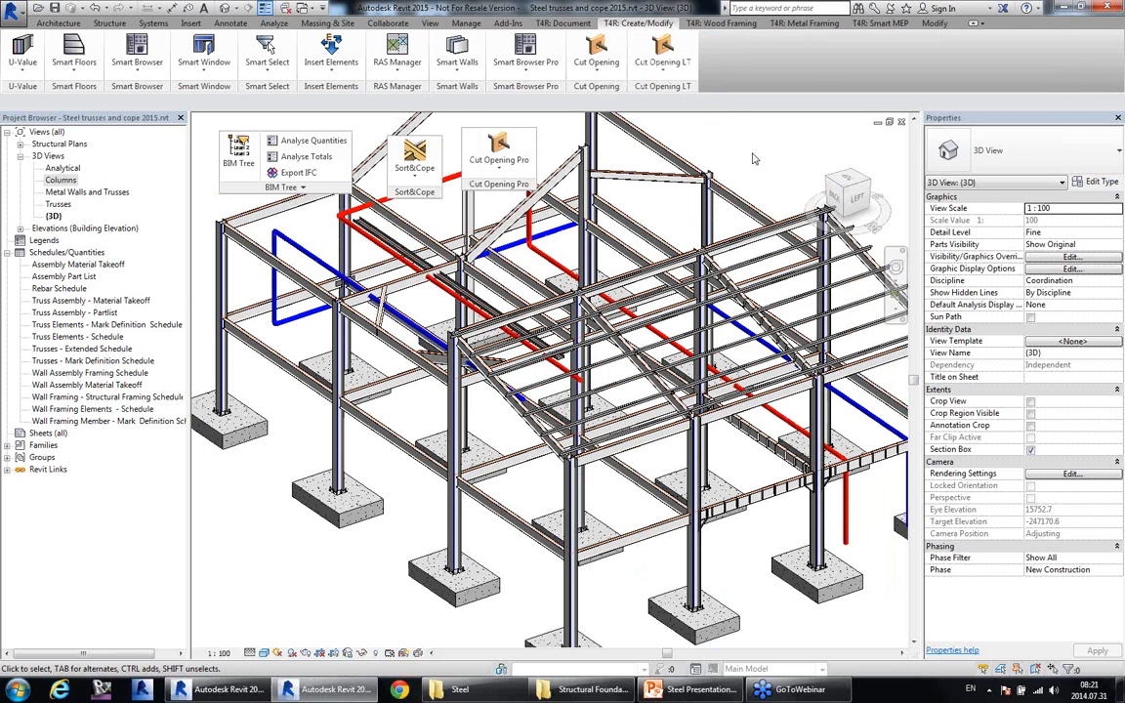
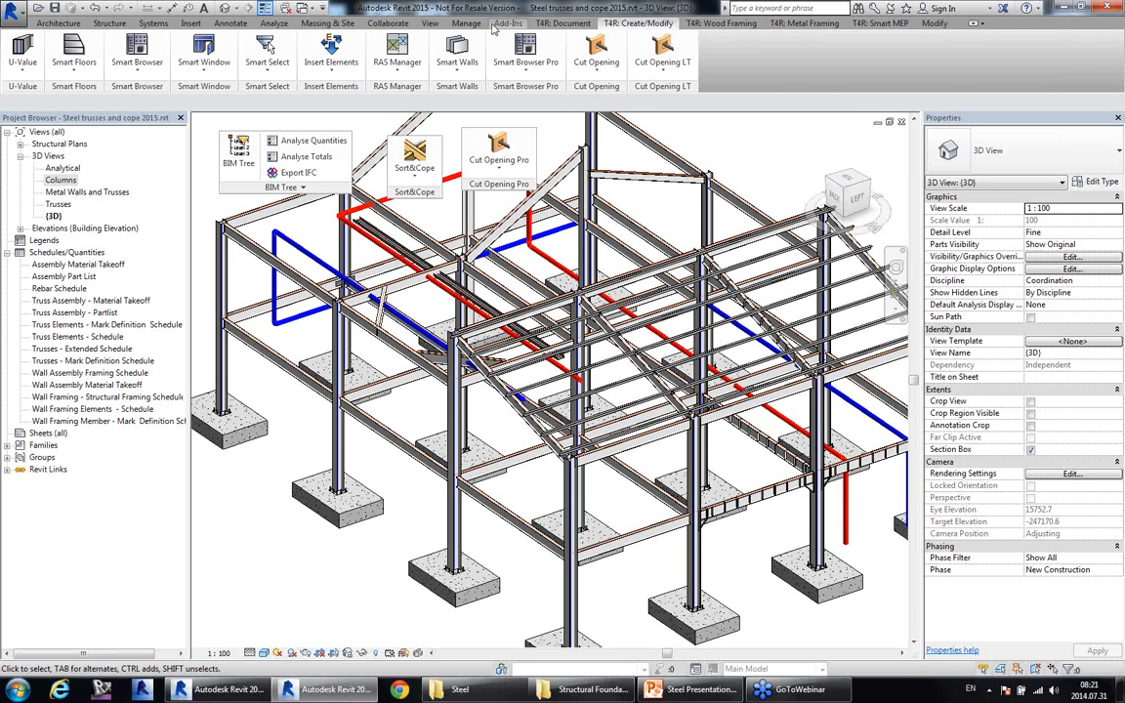
Start a Run Interference Check with the current project's Structural Columns and all Structural Framing as the first set of categories.
left_click(397, 28)
left_click(652, 58)
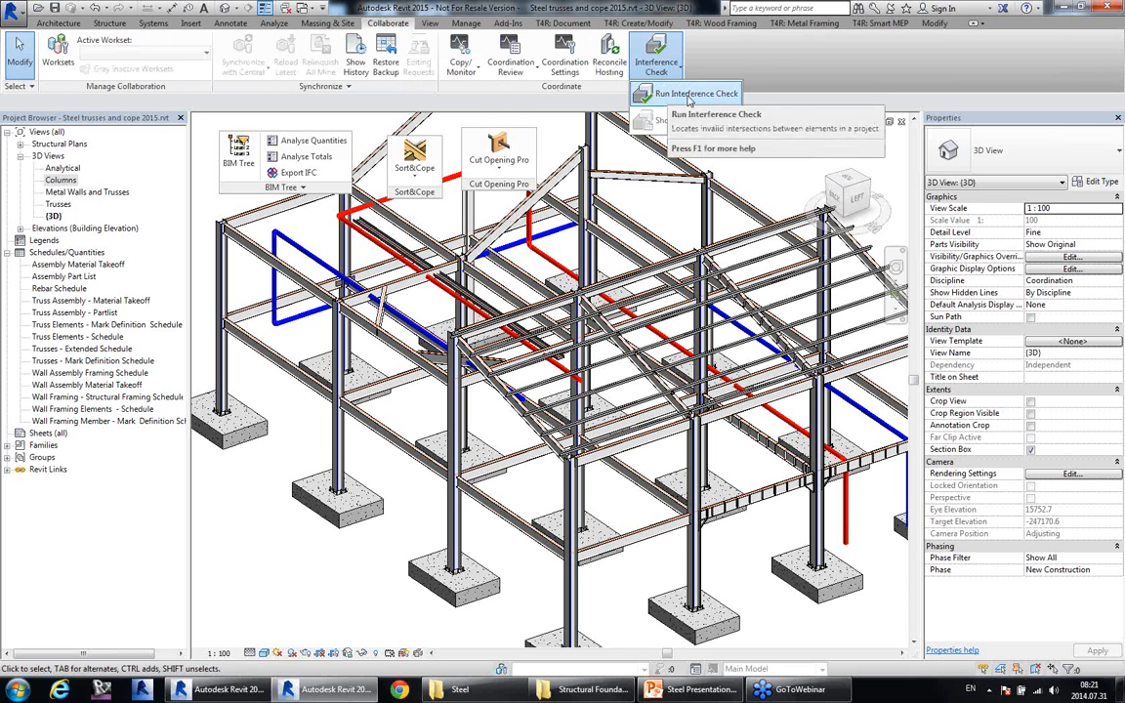
left_click(670, 95)
left_click_drag(488, 51, 563, 104)
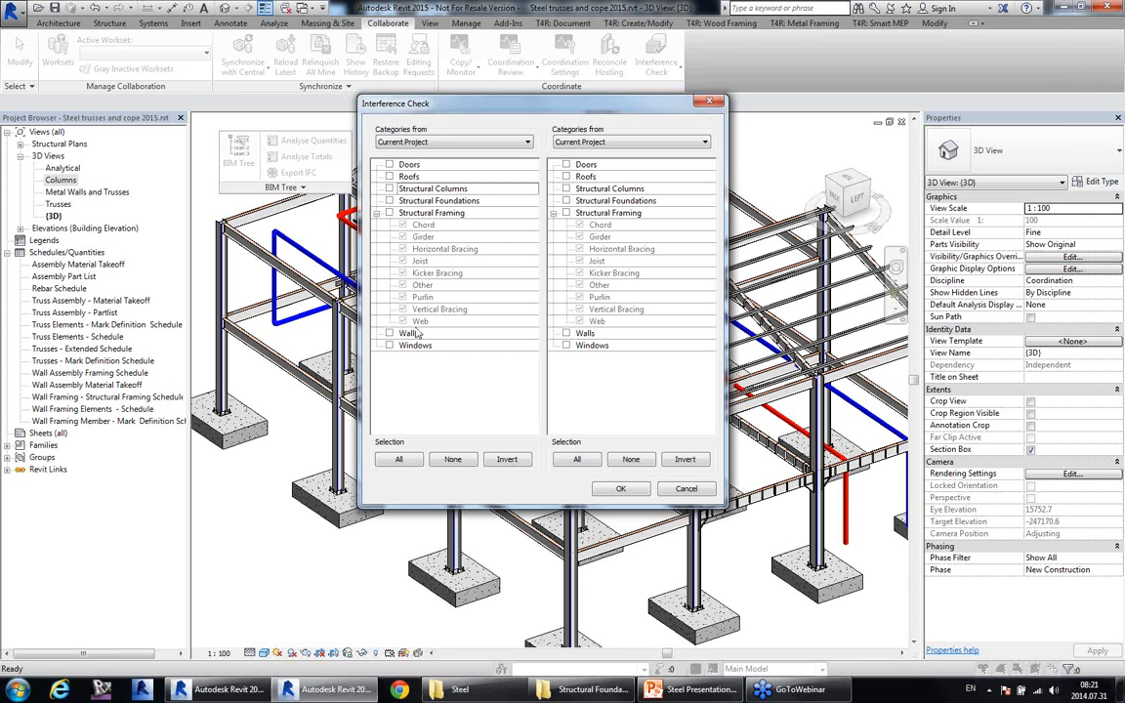
left_click(389, 213)
left_click(390, 188)
left_click(391, 200)
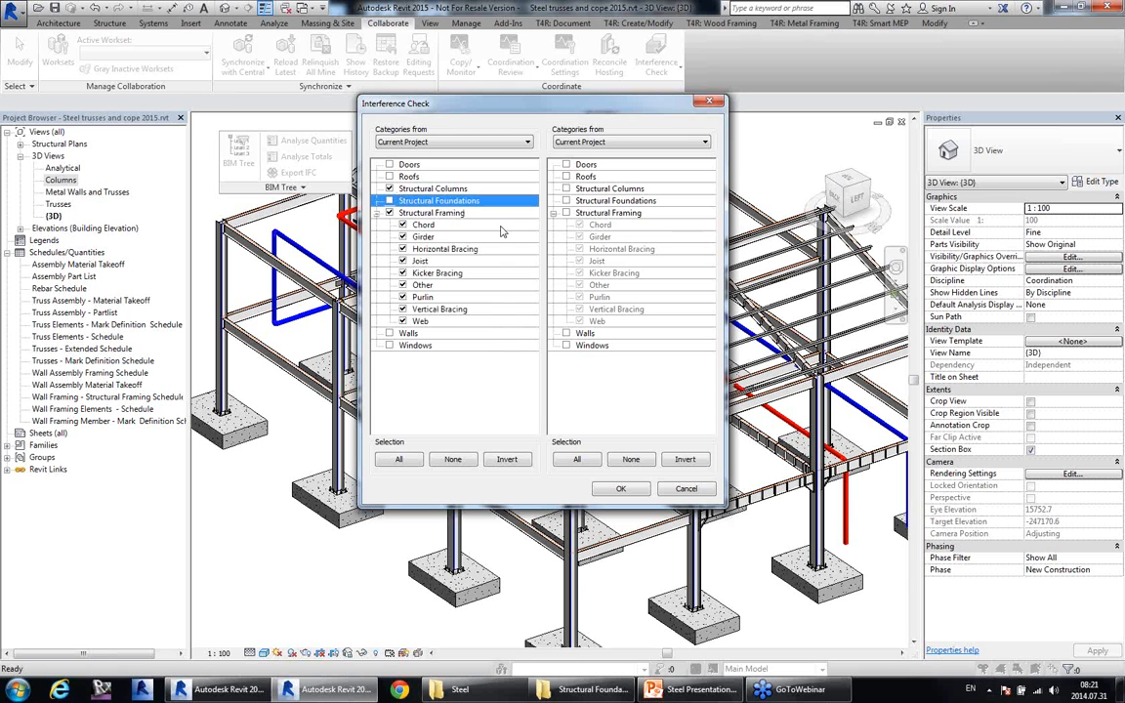
Check them for interference against the Cable Trays and Pipes of the linked MEP.rvt.
left_click(625, 142)
left_click(604, 160)
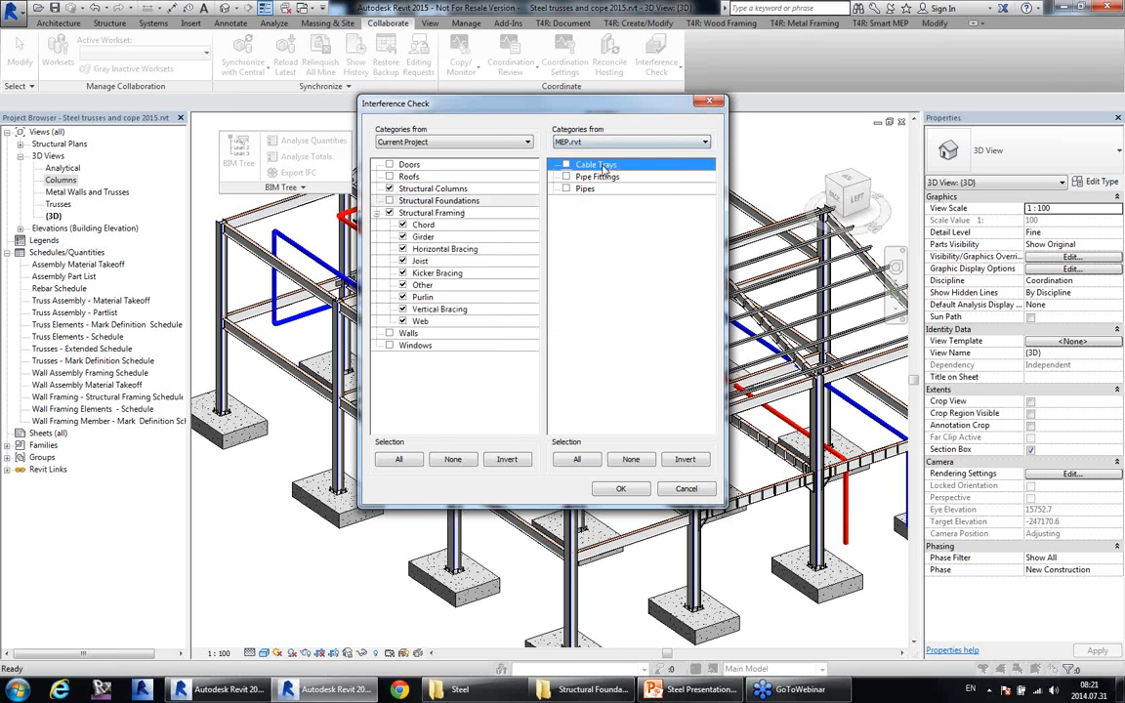
left_click(566, 164)
left_click(566, 189)
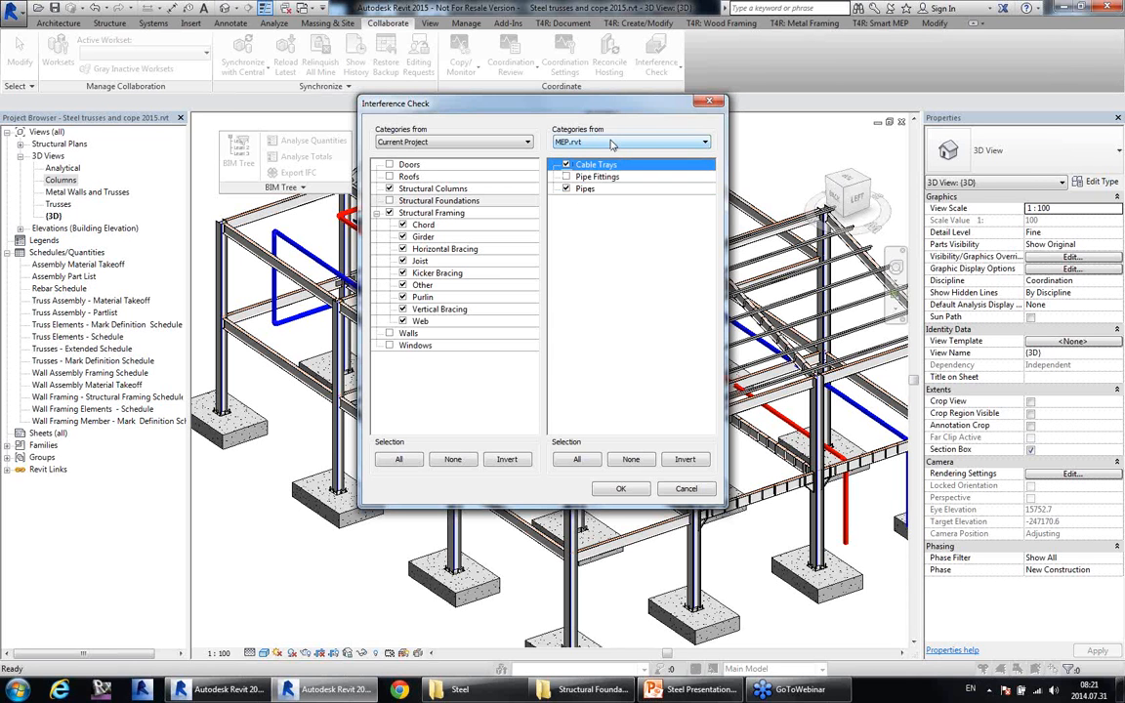
left_click(624, 489)
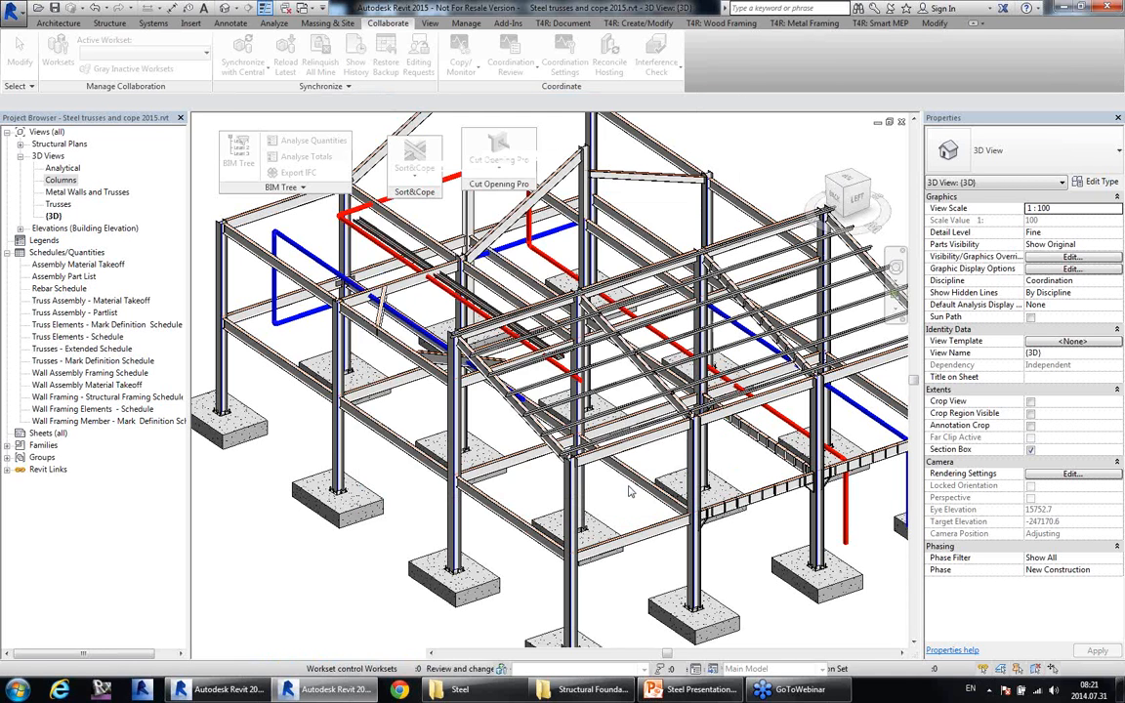
Export the interference report to the Desktop as the HTML file Steel trusses and cope 2015, and close the report.
mouse_move(650, 301)
left_mouse_down()
mouse_move(650, 351)
mouse_move(648, 296)
left_mouse_up()
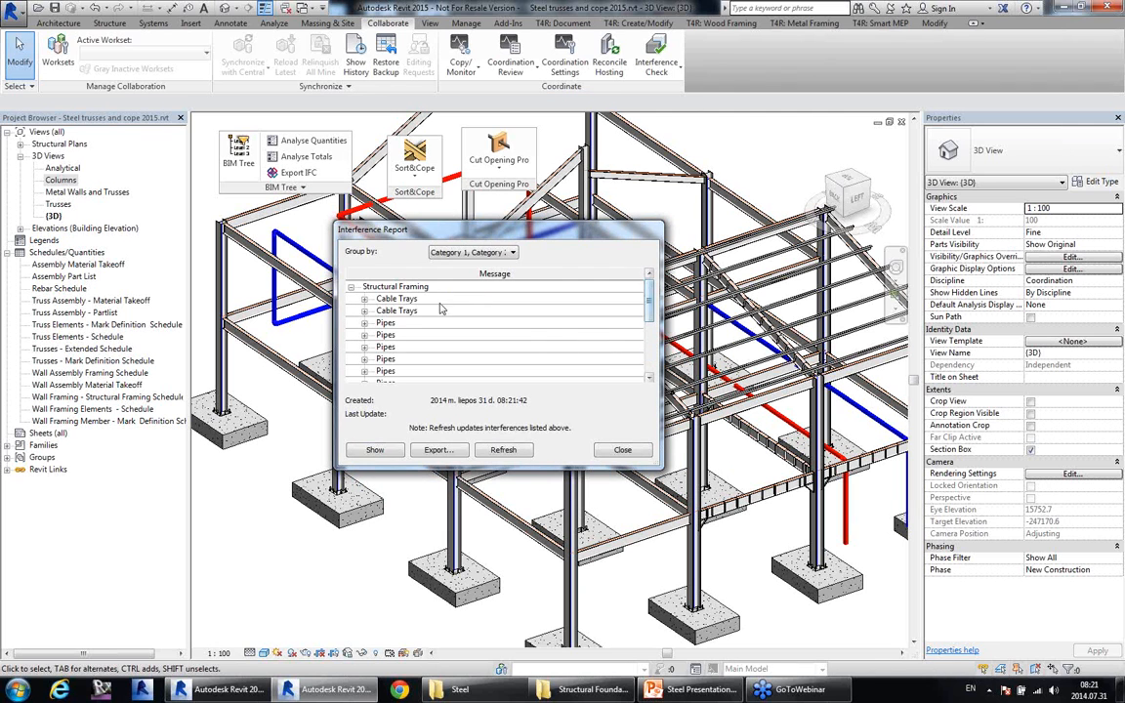
left_click(442, 453)
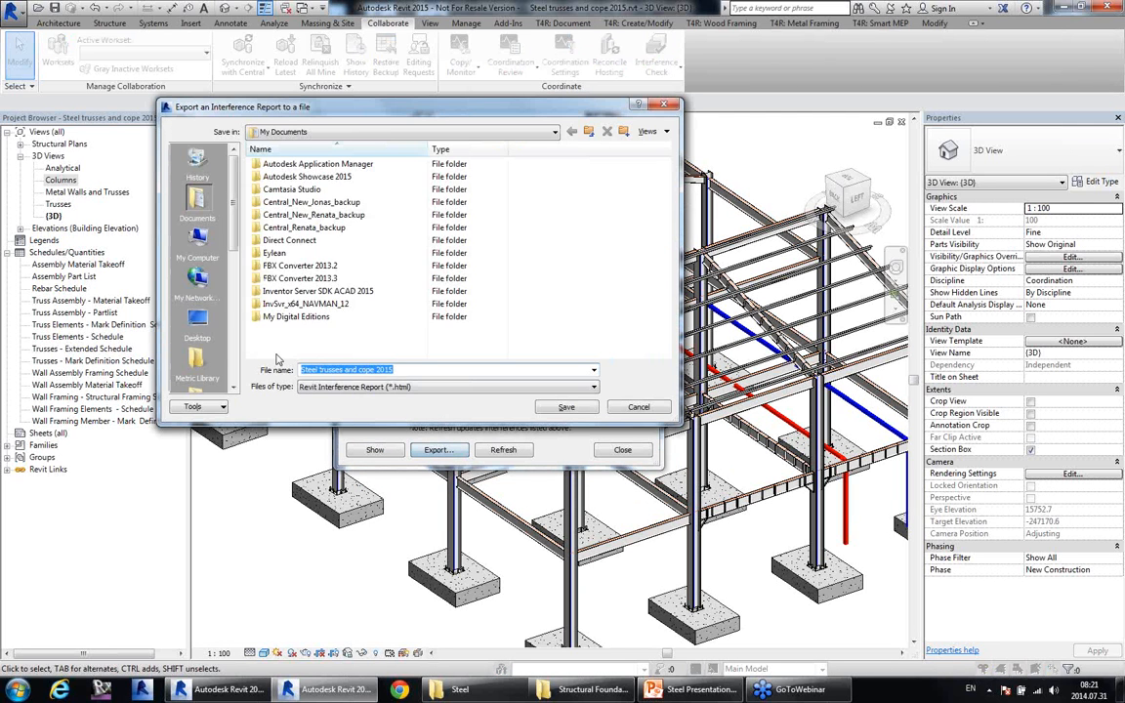
left_click(197, 322)
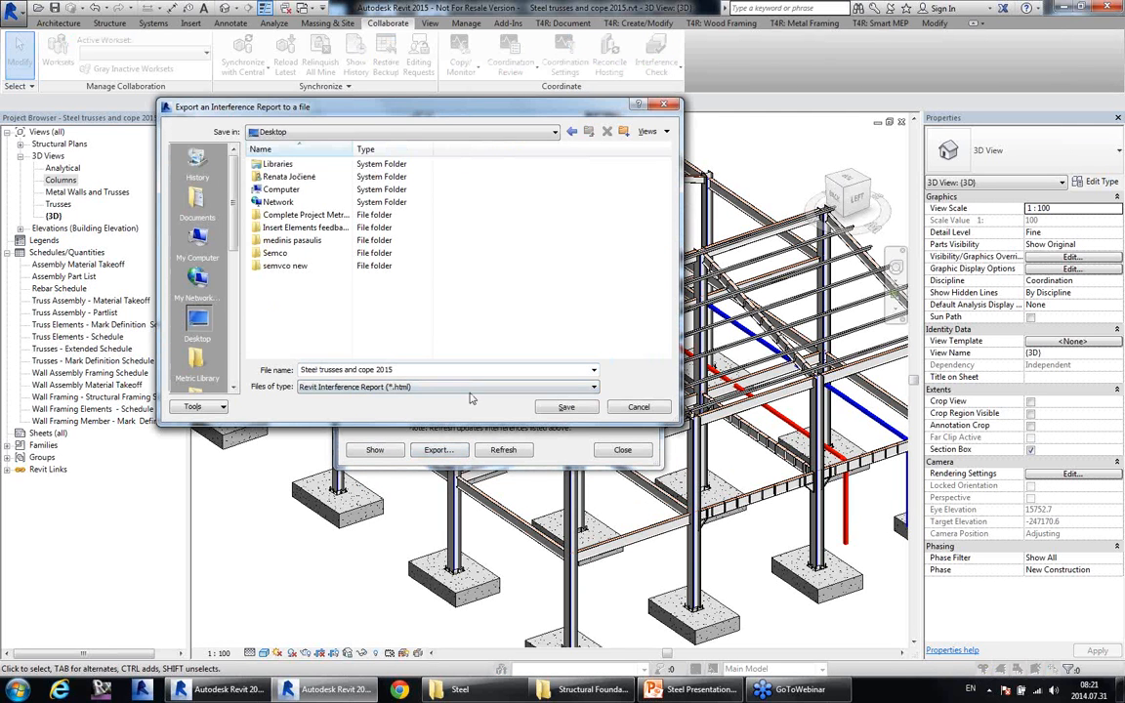
left_click(568, 406)
left_click(627, 451)
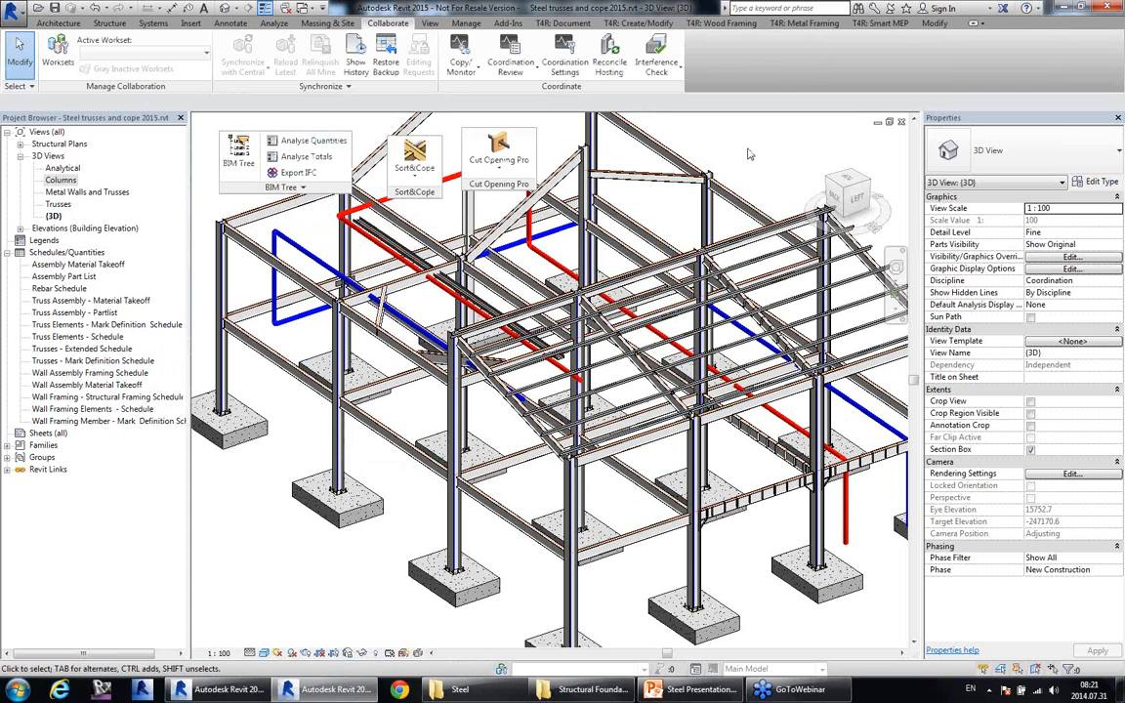
Load Steel trusses and cope 2015.html from the Desktop into Cut Opening Pro's Read Interference Check Data.
left_click(498, 164)
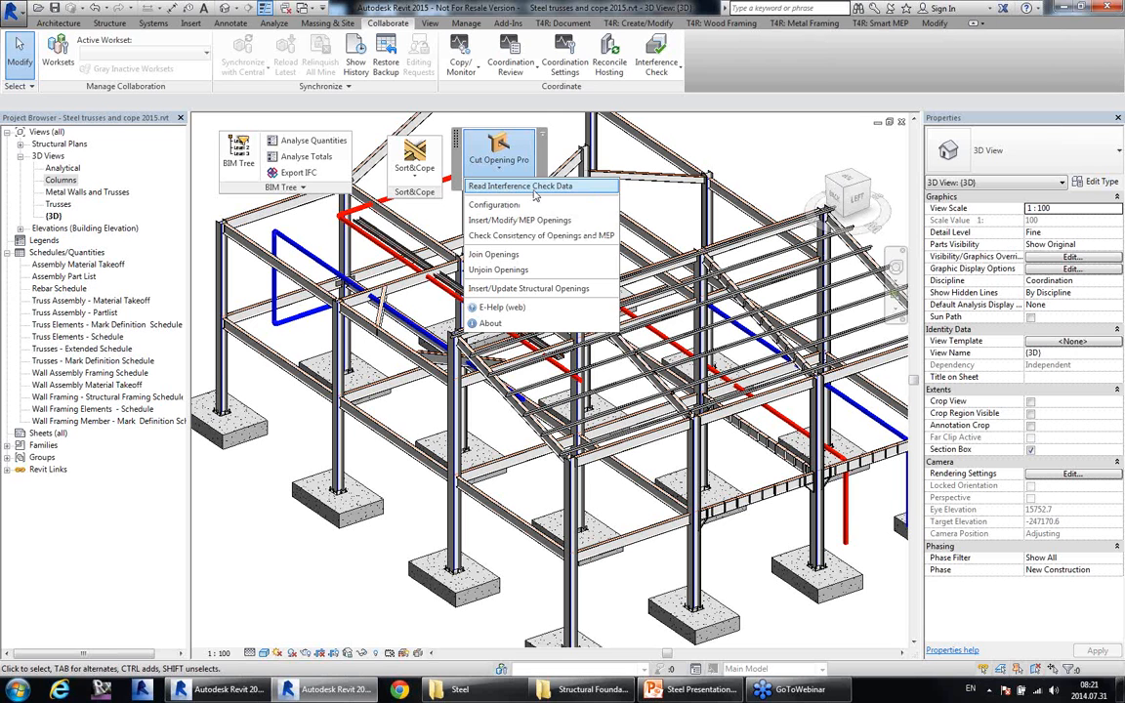
left_click(534, 191)
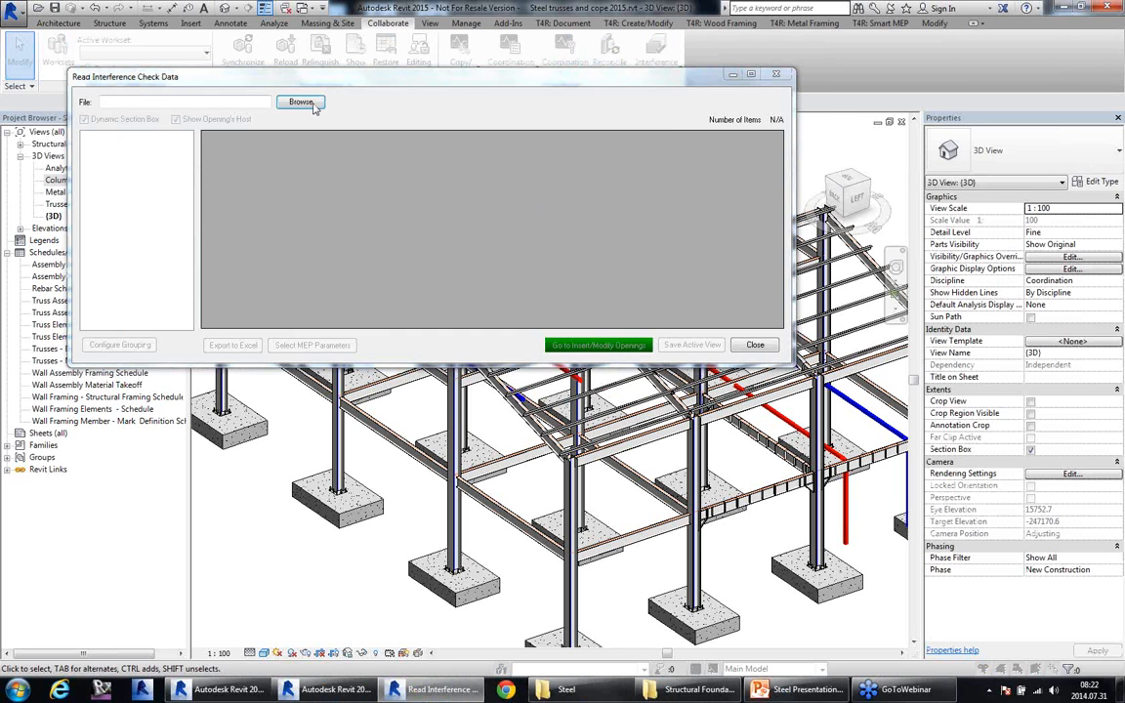
left_click(300, 102)
left_click(172, 159)
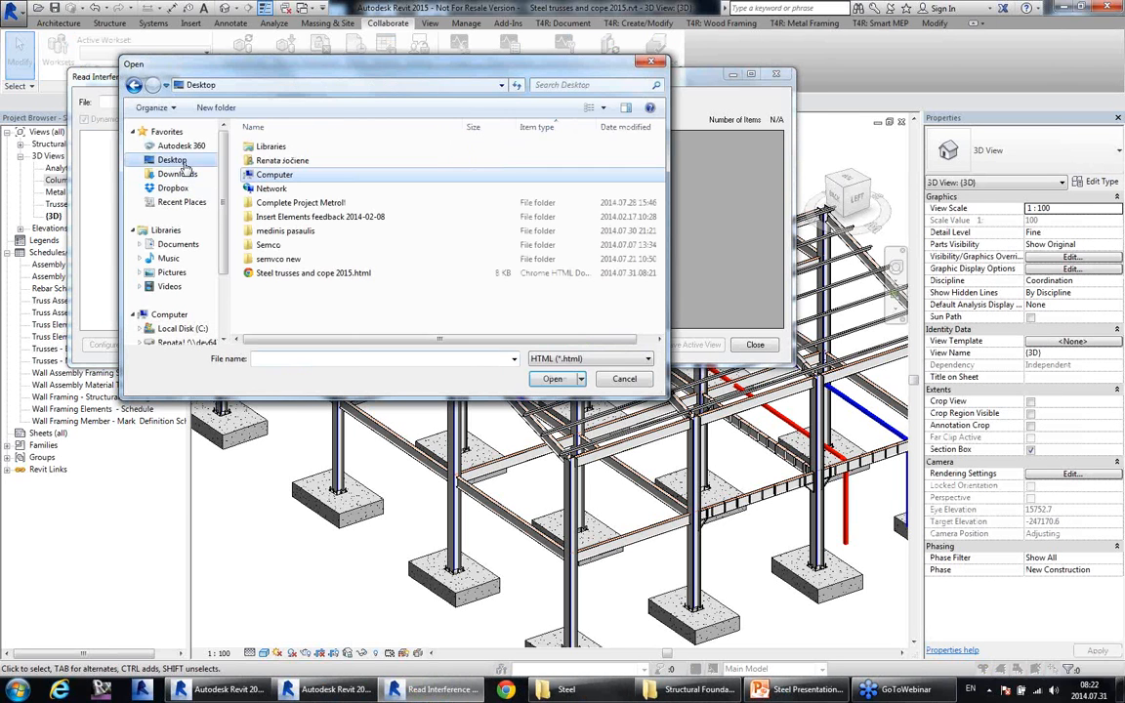
left_click(312, 272)
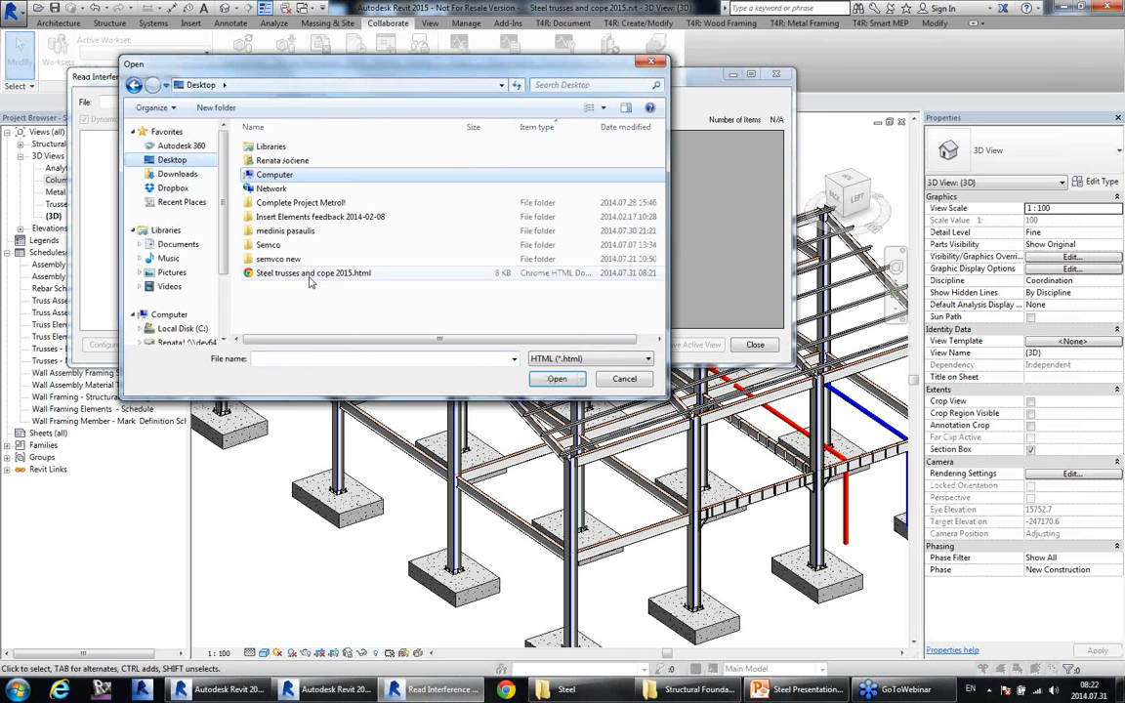
left_click(553, 379)
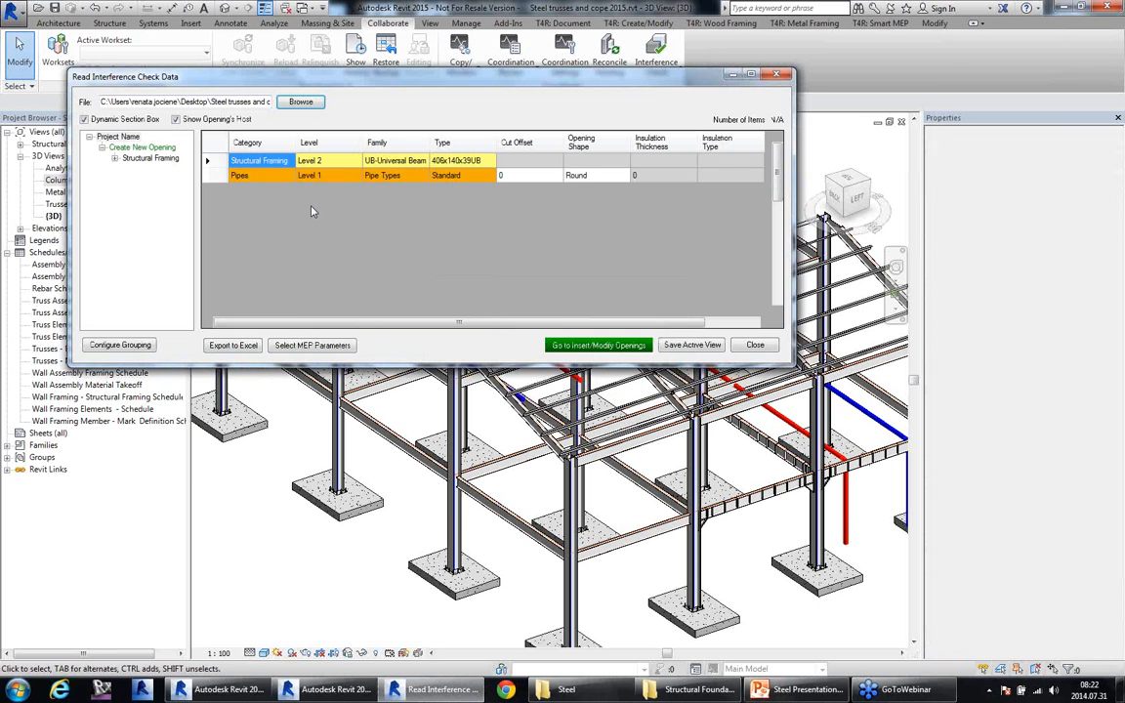
left_click_drag(508, 76, 496, 236)
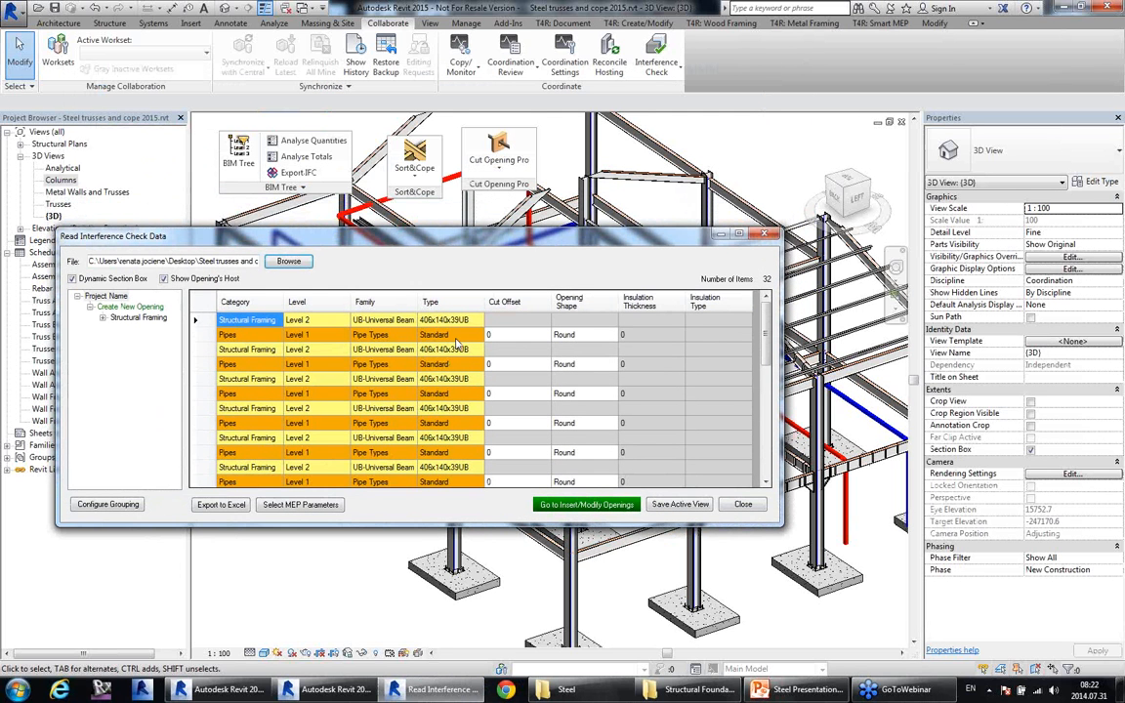
Examine individual 406x140x39UB framing clashes on Level 2 and Level 3 in the 3D view, keeping the data window clear of the model.
left_click(449, 334)
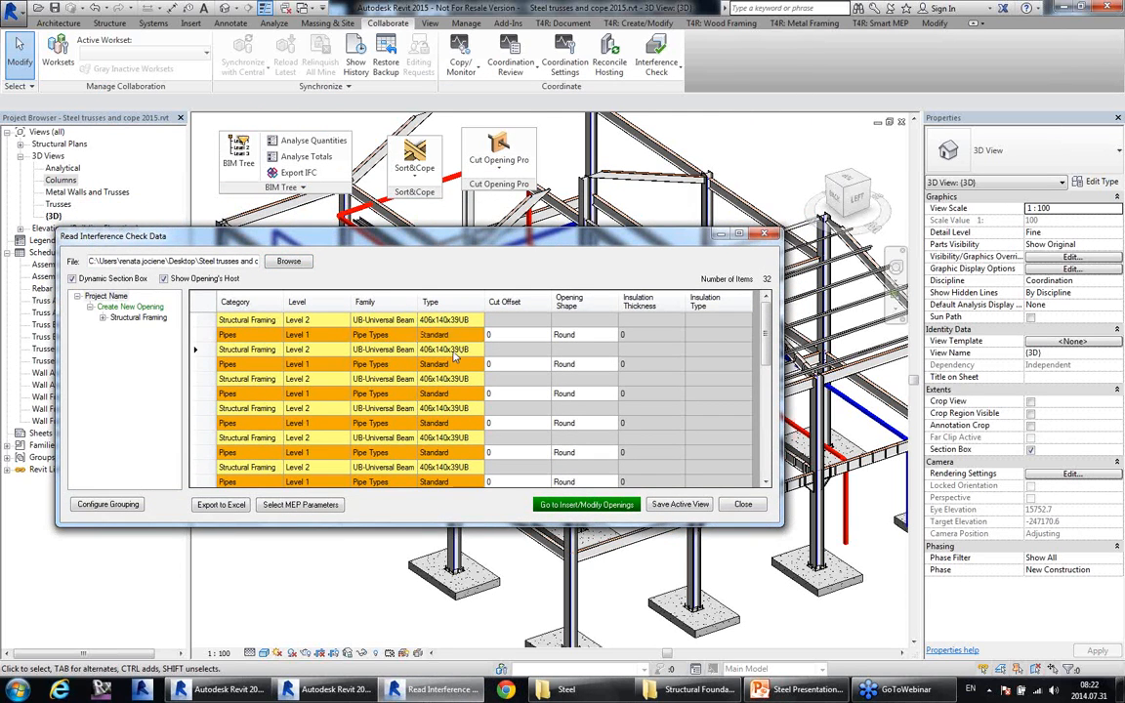
left_click(455, 347)
left_click_drag(532, 244, 531, 44)
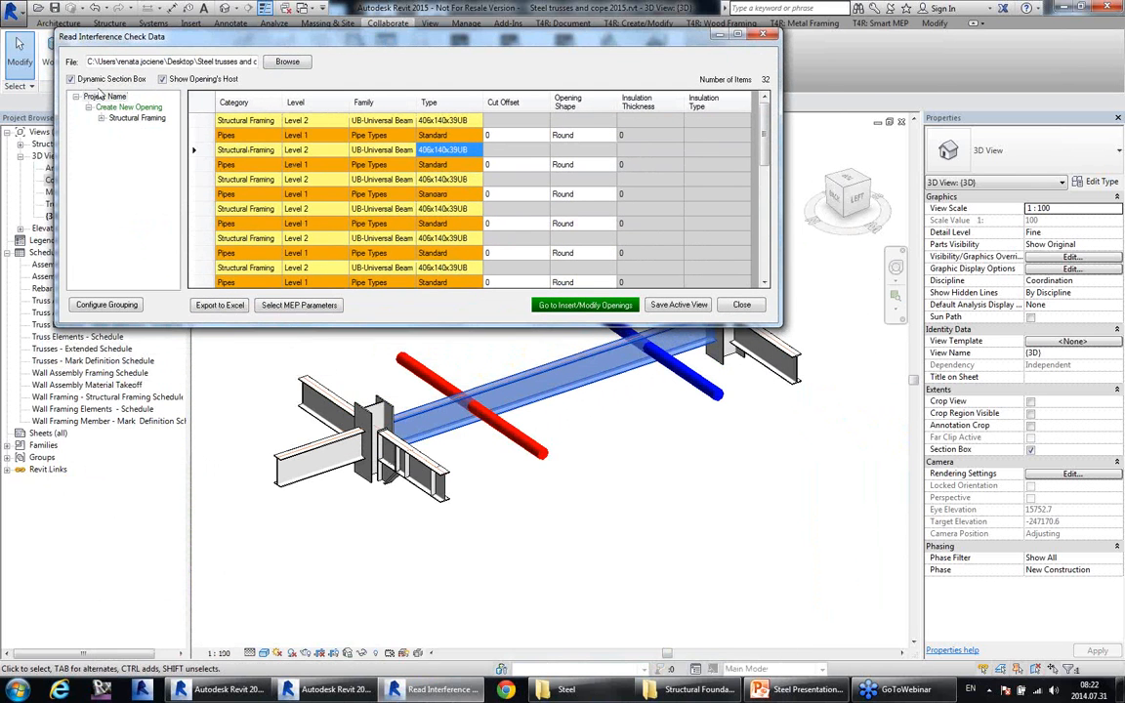
left_click(445, 182)
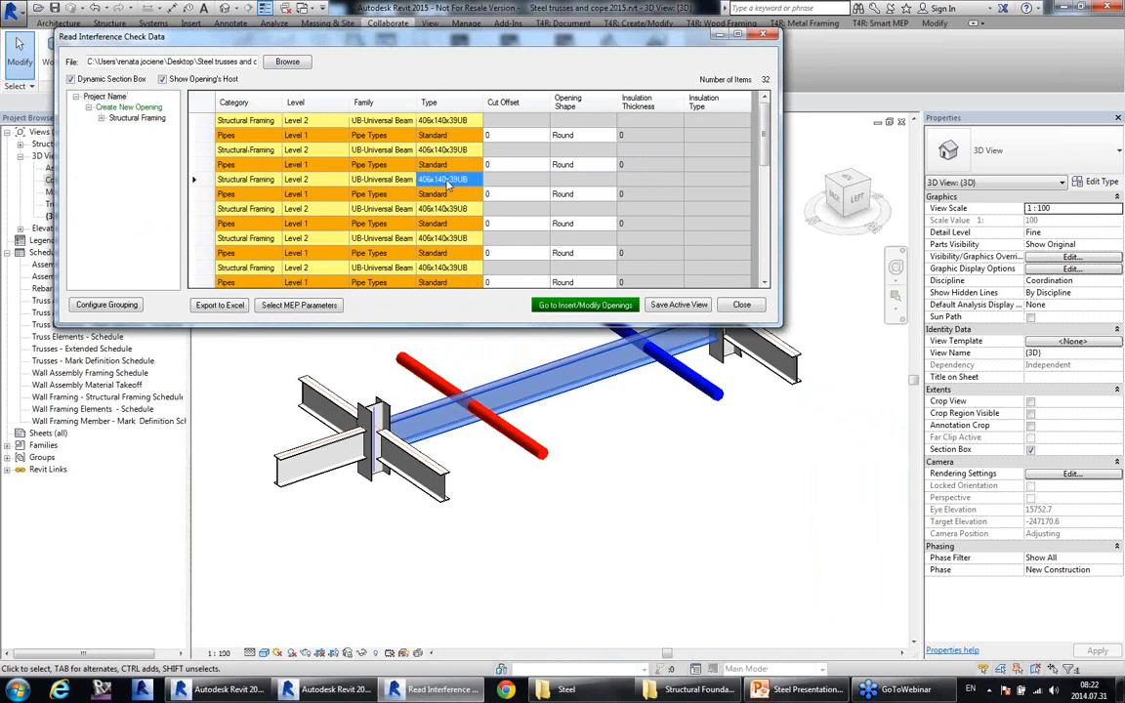
left_click(447, 211)
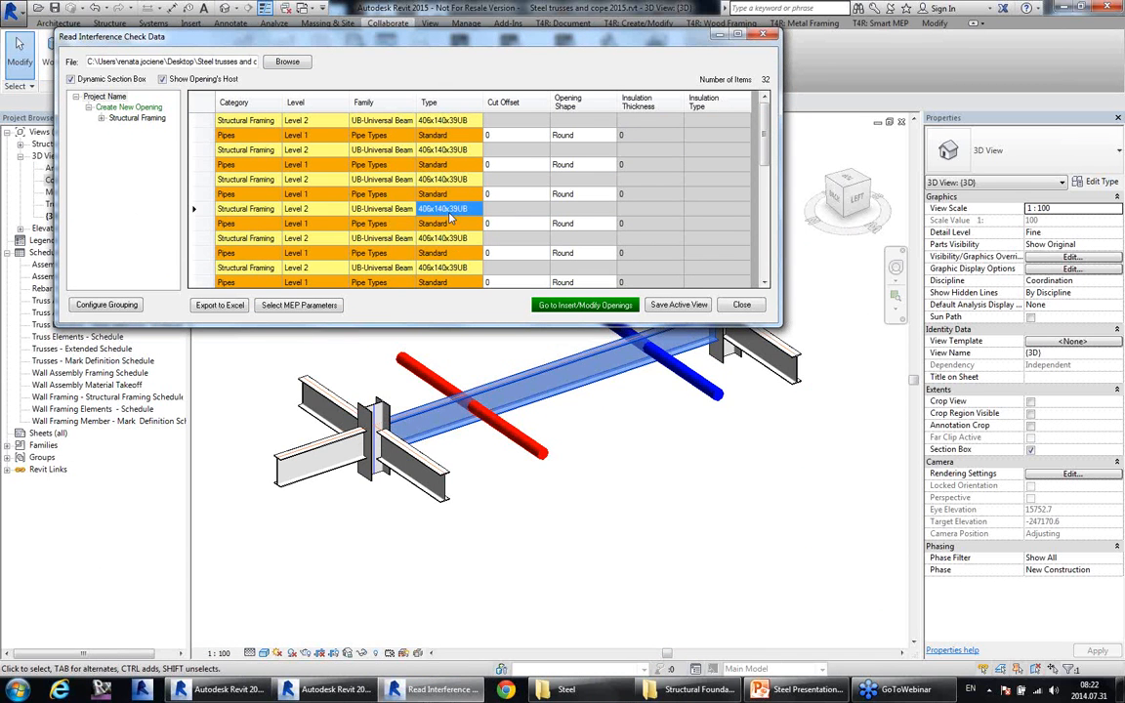
left_click(450, 238)
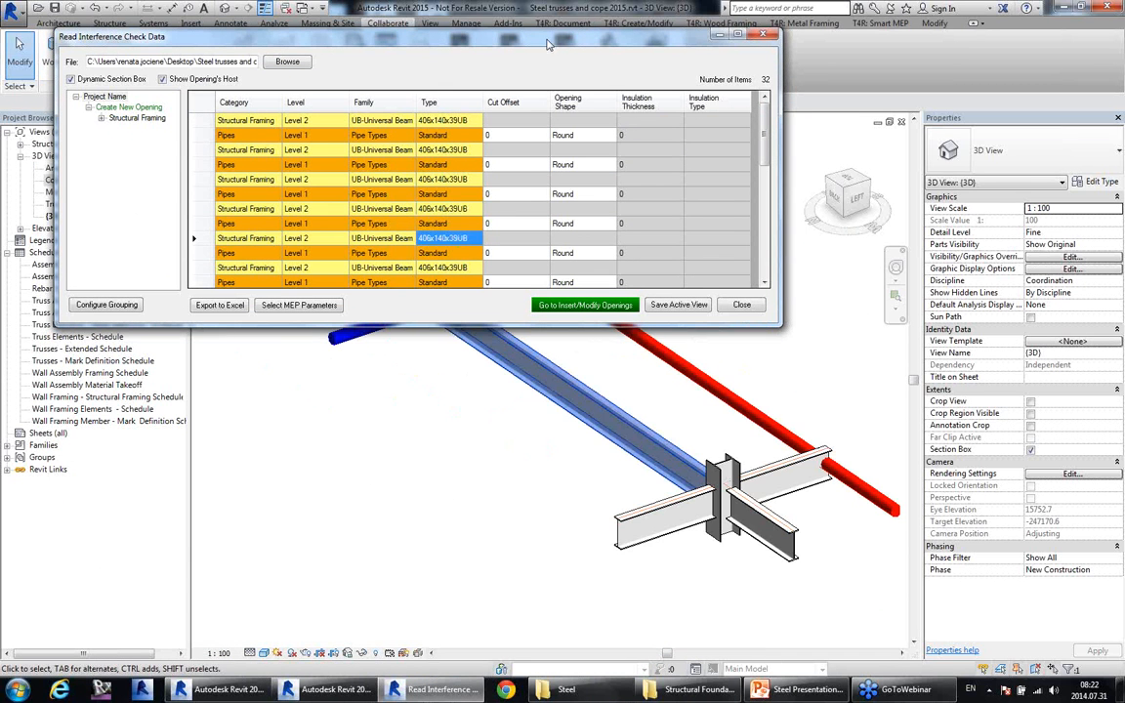
left_click_drag(546, 44, 512, 33)
left_click(427, 266)
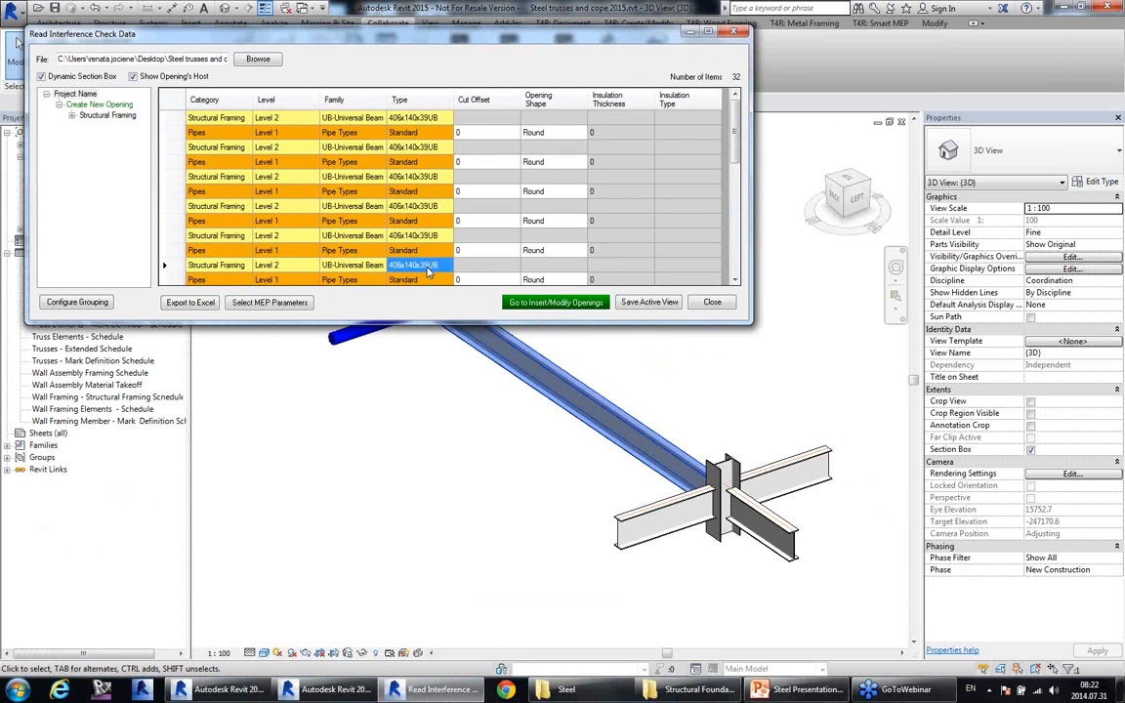
scroll(426, 281, "down", 1)
left_click(429, 251)
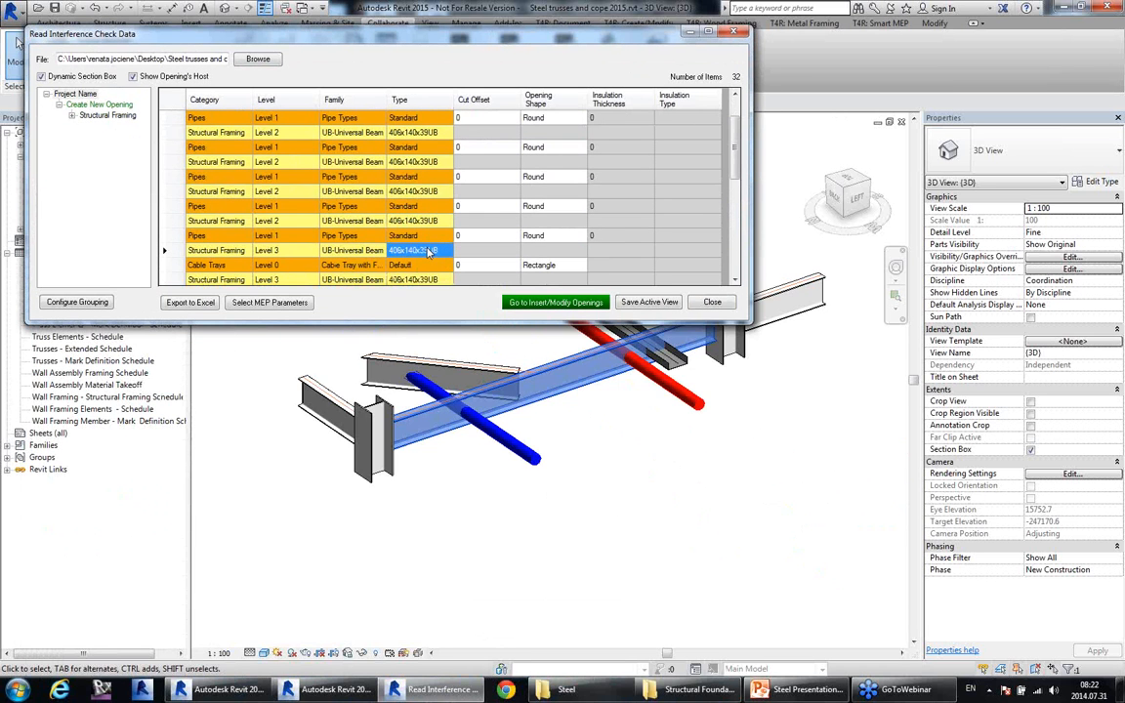
scroll(430, 264, "down", 1)
left_click(426, 239)
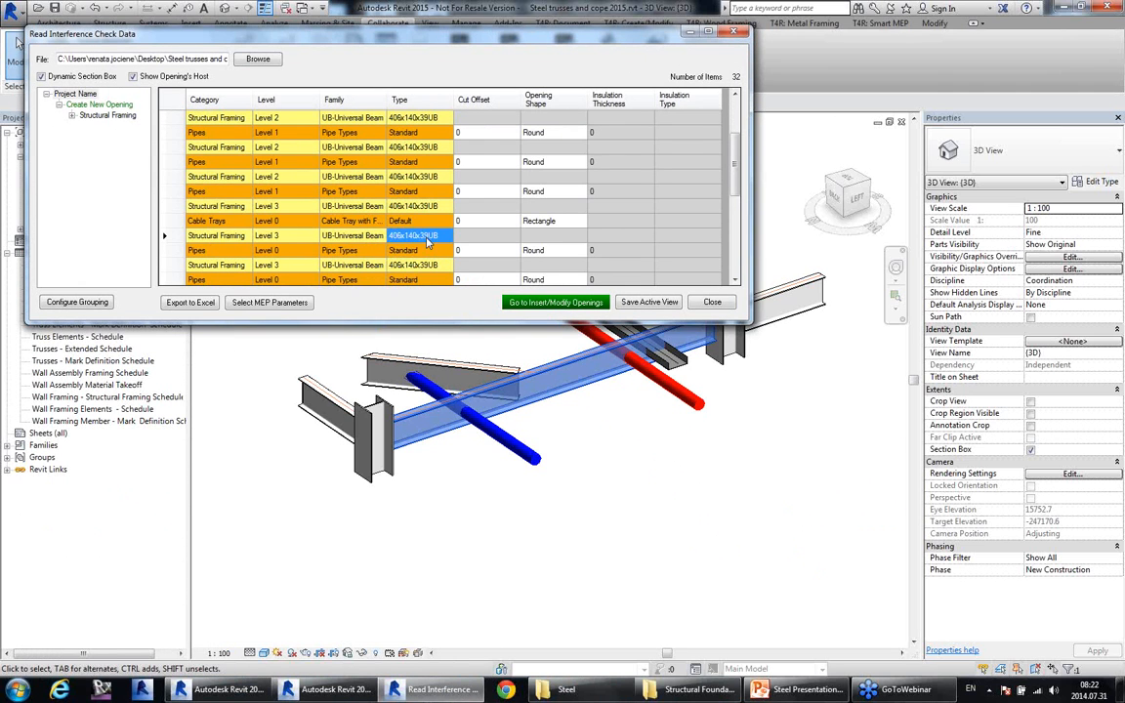
left_click(419, 266)
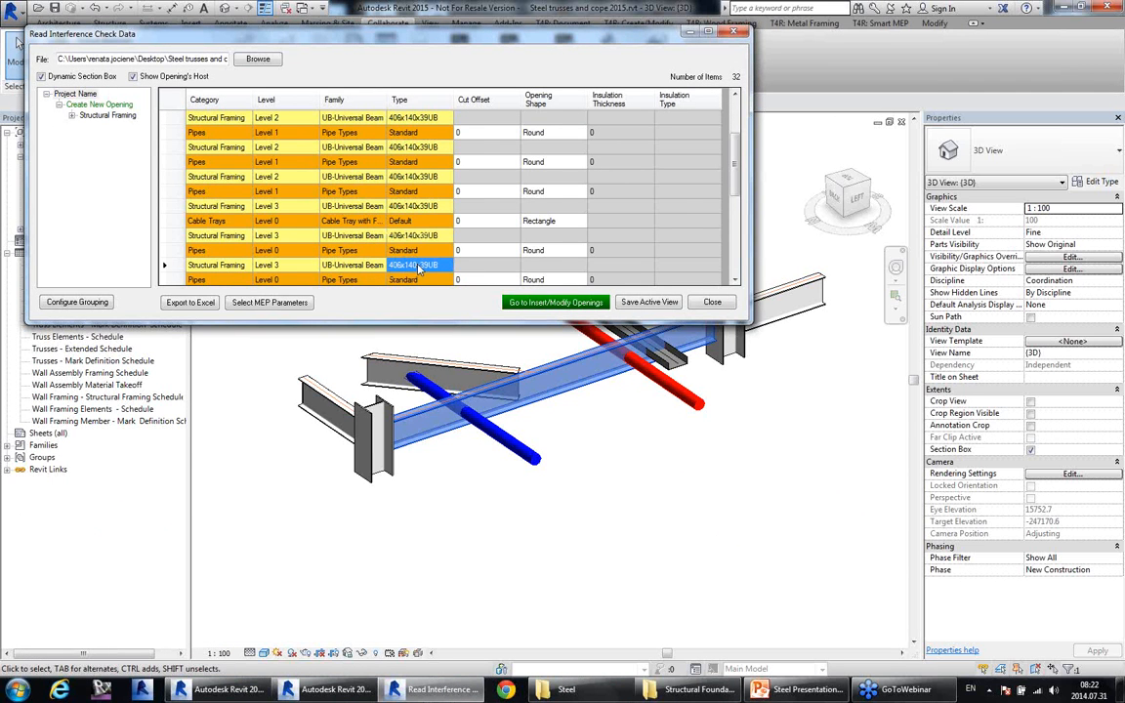
Hide the opening hosts from the clash list and set the Cut Offset of all pipes and cable trays to 20.
left_click(136, 78)
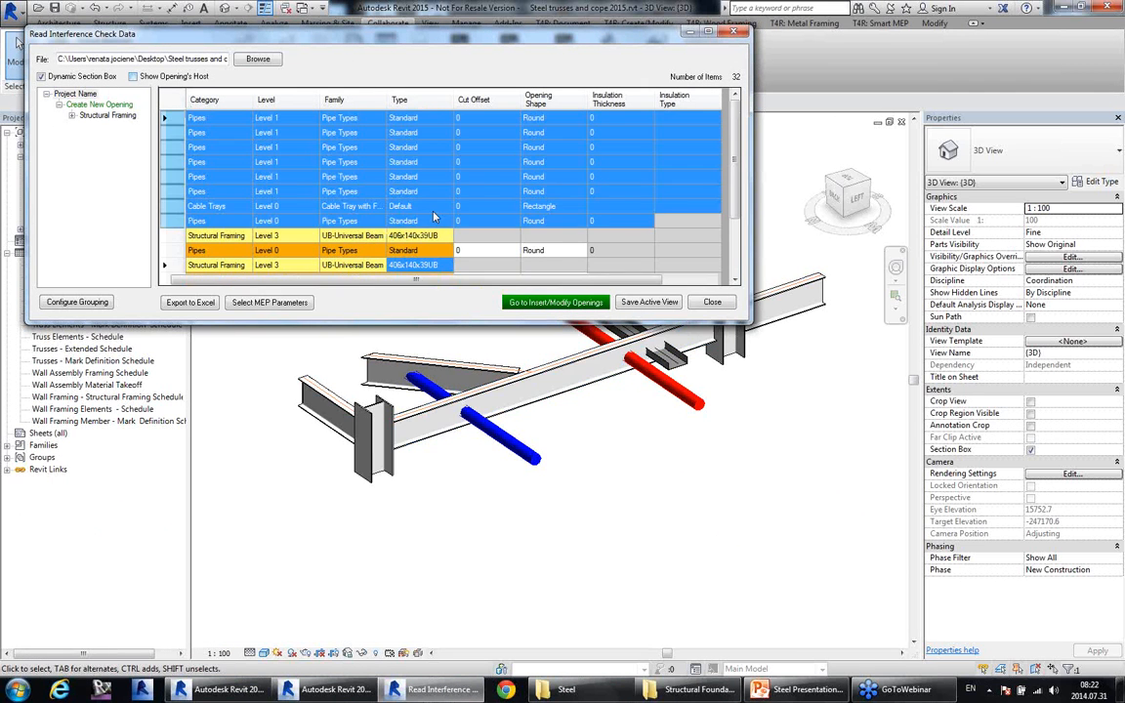
left_click(505, 180)
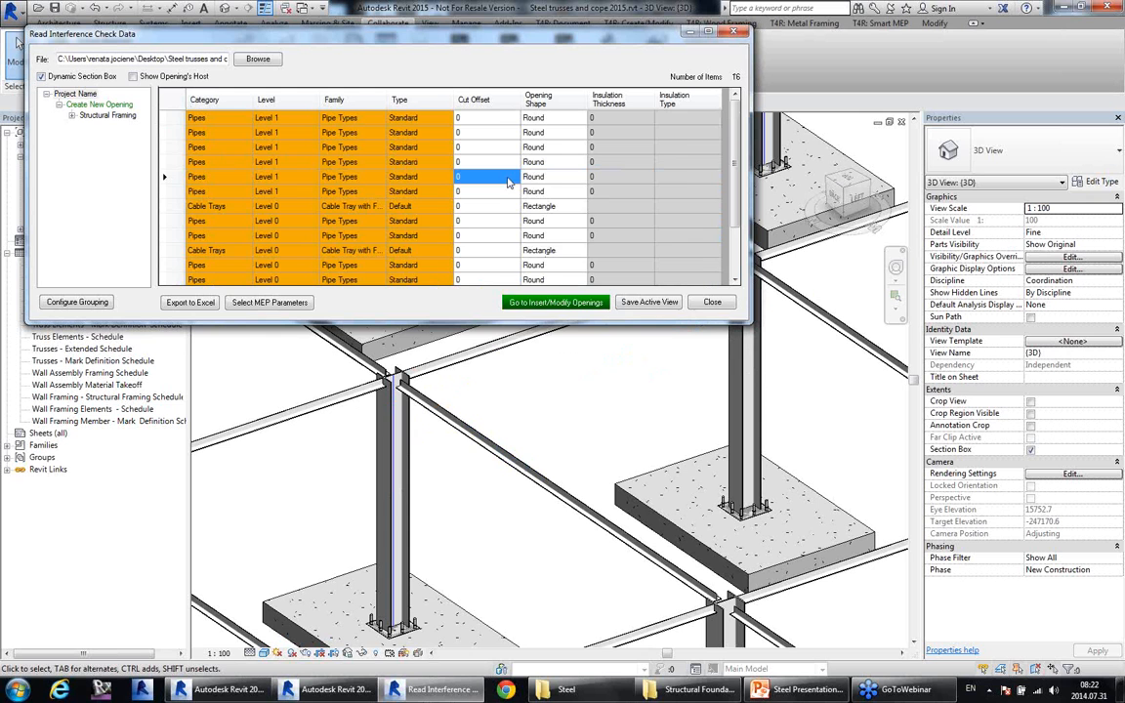
right_click(452, 156)
left_click(479, 191)
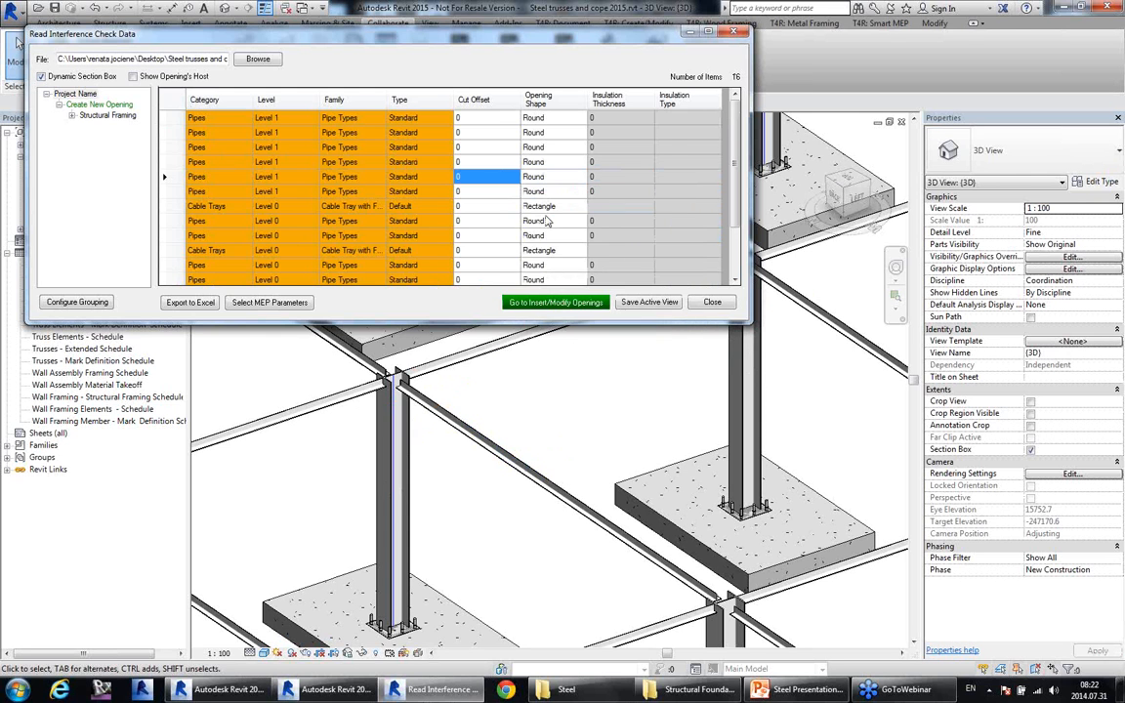
right_click(522, 211)
left_click(570, 211)
type("20")
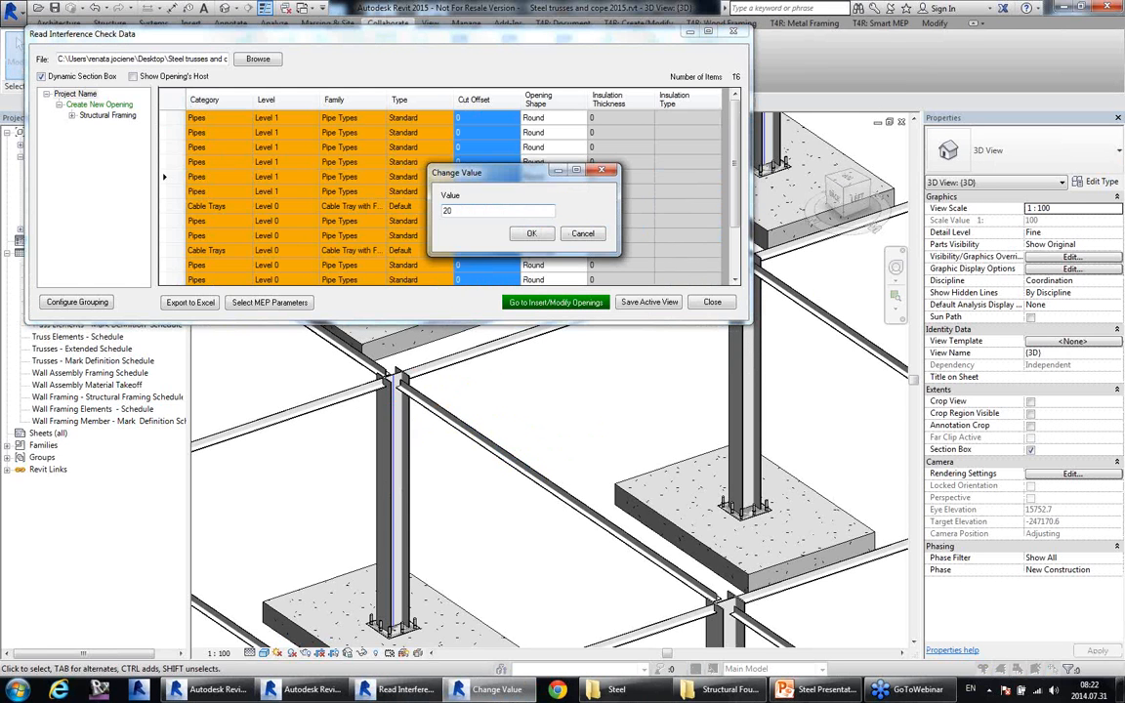
left_click(531, 233)
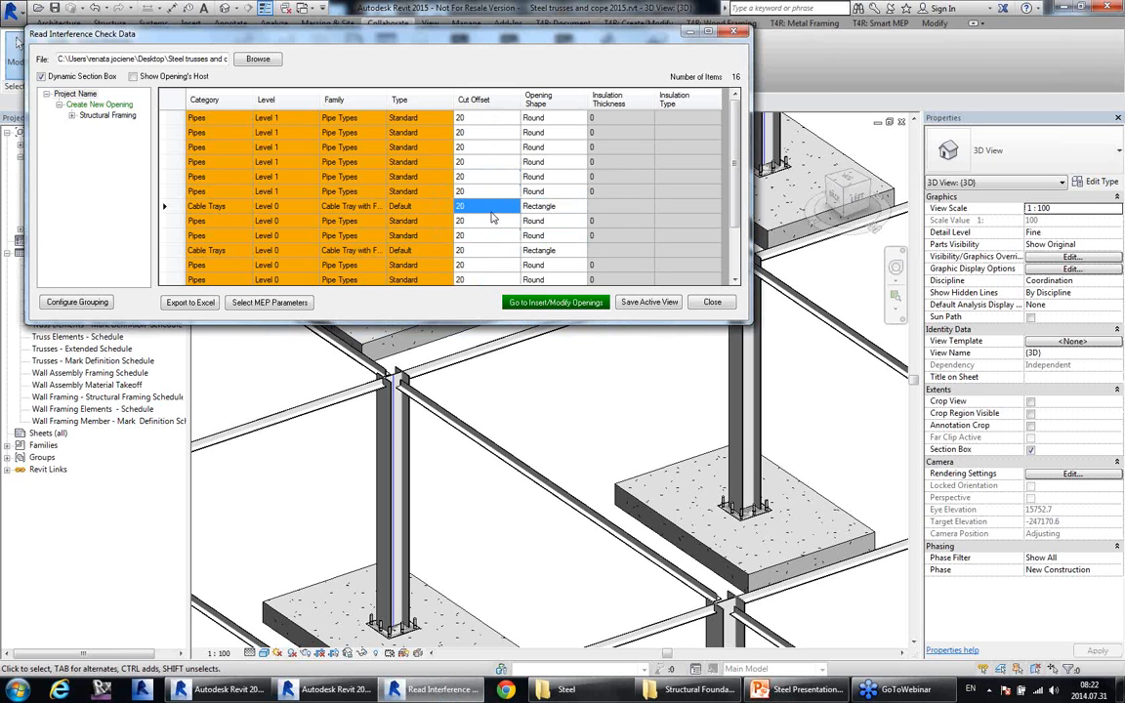
Proceed to Insert/Modify MEP Openings, list the Level 2 structural framing clashes, and look through the Level 3 group before collapsing both levels.
left_click(538, 303)
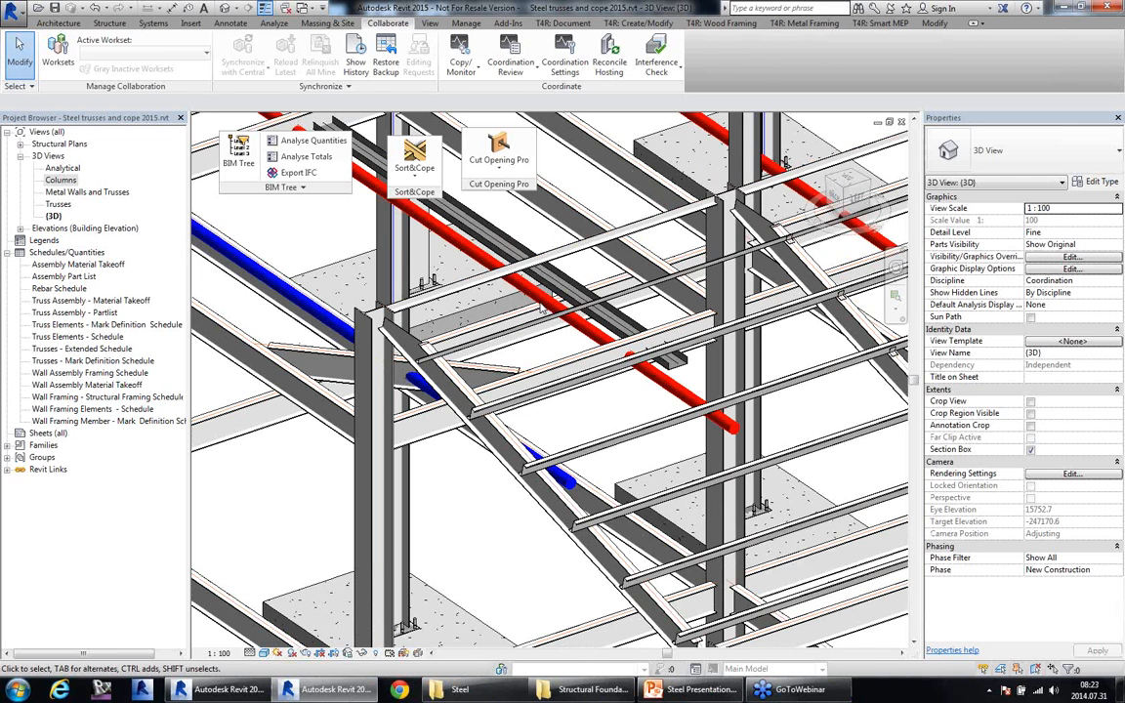
left_click_drag(378, 37, 422, 98)
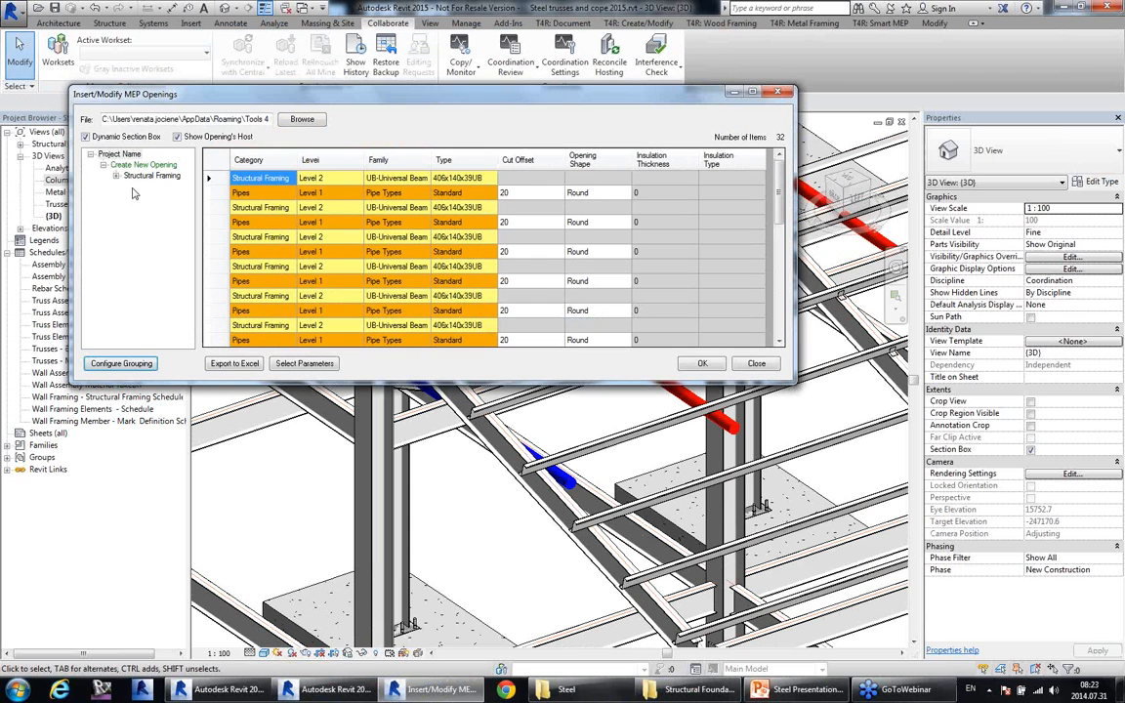
left_click(116, 176)
left_click(128, 186)
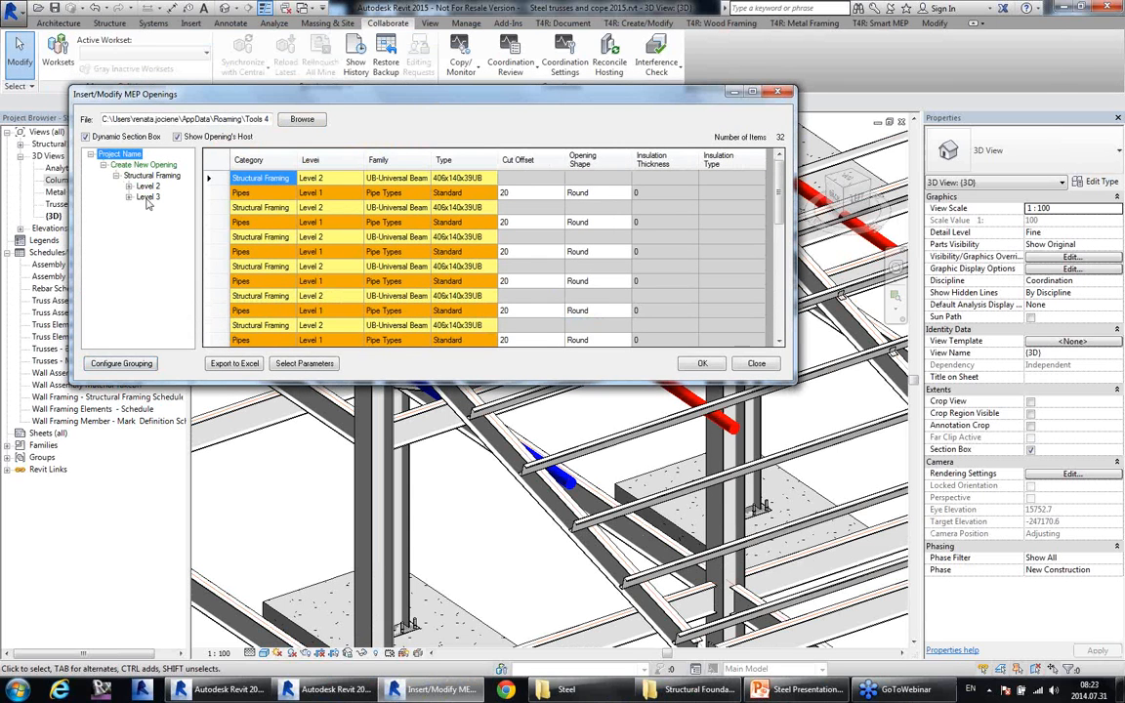
left_click(148, 185)
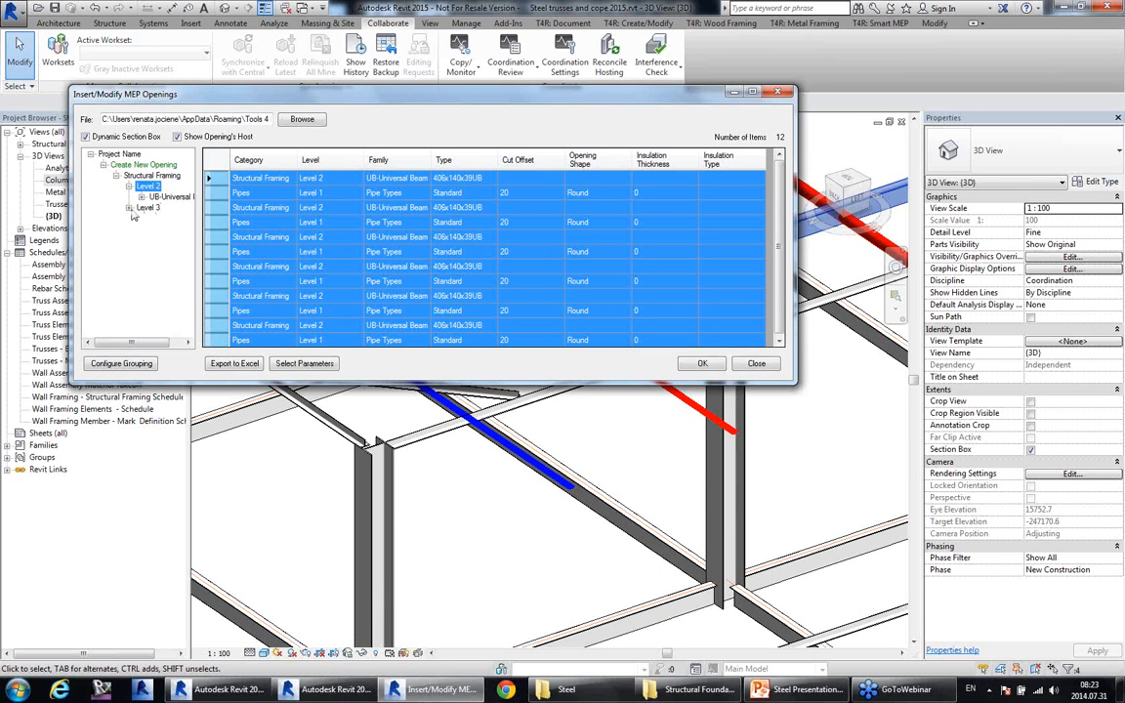
left_click(128, 208)
left_click(141, 218)
left_click(128, 208)
left_click(128, 187)
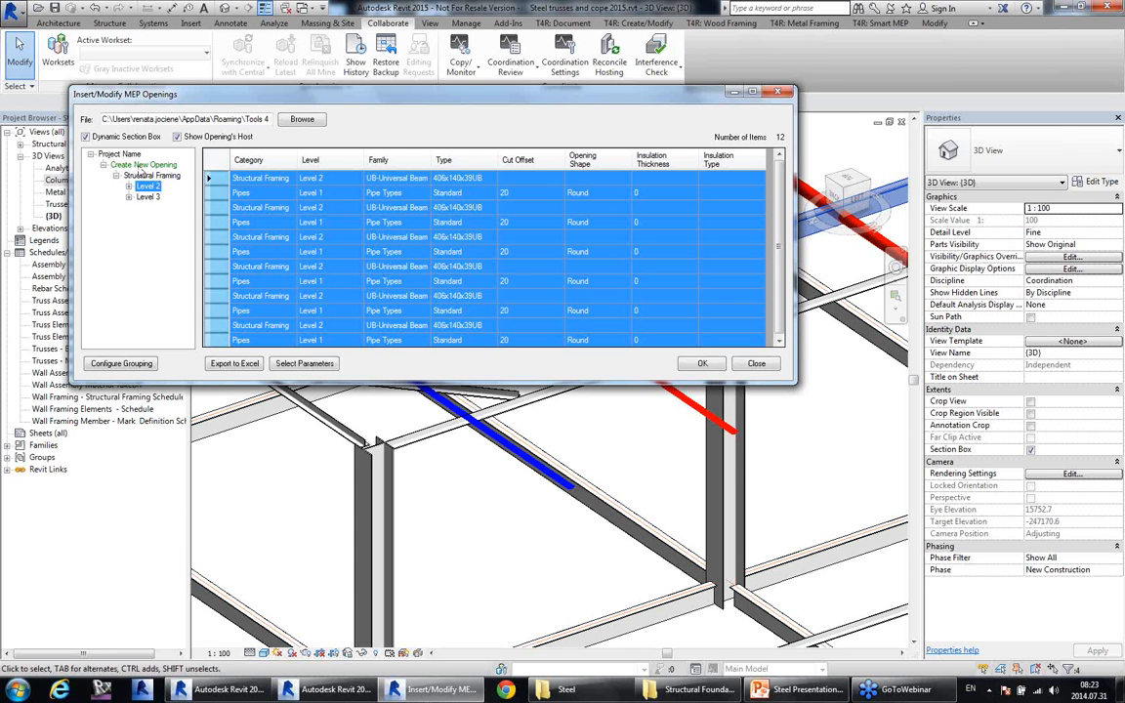
Insert the openings for all structural framing grouped under Create New Opening and accept the Insert/Modify MEP Openings dialog.
right_click(143, 166)
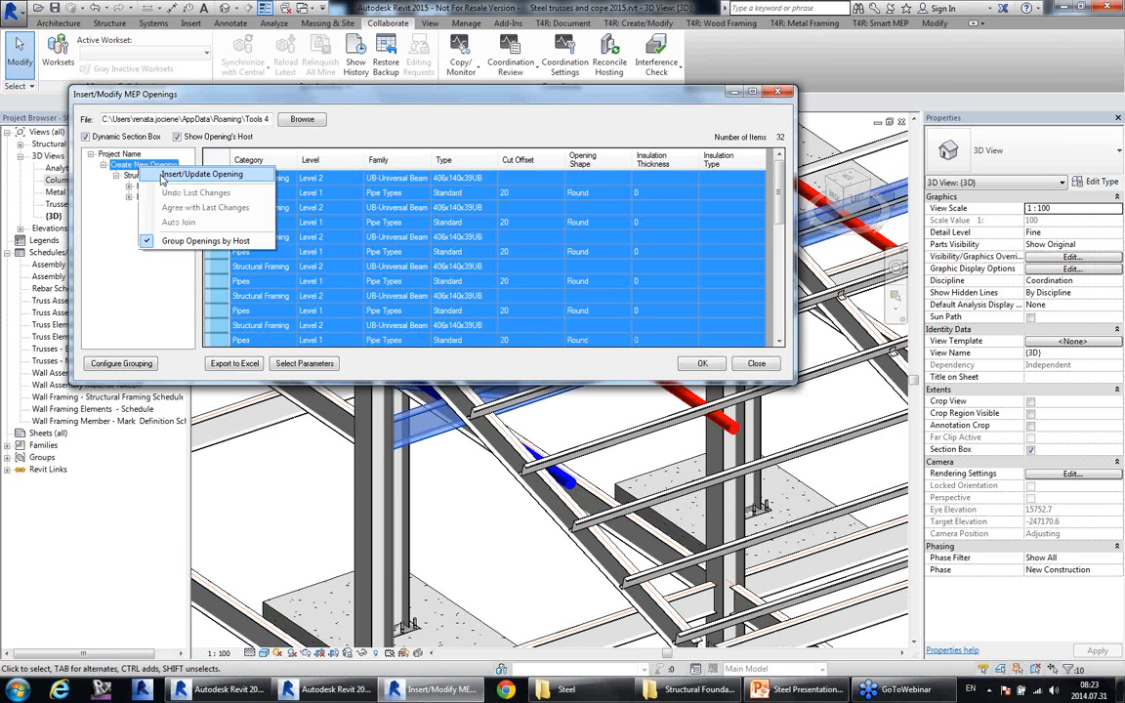
left_click(201, 174)
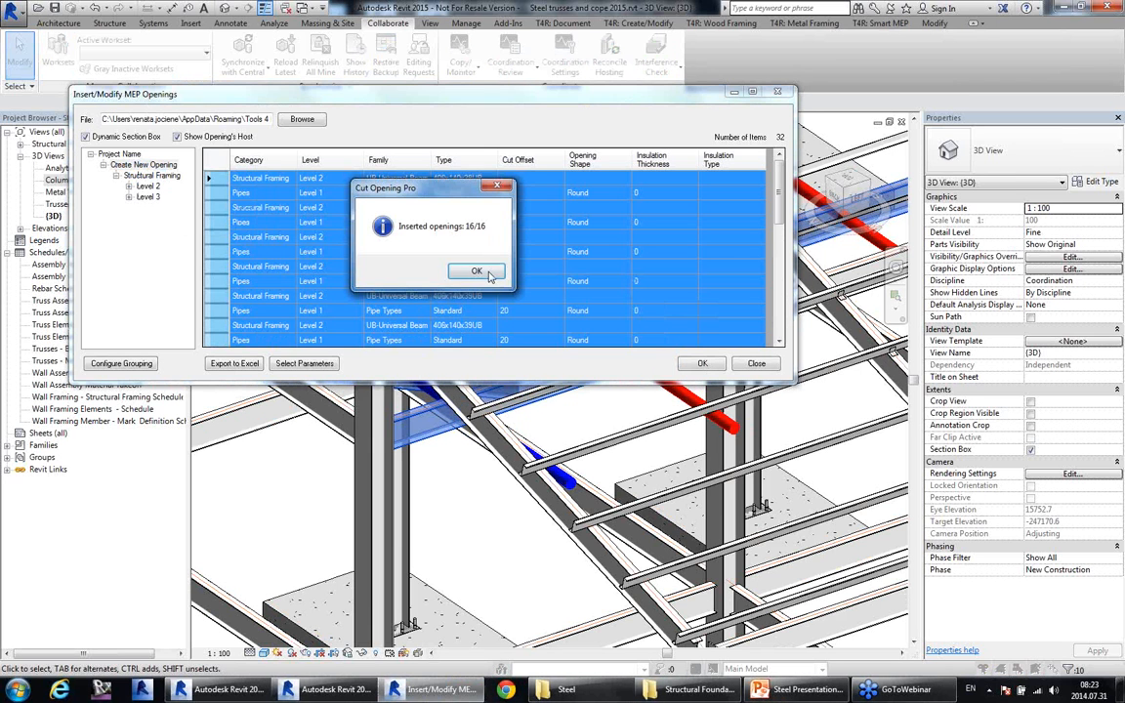
left_click(478, 271)
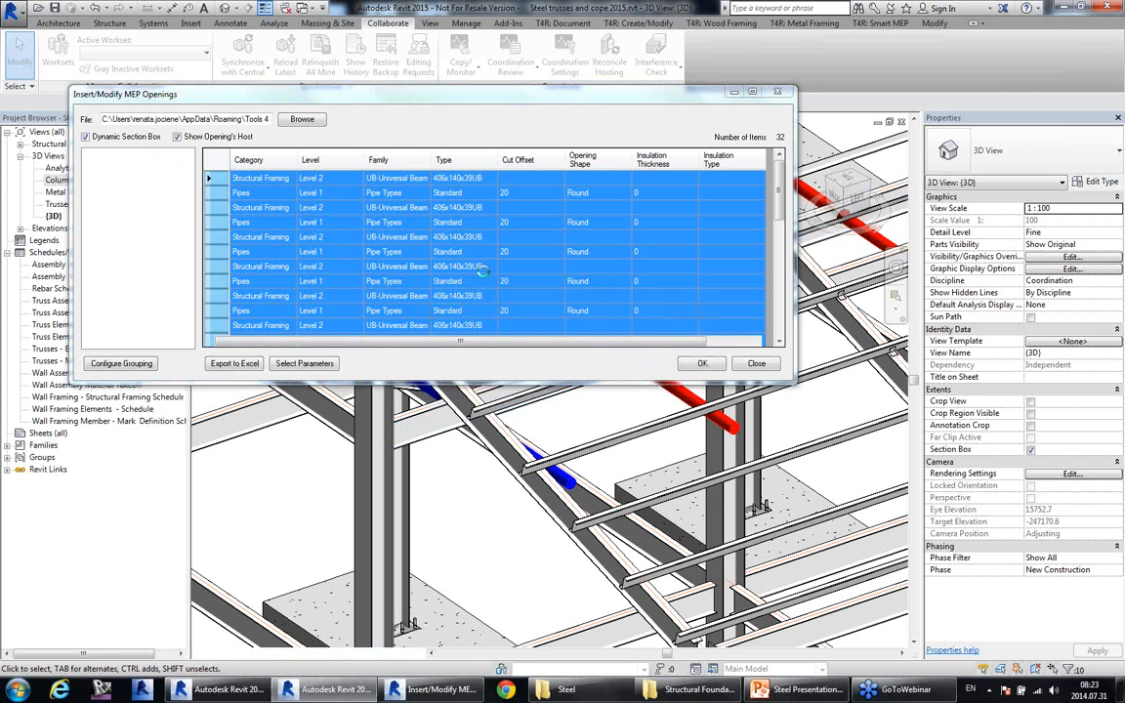
left_click(709, 364)
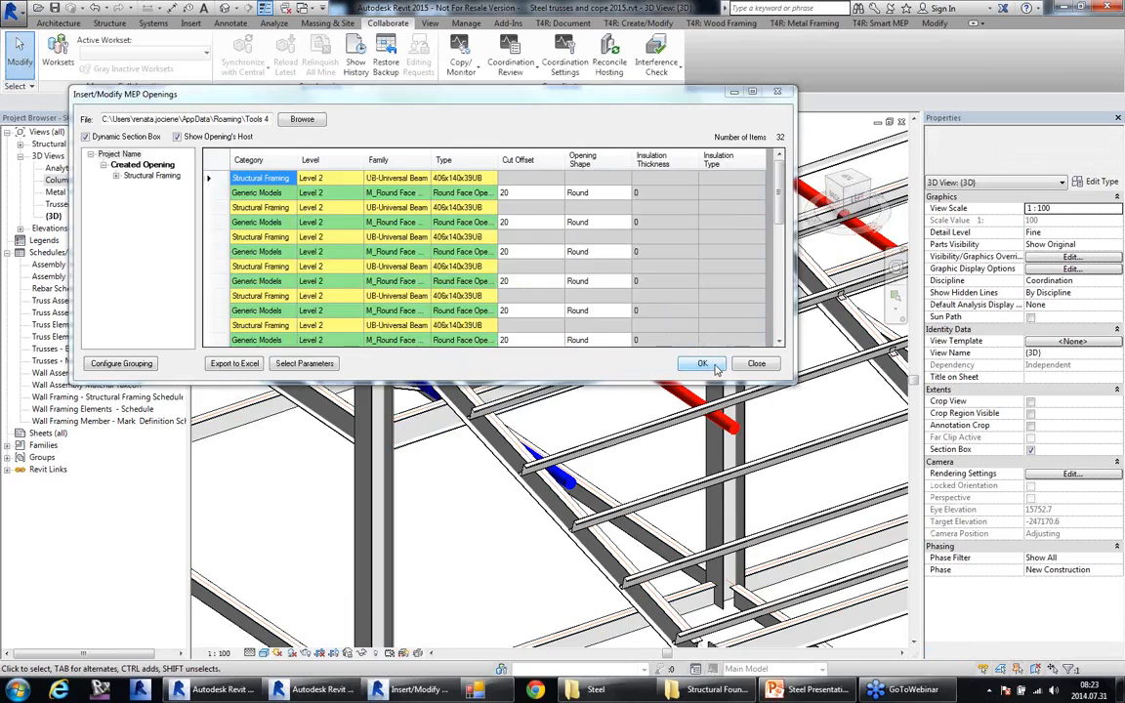
Select the joist crossed by the blue pipe and examine from several sides how the pipes pass through the beams.
scroll(556, 449, "down", 1)
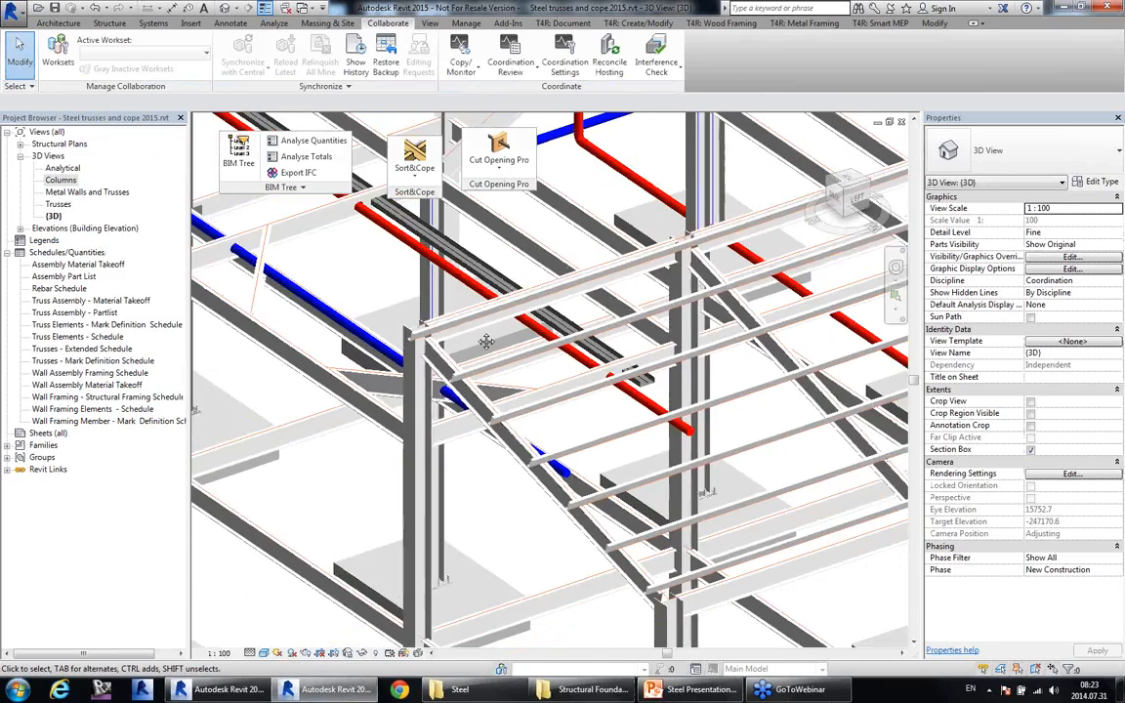
middle_click_drag(486, 338, 528, 419)
scroll(364, 388, "up", 1)
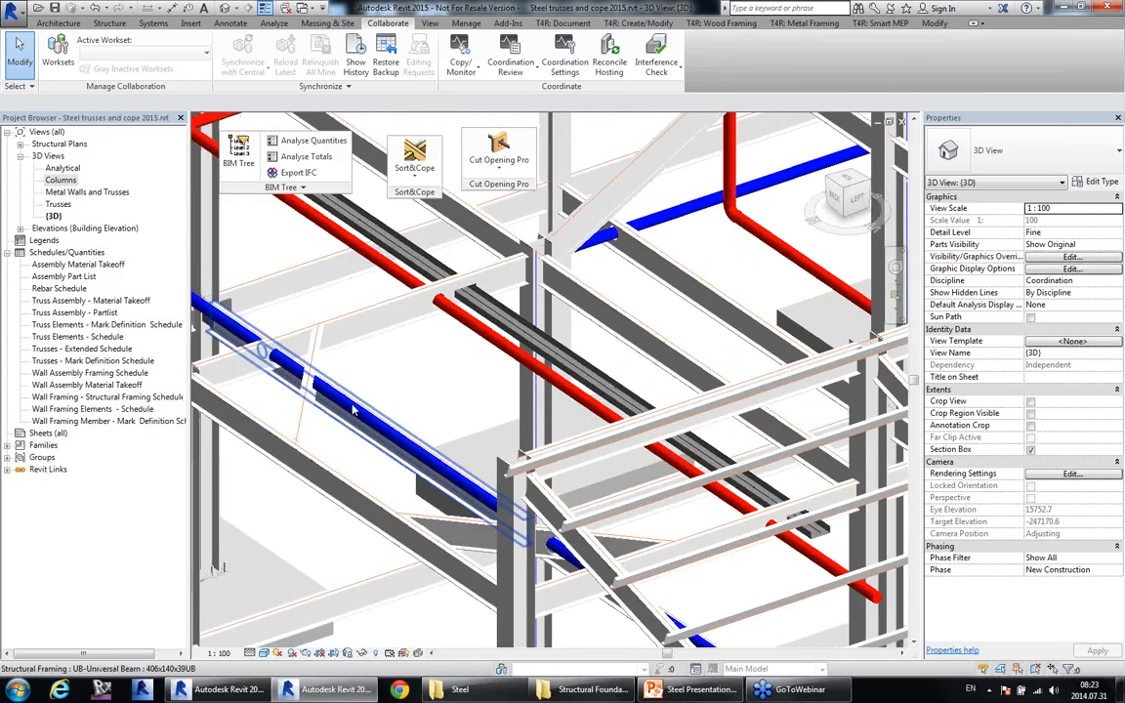
left_click(304, 371)
middle_click_drag(467, 474, 372, 374, "shift")
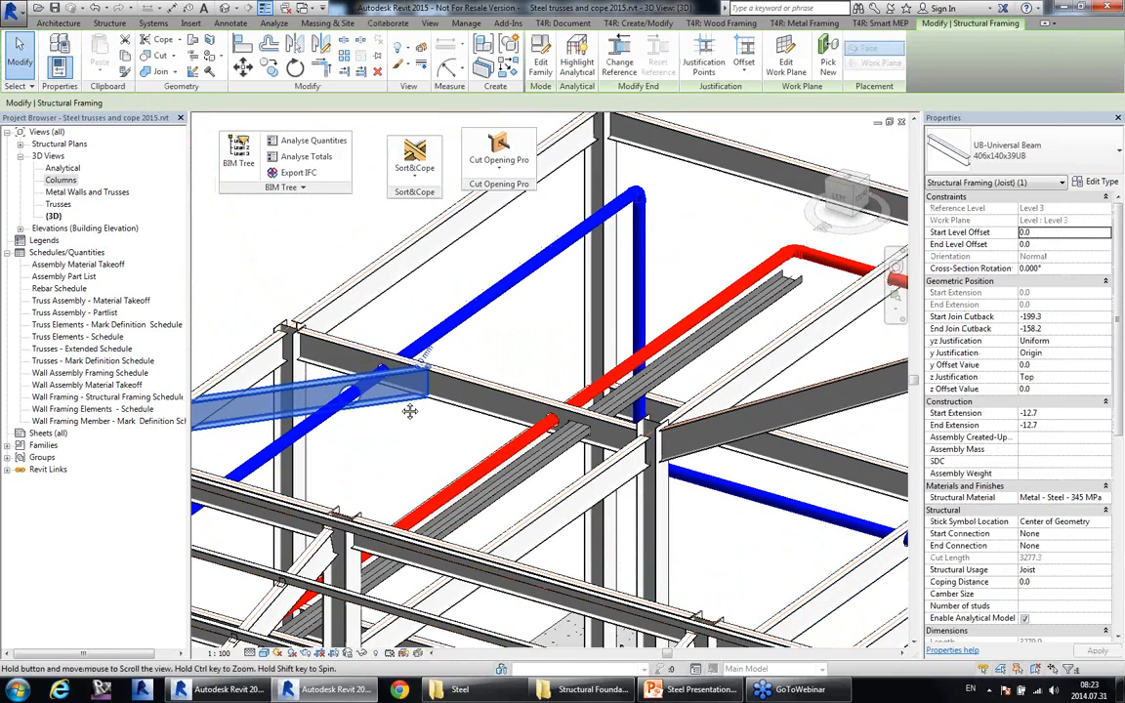
middle_click_drag(409, 409, 431, 246, "shift")
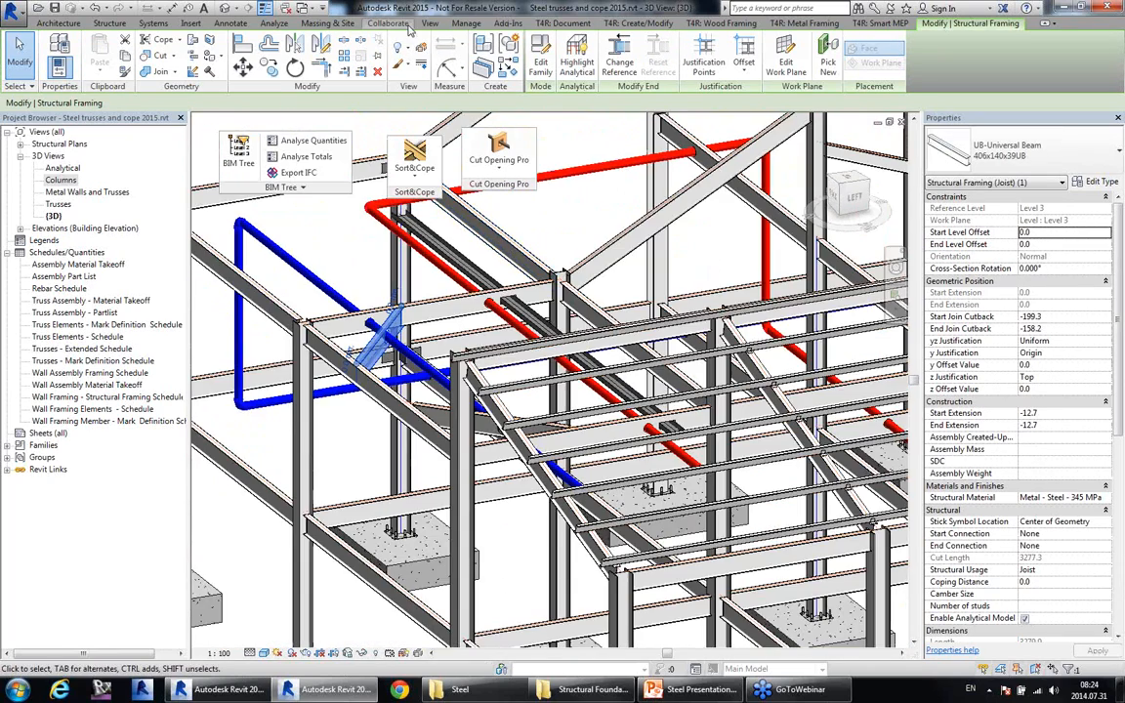
left_click(387, 22)
left_click(658, 68)
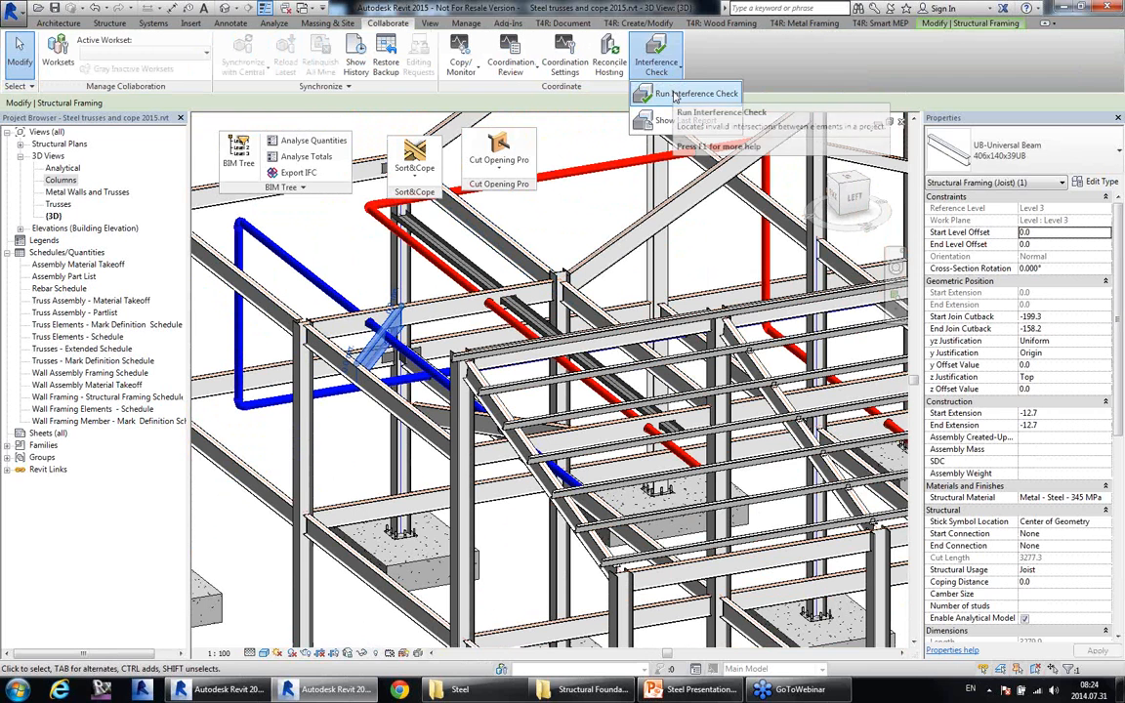
left_click(607, 208)
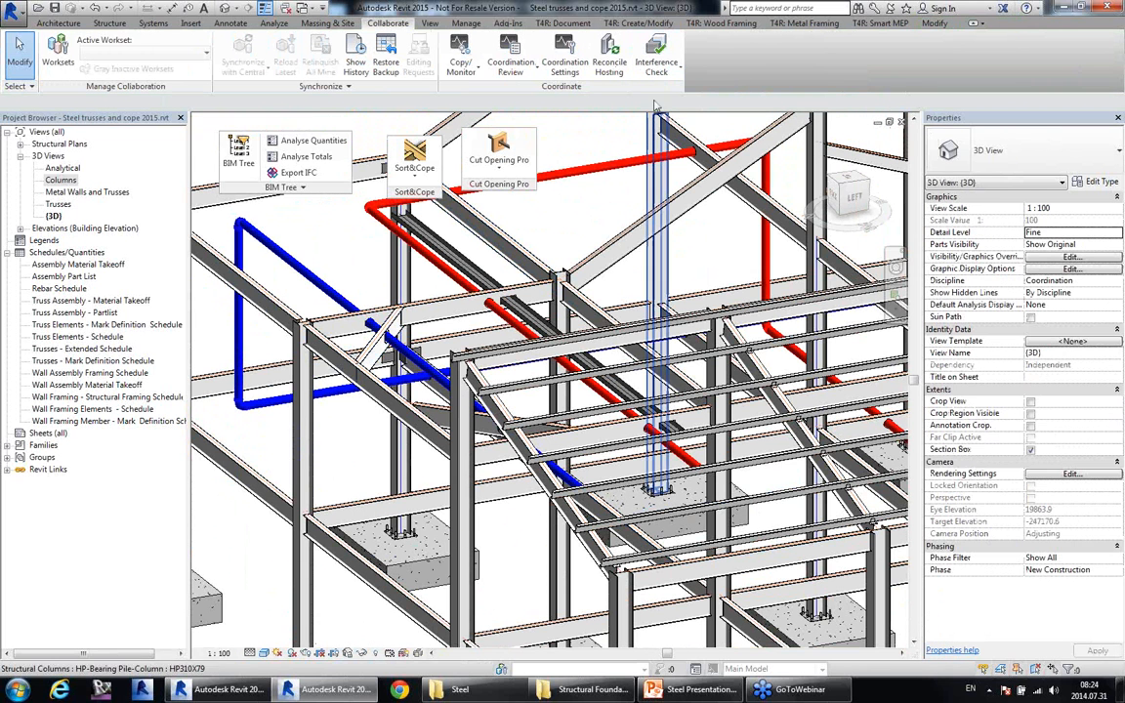
Hide the linked MEP.rvt model in the 3D view and examine the openings cut in the steel beams.
left_click(594, 180)
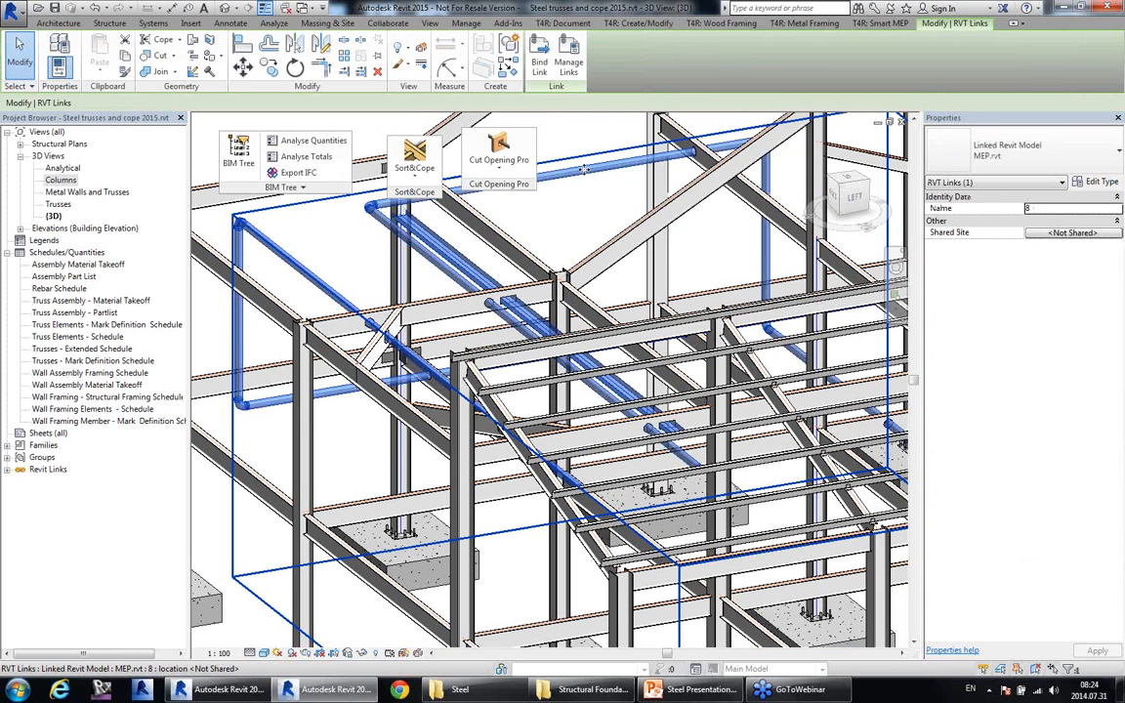
right_click(585, 174)
mouse_move(709, 234)
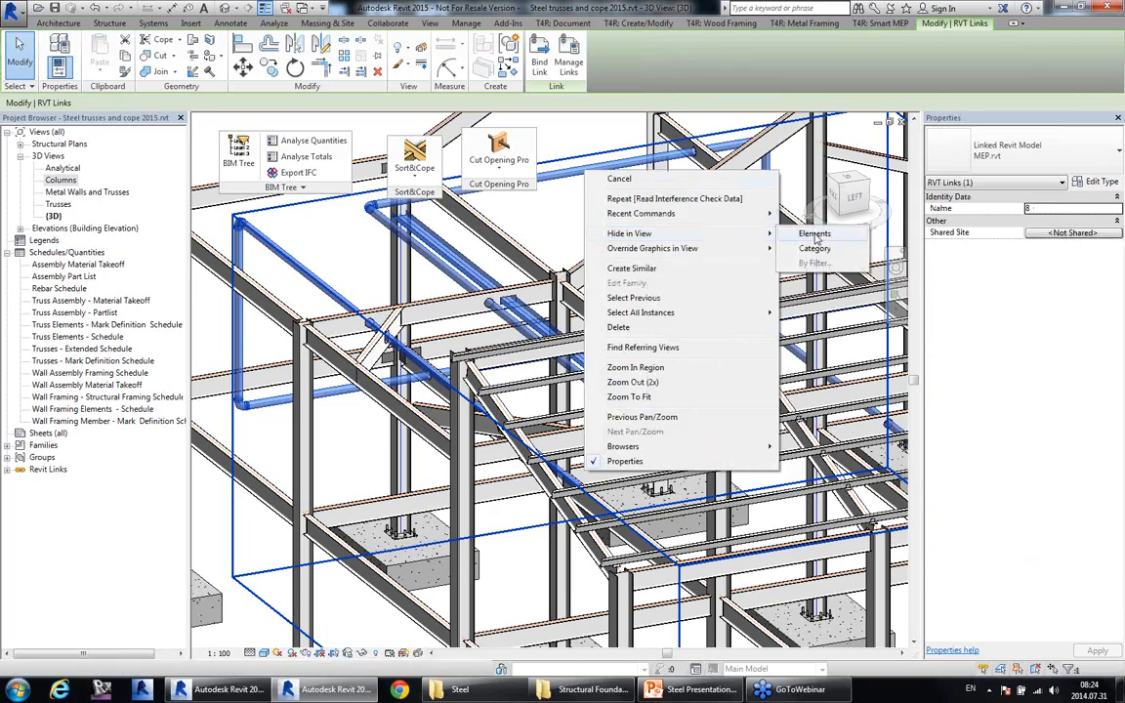
left_click(810, 250)
middle_click_drag(455, 365, 465, 256, "shift")
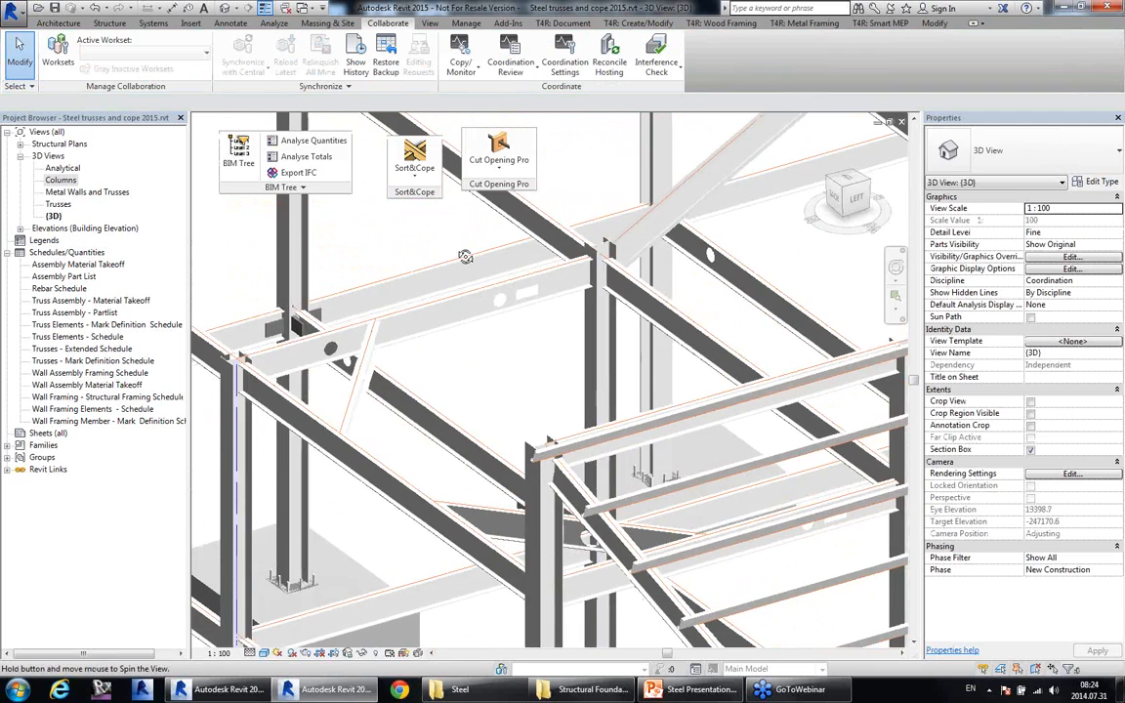
middle_click_drag(540, 361, 524, 318)
scroll(489, 337, "down", 1)
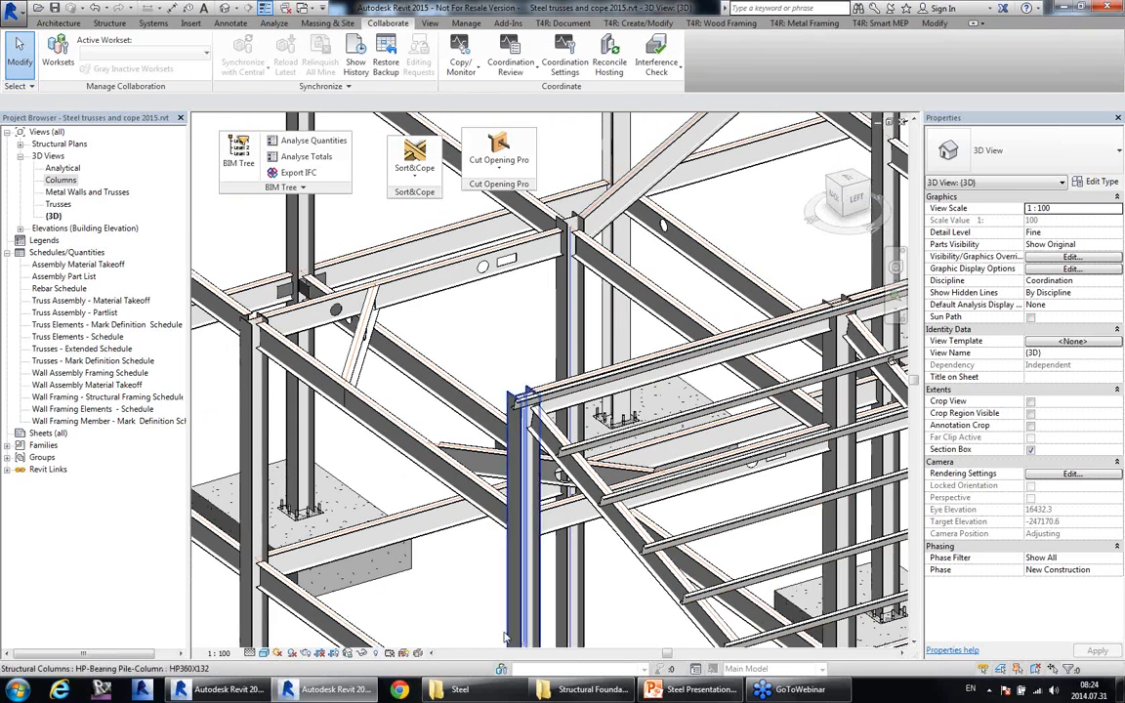
Reveal the hidden elements, unhide the linked MEP.rvt model and return to the normal 3D display.
left_click(376, 653)
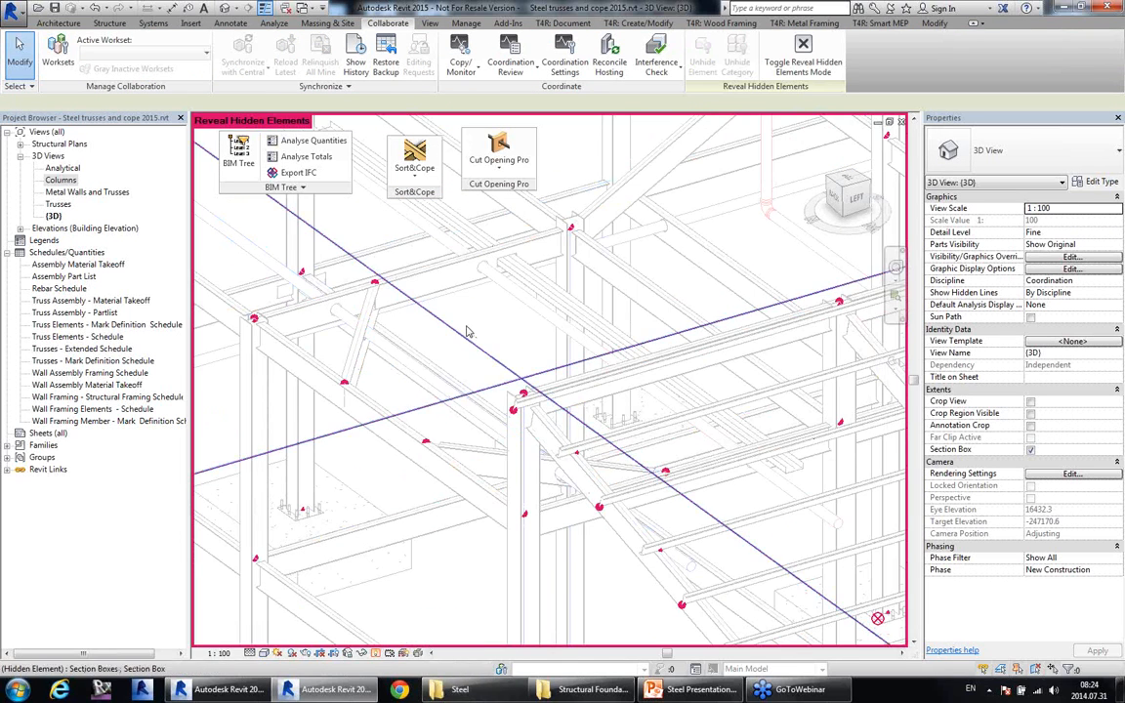
left_click(524, 302)
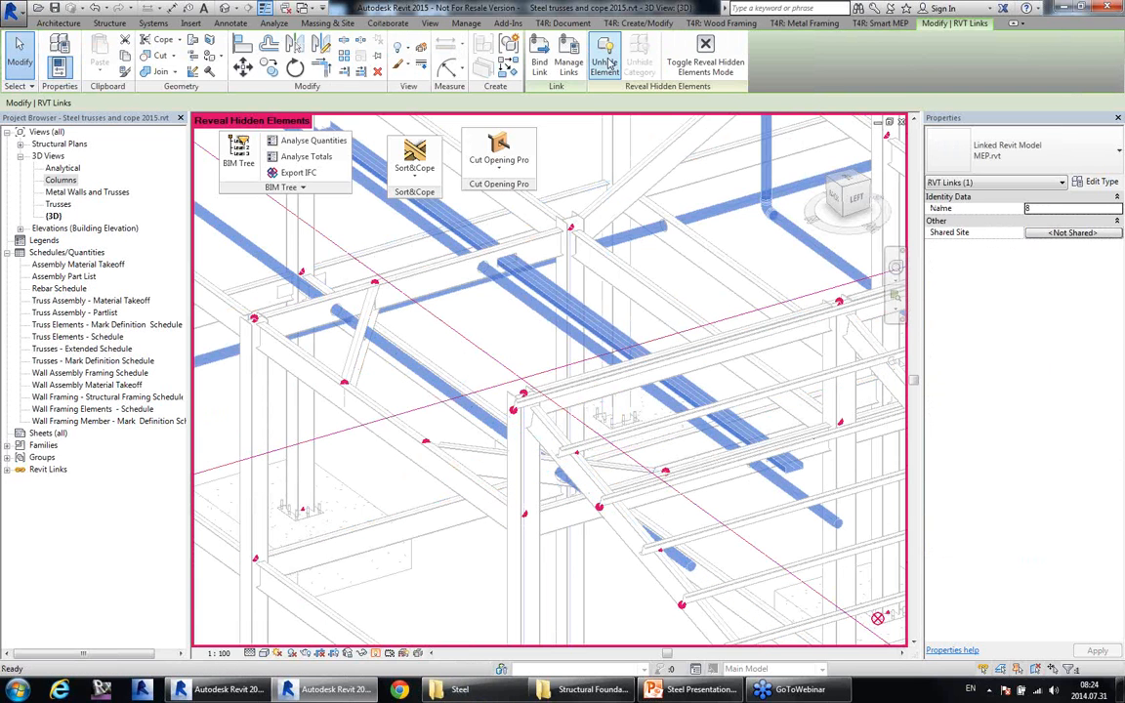
left_click(375, 653)
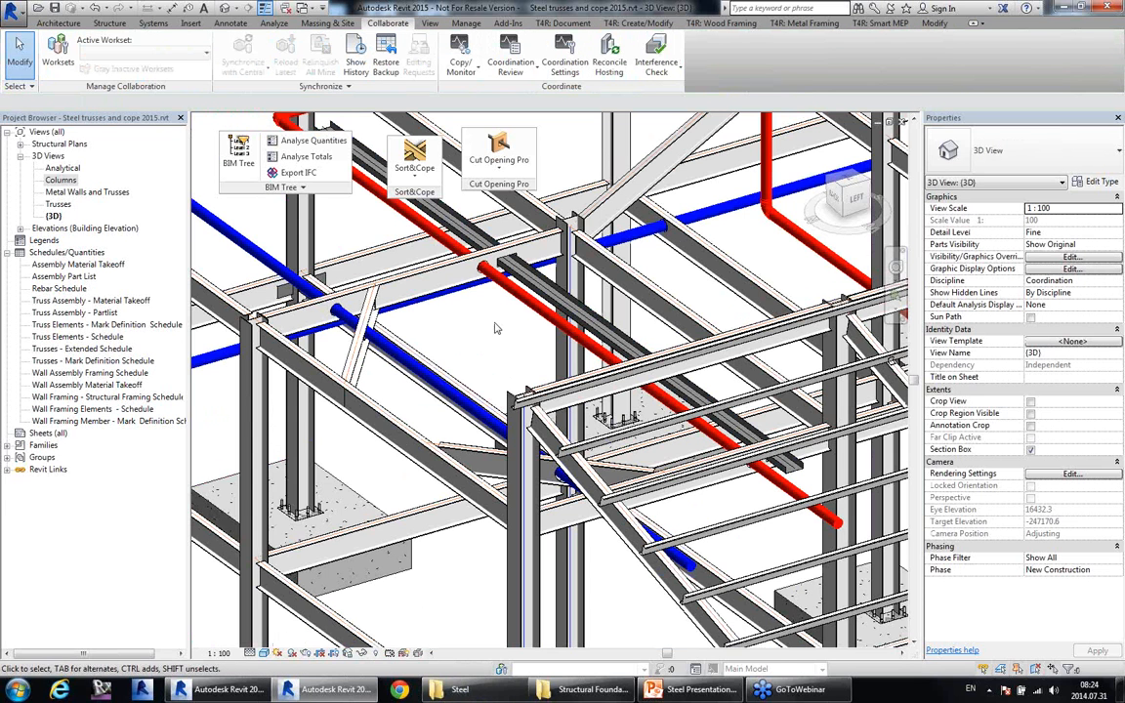
Run an interference check of the current project's Structural Columns and Structural Framing against the Cable Trays and Pipes in MEP.rvt.
left_click(670, 62)
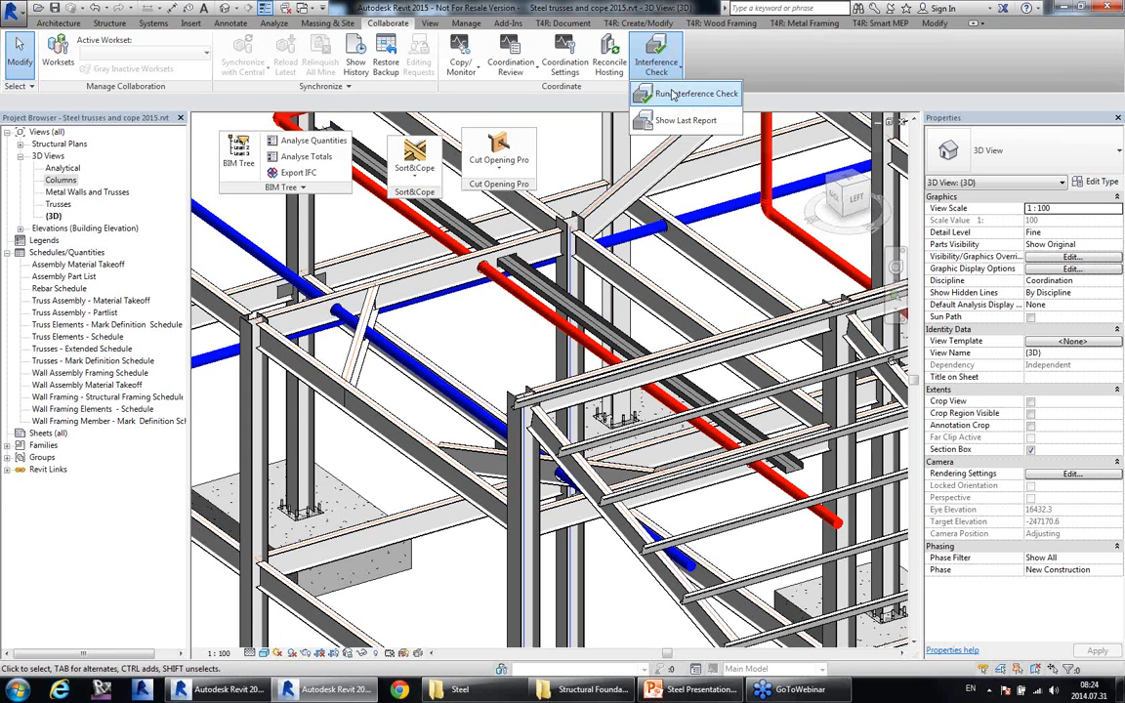
left_click(672, 94)
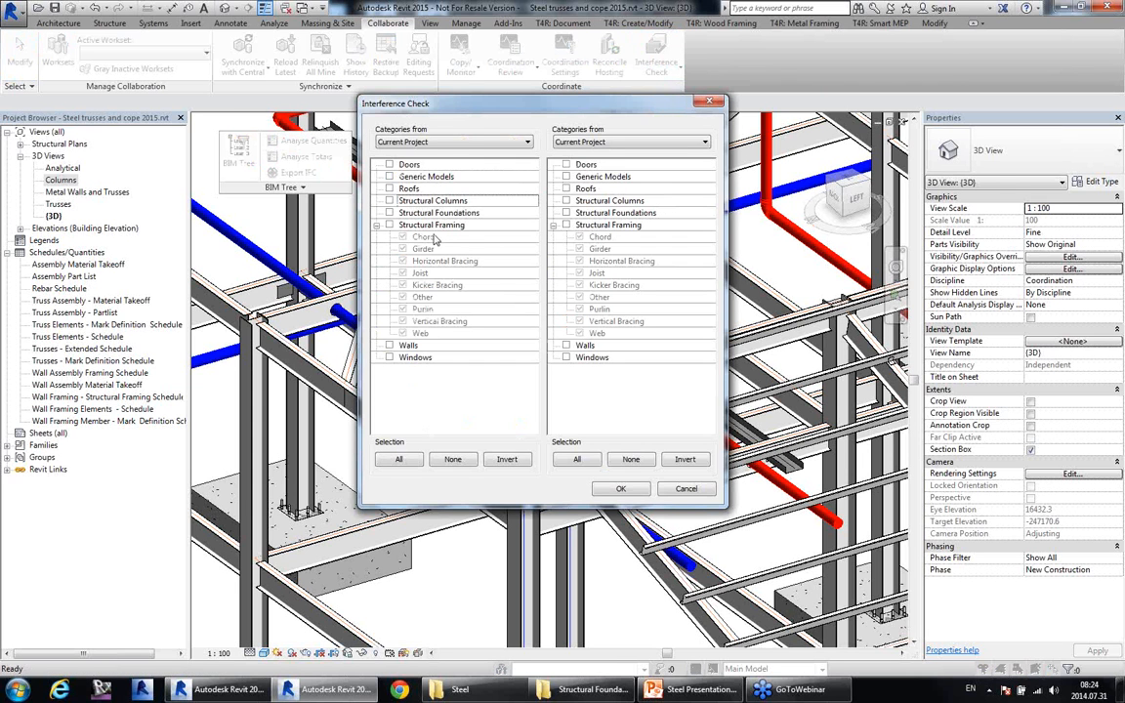
left_click(389, 225)
left_click(389, 200)
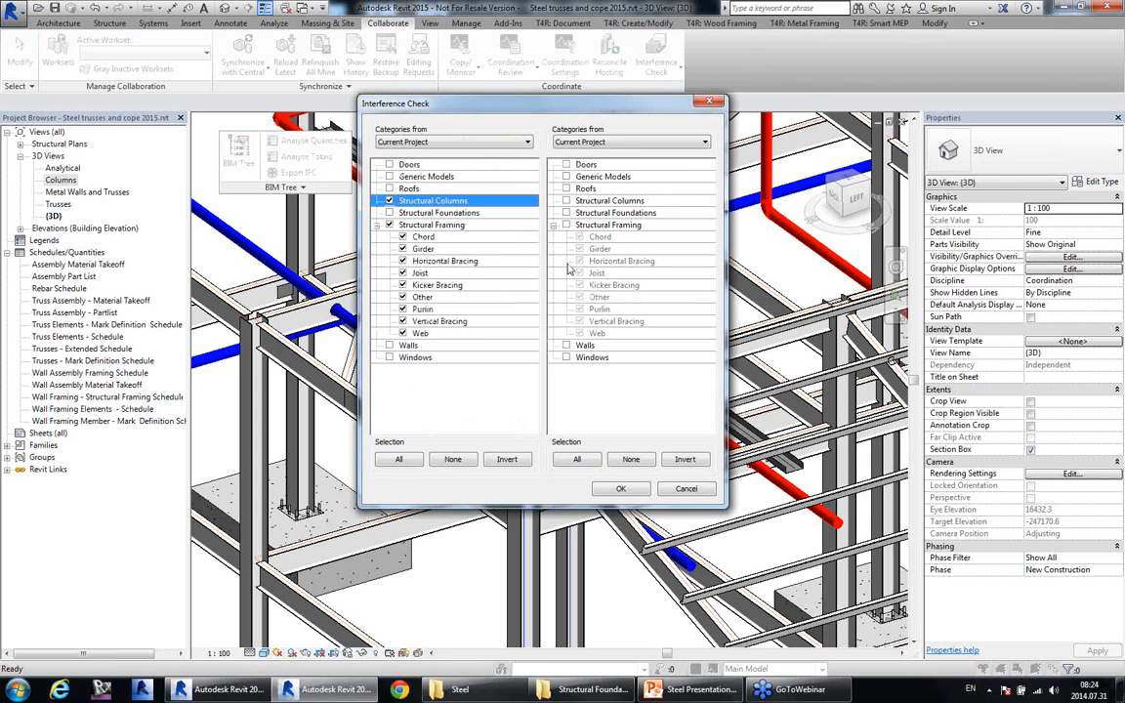
left_click(636, 143)
left_click(606, 164)
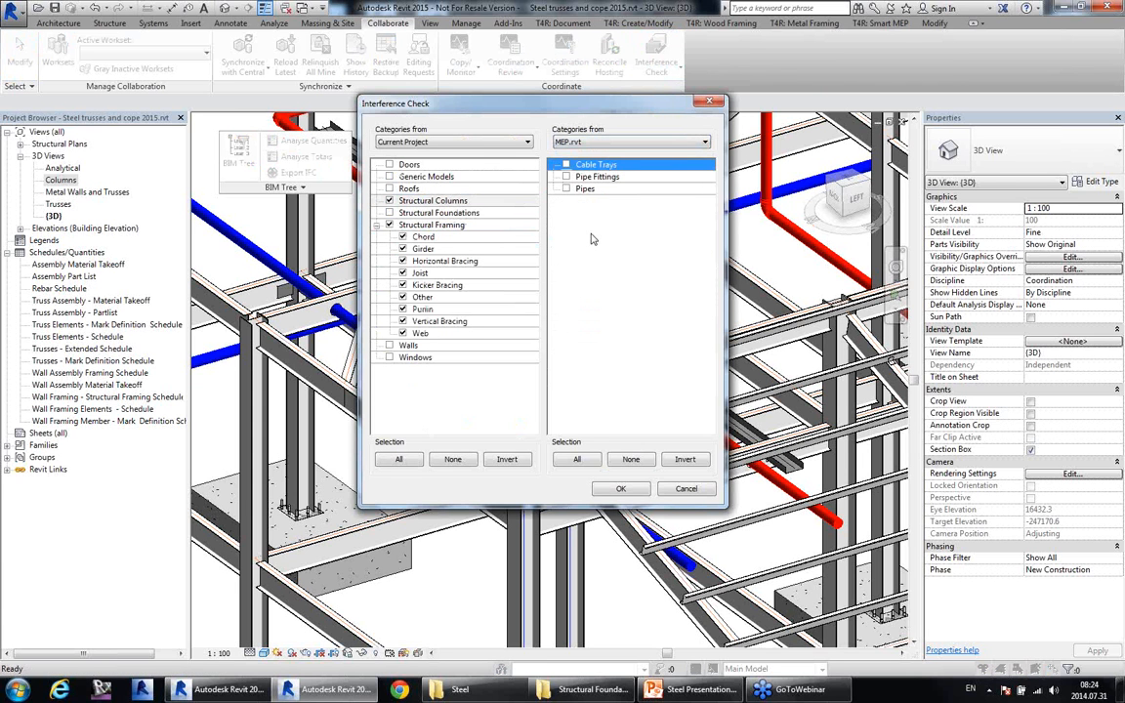
left_click(566, 189)
left_click(566, 165)
left_click(626, 491)
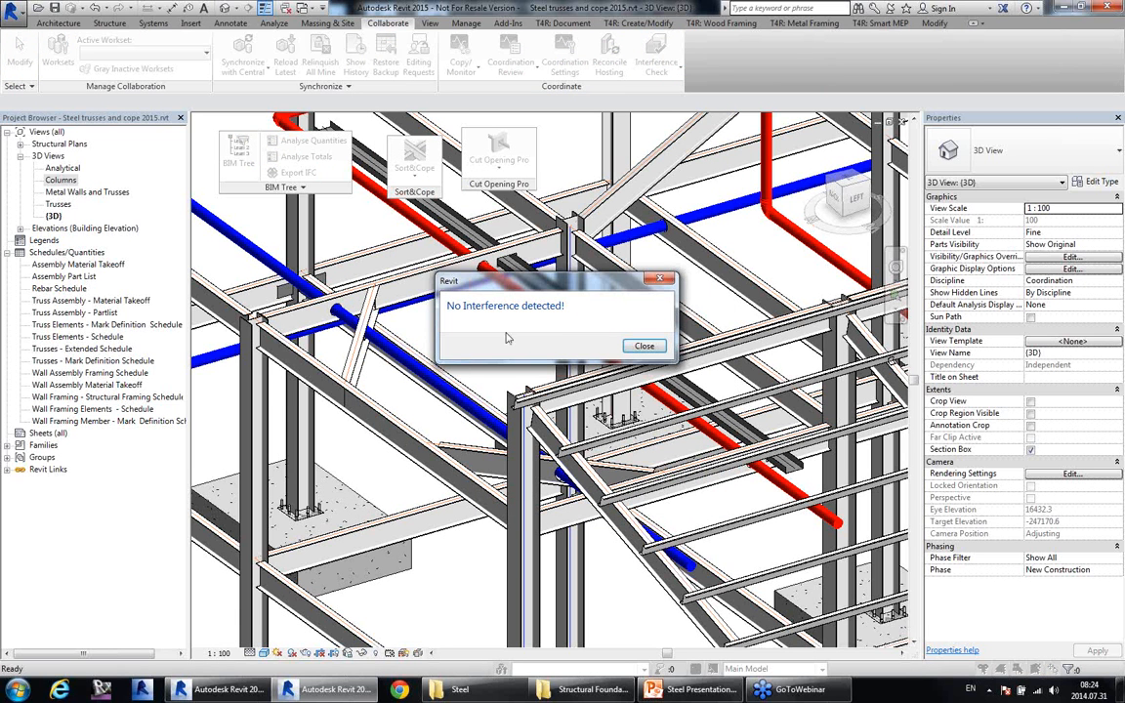
left_click(645, 349)
Switch to the MEP.rvt project, move the long blue pipe slightly towards the parallel red pipe and save the change.
scroll(451, 273, "up", 3)
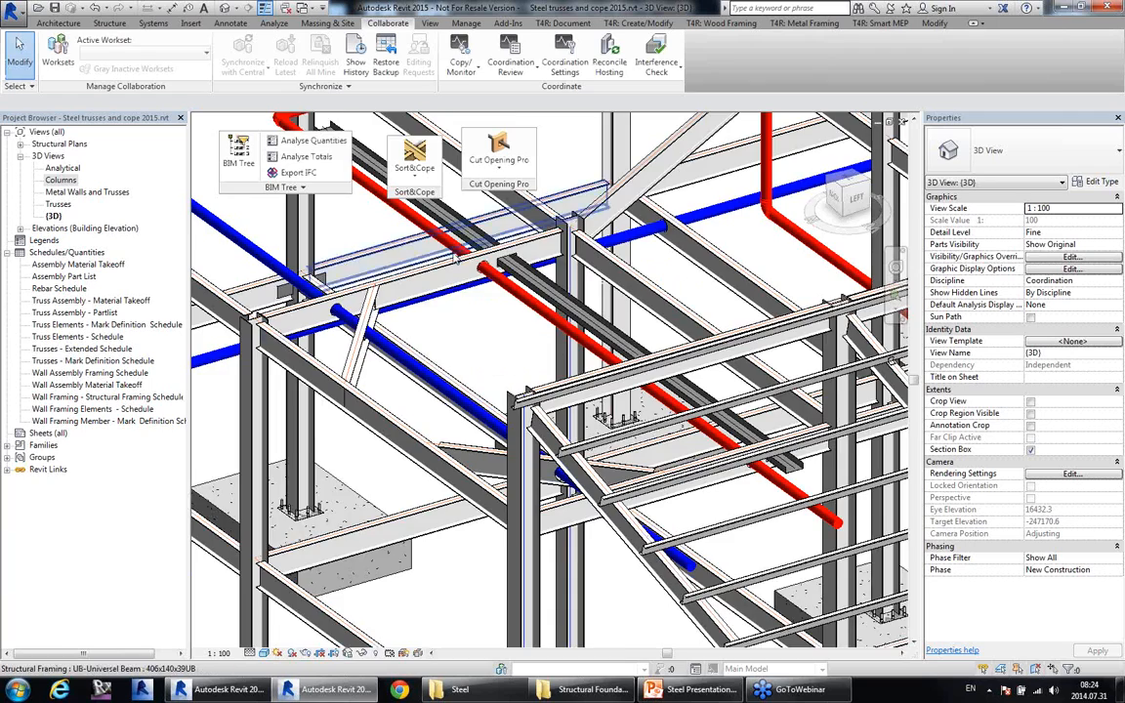
scroll(537, 367, "down", 4)
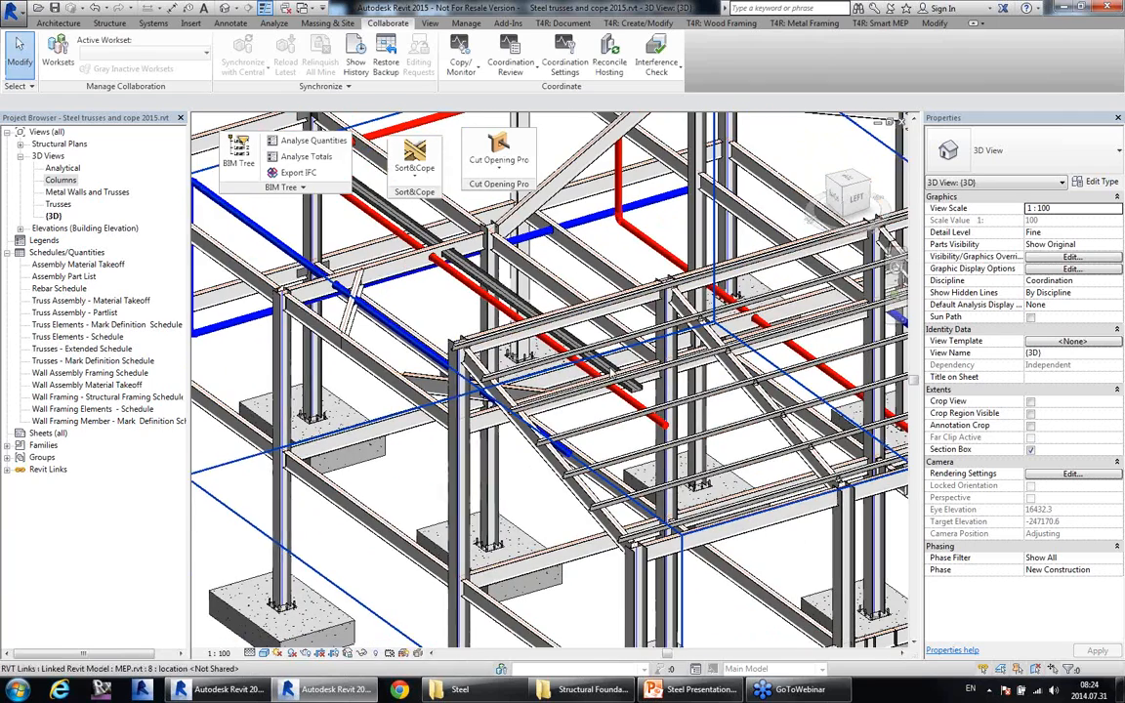
scroll(639, 436, "down", 2)
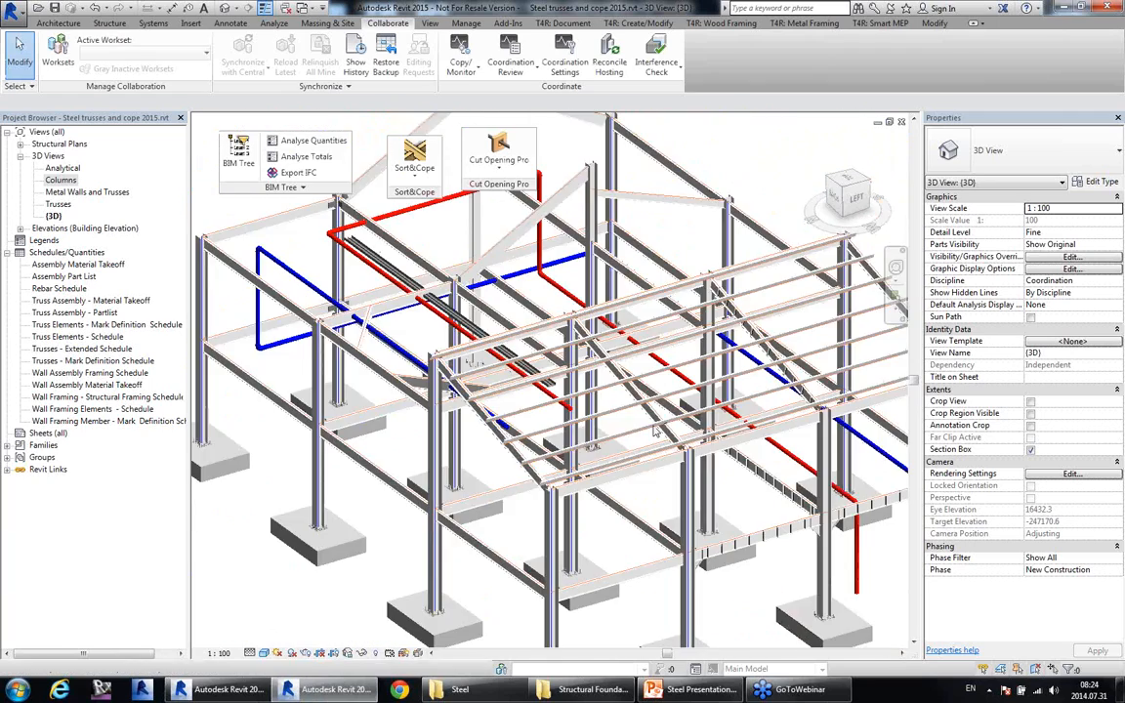
middle_click_drag(640, 435, 534, 411)
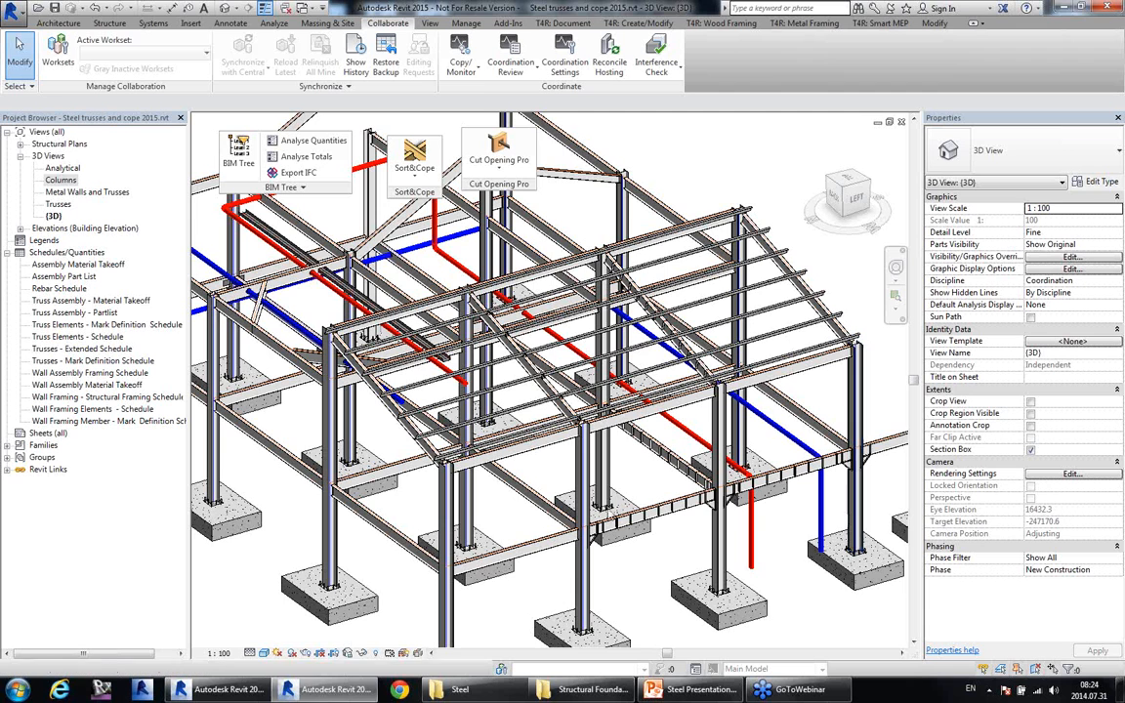
left_click(223, 689)
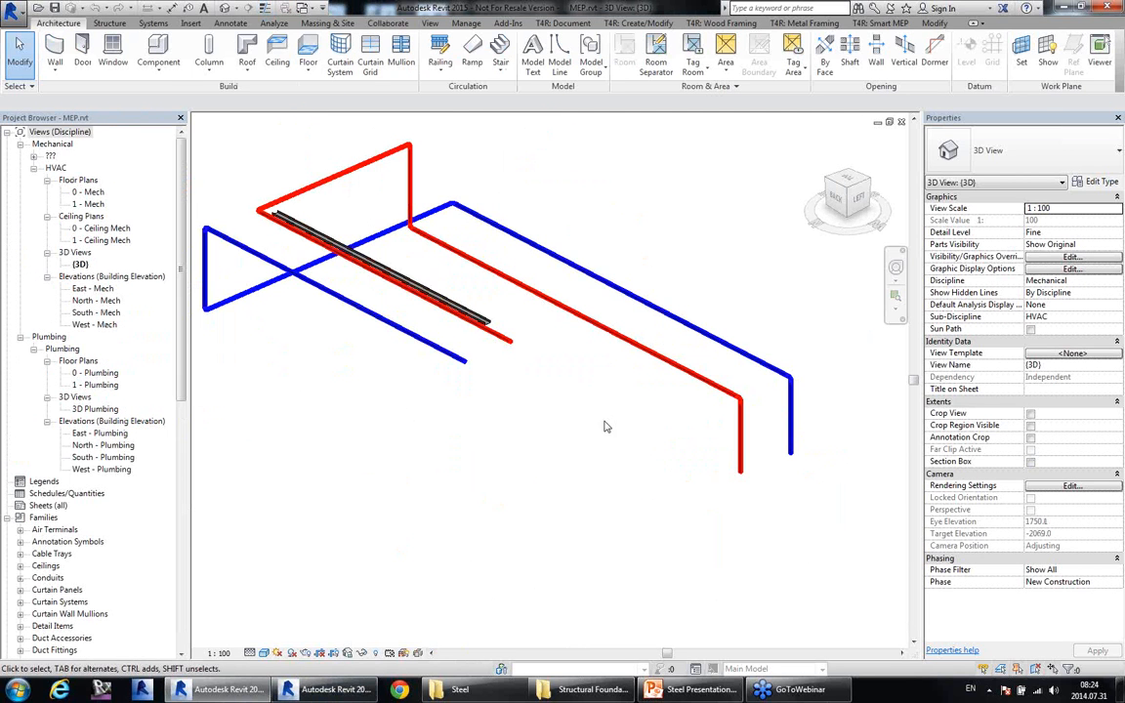
left_click(666, 313)
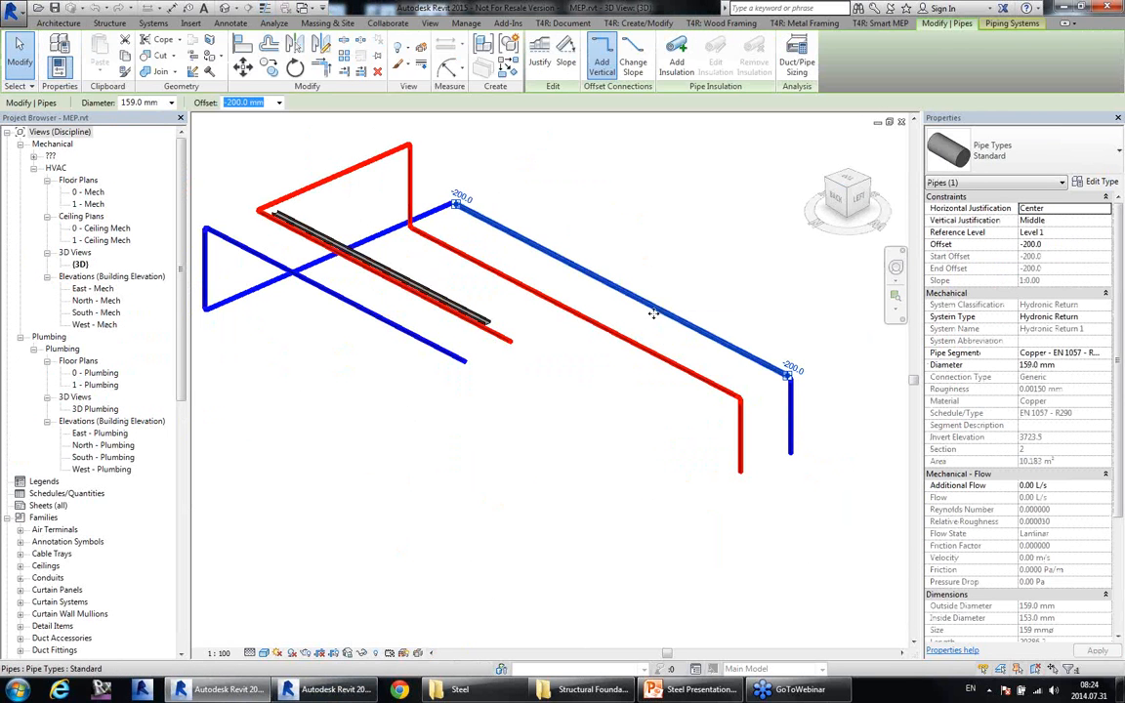
left_click_drag(651, 316, 652, 318)
left_click(679, 251)
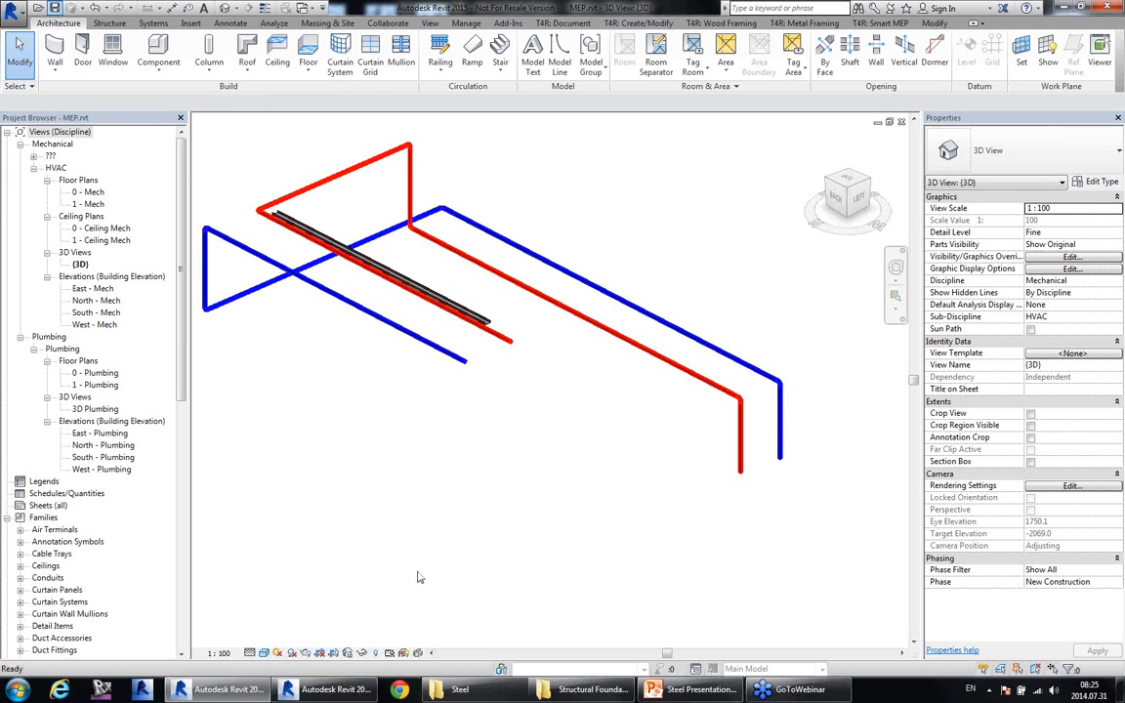
Switch back to the steel trusses project and reload the MEP.rvt link through Manage Links.
left_click(335, 690)
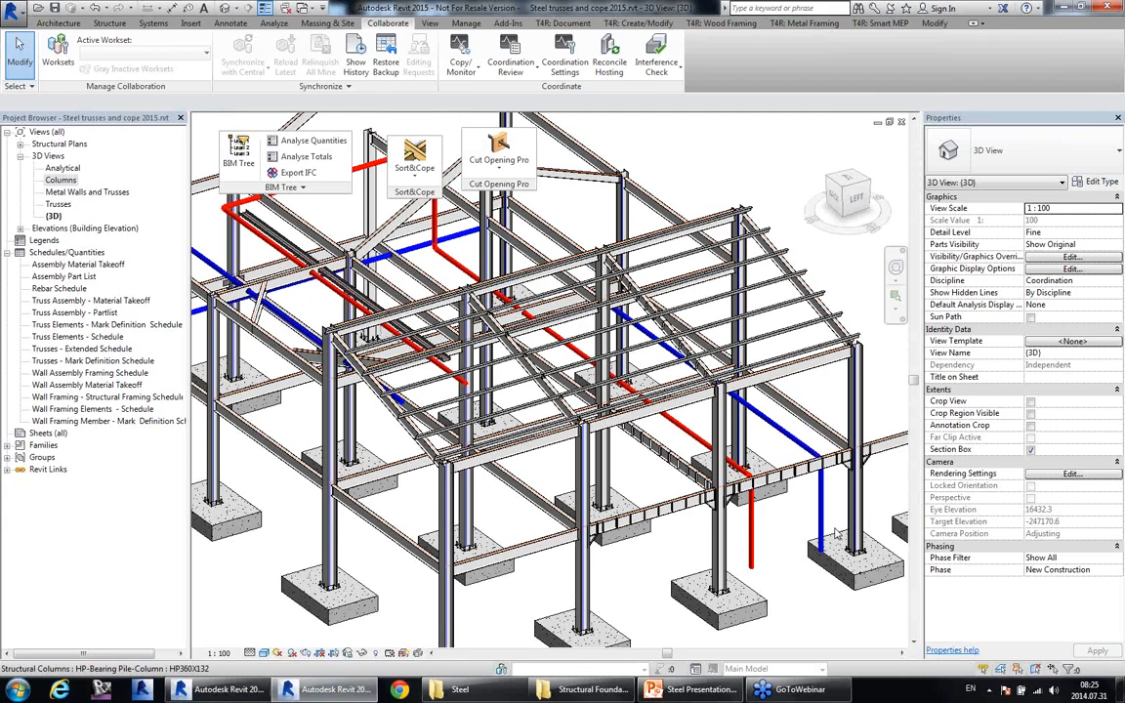
left_click(762, 414)
left_click(569, 65)
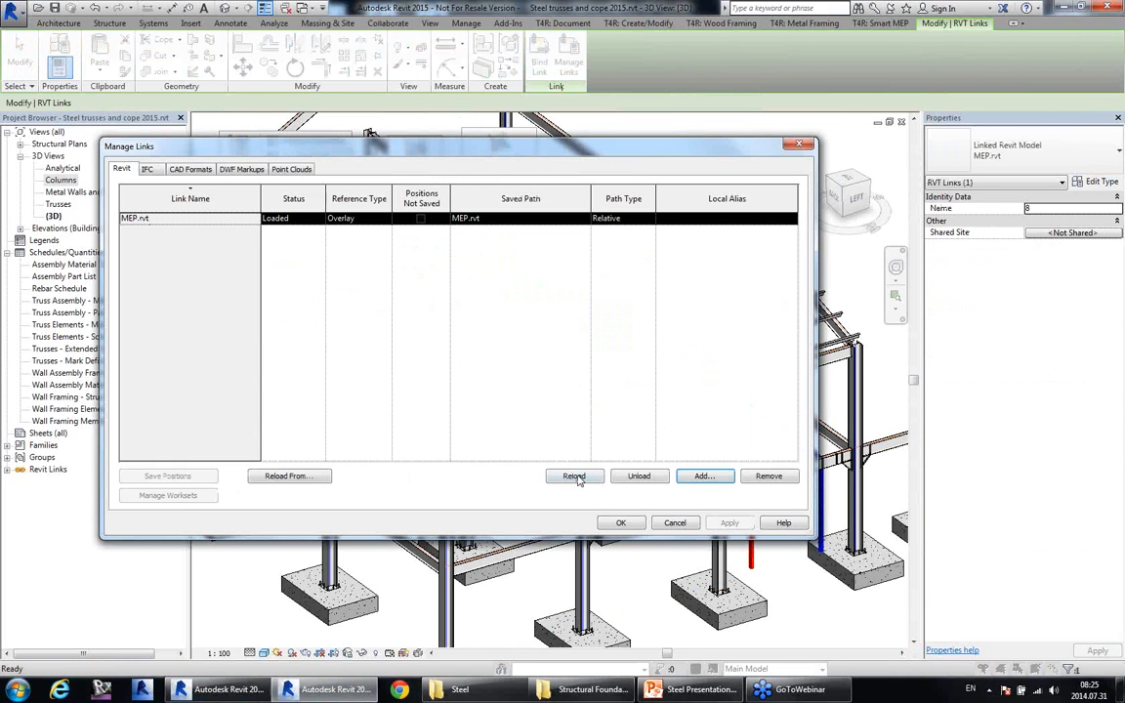
left_click(621, 522)
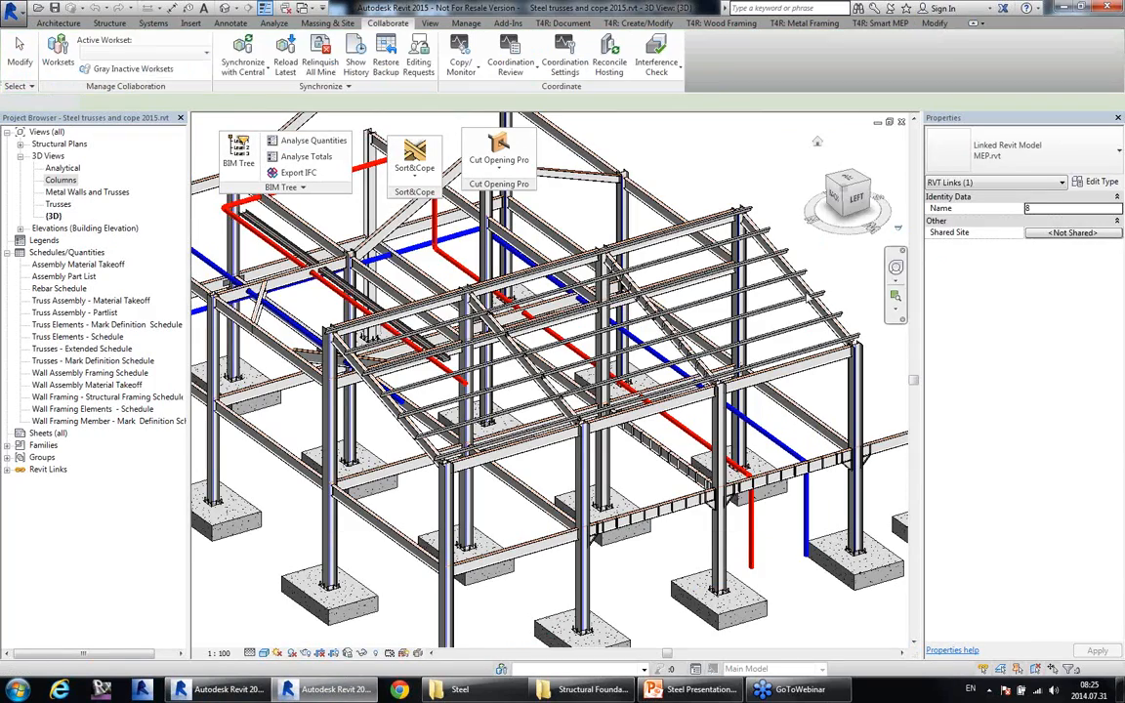
left_click(809, 463)
Examine up close where the moved blue pipe crosses the beam next to the existing round opening.
middle_click_drag(807, 495, 631, 441, "shift")
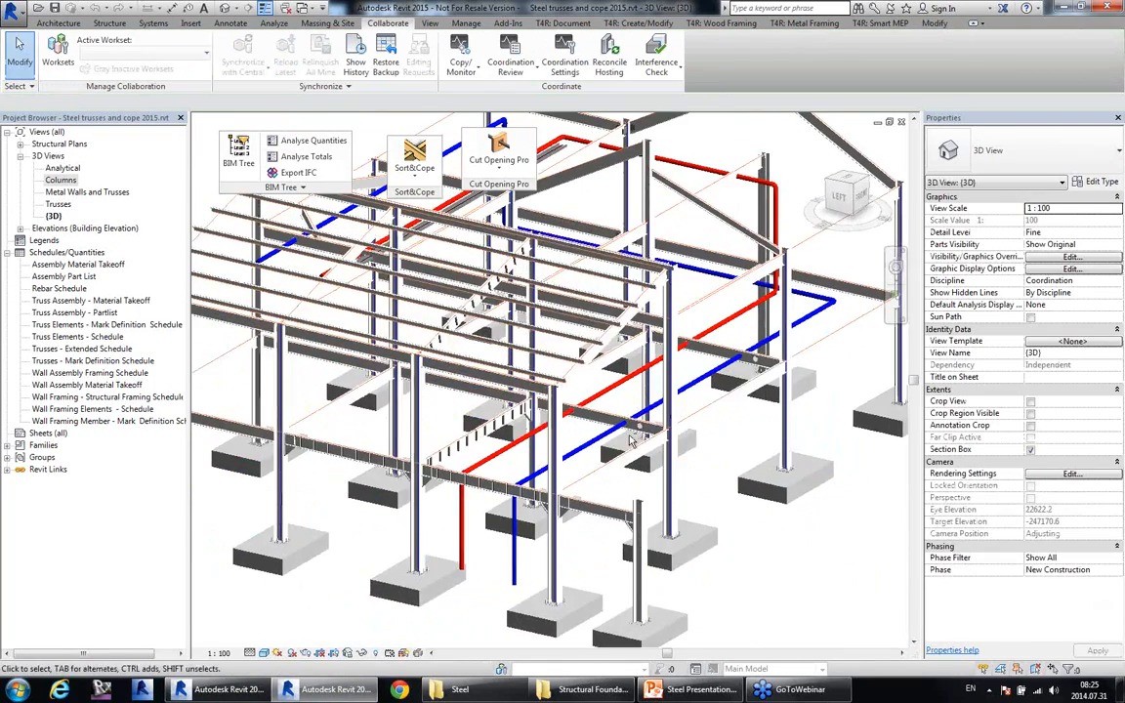
scroll(631, 441, "up", 5)
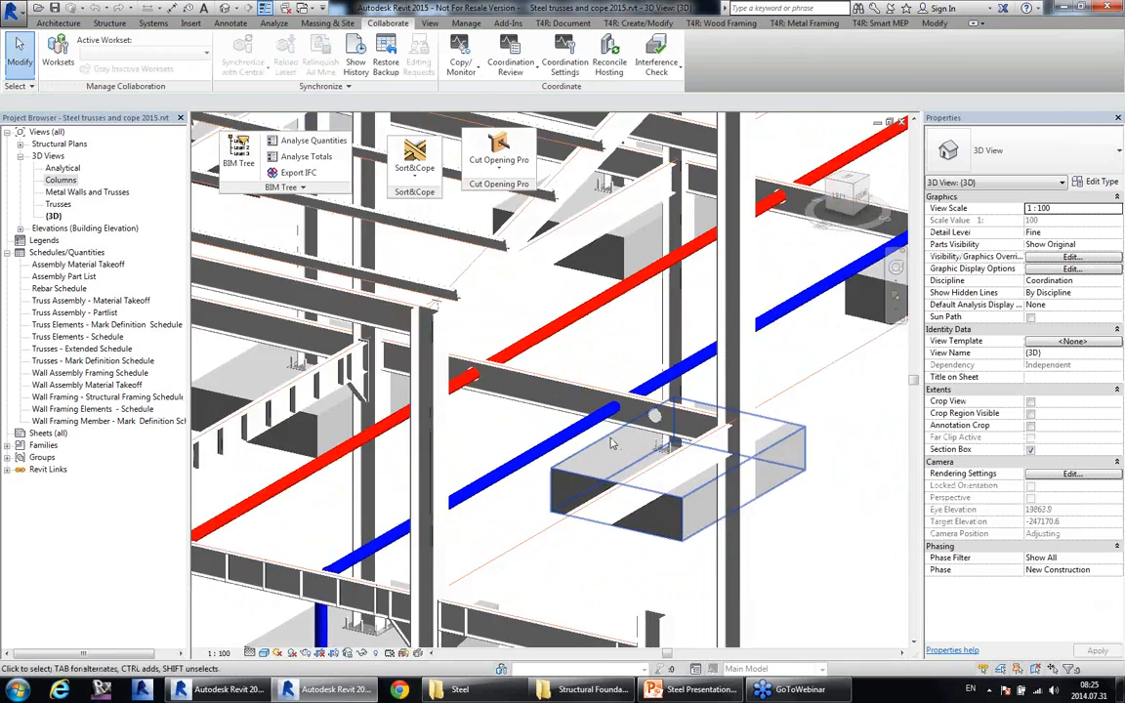
scroll(612, 445, "up", 3)
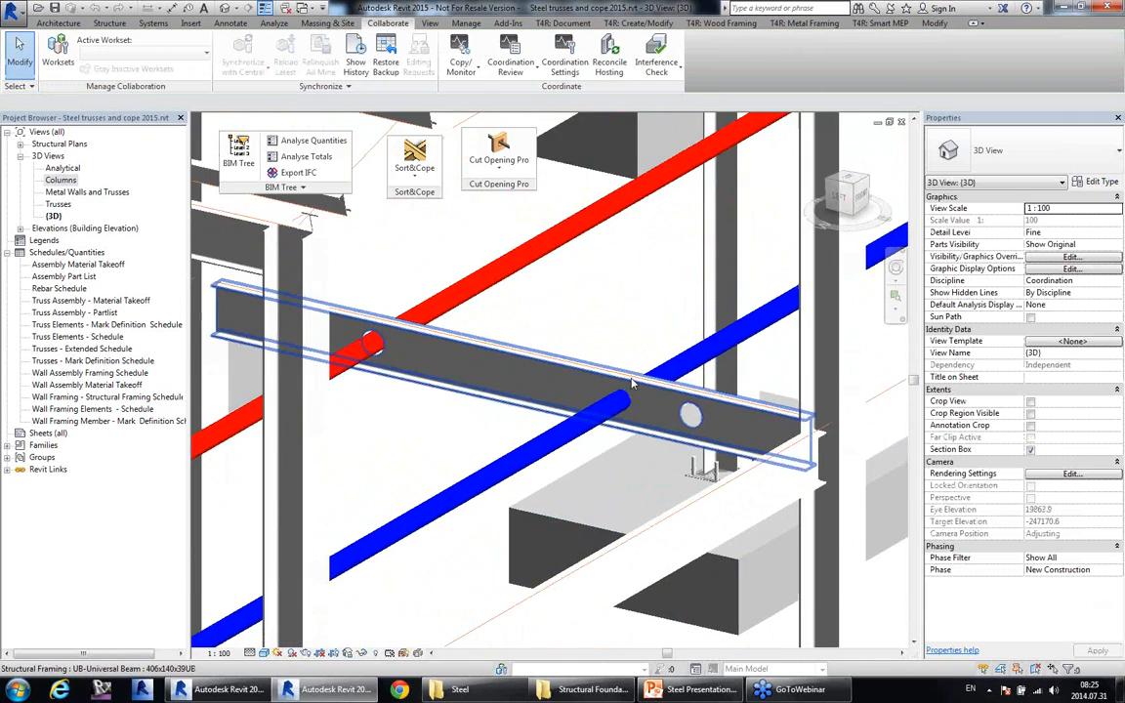
Run a new interference check of the current project's Structural Columns and Structural Framing against the Cable Trays and Pipes in MEP.rvt.
scroll(631, 383, "down", 7)
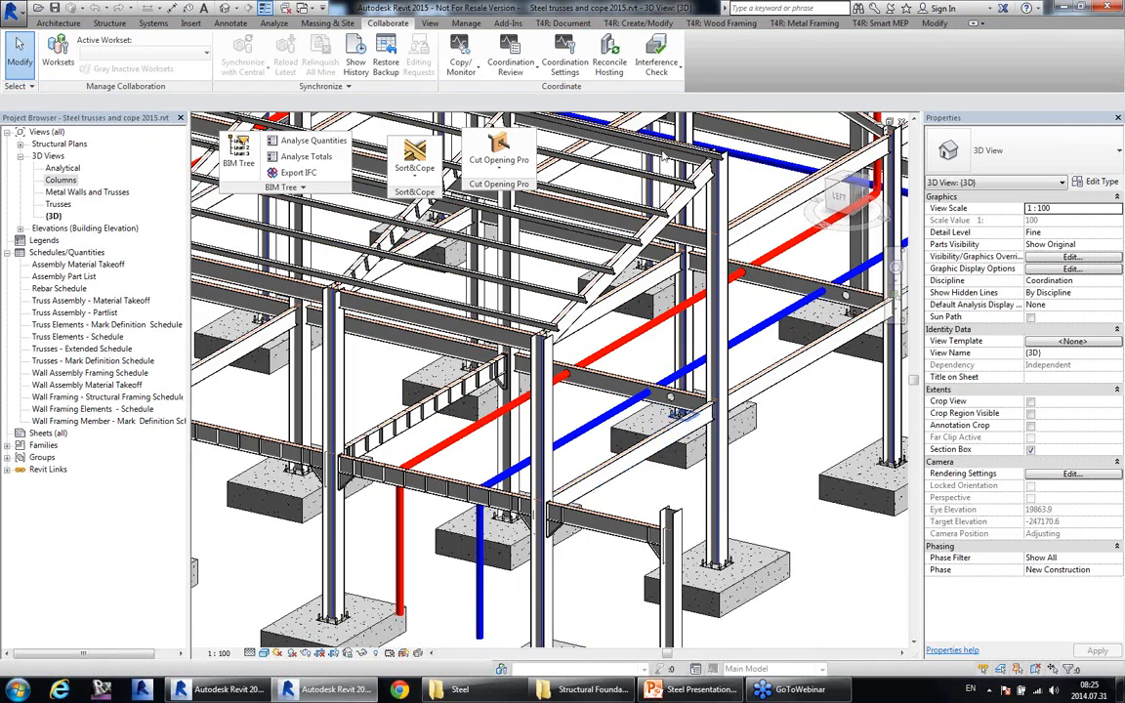
left_click(656, 61)
left_click(673, 91)
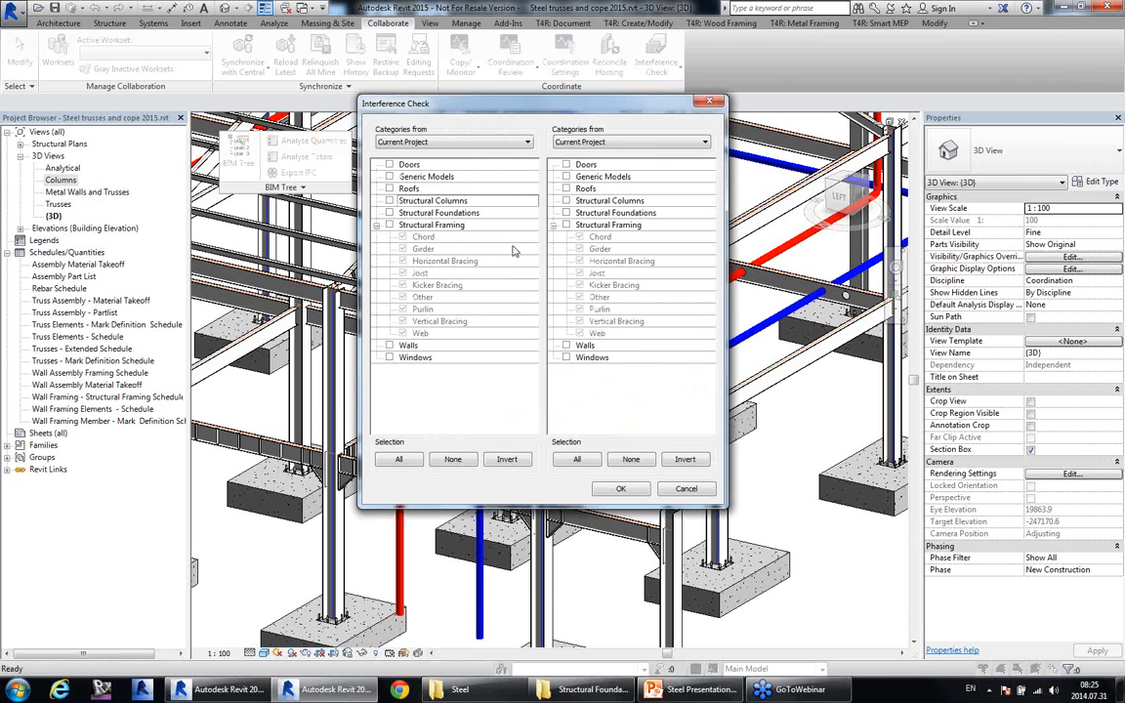
left_click(389, 224)
left_click(390, 200)
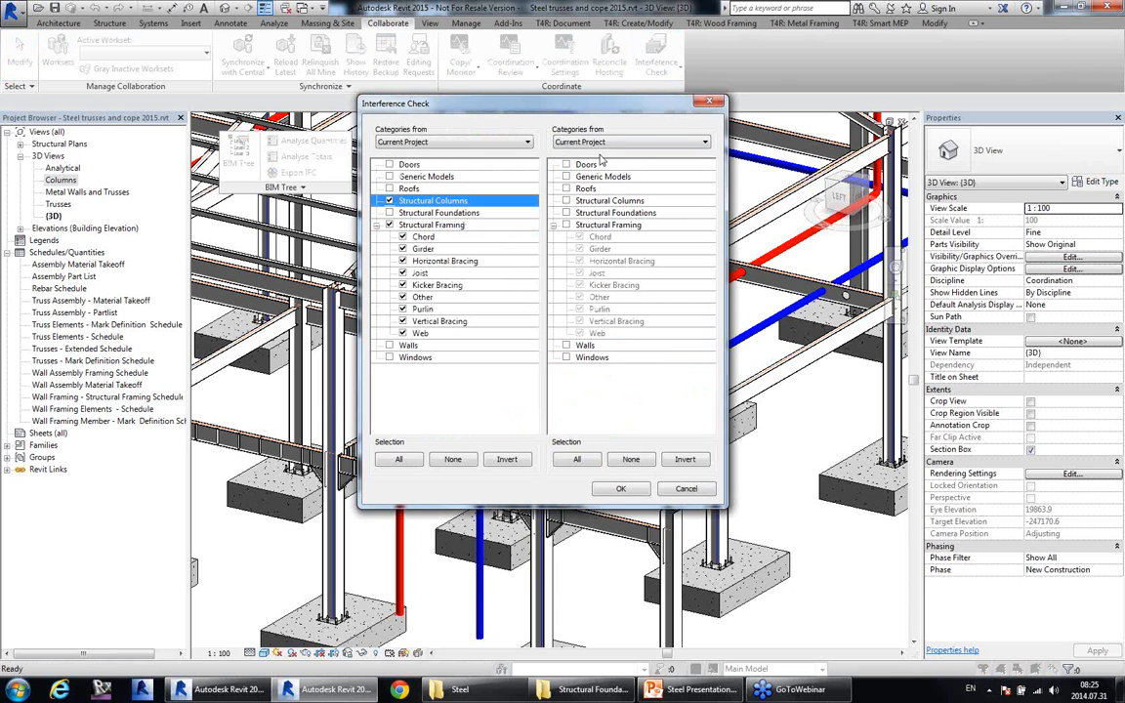
left_click(605, 143)
left_click(591, 155)
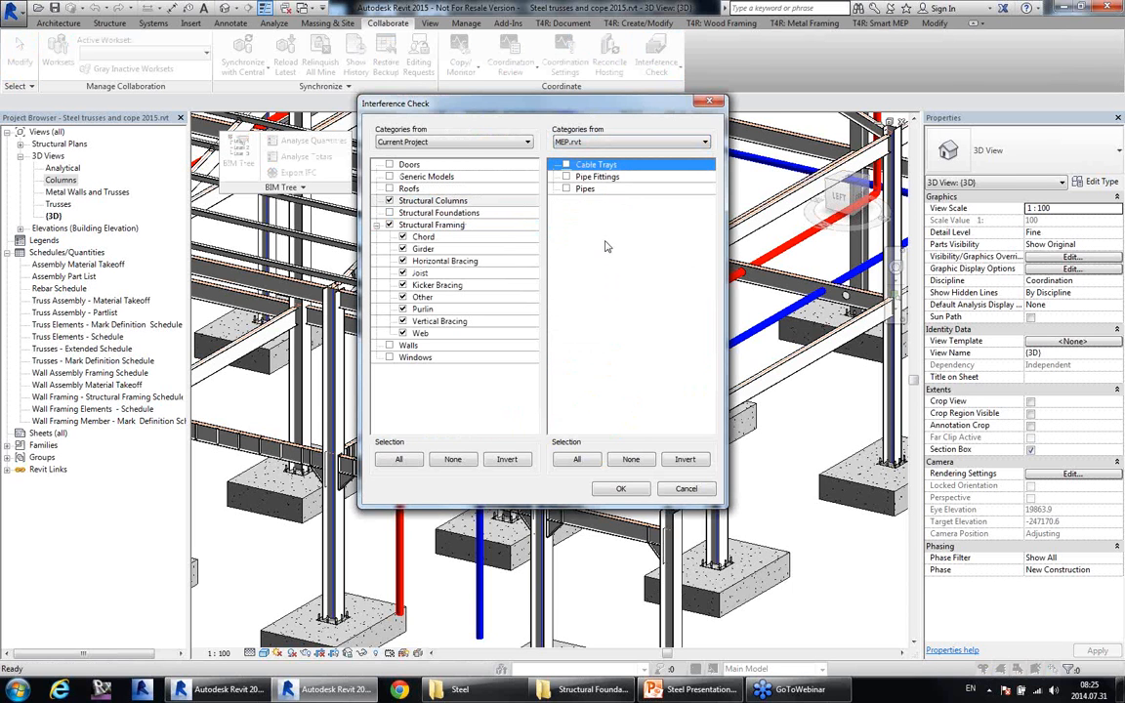
left_click(565, 189)
left_click(566, 165)
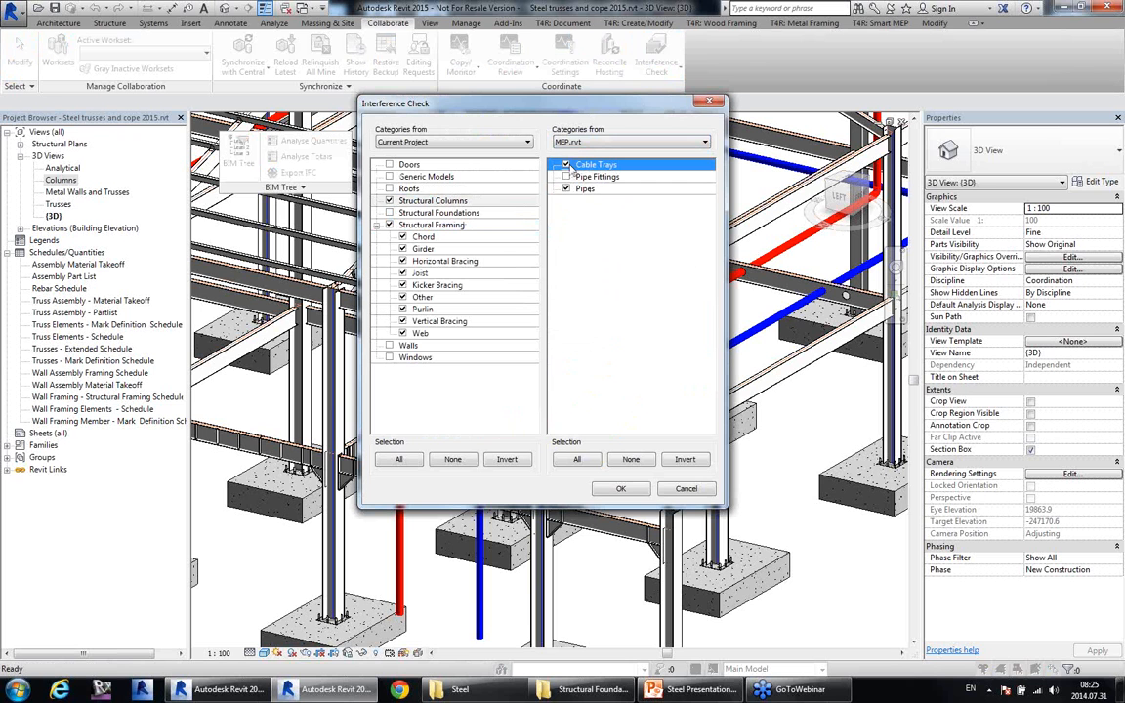
left_click(615, 488)
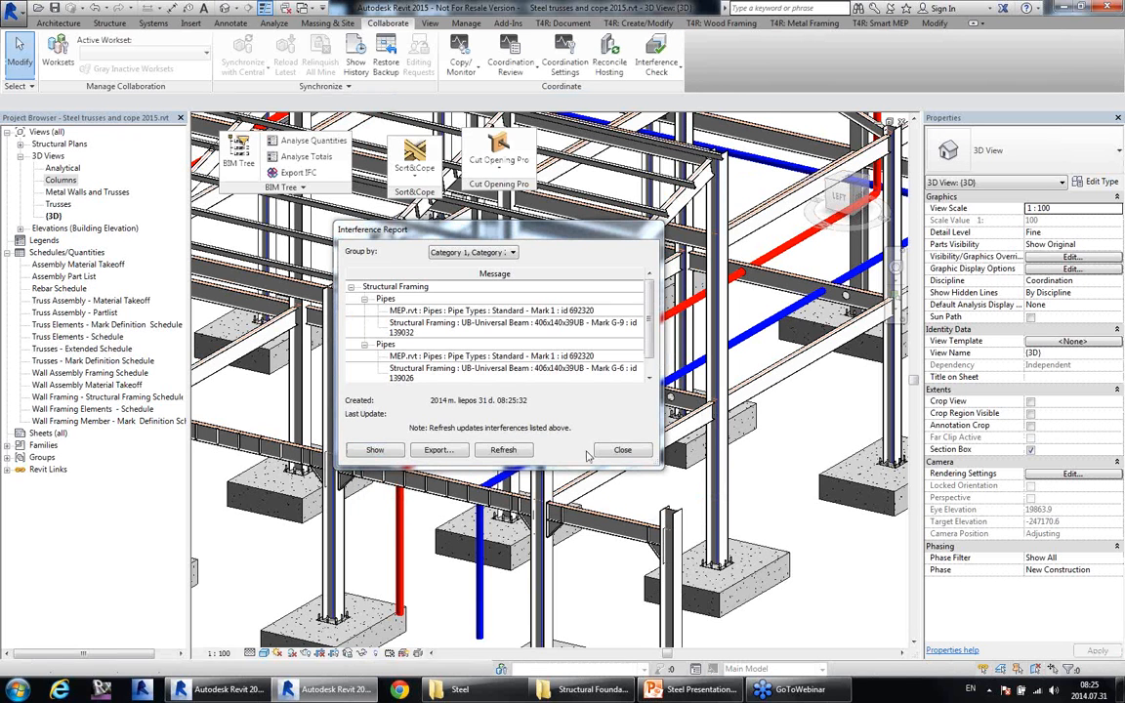
Export the interference report to the Desktop as the HTML file "Steel trusses and cope 2015_u" and close the report.
left_click(440, 450)
left_click(405, 368)
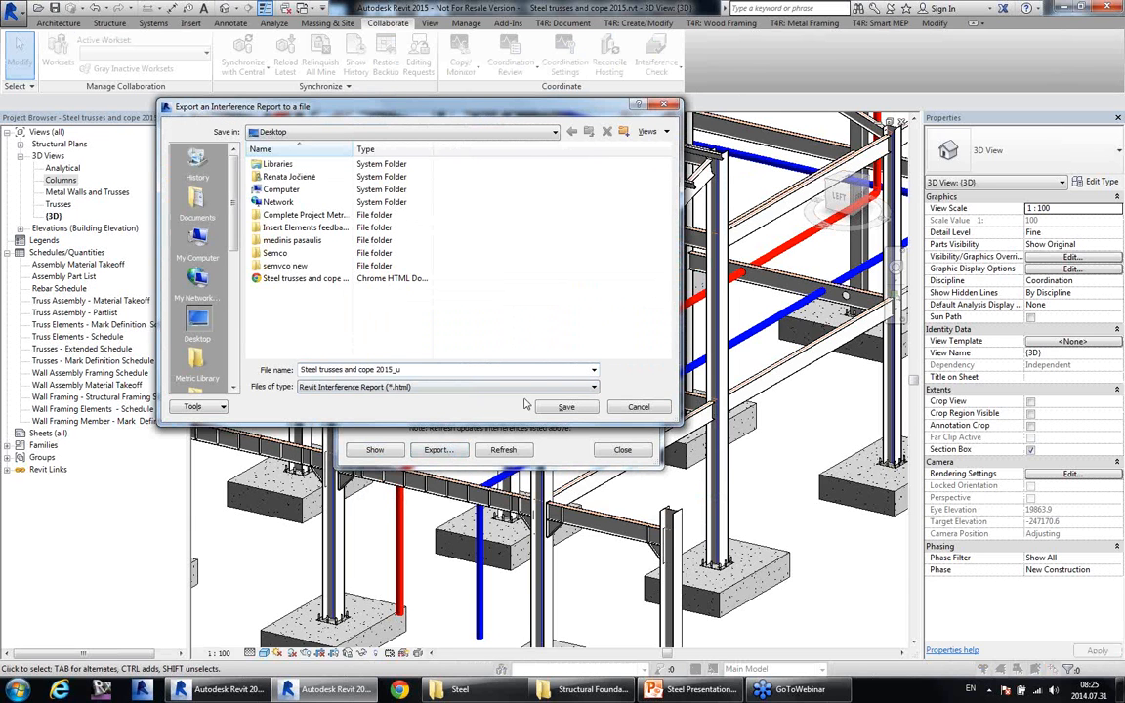
left_click(567, 409)
left_click(623, 450)
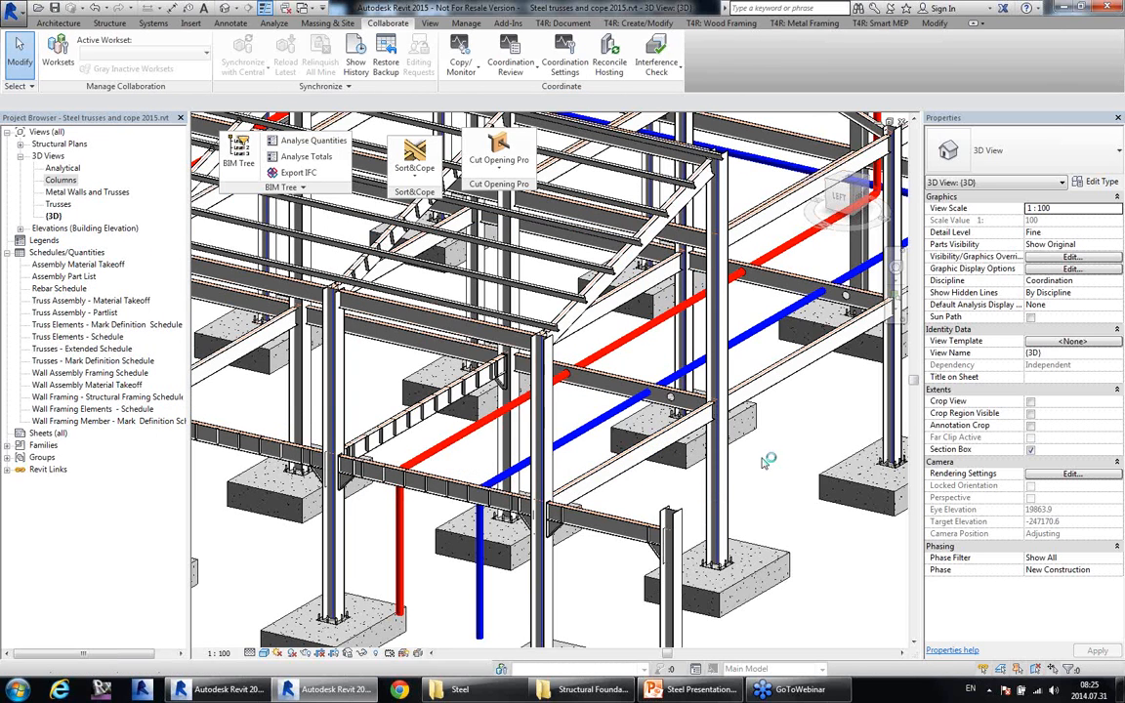
Load "Steel trusses and cope 2015_u.html" from the Desktop into Cut Opening Pro's Read Interference Check Data.
left_click(499, 161)
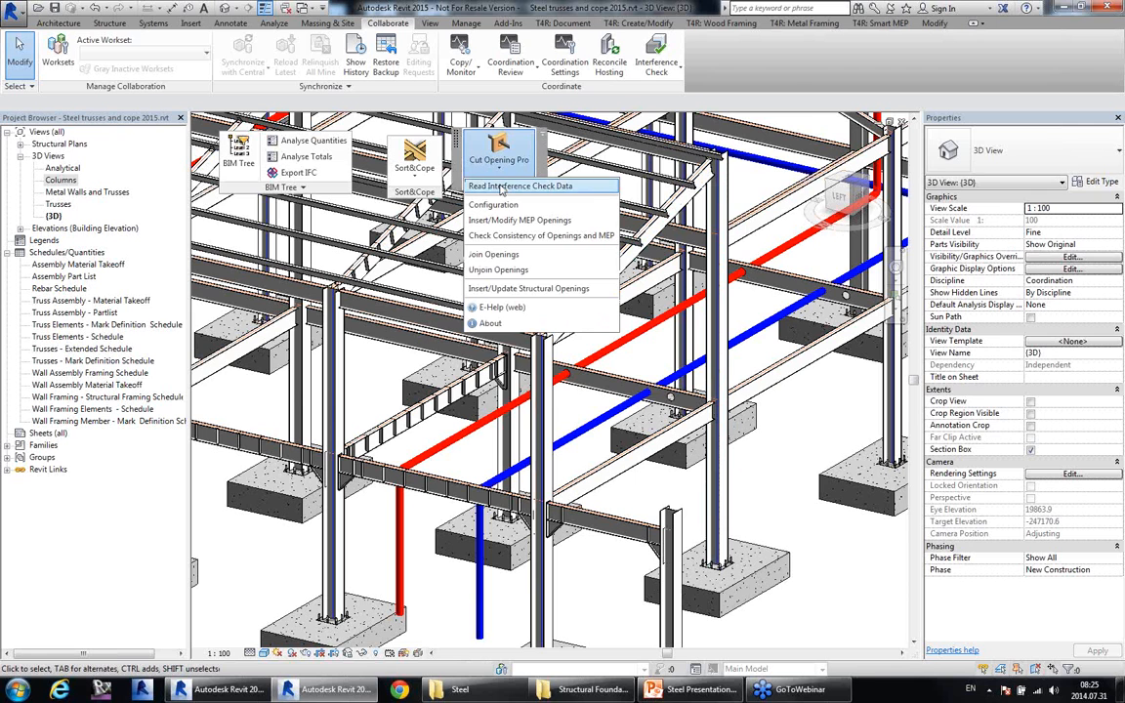
left_click(503, 186)
left_click(297, 120)
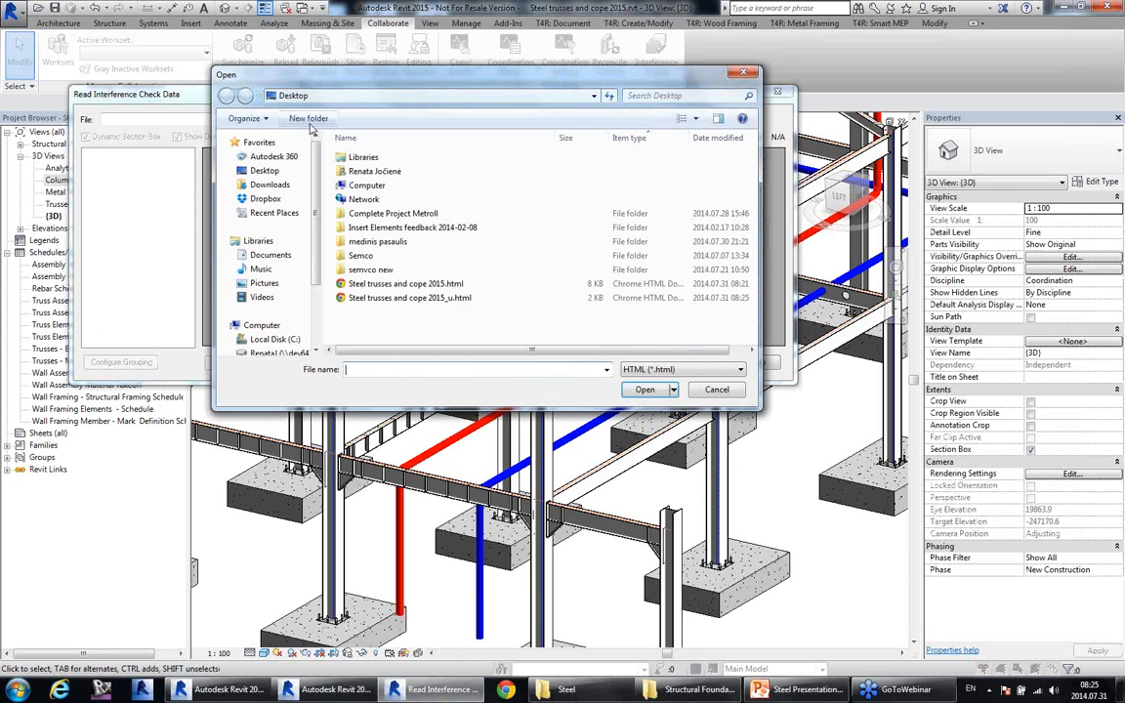
left_click(441, 299)
left_click(644, 390)
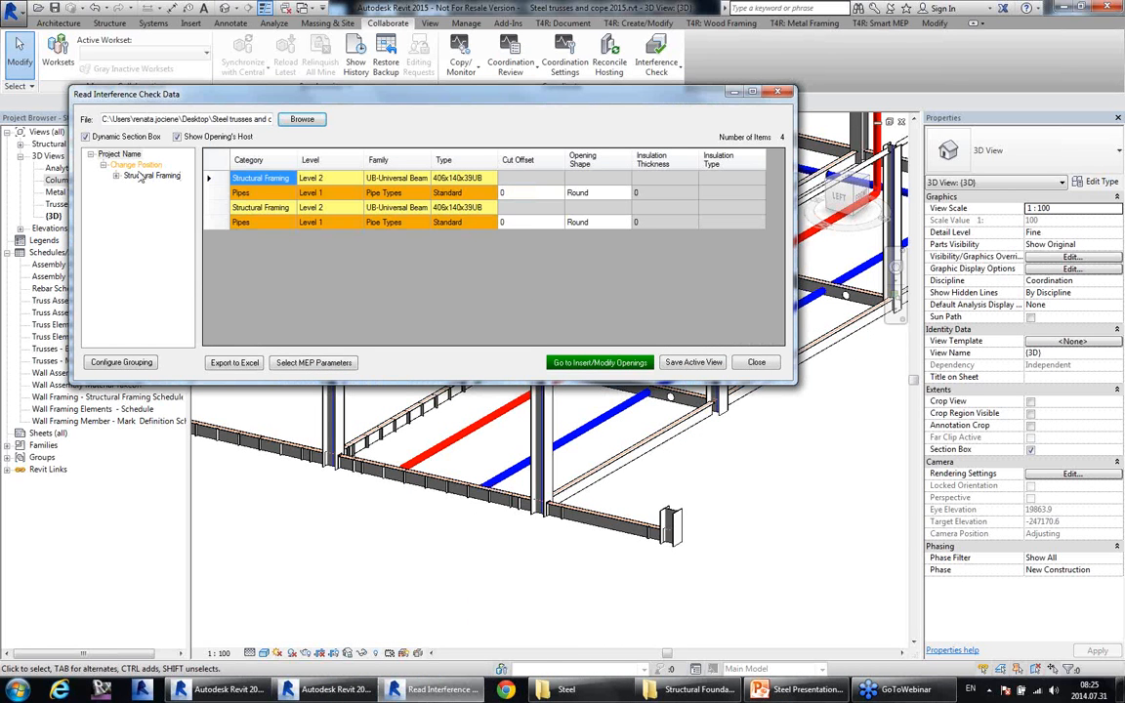
Hide the openings' hosts from the clash list and set the Cut Offset of both pipe entries to 20.
left_click(217, 137)
left_click(532, 192)
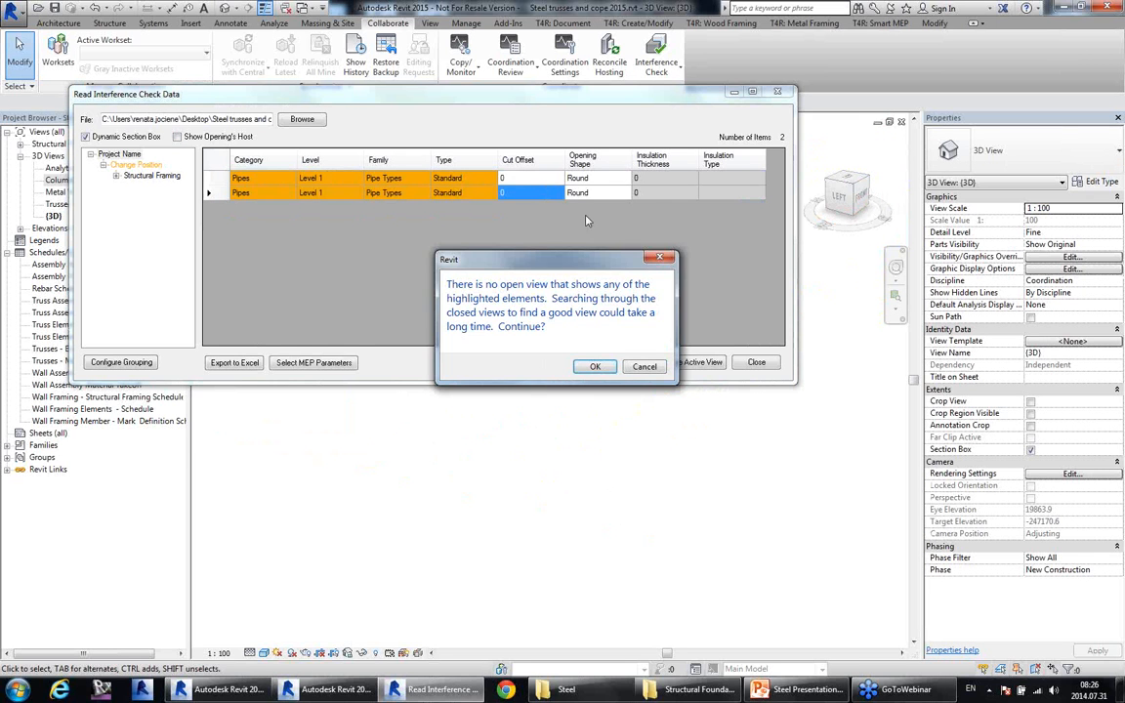
left_click(646, 368)
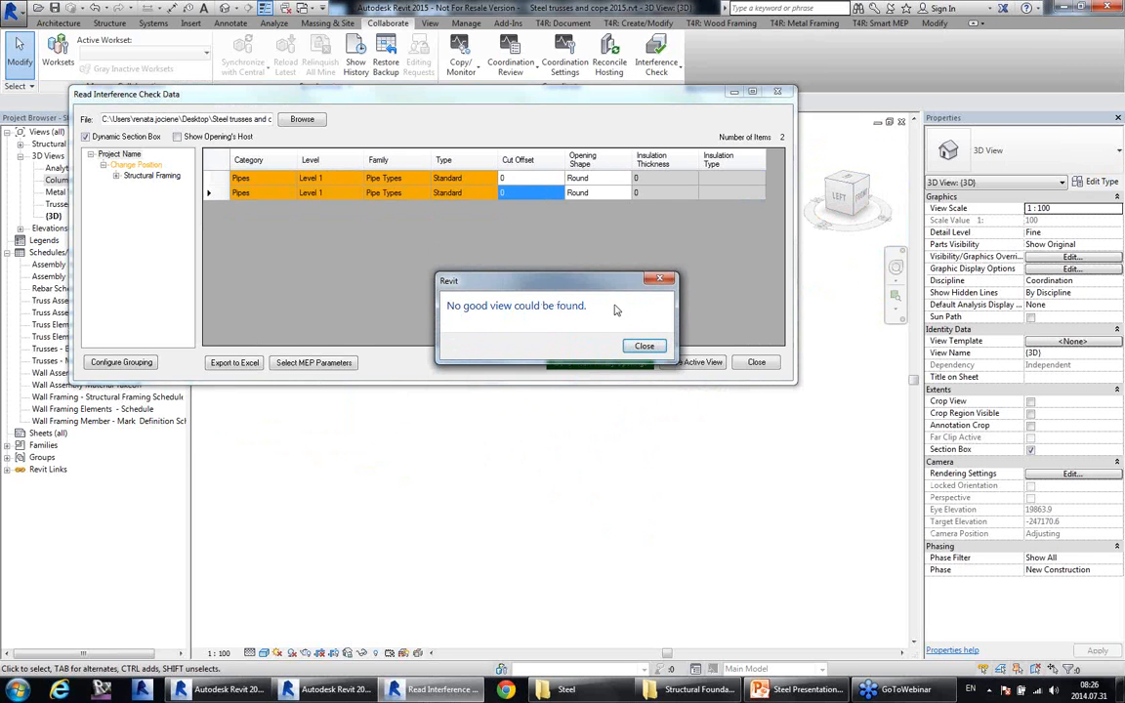
left_click(645, 348)
right_click(489, 174)
left_click(571, 188)
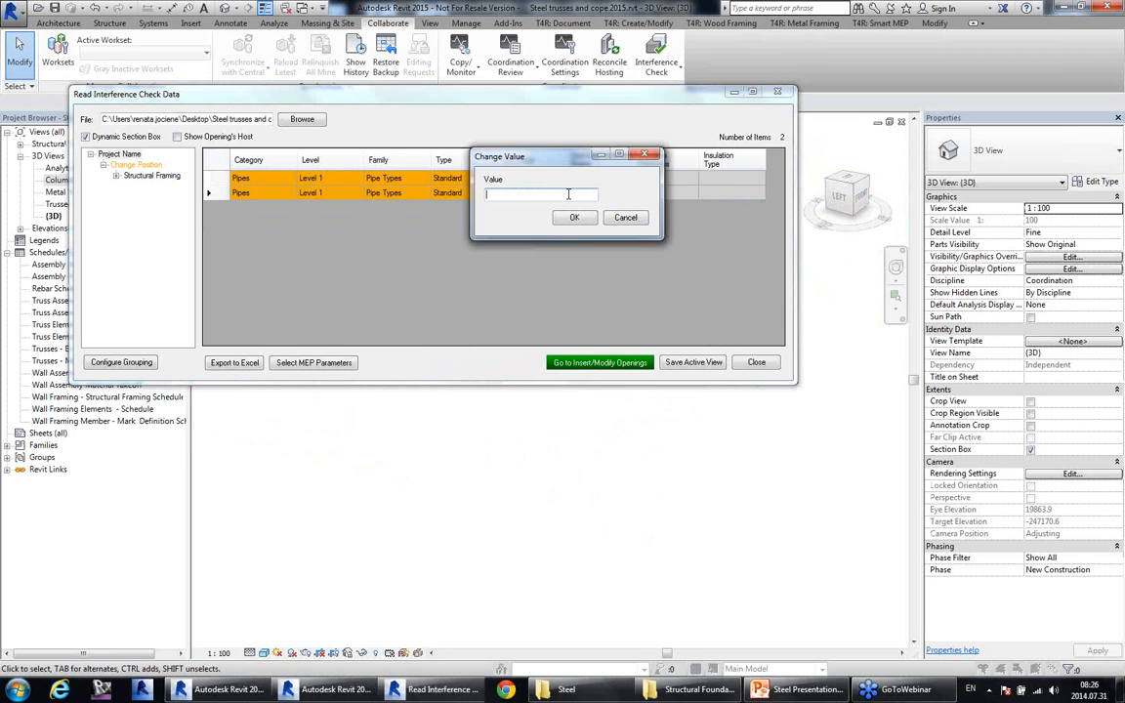
type("20")
left_click(574, 218)
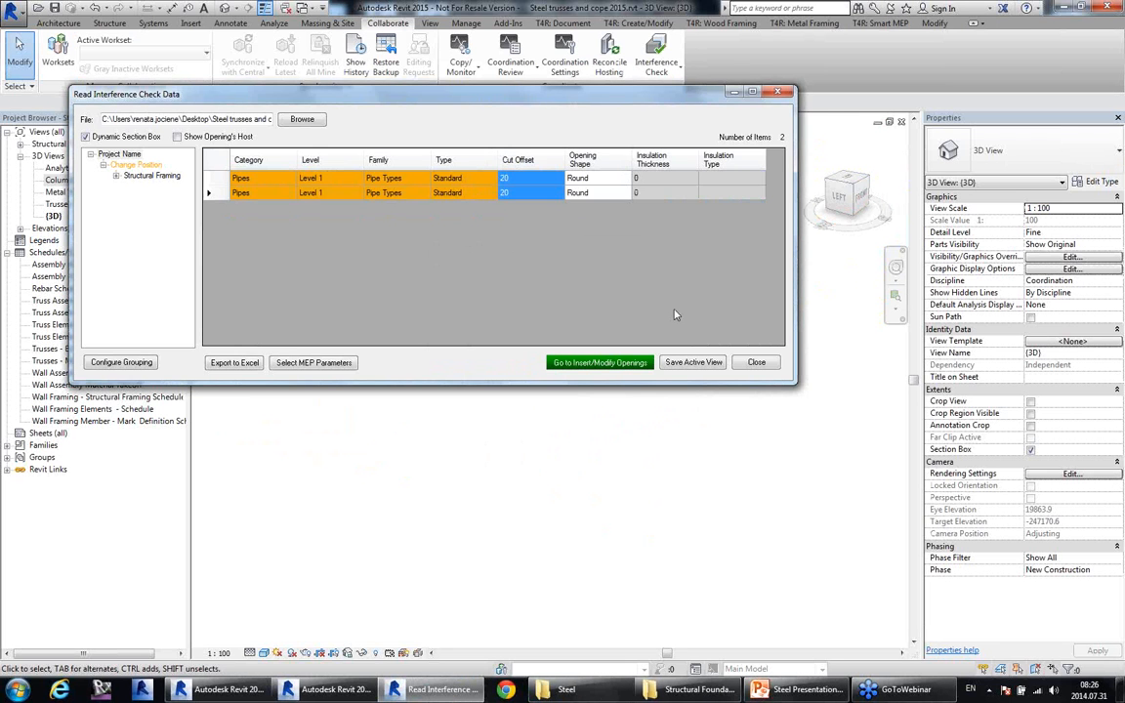
Proceed to Insert/Modify MEP Openings and look through the complete list of openings in the project.
left_click(599, 363)
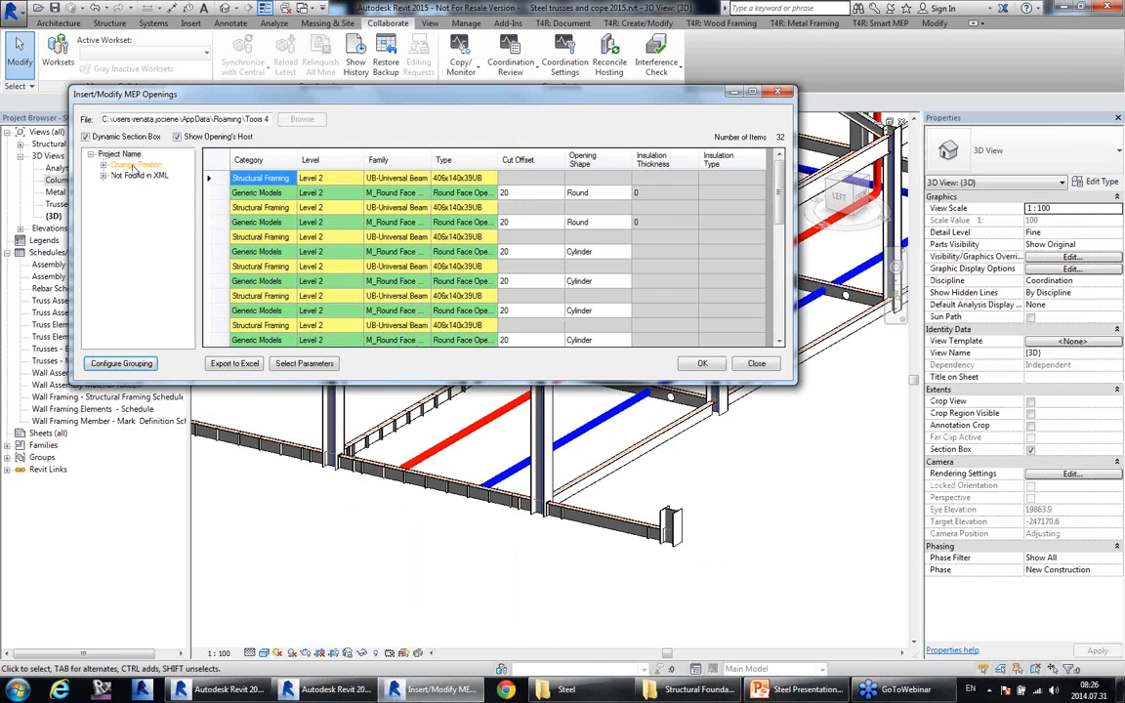
left_click(119, 153)
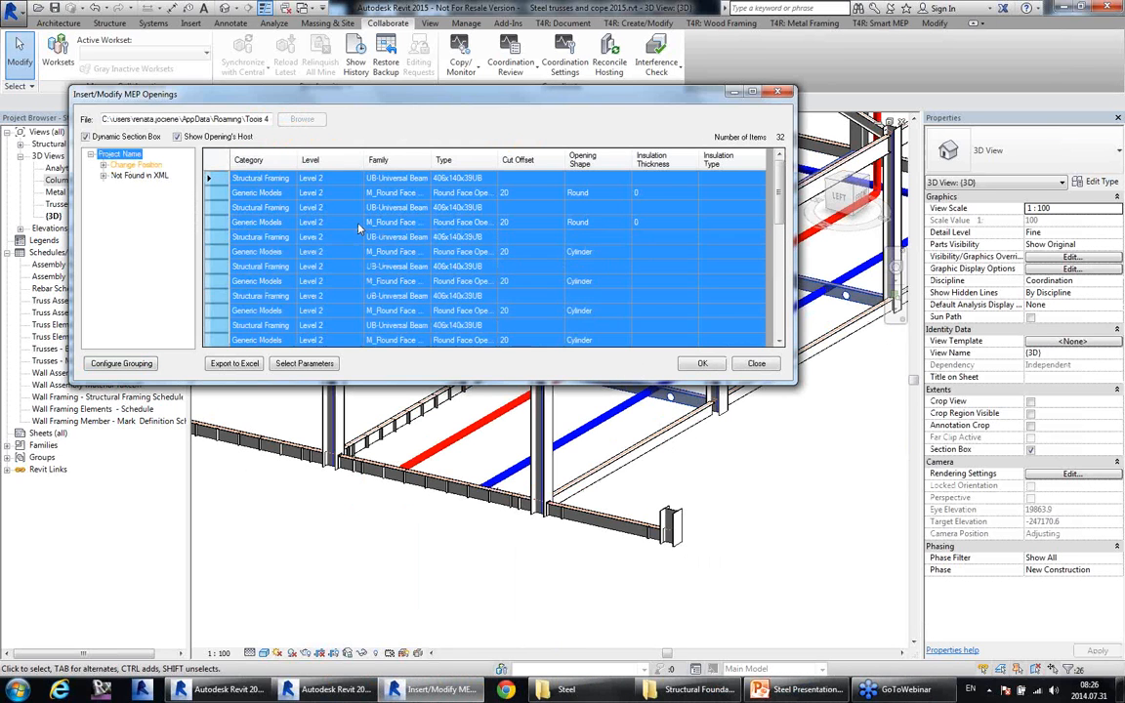
left_click(358, 236)
scroll(397, 257, "down", 7)
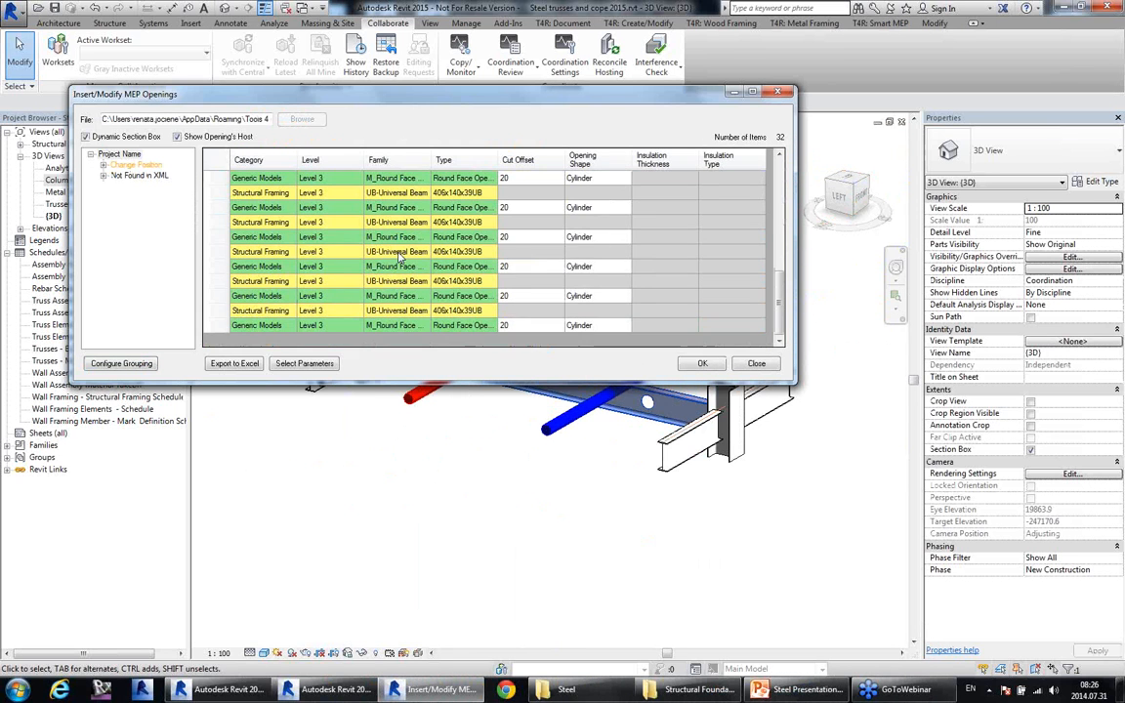
scroll(398, 256, "up", 7)
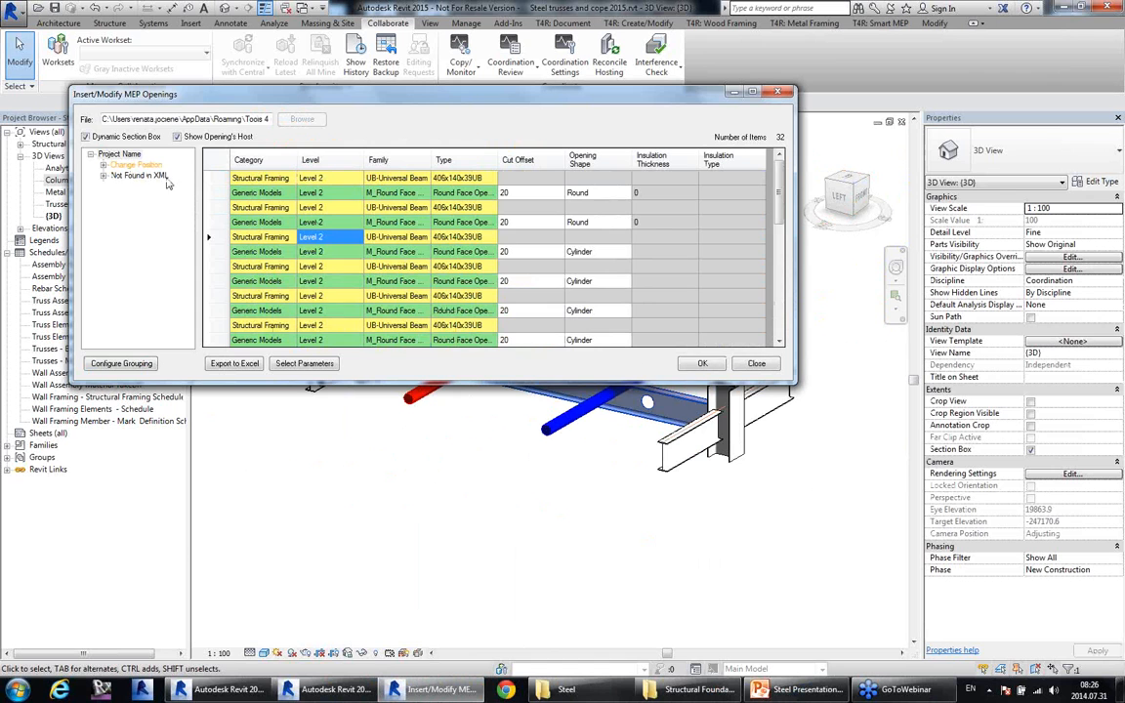
Update the openings in the Change Position group to match the moved pipe and accept the changes.
left_click(139, 165)
left_click(310, 192)
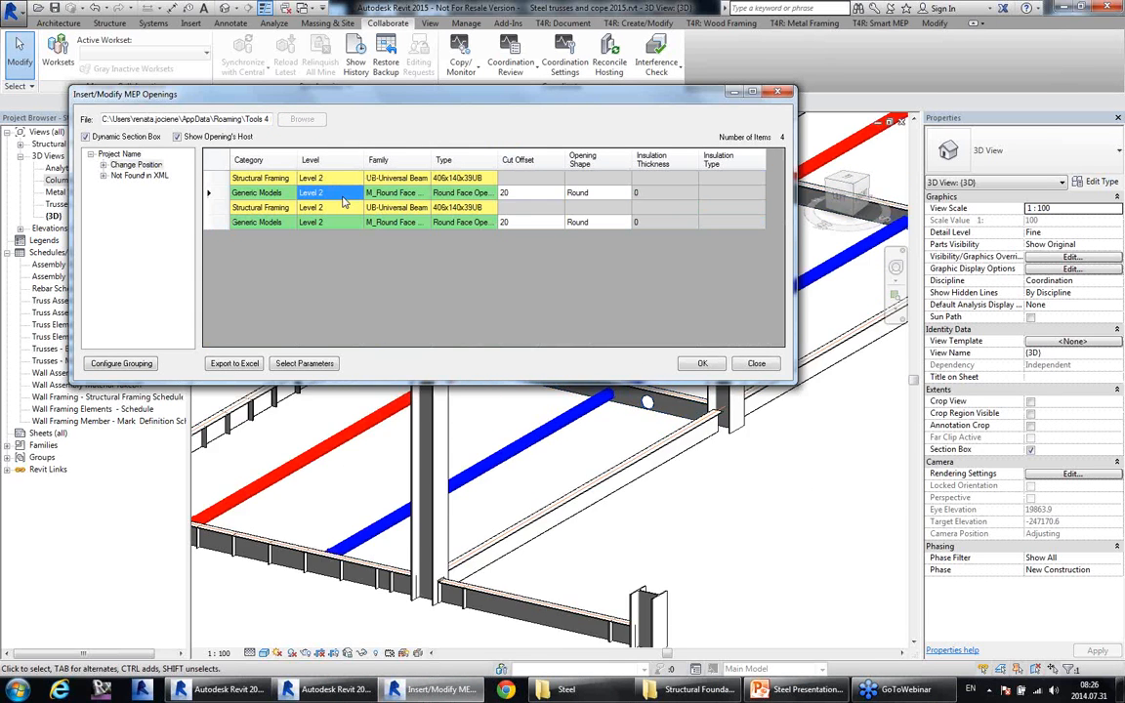
right_click(152, 167)
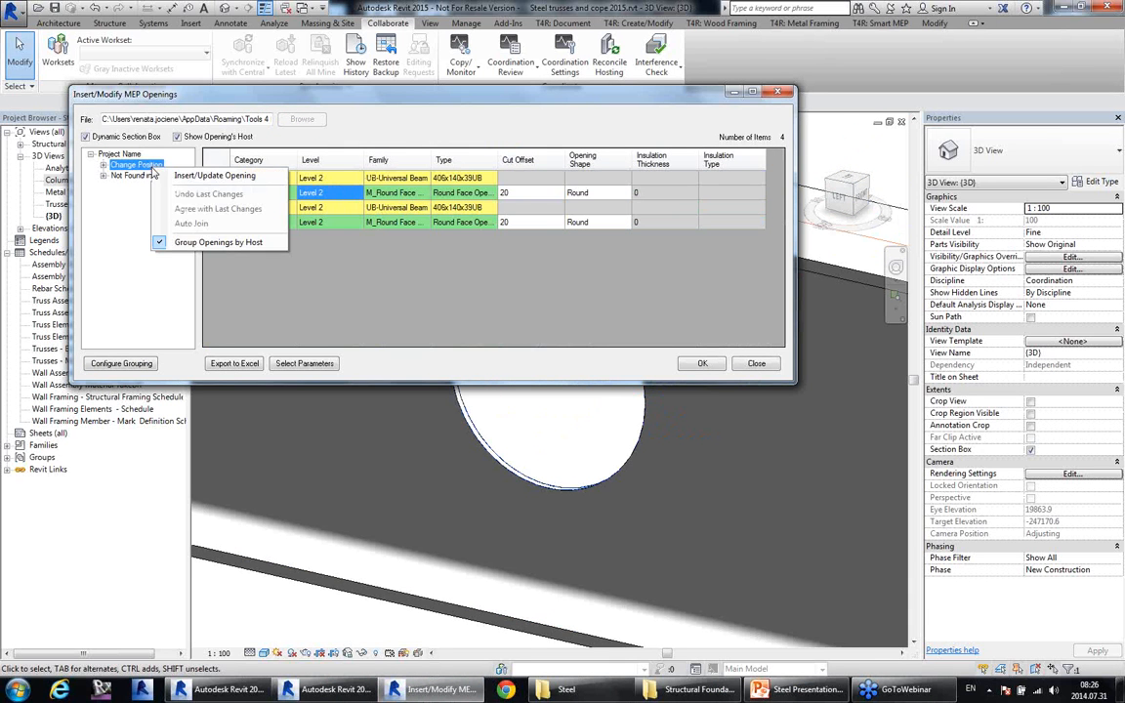
left_click(179, 181)
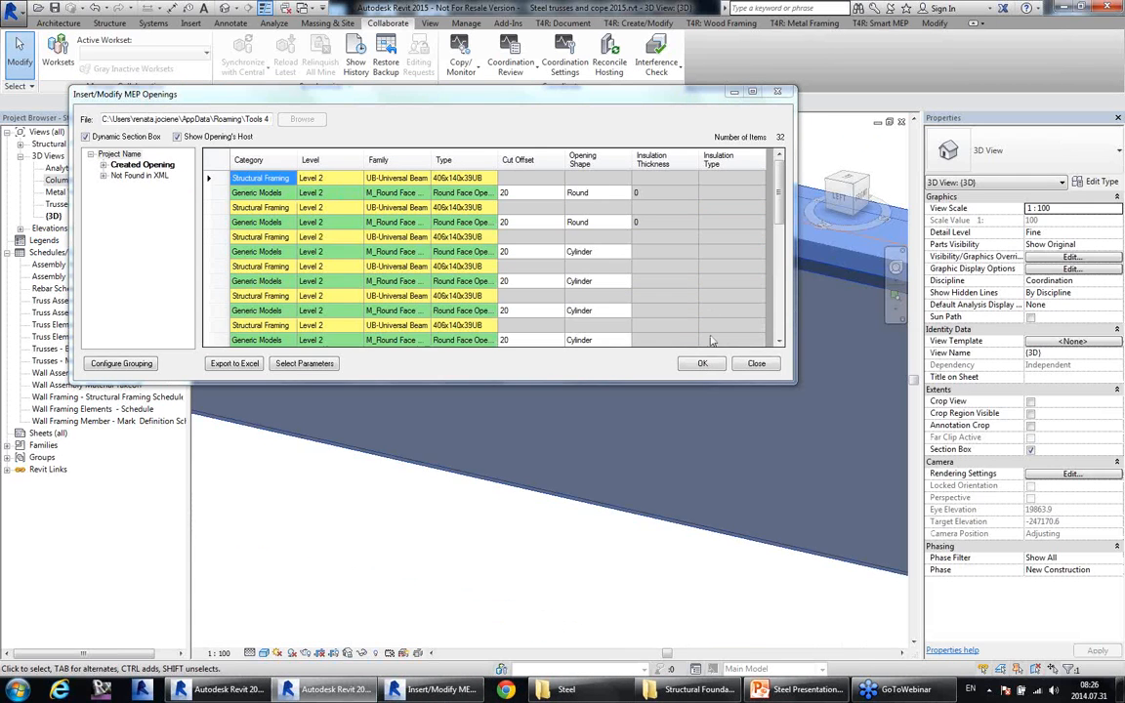
left_click(703, 364)
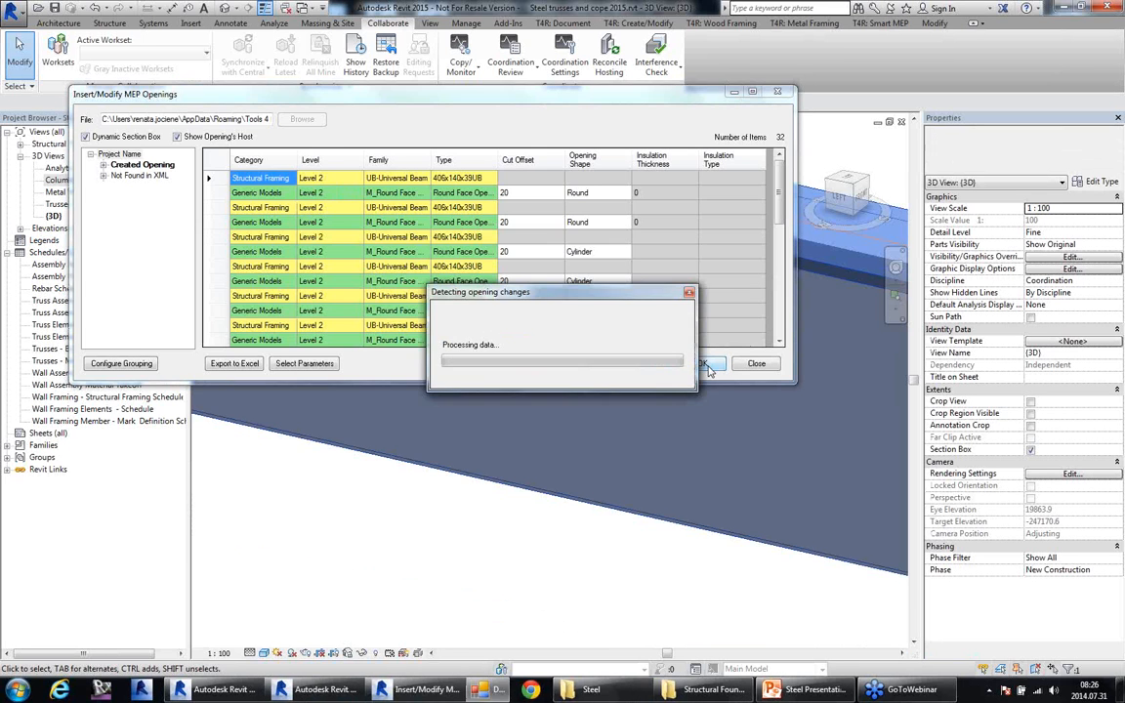
Examine the updated round openings where the blue pipe passes through the beams, close up and in the overall 3D model.
scroll(523, 208, "down", 6)
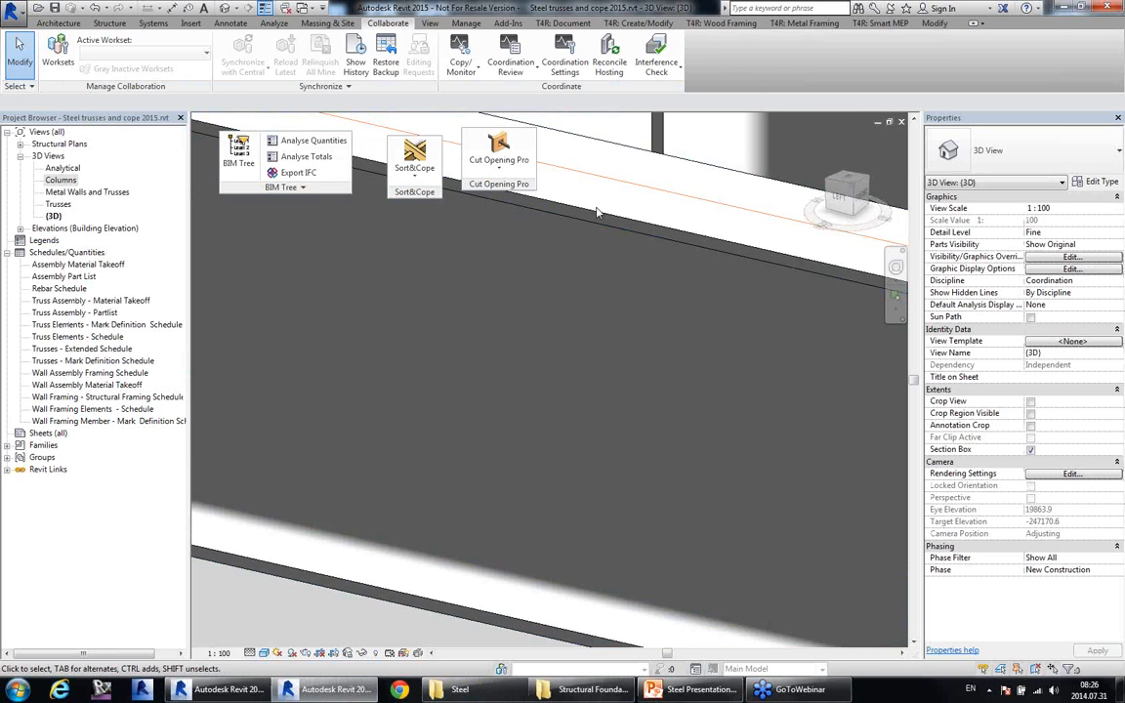
scroll(556, 313, "up", 4)
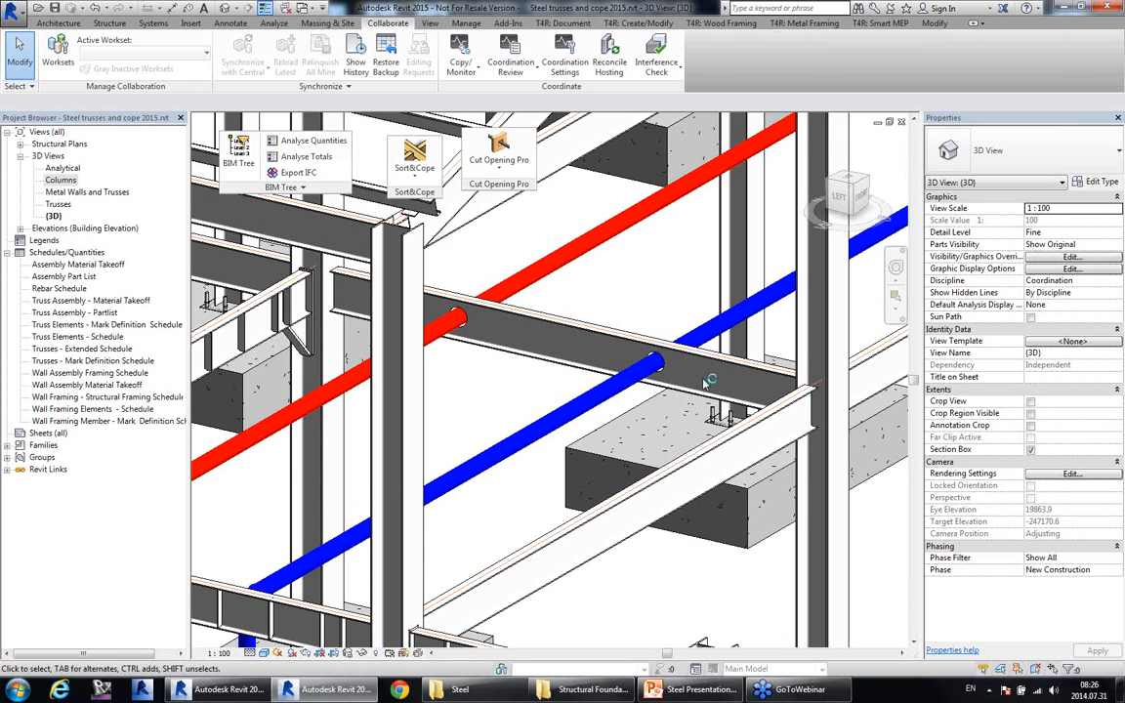
scroll(590, 377, "down", 4)
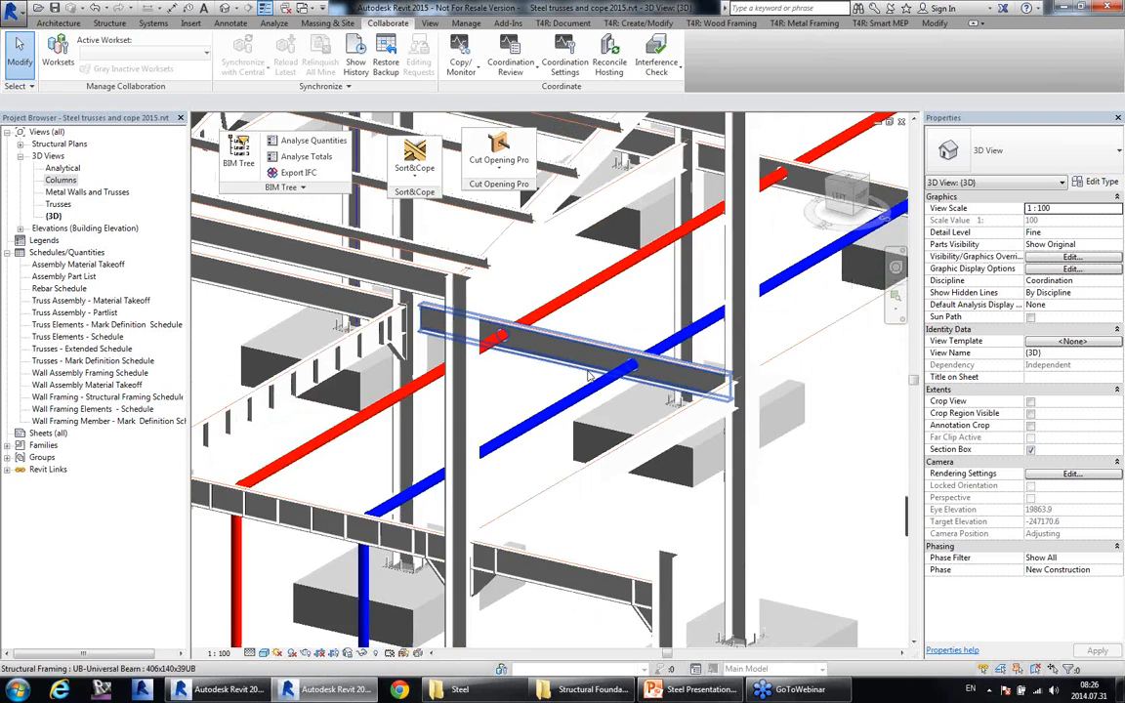
scroll(675, 339, "down", 3)
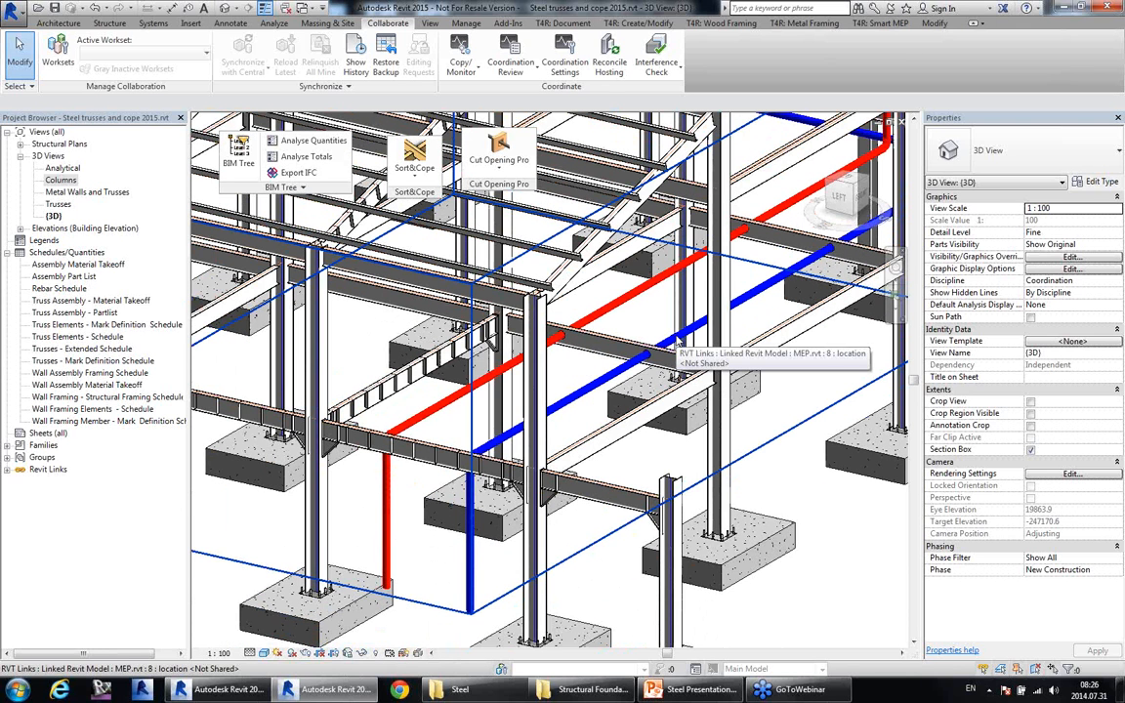
scroll(737, 377, "down", 2)
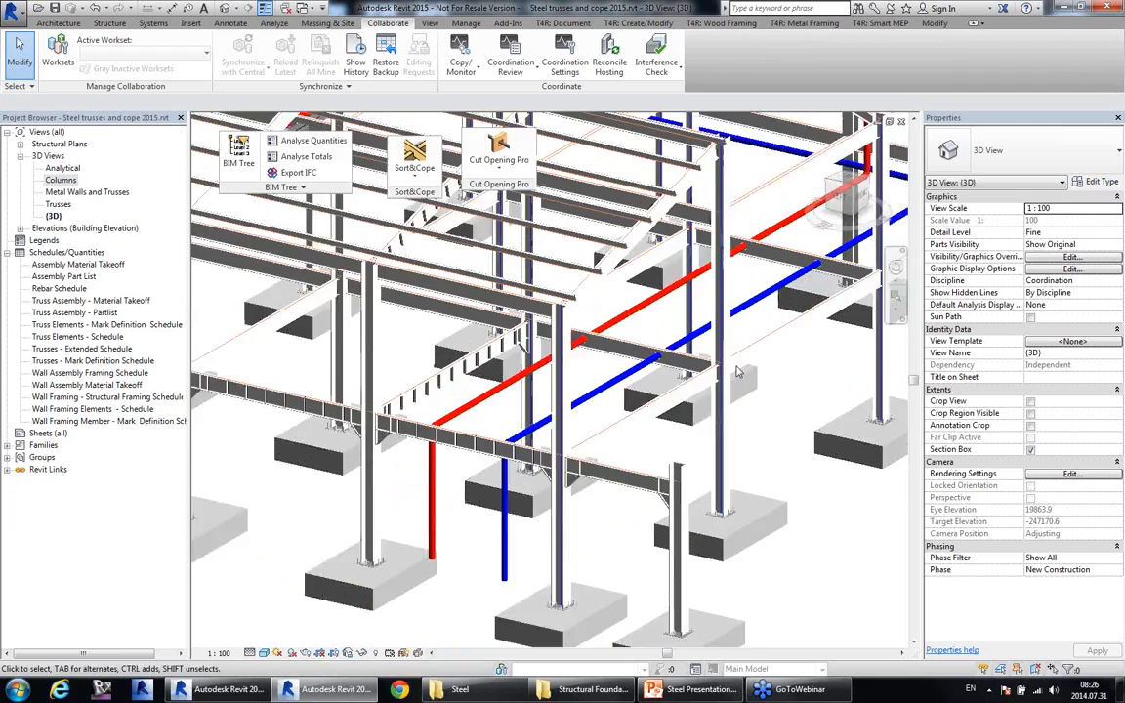
middle_click_drag(615, 388, 804, 472)
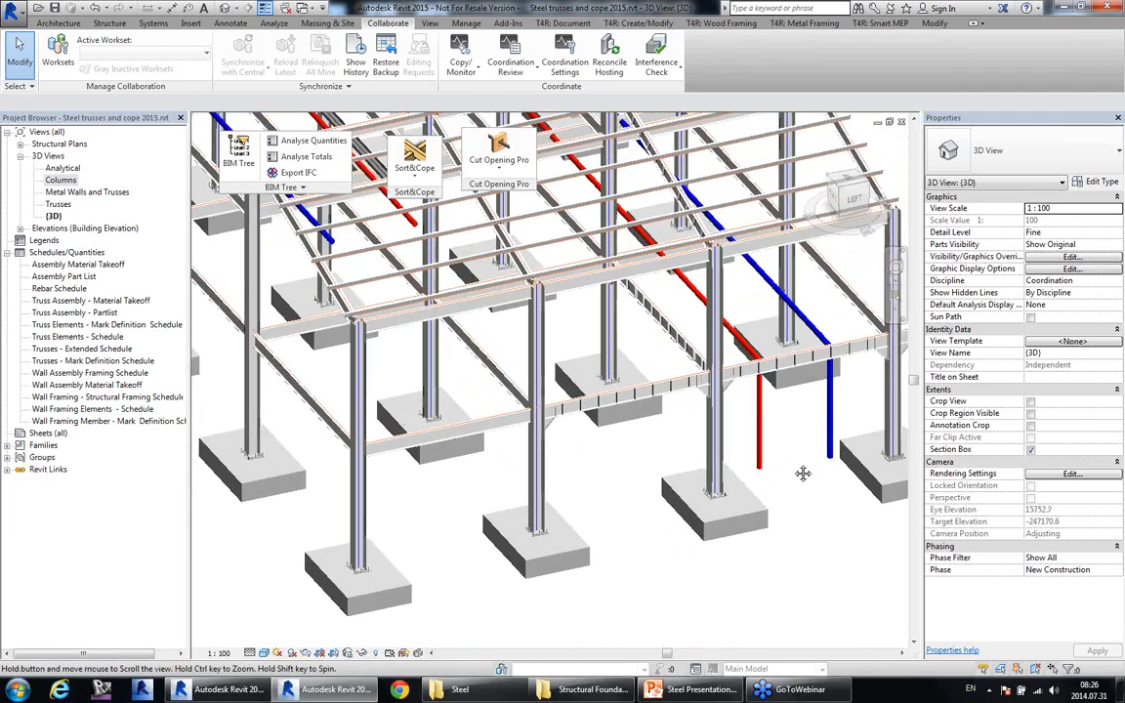
Create a Structural Framing assembly from the stiffened beam between the two front columns, keeping the proposed type name.
left_click(583, 26)
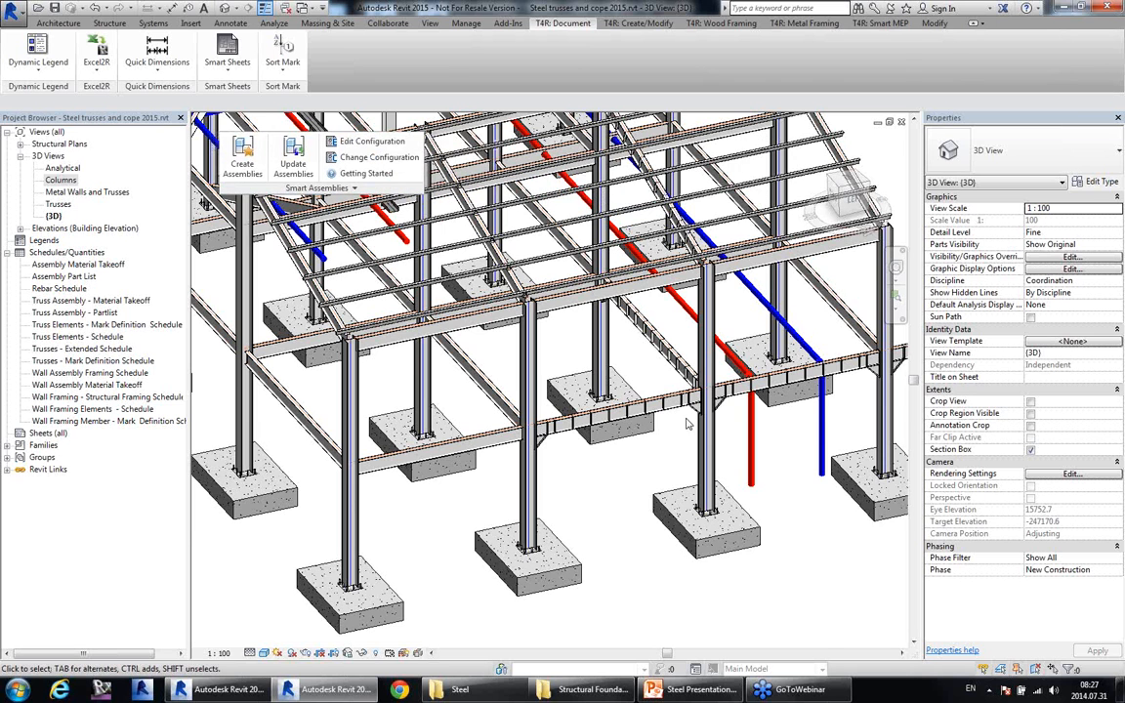
scroll(686, 423, "up", 4)
left_click(672, 389)
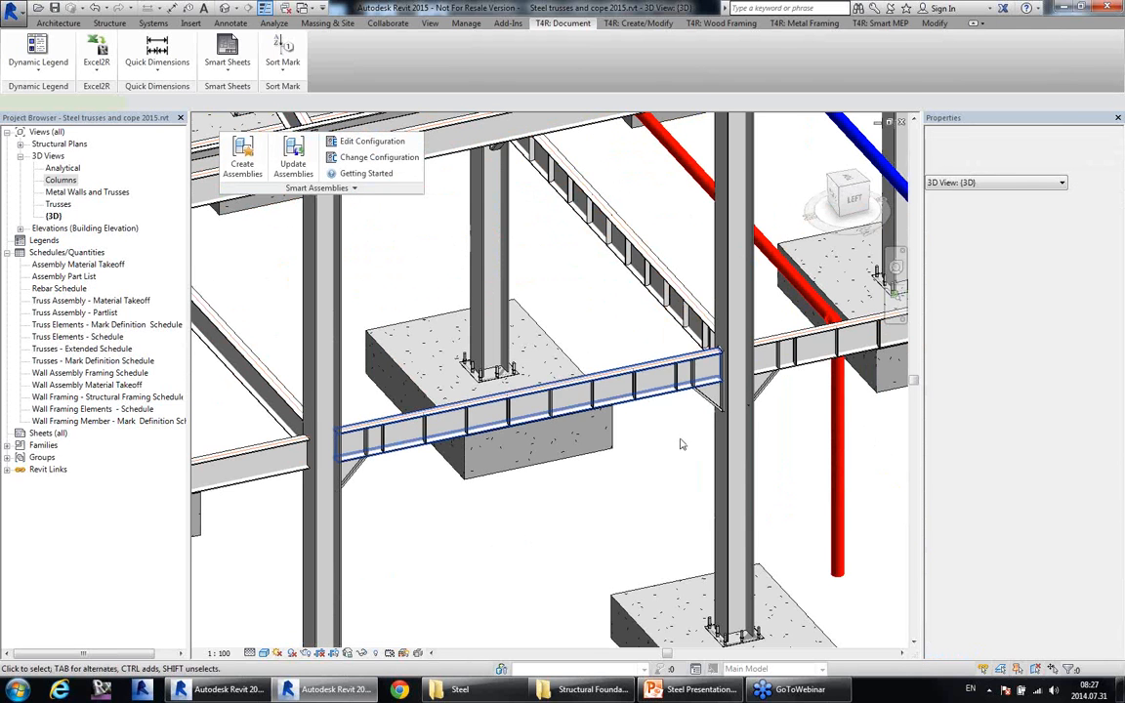
middle_click_drag(665, 433, 694, 425)
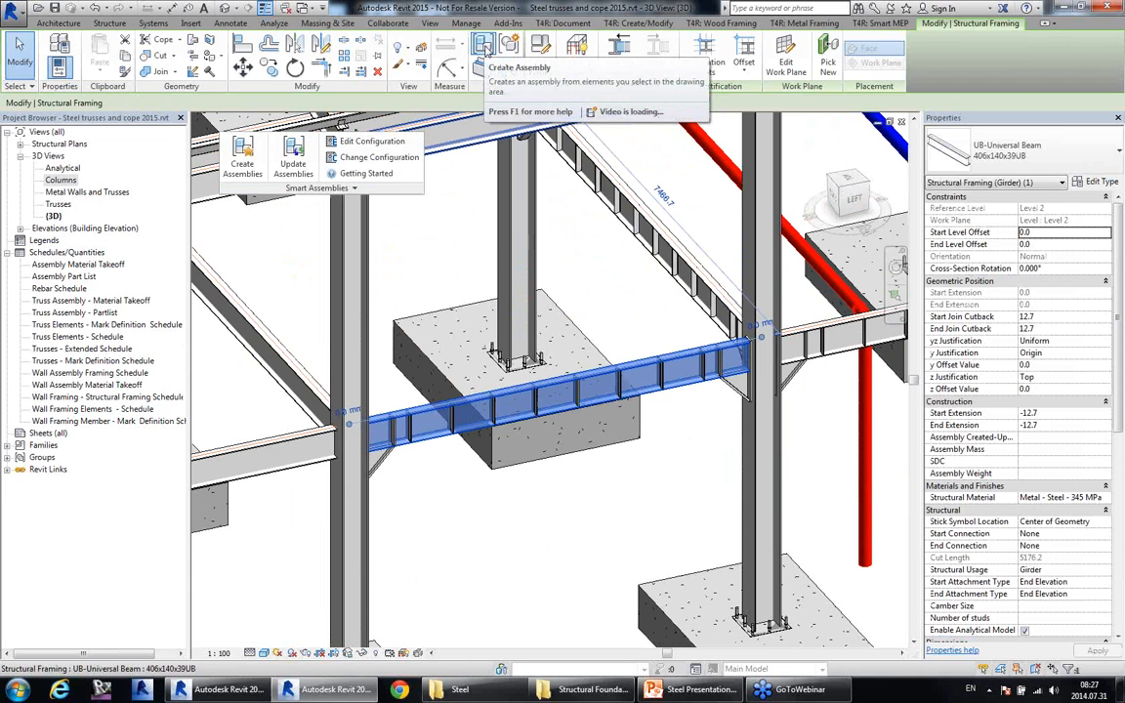
left_click(484, 46)
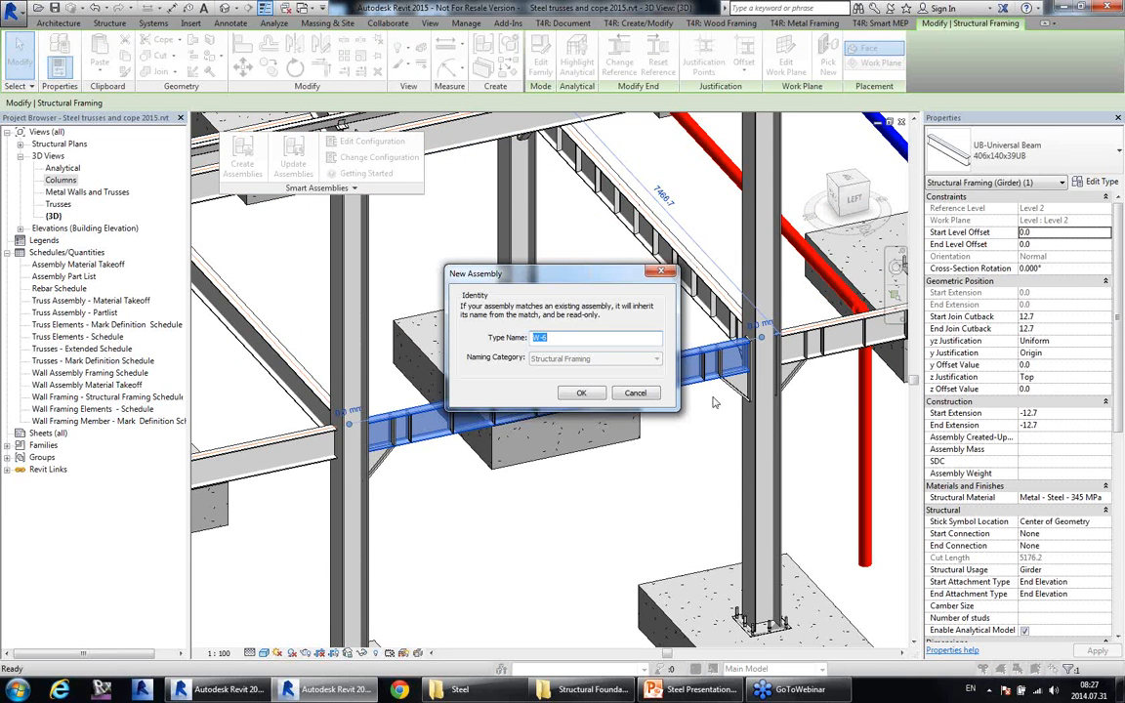
left_click(581, 393)
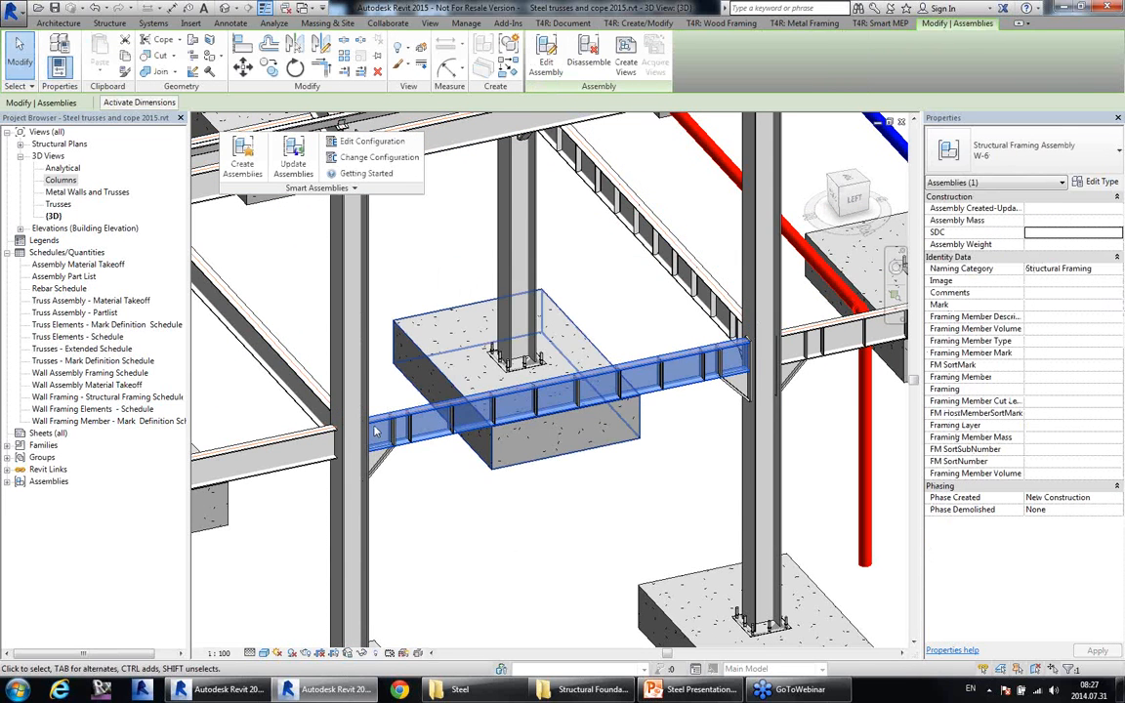
Create assembly views for the W-6 beam assembly at 1:20 scale, with all views, part list, material takeoff and a sheet included.
left_click(49, 481)
double_click(49, 482)
right_click(39, 493)
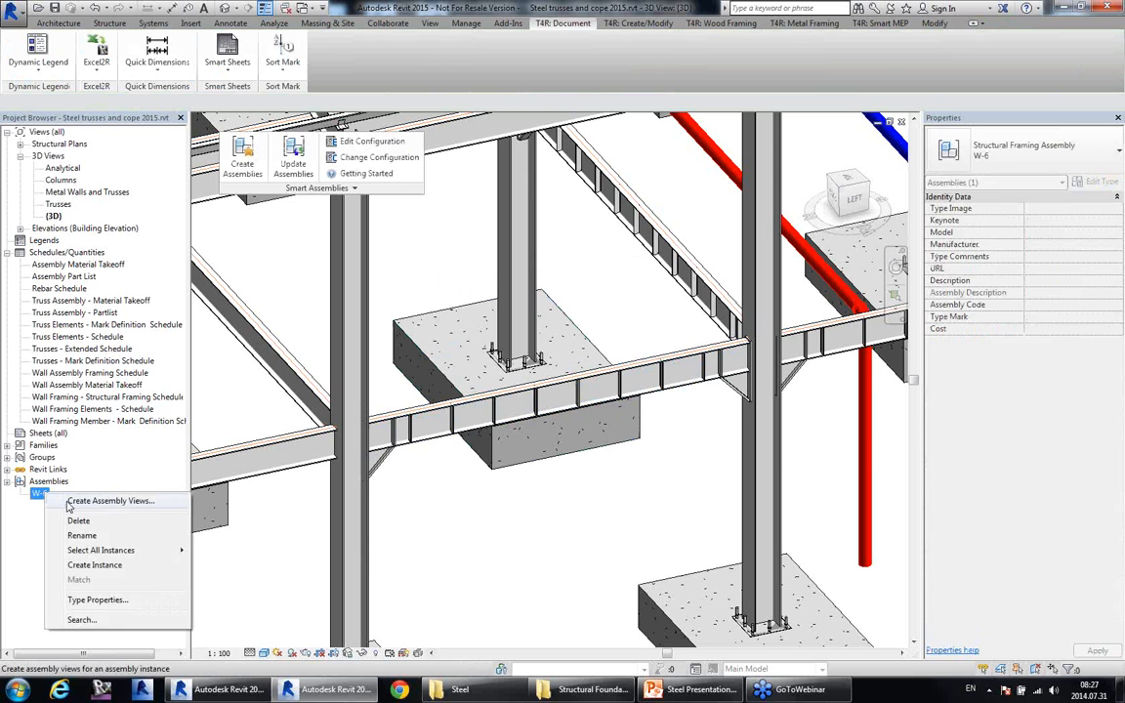
left_click(70, 506)
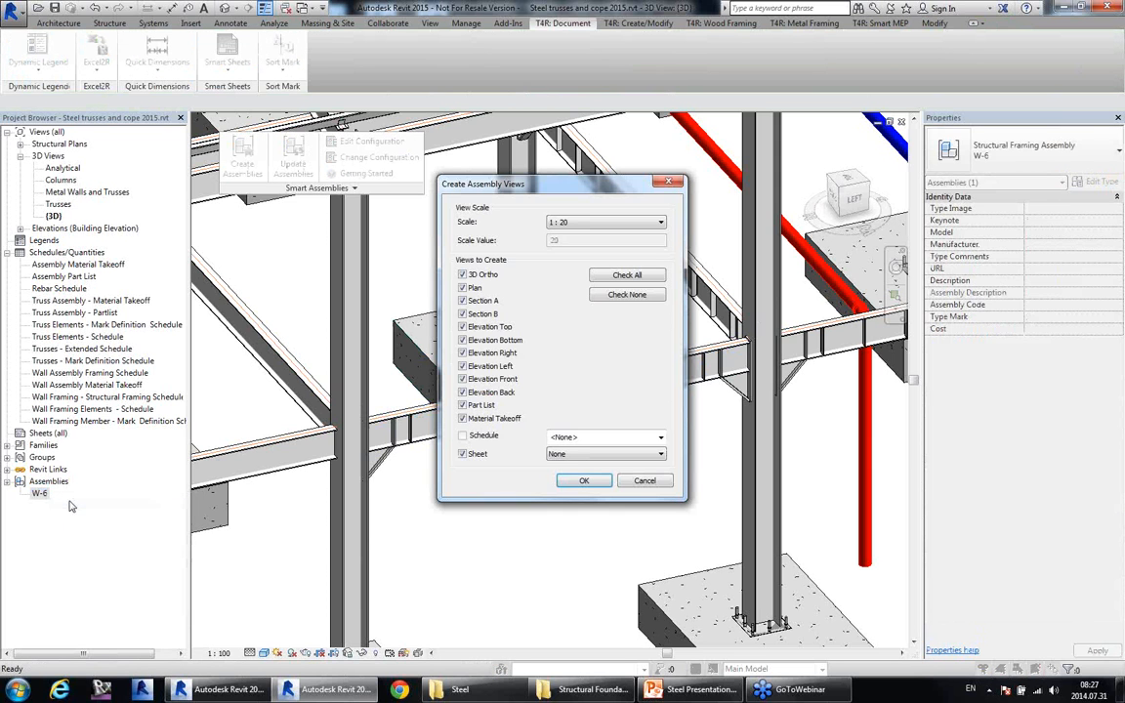
left_click(584, 481)
Examine the W-6 assembly's 3D Ortho view and its back, bottom and front elevations.
left_click(92, 504)
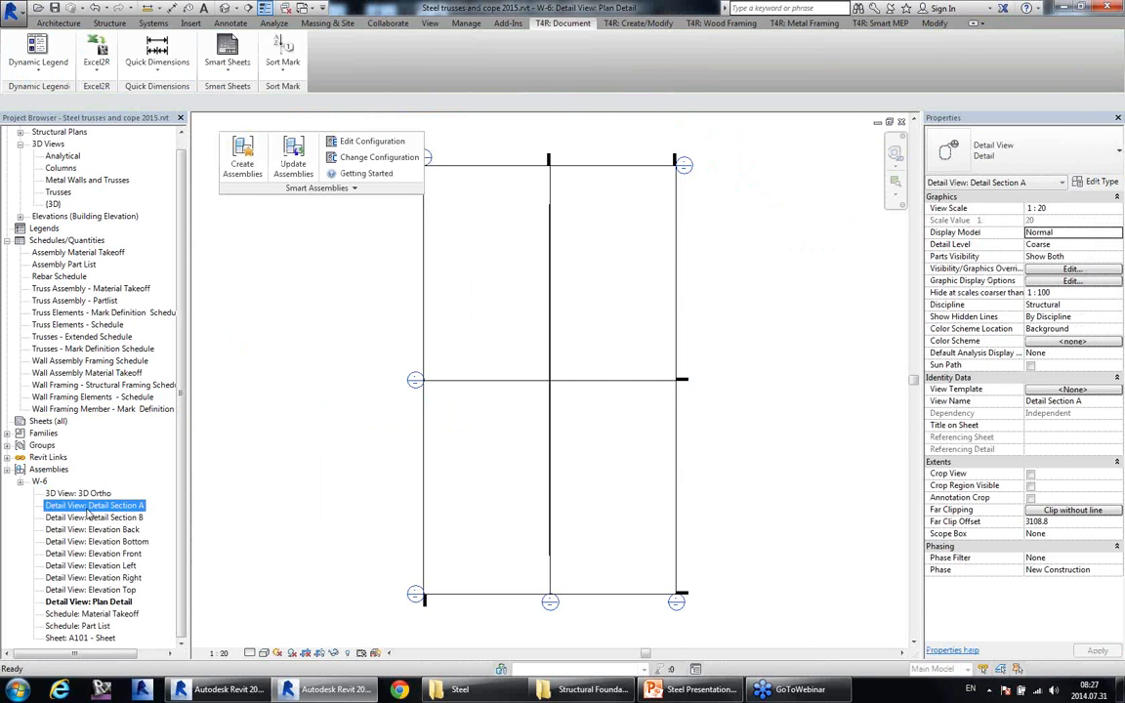
double_click(90, 505)
double_click(84, 494)
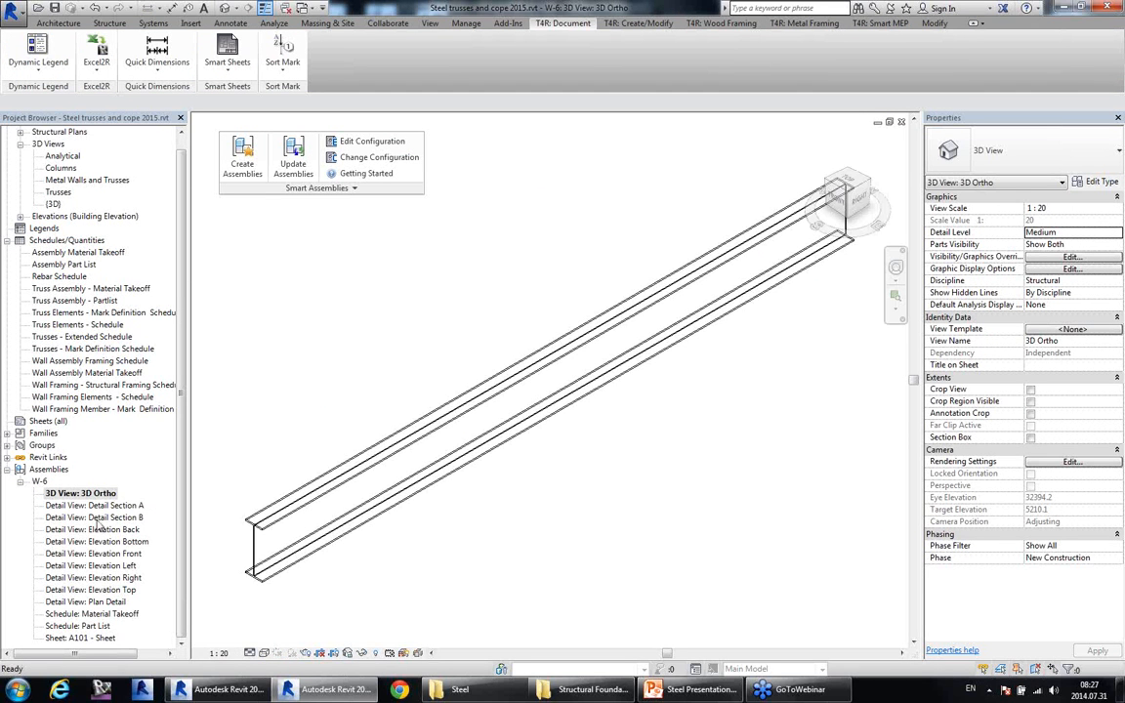
double_click(110, 529)
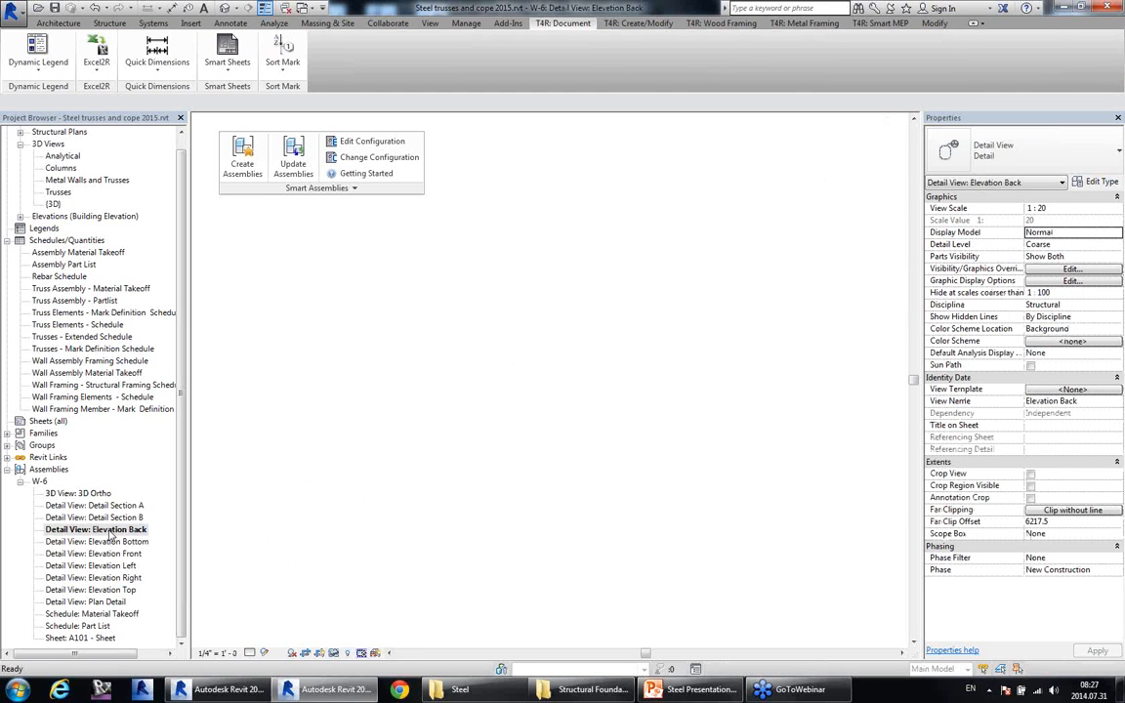
double_click(97, 541)
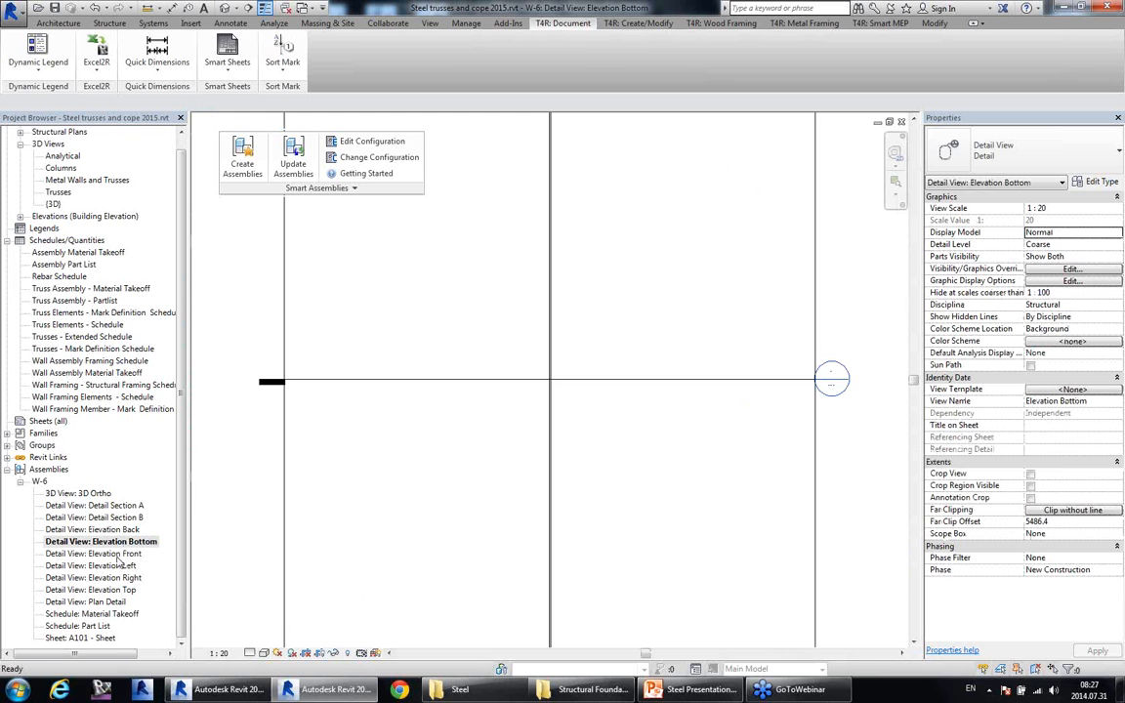
double_click(107, 553)
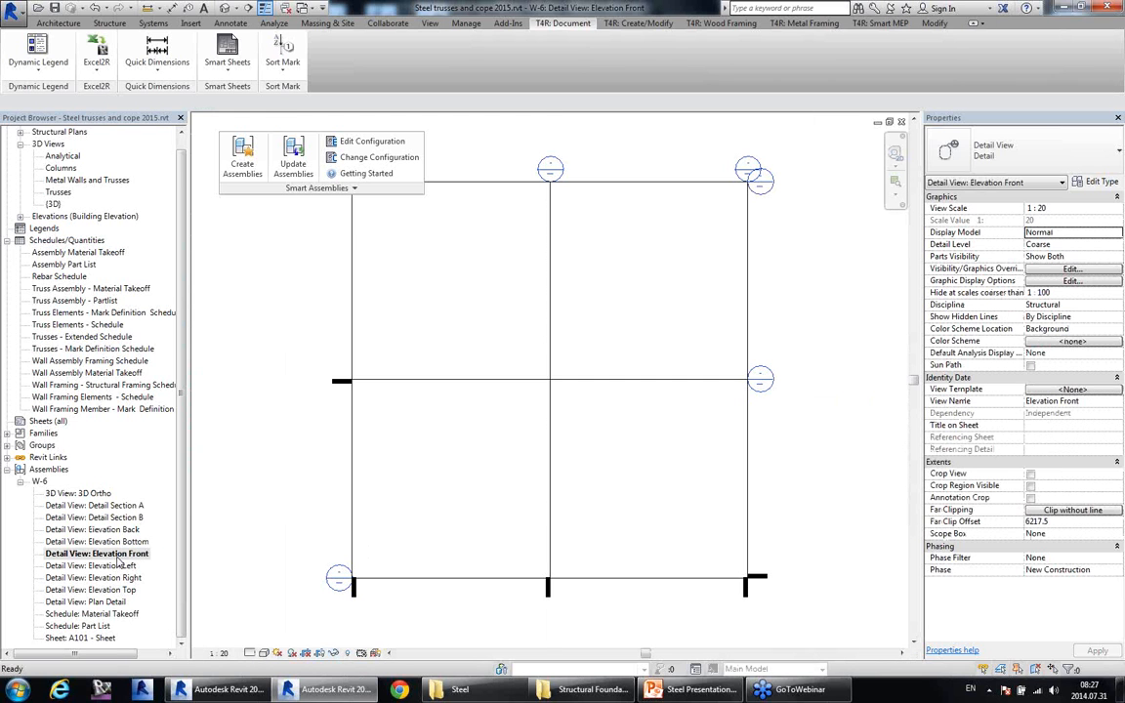
double_click(80, 493)
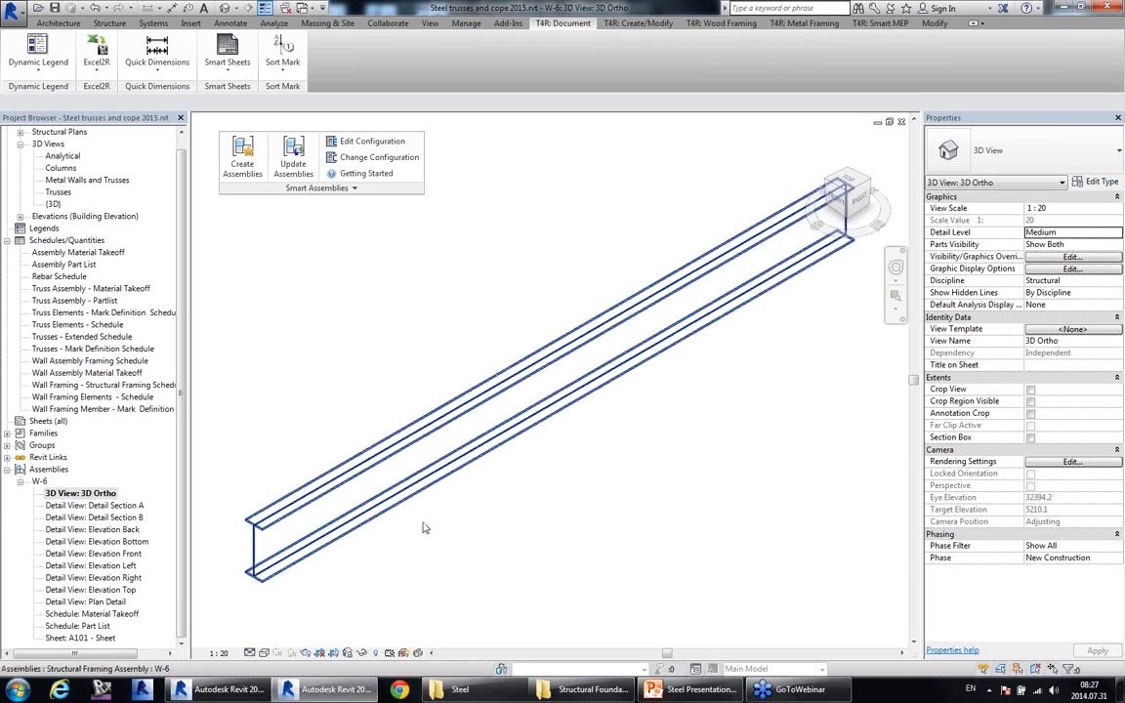
scroll(464, 510, "down", 1)
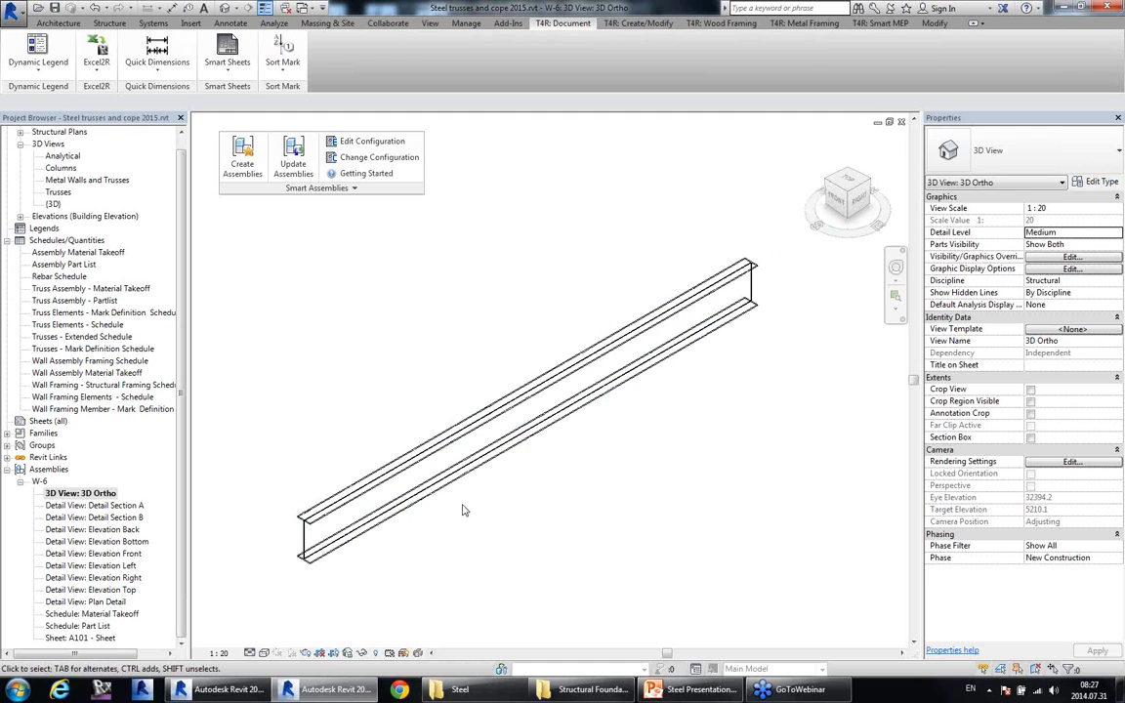
Close the opened assembly views and disassemble the W-6 beam assembly in the overall 3D model view.
left_click(901, 122)
left_click(901, 122)
left_click(901, 122)
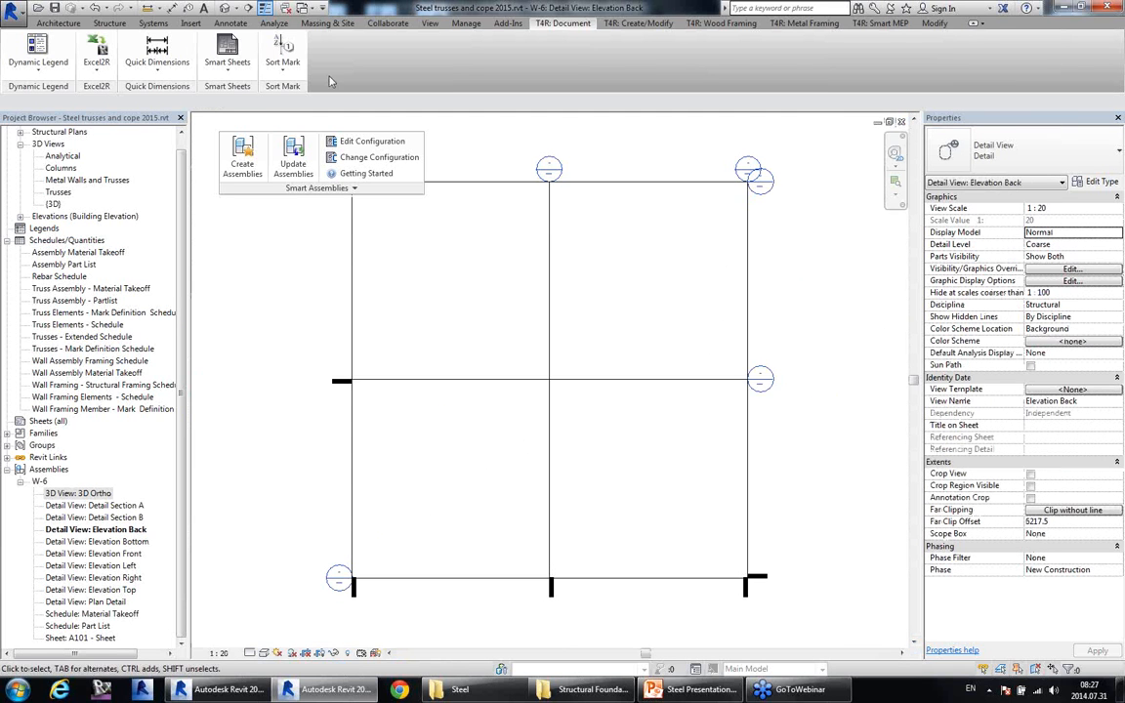
left_click(230, 8)
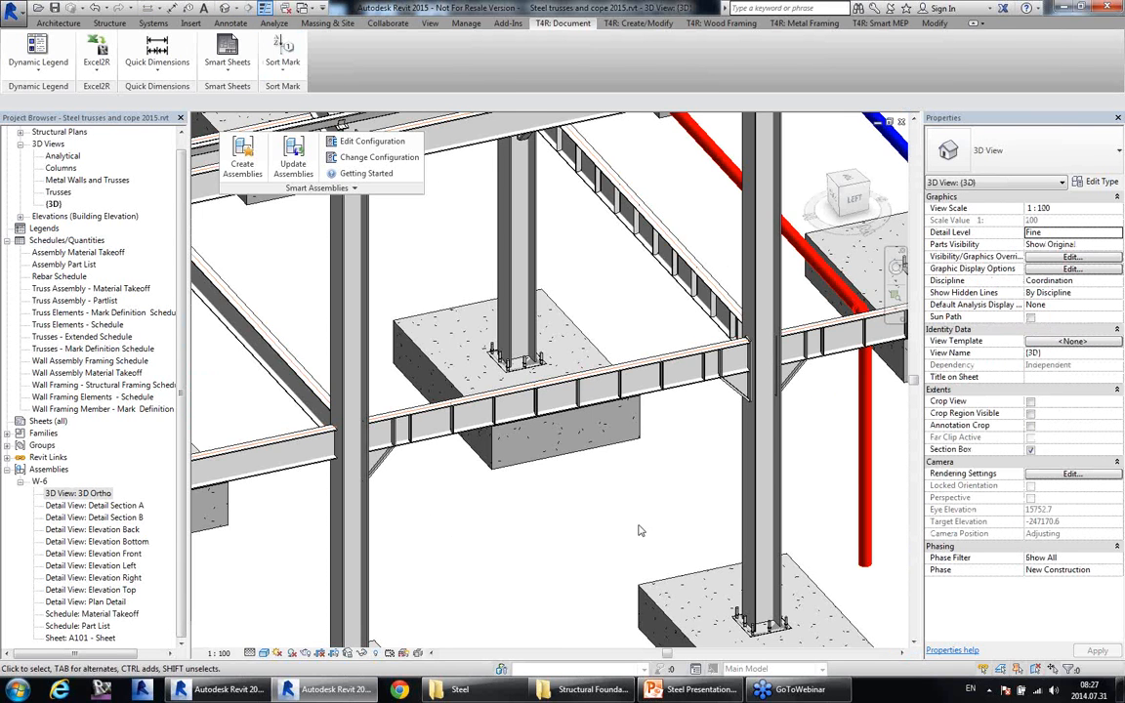
left_click(656, 399)
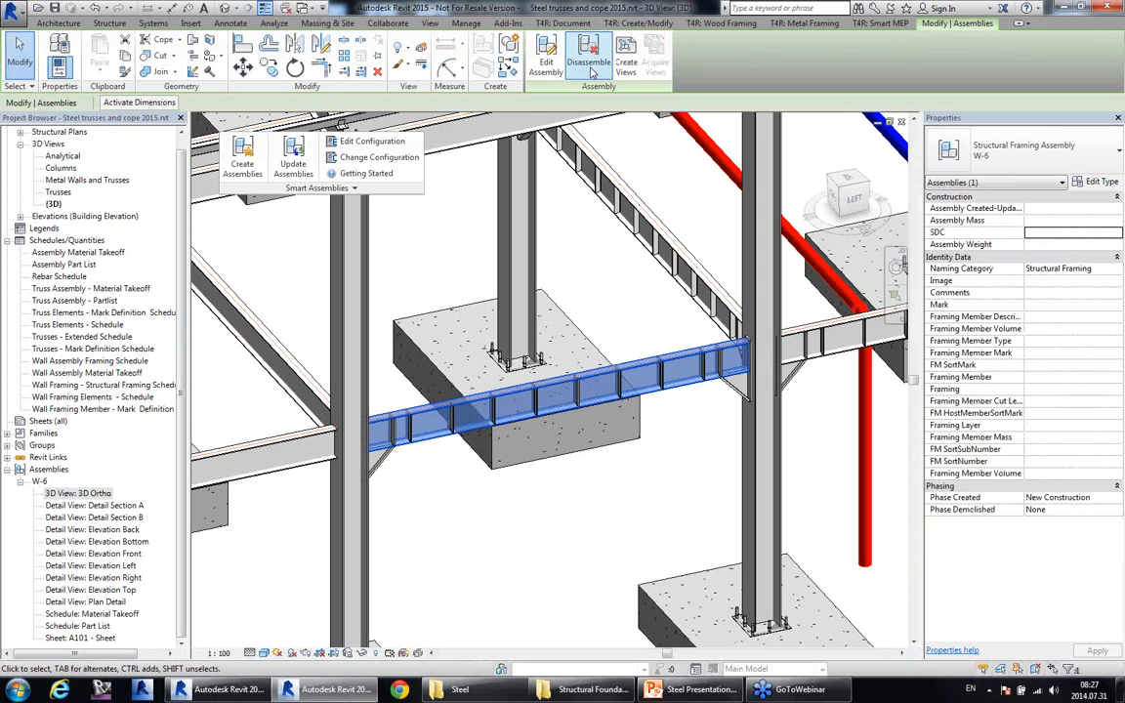
left_click(897, 658)
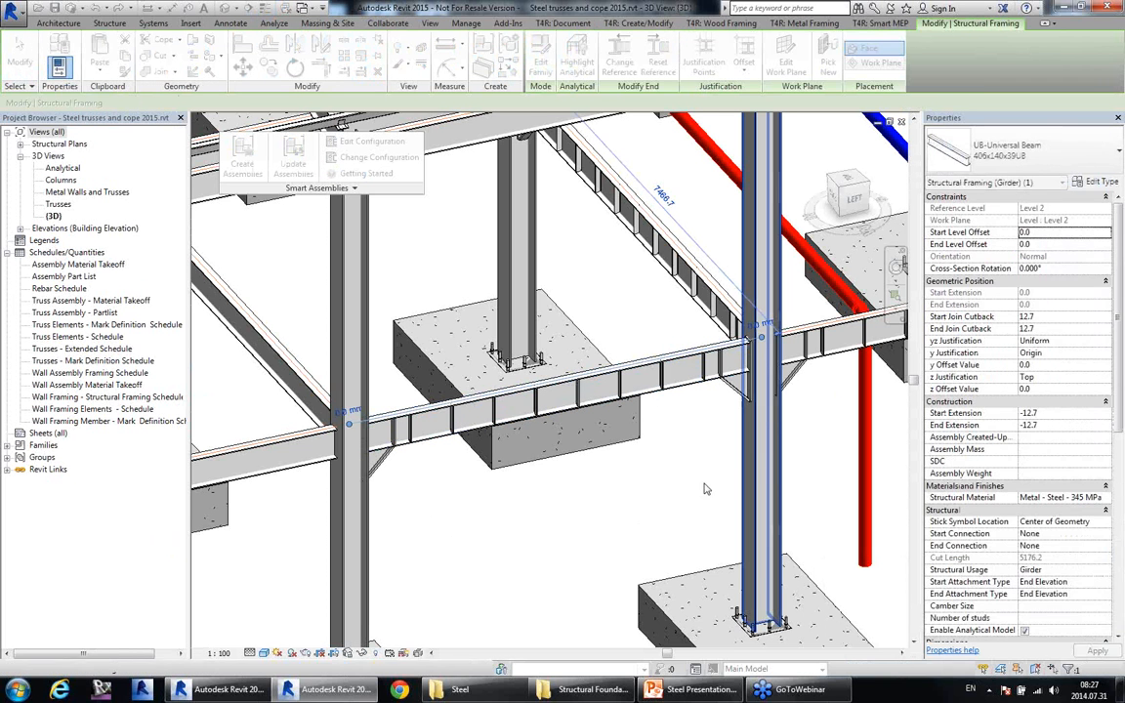
left_click(697, 481)
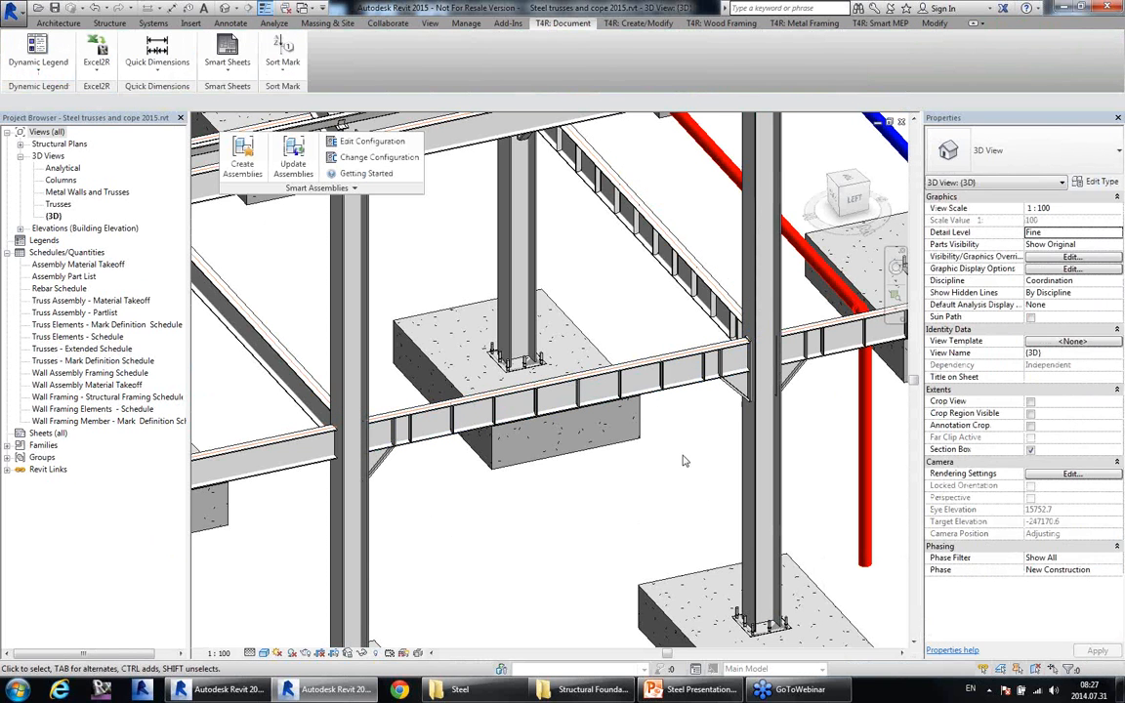
Create a Smart Assembly from the stiffened beam between the two front columns using the Example Shop configuration, and dismiss the report.
left_click(686, 400)
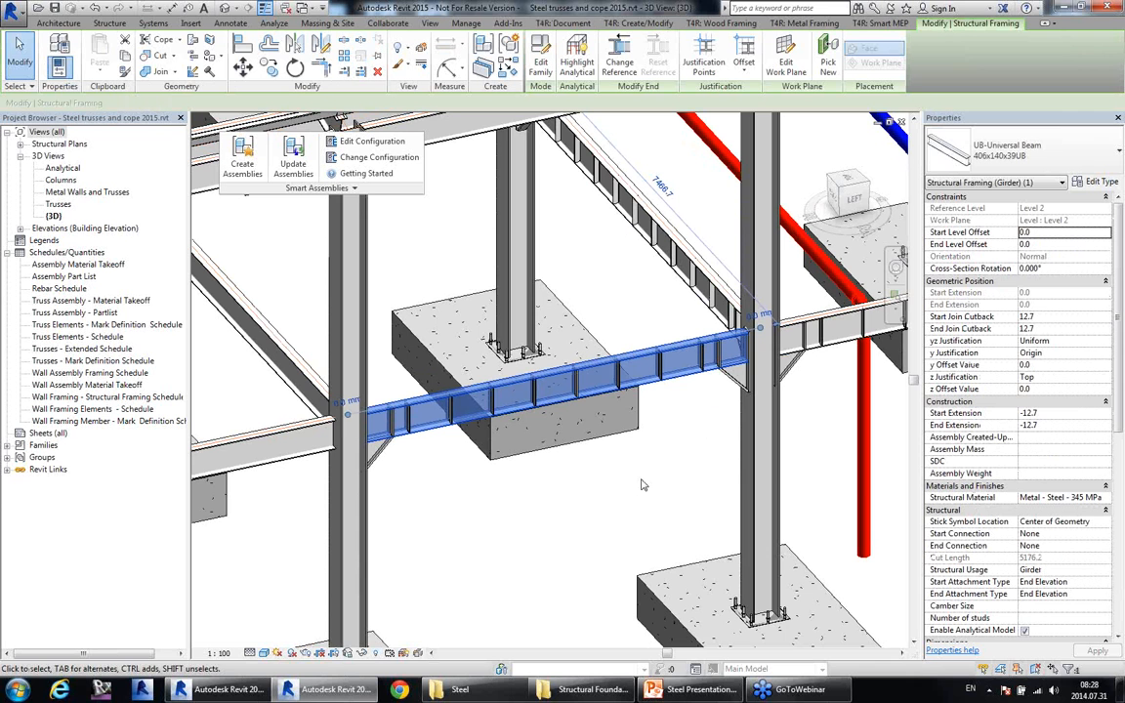
middle_click_drag(646, 475, 674, 469)
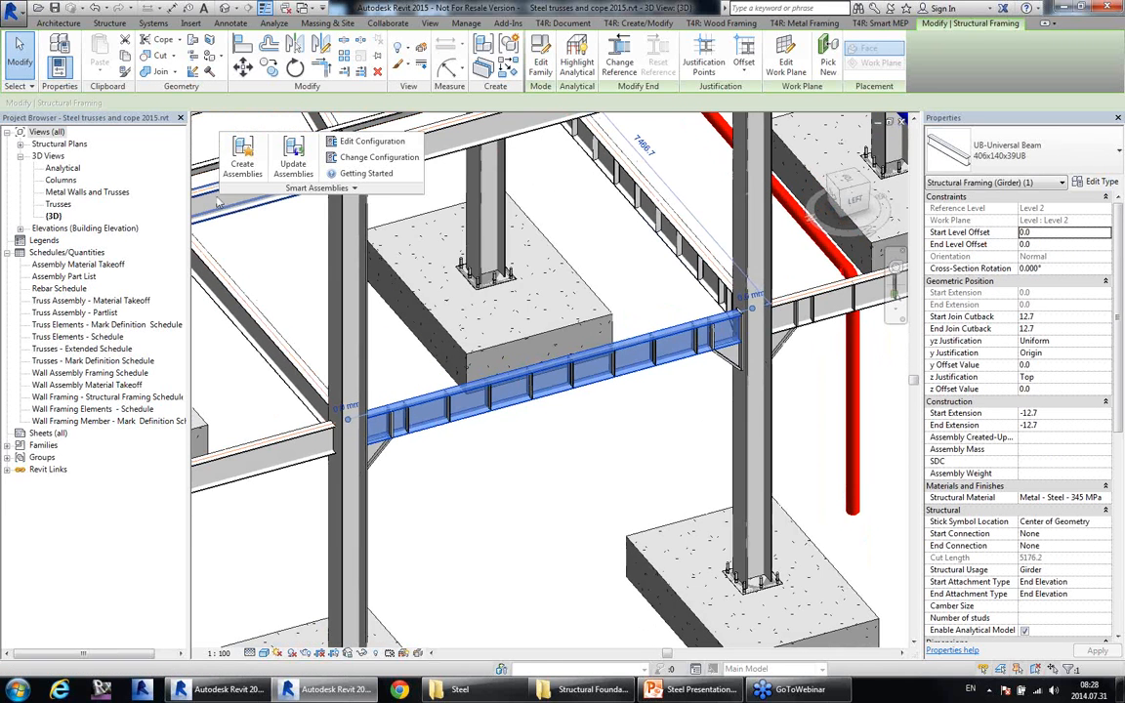
left_click(243, 156)
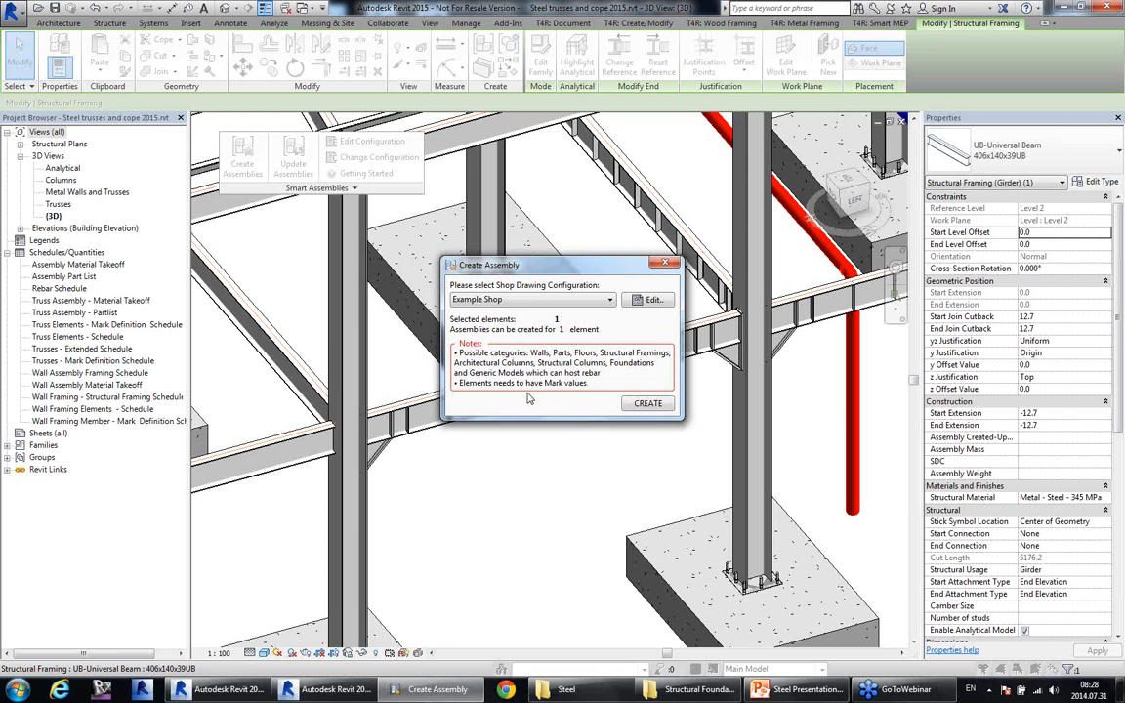
left_click(644, 404)
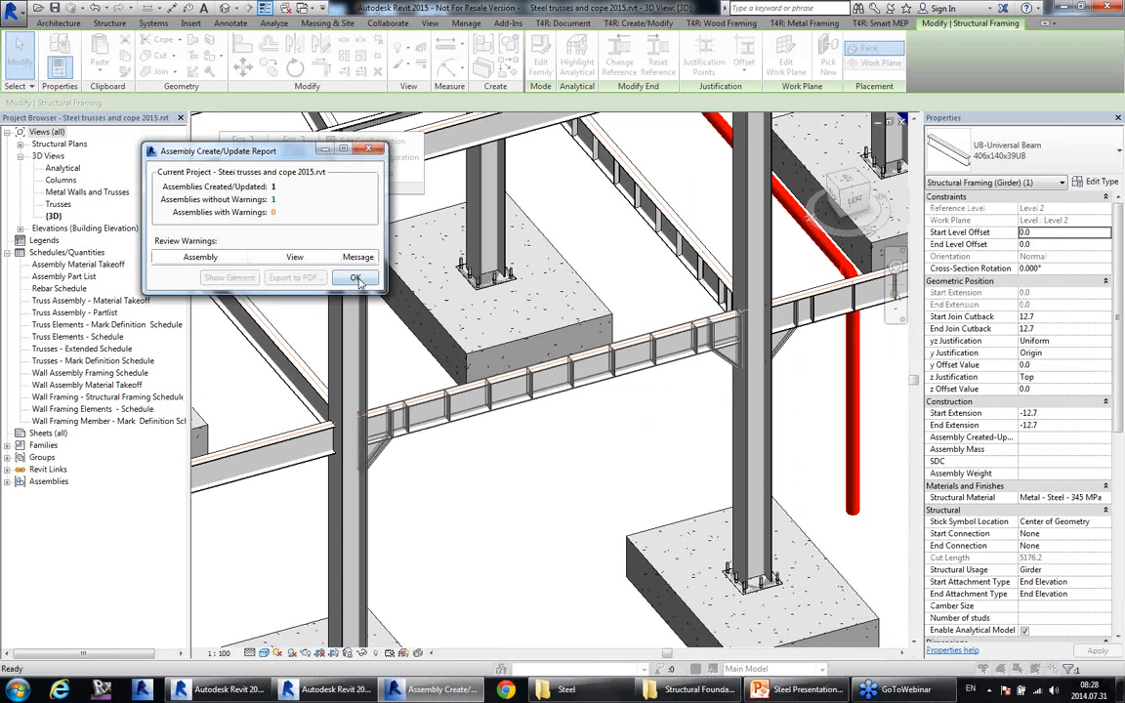
left_click(356, 278)
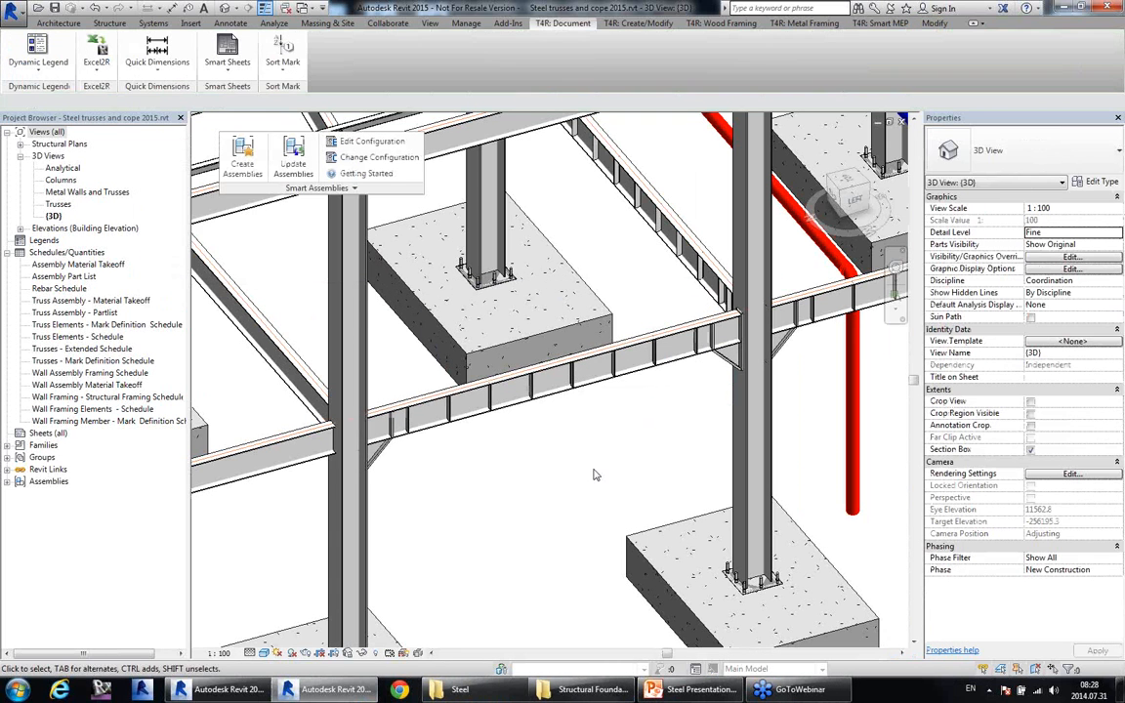
Examine the G-2 assembly's 3D Ortho view, its front, left and top elevations, and its section view.
double_click(49, 481)
double_click(38, 493)
left_click(78, 504)
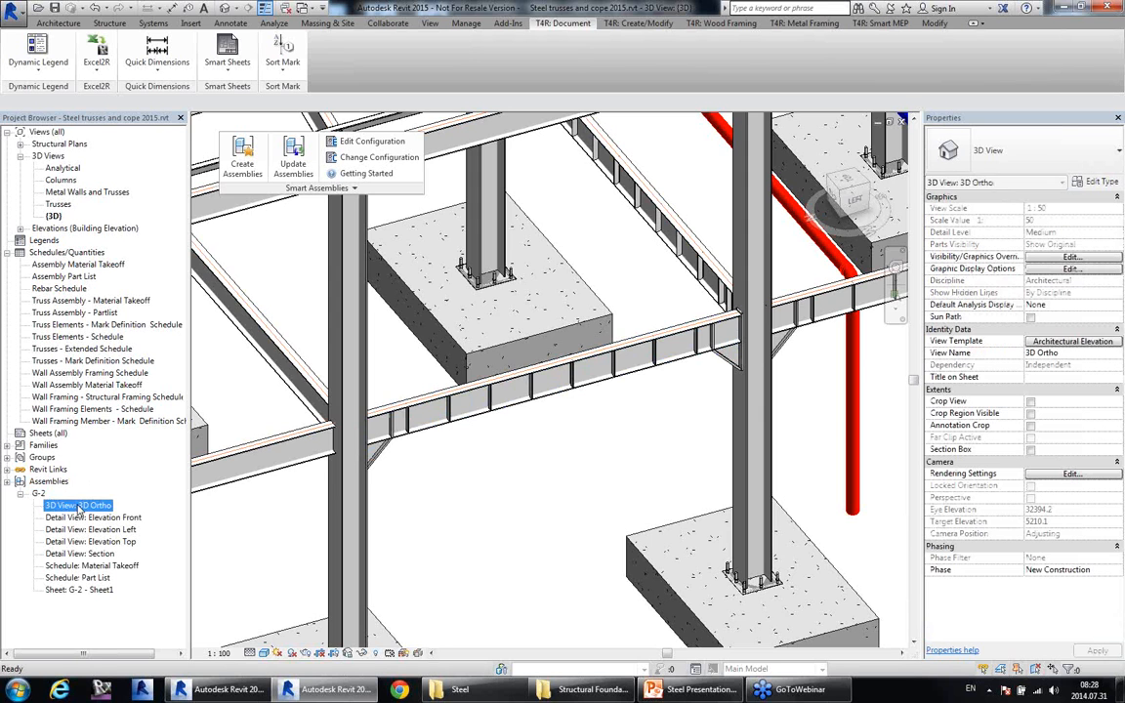
double_click(78, 505)
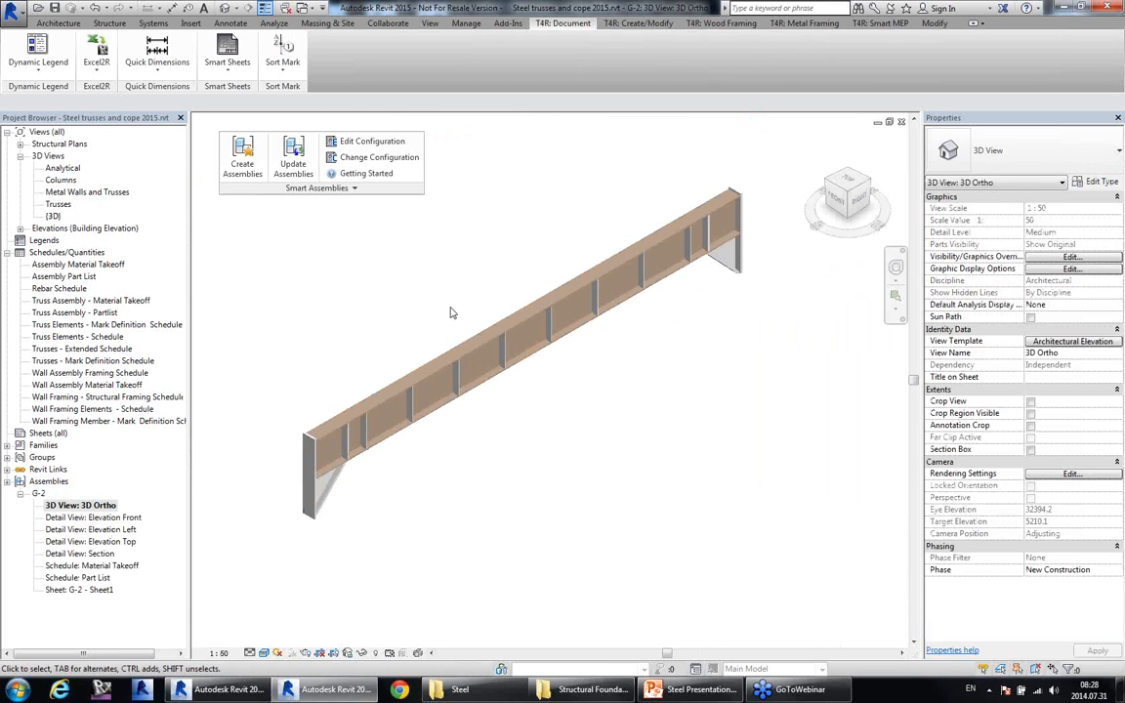
double_click(96, 517)
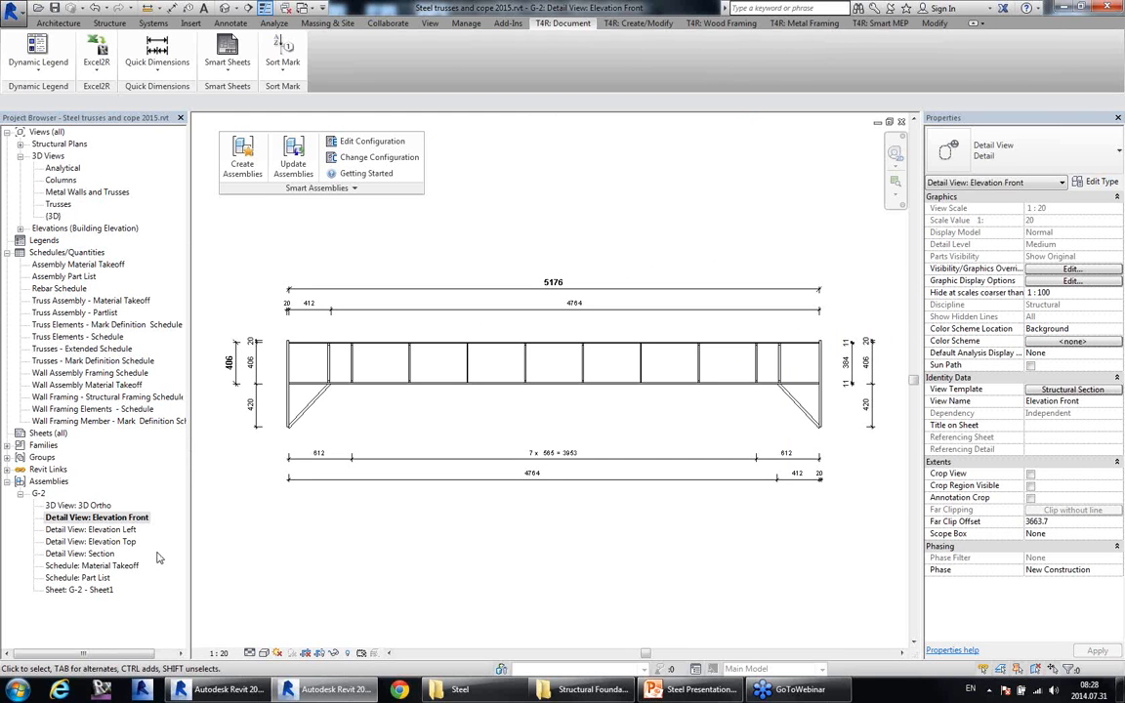
double_click(110, 530)
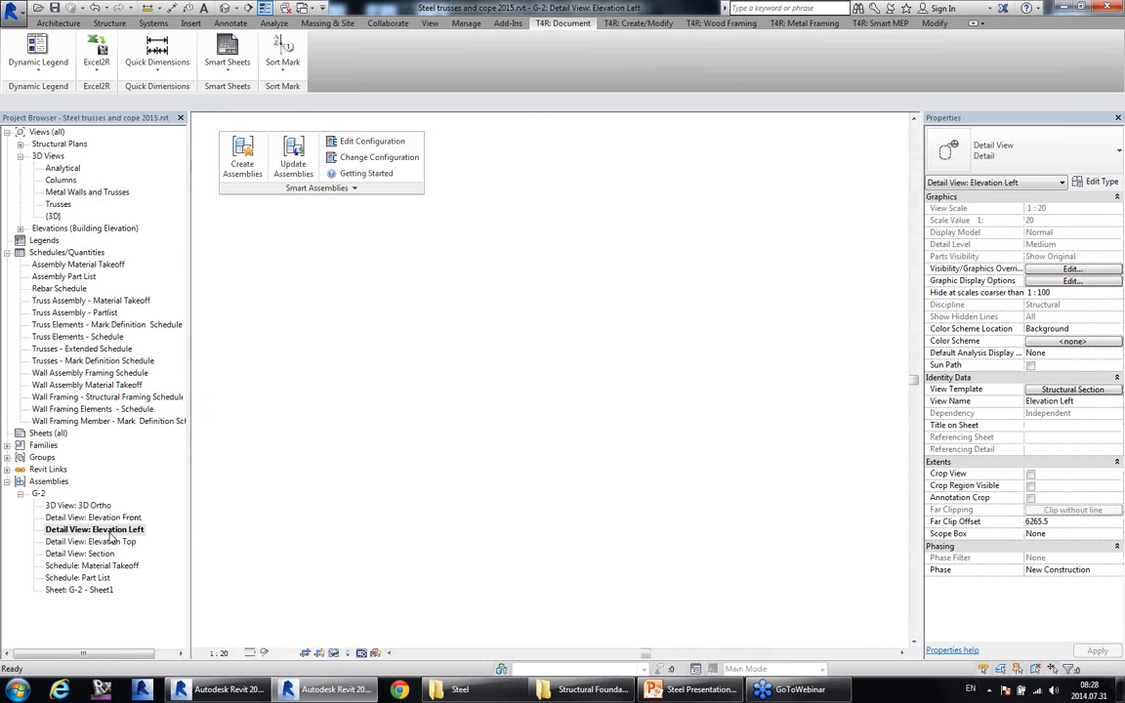
double_click(98, 541)
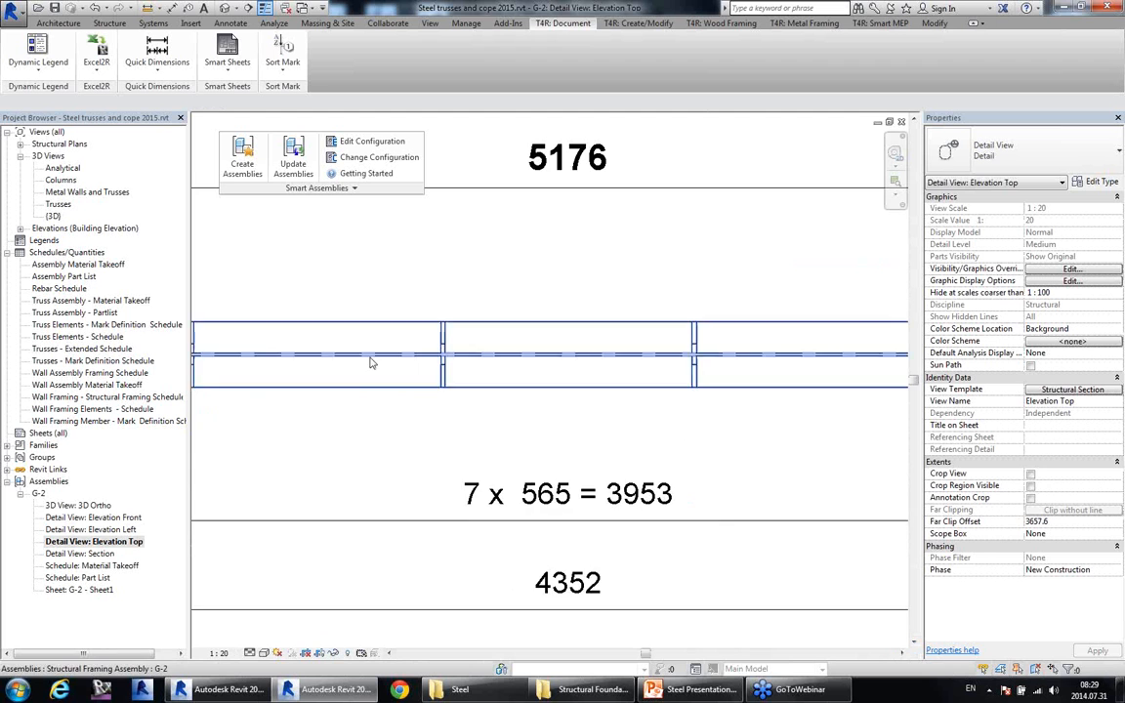
scroll(410, 332, "down", 5)
double_click(83, 554)
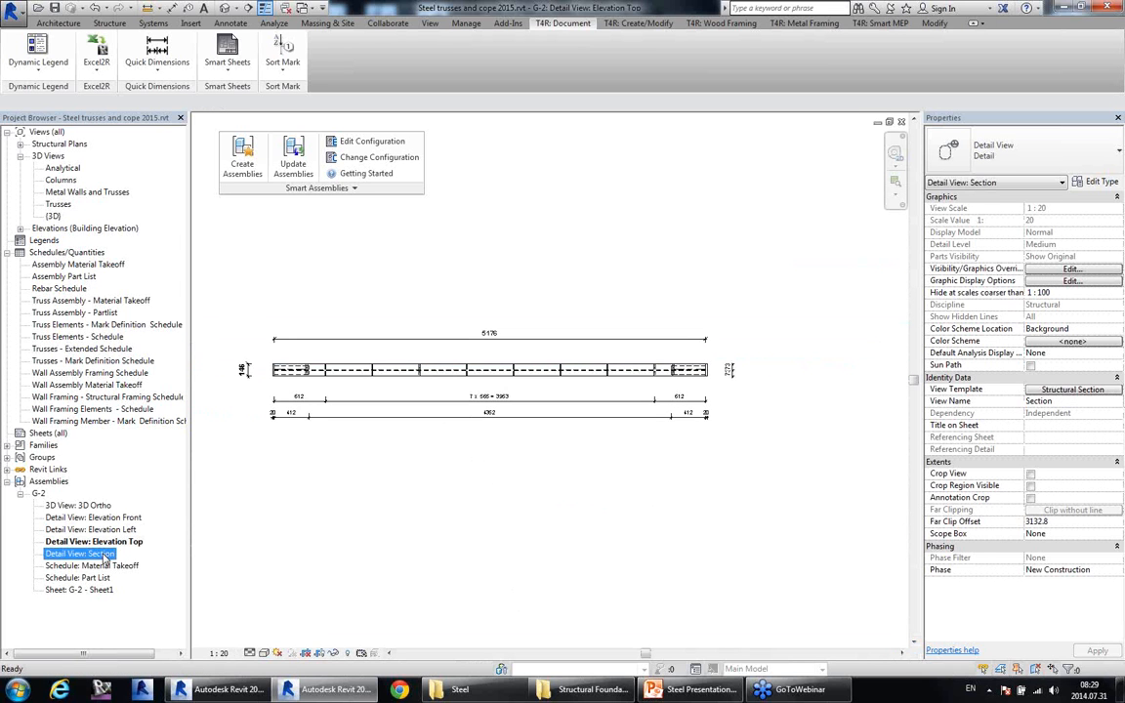
Review the G-2 assembly's Material Takeoff and Part List schedules, and return to its dimensioned front elevation.
double_click(97, 566)
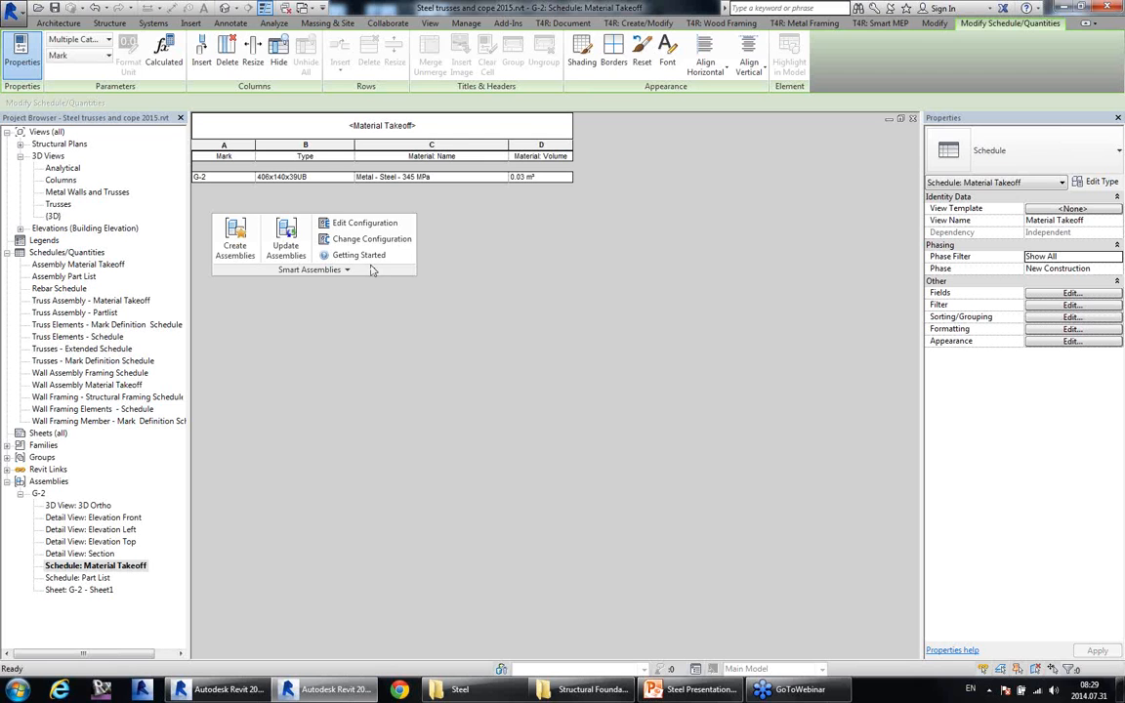
double_click(107, 578)
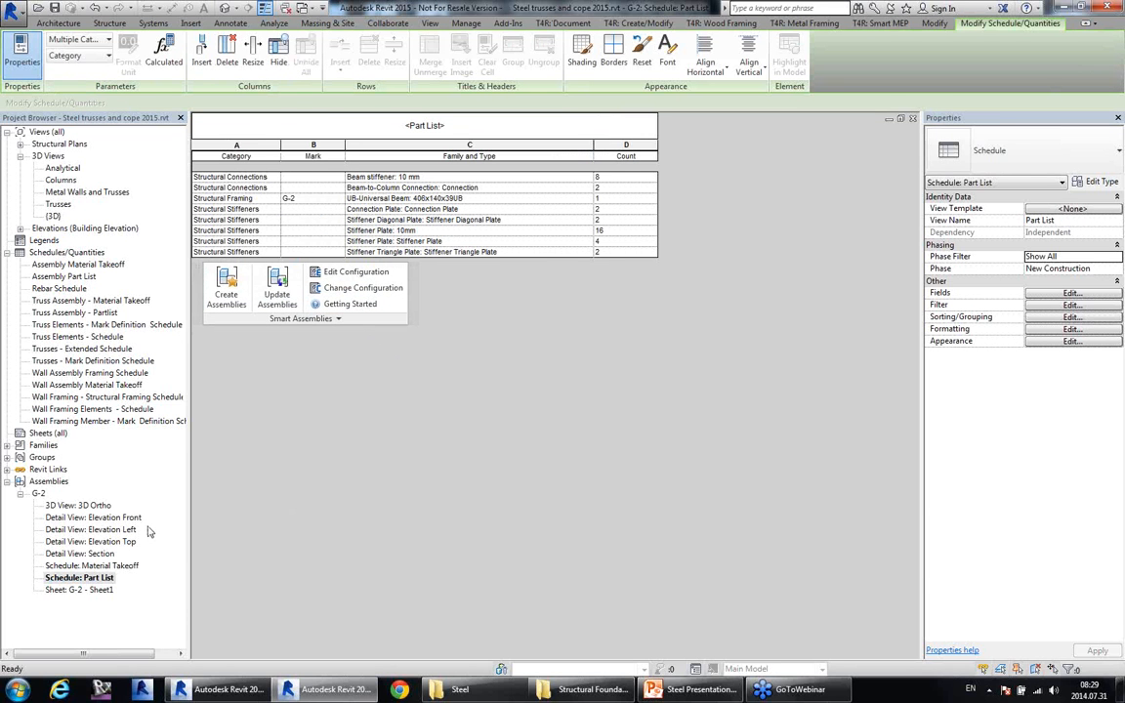
double_click(108, 518)
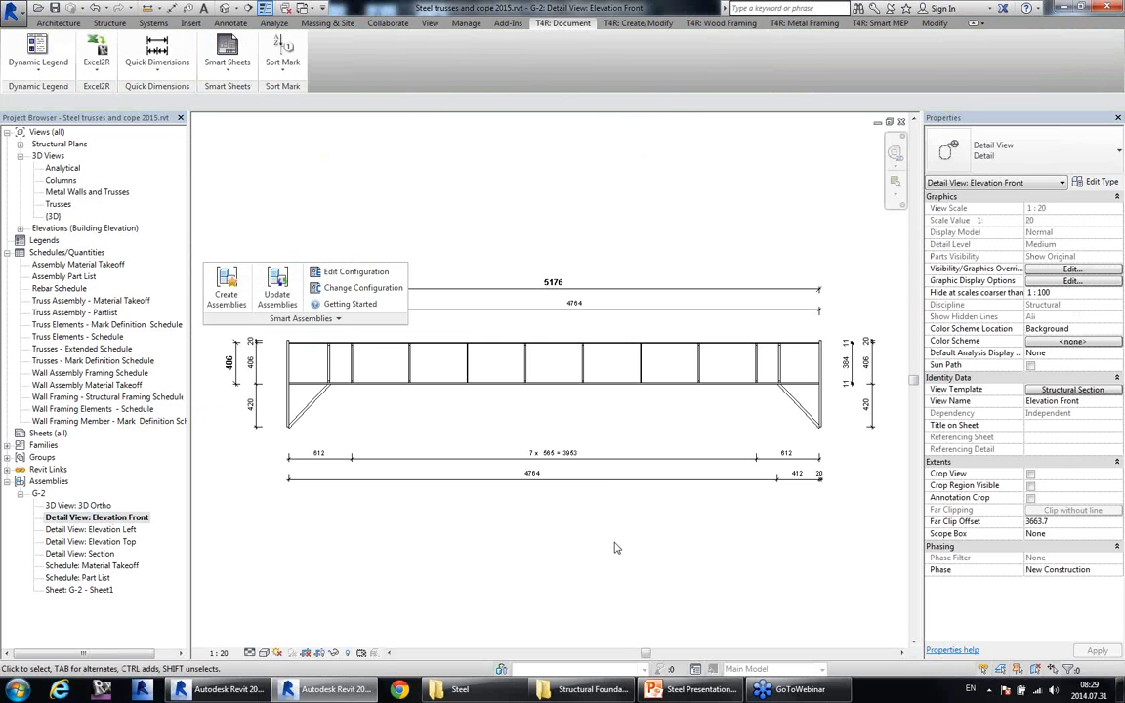
mouse_move(615, 547)
middle_mouse_down()
mouse_move(615, 465)
mouse_move(603, 457)
middle_mouse_up()
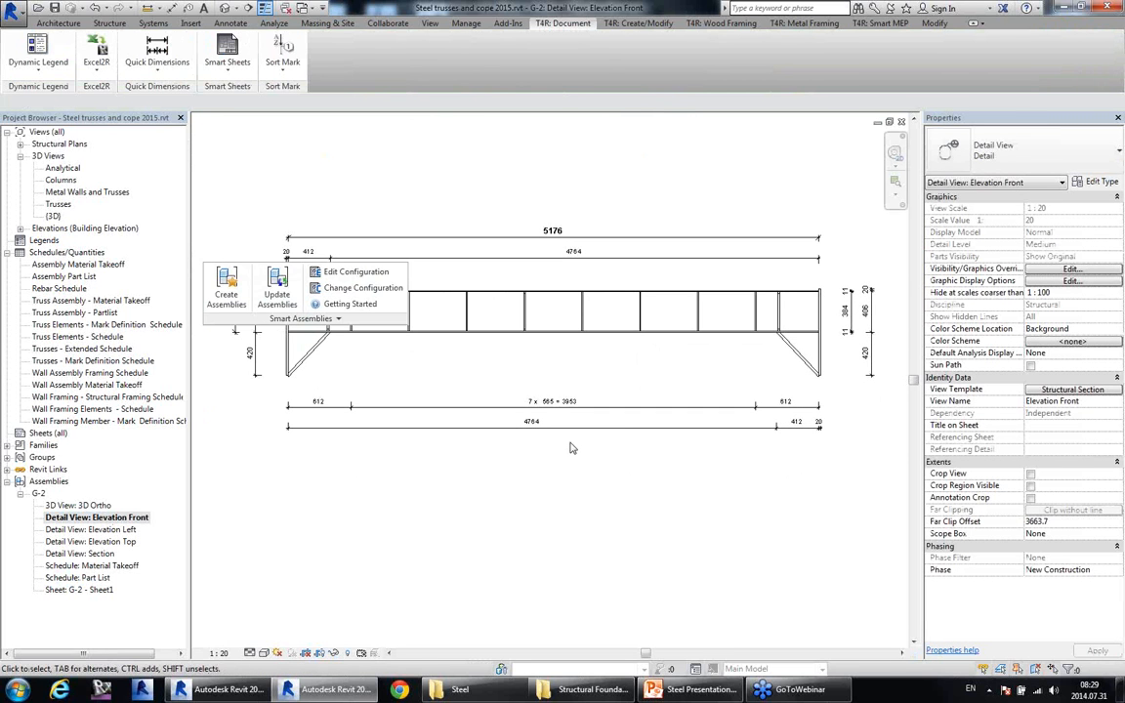
Open the Shop Drawing Configurations and review the Example Shop view types, view names and view template options for the Section view.
left_click(332, 319)
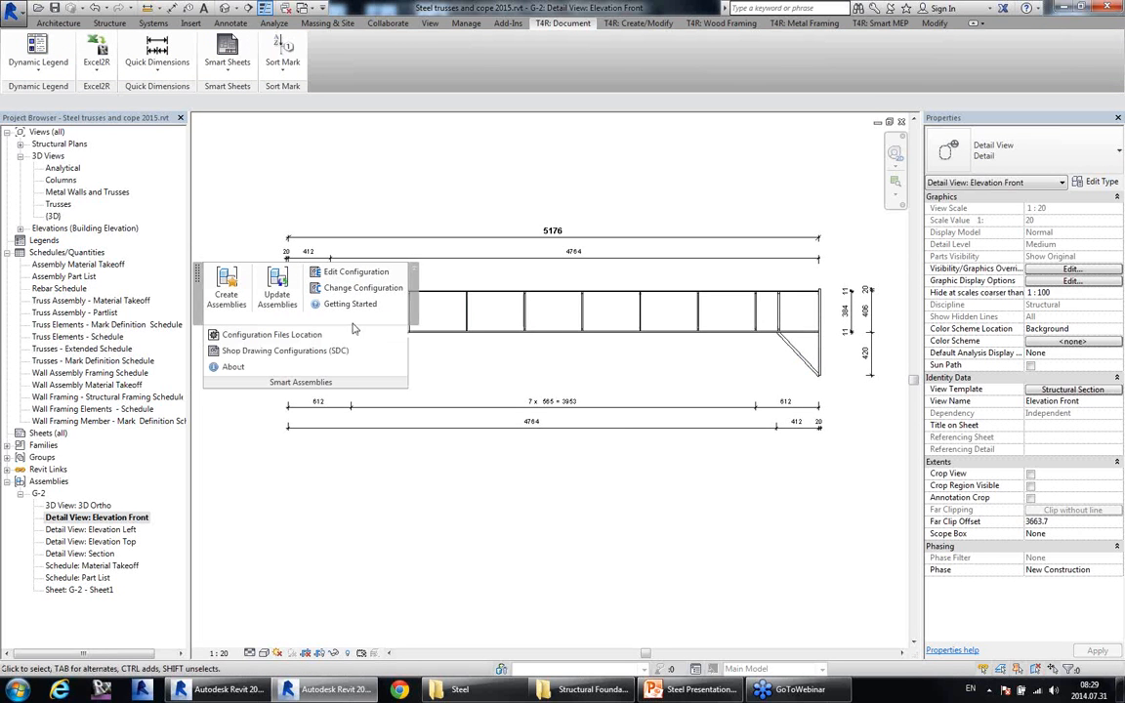
left_click(303, 351)
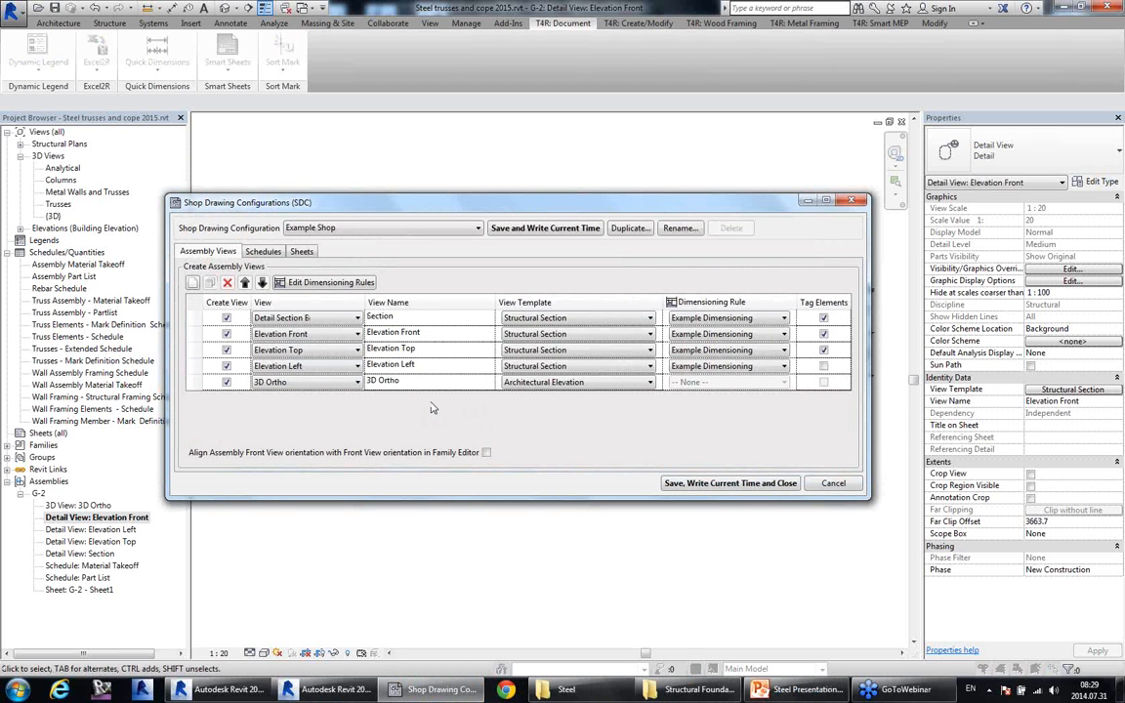
left_click(348, 320)
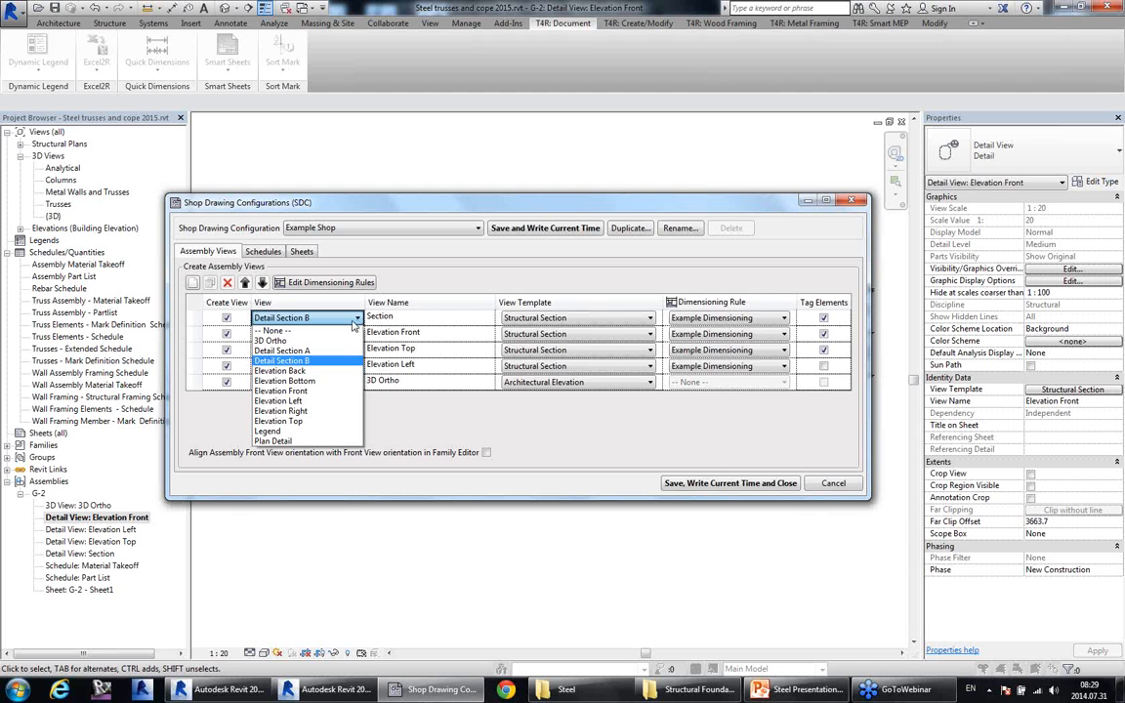
left_click(350, 320)
left_click(412, 325)
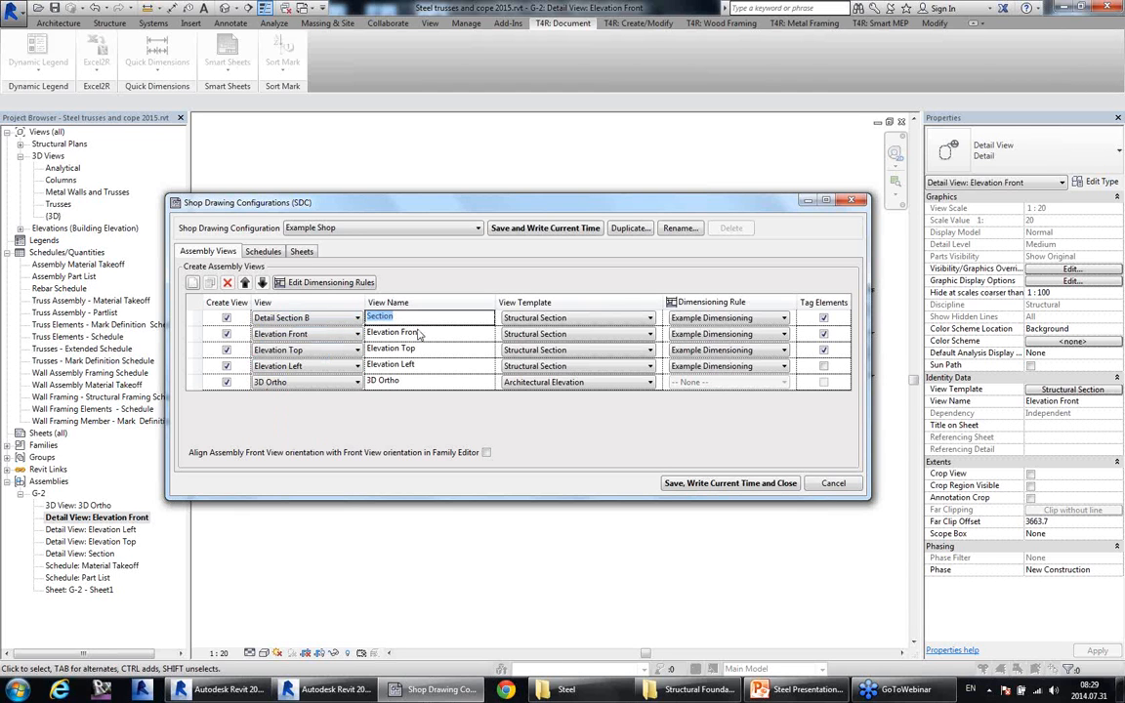
left_click(574, 319)
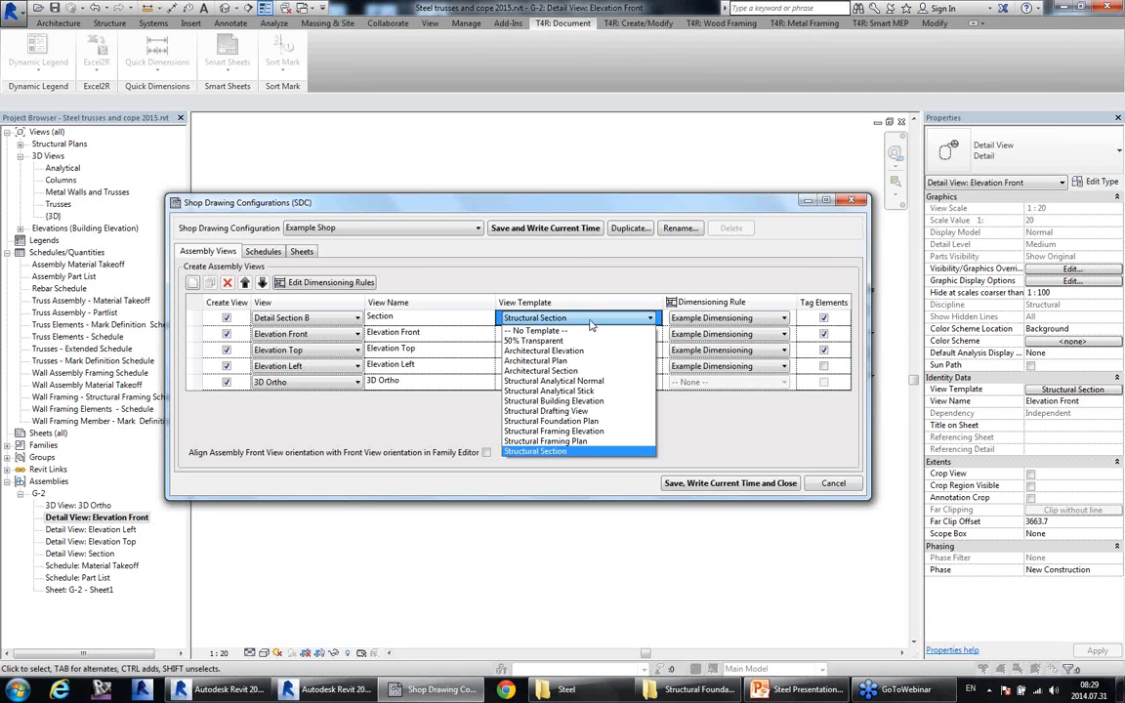
left_click(592, 321)
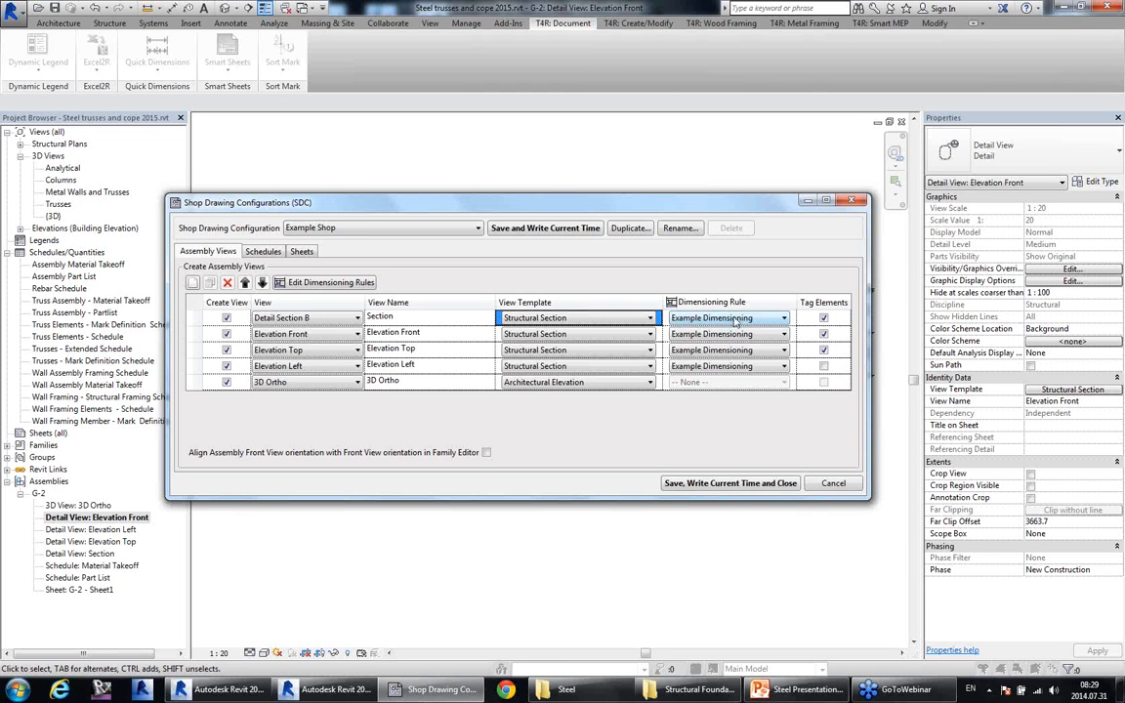
Open the Example Dimensioning rules and look through the hosted metal, hosted concrete, rebar, dimensioning priority and note positioning categories.
left_click(367, 286)
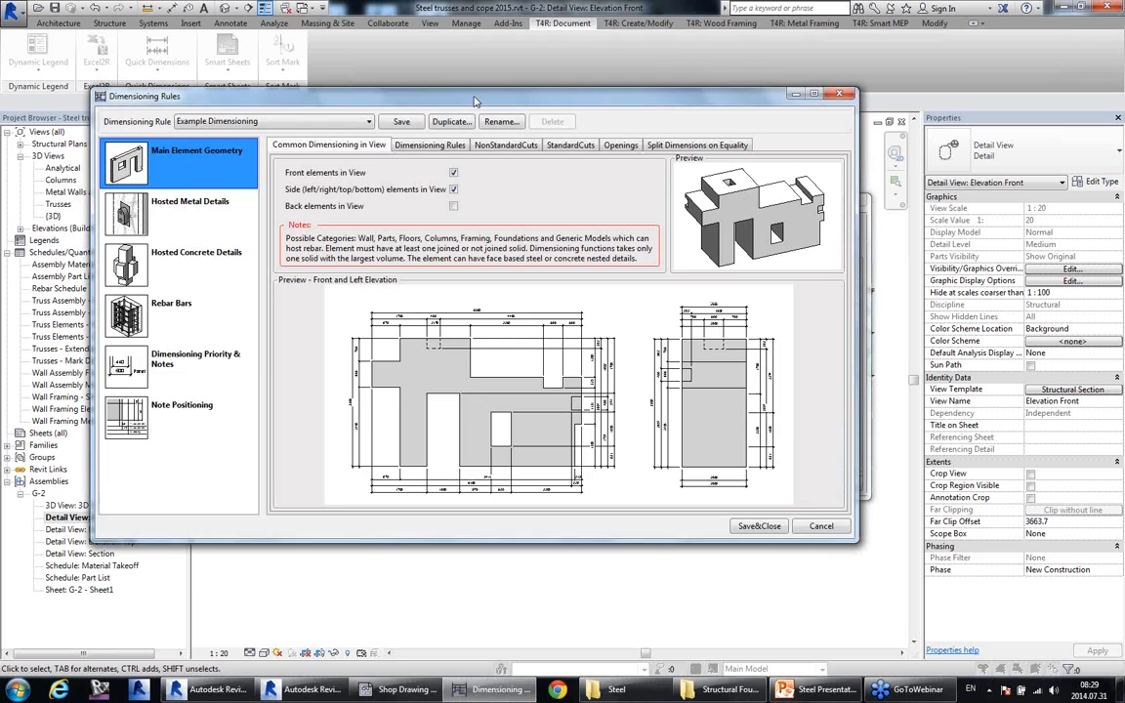
left_click_drag(475, 101, 490, 139)
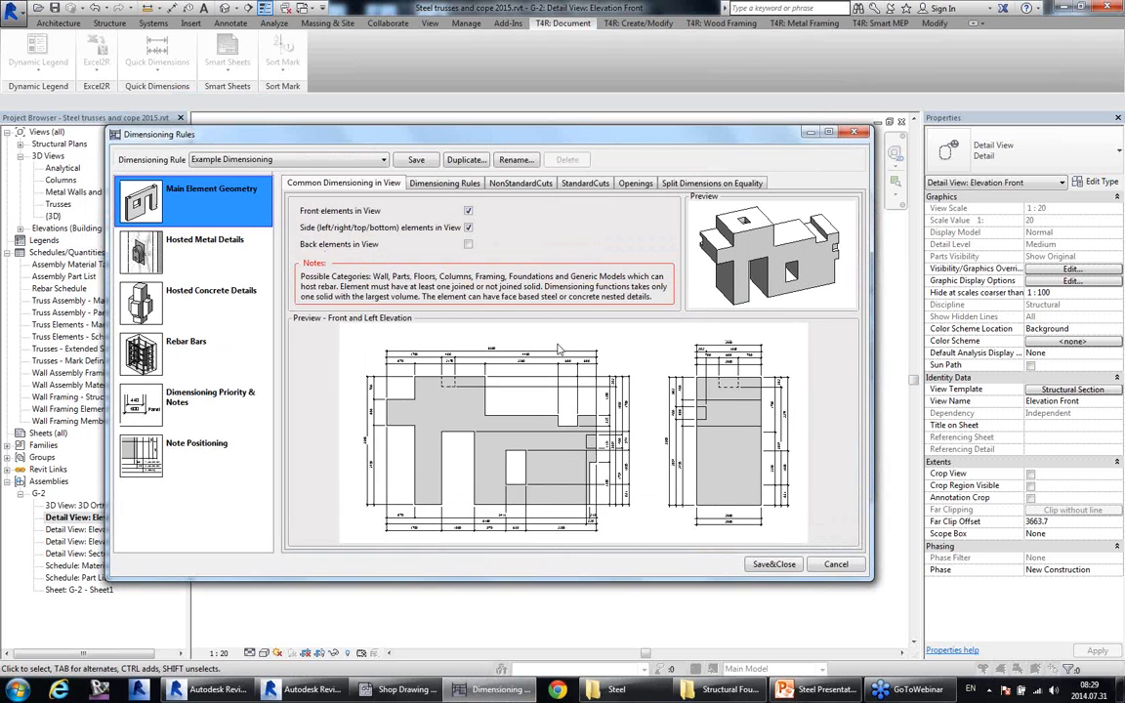
left_click(174, 252)
left_click(178, 303)
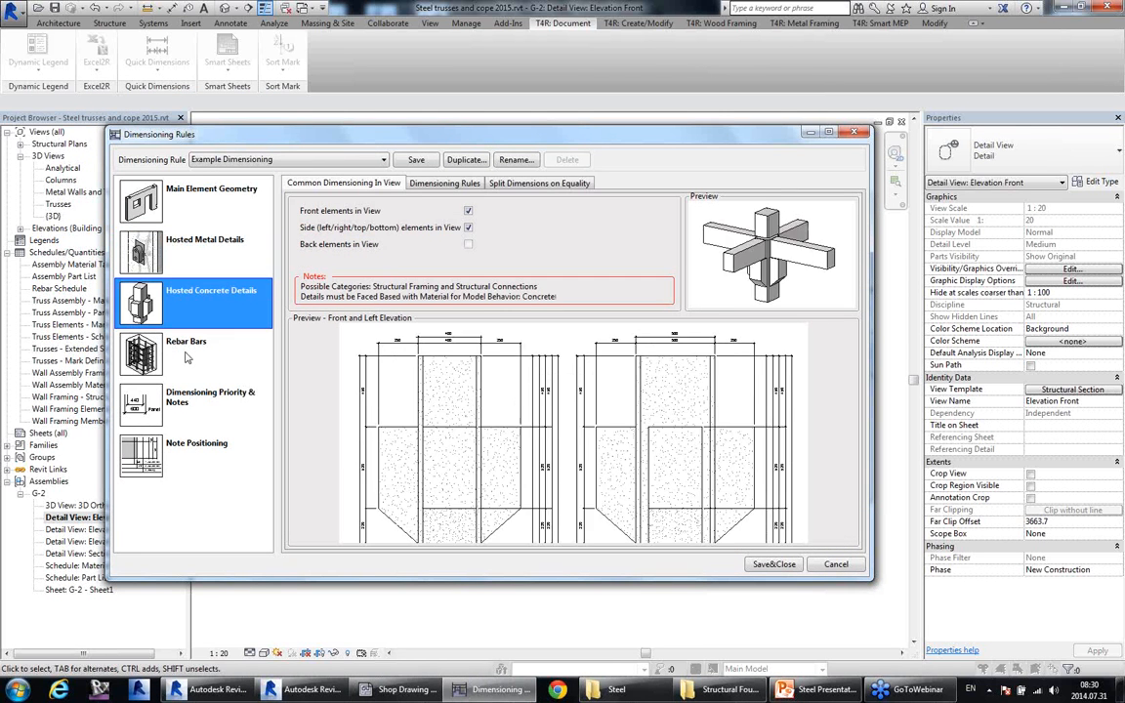
left_click(168, 357)
left_click(173, 405)
left_click(179, 455)
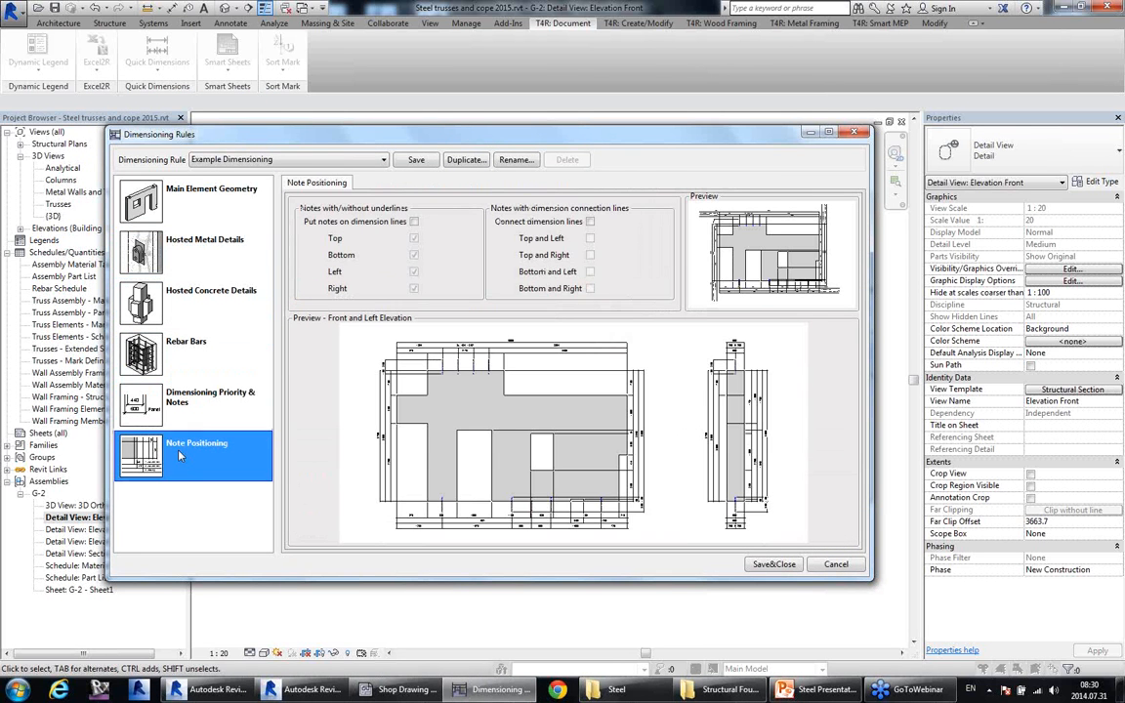
Examine the Main Element Geometry rules, including dimension types, non-standard and standard cuts, openings and splitting dimensions on equality.
left_click(156, 187)
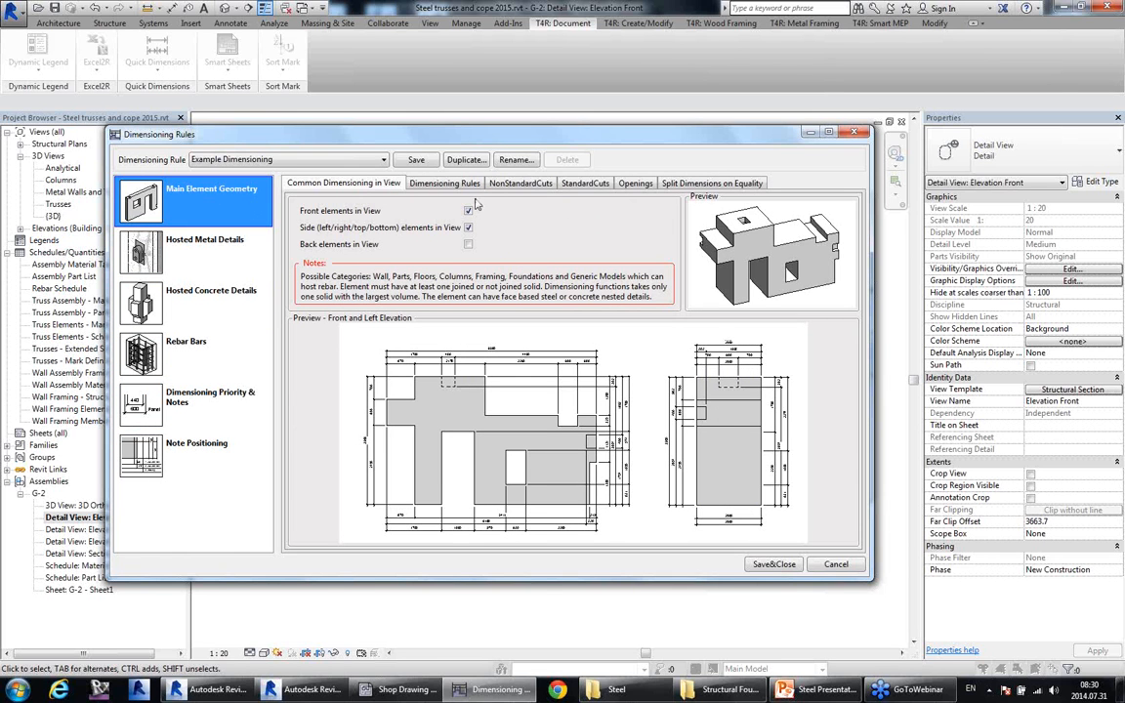
left_click(444, 182)
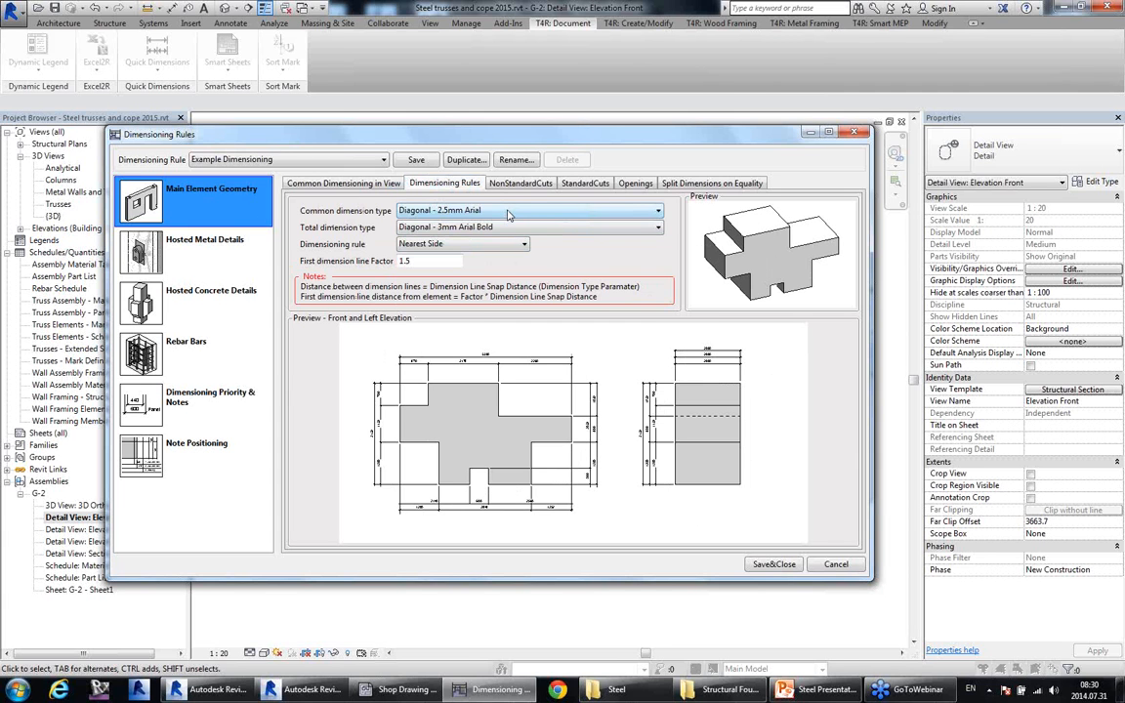
left_click(507, 212)
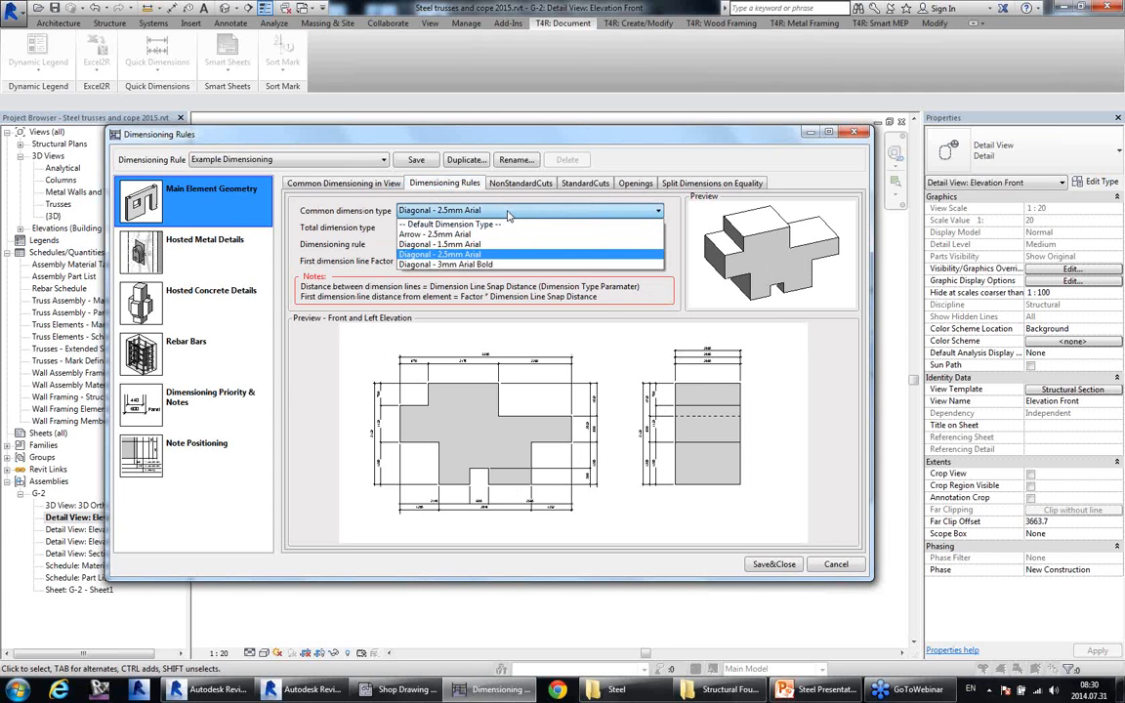
left_click(507, 212)
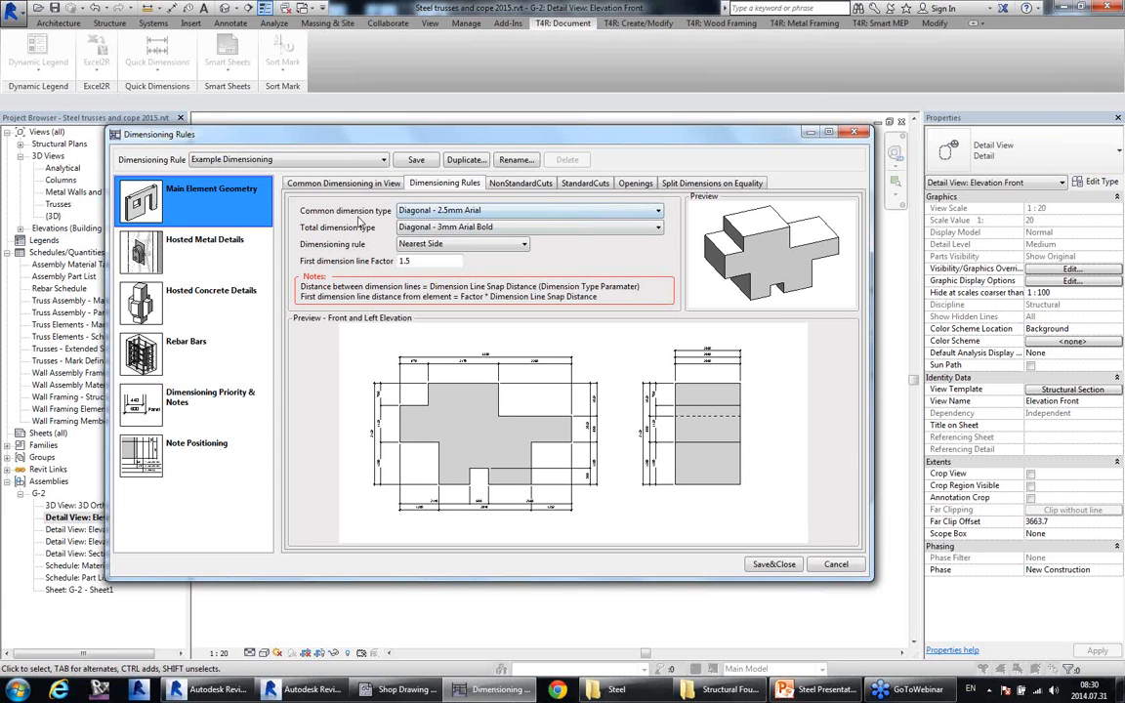
left_click(542, 186)
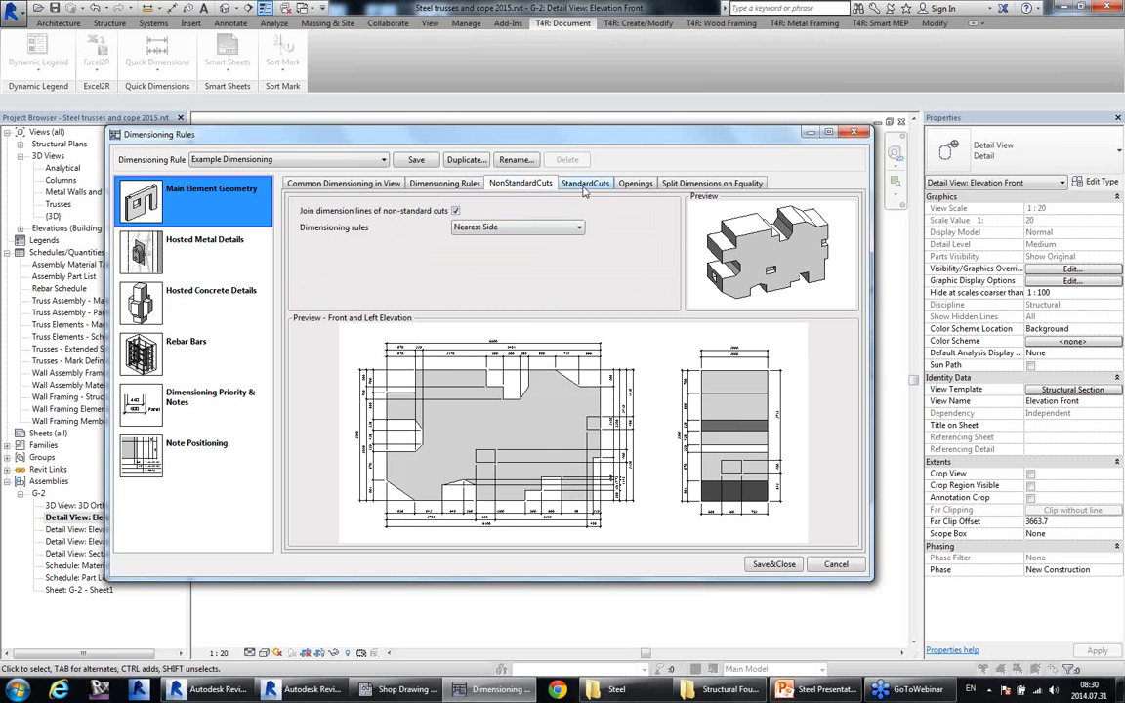
left_click(584, 186)
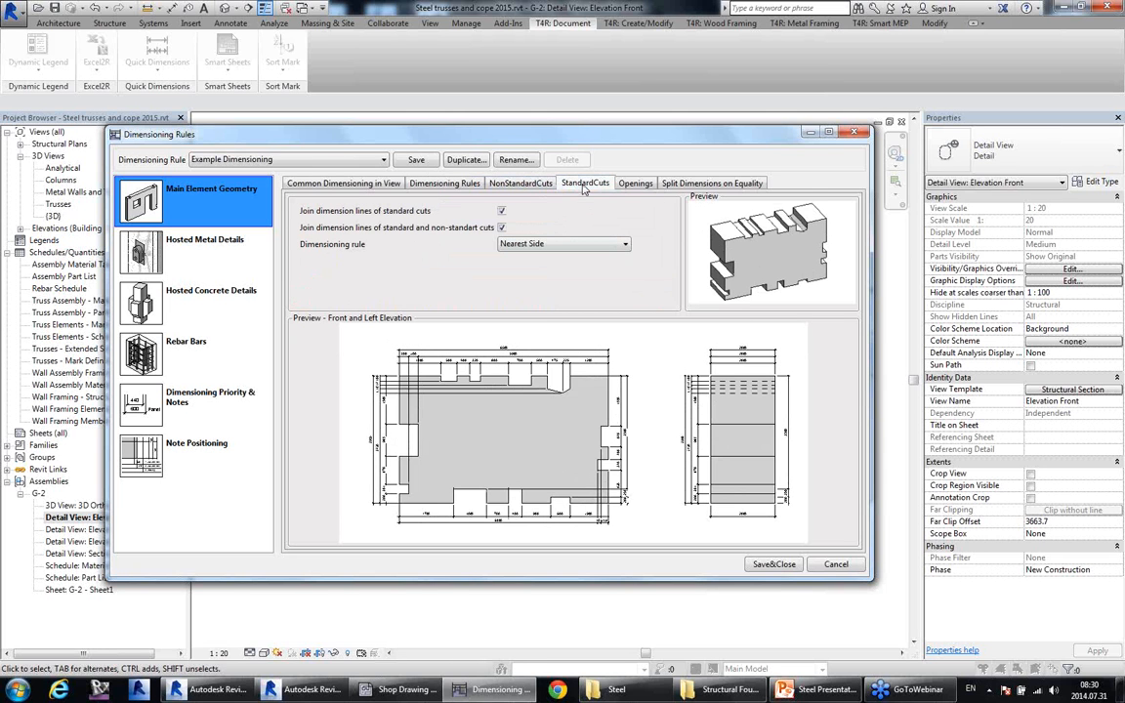
left_click(636, 184)
left_click(709, 184)
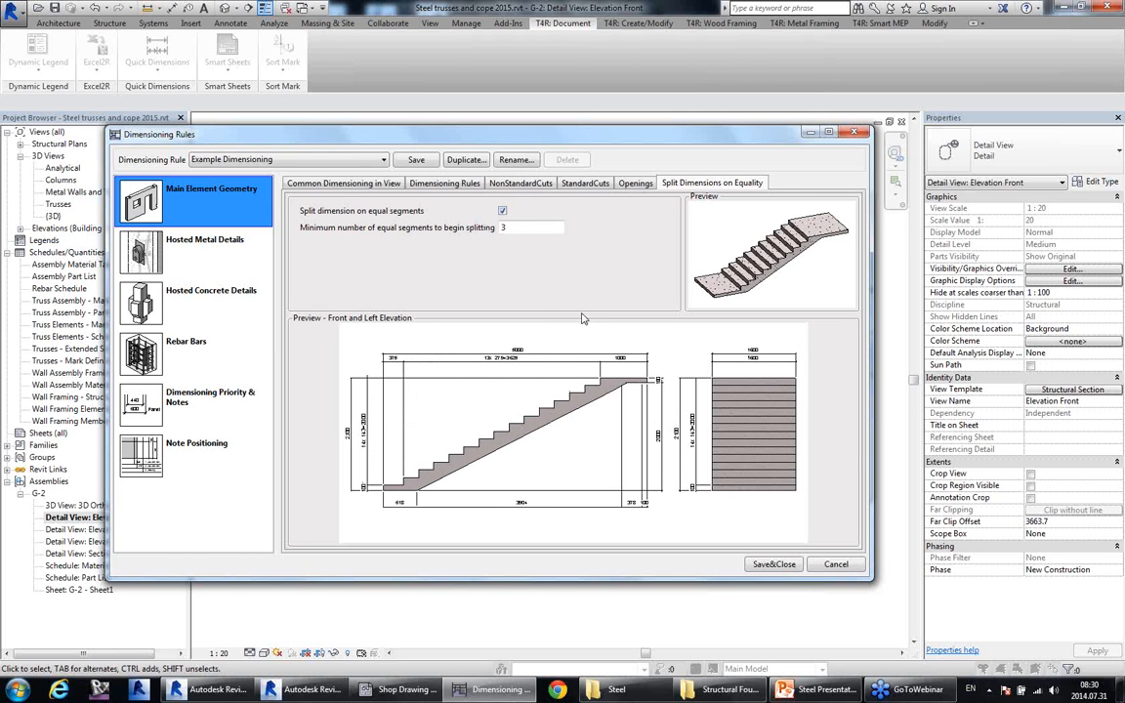
Review the Hosted Metal Details dimensioning rules, switching Lines in Geometry is Priority off and back on to compare the previews.
left_click(176, 244)
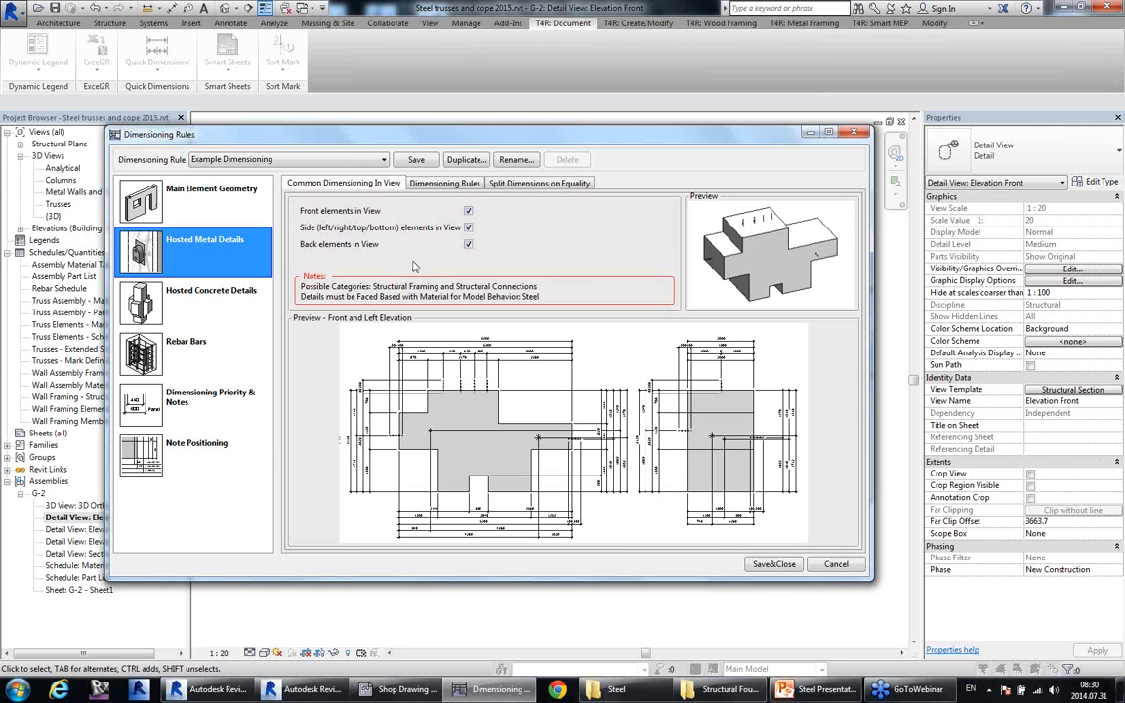
left_click(444, 182)
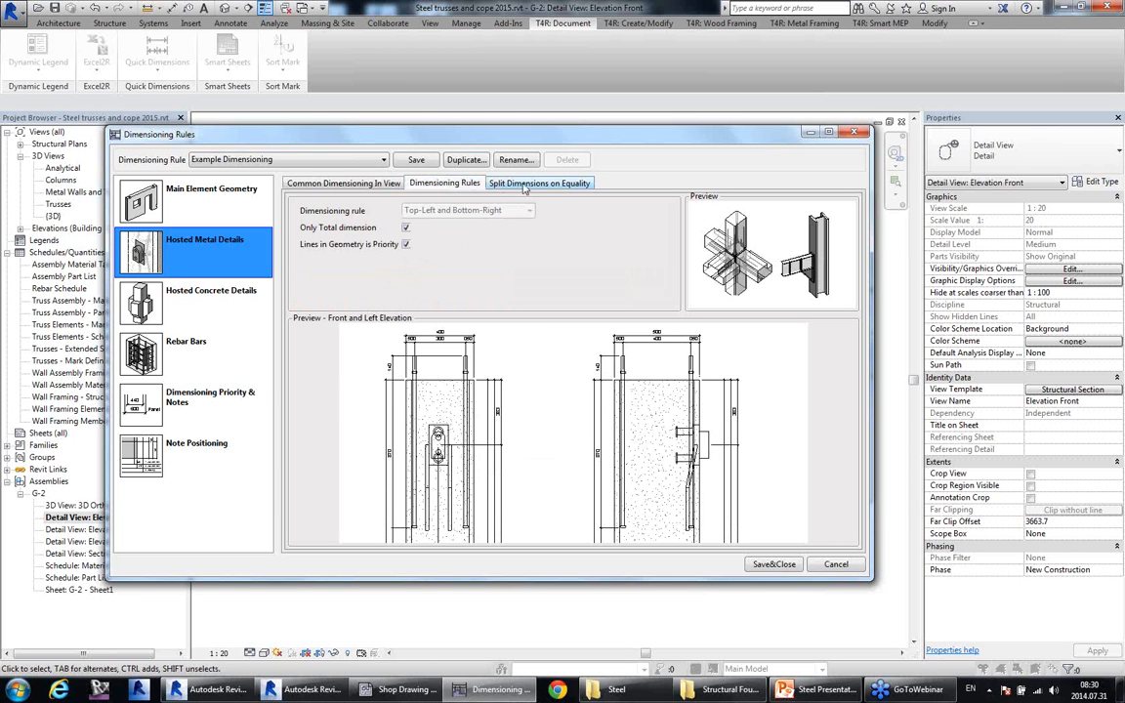
left_click(406, 243)
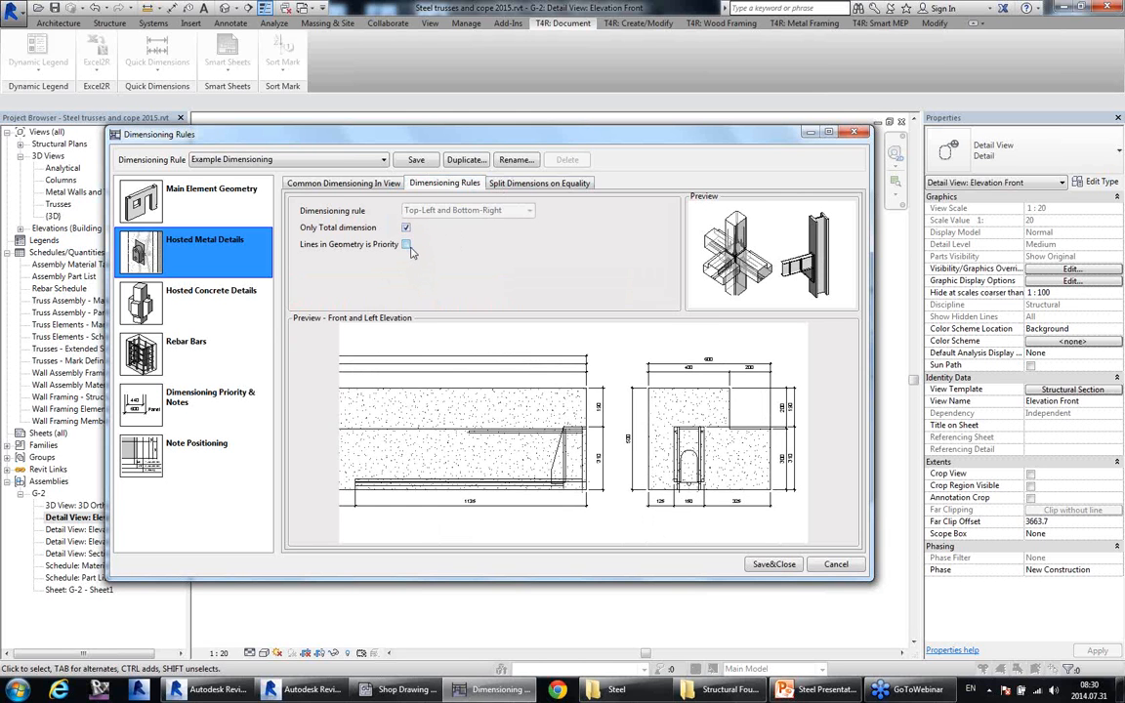
left_click(406, 244)
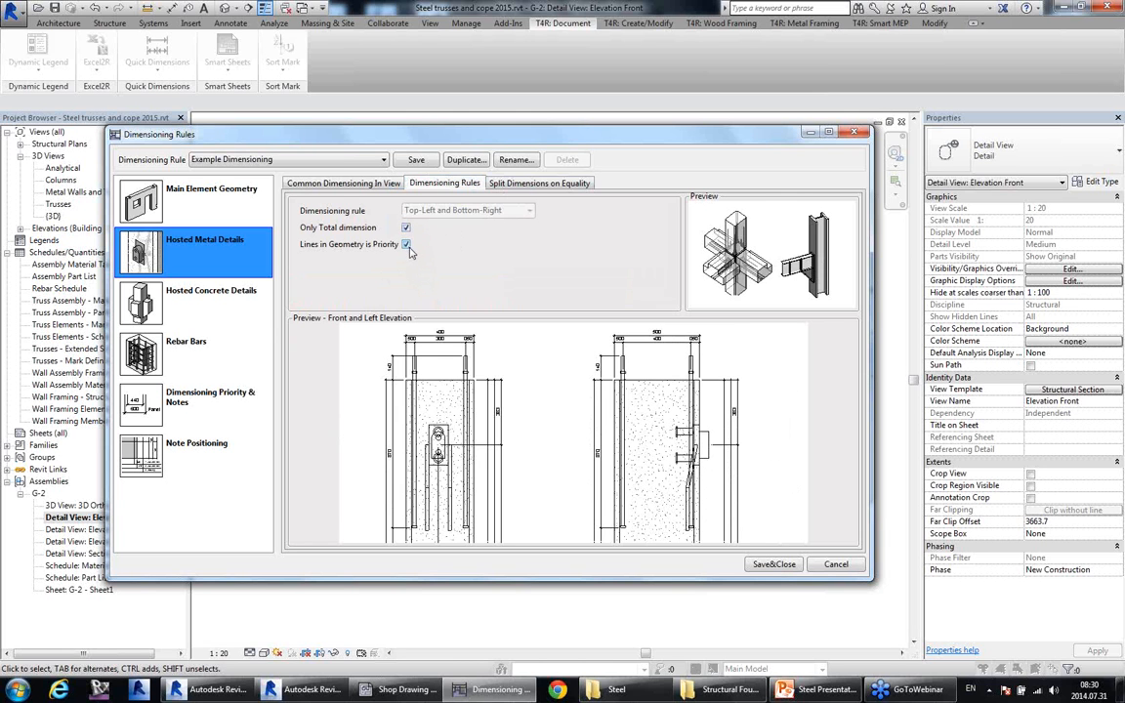
Review the Hosted Concrete Details and the Rebar Bars rules, including parallel bar sets, single bar dimensions and splitting on equality.
left_click(199, 307)
left_click(195, 350)
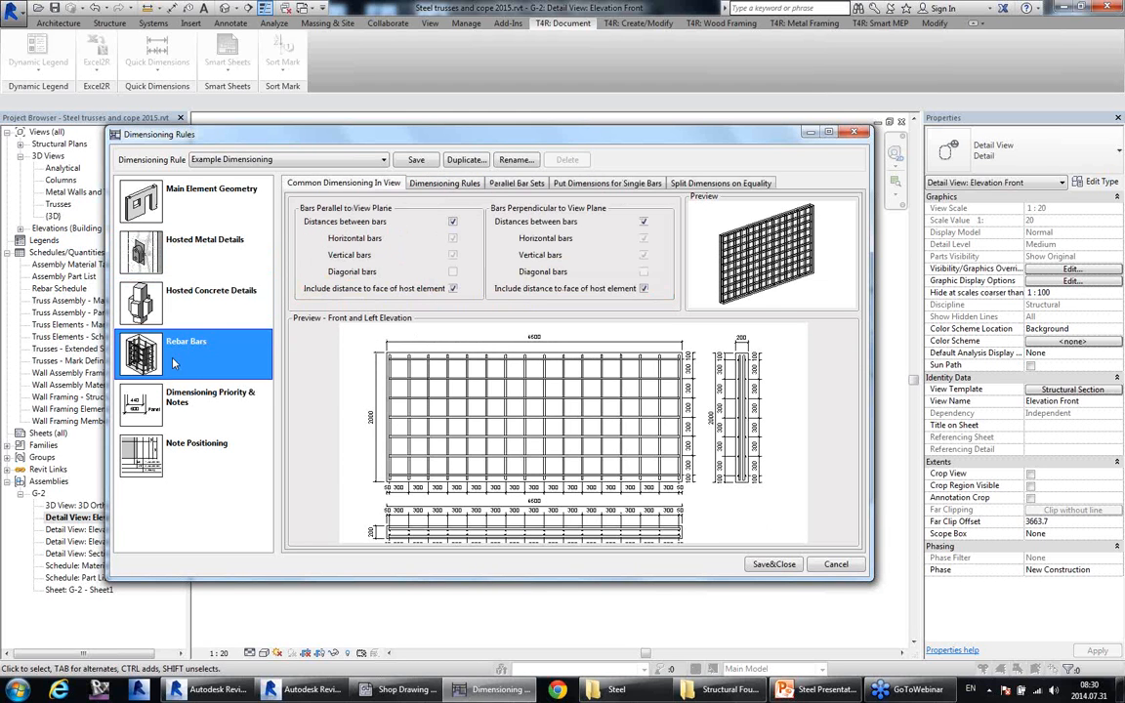
left_click(459, 183)
left_click(517, 183)
left_click(606, 183)
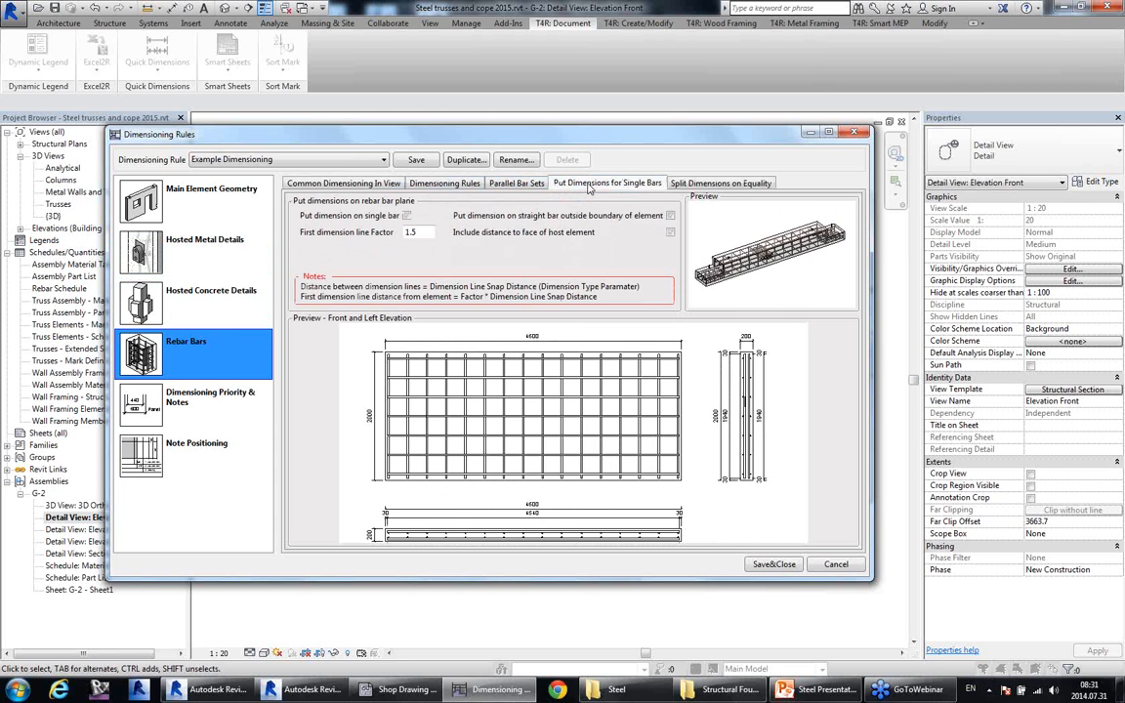
left_click(699, 185)
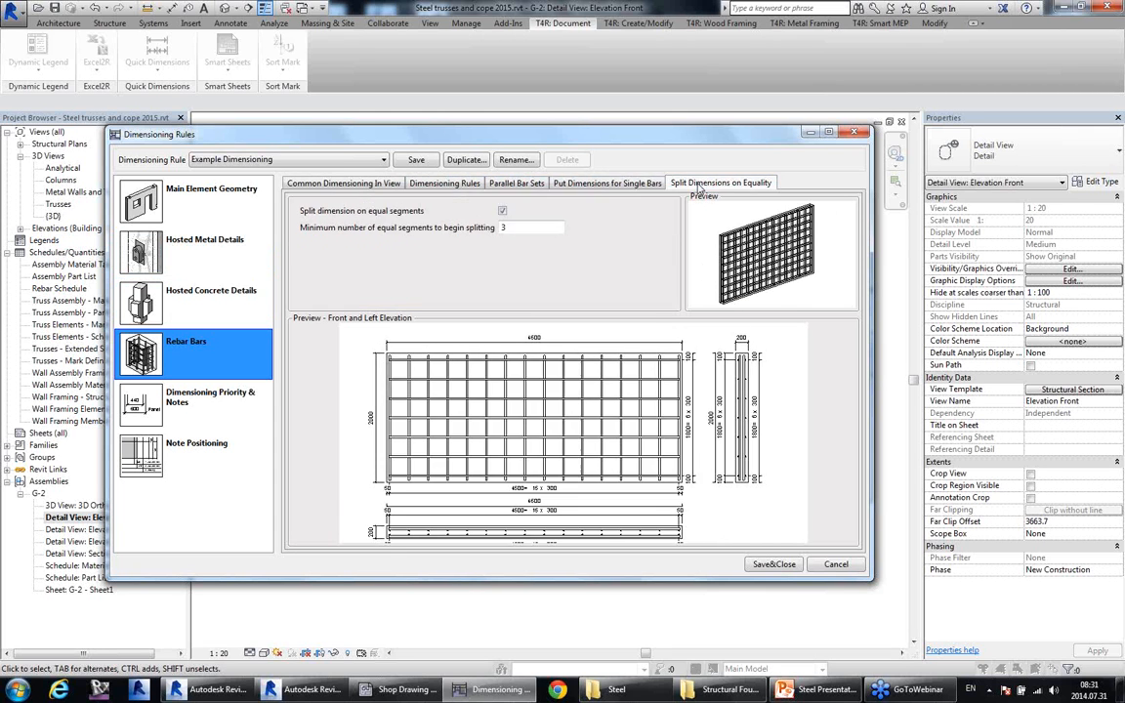
left_click(507, 185)
left_click(306, 183)
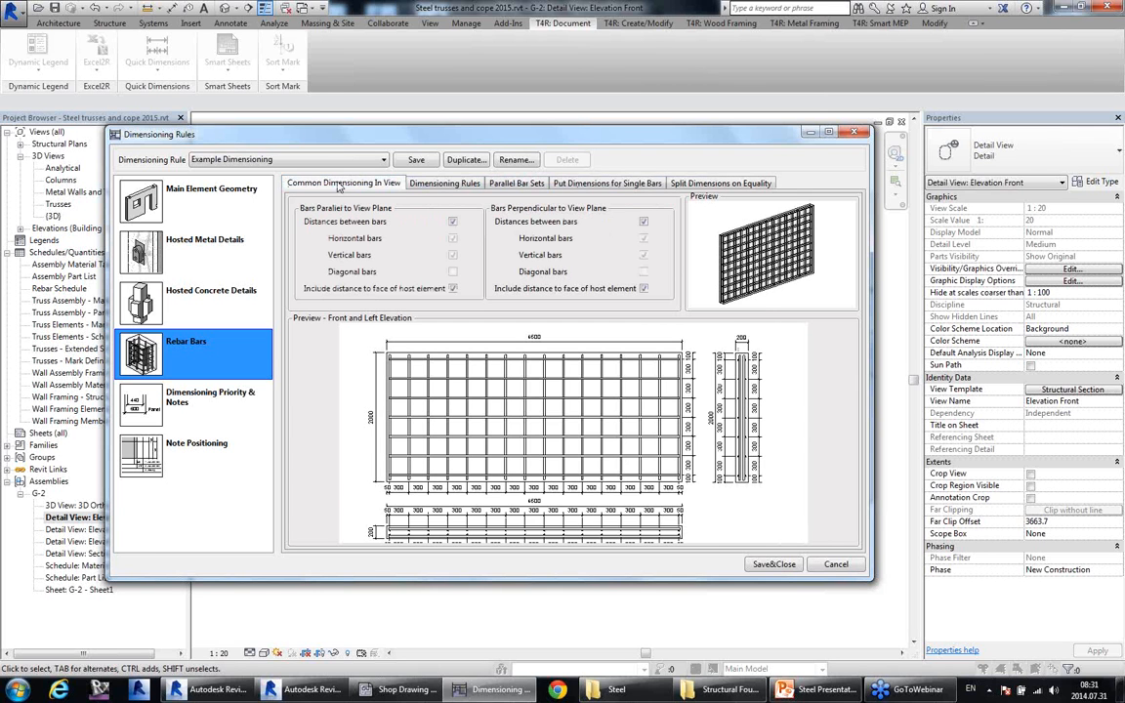
Examine the Dimensioning Priority and Notes items, previewing openings, cuts, hosted elements, rebar bars and sweeps.
left_click(182, 408)
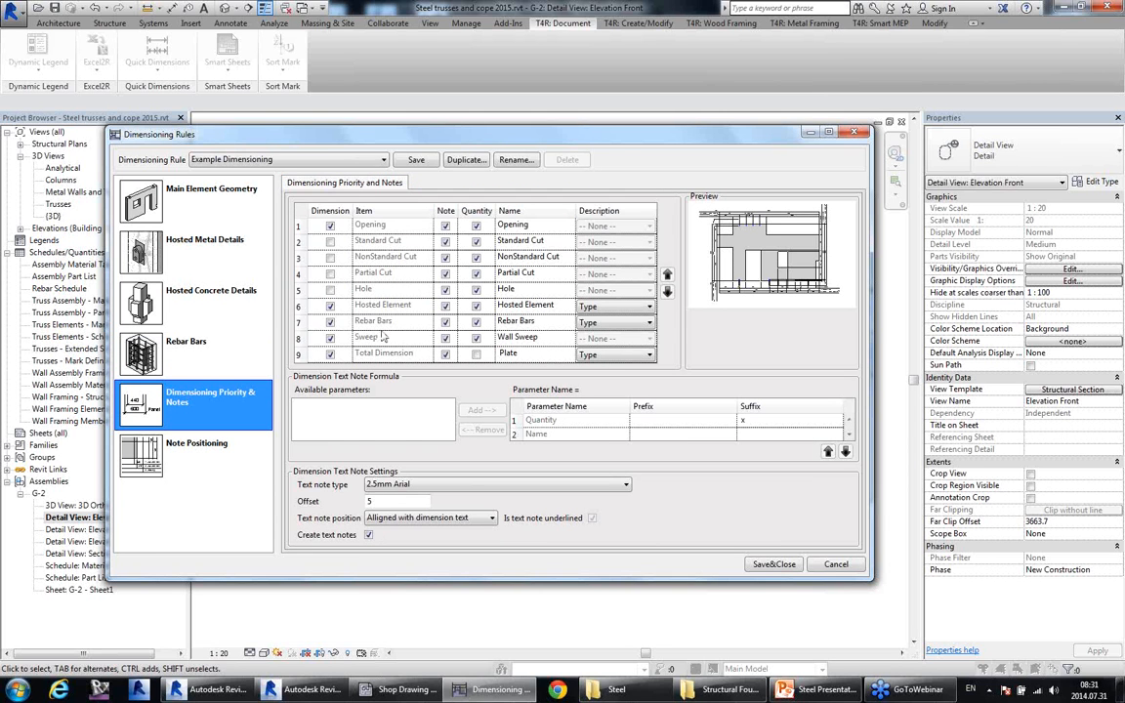
left_click(394, 226)
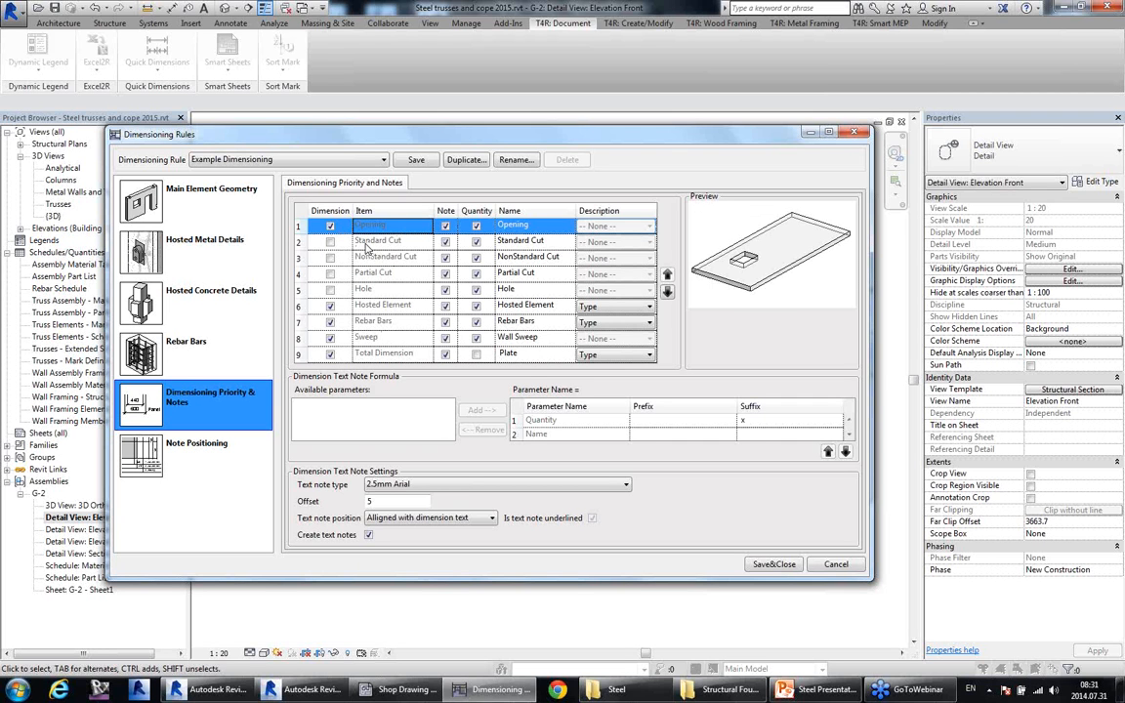
left_click(369, 244)
left_click(369, 261)
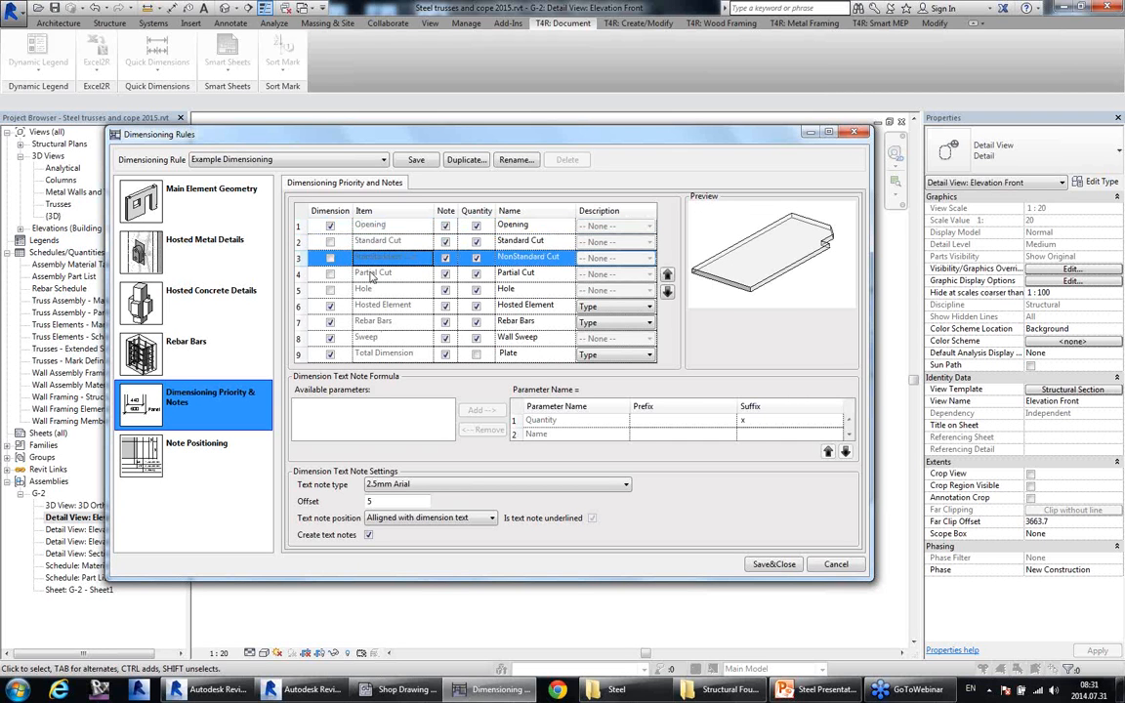
left_click(372, 306)
left_click(379, 323)
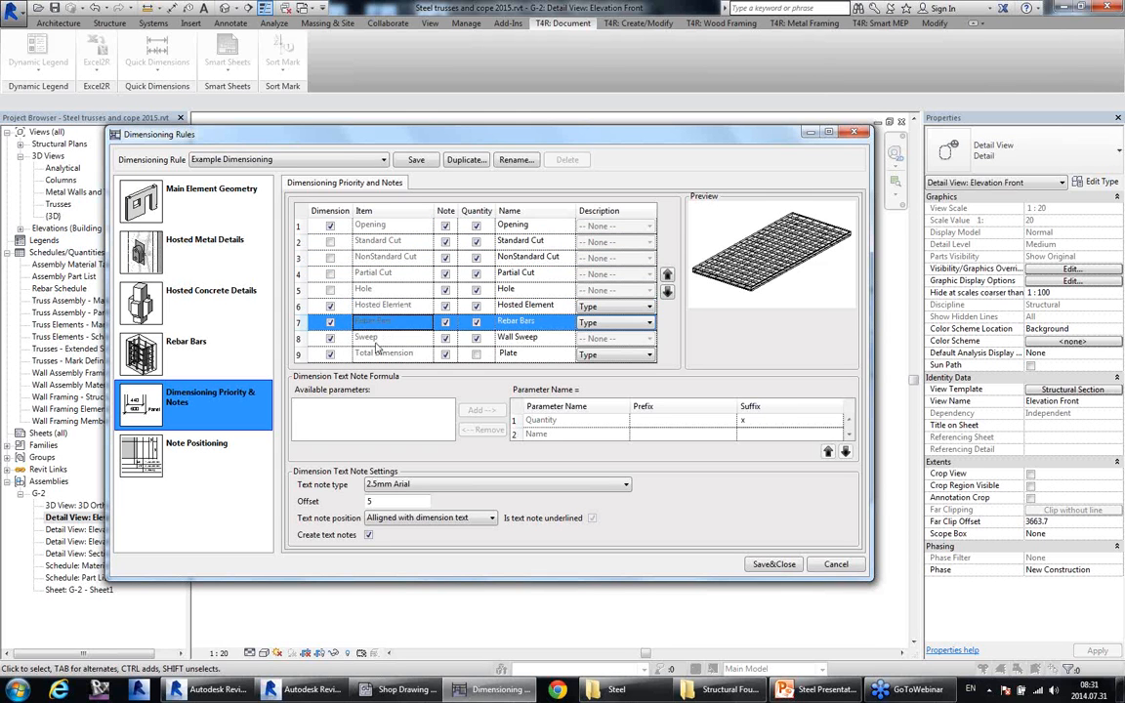
left_click(385, 335)
left_click(381, 274)
left_click(376, 241)
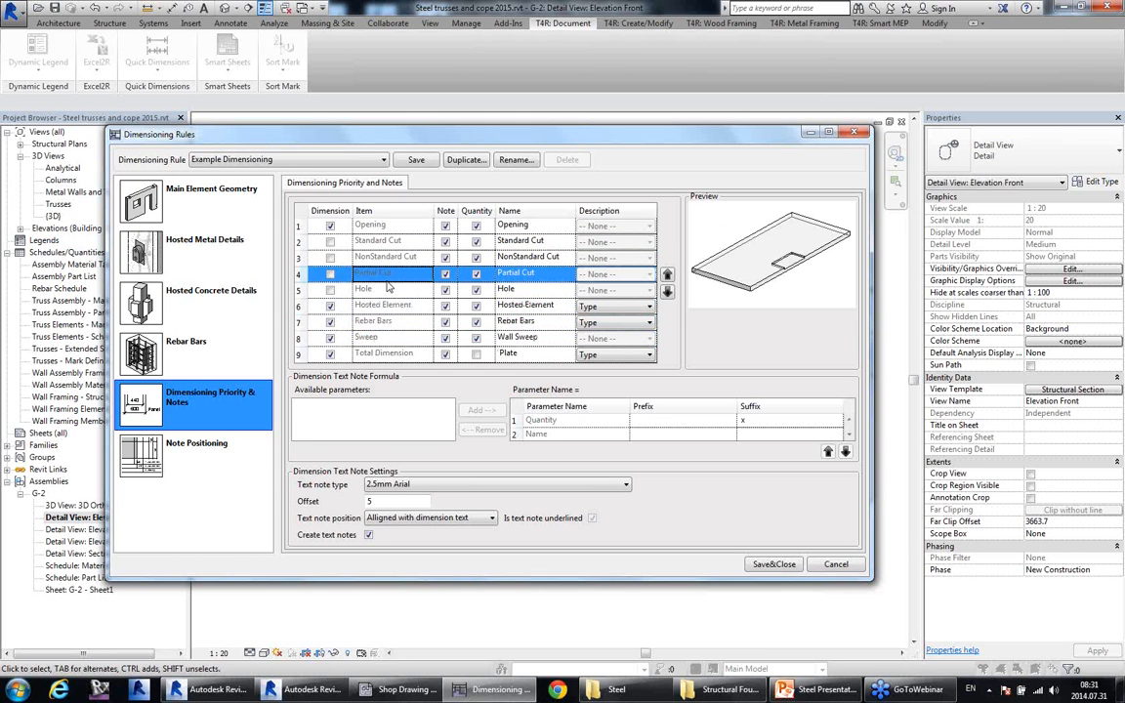
left_click(371, 256)
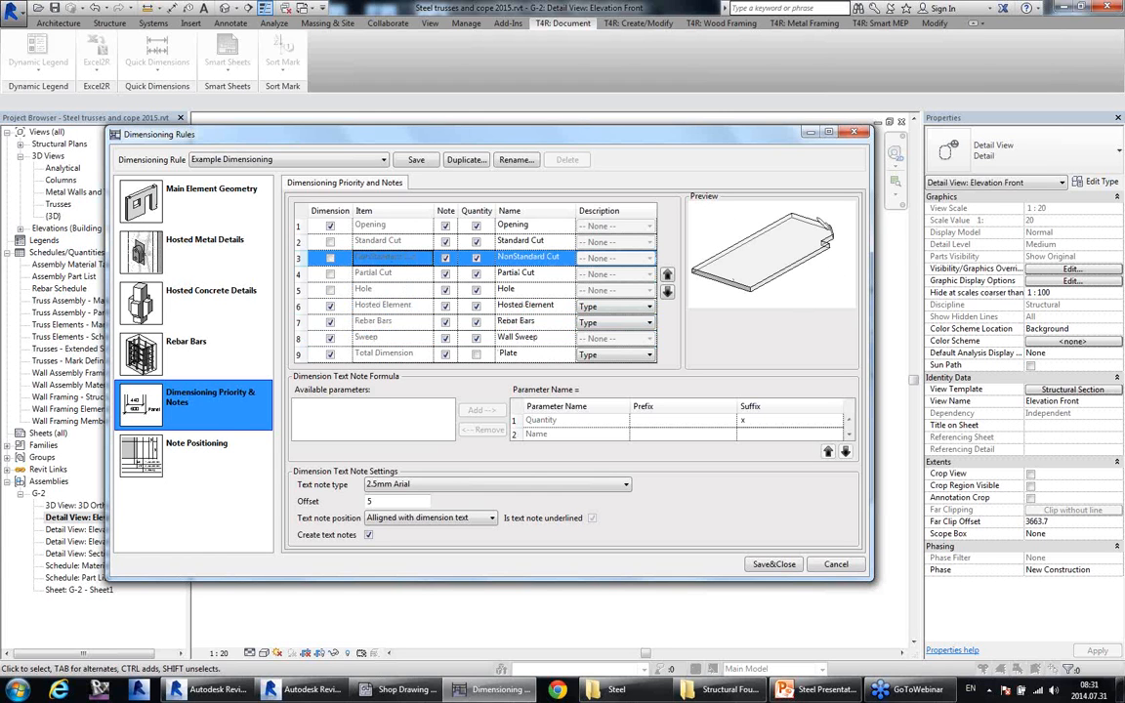
Compare the previews of both note positioning options, leaving Connect dimension lines enabled and Put notes on dimension lines disabled.
left_click(196, 452)
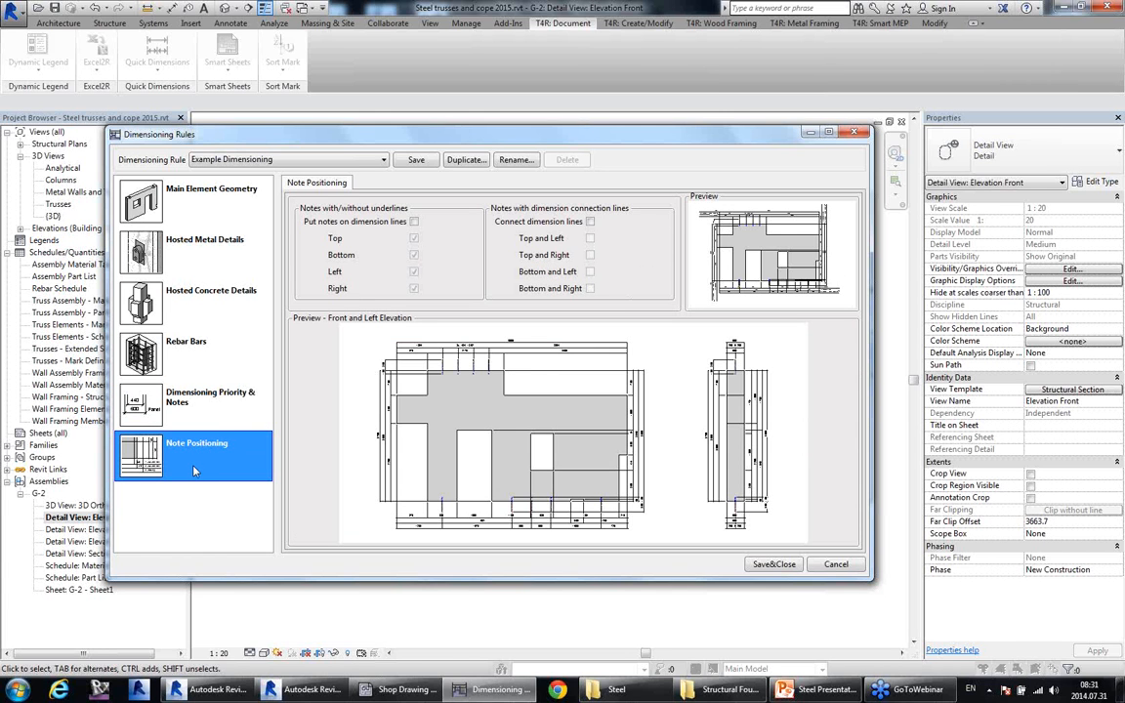
left_click(590, 221)
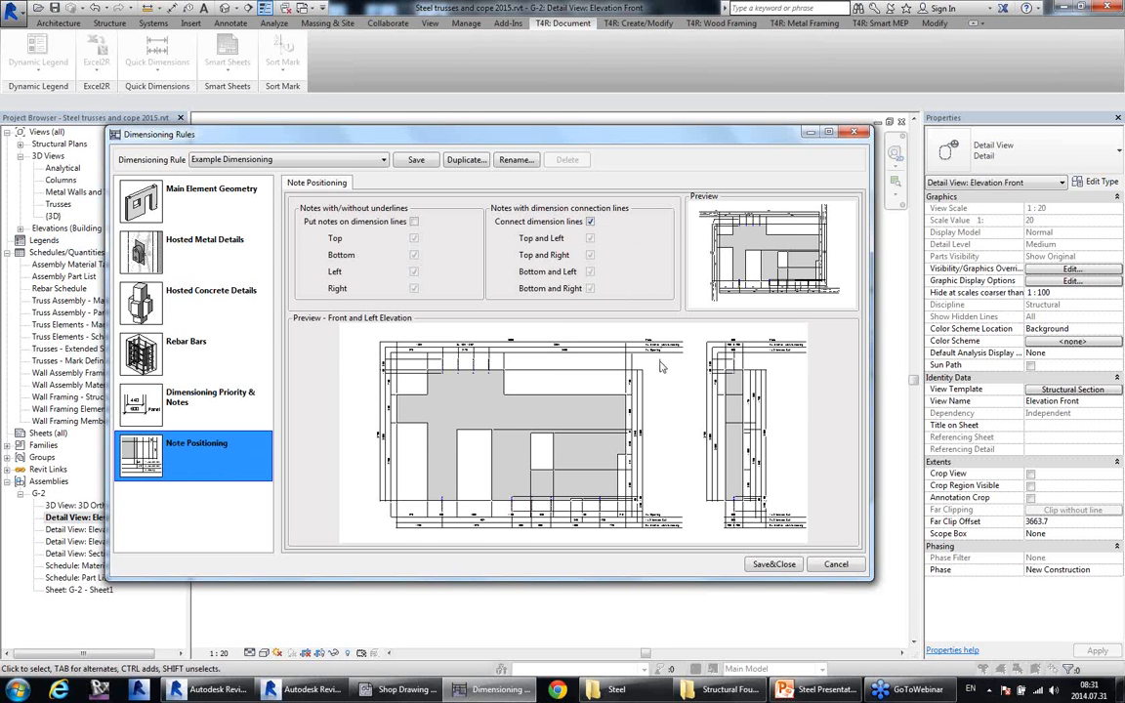
left_click(413, 224)
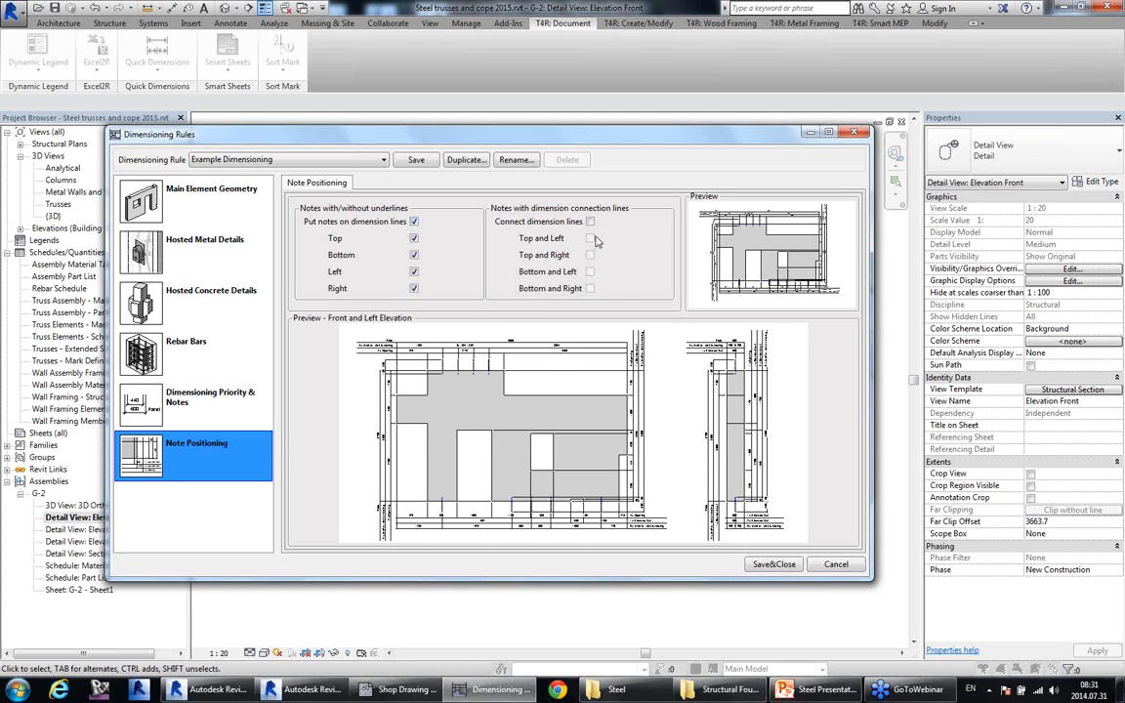
left_click(413, 222)
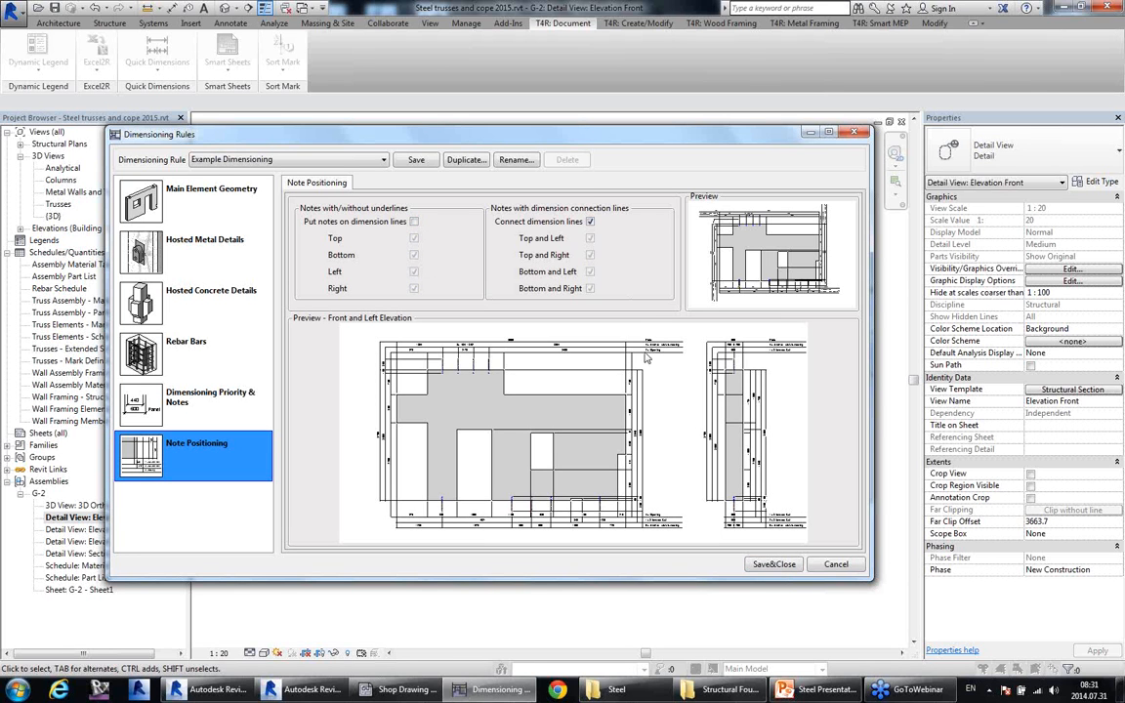
Save the Example Dimensioning rule, check the available shop drawing configurations, and save and close Example Shop with the current time.
left_click(785, 567)
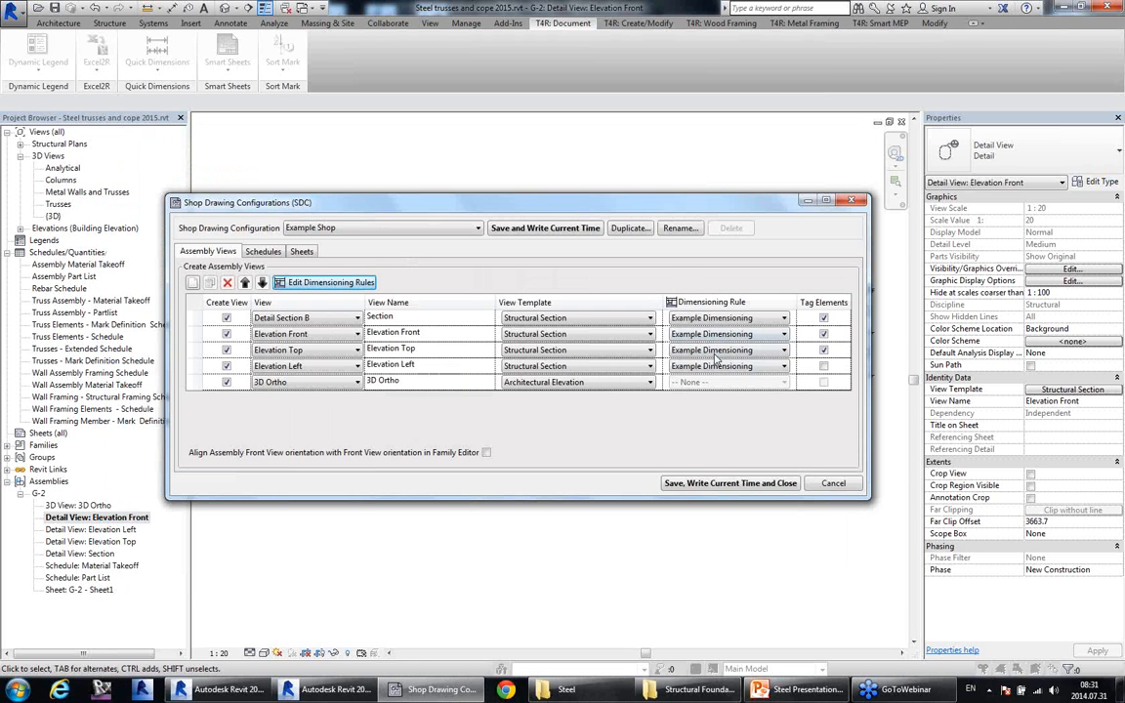
left_click(436, 230)
left_click(439, 229)
left_click(442, 229)
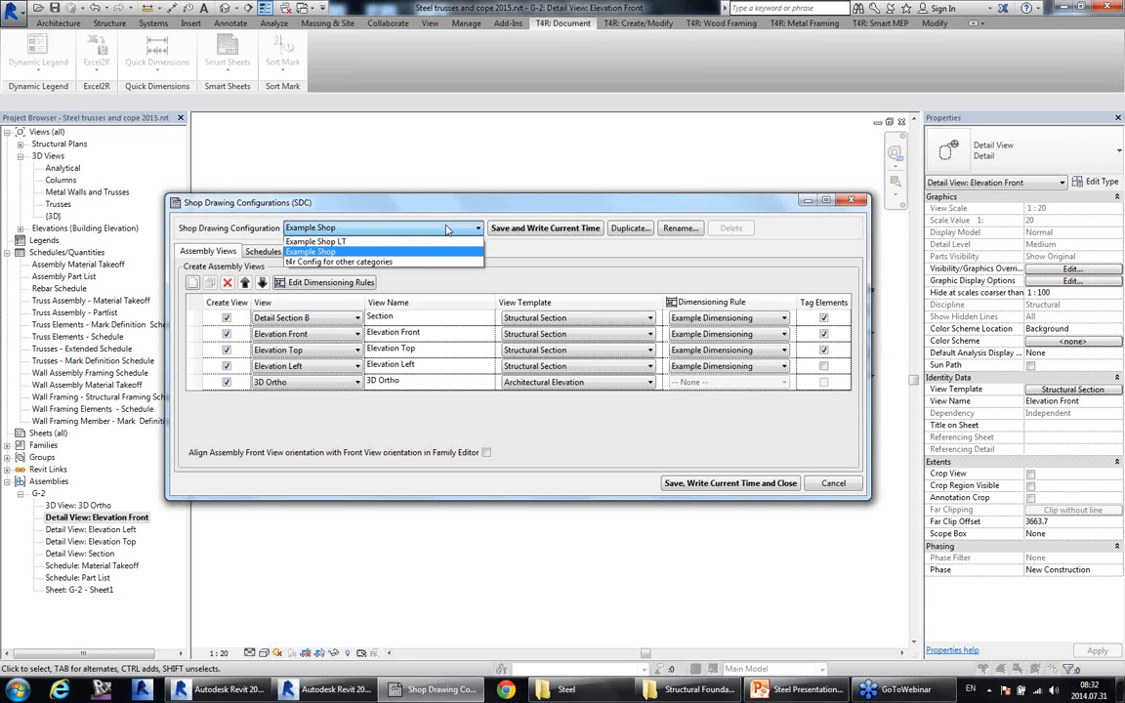
left_click(447, 229)
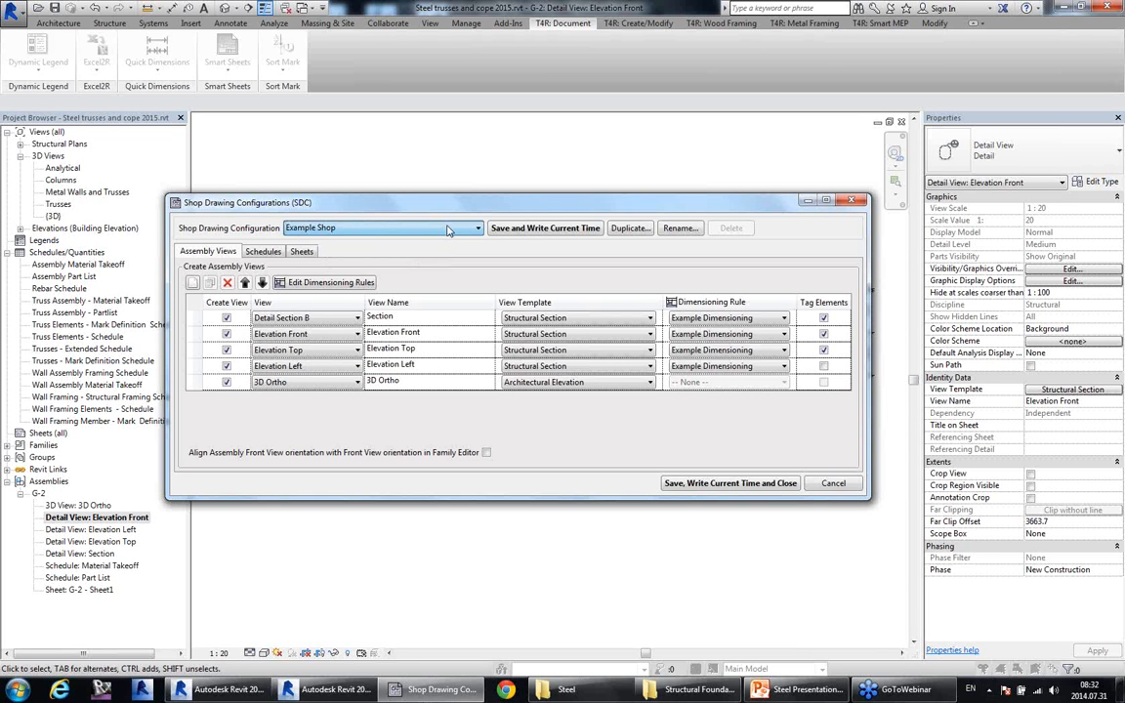
left_click(729, 483)
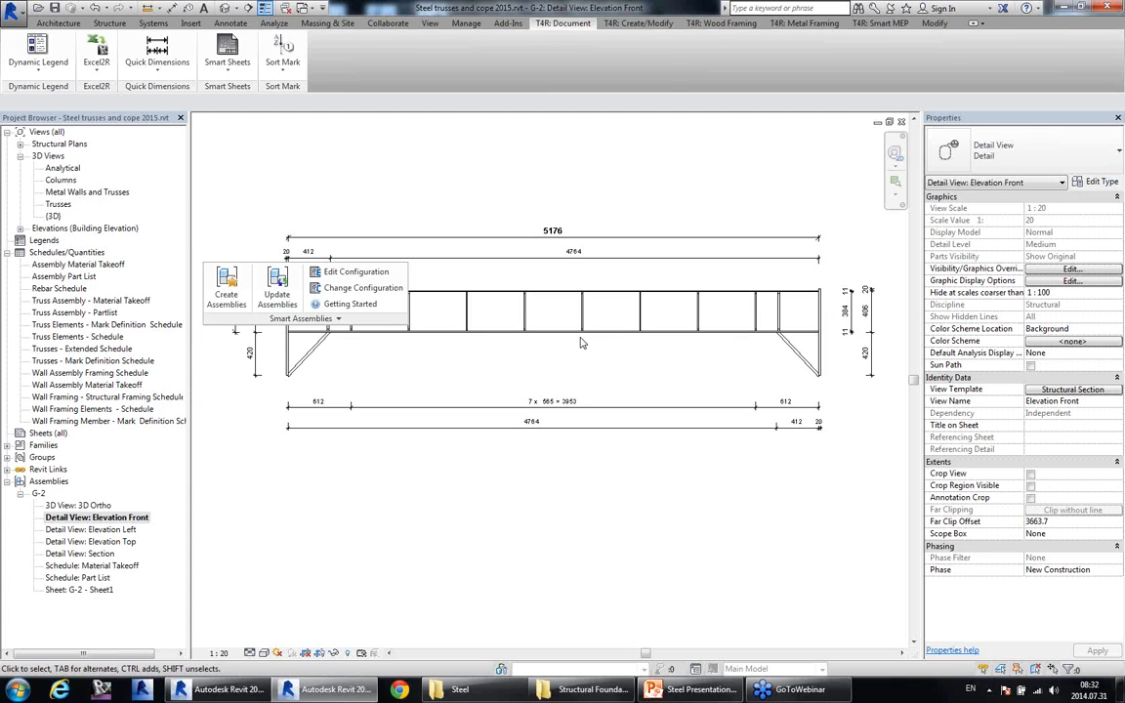
Update the G-2 beam assembly from the Elevation Front view using the saved Example Shop configuration.
left_click(581, 338)
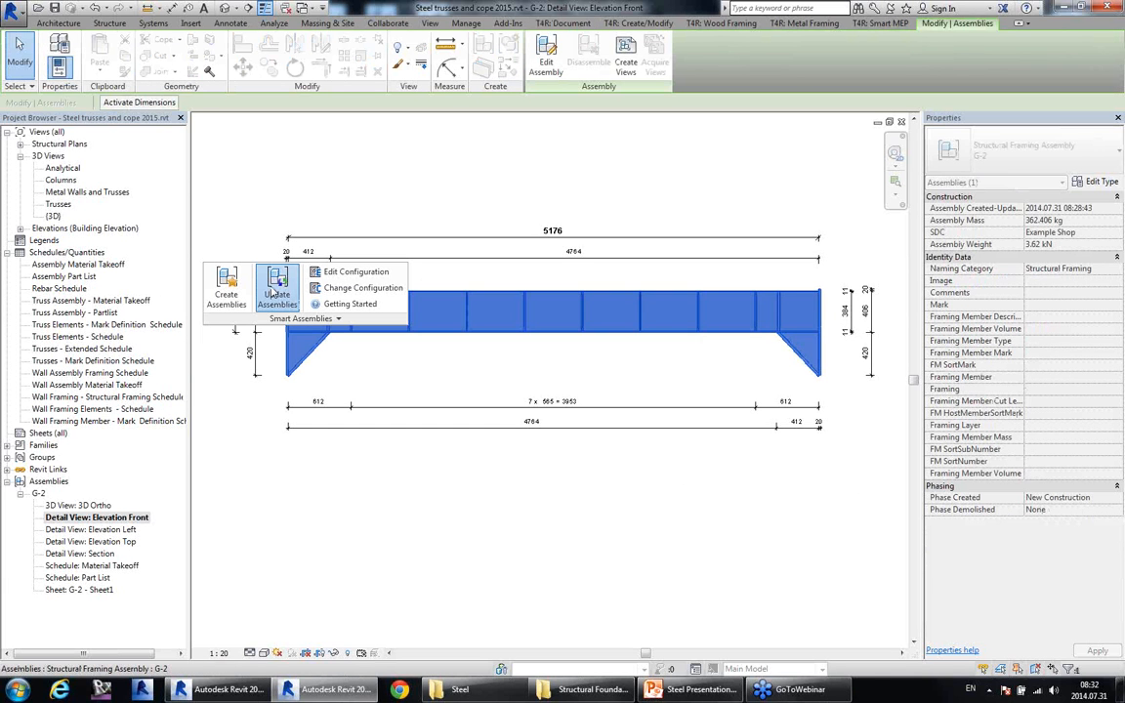
left_click(277, 293)
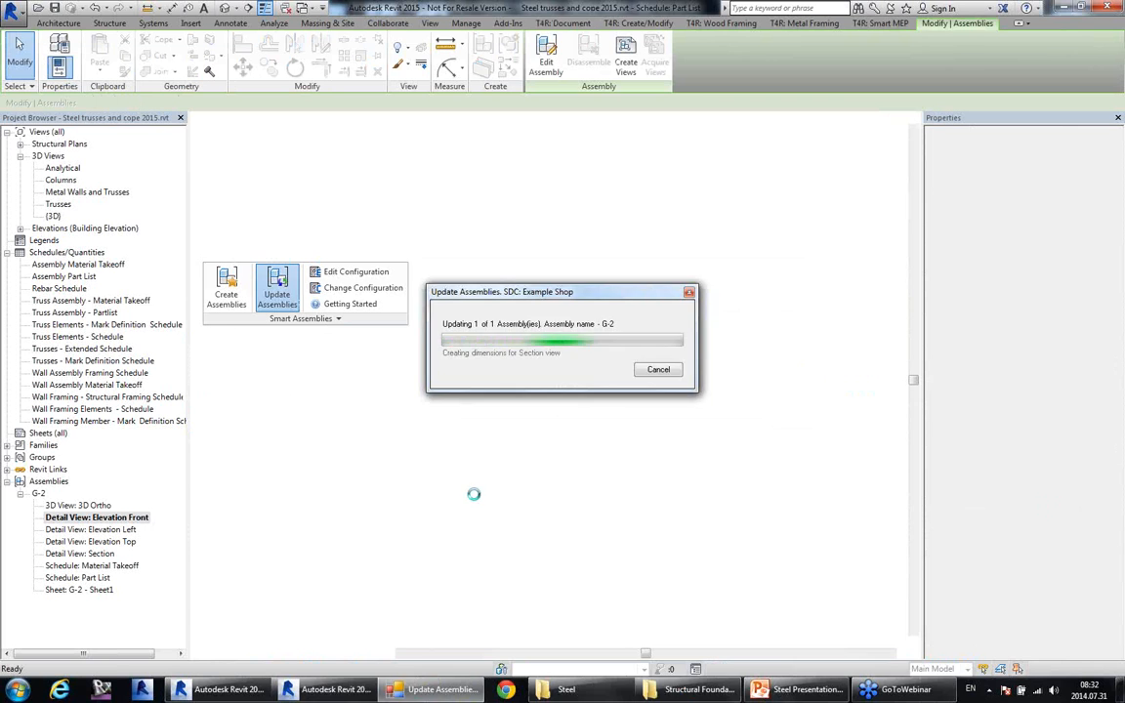
left_click(440, 276)
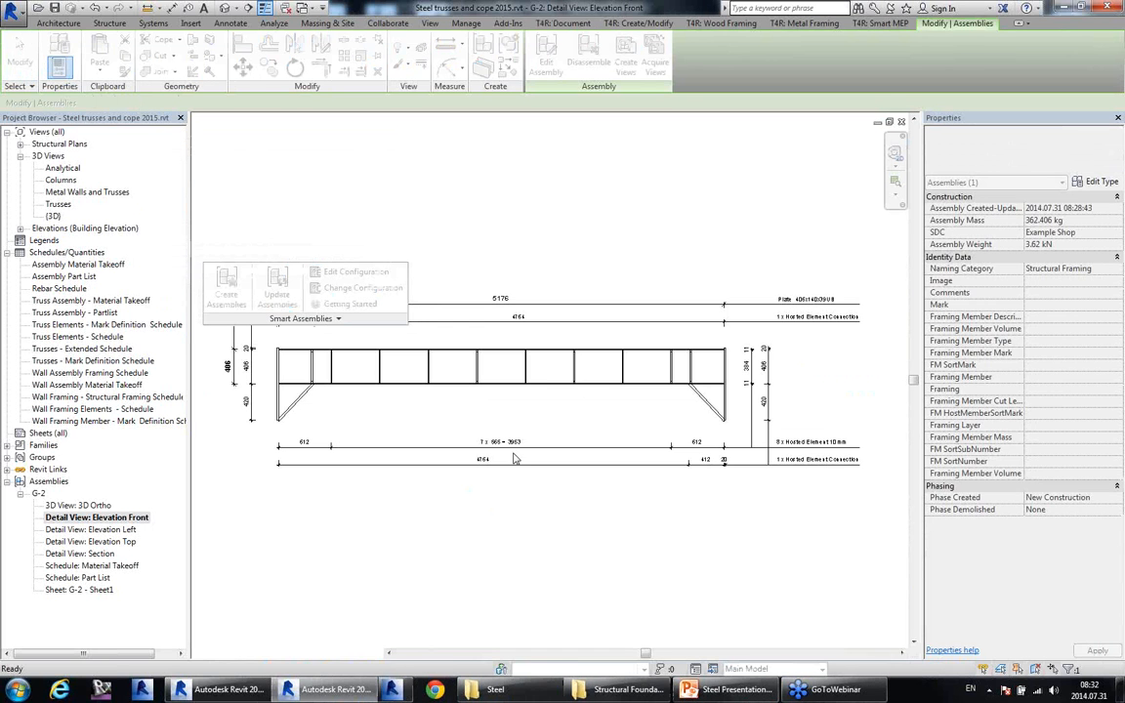
left_click(637, 570)
Examine the notes along the dimension lines in Elevation Front, and open the assembly's Elevation Top view.
scroll(821, 439, "up", 3)
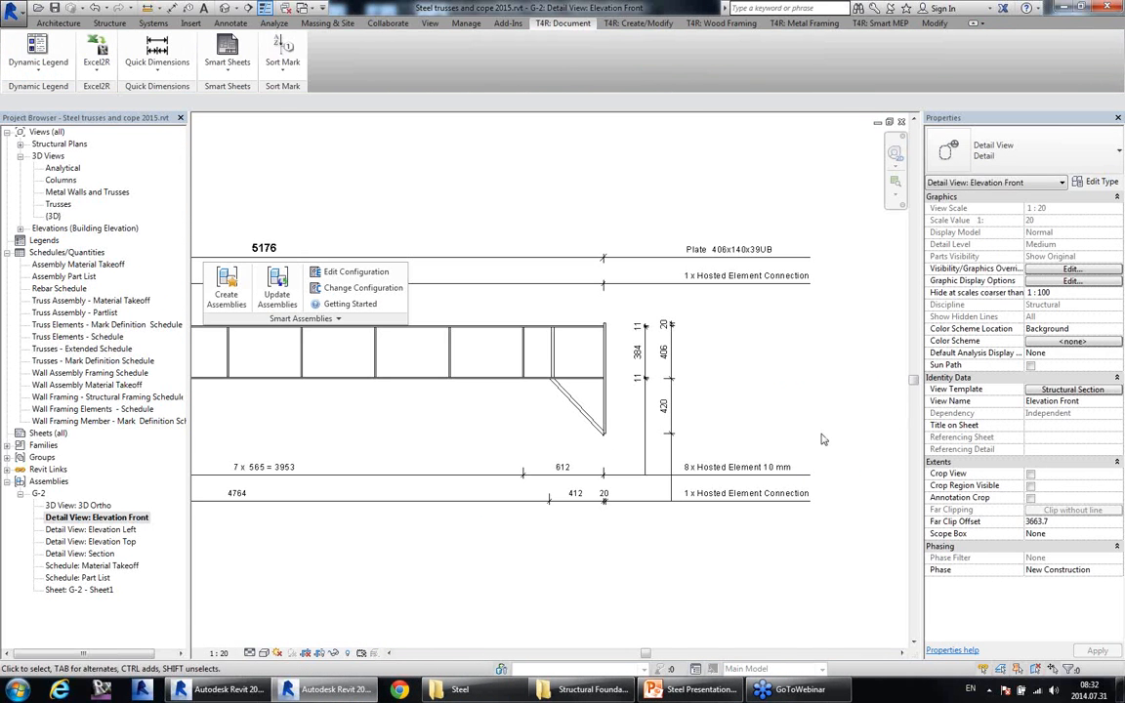
left_click(723, 467)
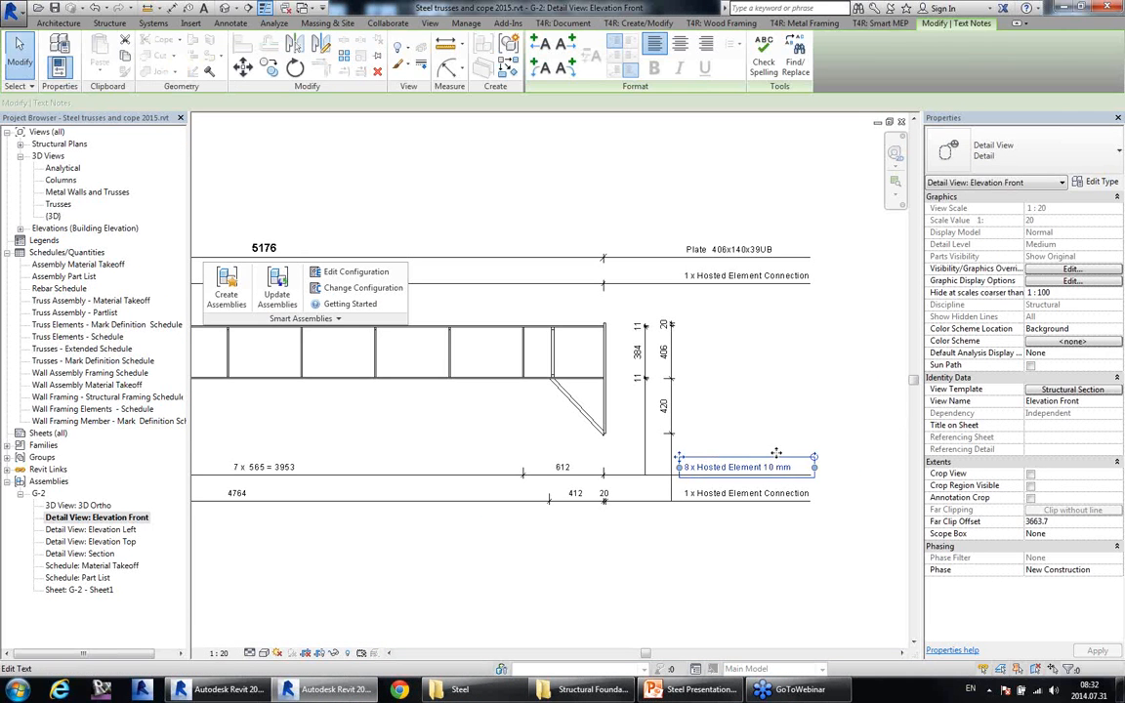
left_click(808, 400)
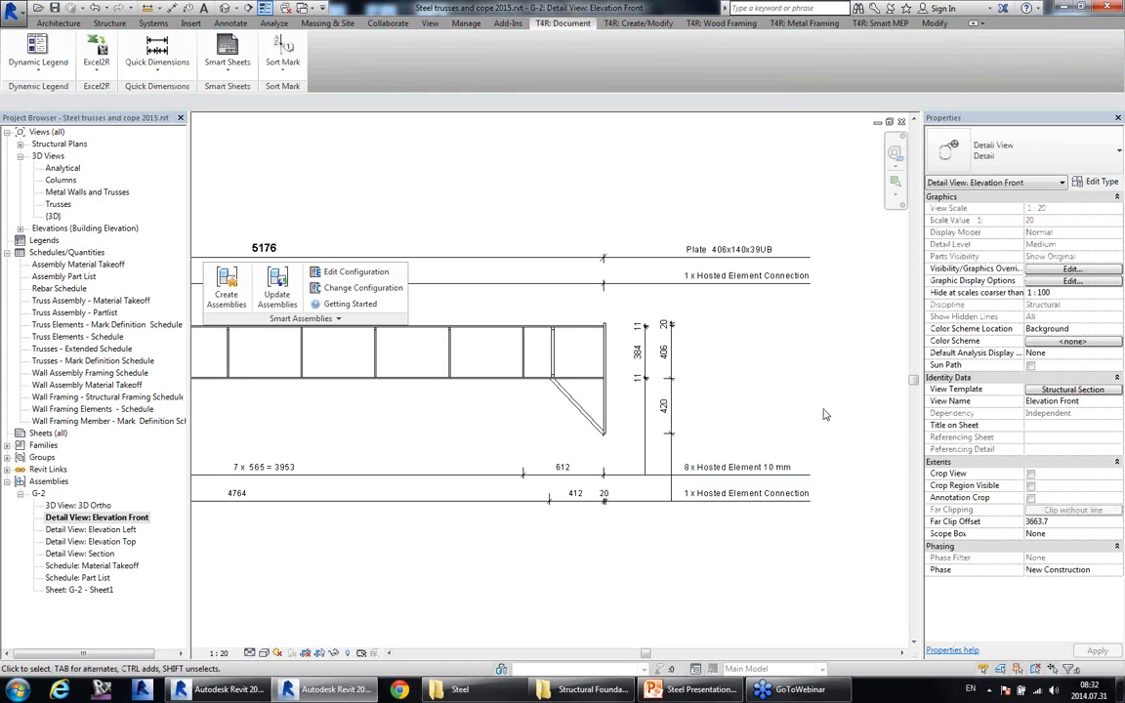
scroll(835, 395, "down", 3)
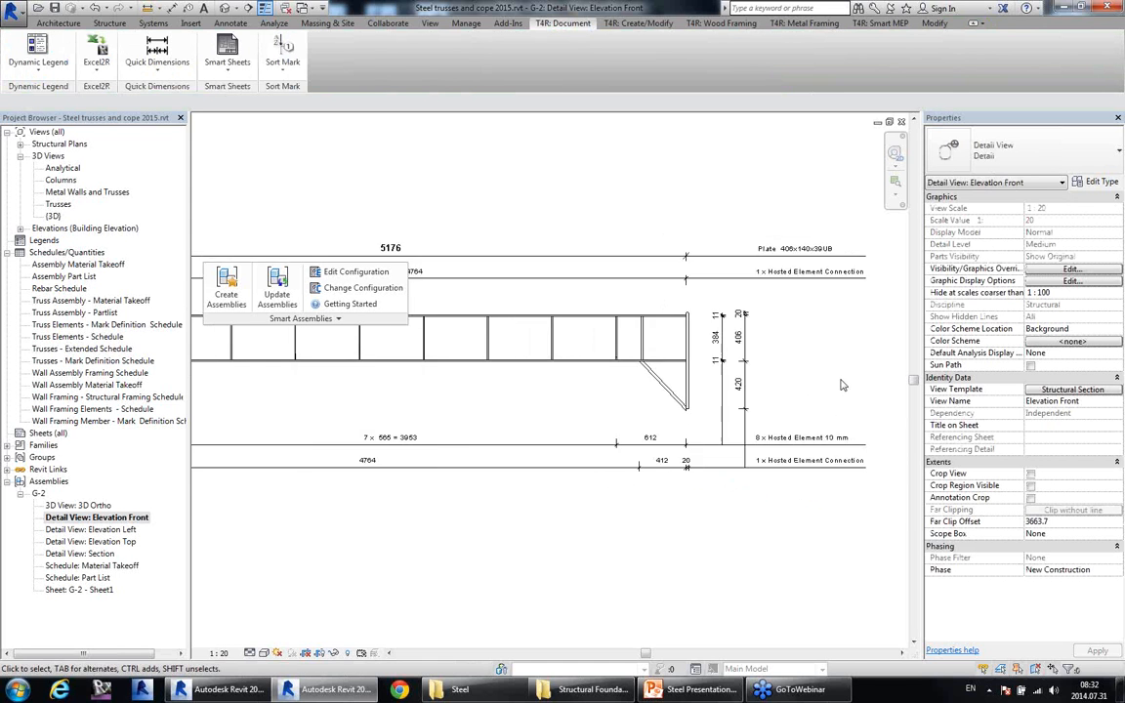
scroll(841, 385, "down", 2)
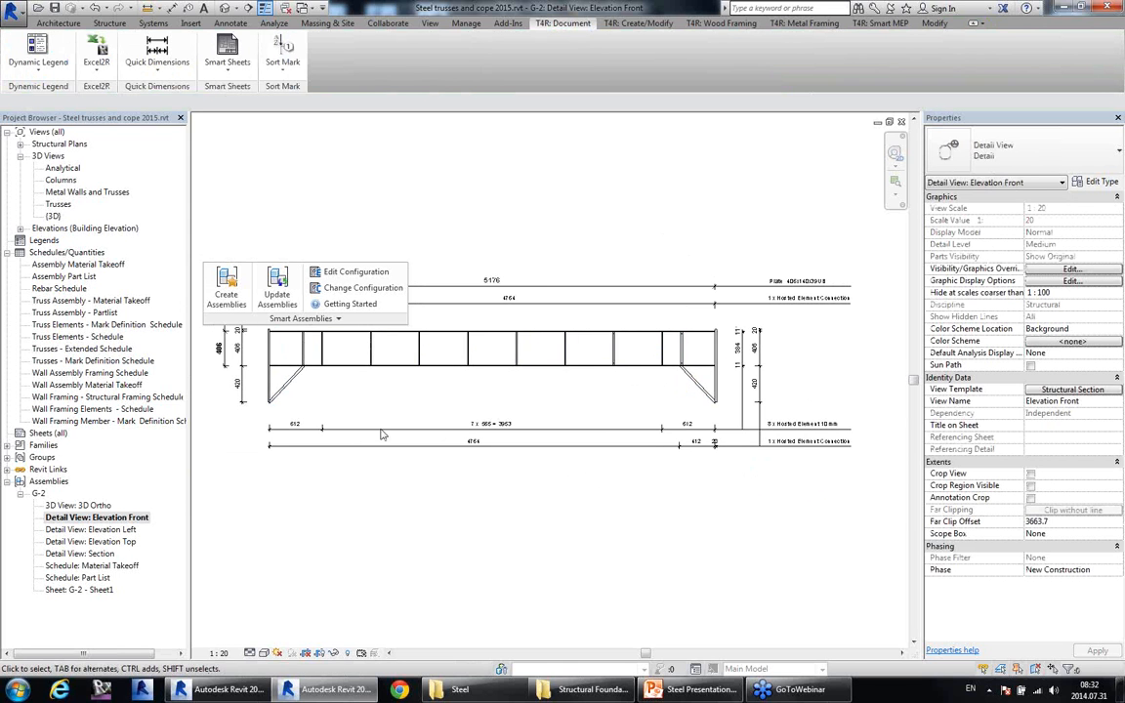
left_click(105, 553)
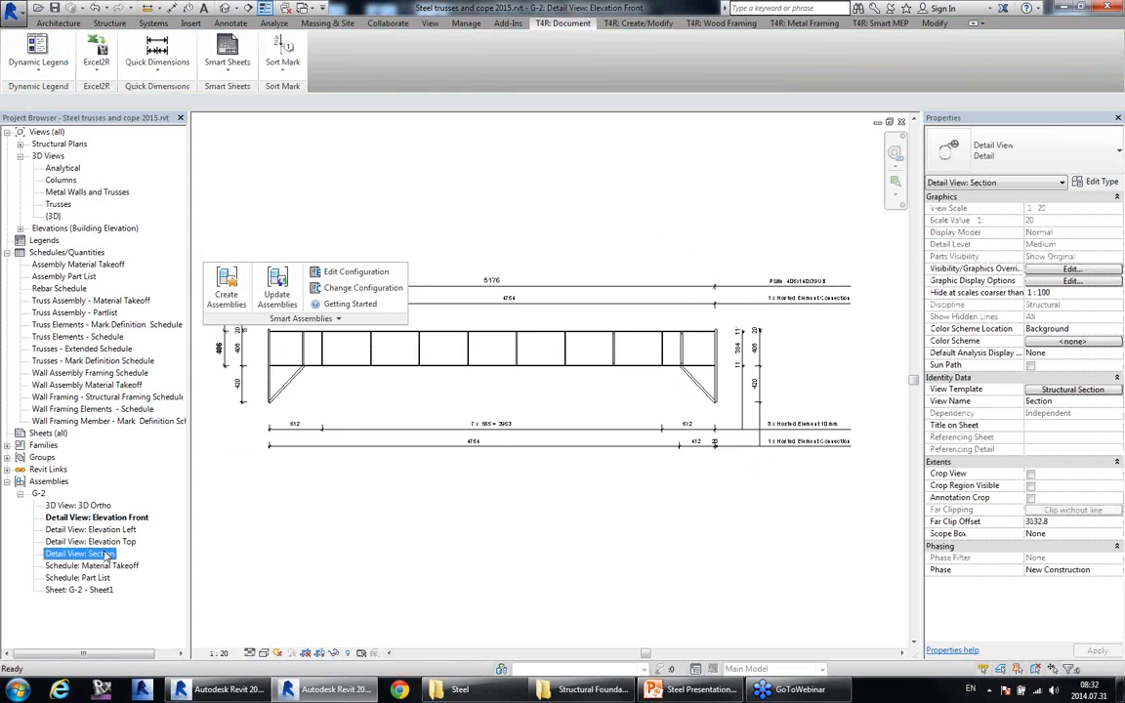
double_click(93, 541)
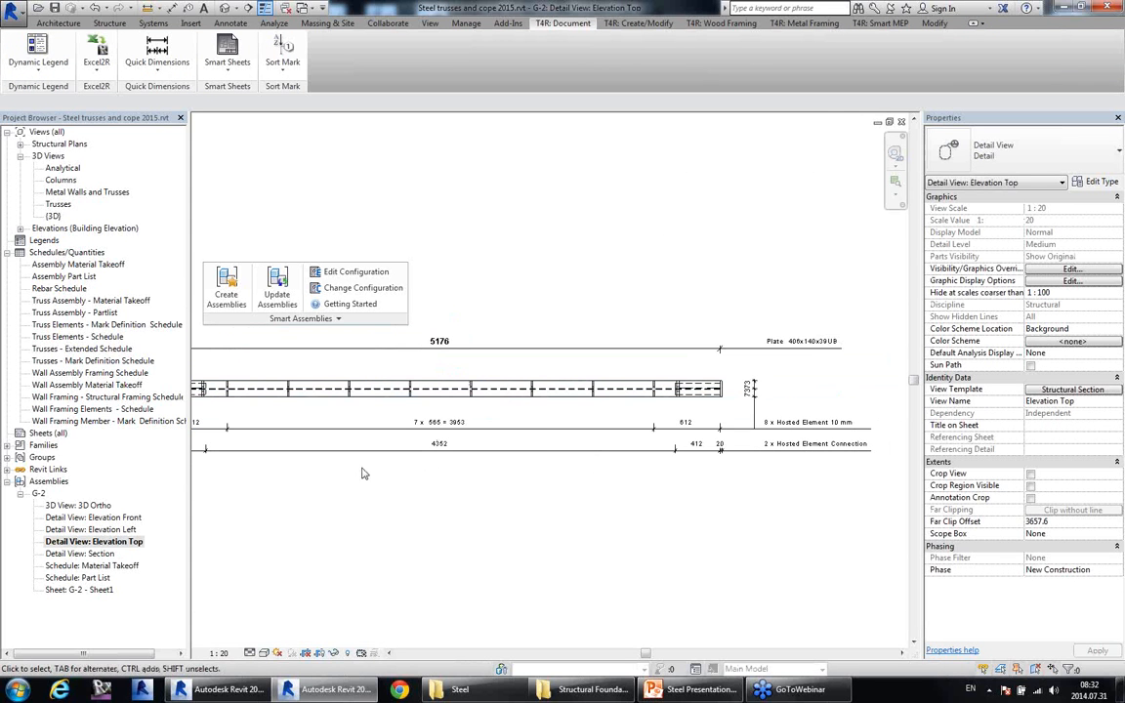
Review the Example Shop configuration's schedule settings, including the view type and schedule template choices for the Part List.
left_click(303, 318)
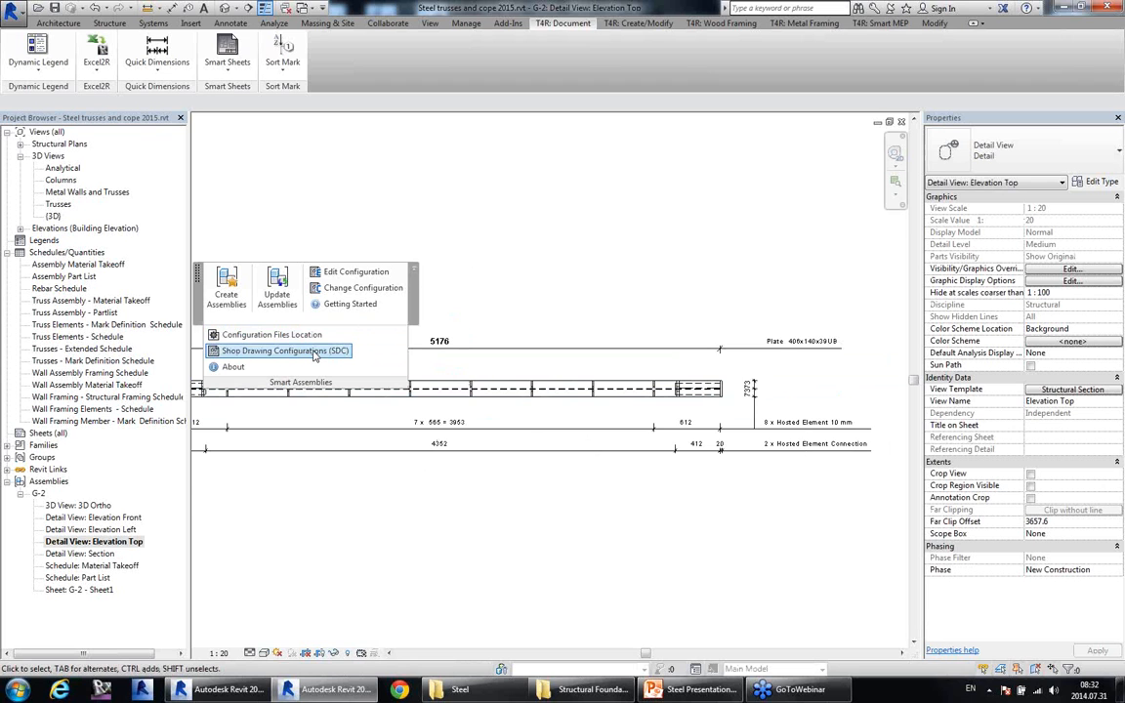
left_click(313, 352)
left_click(263, 251)
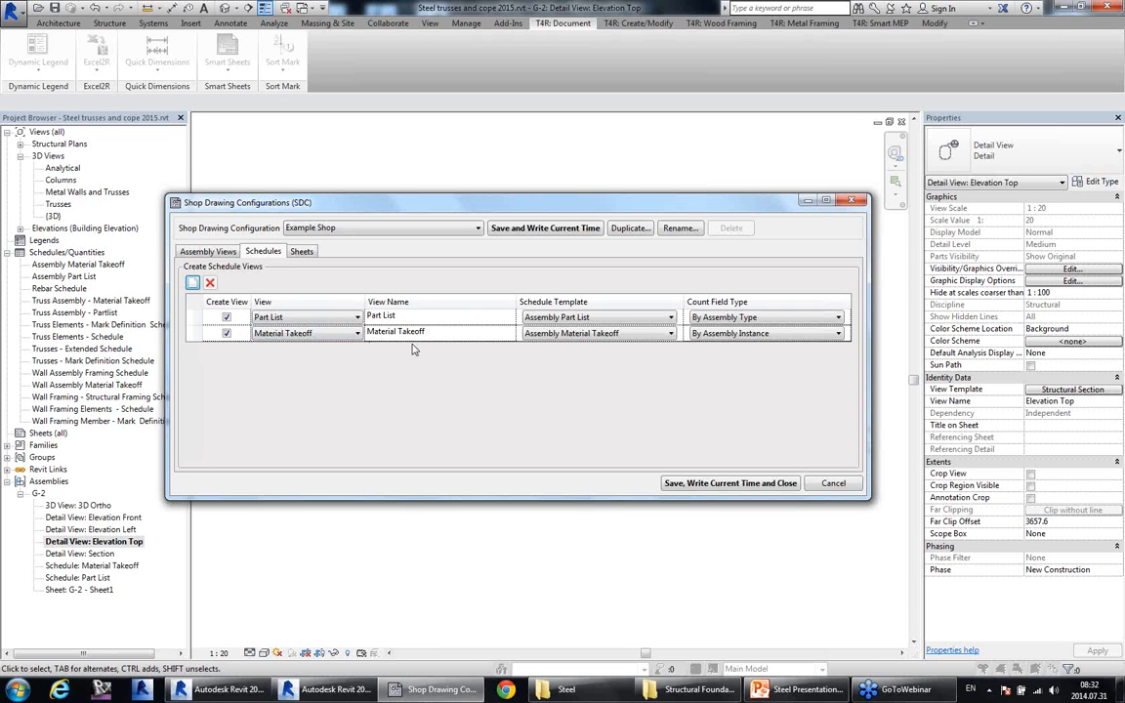
left_click(356, 317)
left_click(357, 317)
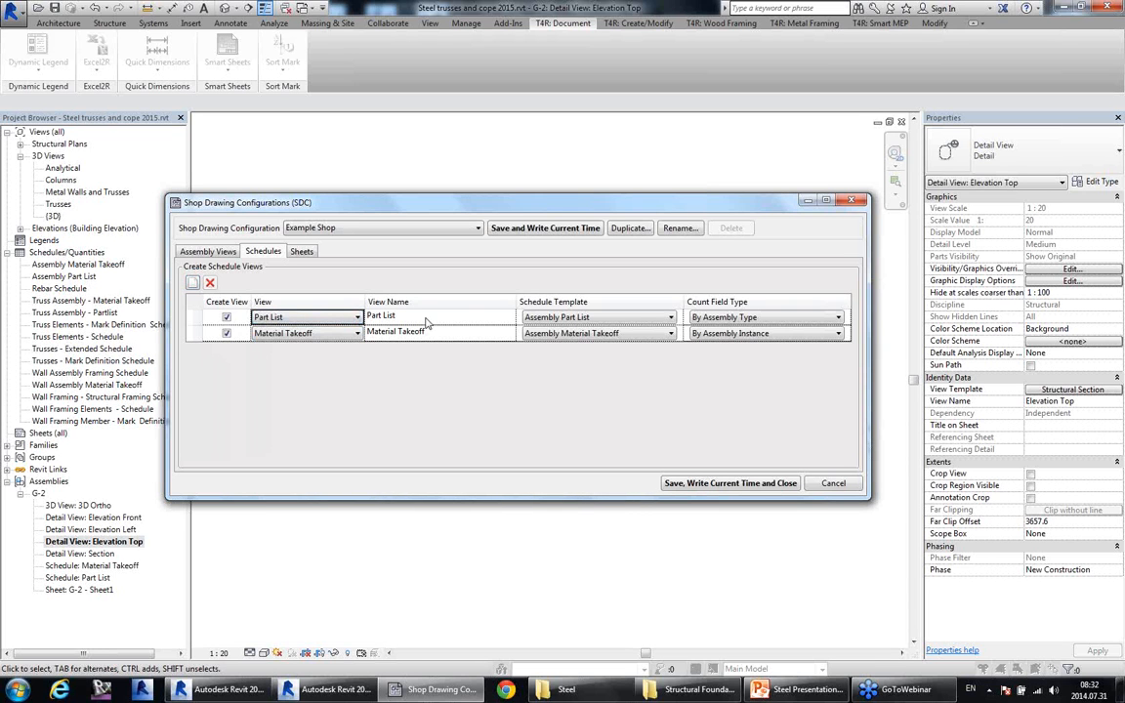
left_click(598, 318)
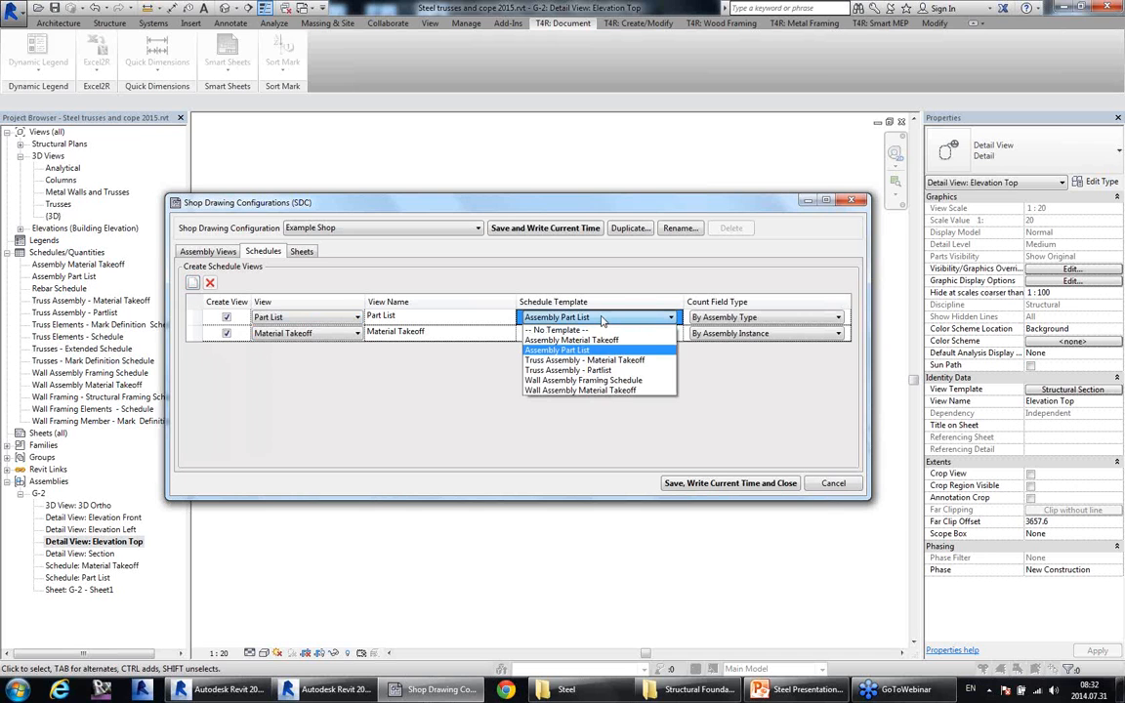
left_click(602, 319)
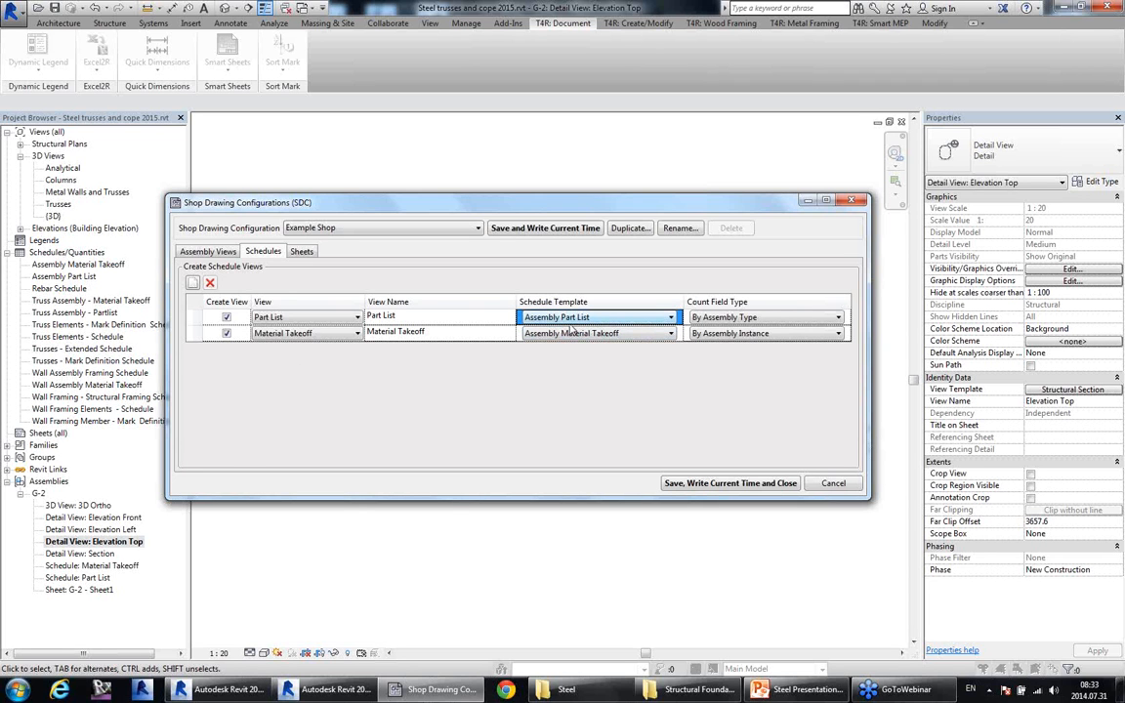
Review the configuration's sheet settings, including the sheet template choices for Sheet1, and save and close the configuration.
left_click(306, 253)
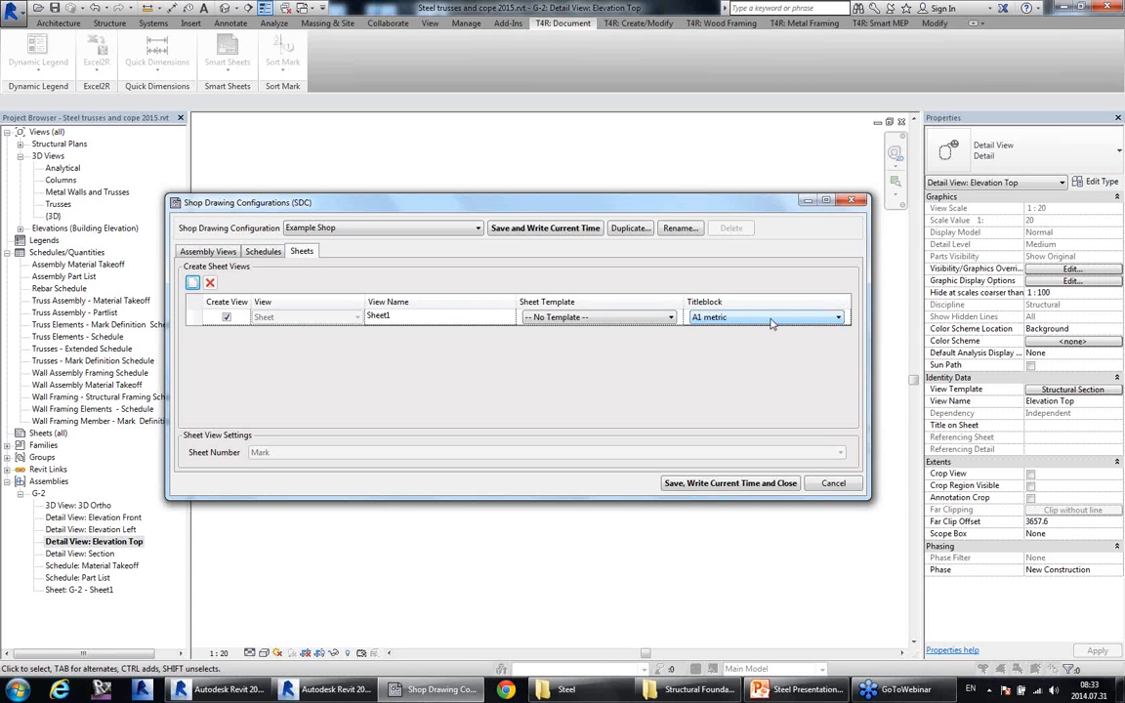
left_click(668, 319)
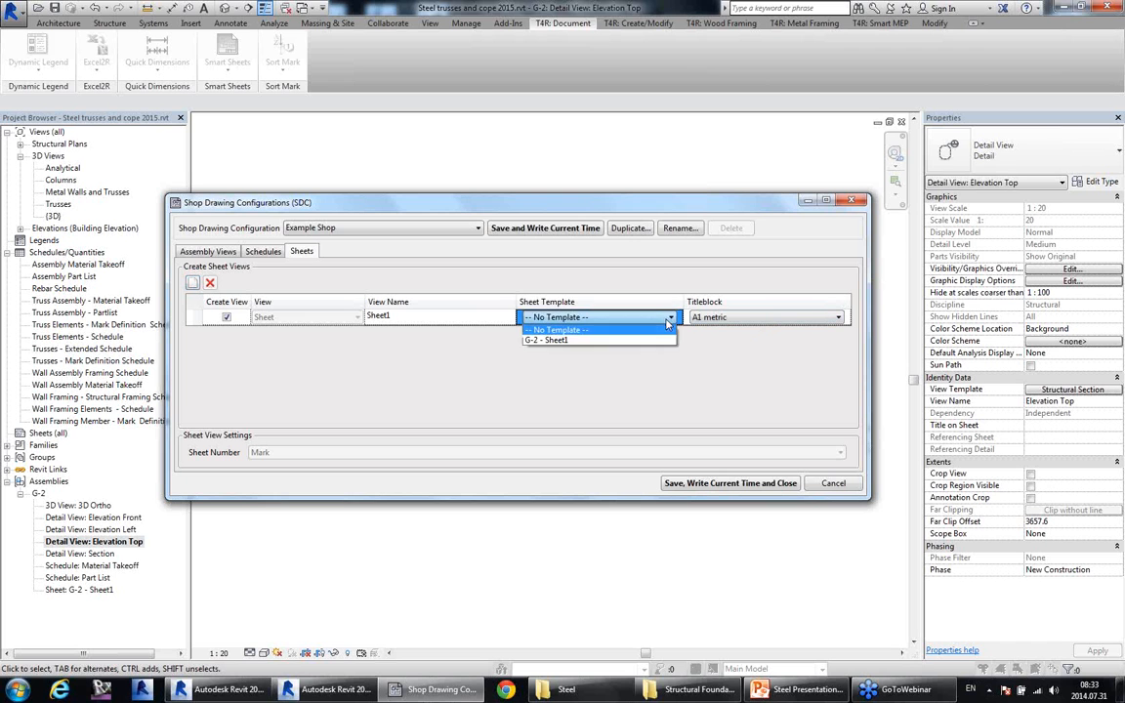
left_click(669, 318)
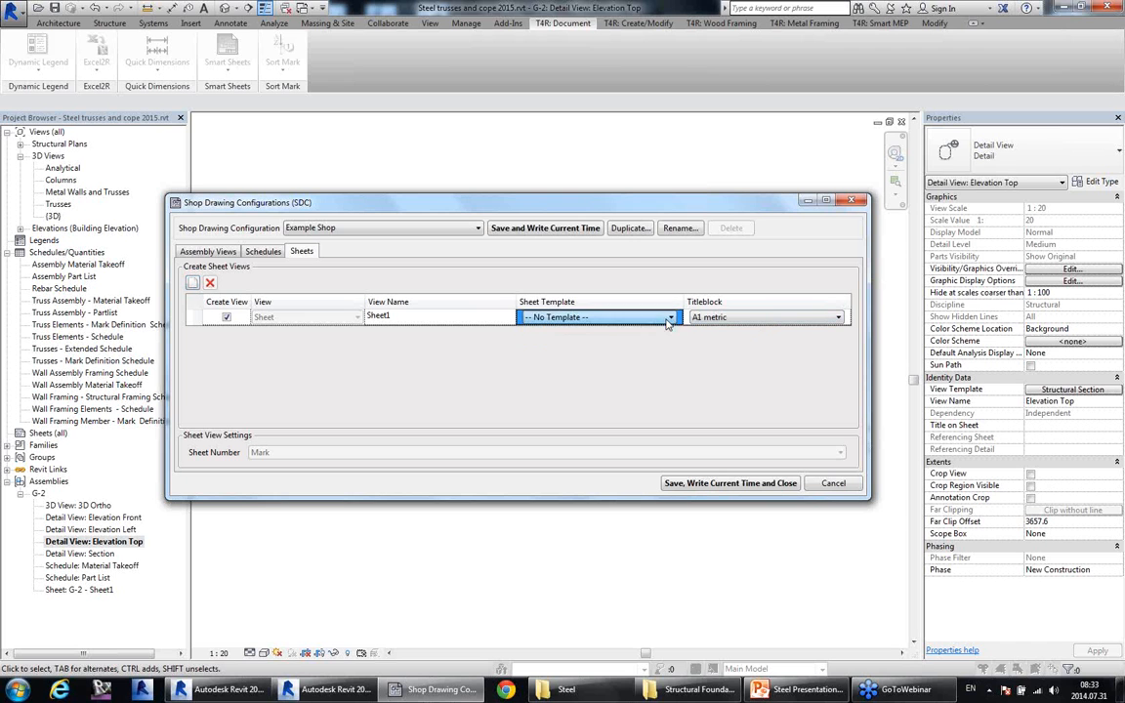
left_click(771, 483)
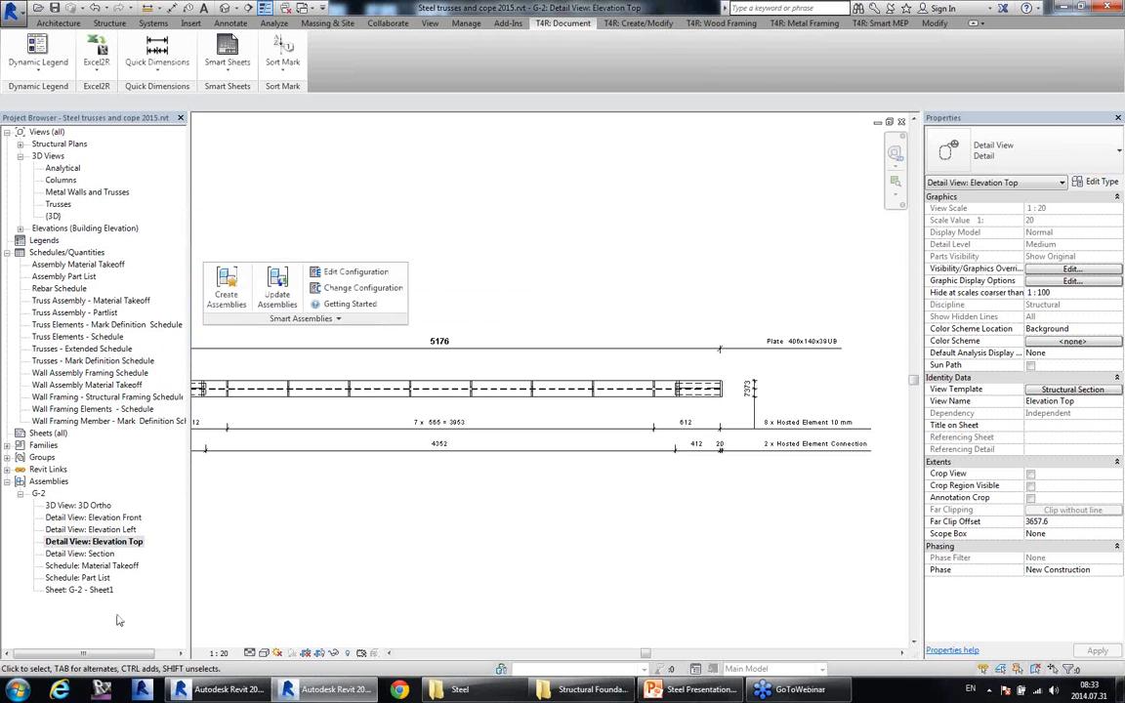
Open the assembly sheet G-2 - Sheet1 and place the Elevation Front view in its upper-left area.
double_click(98, 590)
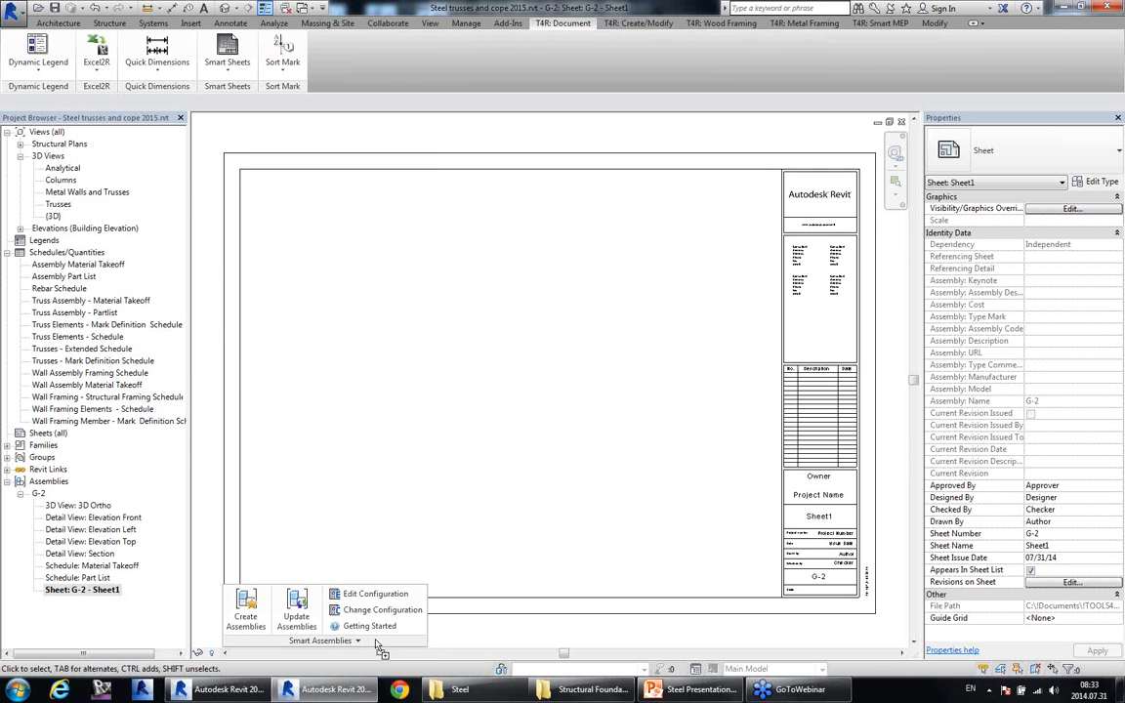
left_click(125, 519)
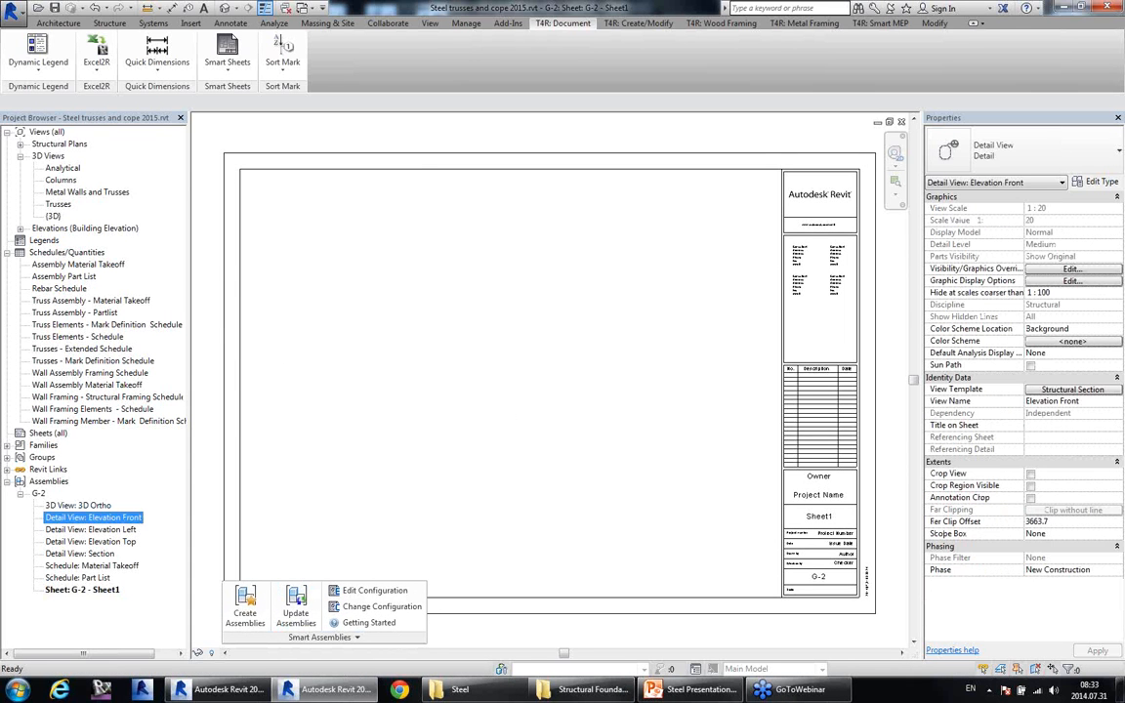
left_click_drag(93, 516, 409, 243)
left_click(409, 243)
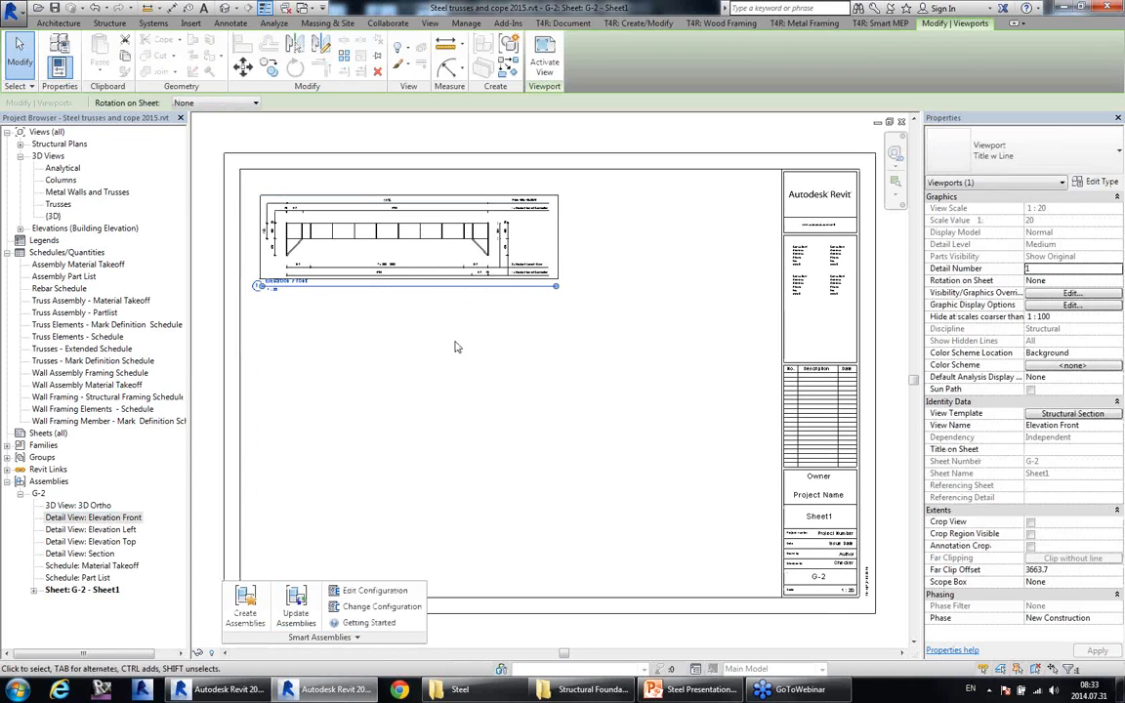
left_click(454, 346)
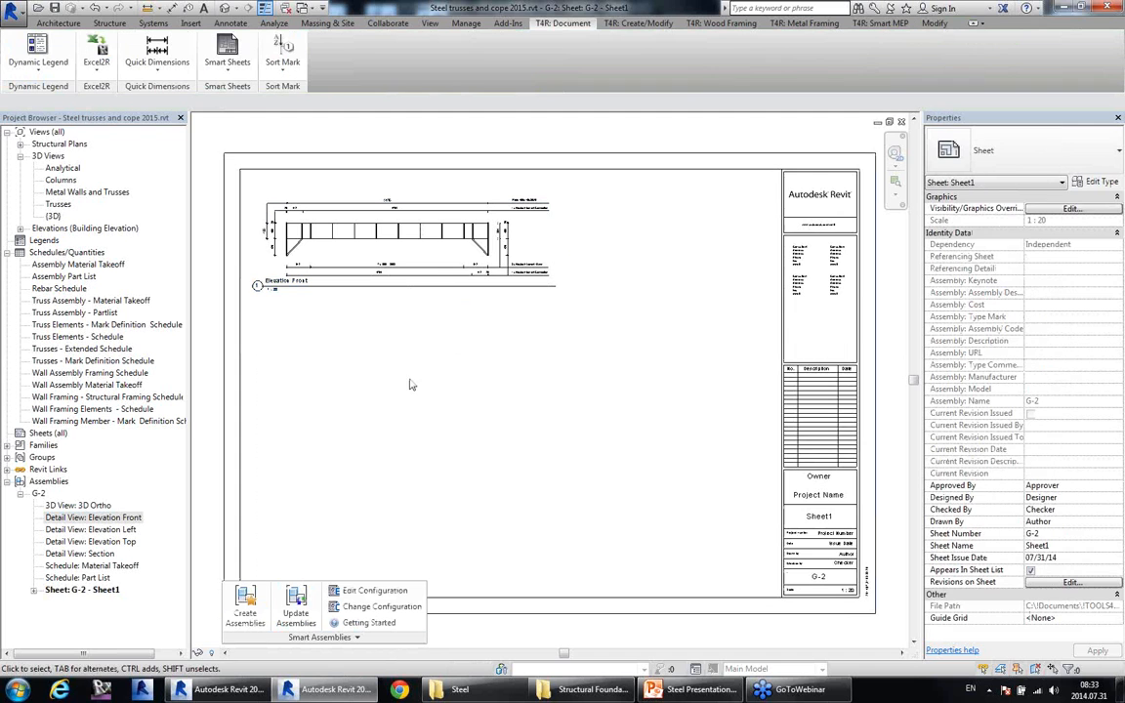
Place the Elevation Top view below Elevation Front on the sheet, and Elevation Left beside Elevation Front, aligned with it.
left_click(136, 542)
double_click(138, 542)
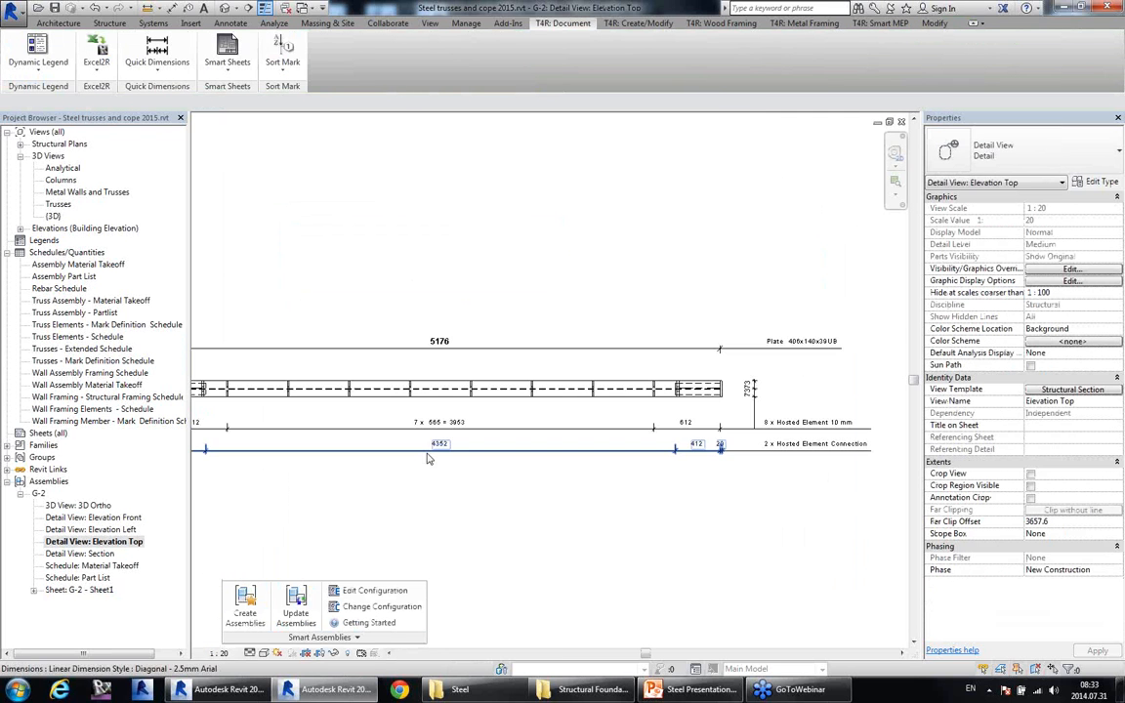
left_click(901, 122)
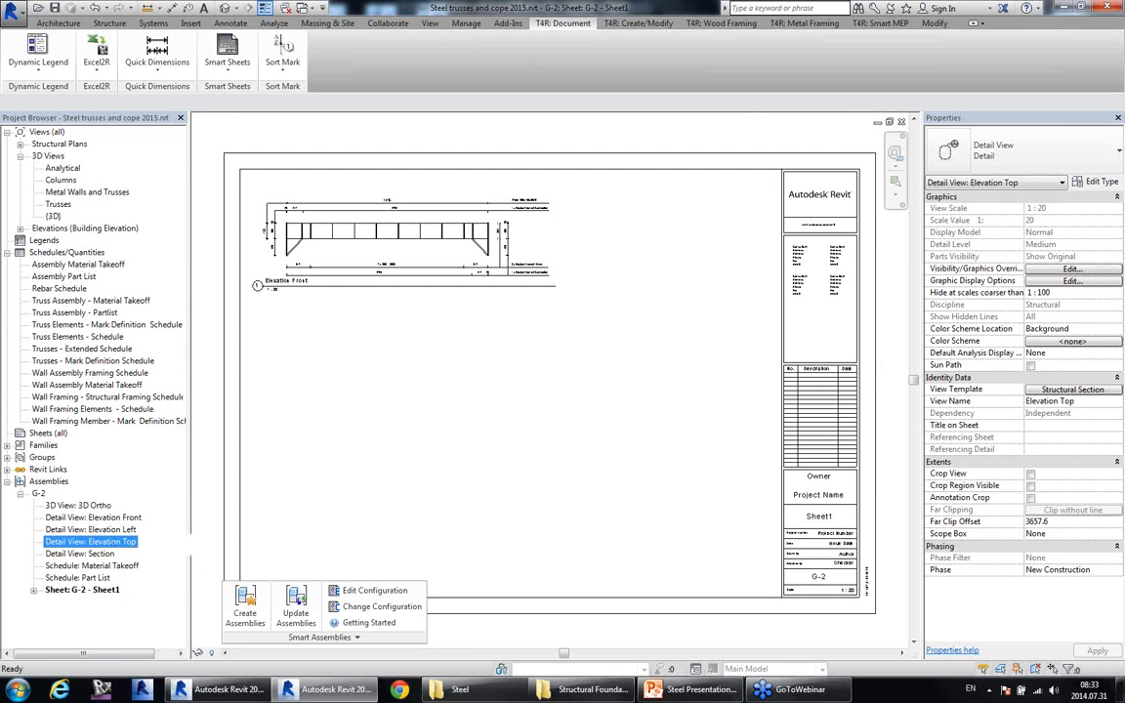
left_click(409, 359)
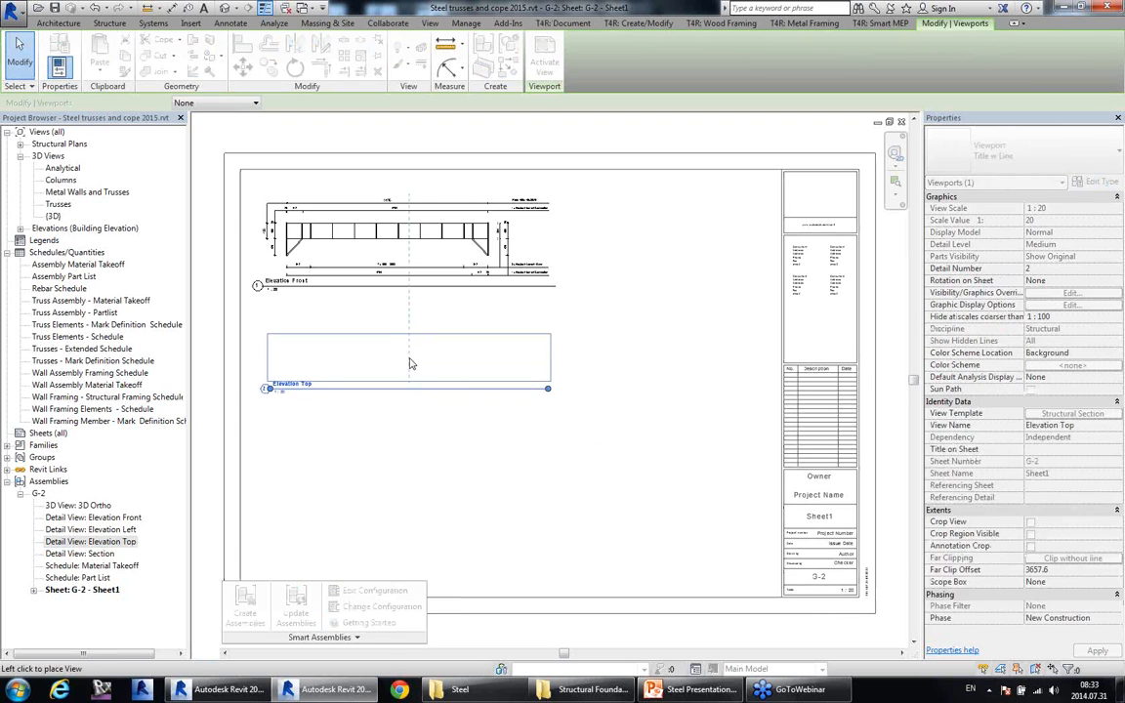
left_click(137, 530)
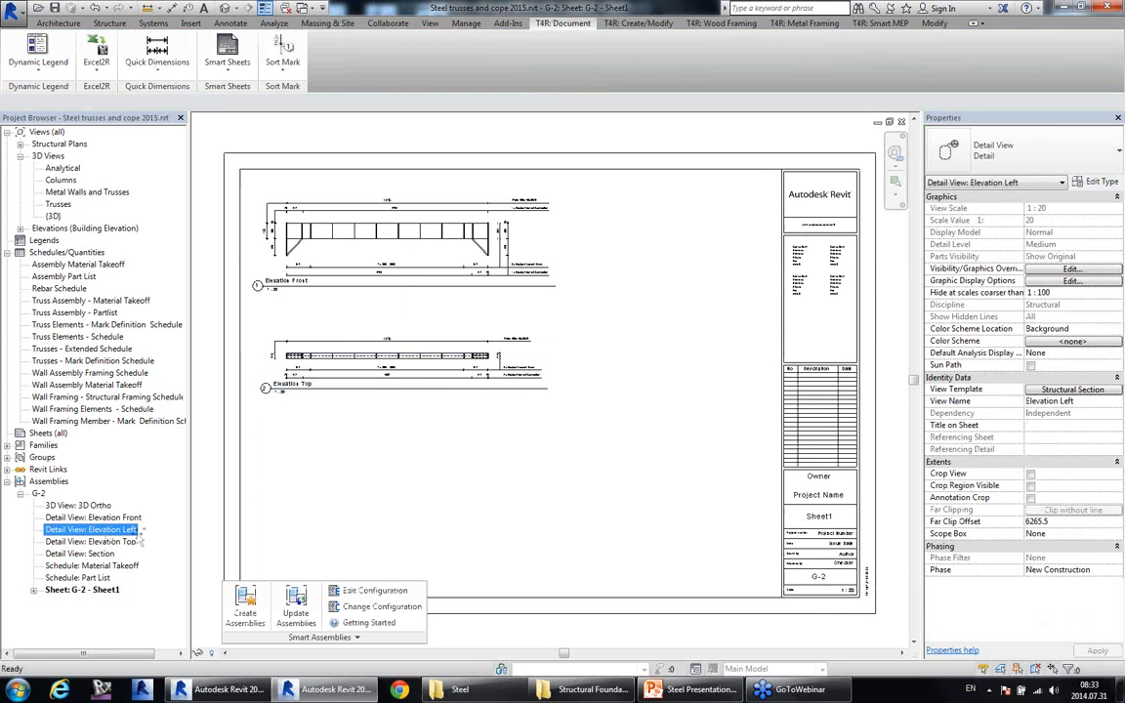
left_click_drag(91, 529, 671, 243)
left_click(666, 243)
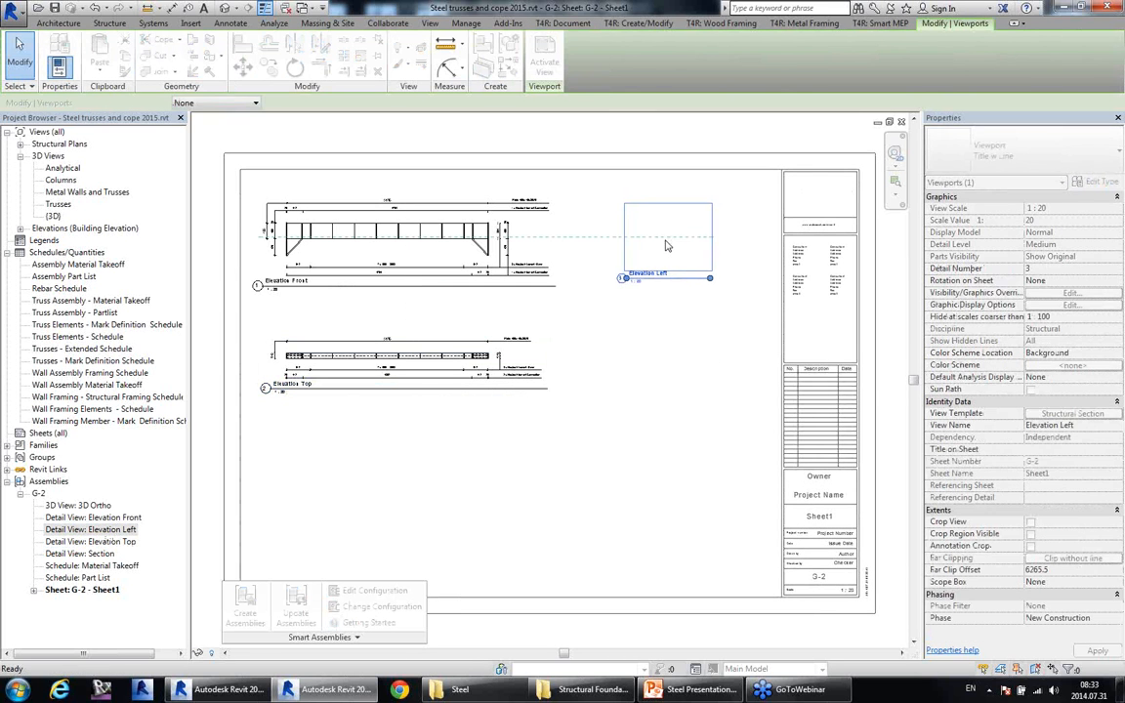
Place the Material Takeoff schedule in the sheet's lower-left area and the Part List schedule beside it, aligned along their upper edges.
left_click(97, 567)
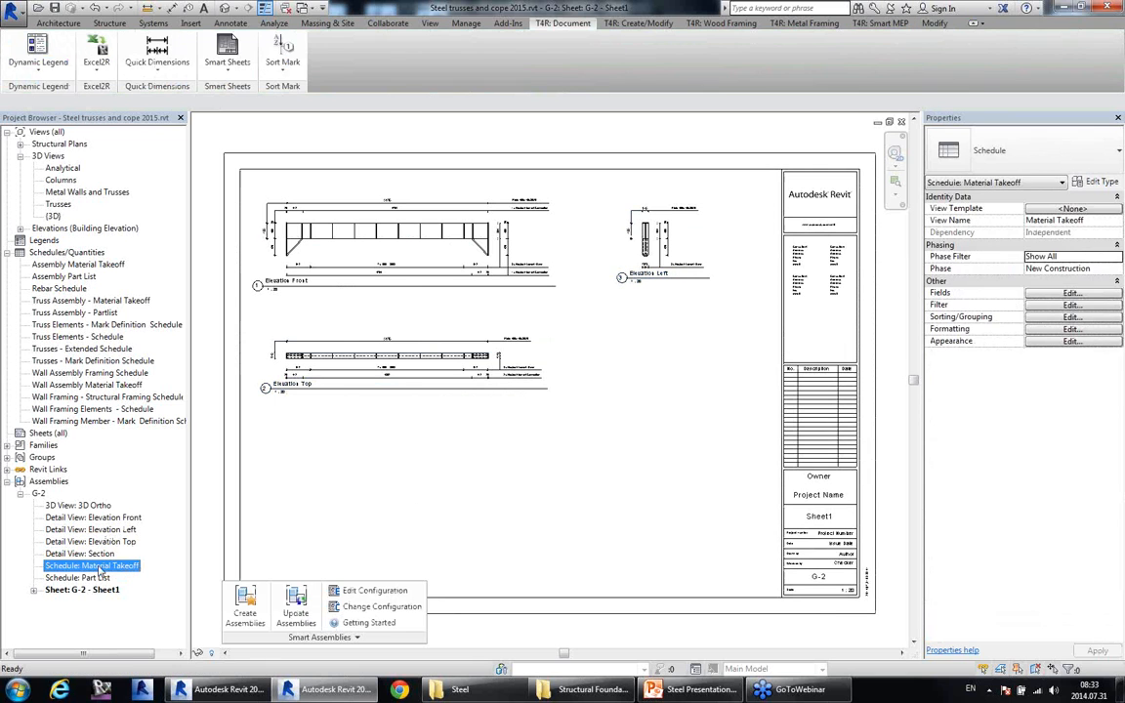
left_click_drag(393, 531, 283, 491)
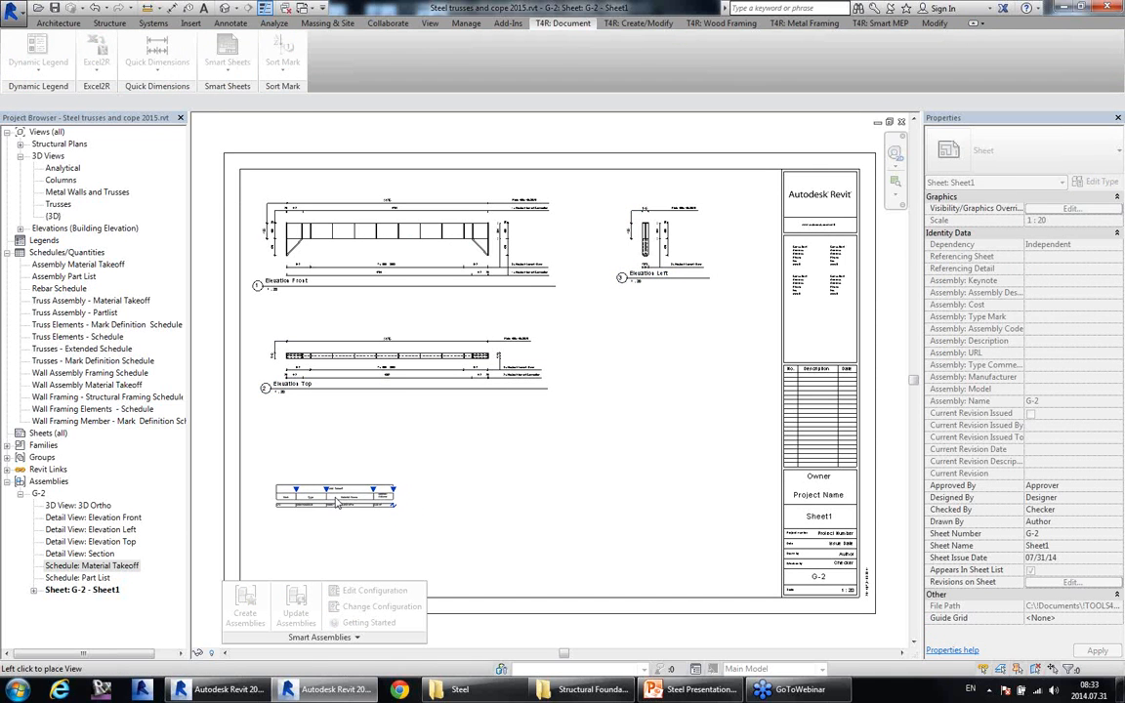
left_click(277, 486)
left_click(77, 577)
left_click_drag(77, 577, 518, 532)
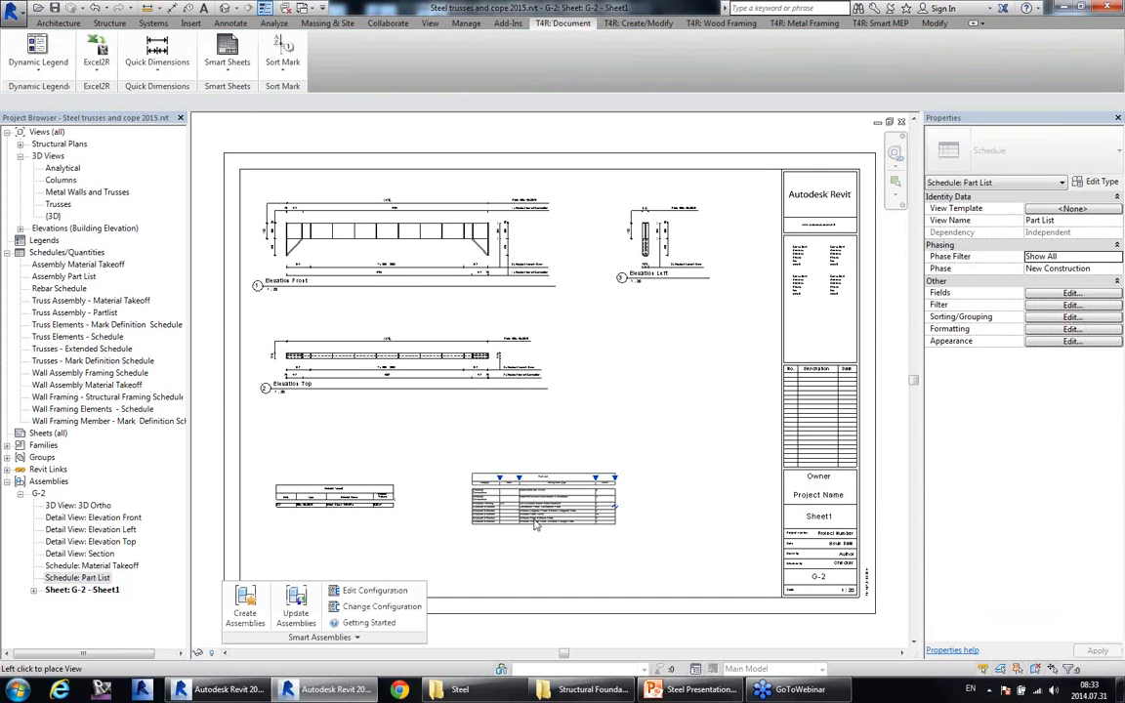
left_click(507, 517)
left_click(506, 510)
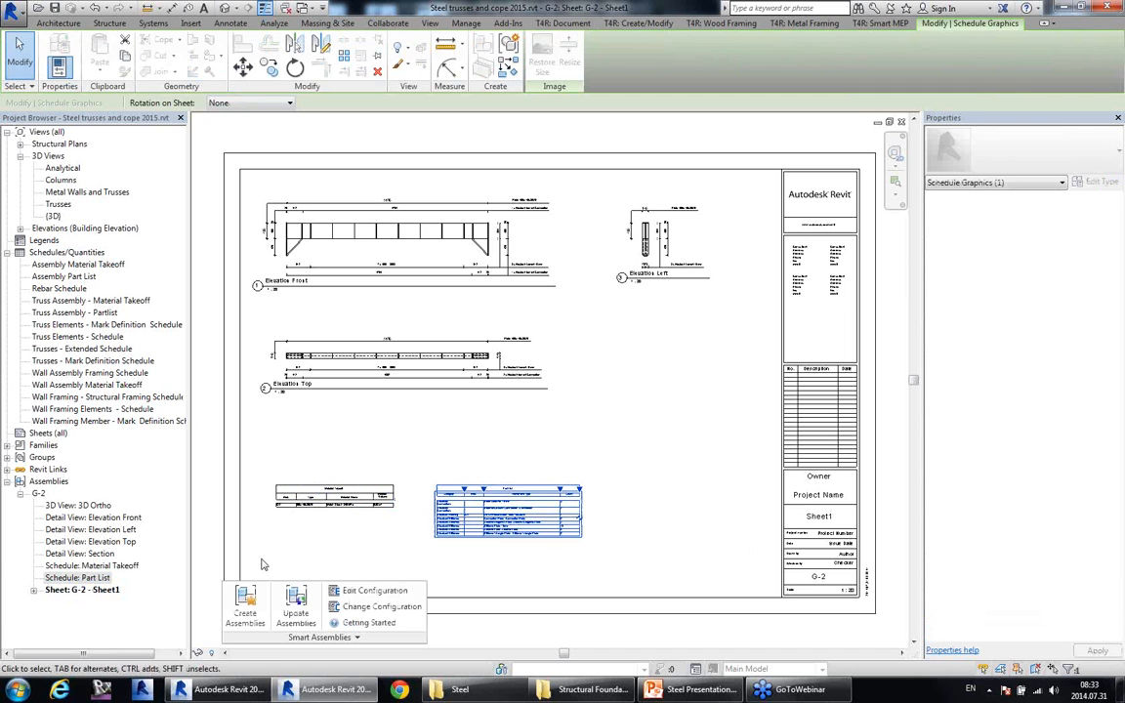
Place the G-2 assembly's 3D Ortho view on the sheet below Elevation Left.
left_click(78, 505)
left_click_drag(78, 504, 671, 403)
left_click(670, 365)
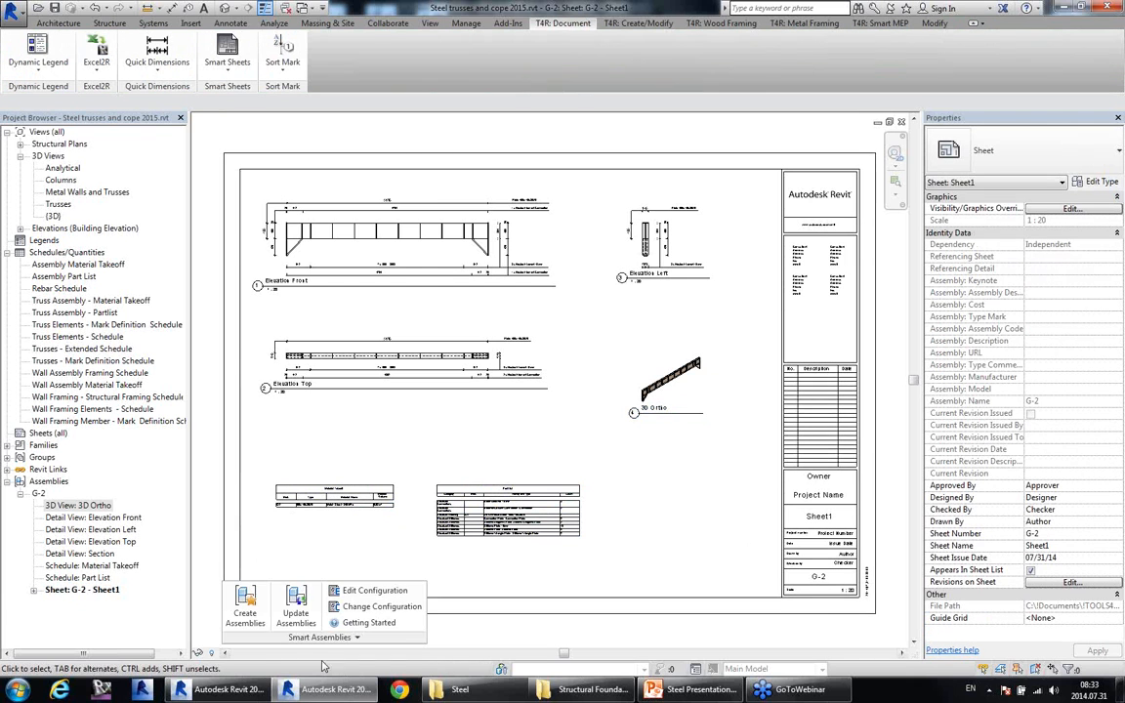
In the Example Shop drawing configuration, set Sheet1's sheet template to G-2 - Sheet1, then save and close the configuration.
left_click_drag(329, 639, 330, 195)
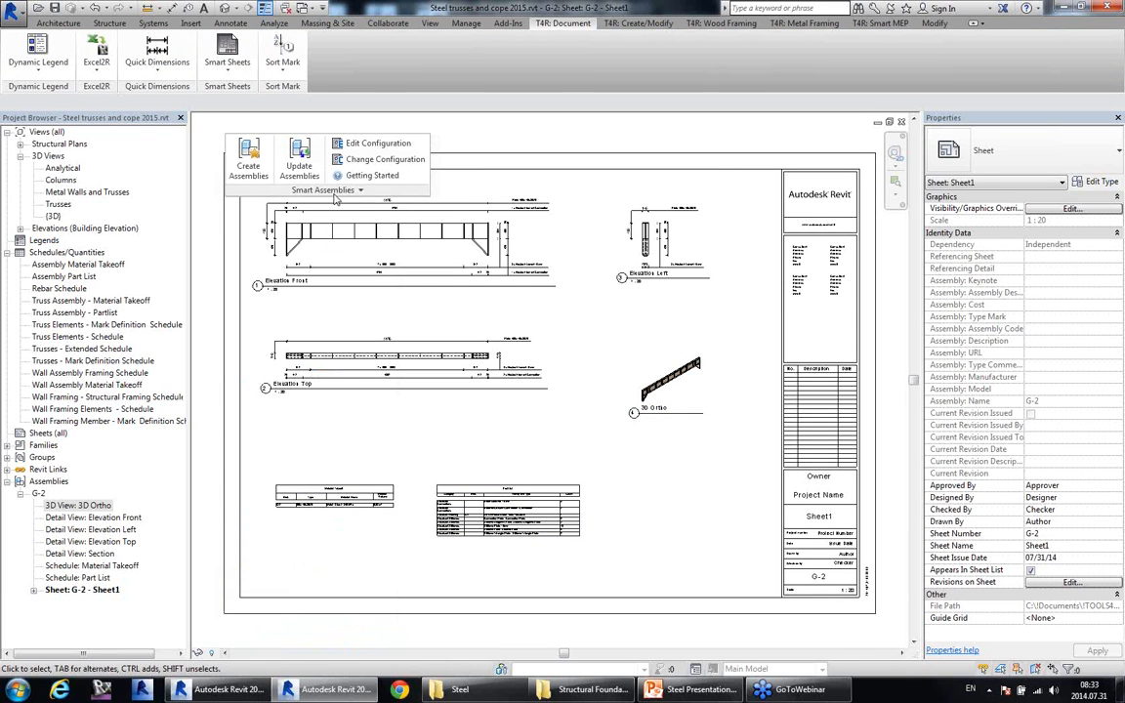
left_click(330, 194)
left_click(320, 222)
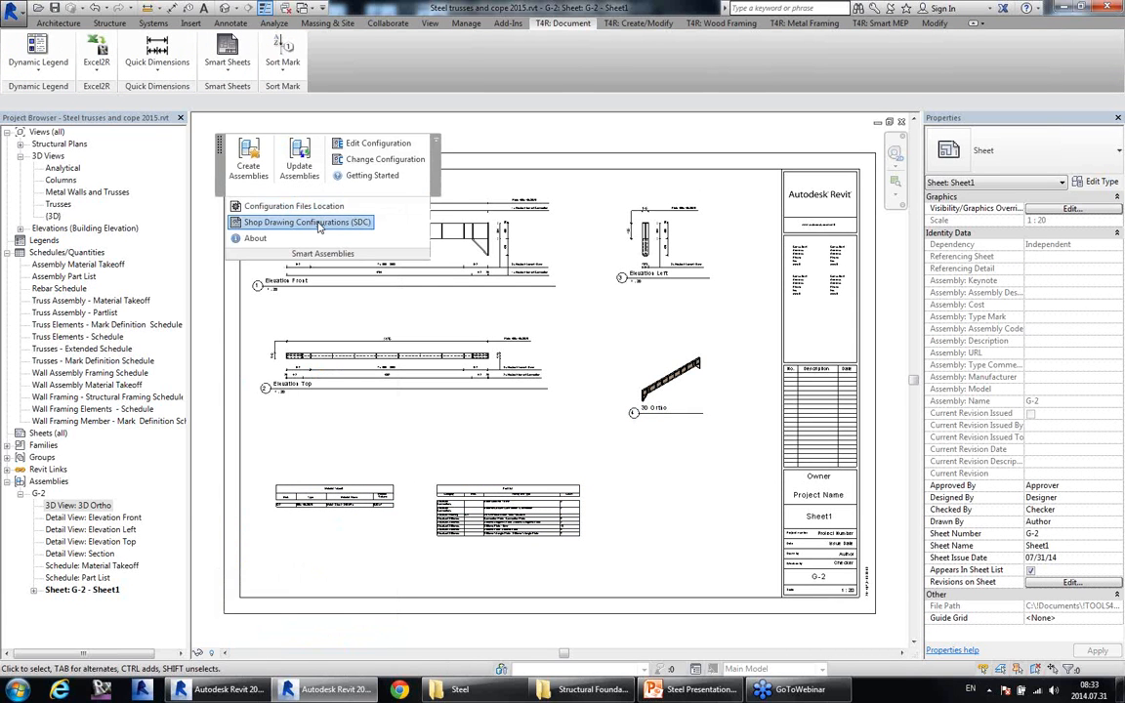
left_click(301, 251)
left_click(572, 317)
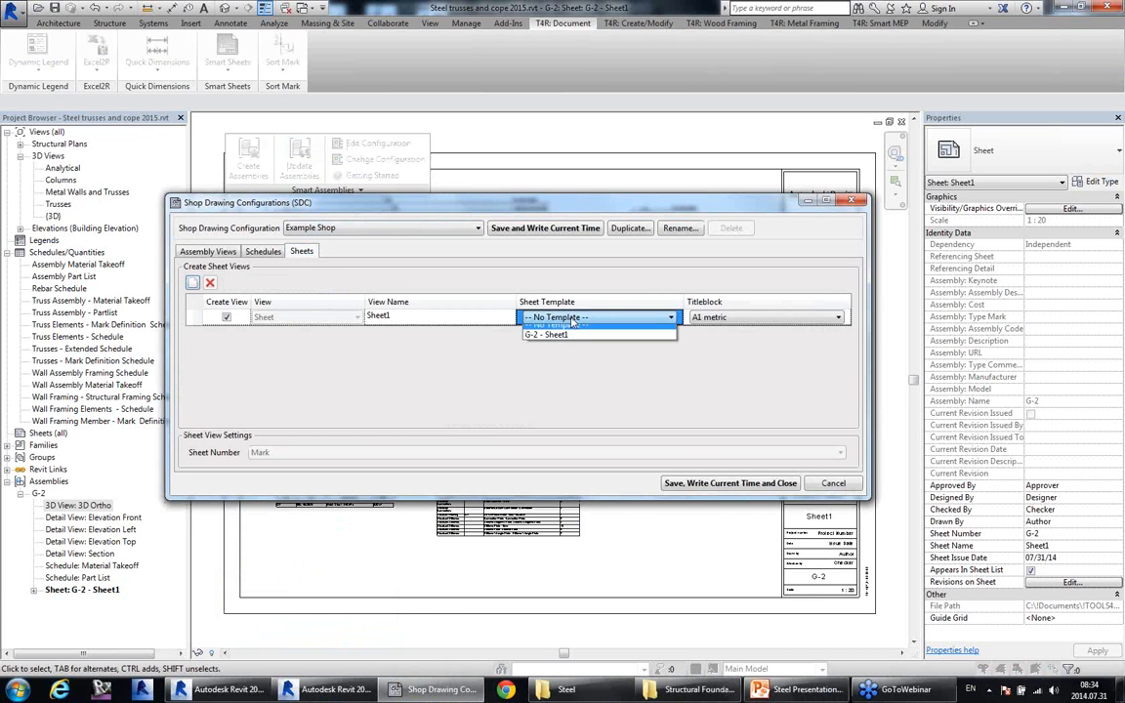
left_click(562, 332)
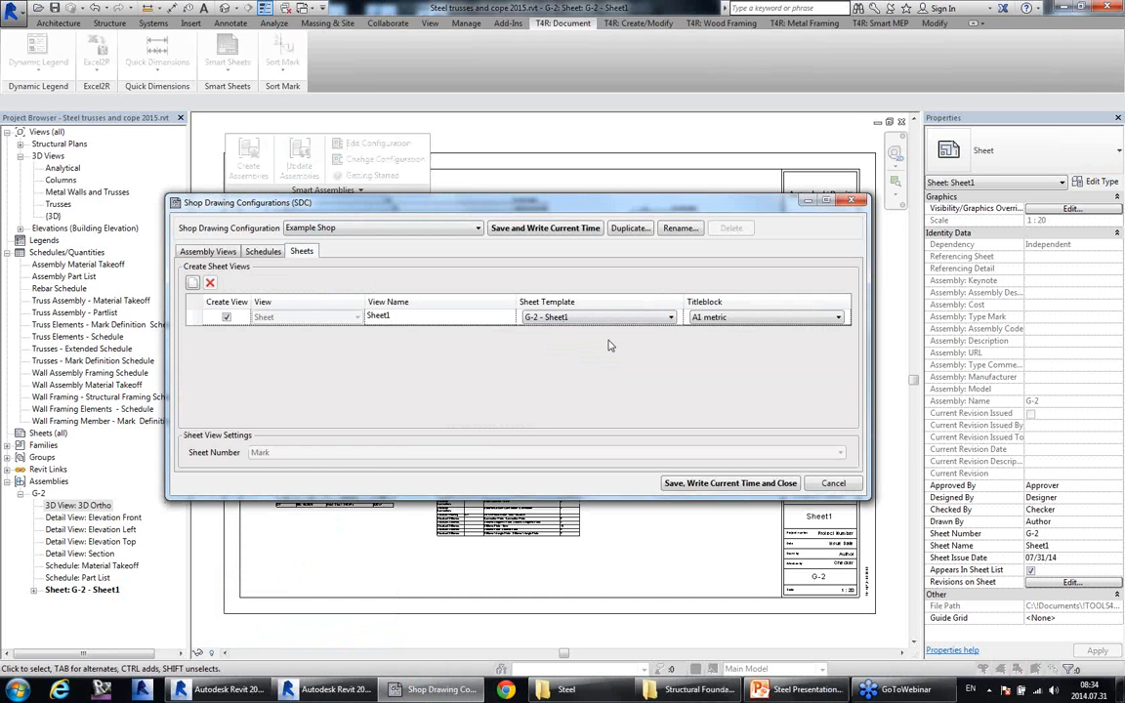
left_click(730, 484)
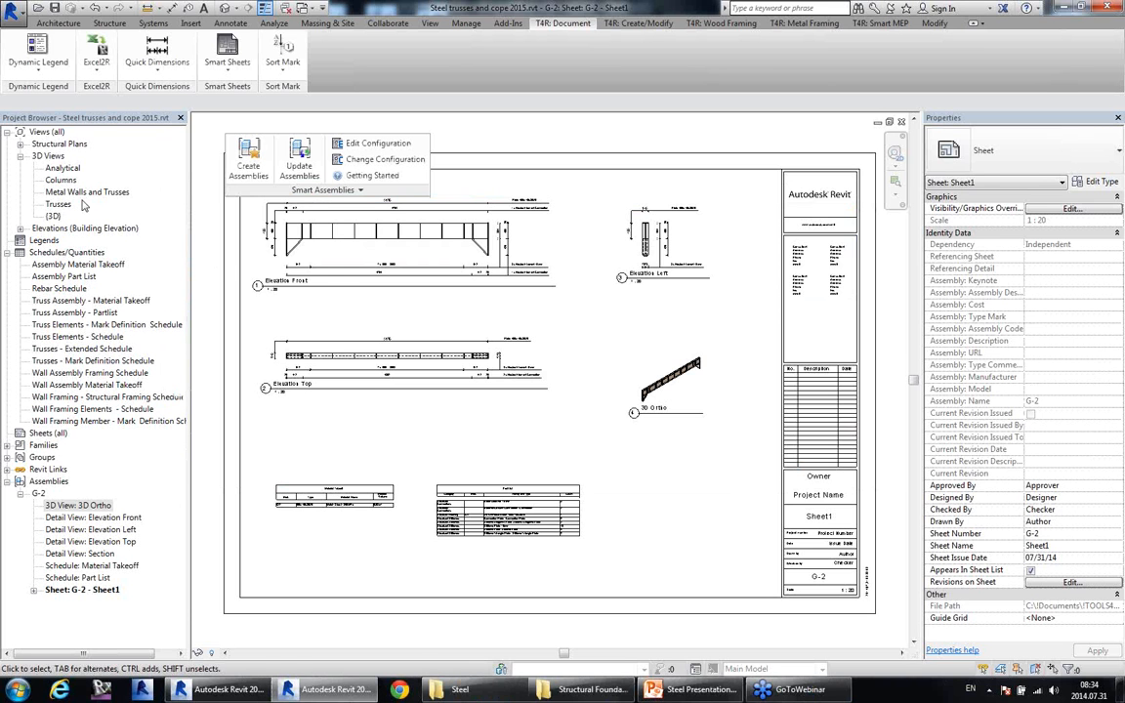
In the {3D} view, create an assembly for the short 406x140x39UB beam at the frame's end using the Example Shop configuration.
double_click(54, 216)
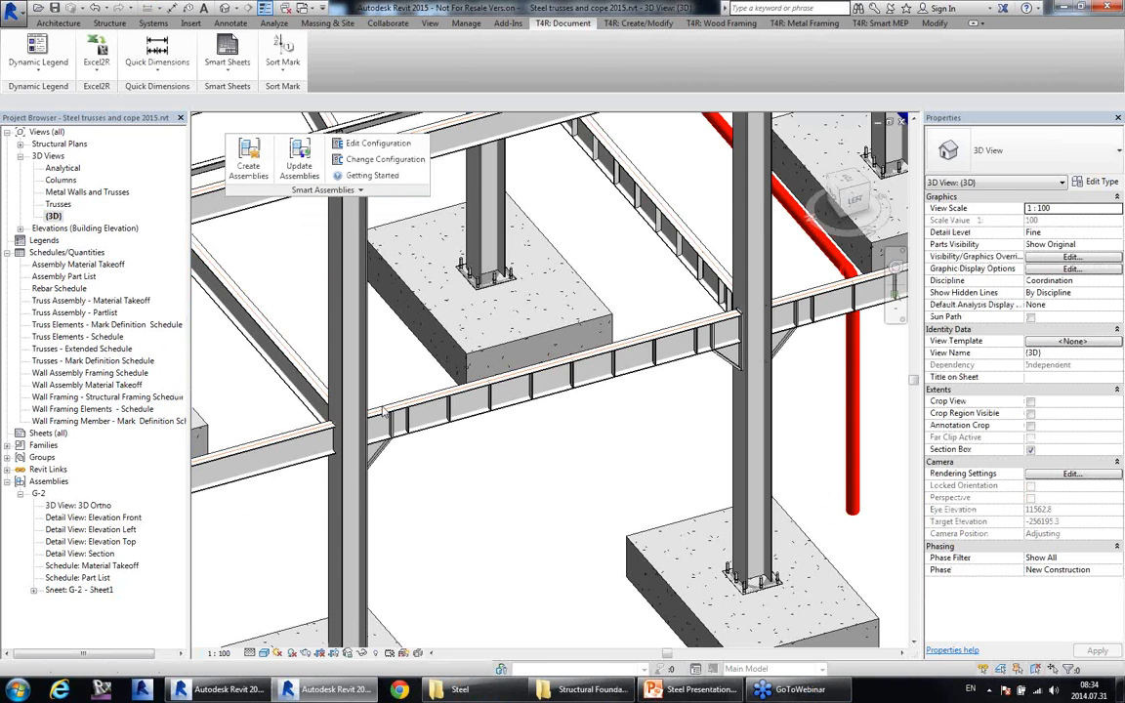
middle_click_drag(701, 397, 633, 340, "shift")
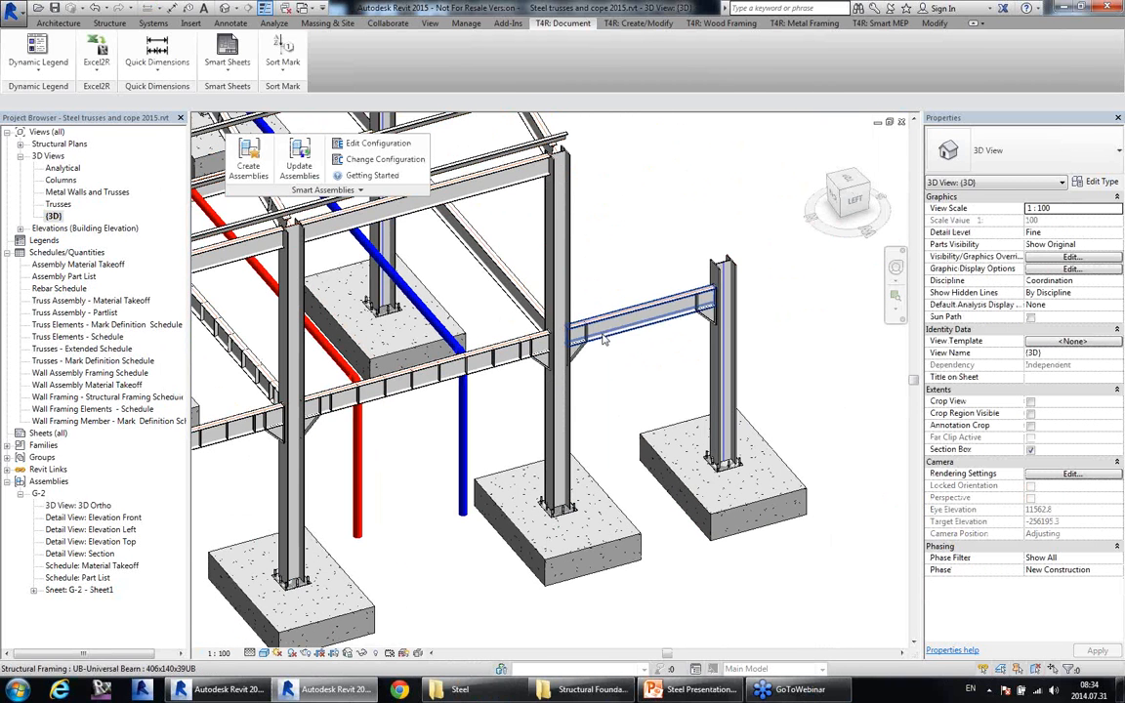
left_click(632, 340)
scroll(630, 322, "up", 3)
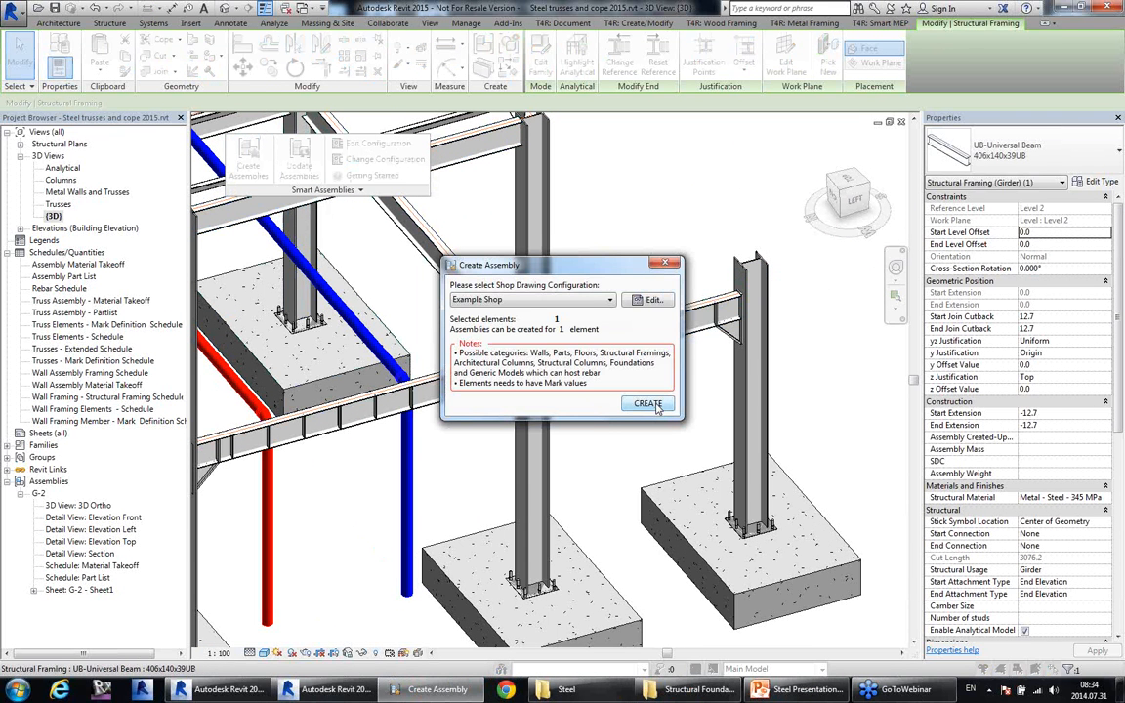
left_click(648, 404)
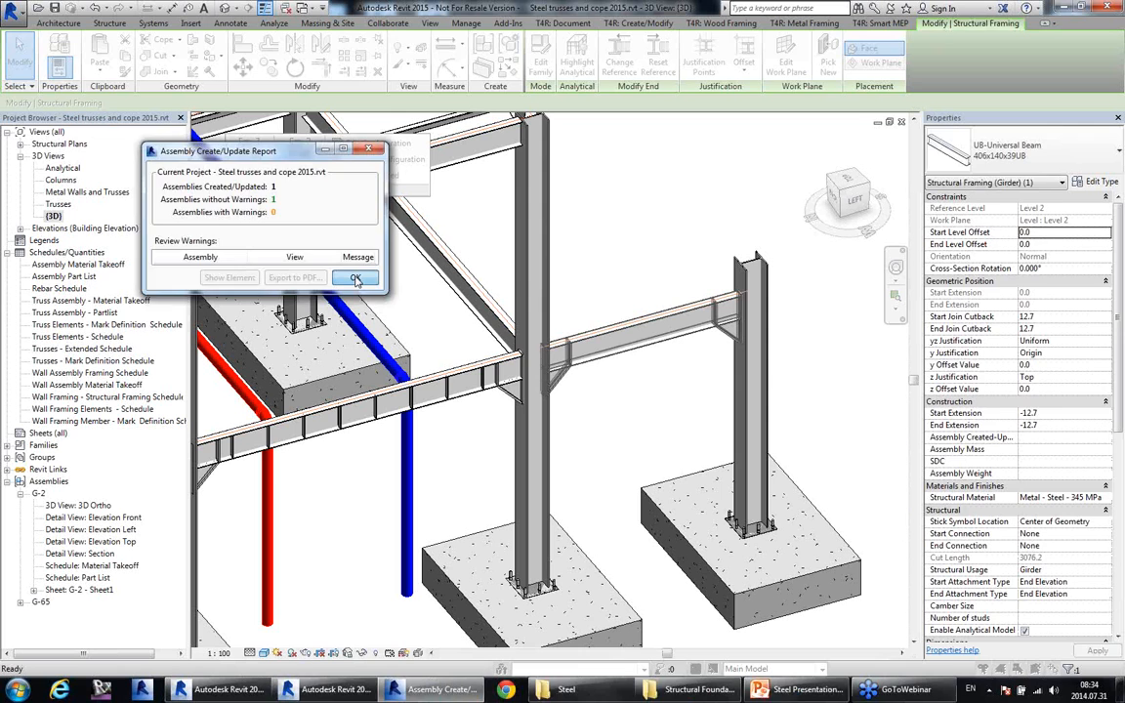
left_click(355, 277)
Open the sheet G-65 - Sheet1, examine its placed elevations, 3D view, Material Takeoff and Part List, and close it.
double_click(41, 603)
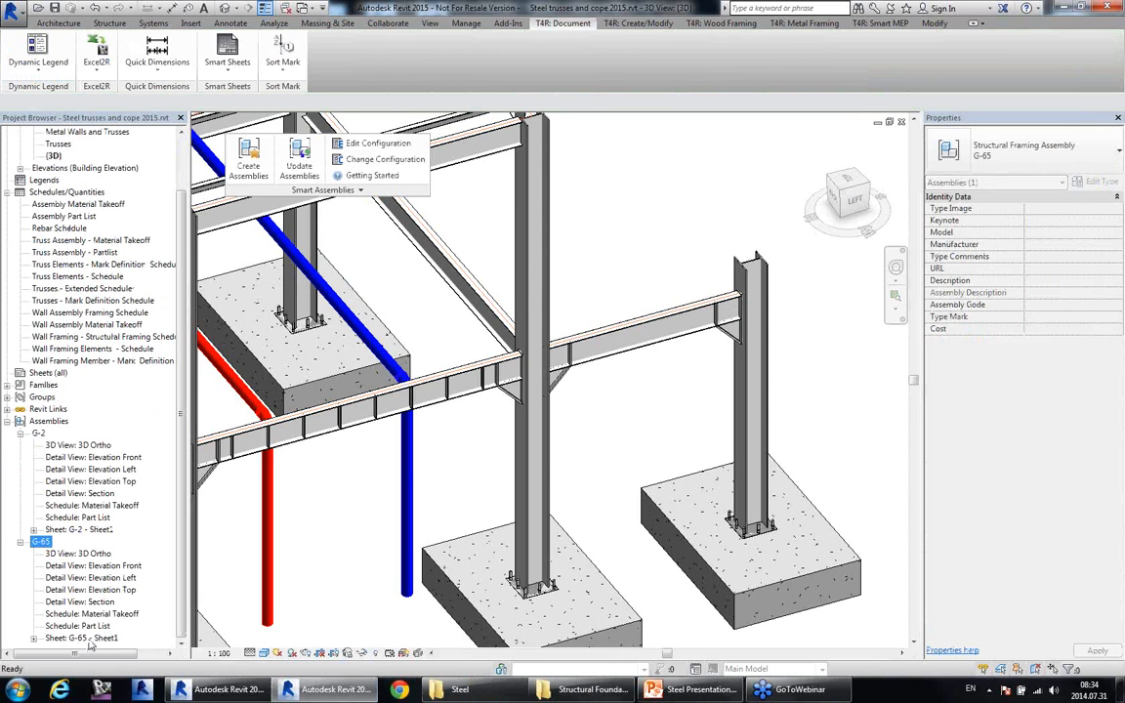
double_click(89, 639)
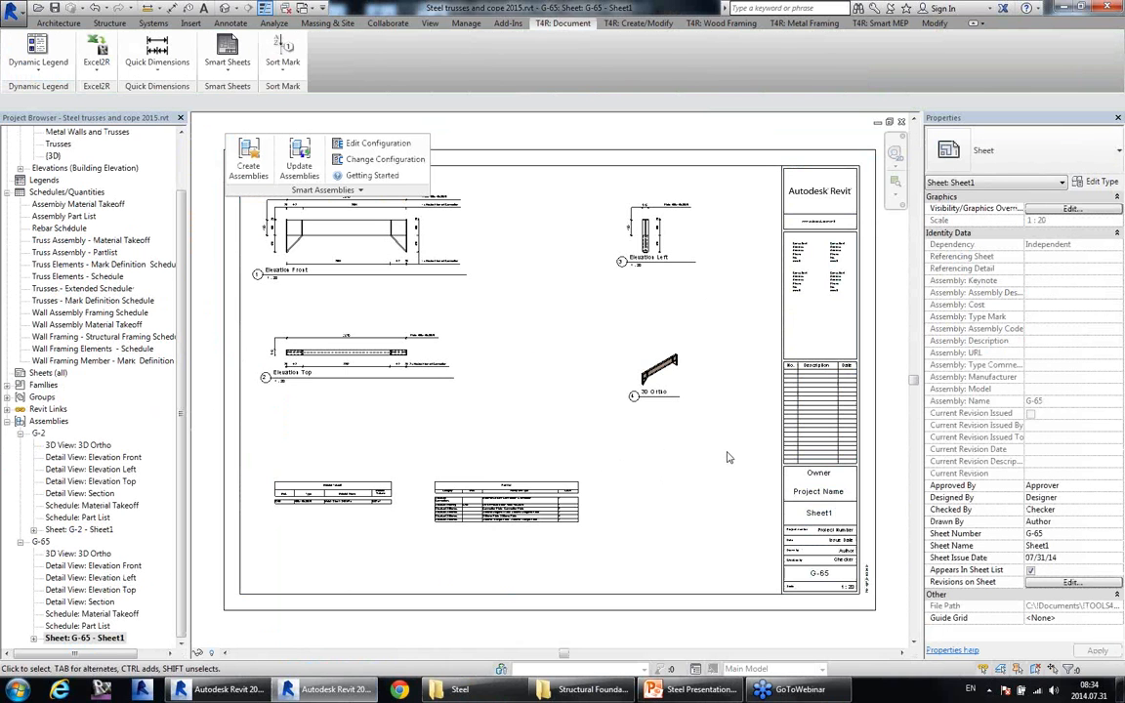
scroll(384, 199, "up", 2)
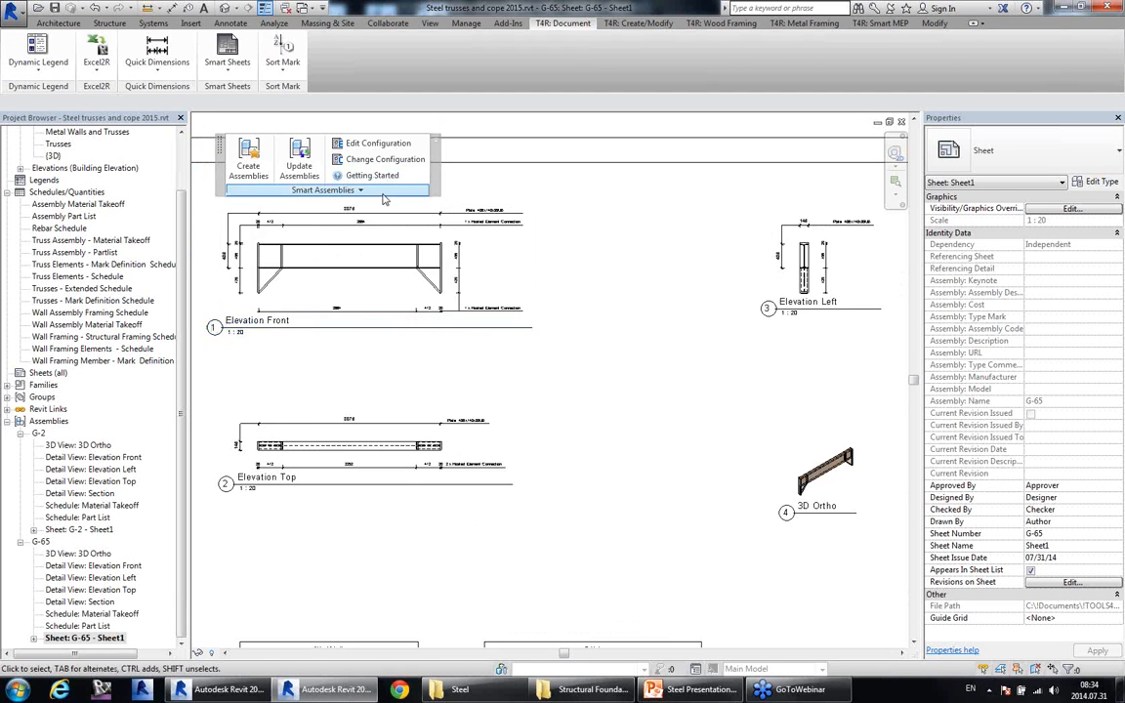
scroll(555, 451, "down", 3)
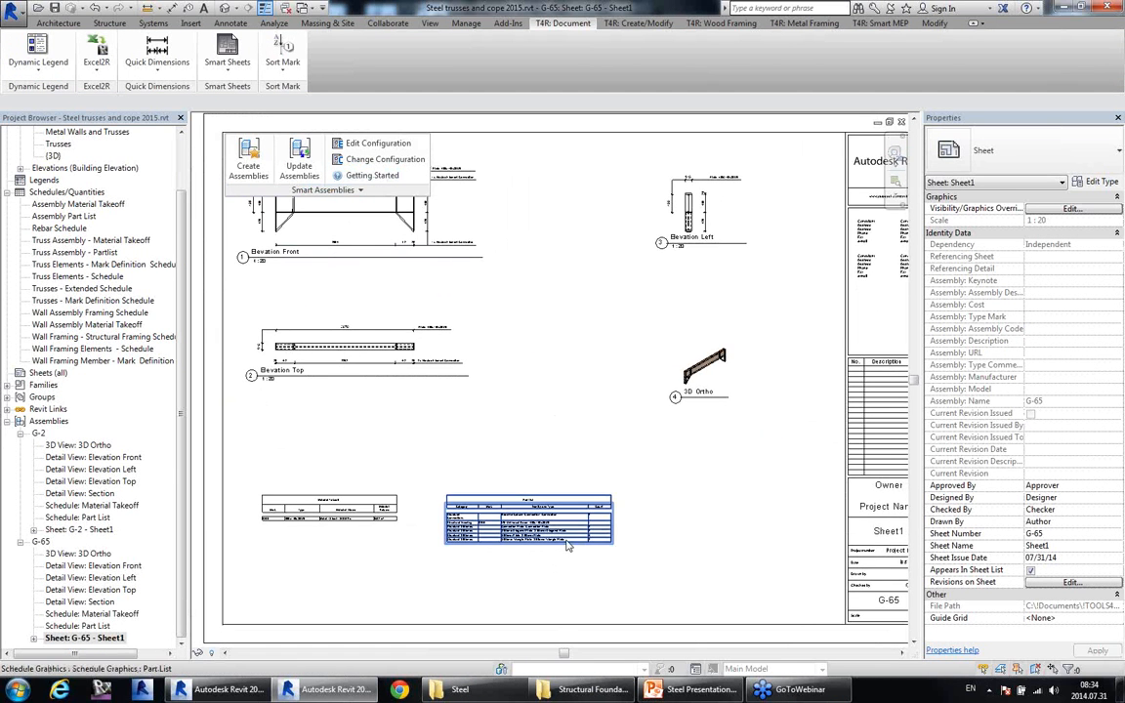
scroll(551, 558, "up", 4)
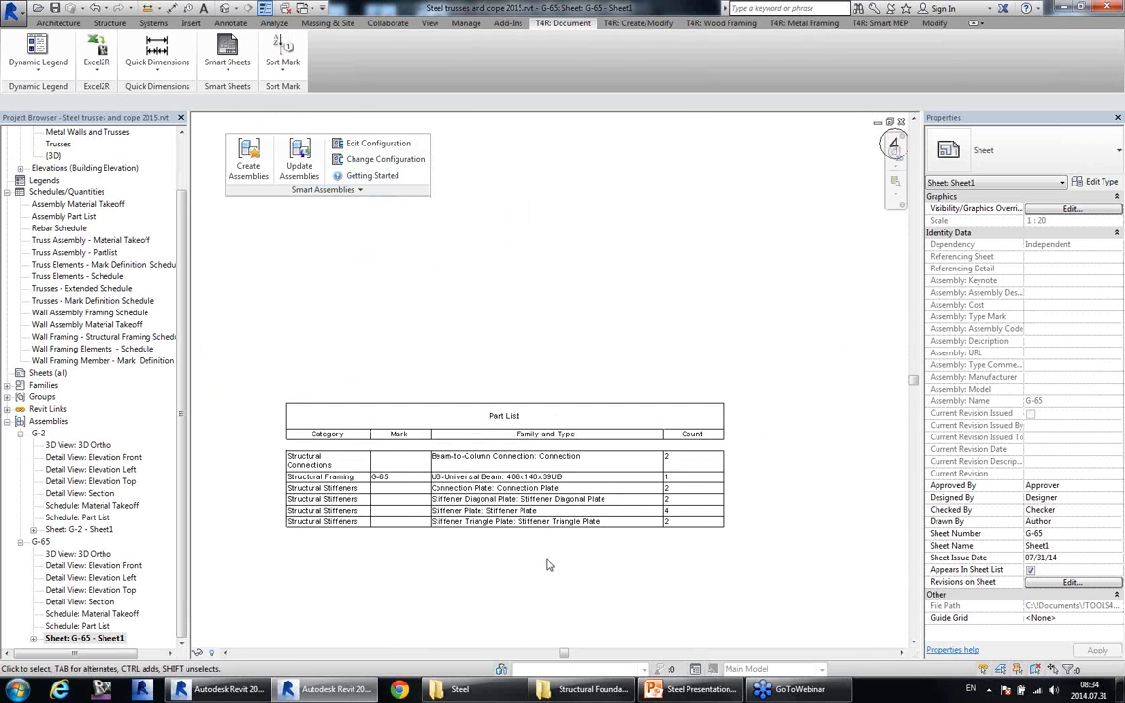
middle_click_drag(513, 573, 602, 544)
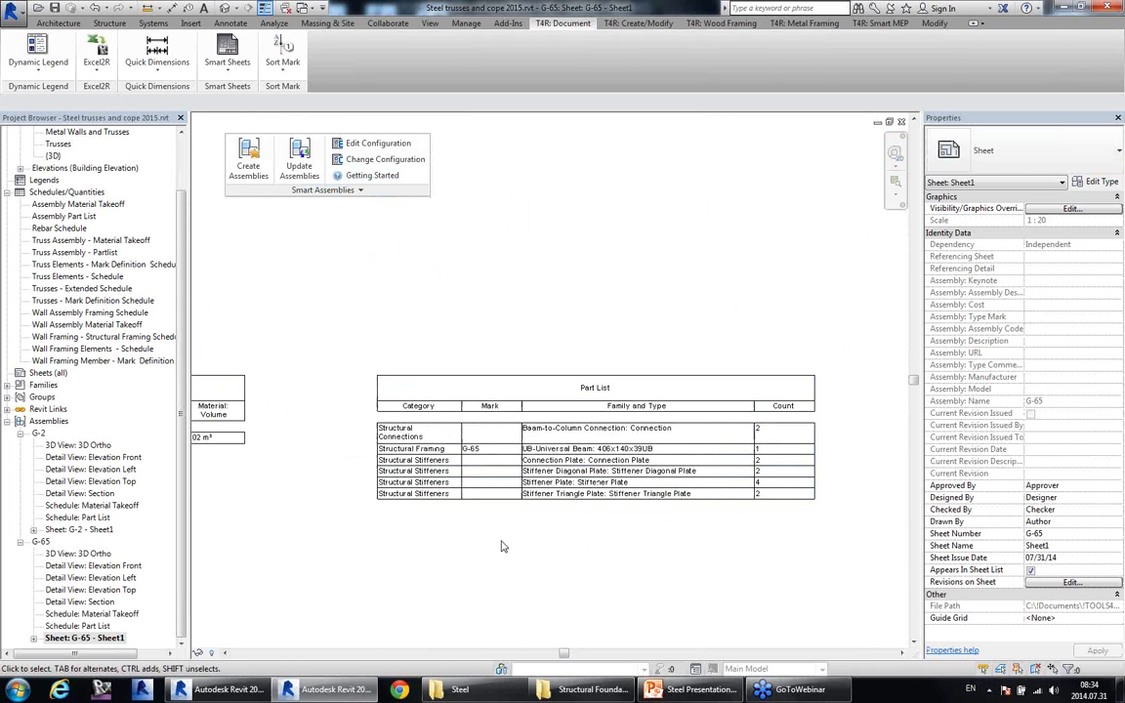
scroll(502, 545, "down", 3)
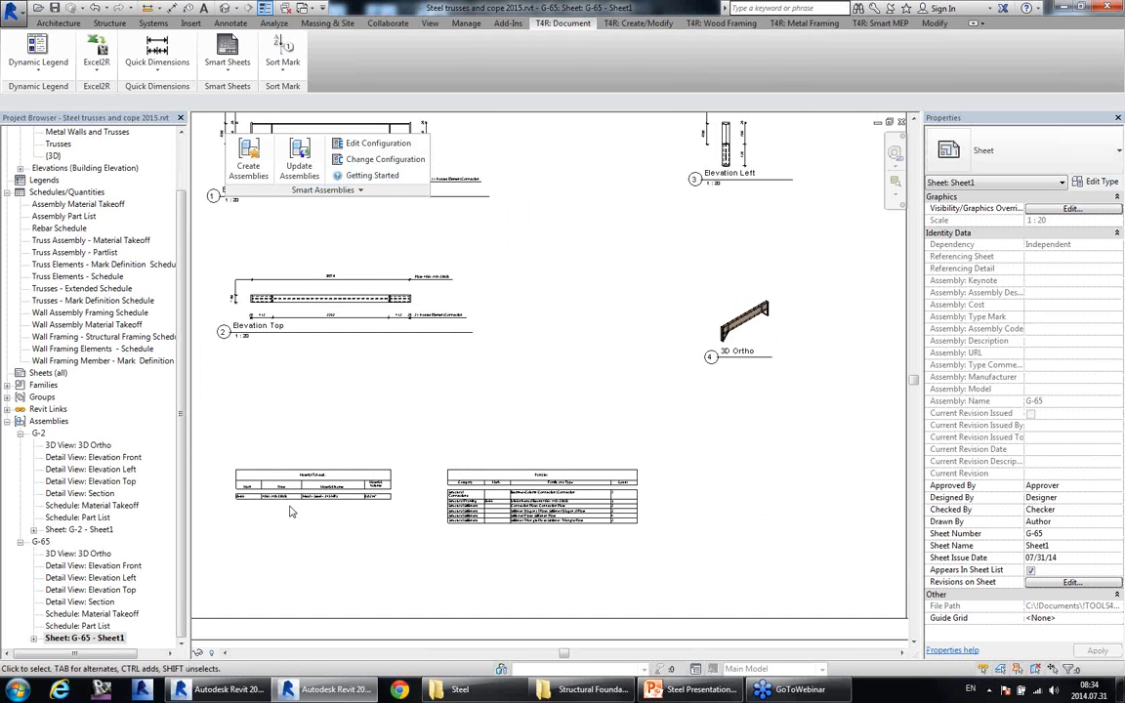
scroll(302, 521, "up", 3)
scroll(306, 528, "down", 4)
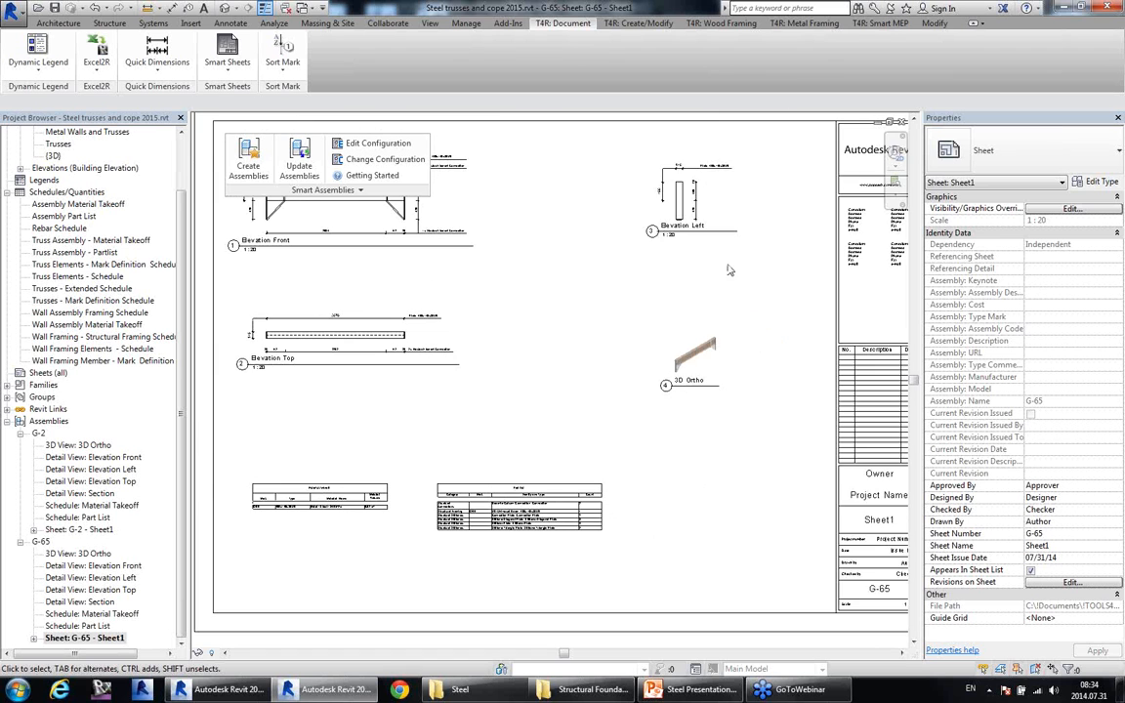
left_click(901, 121)
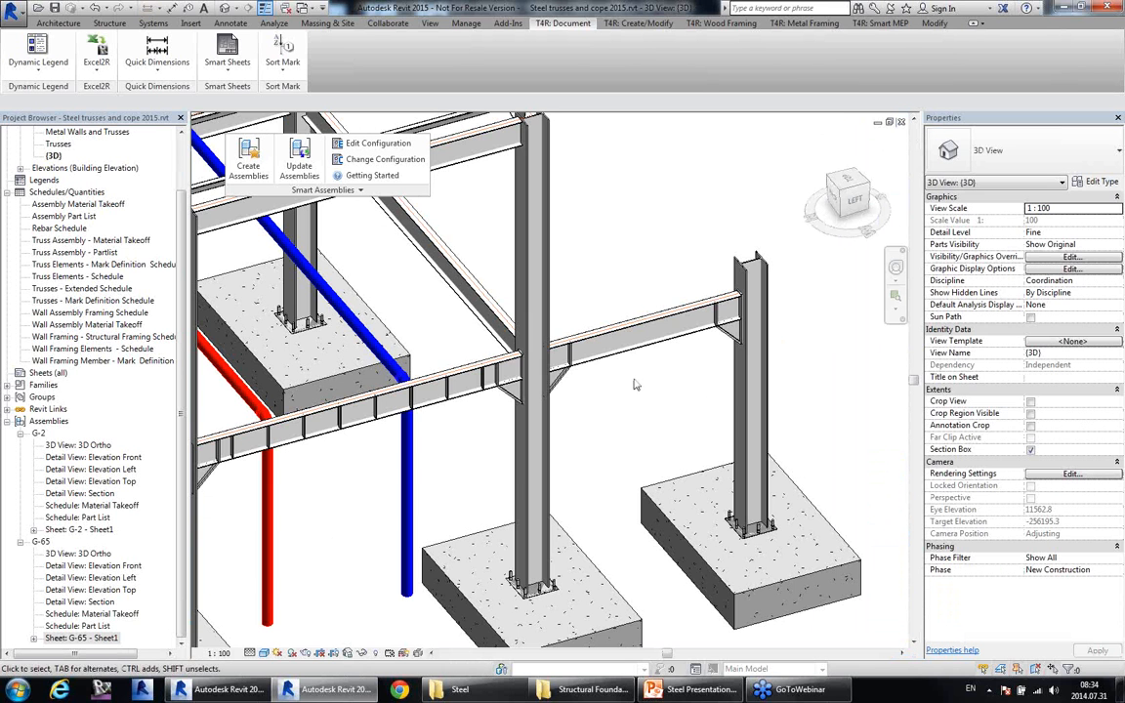
Select the G-2 beam assembly in the 3D model and review its creation date, mass, weight and shop drawing configuration properties.
left_click(463, 421)
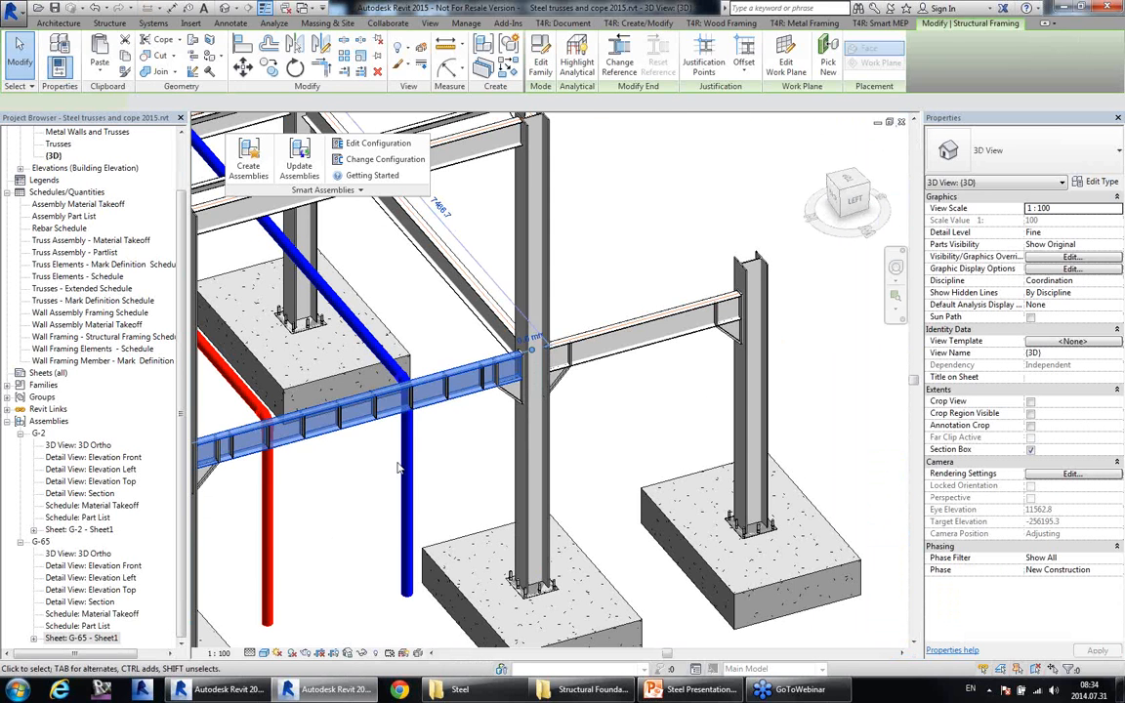
middle_click_drag(463, 422, 493, 420, "shift")
left_click(493, 421)
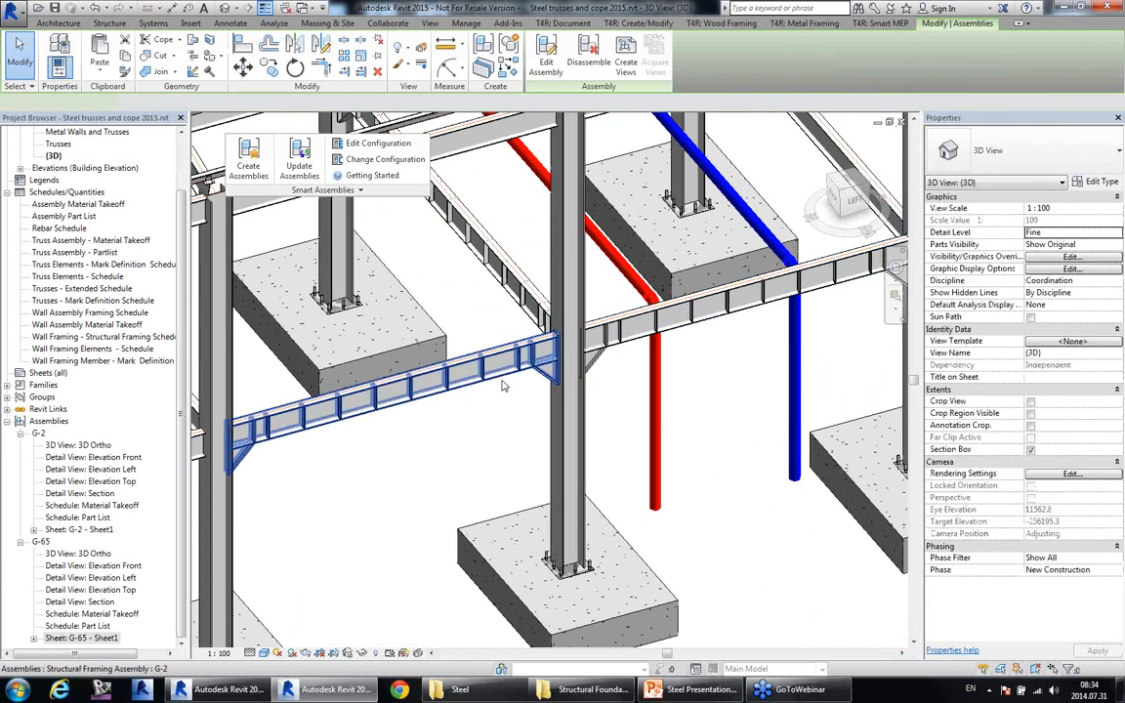
left_click(454, 363)
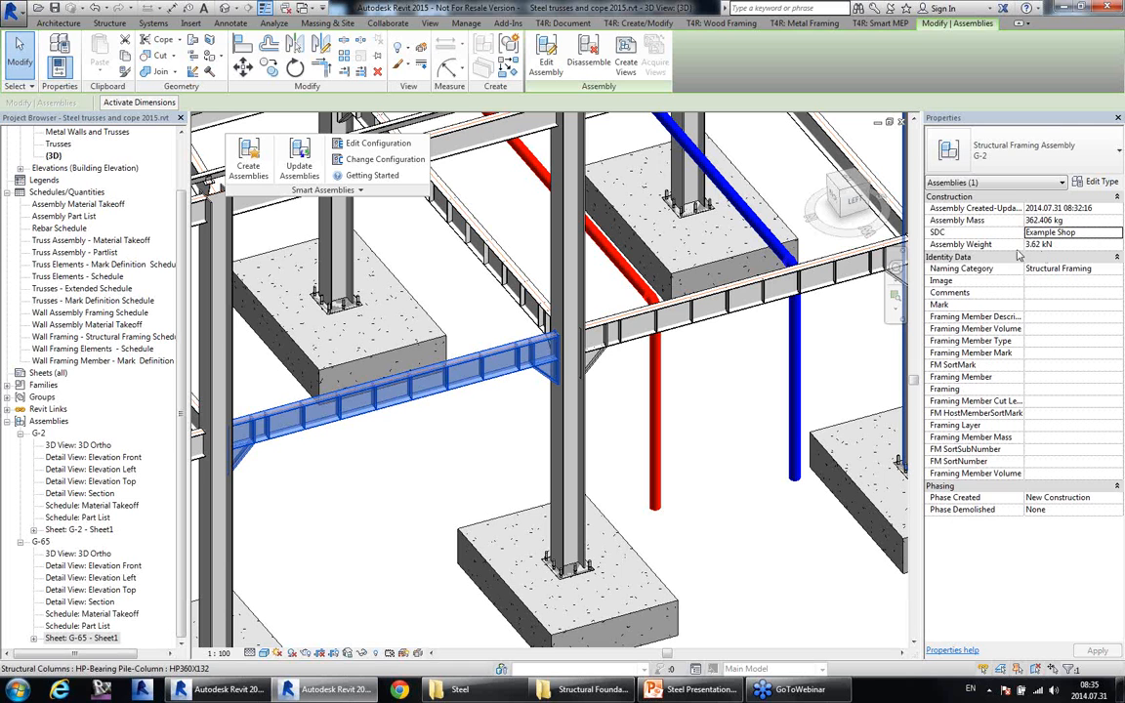
left_click(522, 465)
Create an assembly for the 3000 x 2000 x 600mm footing with mark F-3 using the Example Shop configuration.
scroll(522, 465, "down", 4)
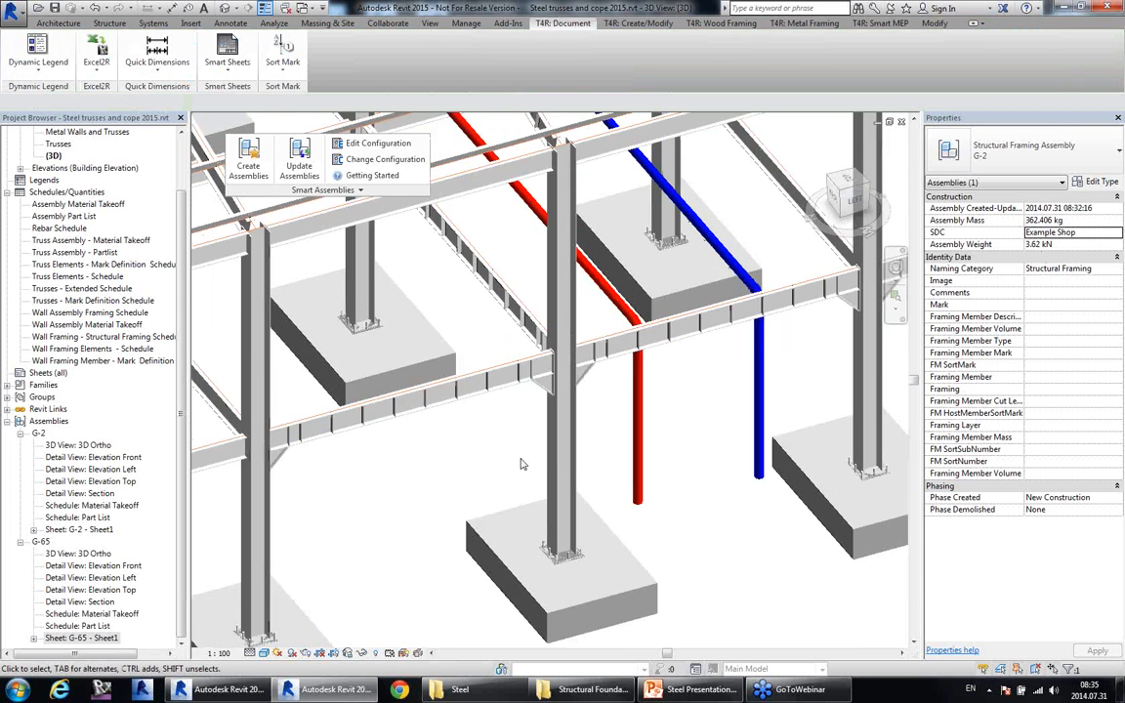
middle_click_drag(712, 523, 713, 509)
scroll(562, 547, "up", 3)
left_click(571, 552)
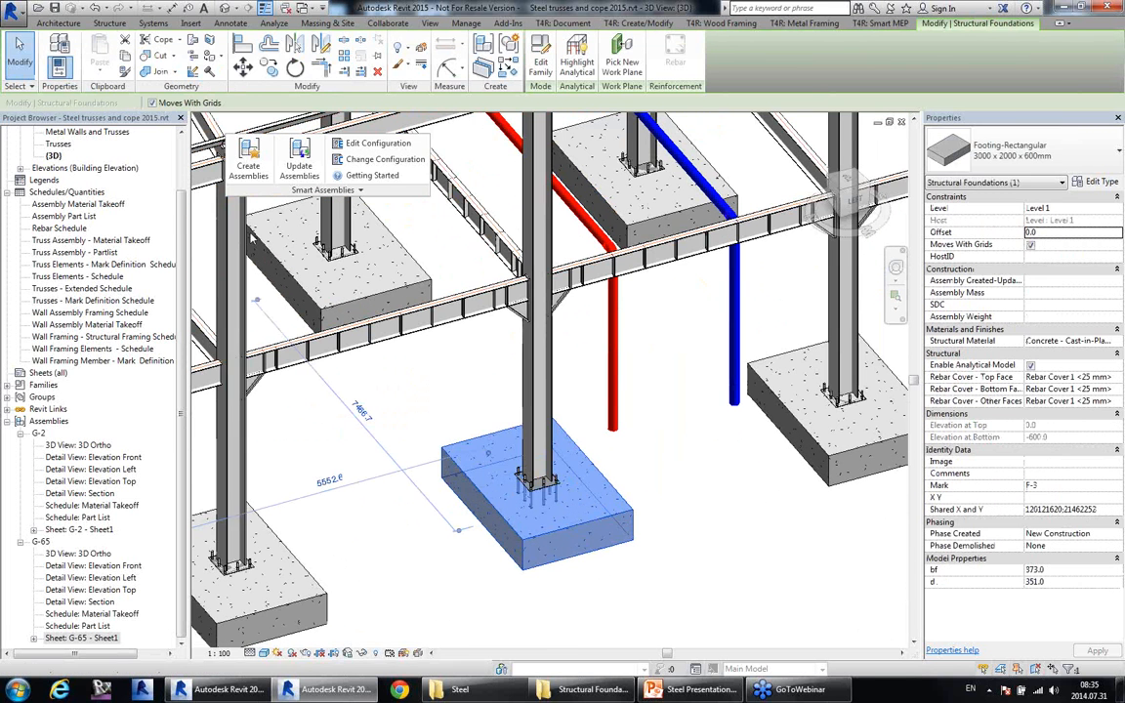
left_click(248, 162)
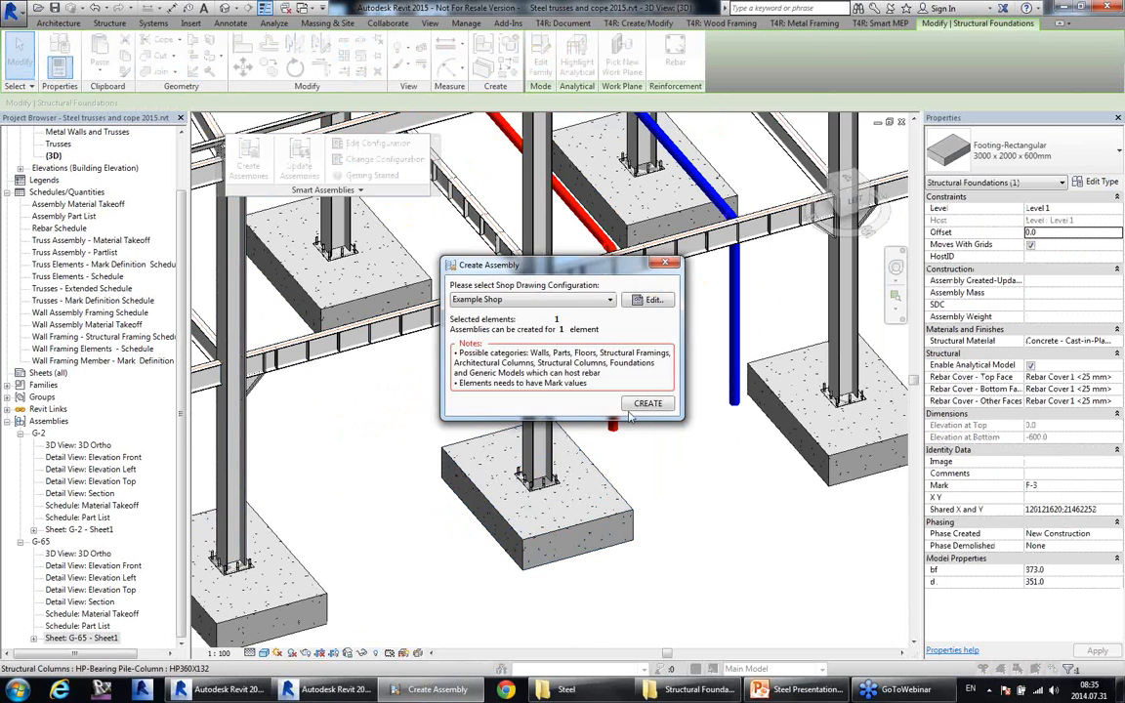
left_click(651, 401)
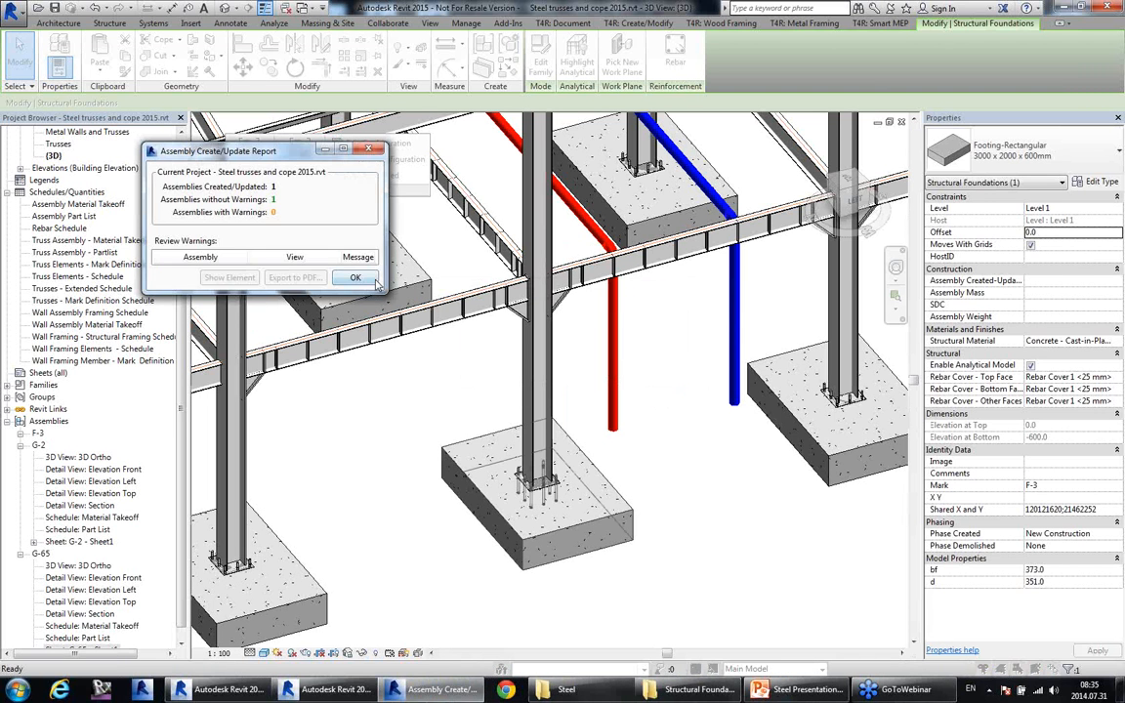
left_click(355, 277)
Review the F-3 footing assembly's Elevation Front, Elevation Top and 3D Ortho views, including the anchor bolt dimensions.
left_click(37, 433)
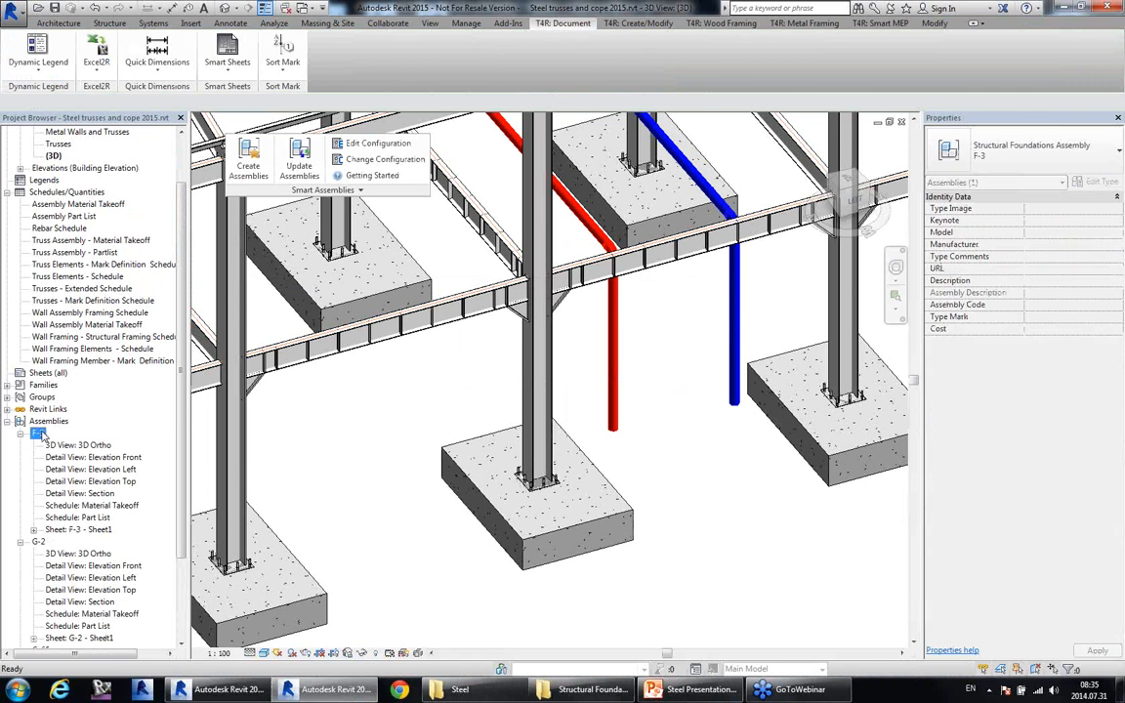
double_click(115, 459)
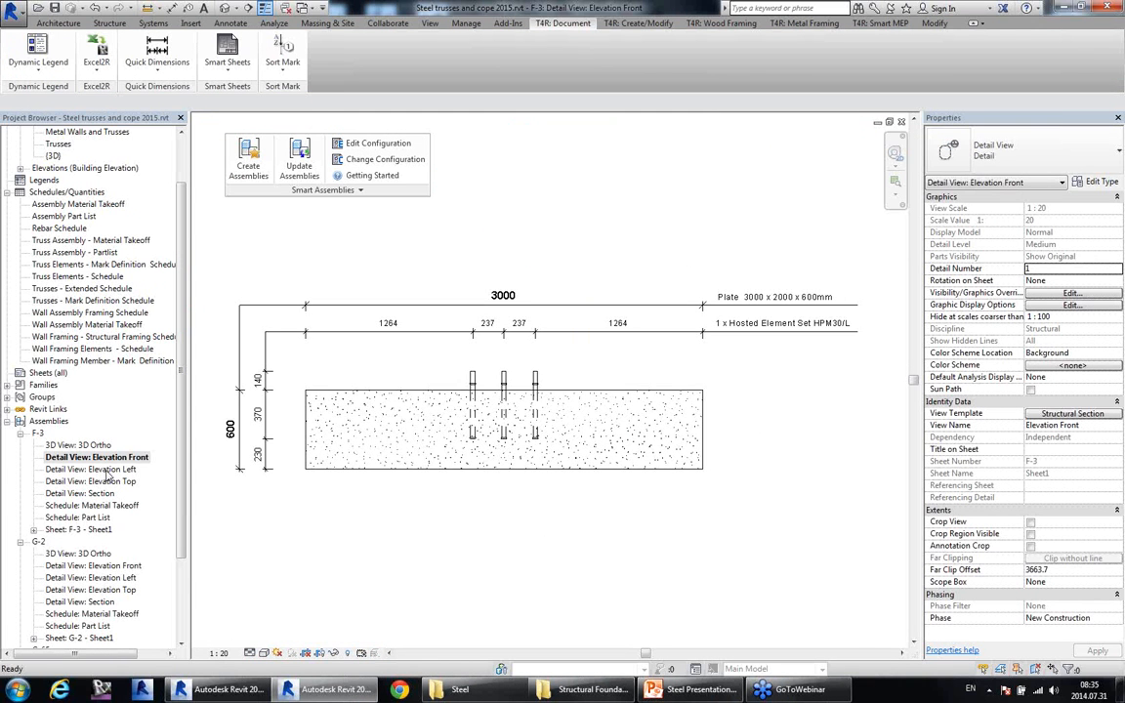
double_click(97, 481)
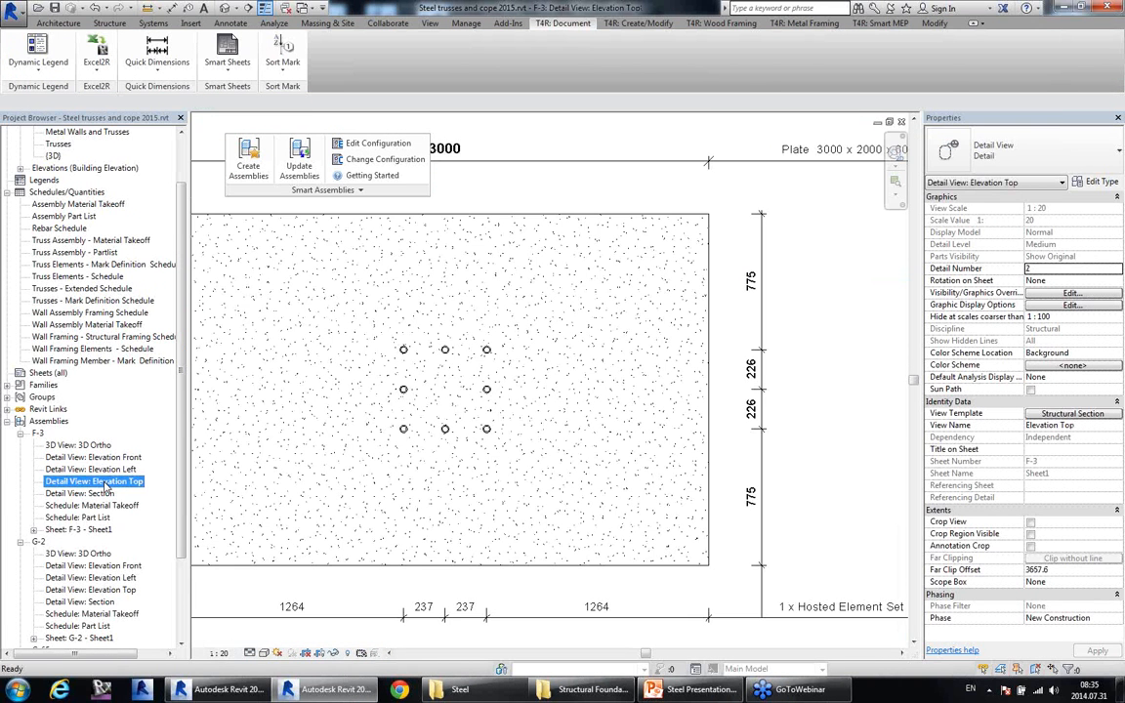
scroll(105, 486, "down", 2)
scroll(611, 257, "down", 3)
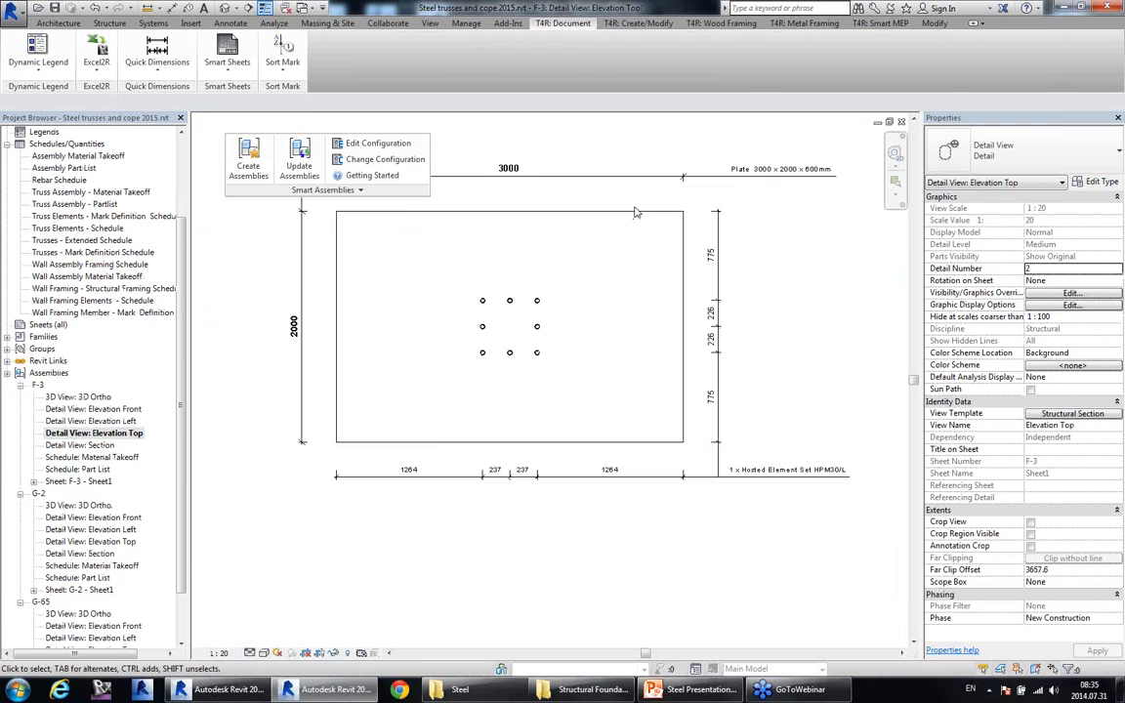
scroll(586, 239, "up", 3)
double_click(90, 397)
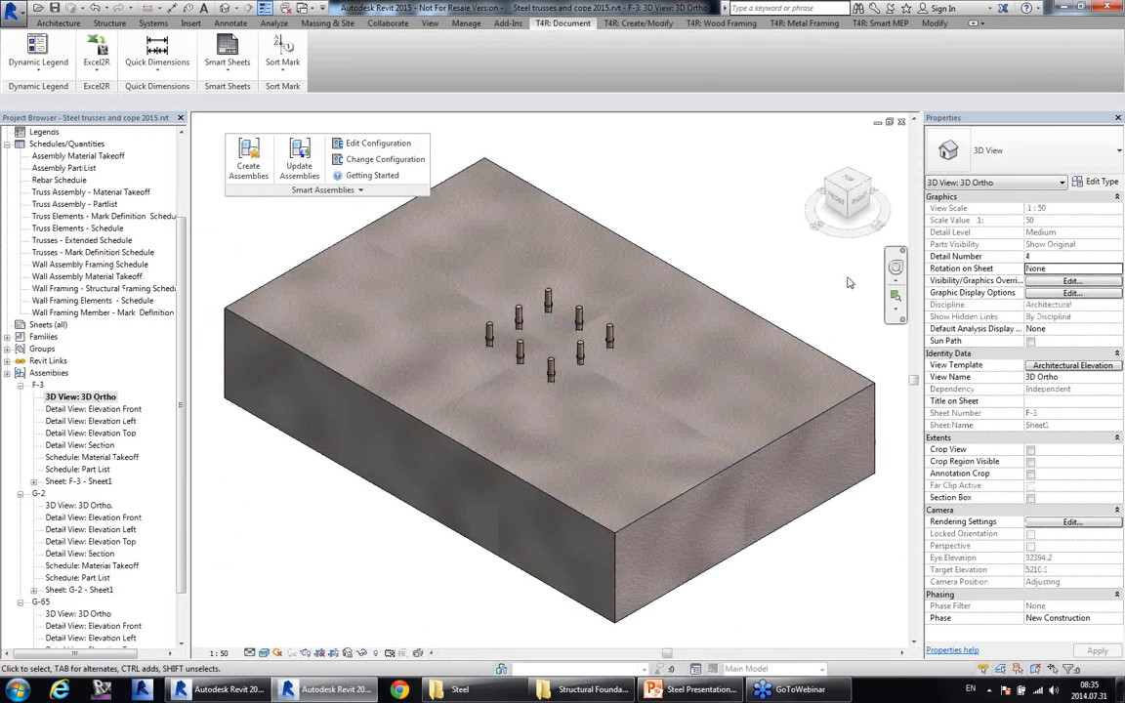
Close the F-3 views and create an assembly for the HP360X132 column with mark 1-C-9 using the Example Shop configuration.
left_click(903, 124)
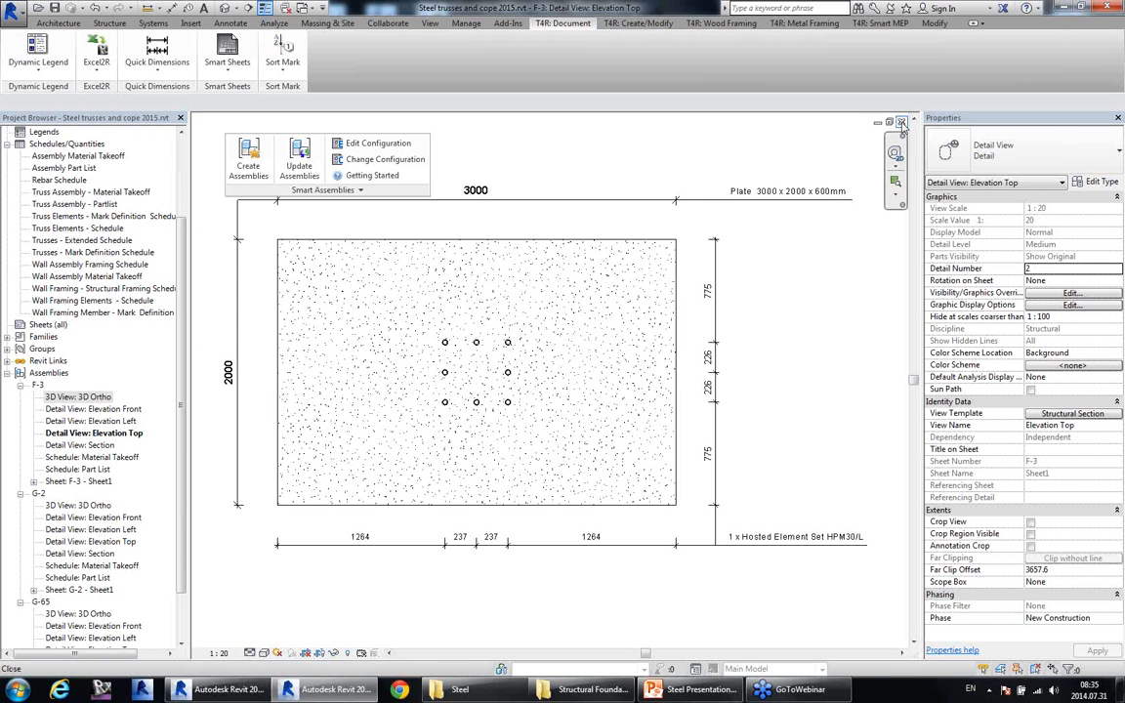
left_click(903, 124)
left_click(903, 124)
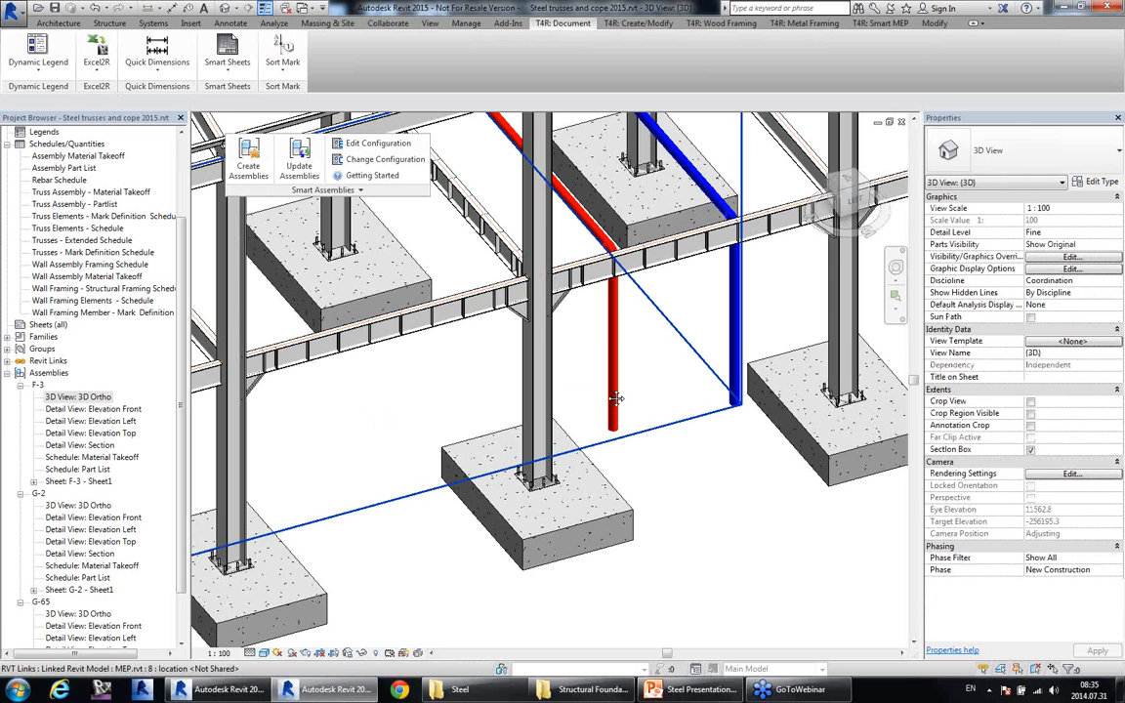
middle_click_drag(574, 379, 592, 397)
left_click(555, 396)
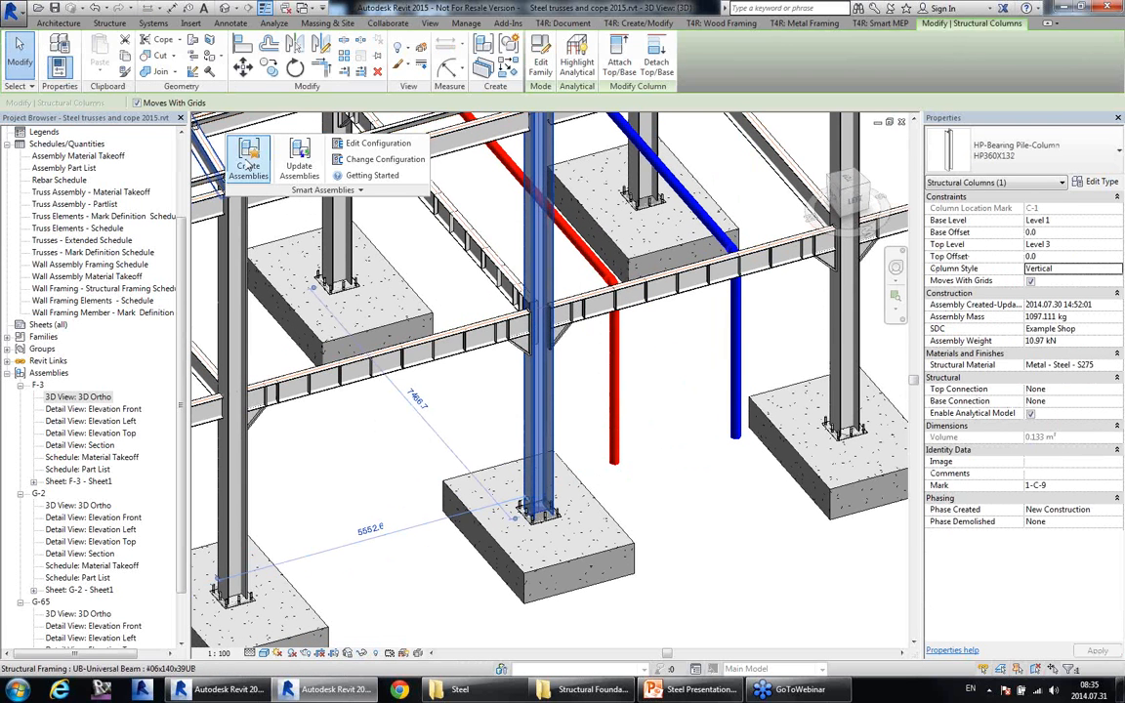
left_click(248, 156)
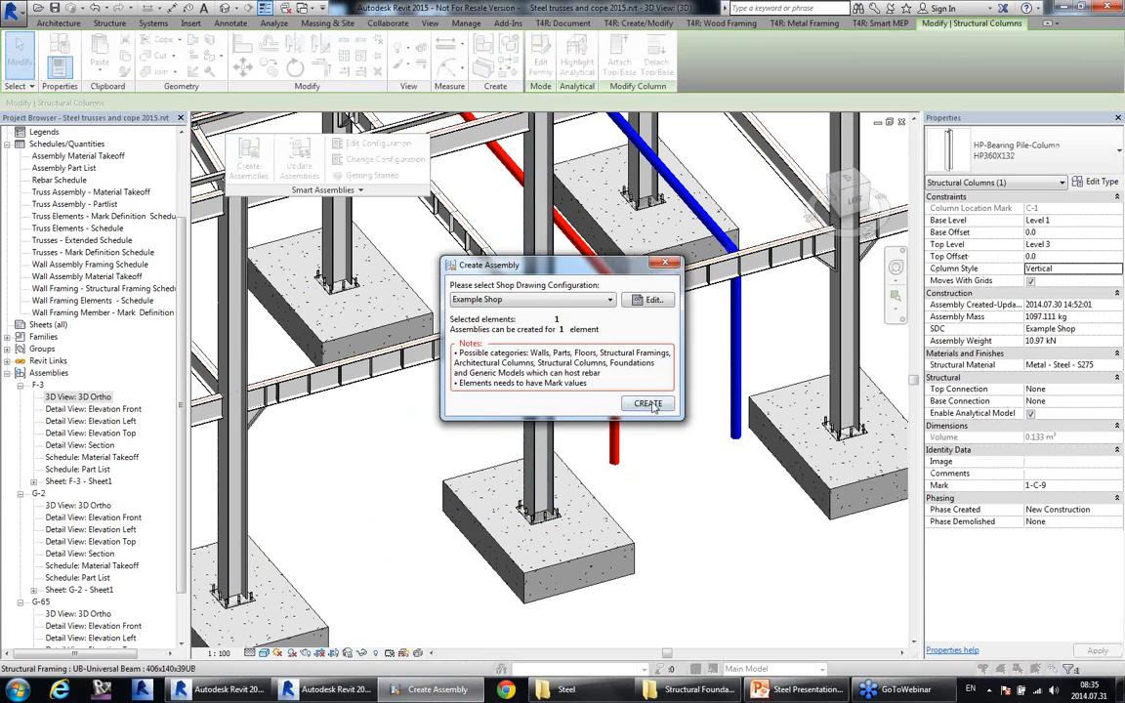
left_click(650, 404)
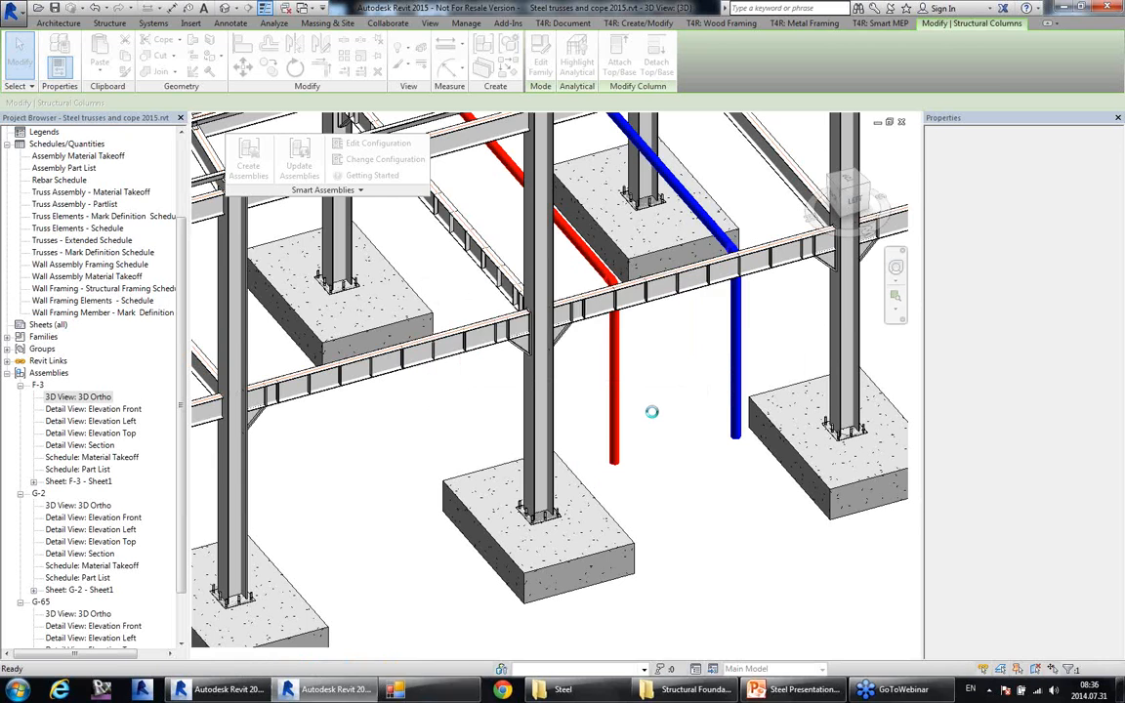
left_click(697, 313)
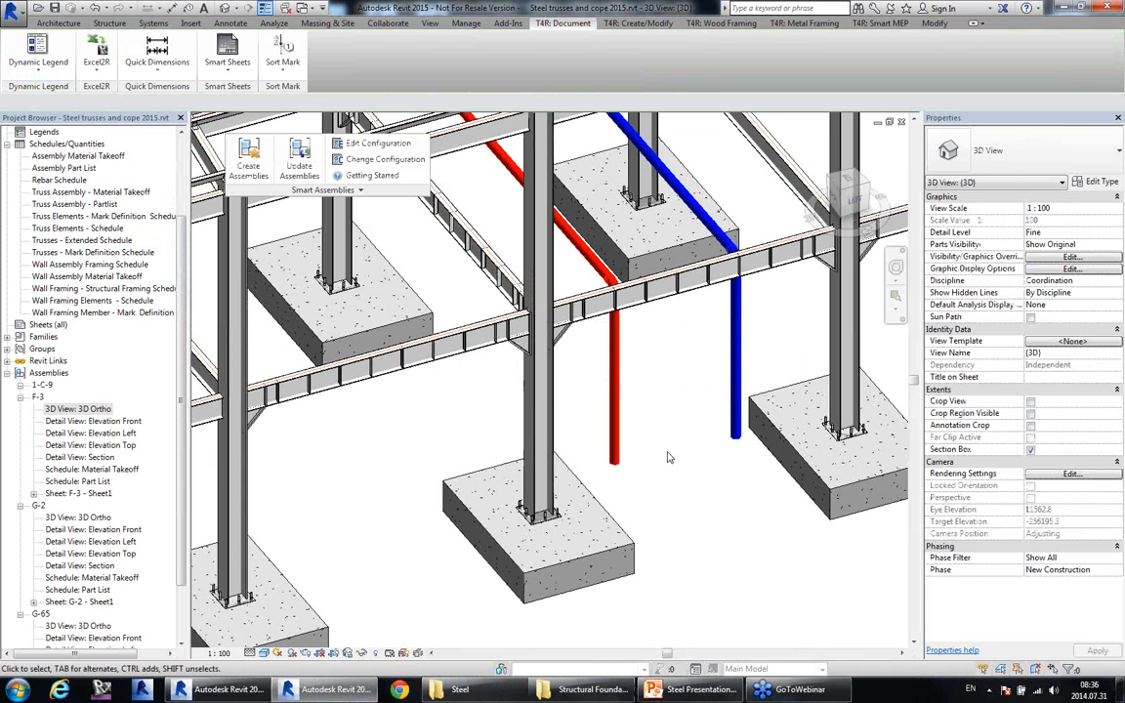
Review the 1-C-9 column assembly's Elevation Front and Elevation Top views, including the base plate dimensions.
left_click_drag(186, 482, 189, 512)
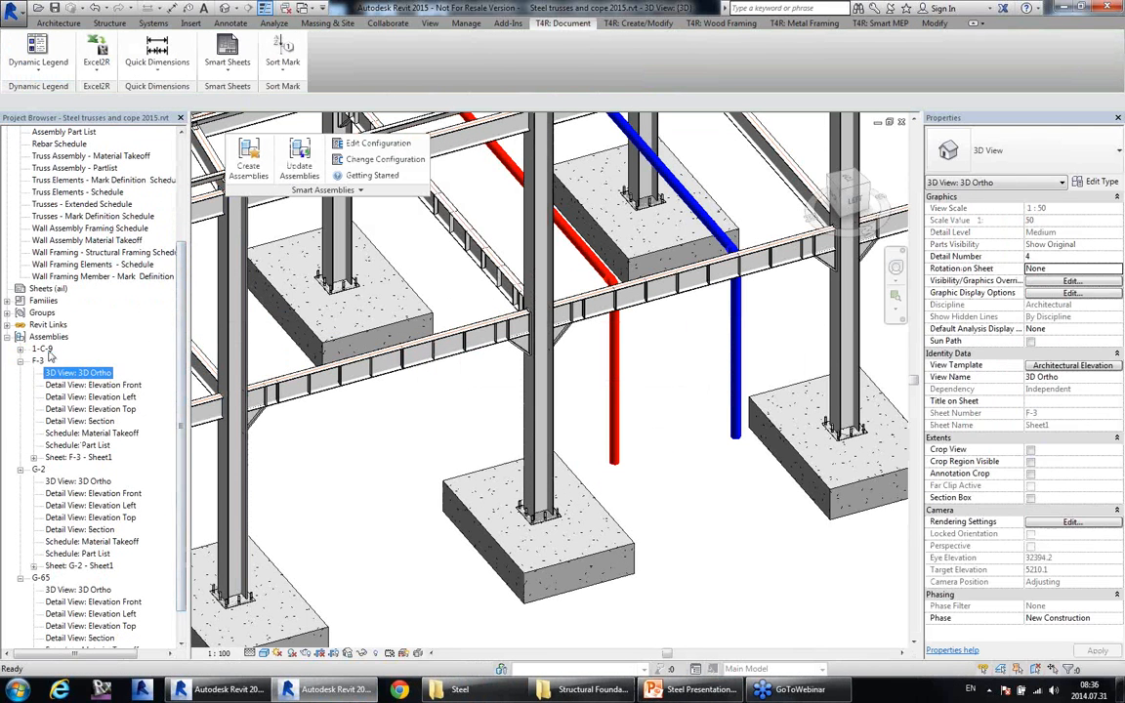
double_click(49, 350)
double_click(72, 378)
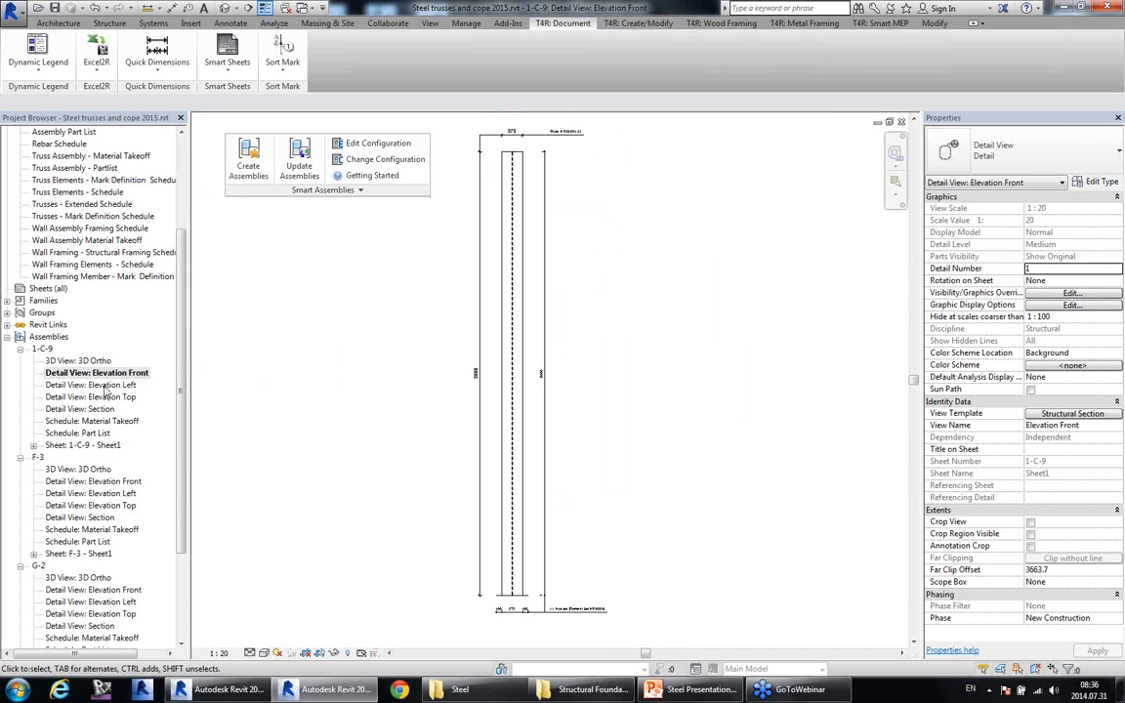
double_click(93, 396)
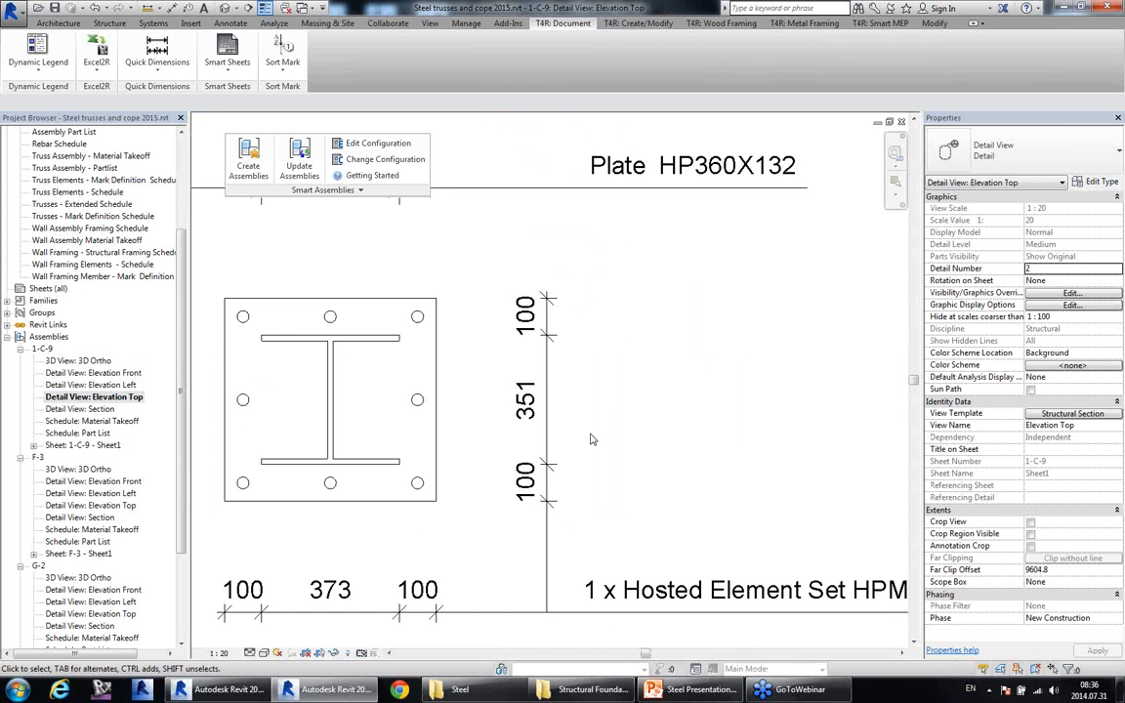
scroll(618, 394, "down", 1)
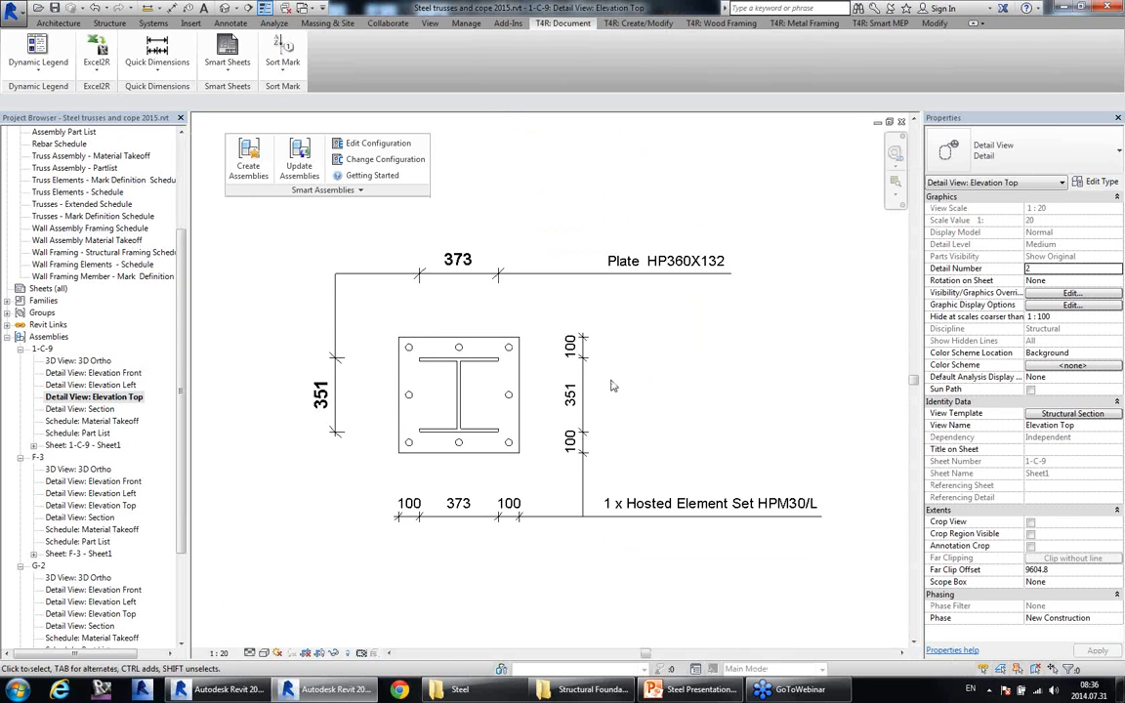
Place a spot coordinate with a leader on the base plate's upper-right corner in the 1-C-9 Elevation Top view.
left_click(250, 24)
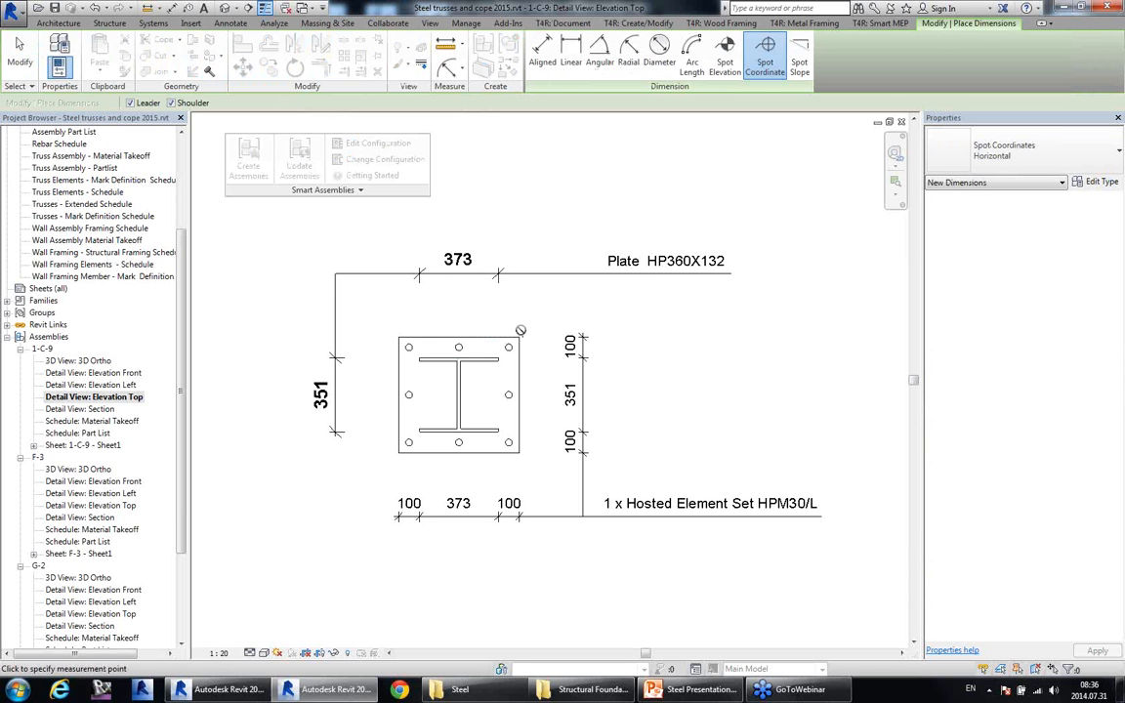
left_click(520, 335)
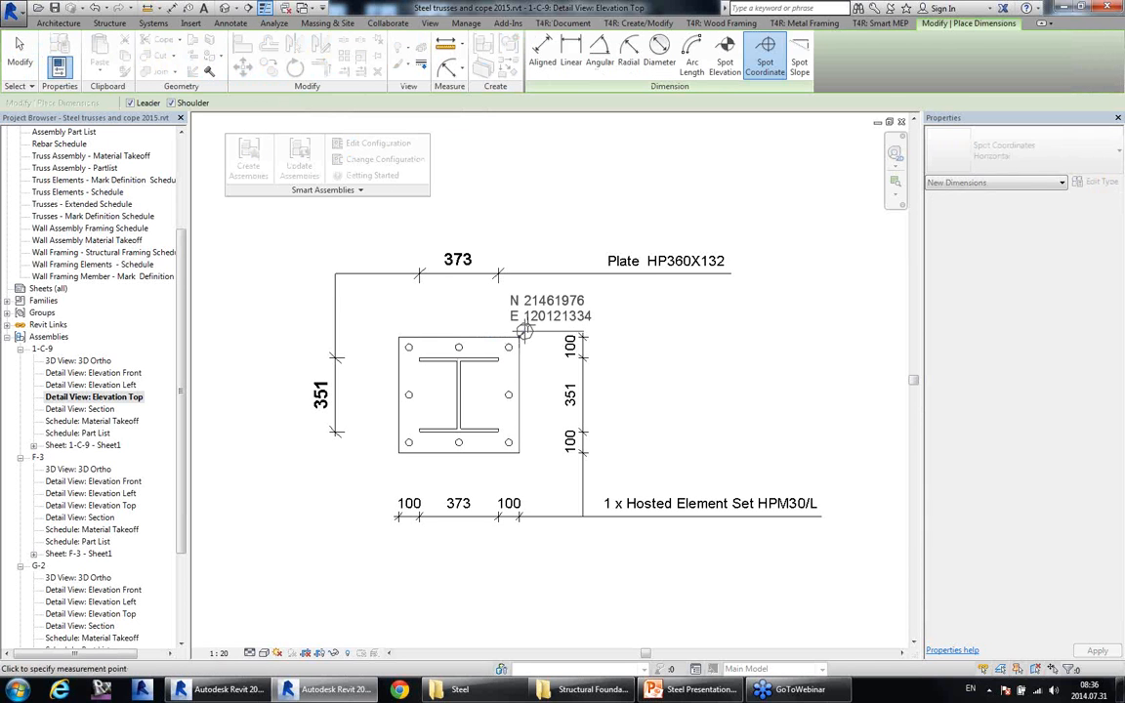
left_click(594, 317)
key("Escape")
key("Escape")
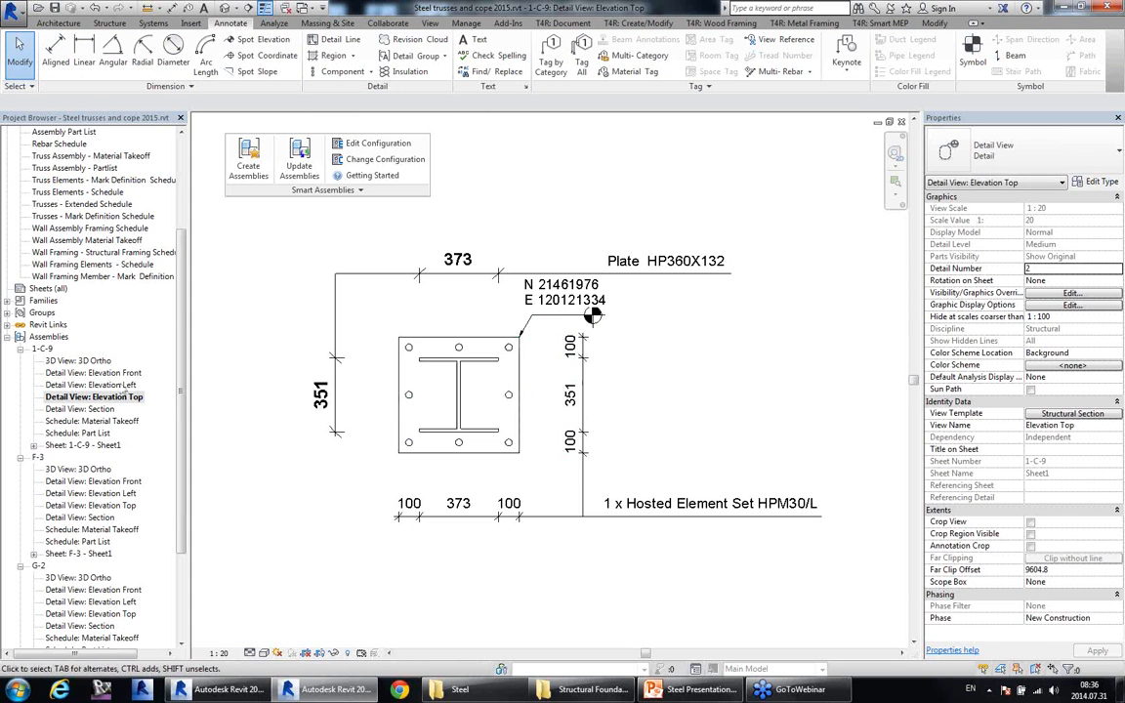
Review the 1-C-9 assembly's Elevation Front view and its Part List schedule.
double_click(112, 373)
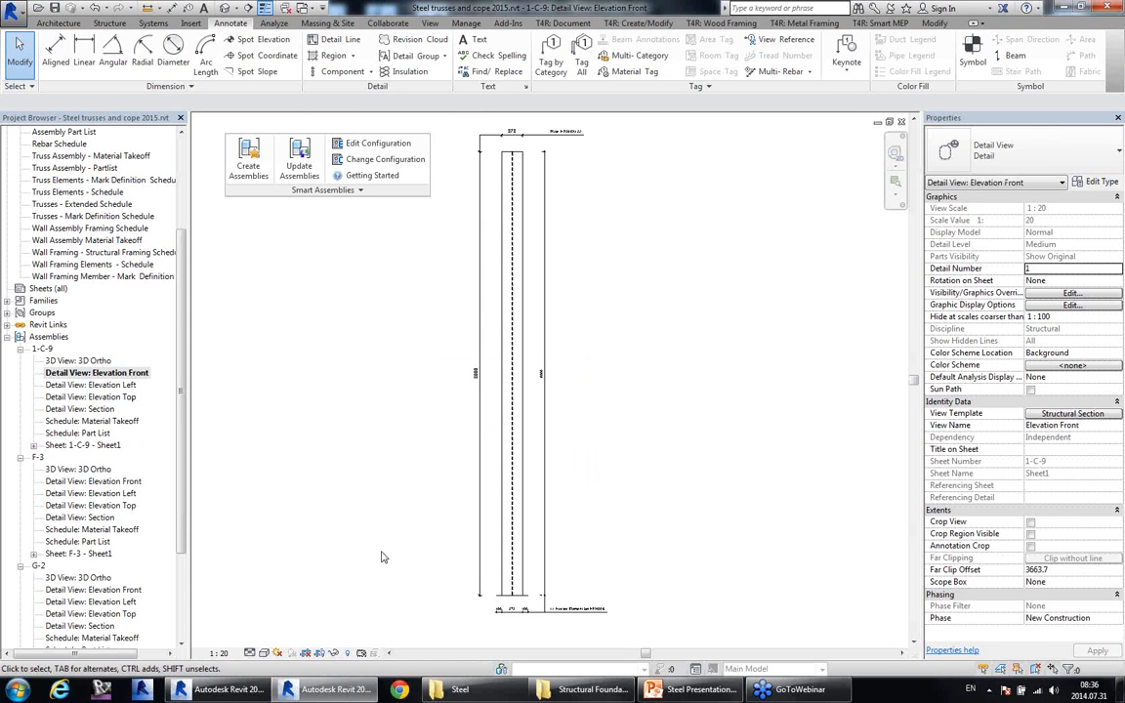
double_click(97, 433)
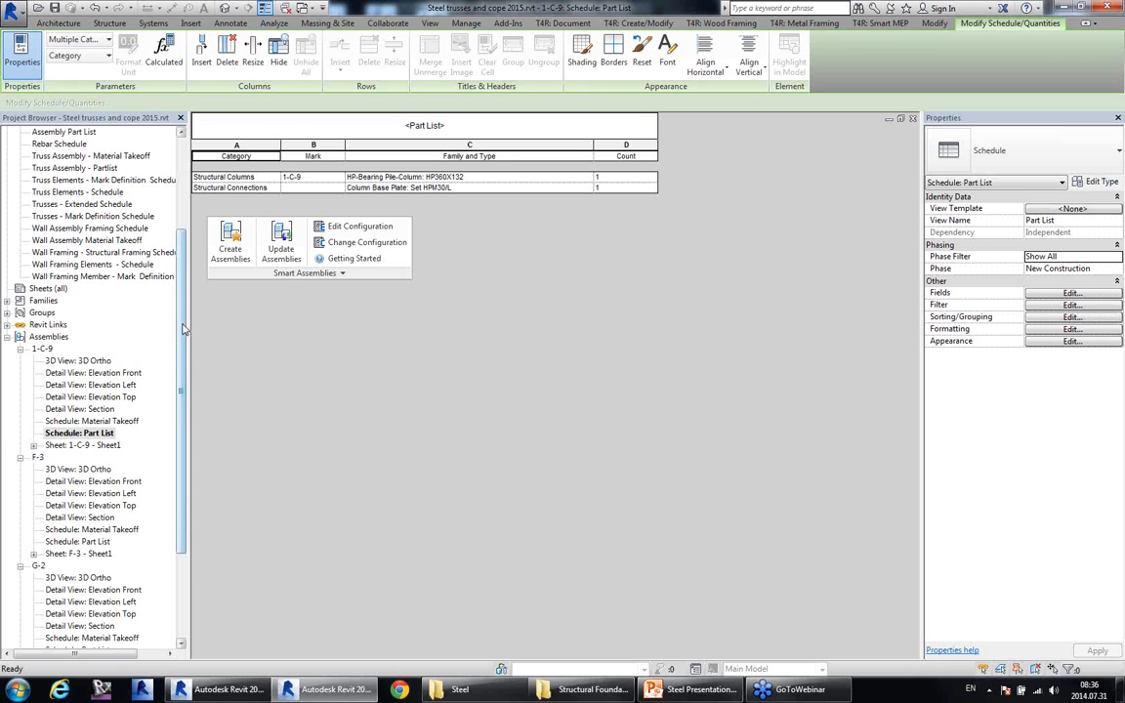
left_click_drag(183, 326, 181, 258)
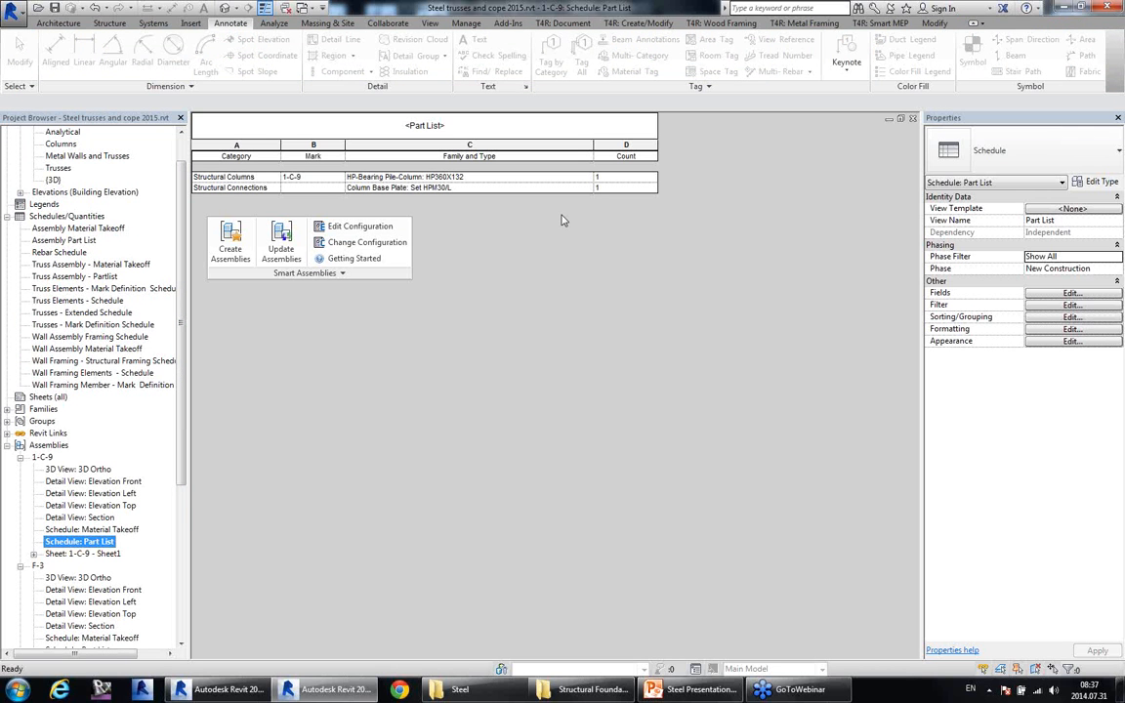
double_click(98, 481)
Try the Ordinate dimension string type for the Diagonal - 2.5mm Arial style in the 1-C-9 Elevation Top view, and undo it.
left_click(115, 506)
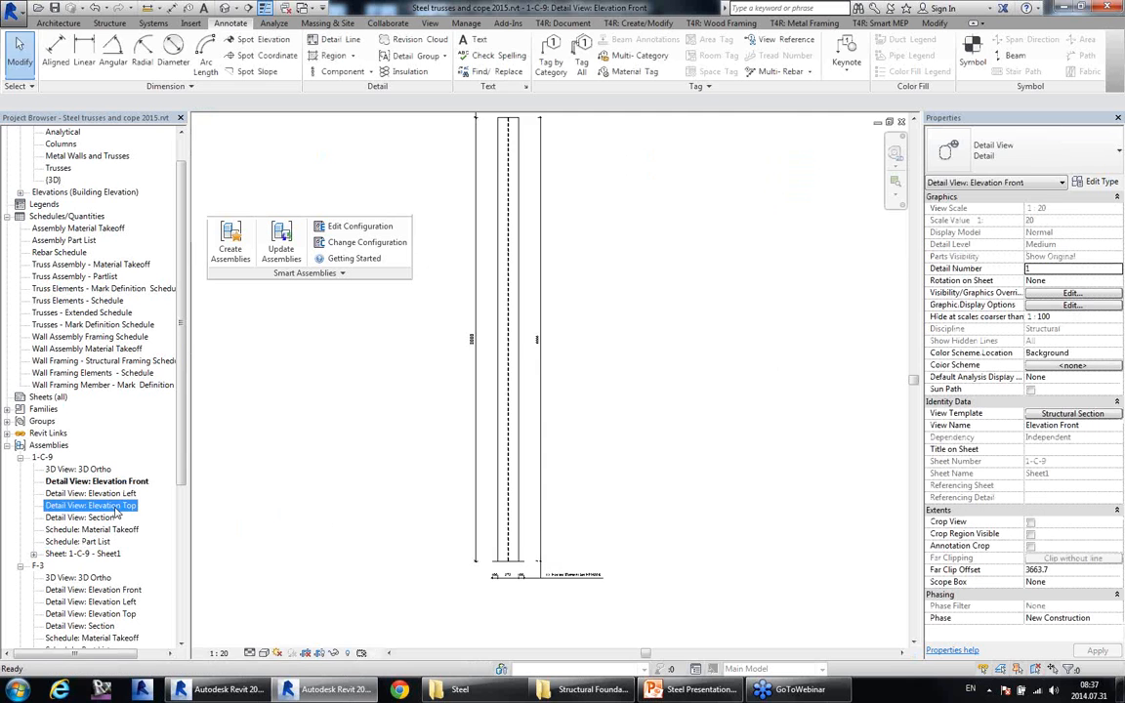
double_click(115, 505)
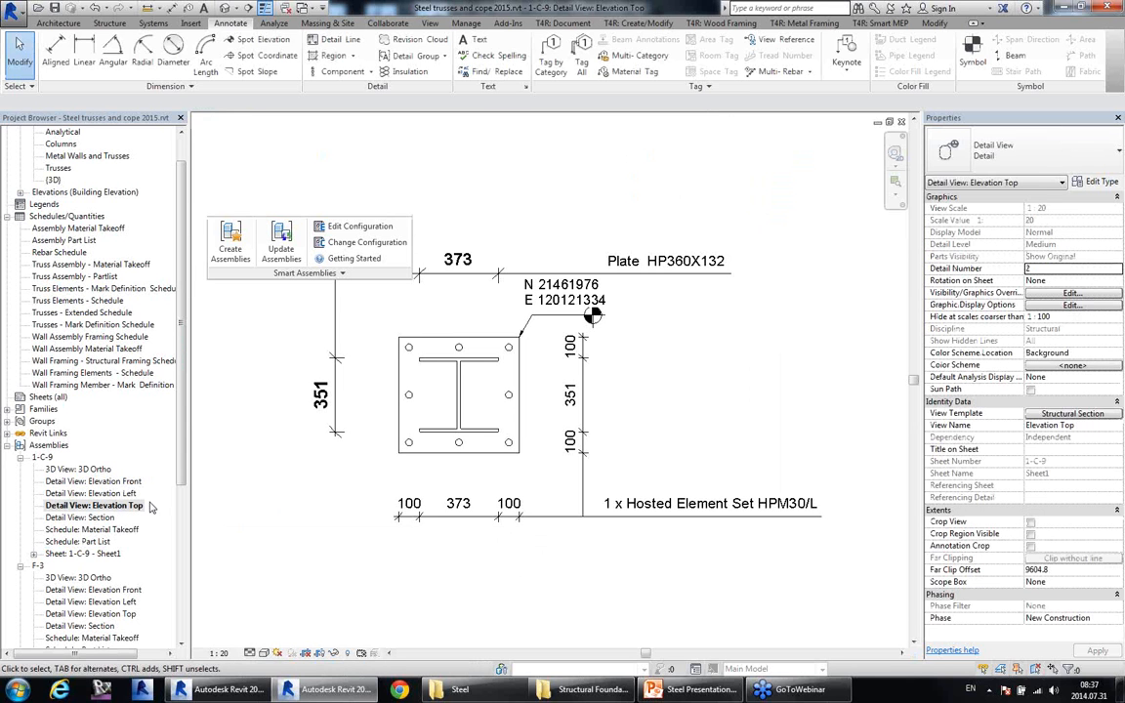
left_click(438, 514)
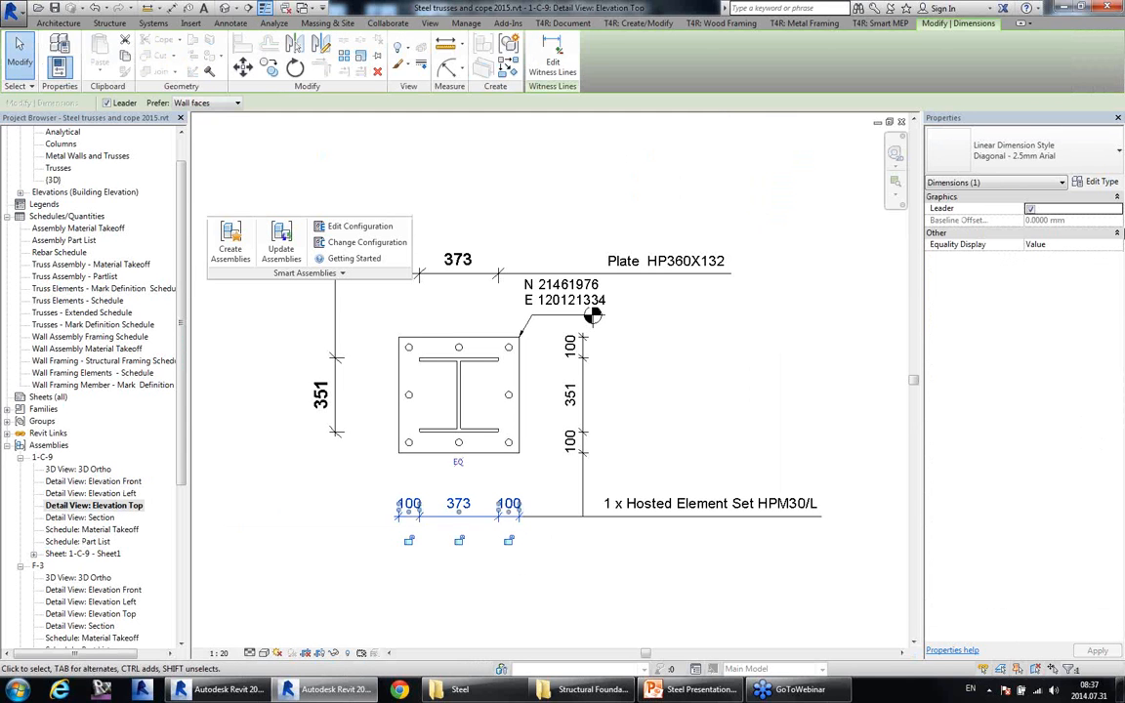
left_click(1101, 183)
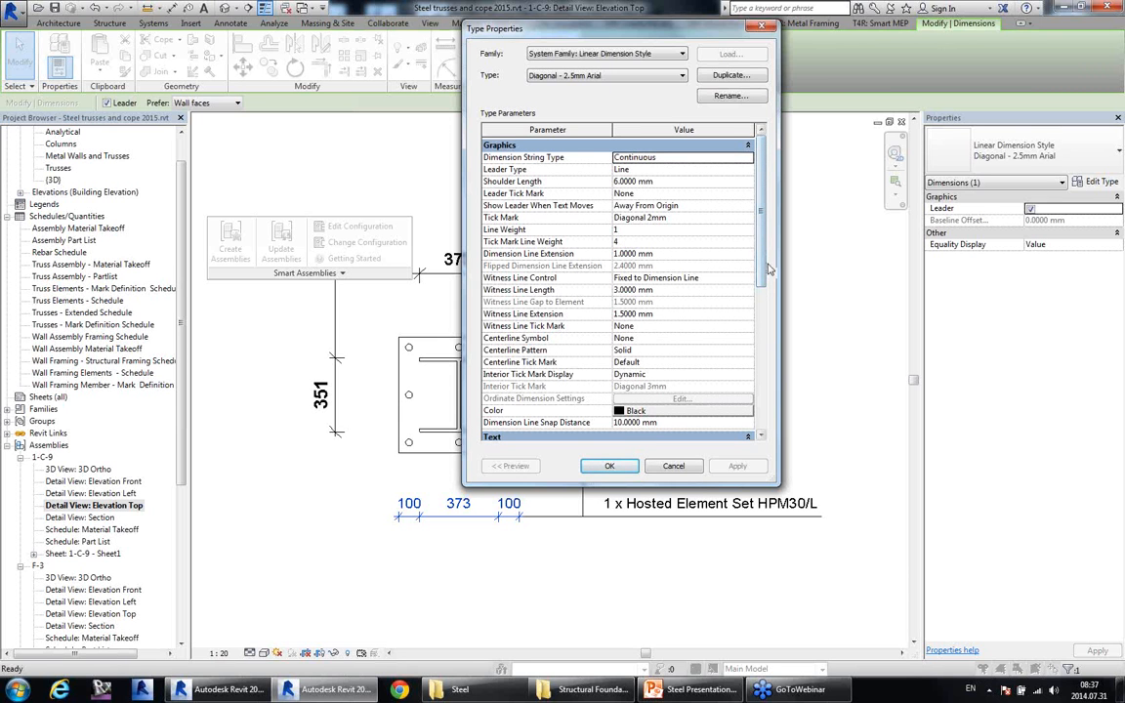
left_click(673, 157)
left_click(746, 157)
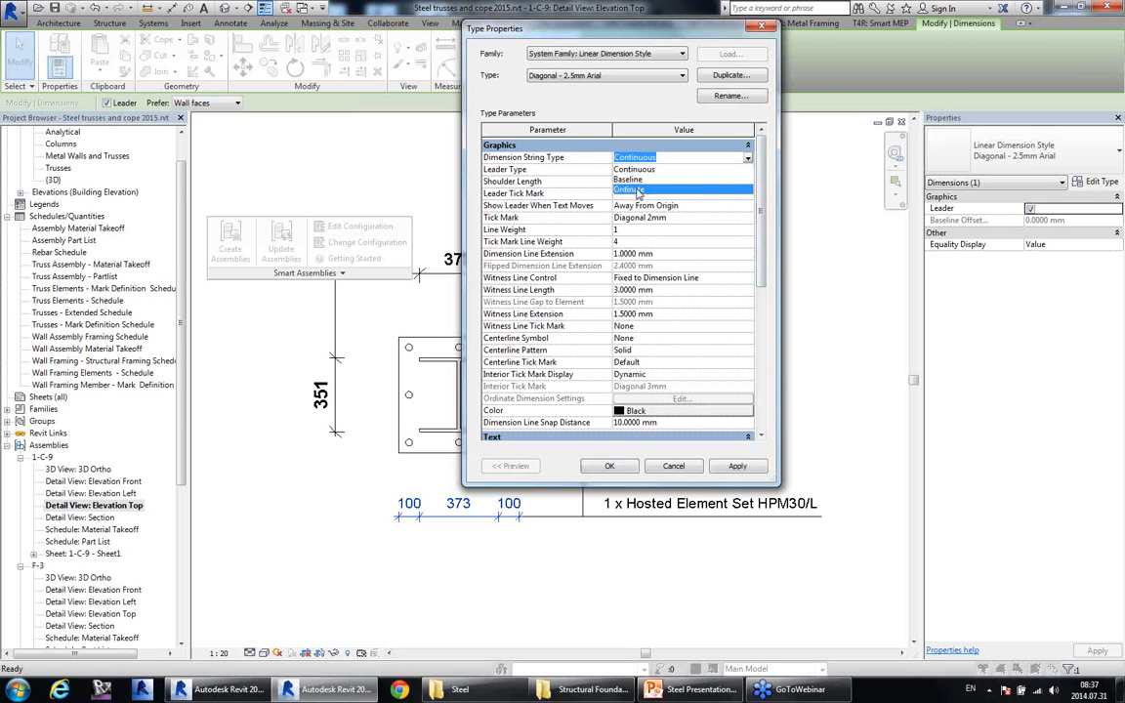
left_click(637, 194)
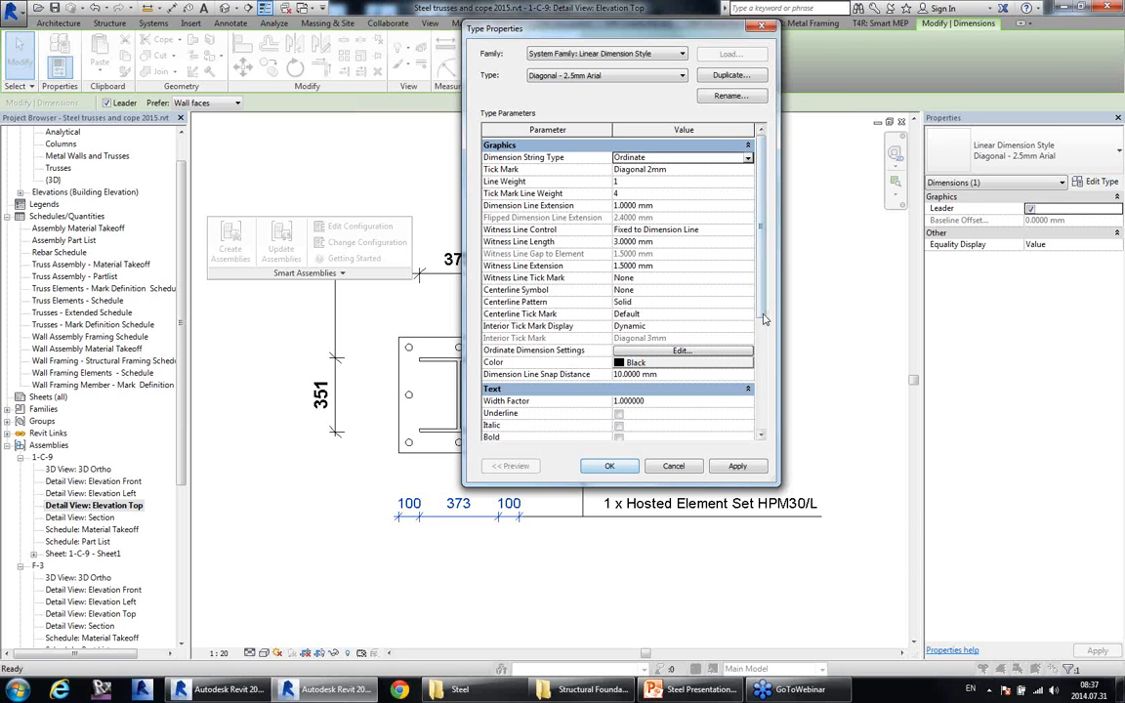
scroll(688, 278, "down", 4)
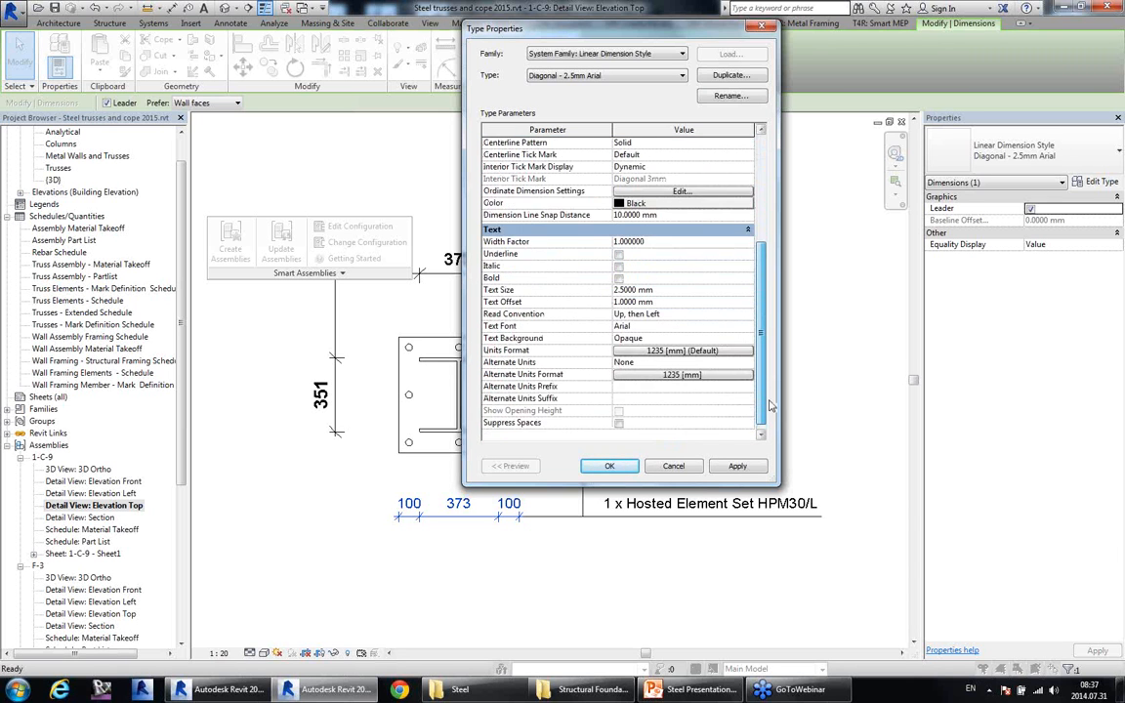
scroll(703, 215, "up", 4)
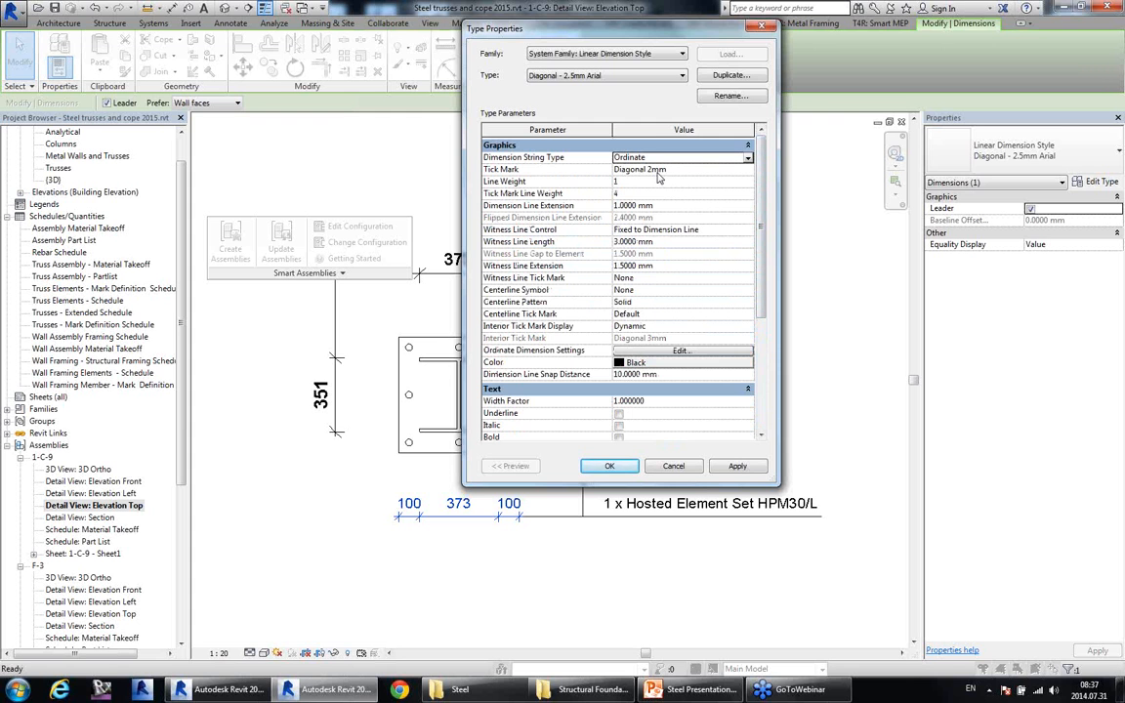
left_click(610, 465)
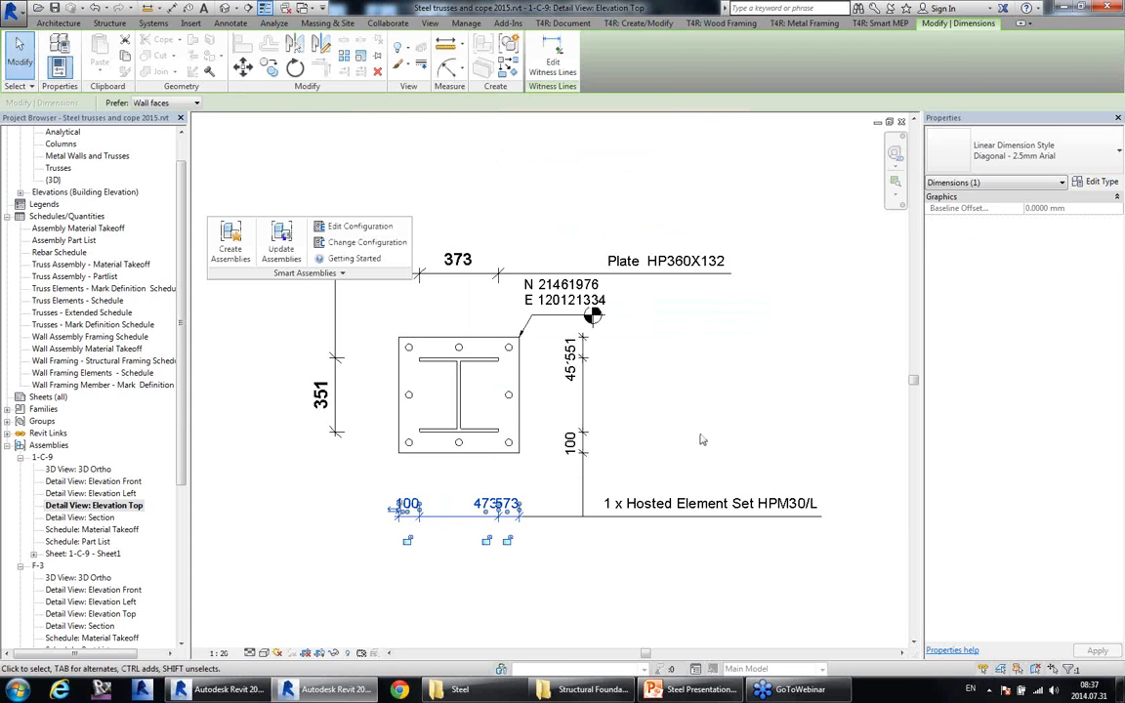
left_click(582, 624)
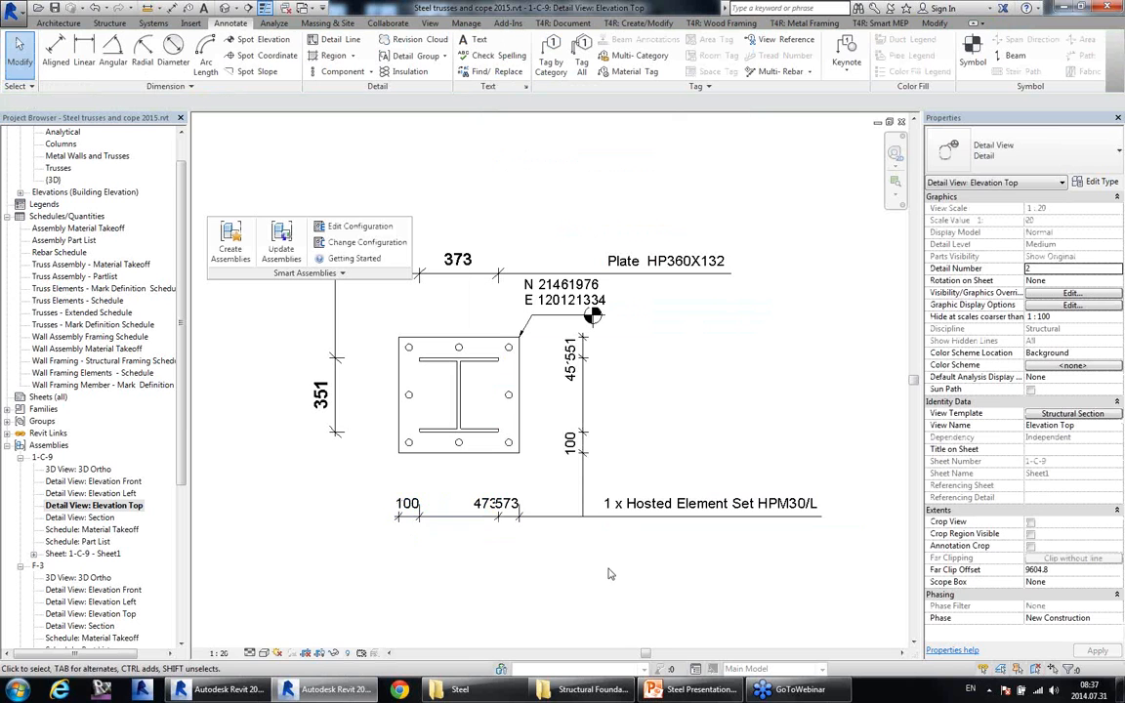
left_click(95, 8)
middle_click_drag(770, 209, 768, 226)
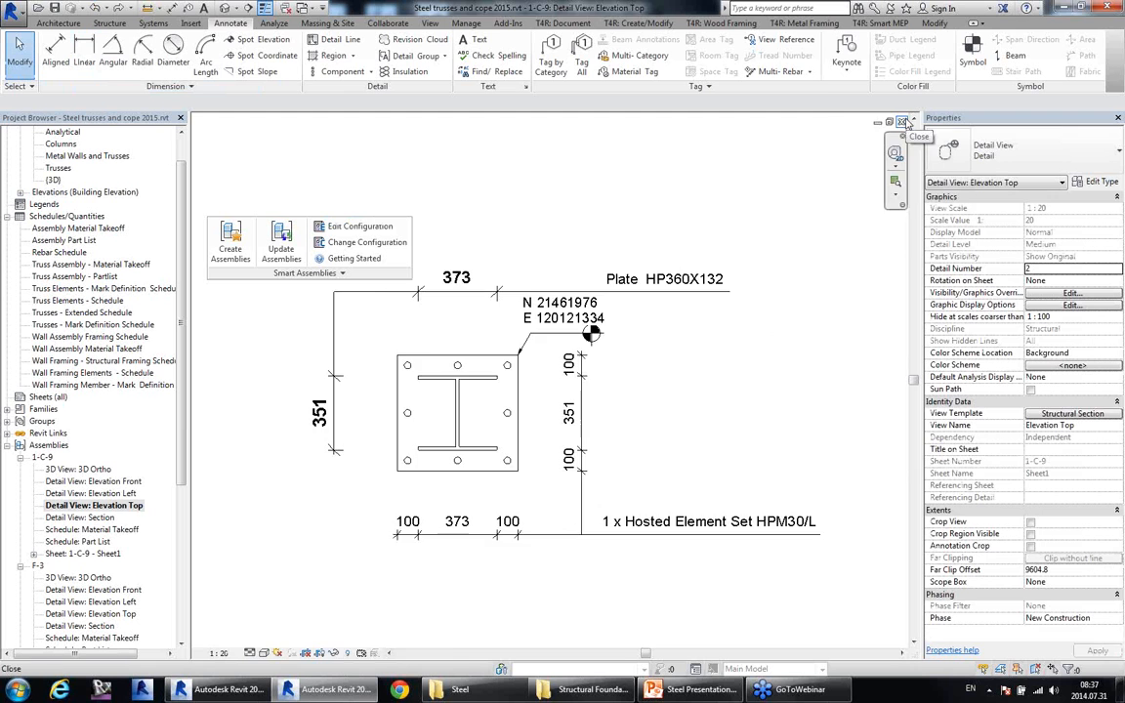
Return to the default 3D view and examine the whole steel structure with its columns, trusses and footings.
left_click(905, 121)
left_click(907, 120)
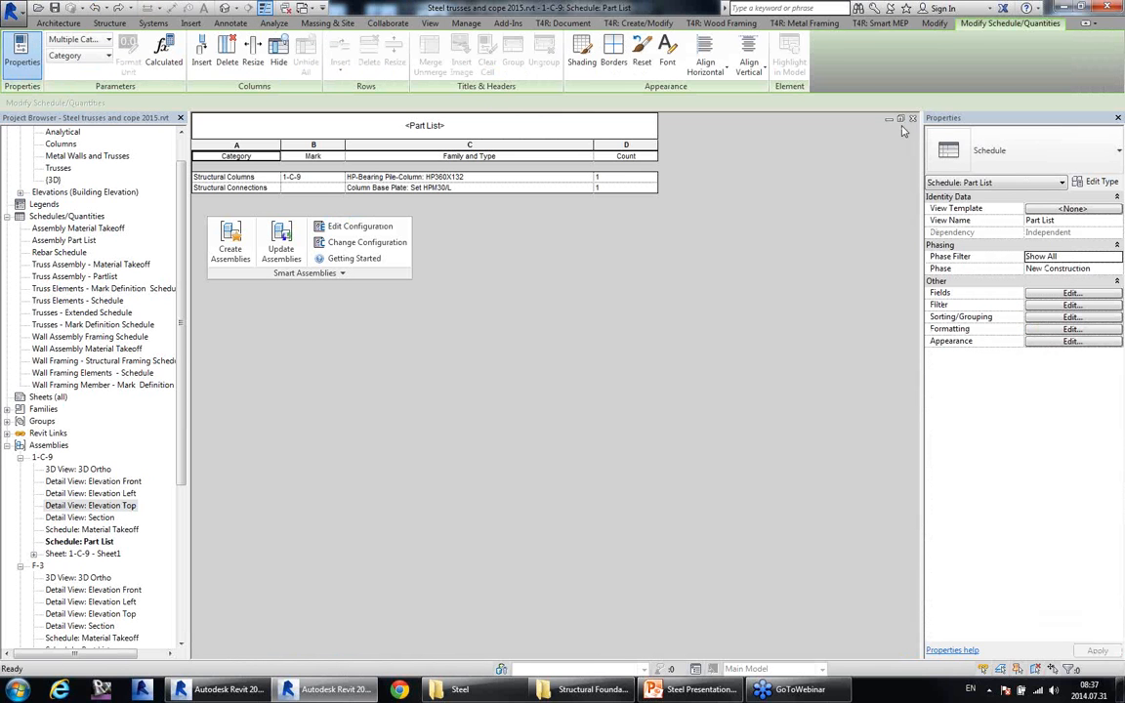
left_click(230, 9)
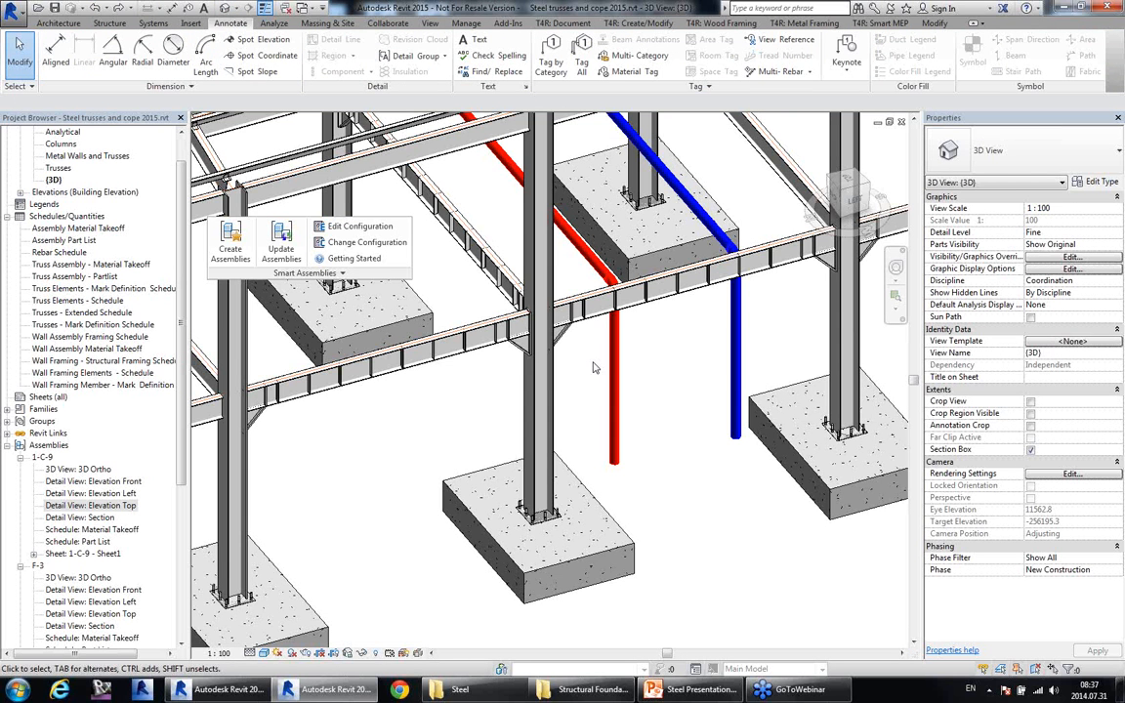
middle_click_drag(593, 367, 625, 455, "shift")
scroll(625, 455, "down", 8)
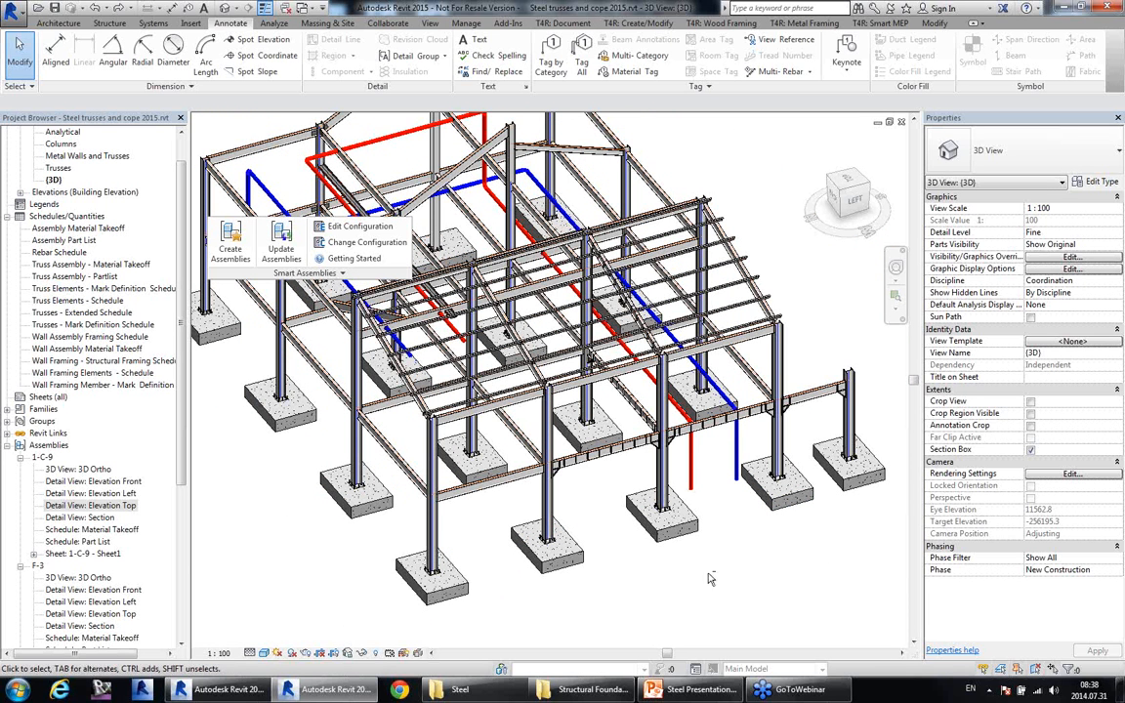
middle_click_drag(725, 585, 745, 583, "shift")
Open the Metal Walls and Trusses 3D view and examine the metal stud wall framing and roof trusses at the building's corner.
left_click_drag(181, 295, 174, 185)
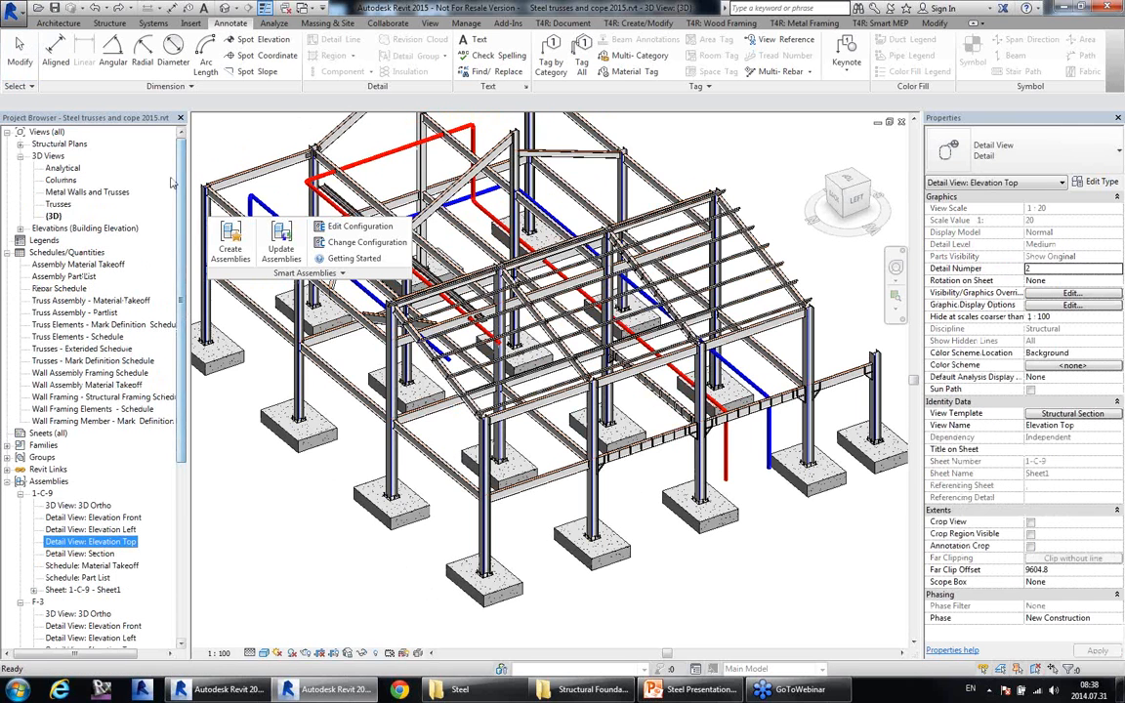
left_click(70, 193)
double_click(70, 194)
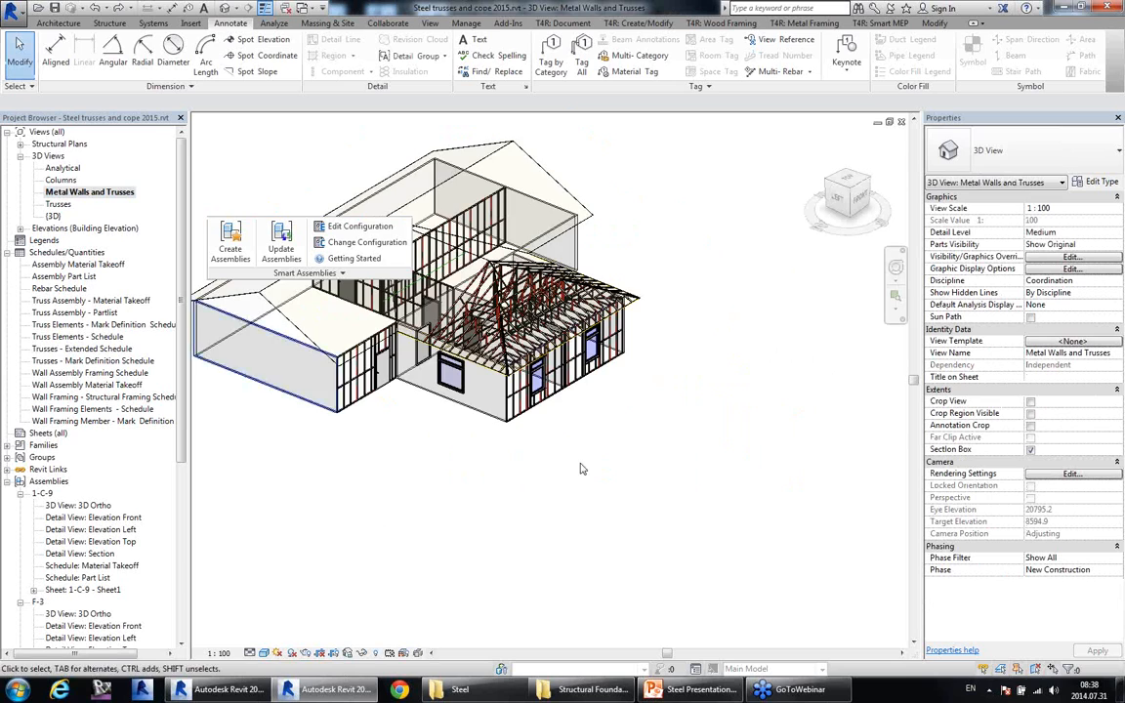
scroll(457, 379, "up", 6)
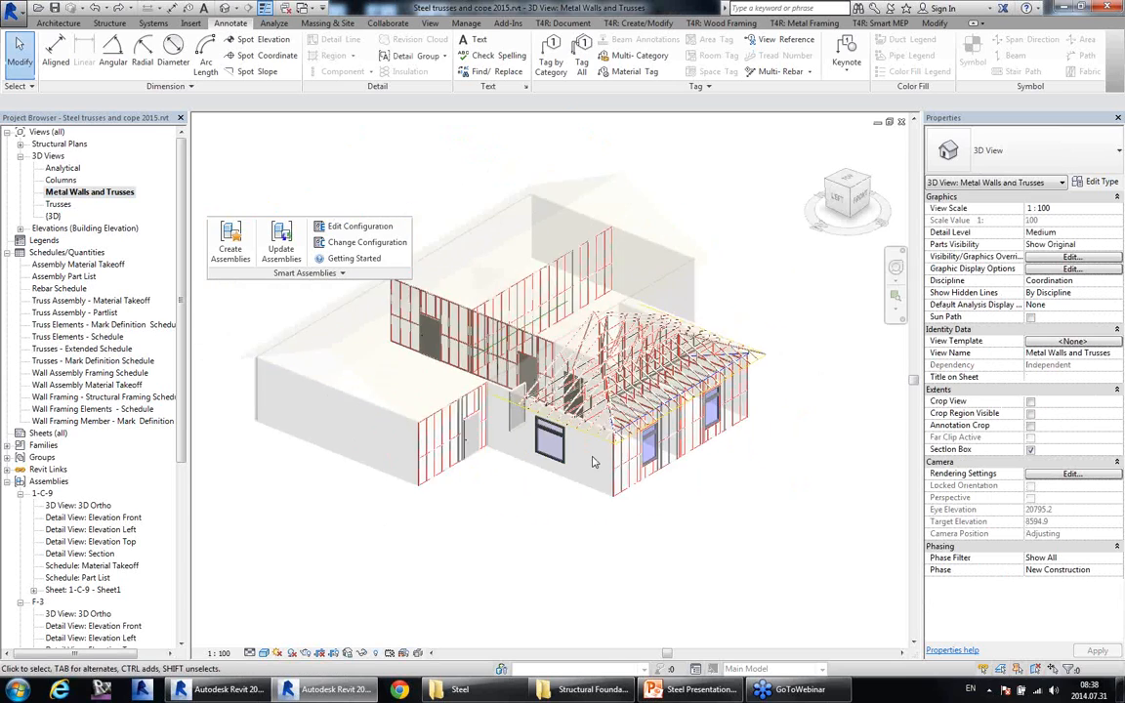
scroll(598, 464, "up", 1)
left_click(678, 509)
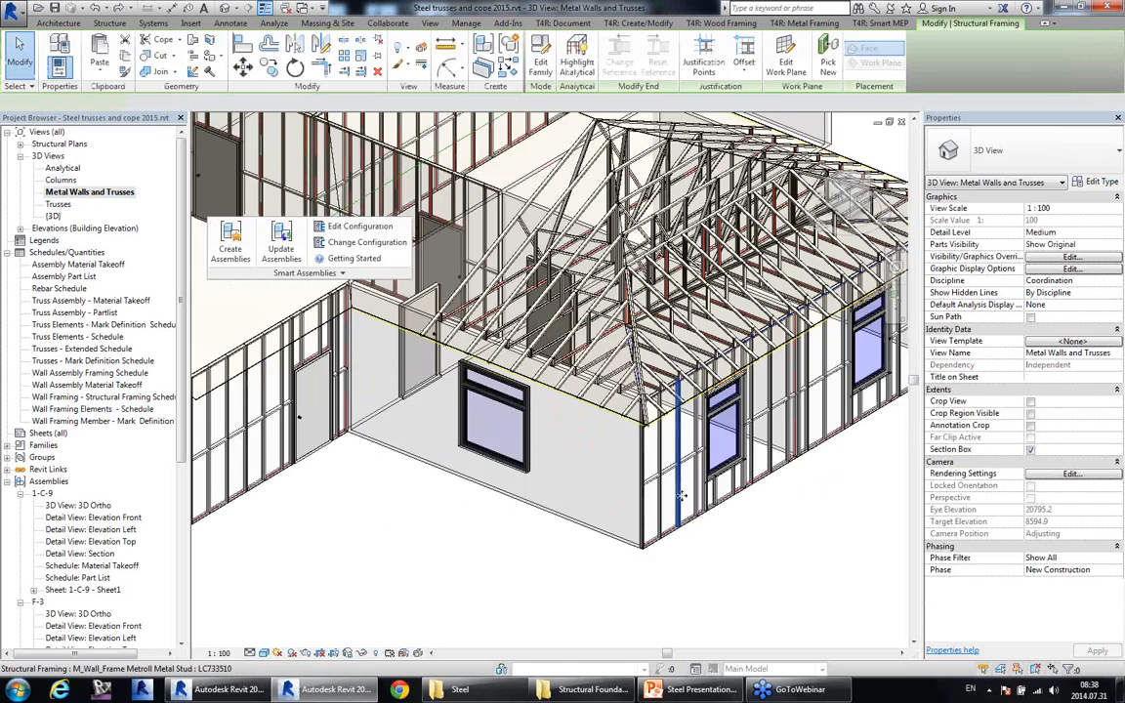
middle_click_drag(679, 525, 650, 523, "shift")
left_click(824, 556)
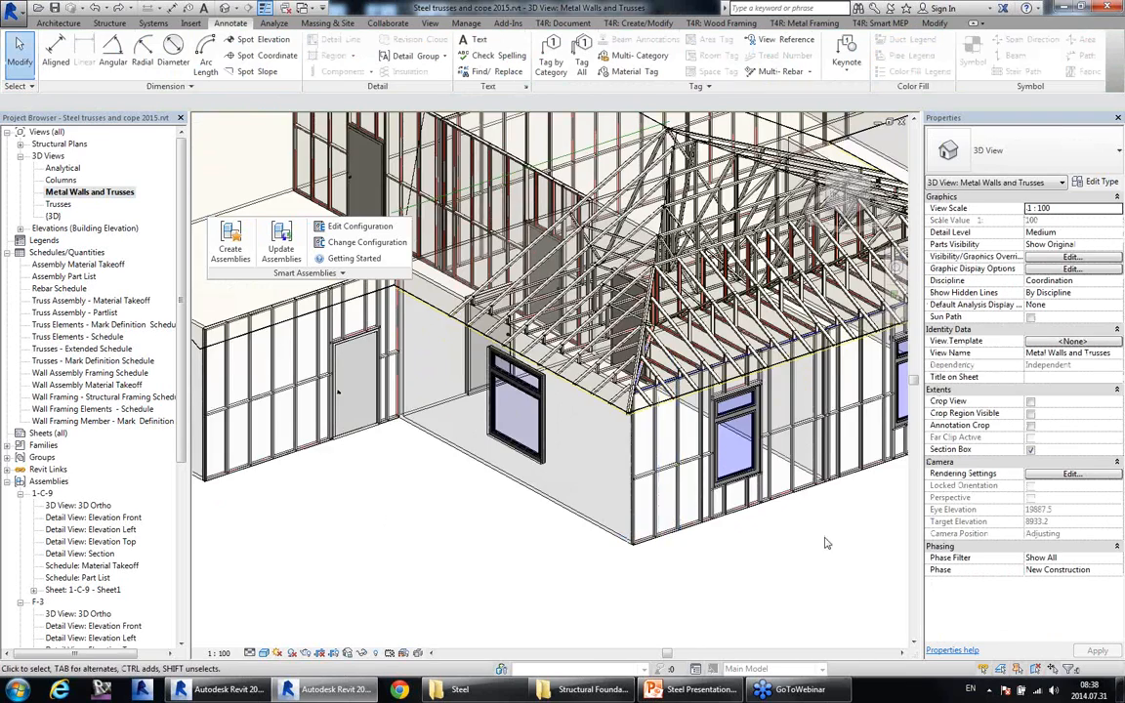
Examine the metal stud wall framing around the windows and the hip end roof trusses up close.
middle_click_drag(845, 503, 751, 498)
scroll(752, 498, "up", 1)
scroll(751, 497, "up", 2)
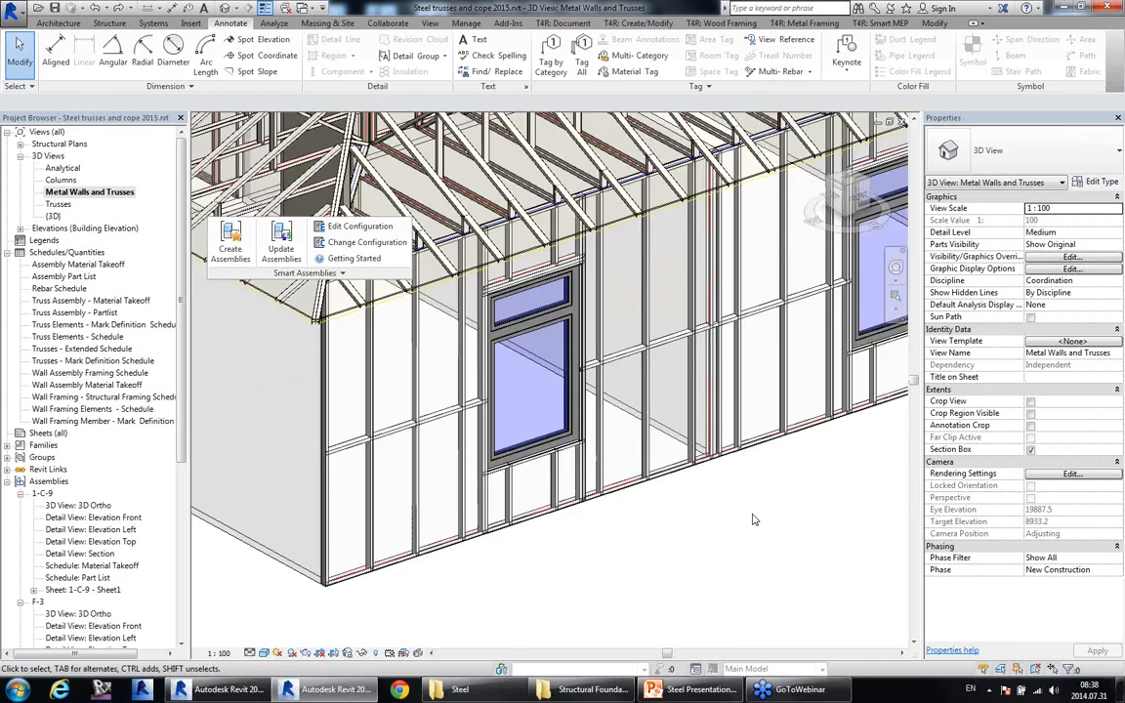
scroll(755, 519, "down", 4)
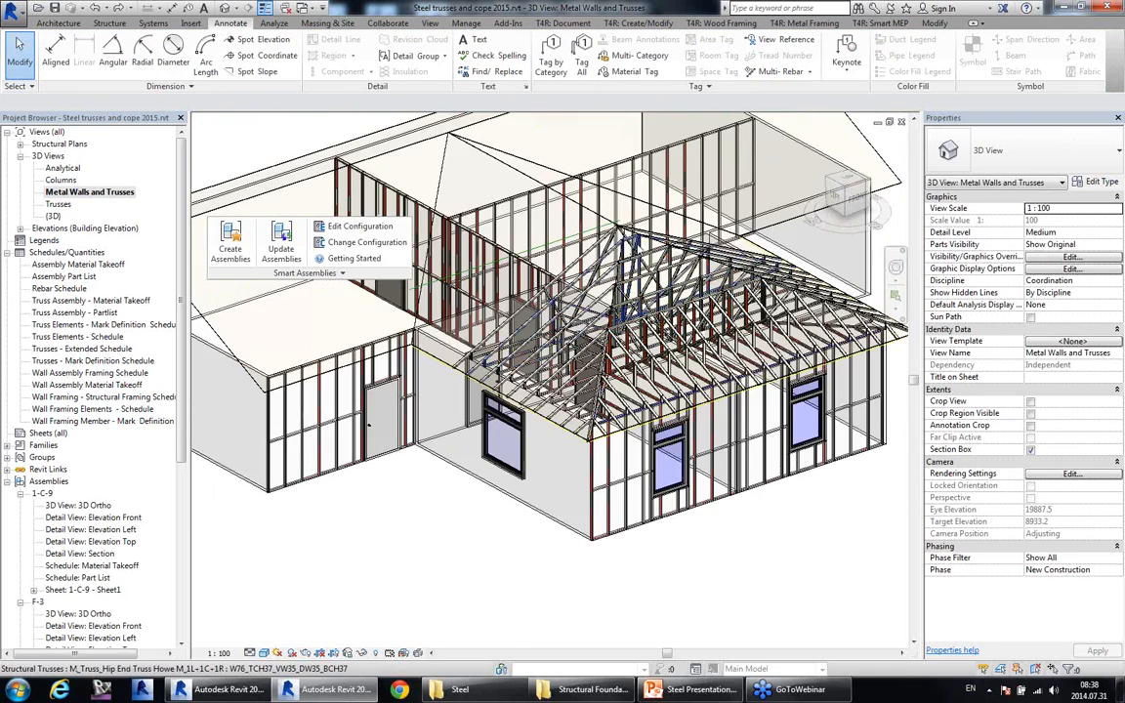
scroll(630, 258, "up", 4)
scroll(631, 258, "up", 2)
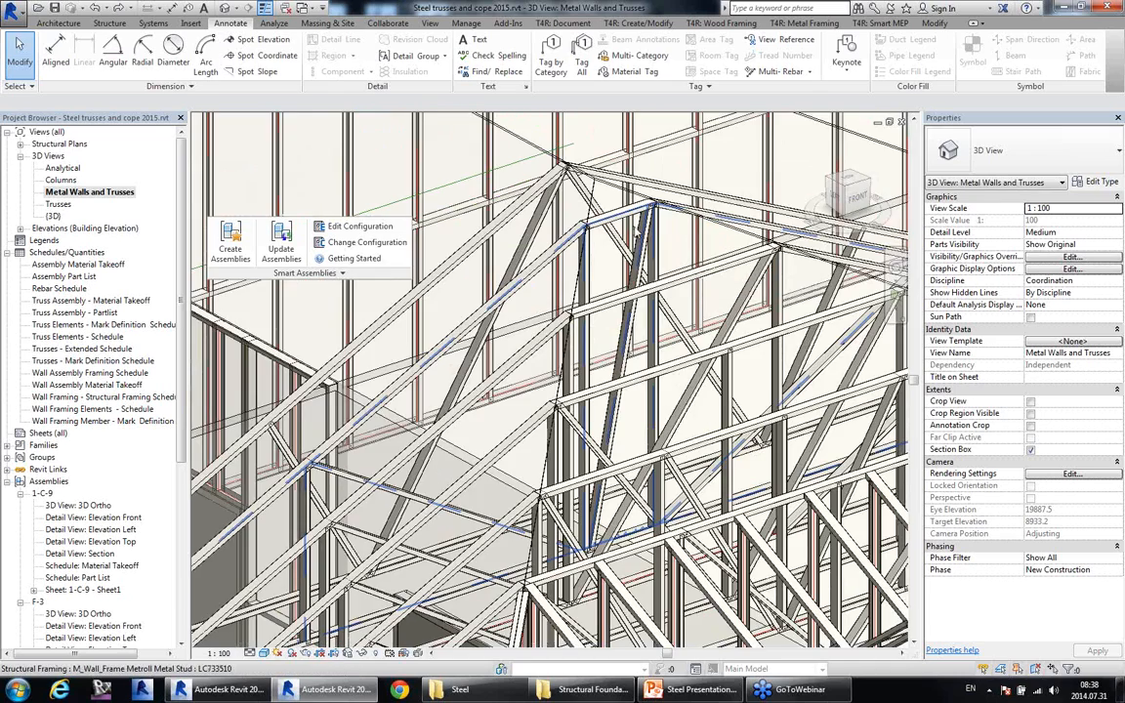
middle_click_drag(619, 506, 598, 267)
scroll(569, 290, "down", 3)
middle_click_drag(566, 459, 570, 321)
Dock the floating Smart Assemblies tools and float the metal framing Wall+ M tools over the model view.
left_click_drag(328, 275, 428, 41)
mouse_move(644, 393)
middle_mouse_down("shift")
mouse_move(543, 419)
mouse_move(580, 302)
middle_mouse_up("shift")
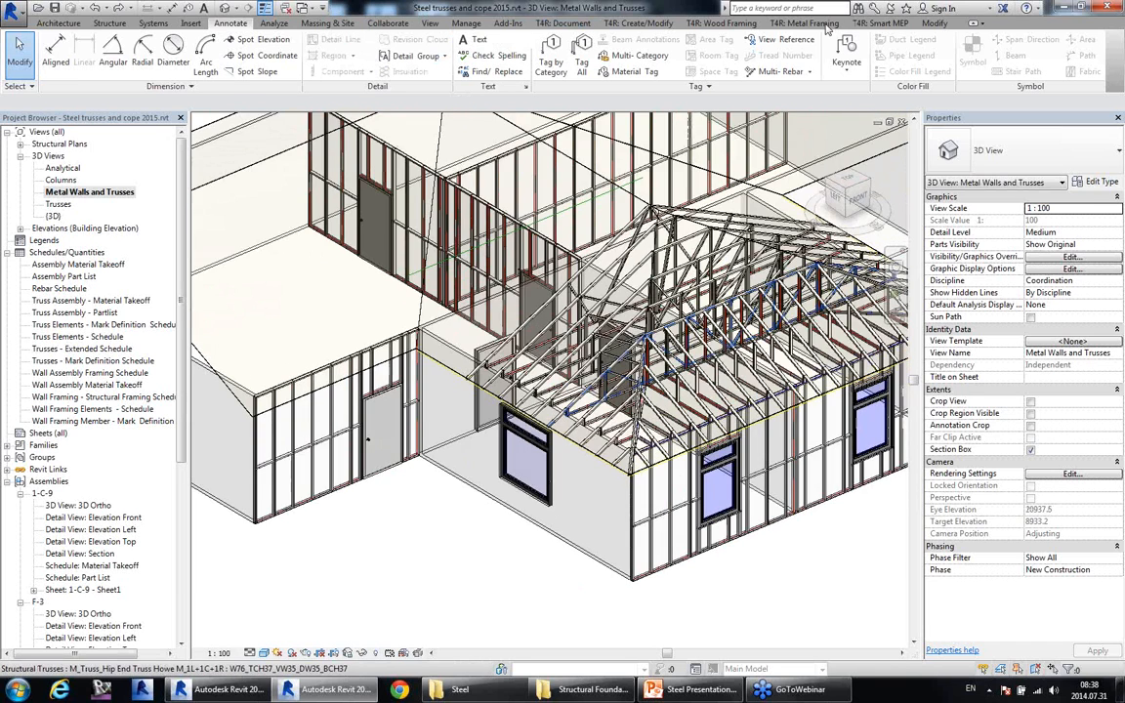
left_click(815, 24)
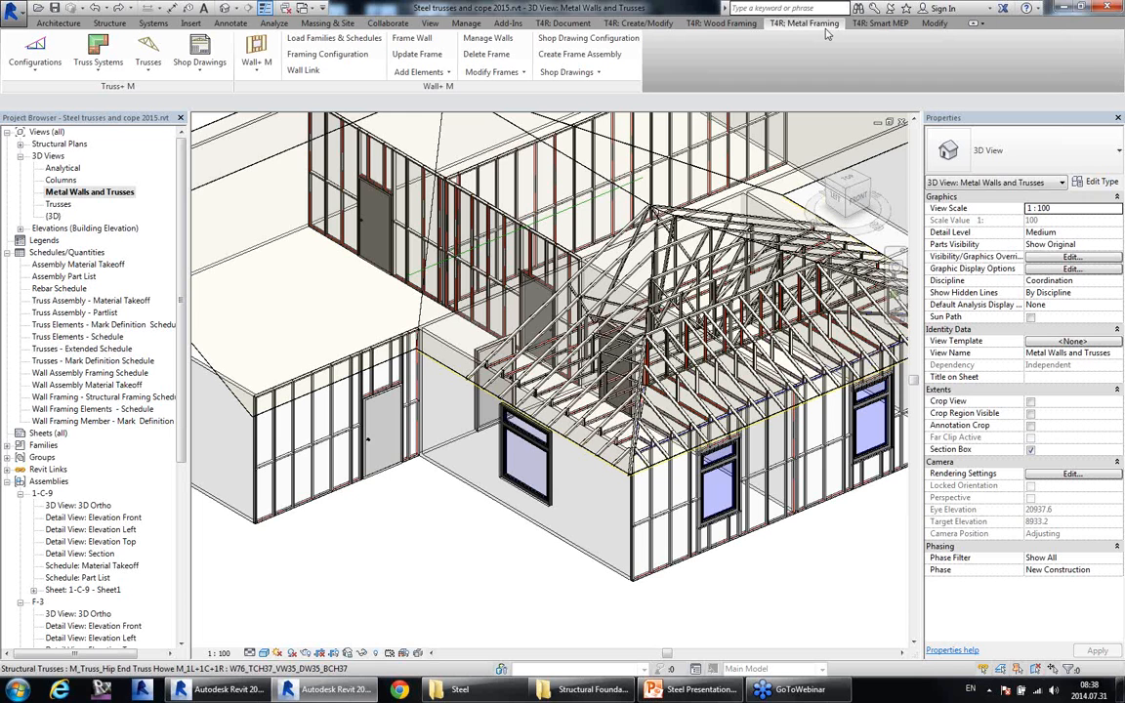
left_click_drag(420, 88, 377, 206)
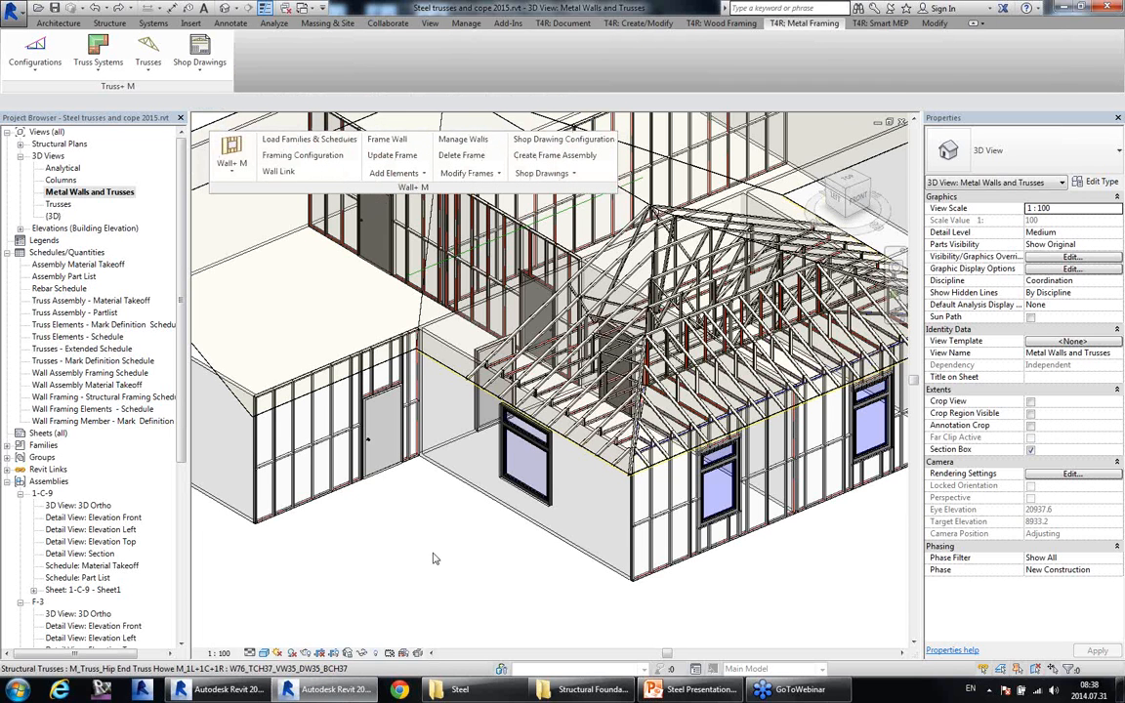
Review the layer structure of the Metroll 76+2*12.5 exterior wall below the trusses without changing it.
mouse_move(471, 621)
middle_mouse_down()
mouse_move(490, 546)
mouse_move(502, 541)
middle_mouse_up()
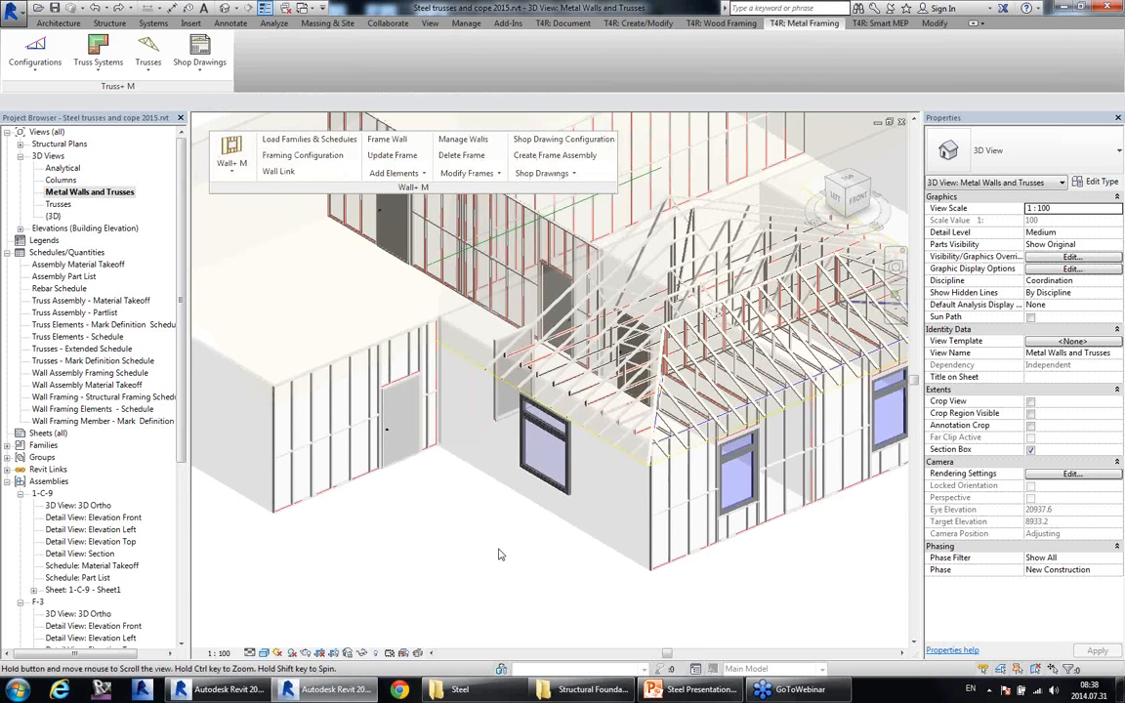
left_click(587, 568)
middle_click_drag(587, 568, 683, 522, "shift")
left_click(1095, 183)
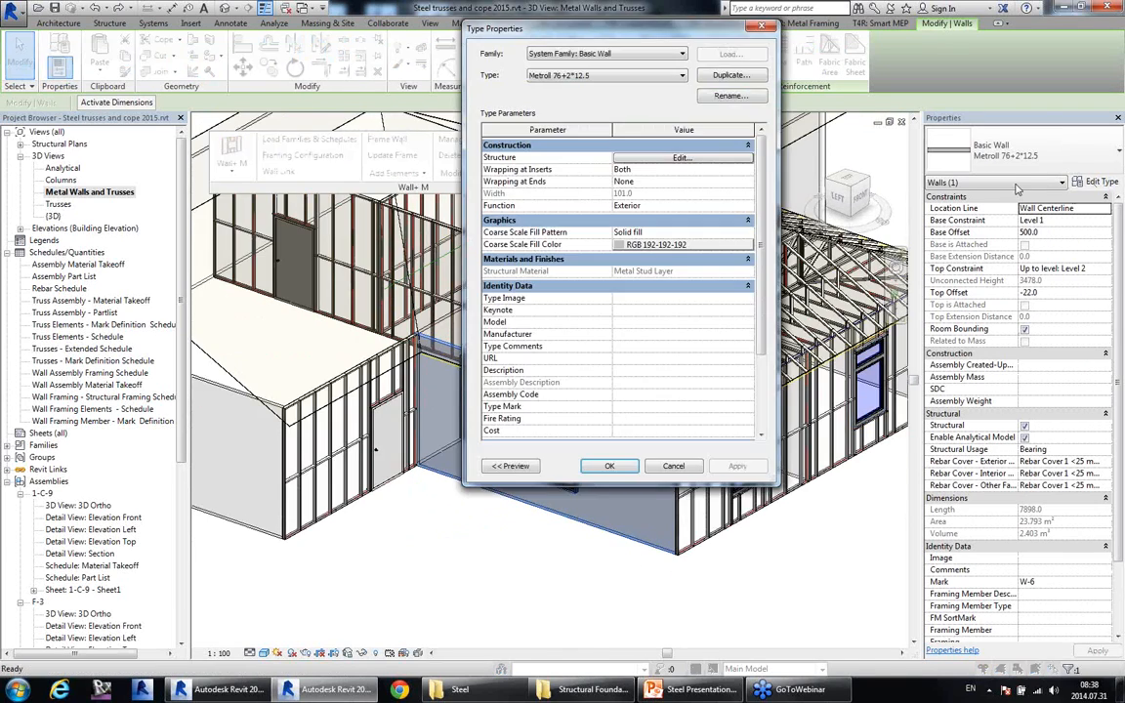
left_click(664, 147)
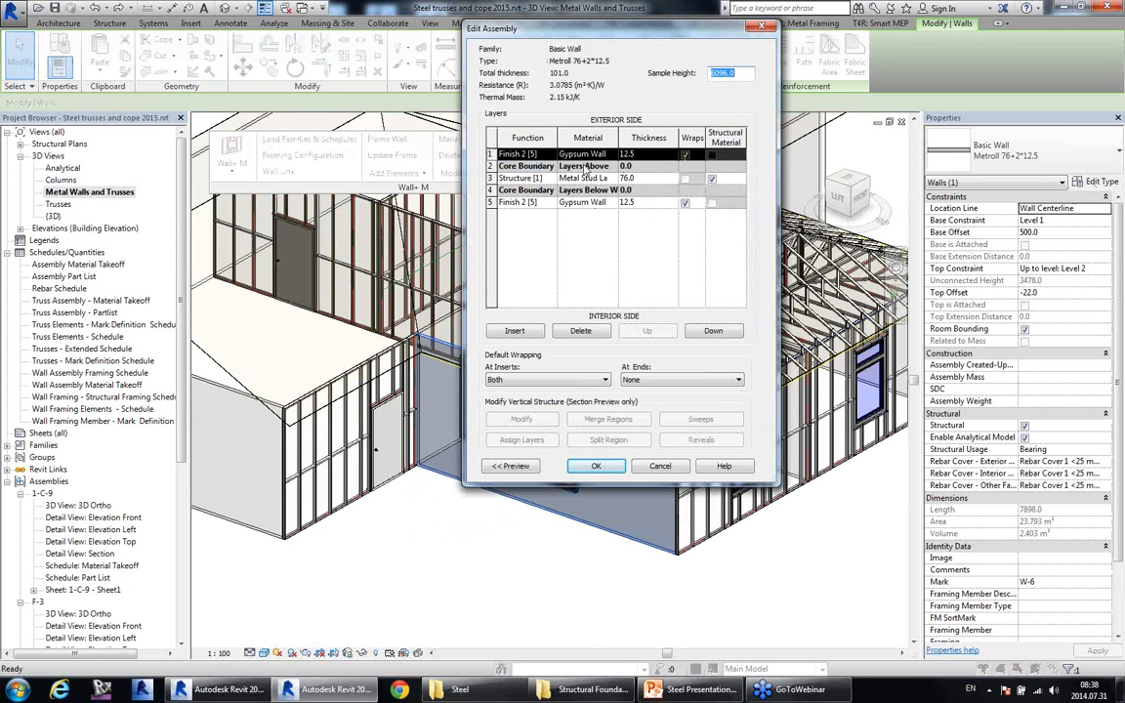
left_click(660, 466)
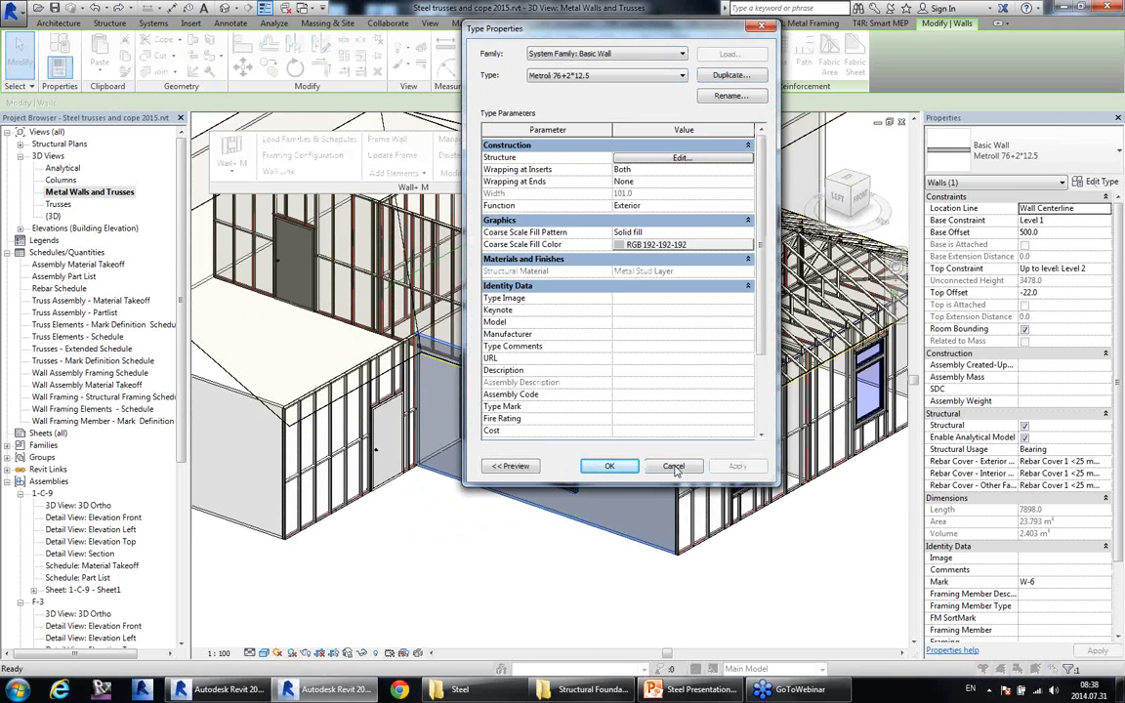
left_click(607, 422)
left_click(529, 570)
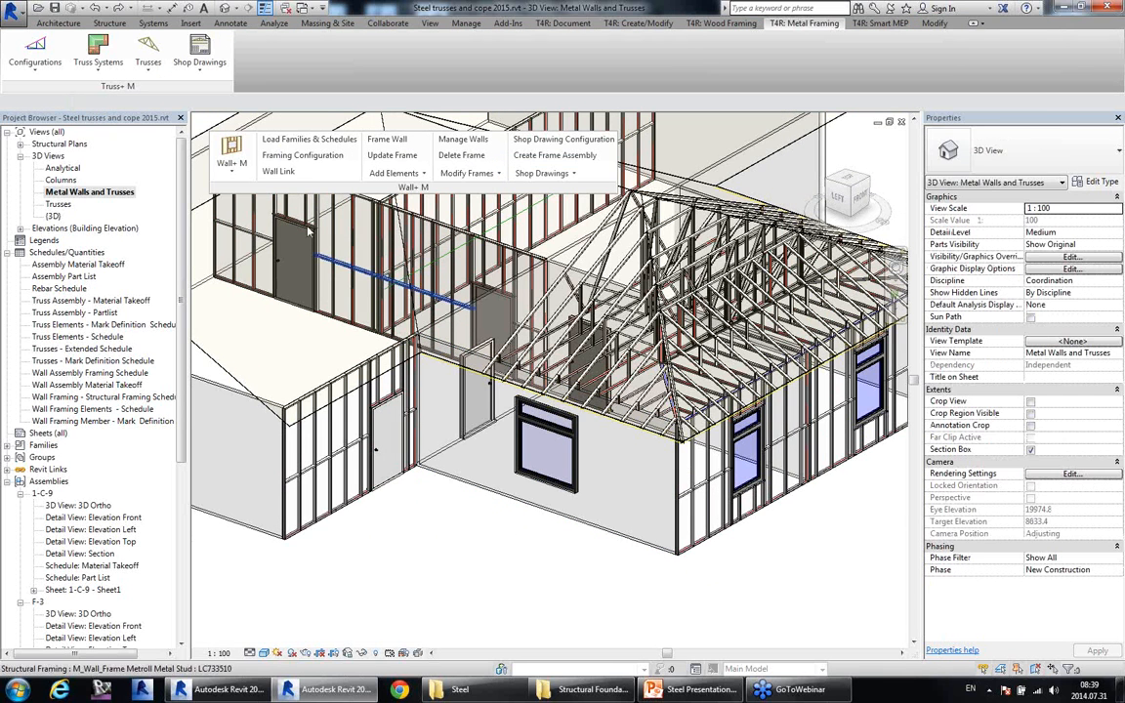
Open the wall framing configuration for M_Wall Metal Frame and look through its framing, opening and connection categories.
left_click(284, 159)
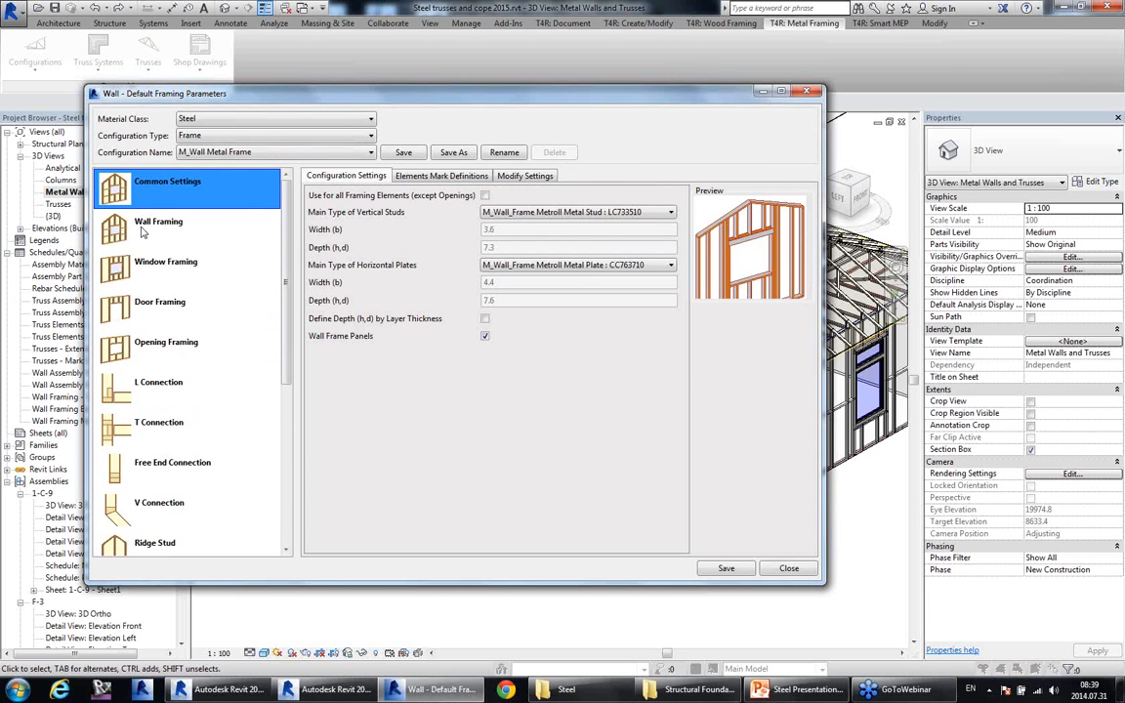
left_click(141, 227)
left_click(137, 261)
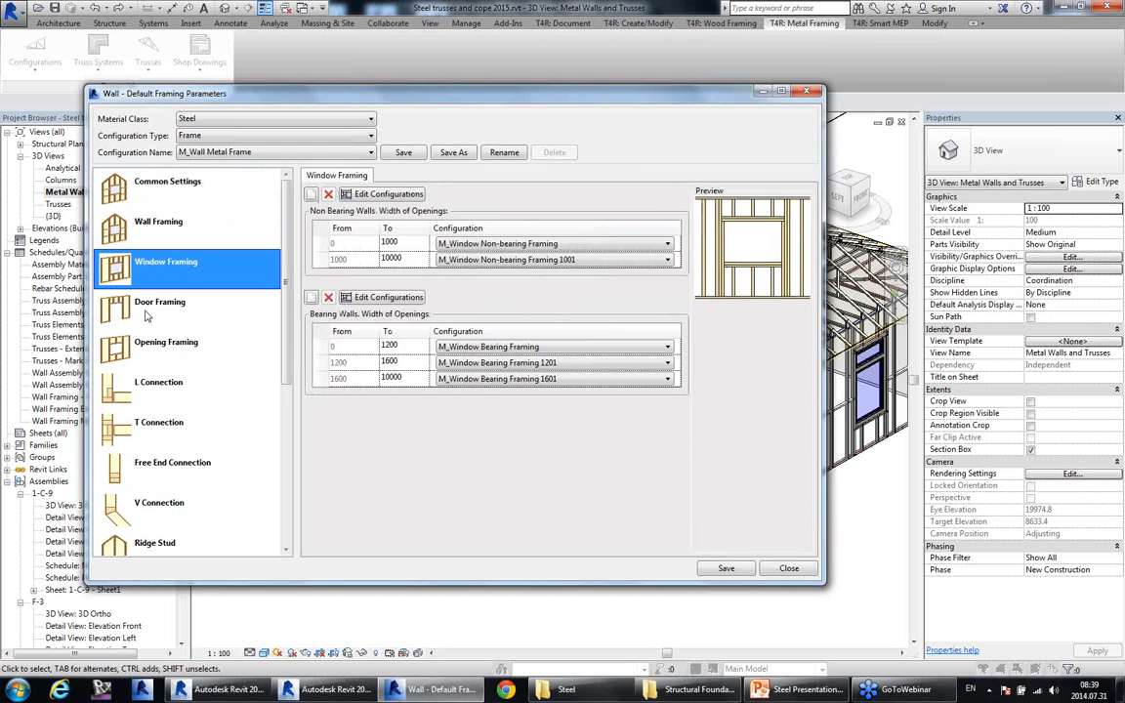
left_click(147, 314)
left_click(141, 348)
left_click(141, 386)
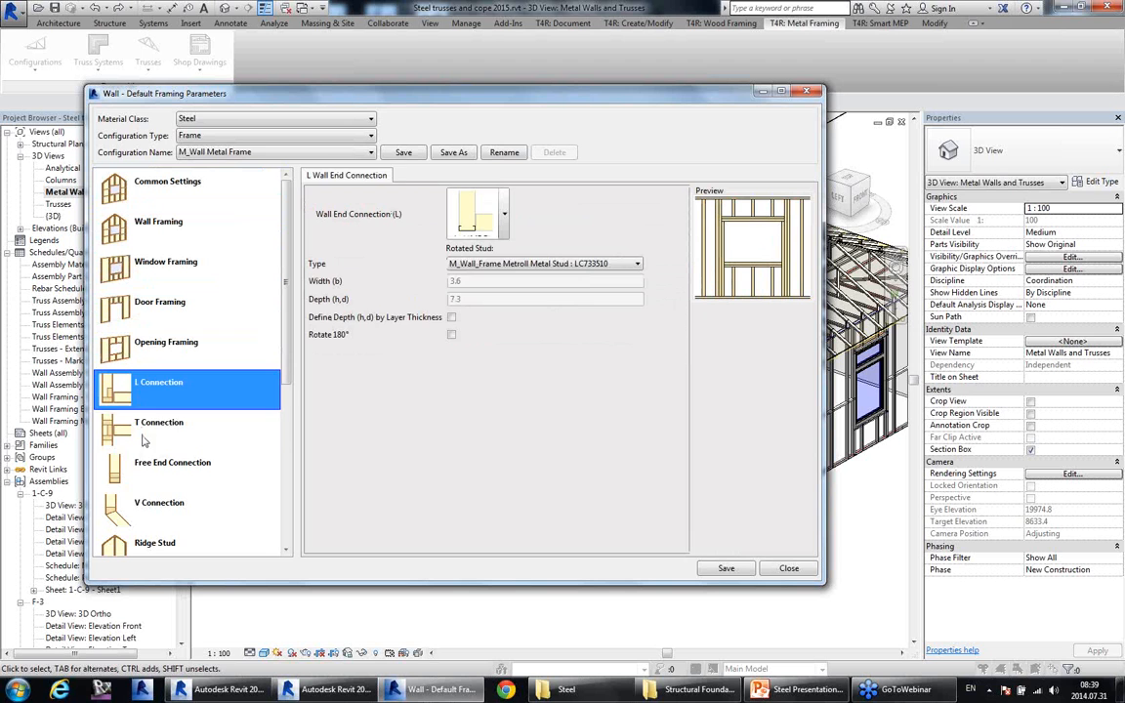
left_click(142, 437)
left_click(141, 461)
left_click(147, 403)
left_click(145, 430)
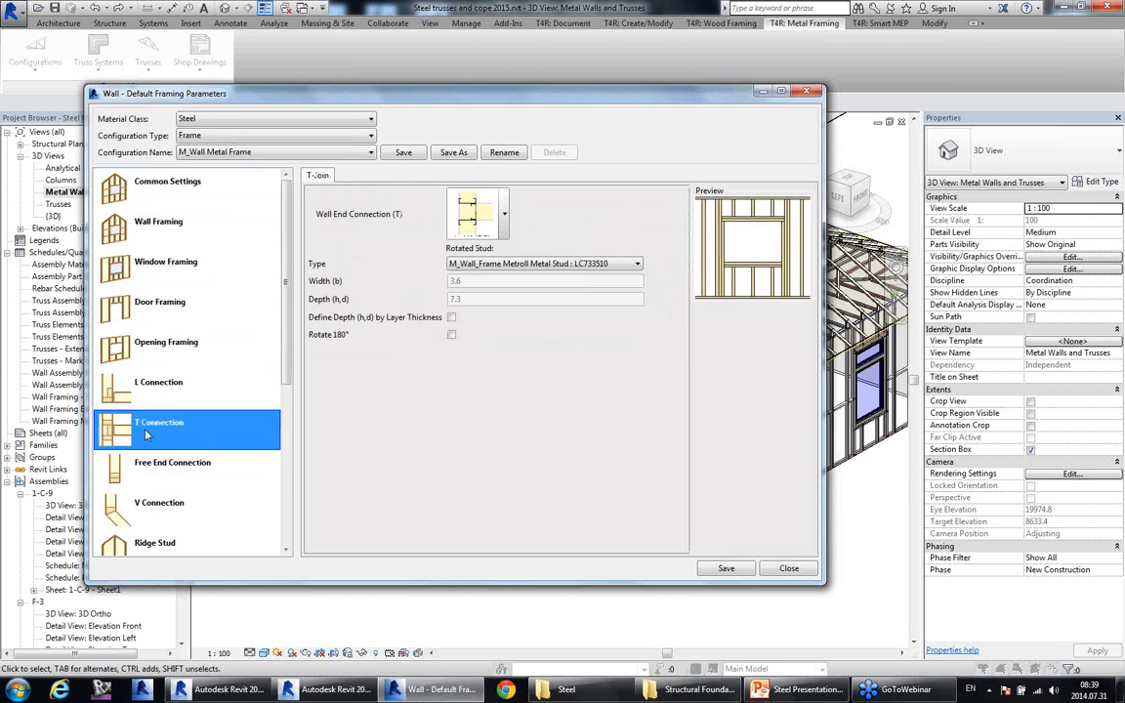
scroll(258, 351, "down", 3)
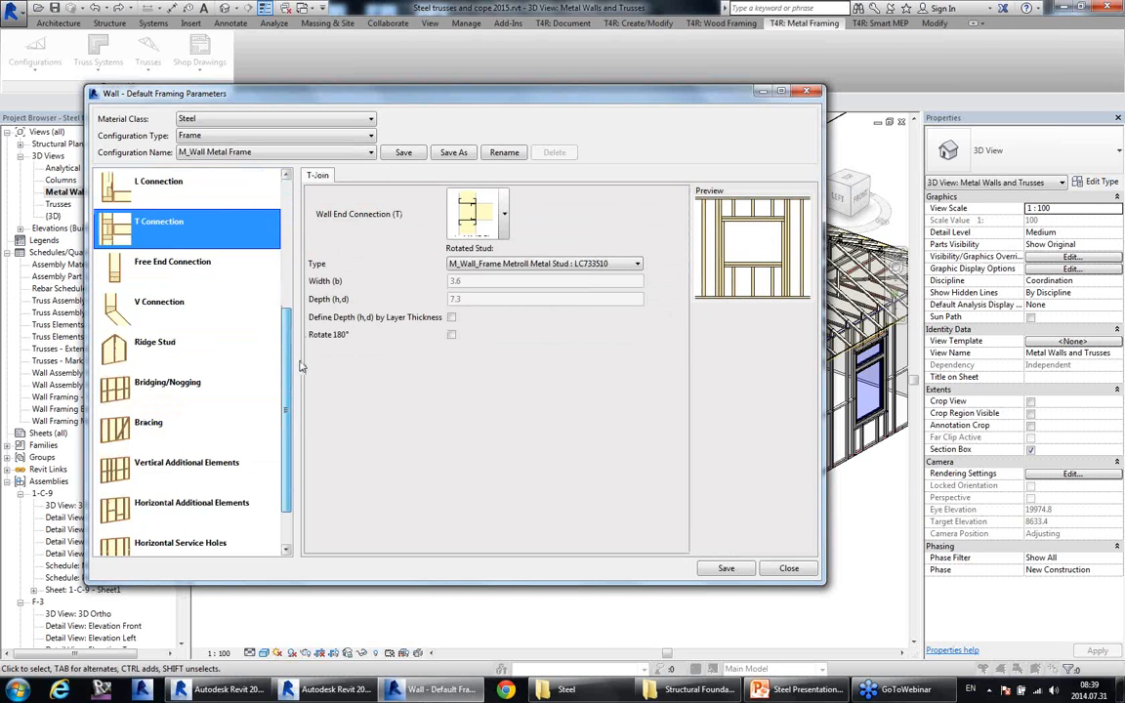
scroll(303, 373, "up", 3)
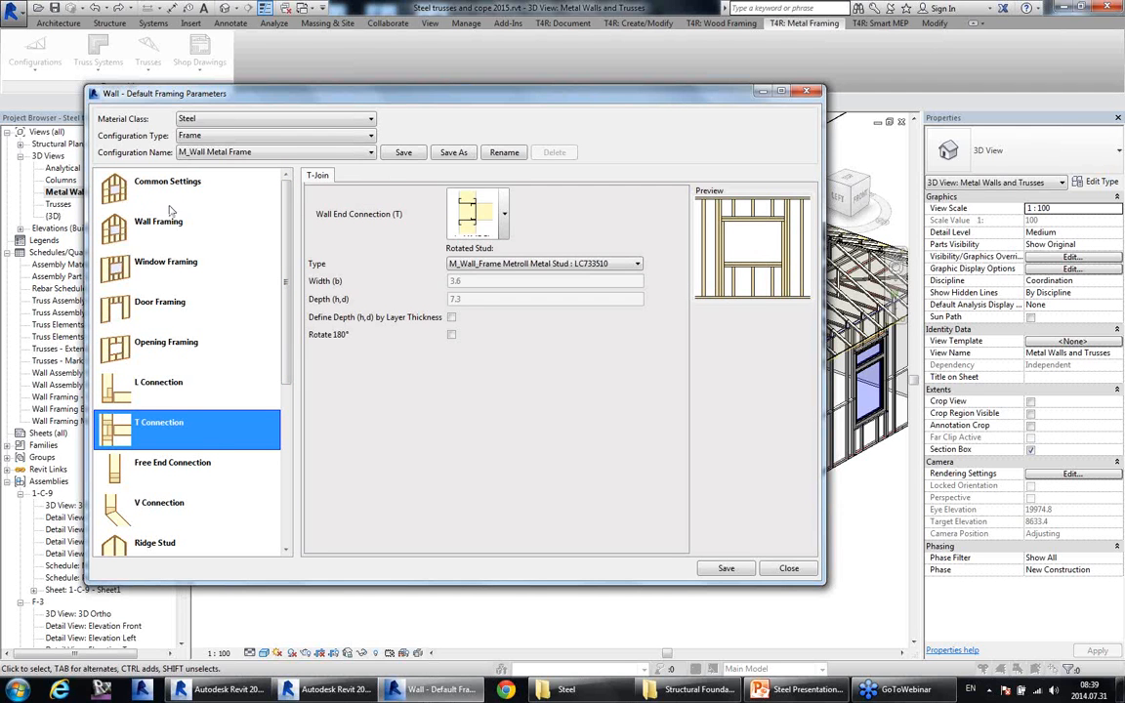
Review the Common Settings of the wall frame configuration, including the available main vertical stud types.
left_click(143, 188)
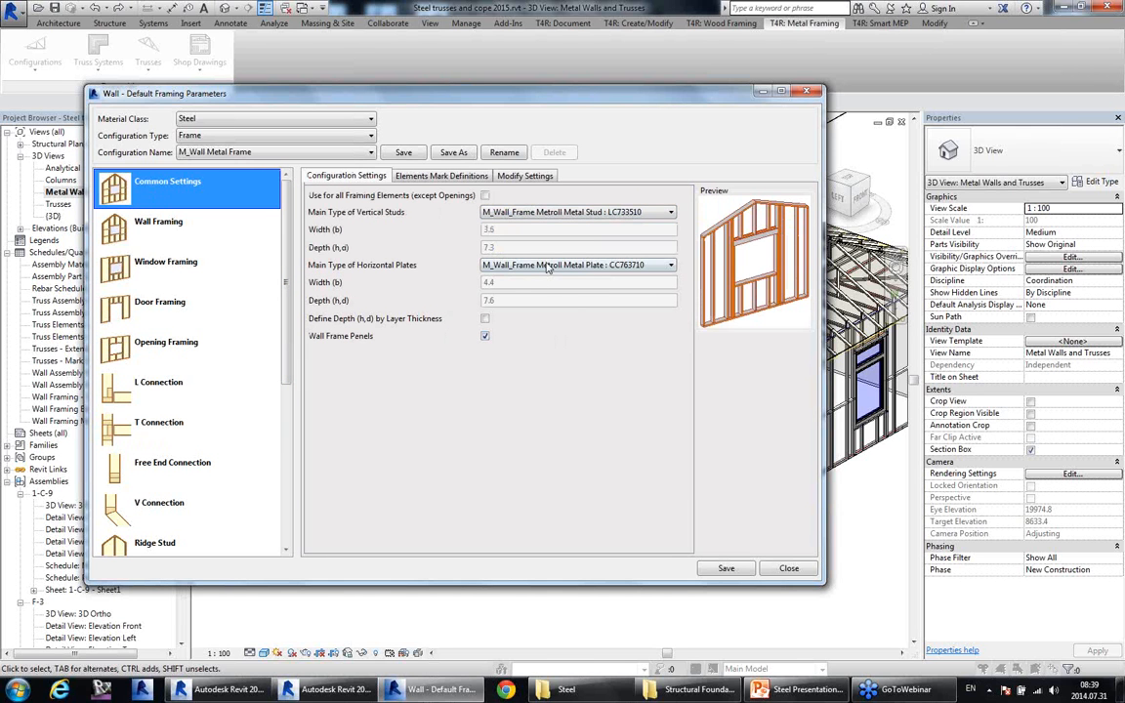
left_click(548, 214)
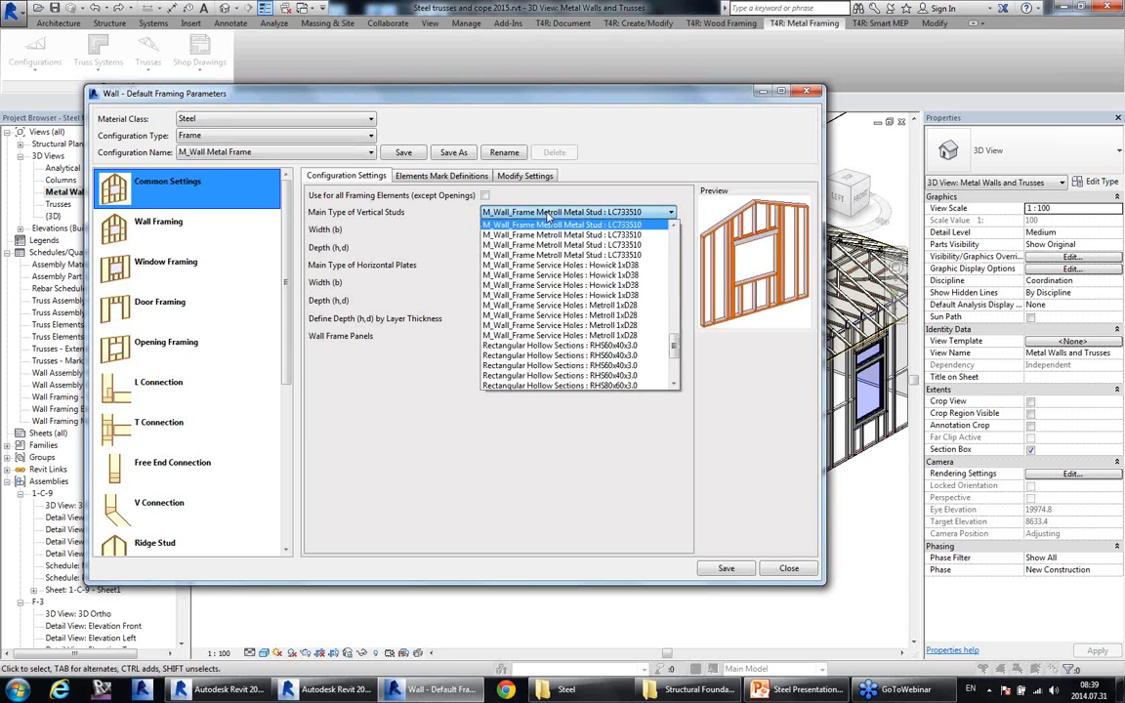
left_click(548, 215)
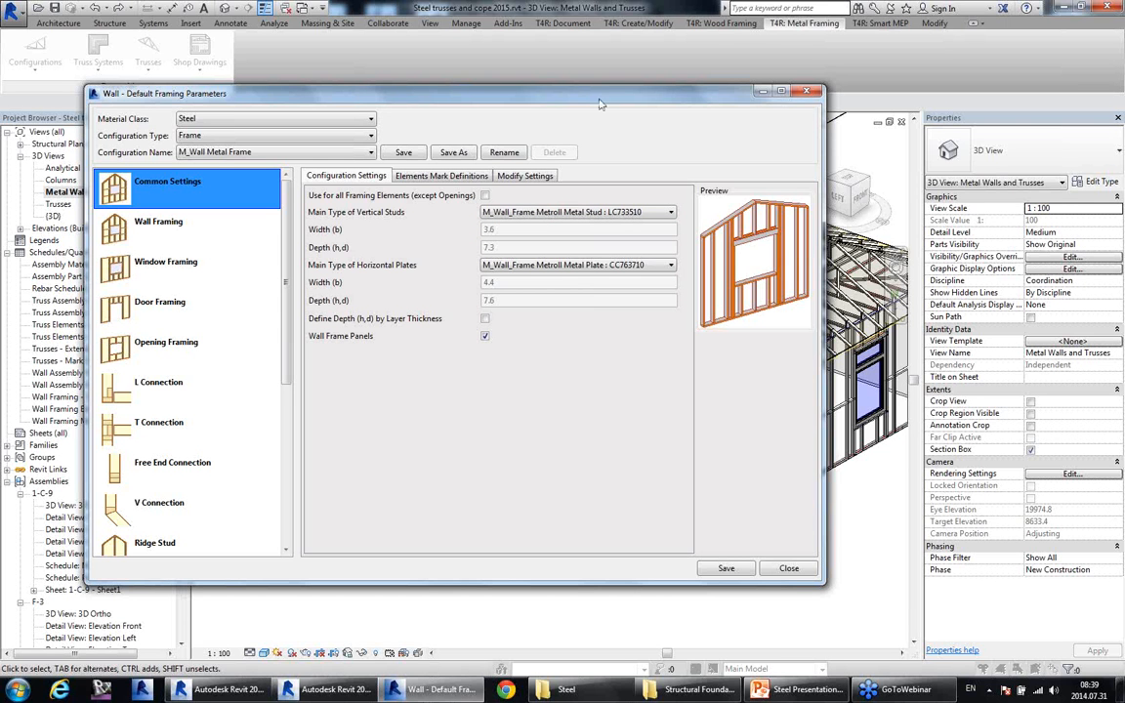
left_click_drag(601, 104, 597, 130)
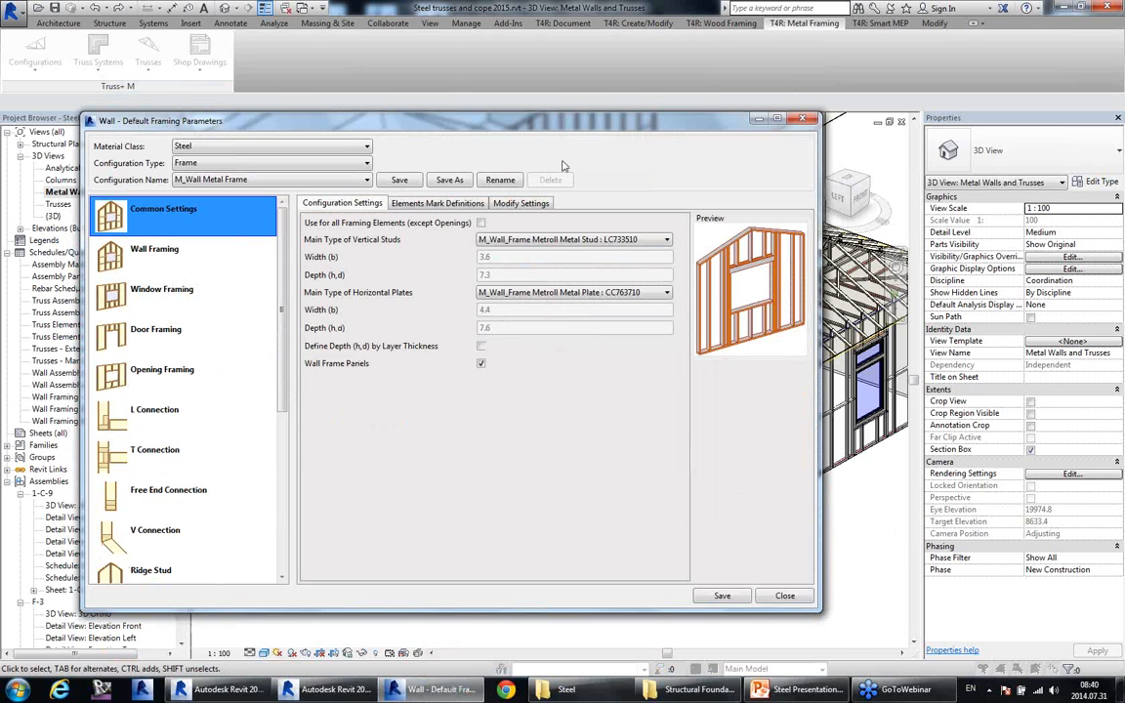
Review the Wall Framing settings for the vertical studs, top plate and bottom plate.
left_click(145, 254)
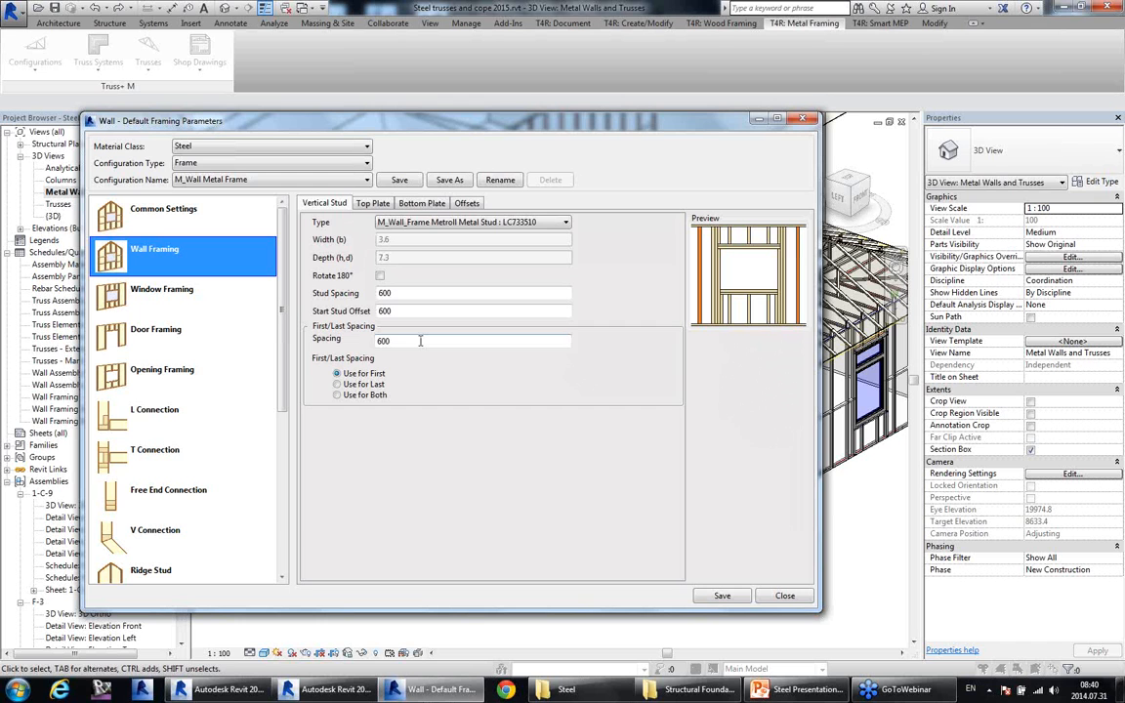
left_click(375, 204)
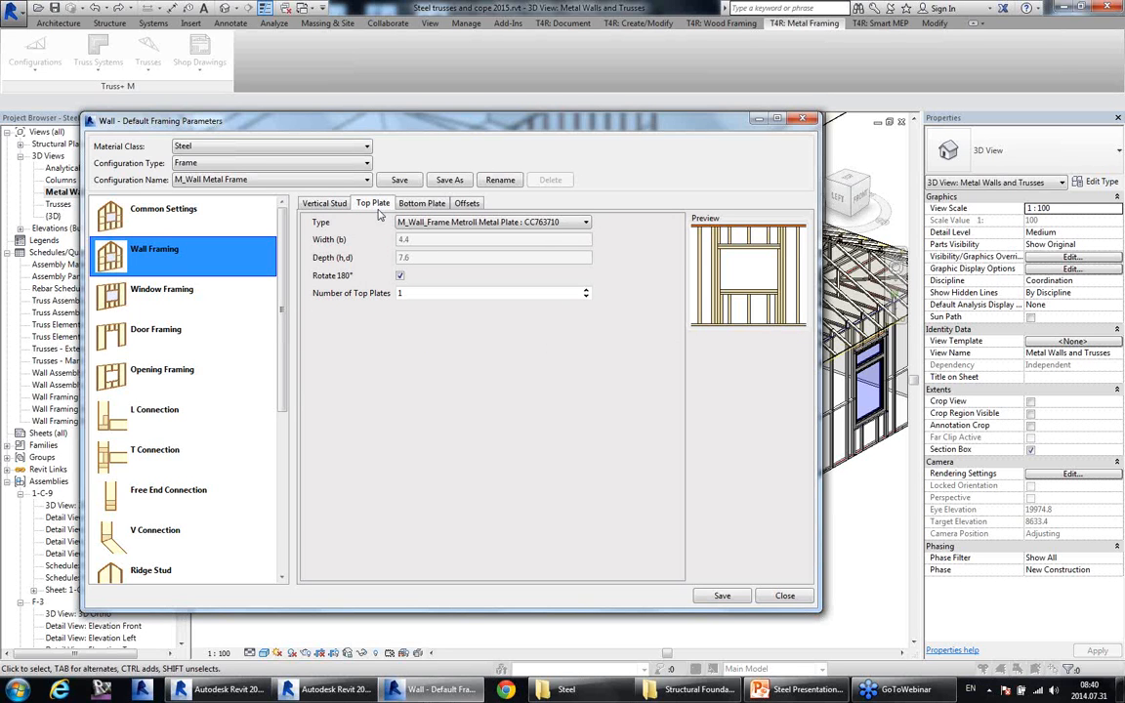
left_click(420, 204)
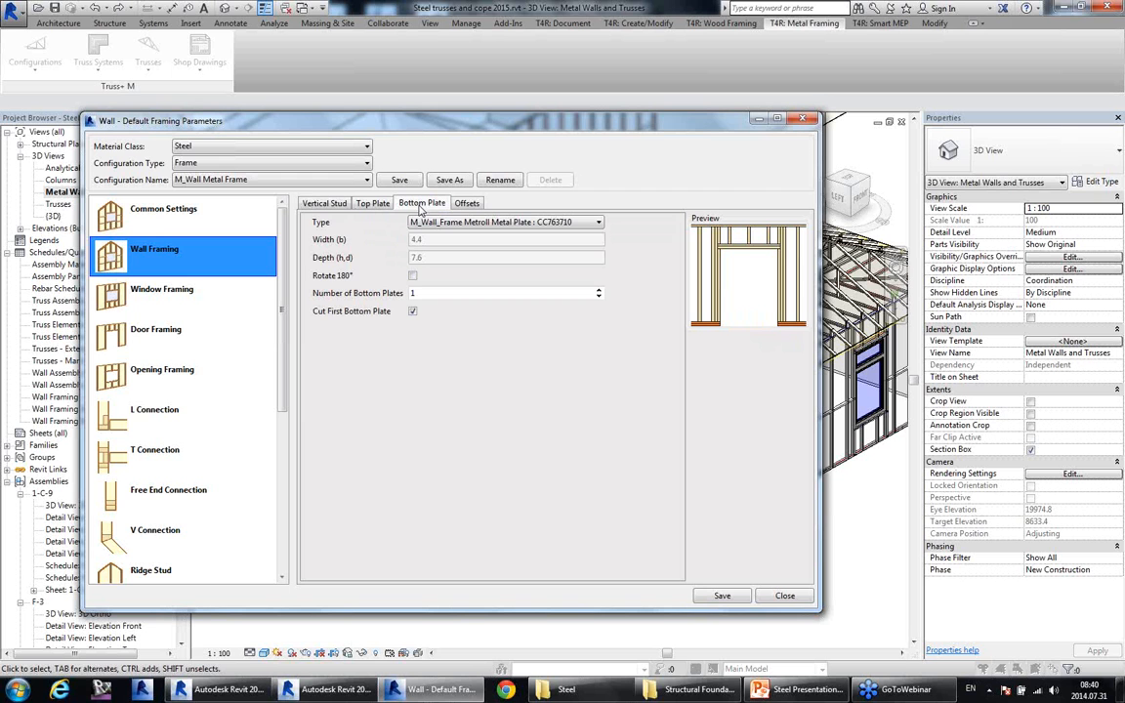
Try the 1H2VS1H3Z header in the M_Window Non-bearing Framing 1001 configuration.
left_click(147, 287)
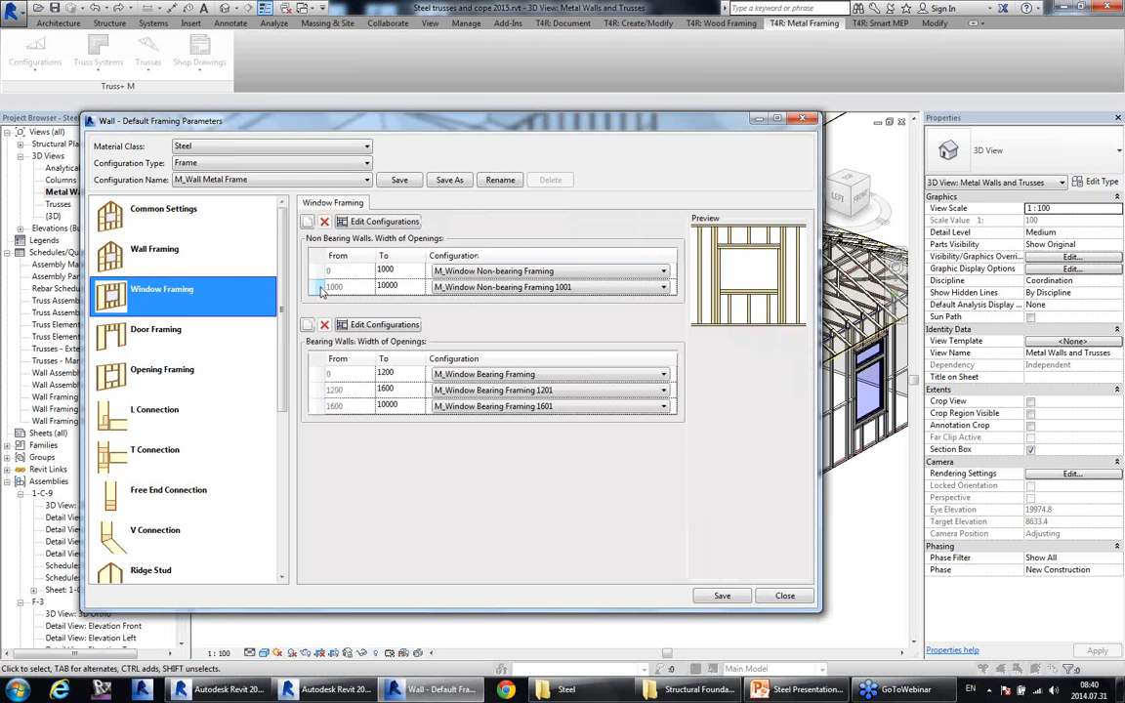
left_click(366, 222)
left_click(172, 159)
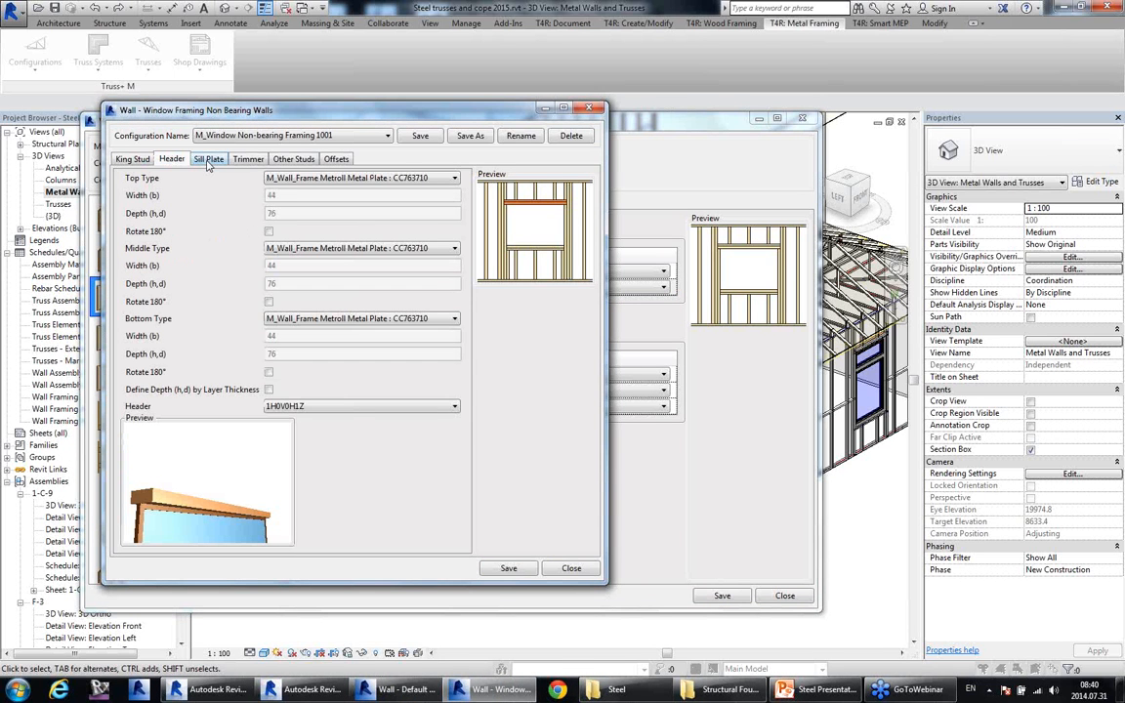
left_click(316, 405)
left_click(346, 452)
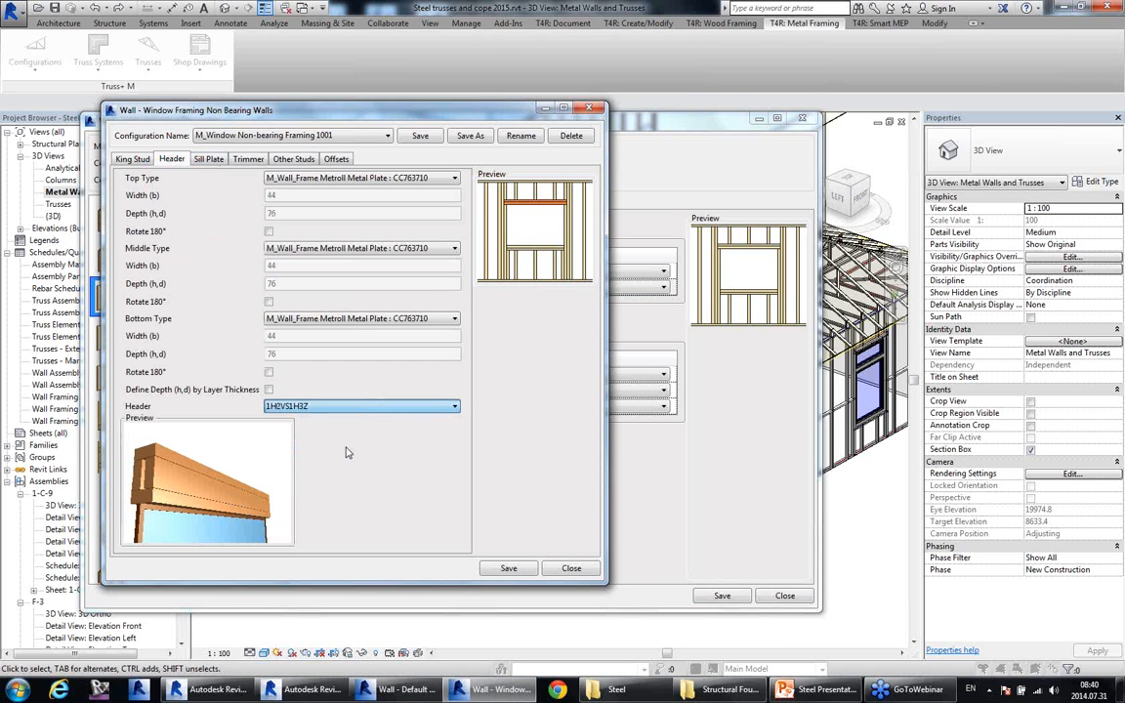
Review the sill plate, trimmer and other stud settings, including diagonal cripple panel types, and close the window framing configuration without saving.
left_click(209, 159)
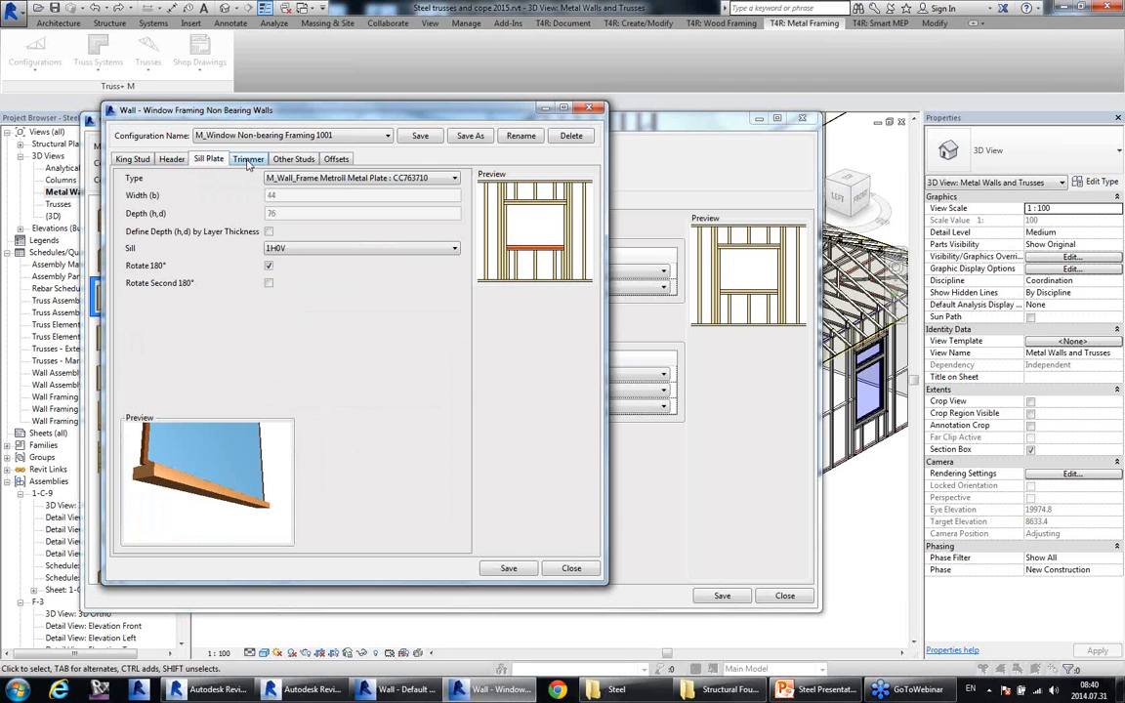
left_click(248, 160)
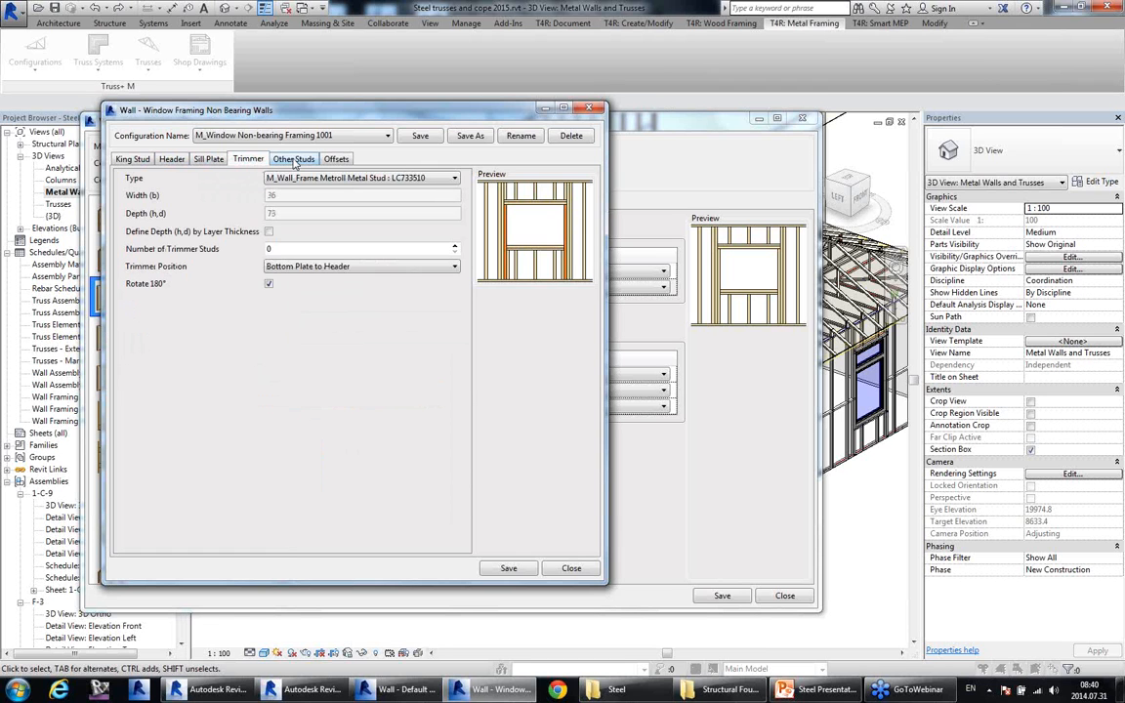
left_click(293, 160)
left_click(324, 296)
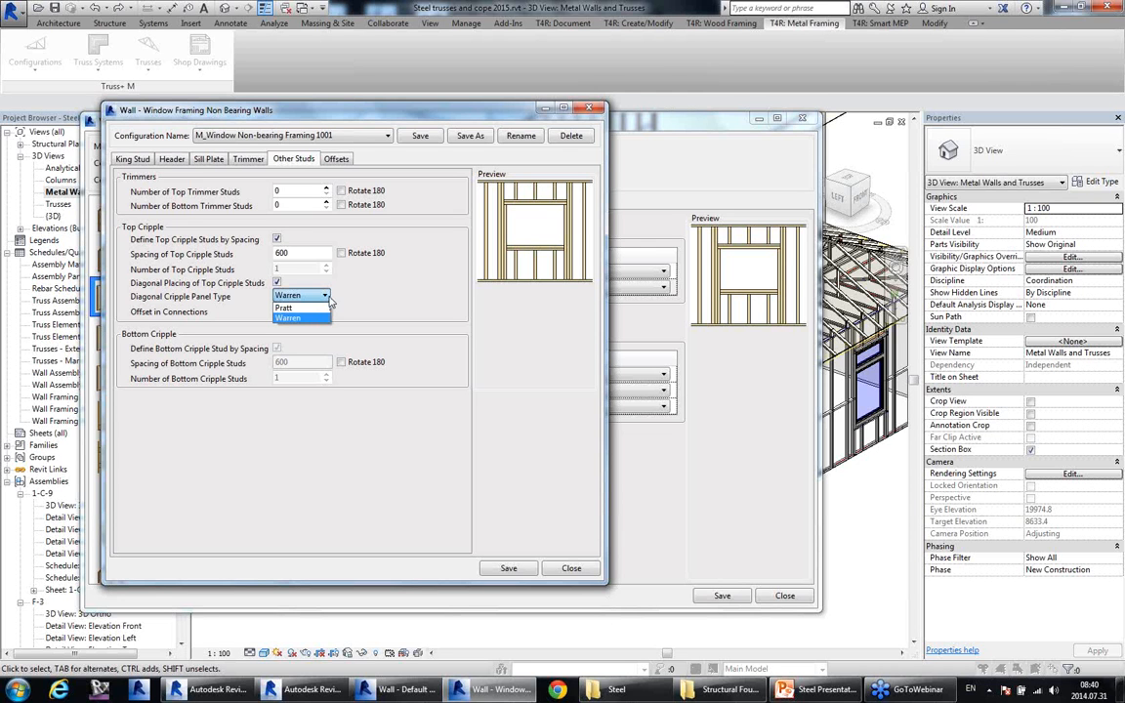
left_click(289, 317)
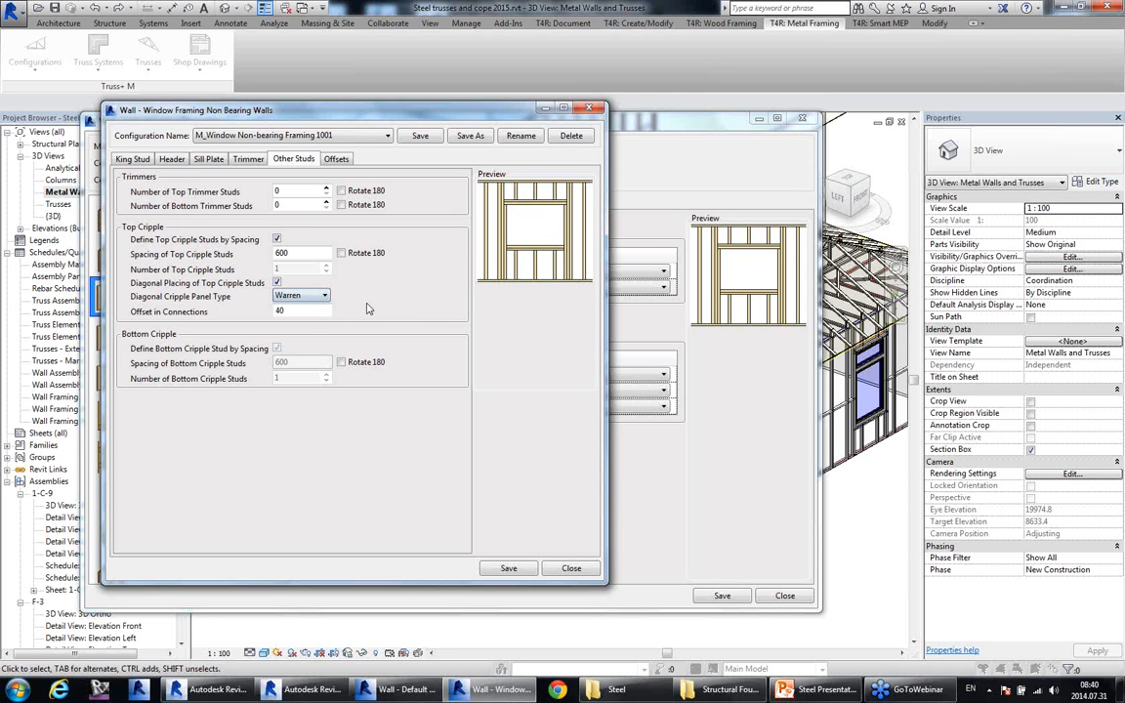
left_click(598, 108)
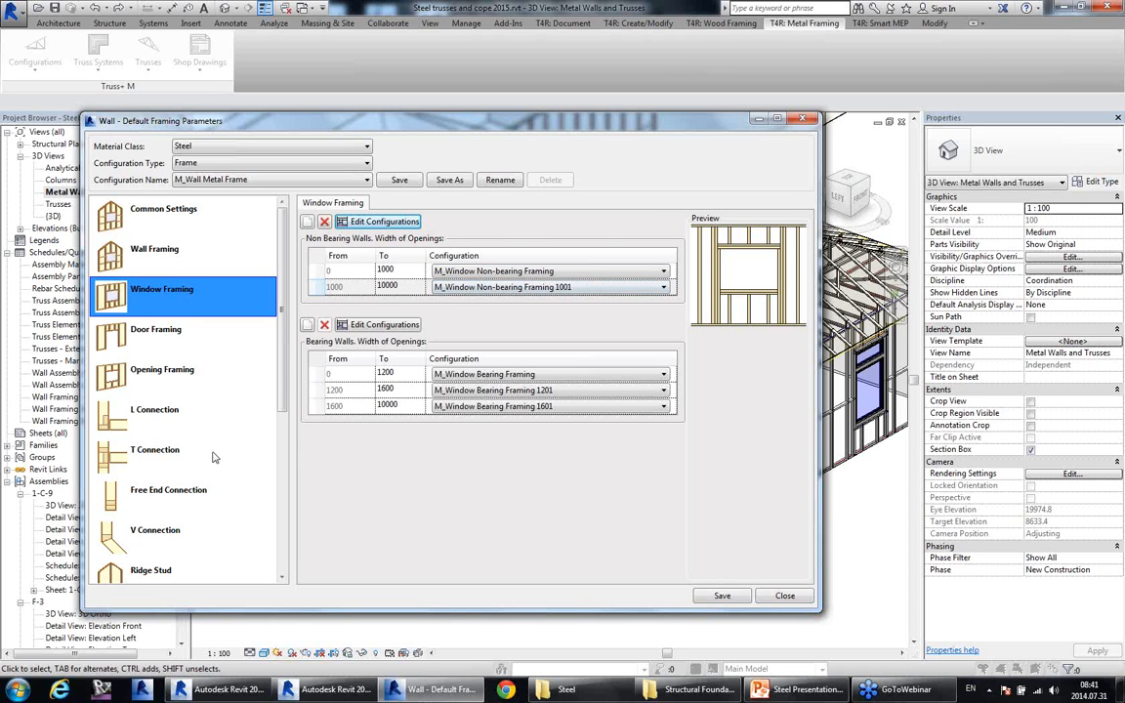
Review the Door Framing and Opening Framing configurations for bearing and non-bearing walls.
left_click(124, 334)
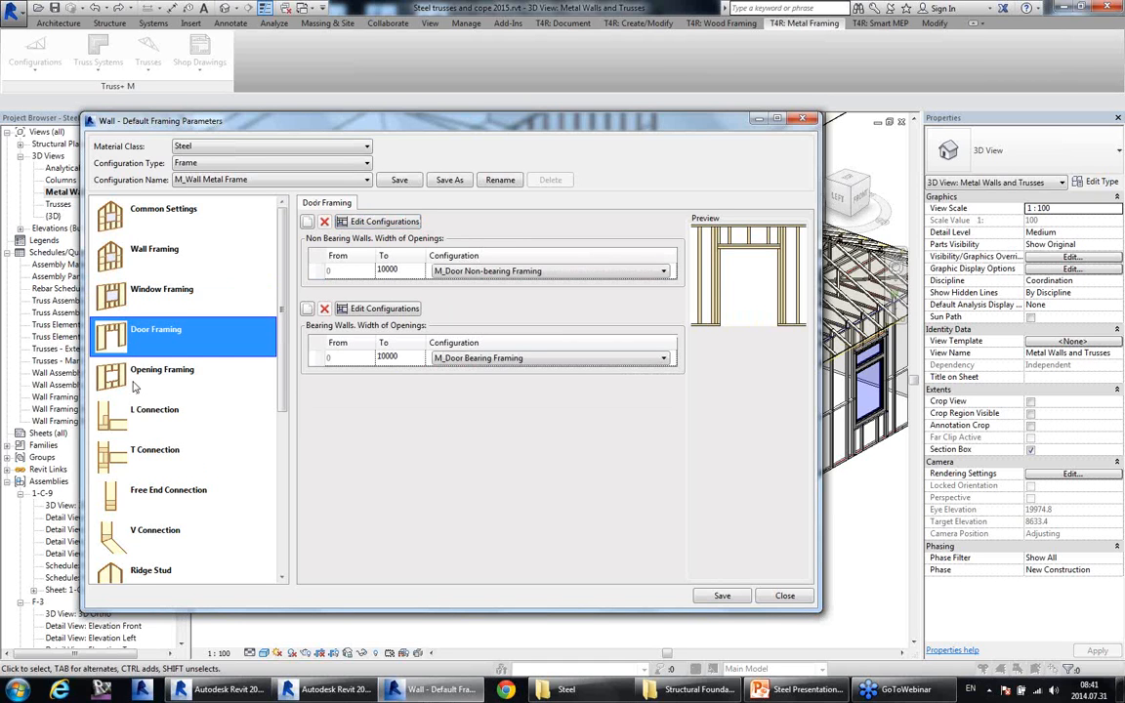
left_click(137, 376)
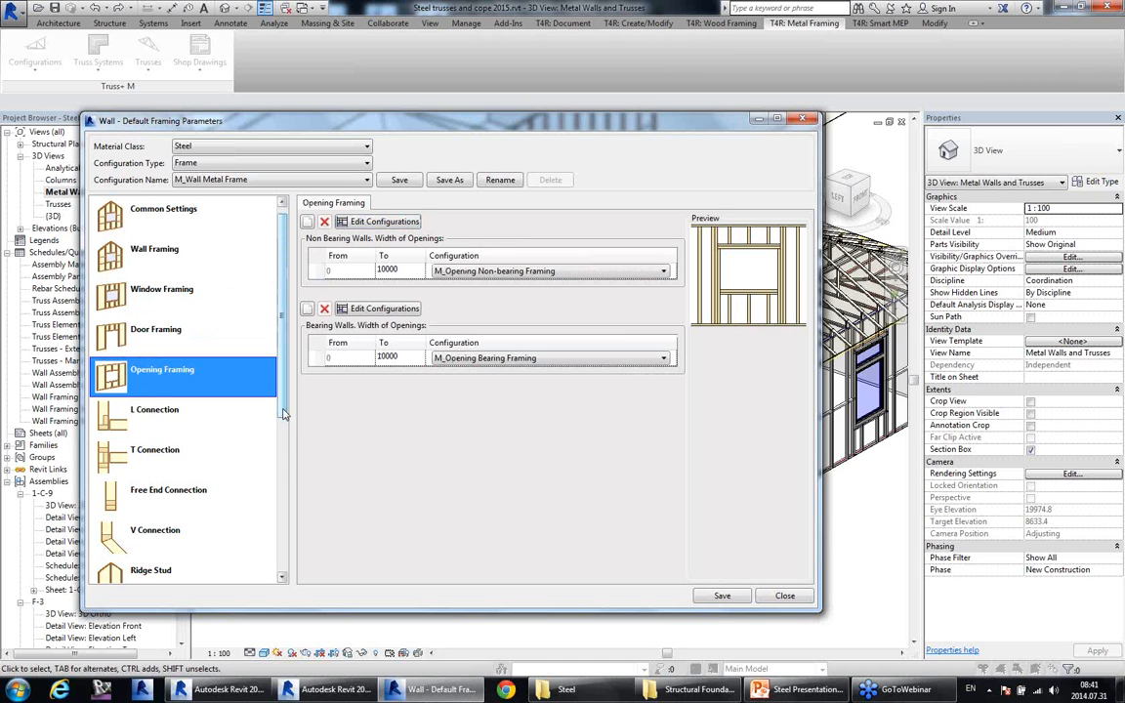
scroll(147, 361, "down", 2)
Review the available stud layouts for the L Connection and T Connection wall ends.
left_click(148, 352)
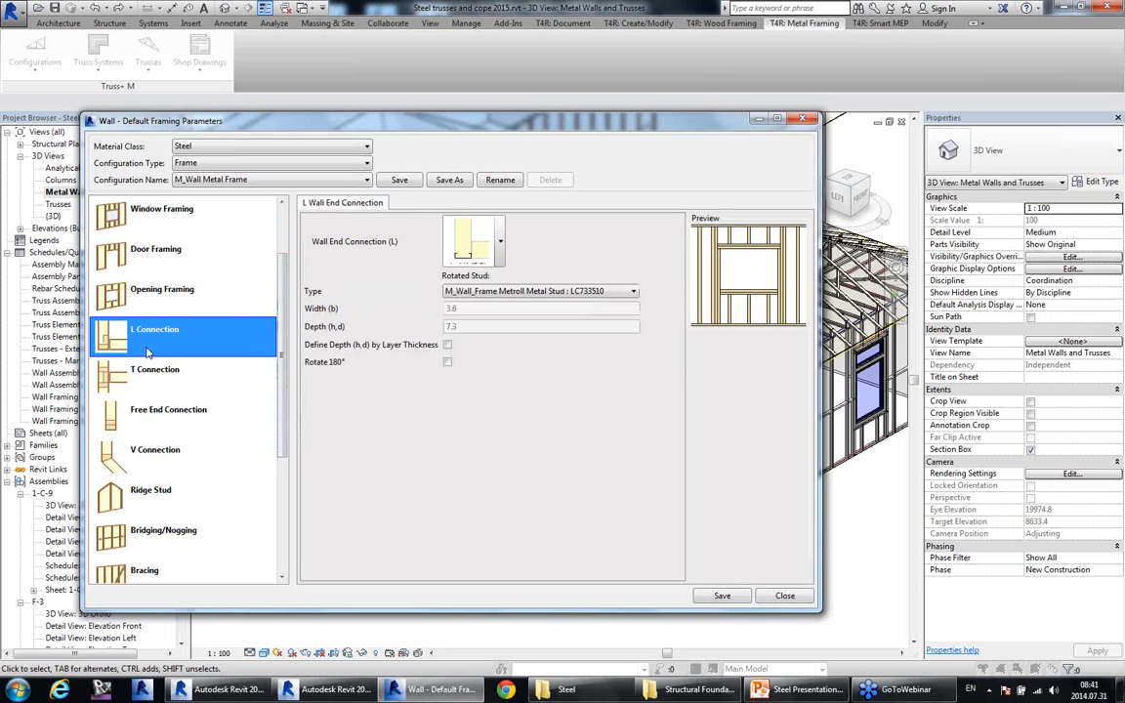
left_click(501, 251)
left_click(501, 251)
left_click(146, 371)
left_click(500, 244)
left_click(501, 244)
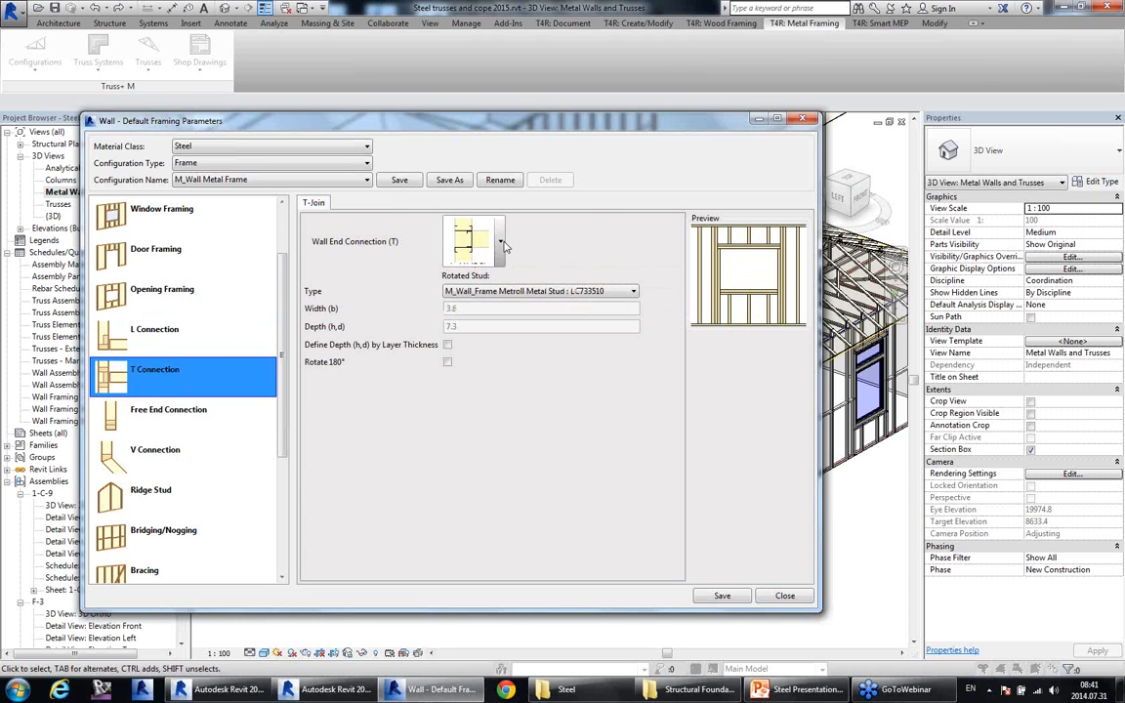
Review the Free End Connection stud layouts and the V Connection settings.
left_click(161, 410)
left_click(503, 252)
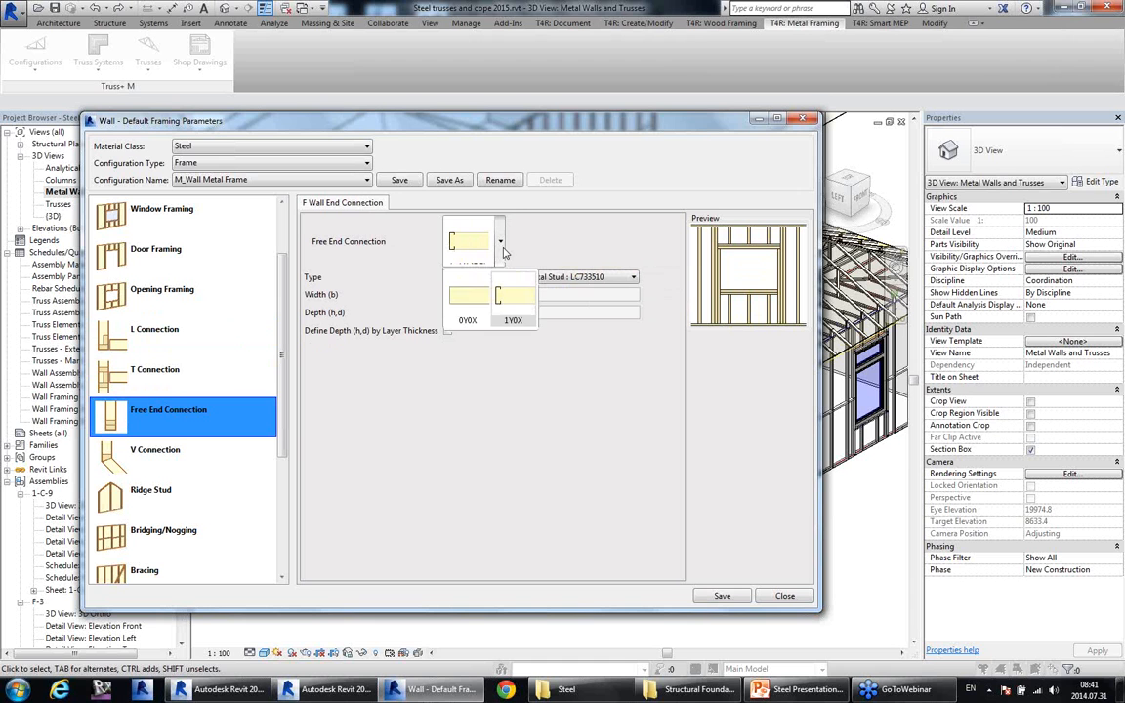
left_click(503, 252)
left_click(189, 467)
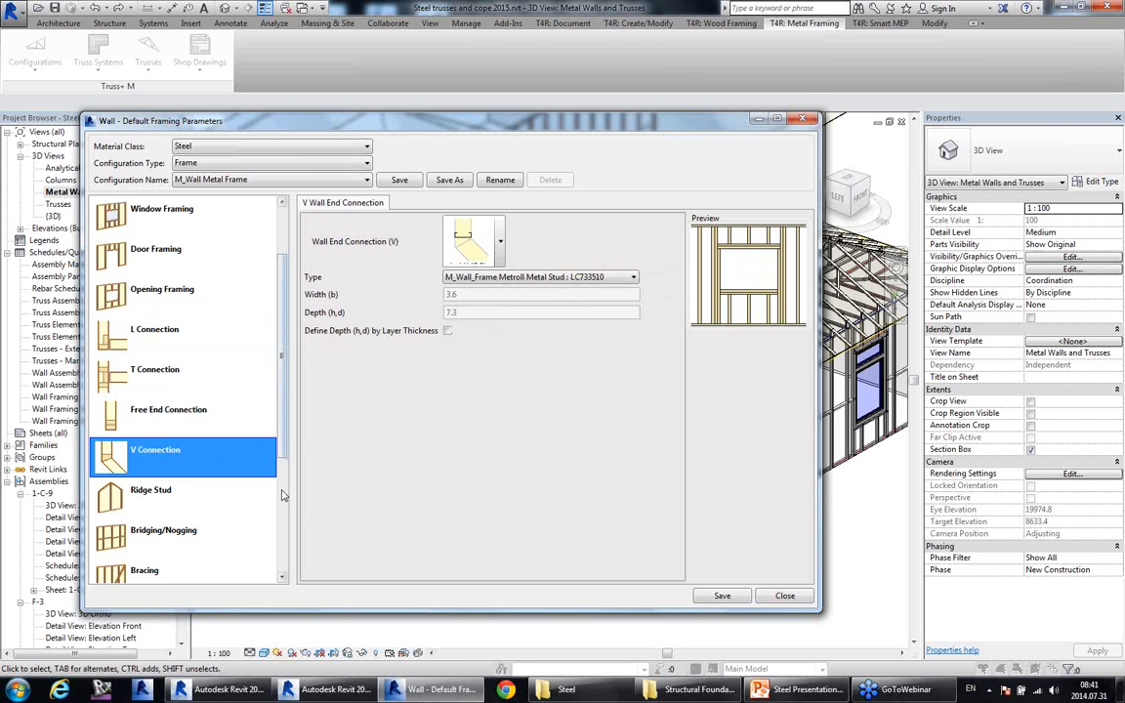
Review the V connection, ridge stud, bridging/nogging and bracing settings of the M_Wall Metal Frame configuration.
scroll(263, 391, "down", 2)
left_click(501, 243)
left_click(501, 244)
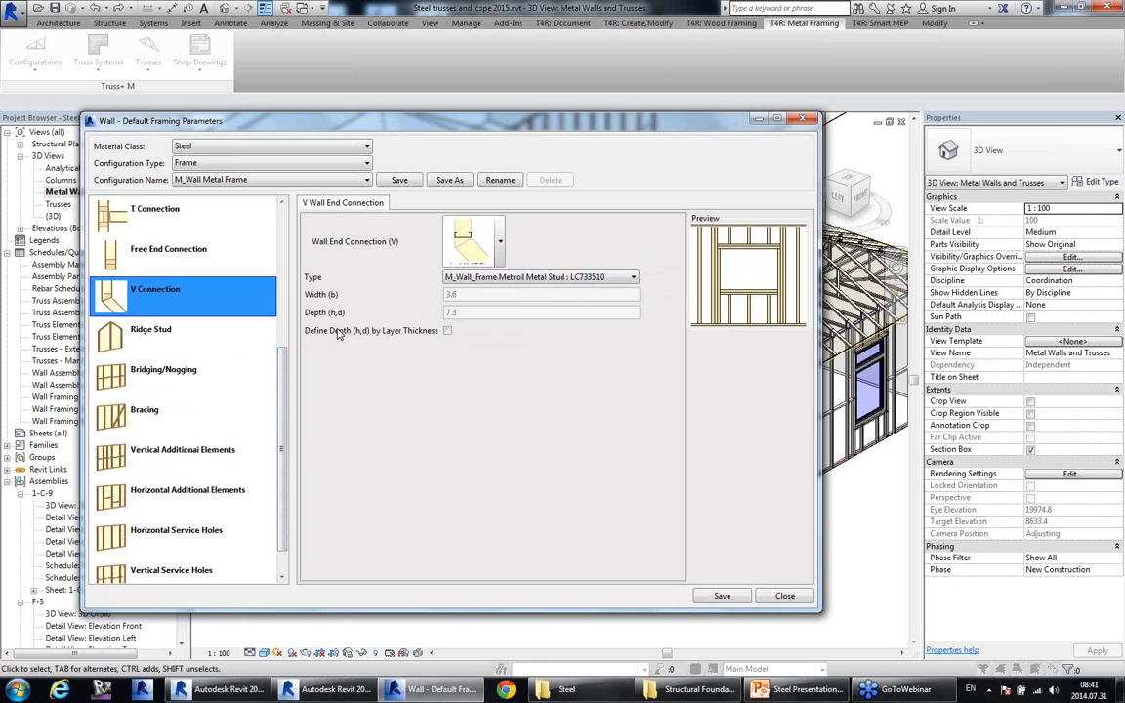
left_click(138, 337)
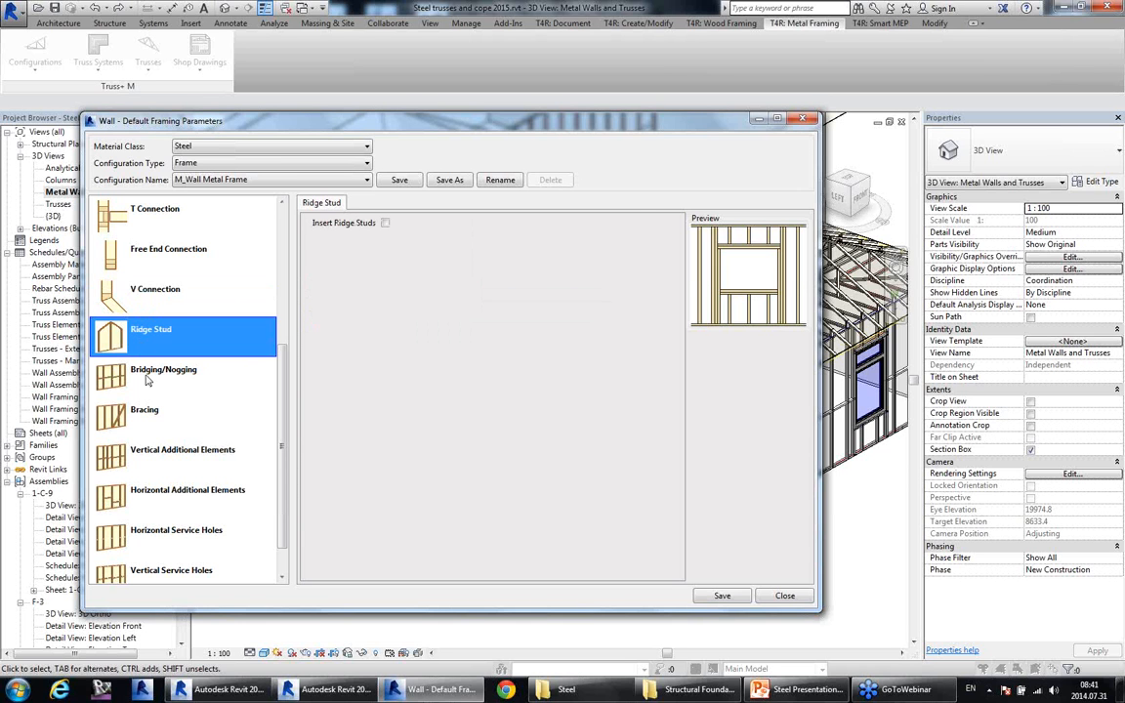
left_click(144, 380)
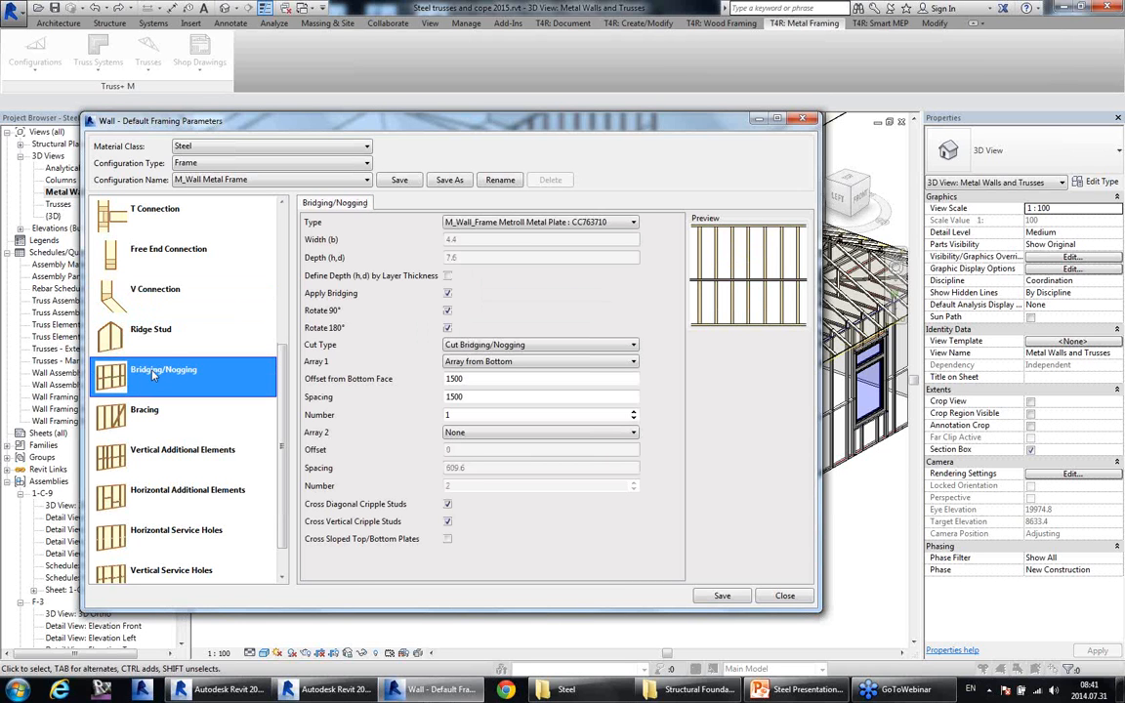
left_click(146, 411)
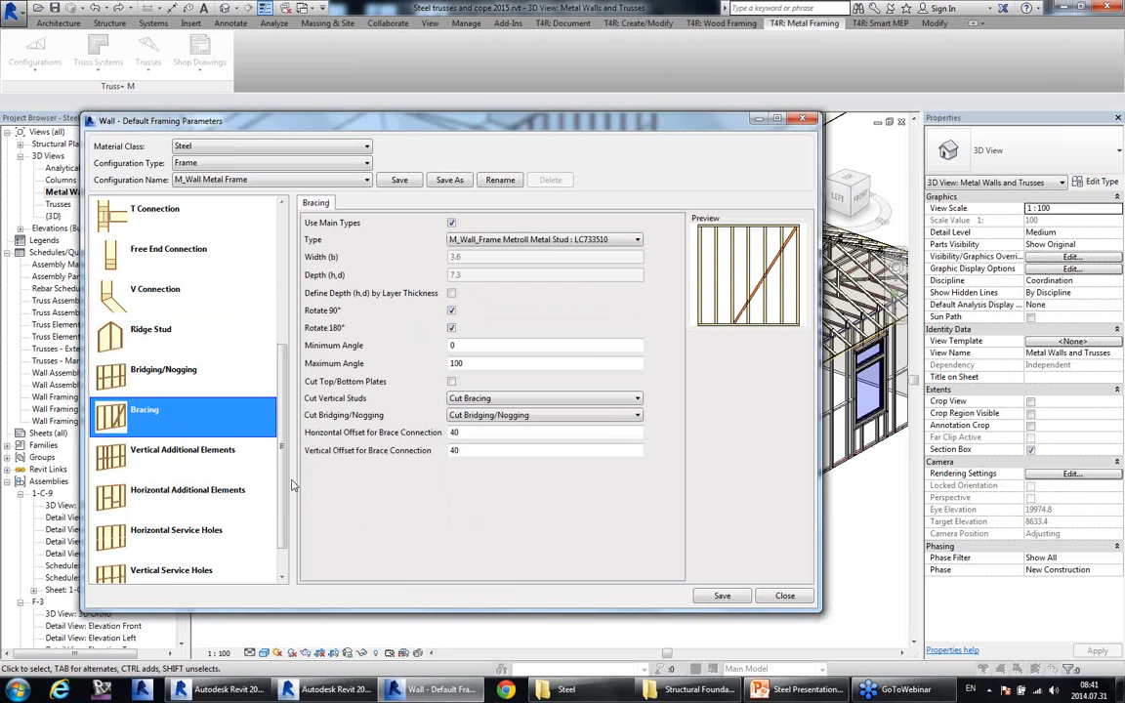
scroll(230, 434, "down", 1)
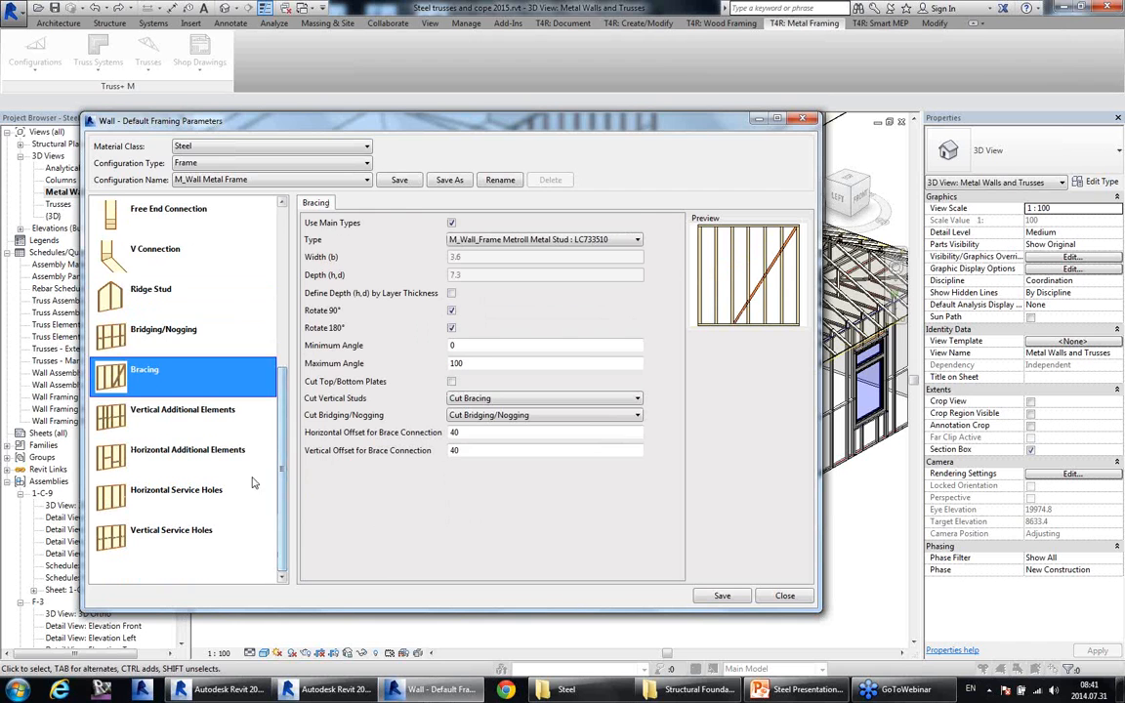
Examine the vertical and horizontal additional element settings and the horizontal and vertical service hole settings of the wall framing configuration.
left_click(152, 429)
left_click(158, 463)
left_click(172, 417)
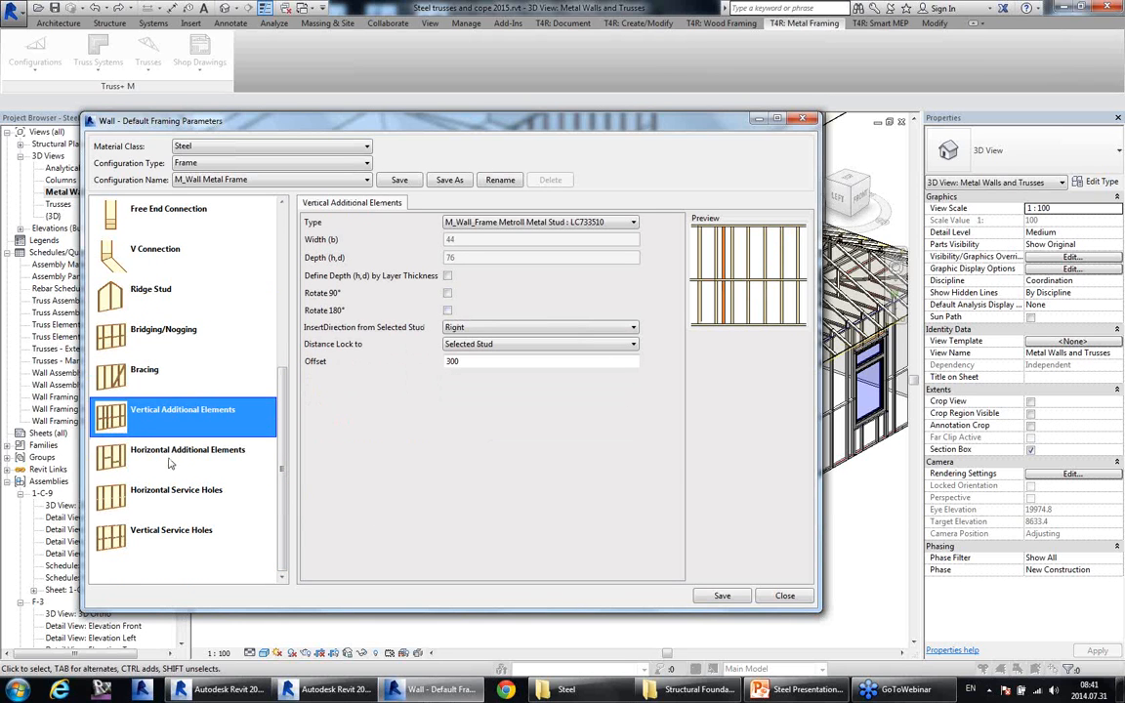
left_click(170, 462)
left_click(169, 420)
left_click(166, 458)
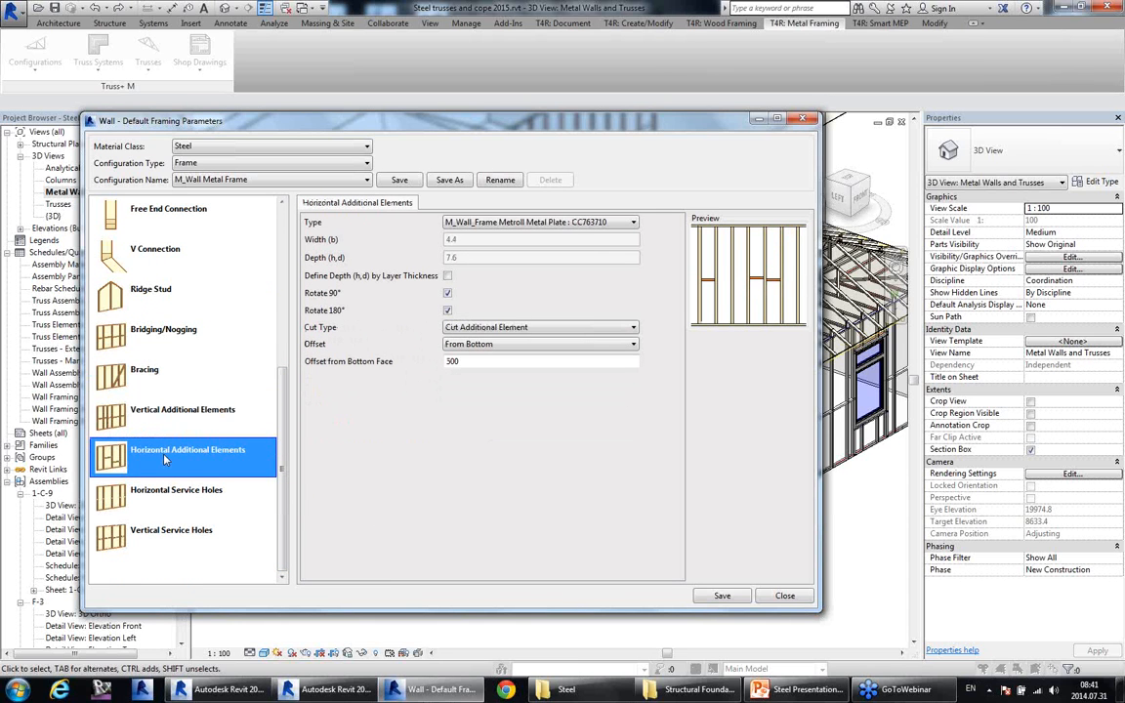
left_click(166, 493)
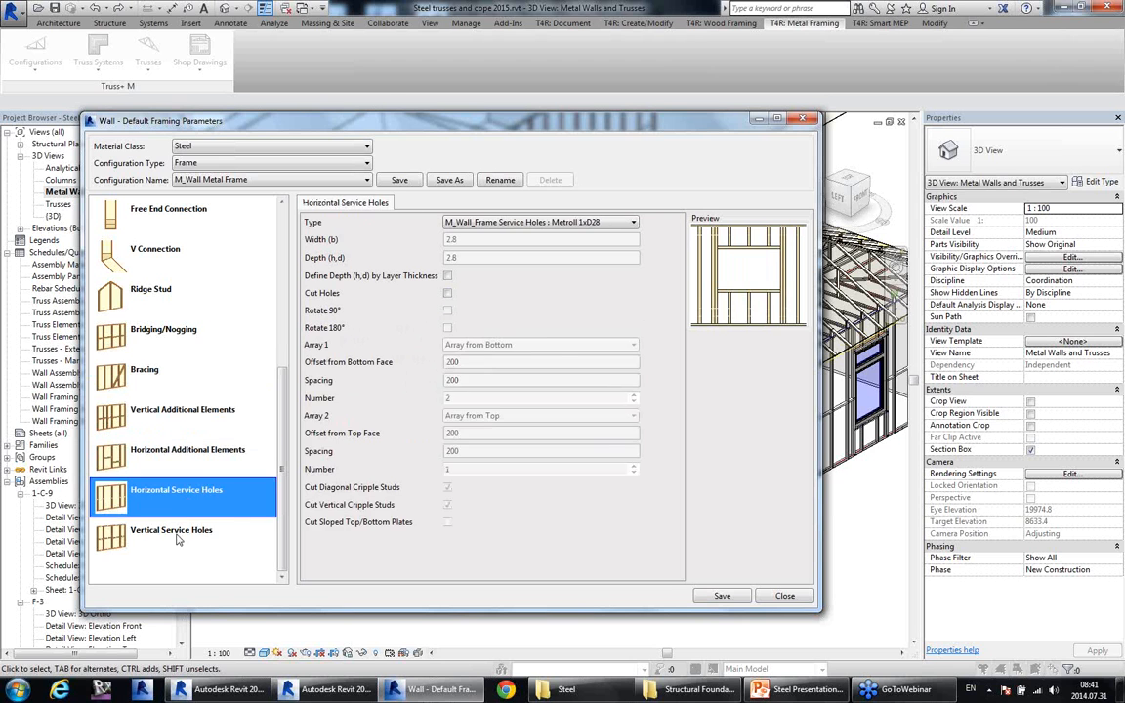
left_click(167, 535)
left_click(164, 486)
left_click(162, 533)
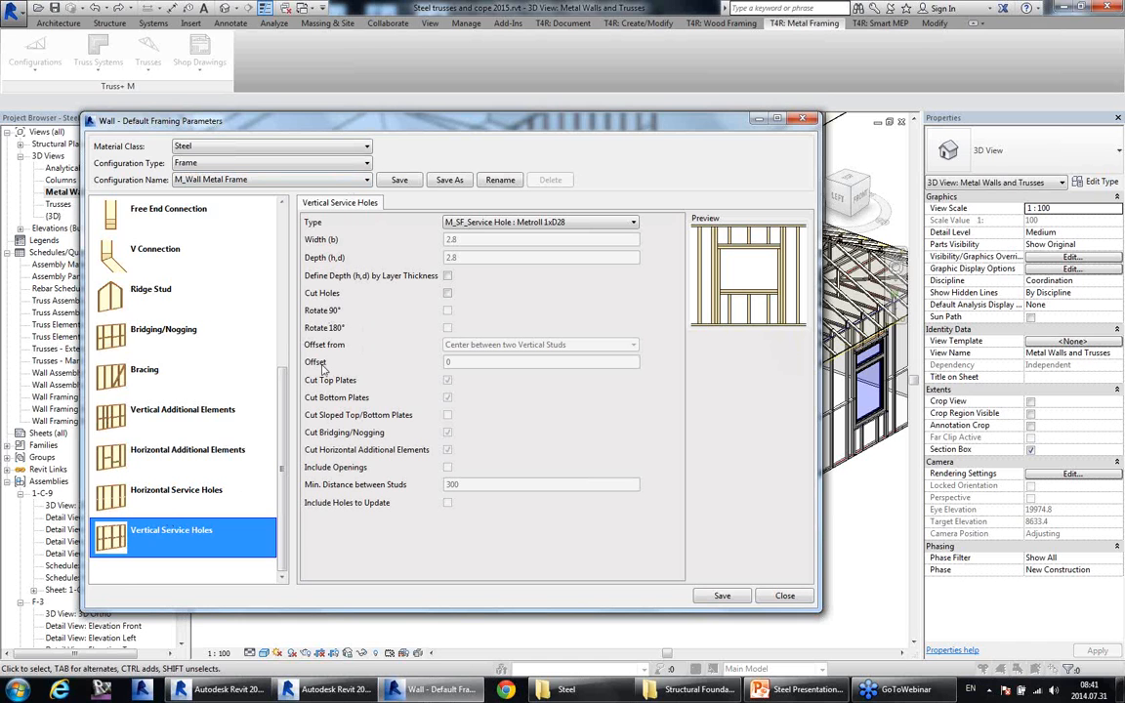
Check which wall framing configurations are available, keep M_Wall Metal Frame, and close the framing parameters.
scroll(278, 286, "up", 2)
scroll(278, 286, "up", 3)
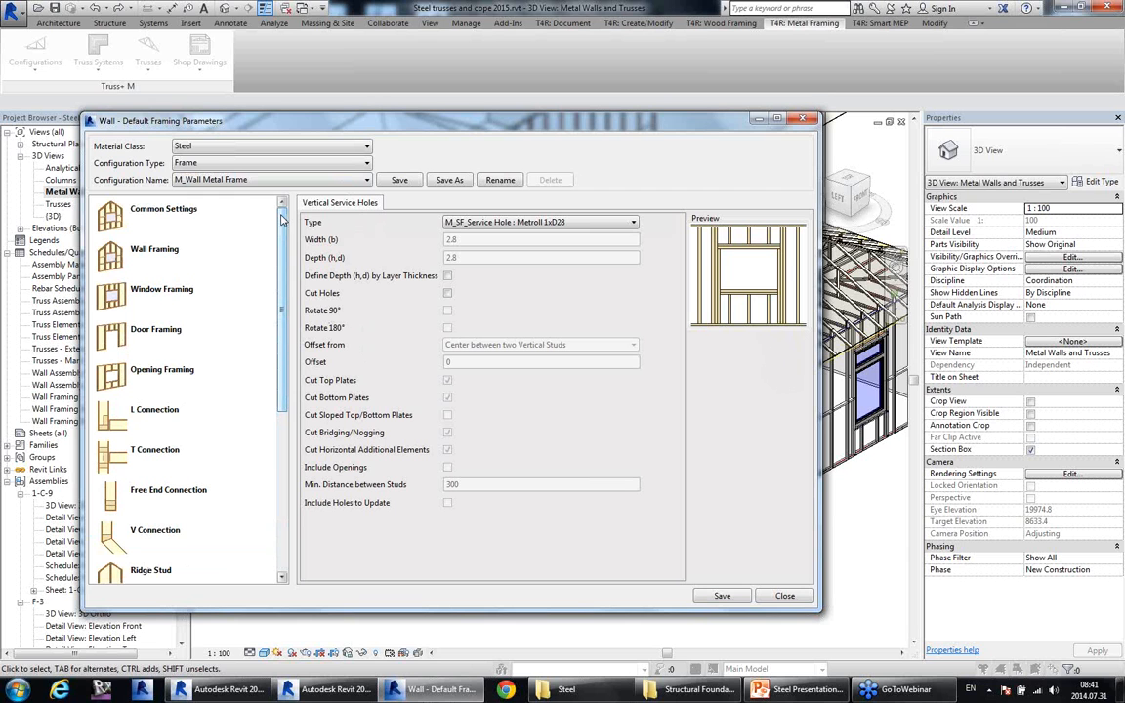
left_click(237, 181)
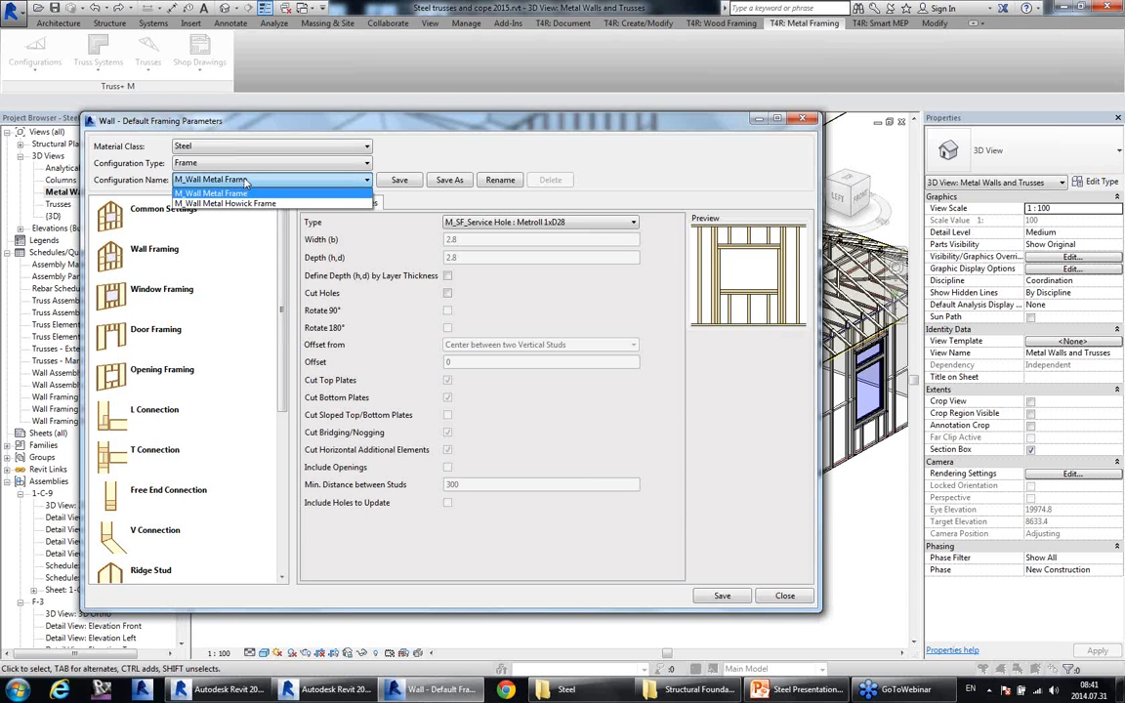
left_click(247, 181)
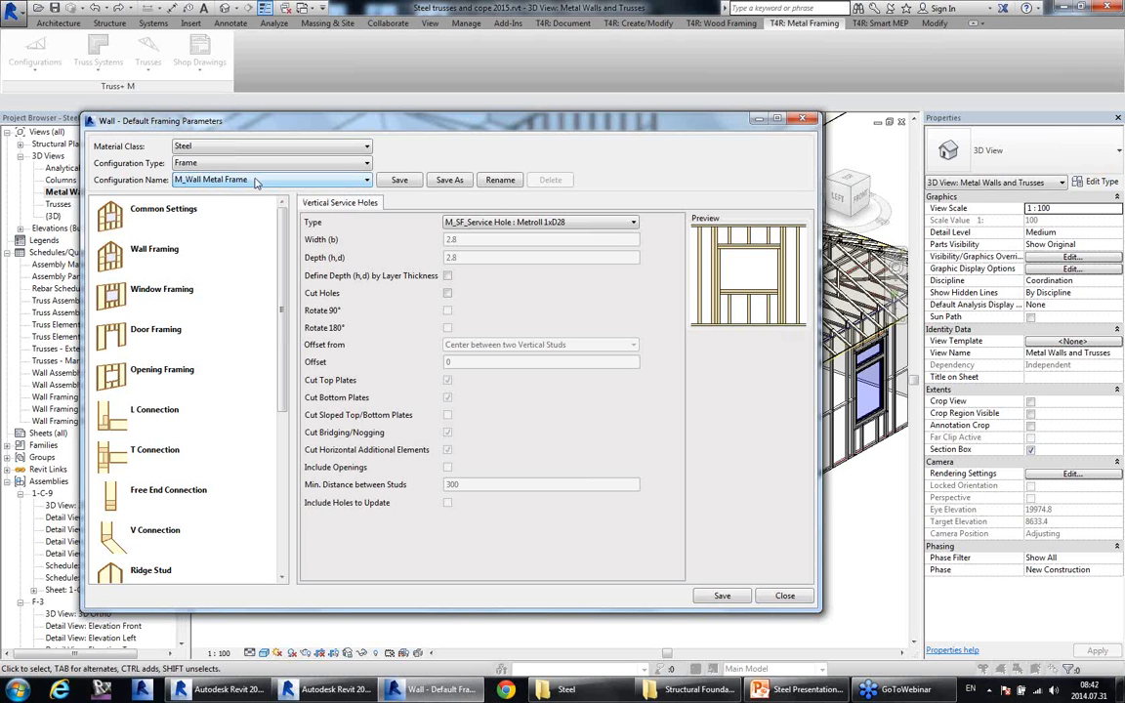
left_click(785, 597)
Open the wall link settings for the unframed exterior wall and check the framing configuration of its structure layer.
left_click(520, 472)
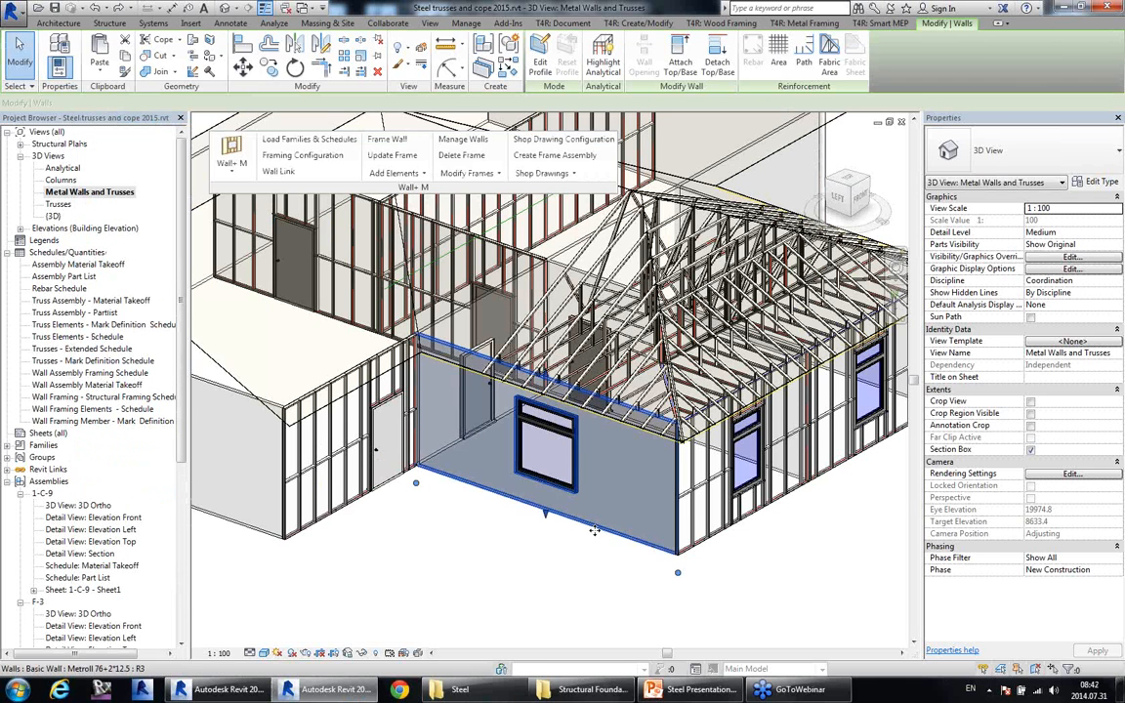
left_click(278, 173)
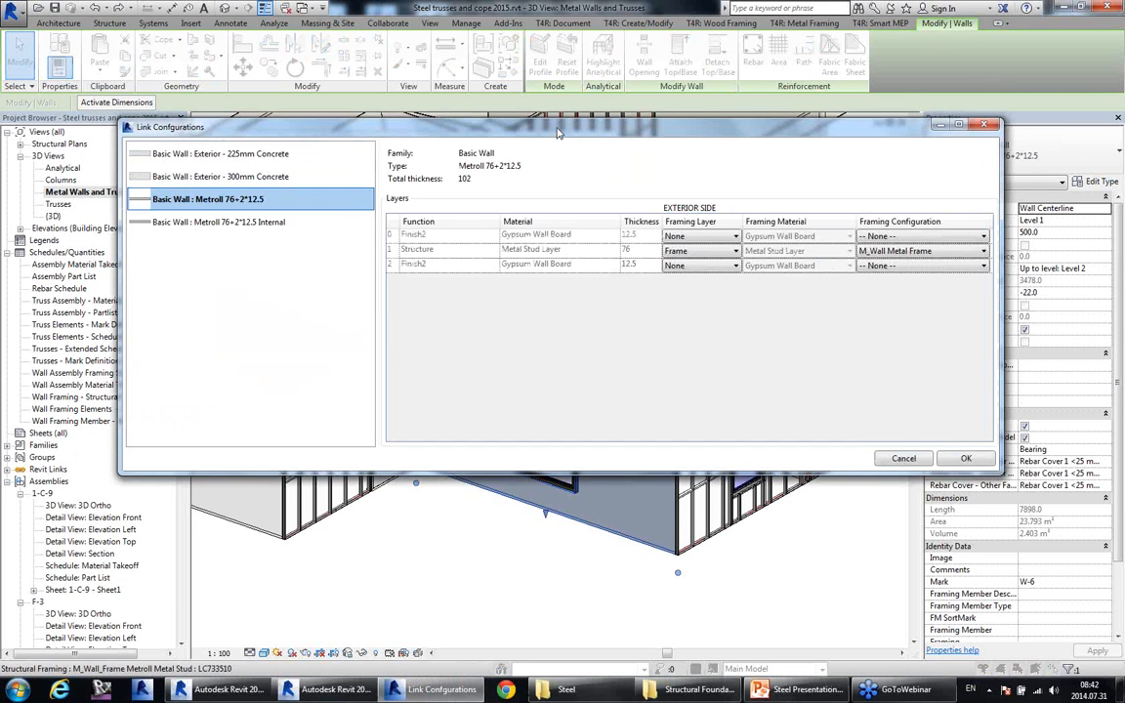
left_click_drag(572, 115, 490, 156)
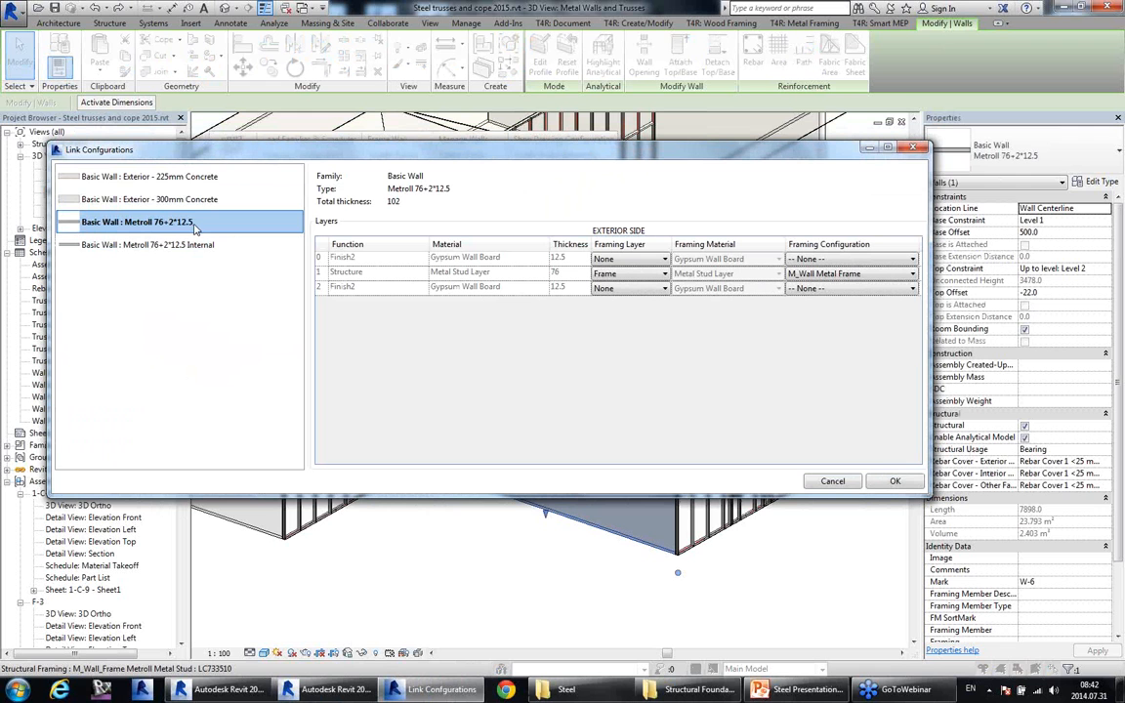
left_click(838, 275)
left_click(837, 277)
Check the framing layer options of the Metroll 76+2*12.5 wall, keep Frame with M_Wall Metal Frame for the structure layer, and accept the links.
left_click(640, 260)
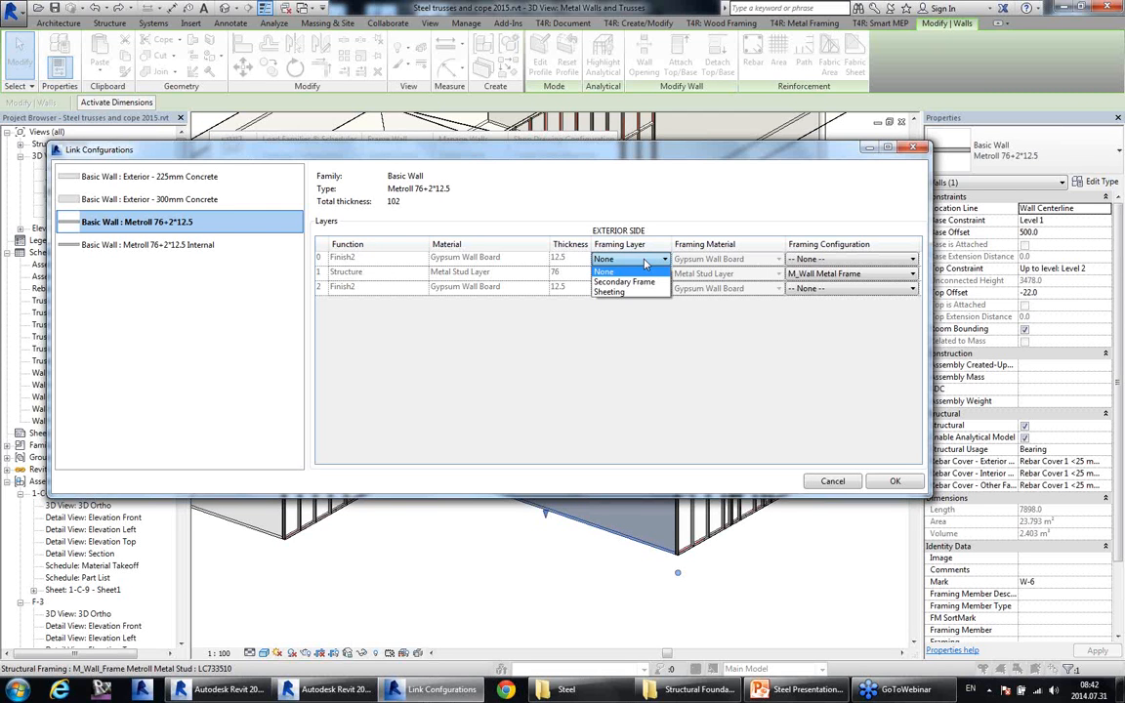
left_click(644, 262)
left_click(645, 276)
left_click(645, 278)
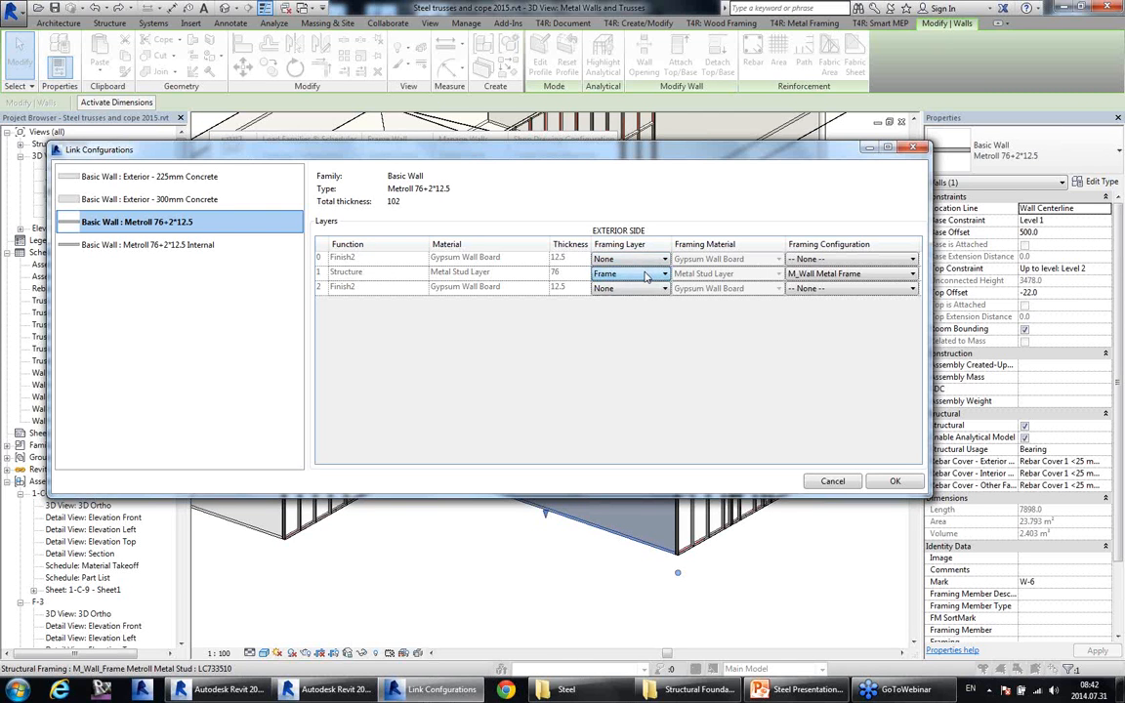
left_click(862, 275)
left_click(866, 279)
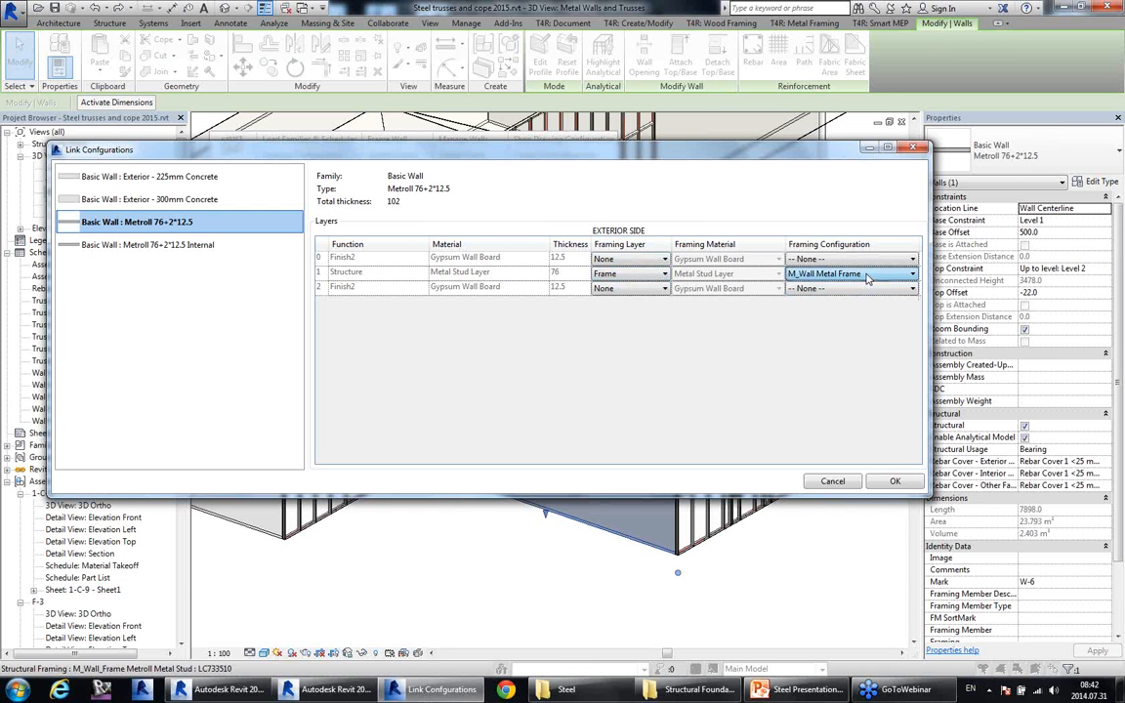
left_click(891, 482)
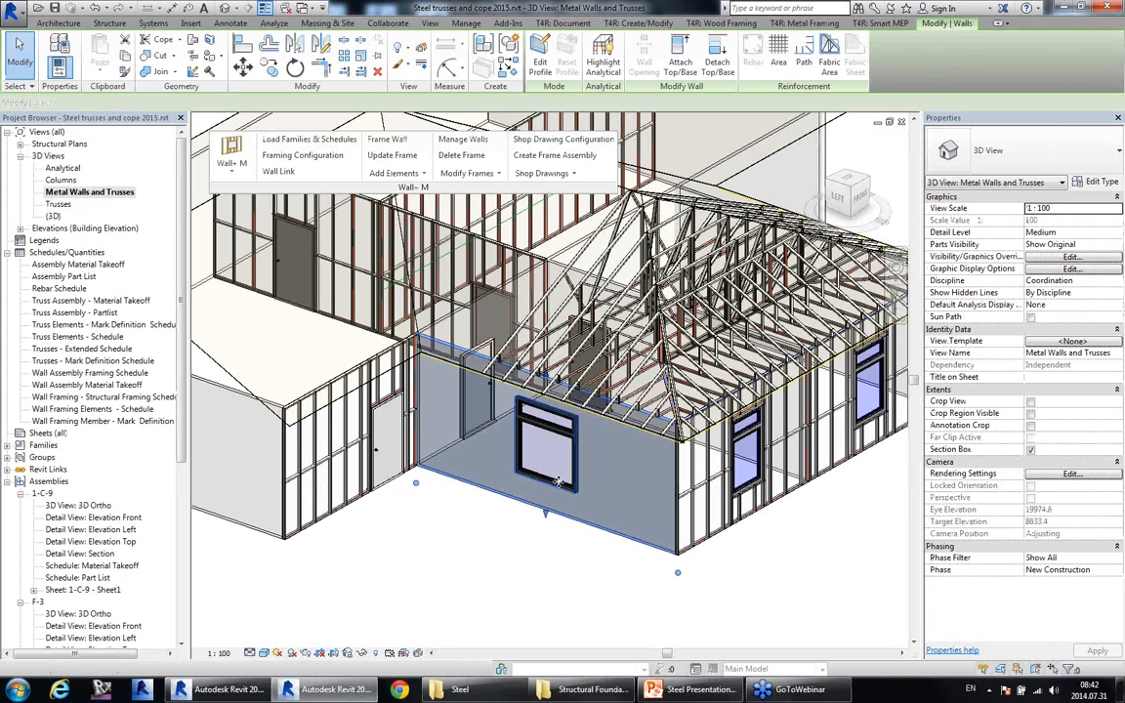
Generate the metal frame for the unframed exterior wall with the window.
left_click(559, 481)
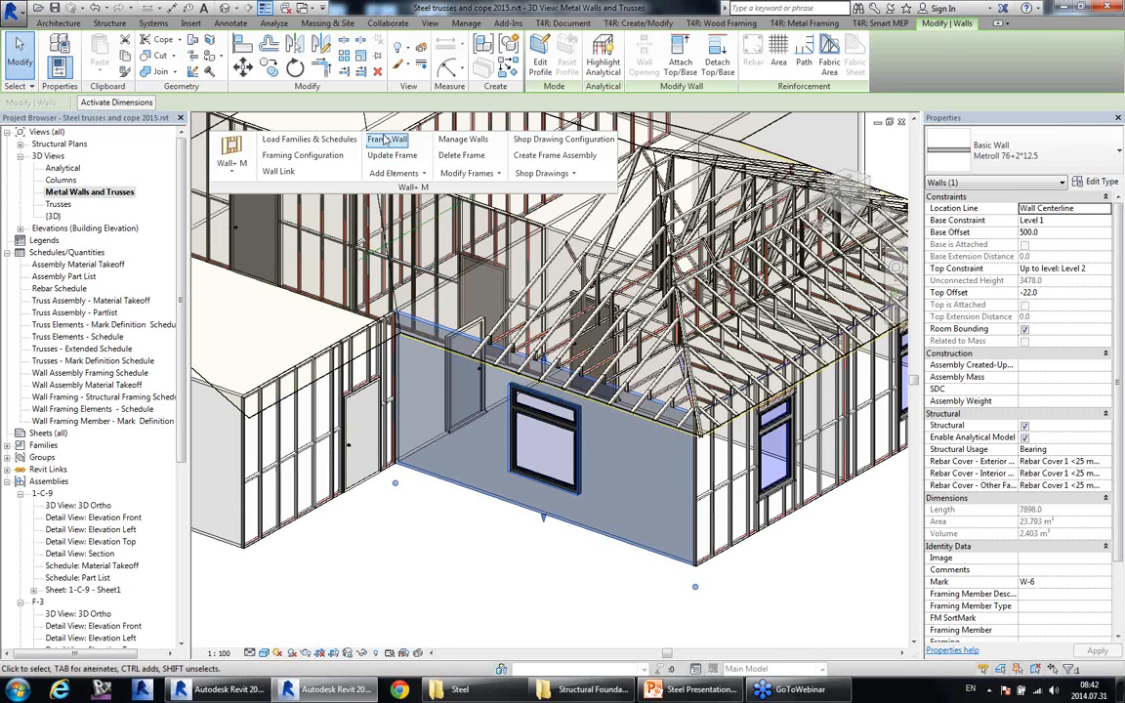
left_click(386, 140)
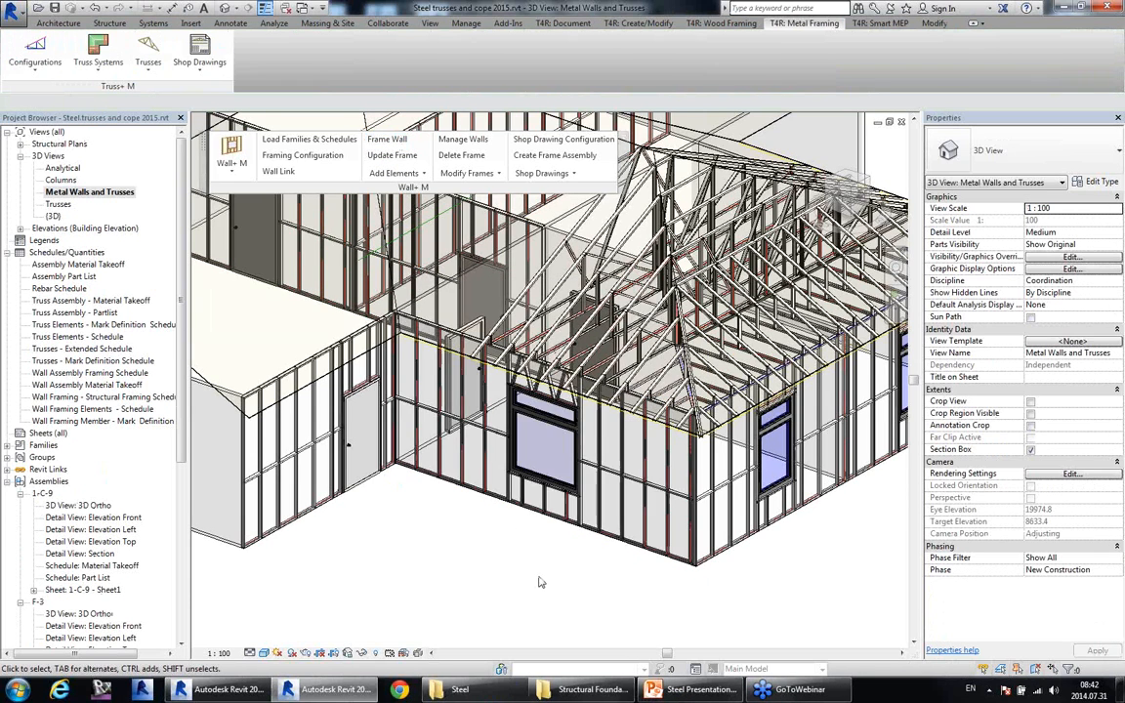
Inspect the new wall frame around the window and check the properties of a stud beside it.
scroll(535, 522, "up", 5)
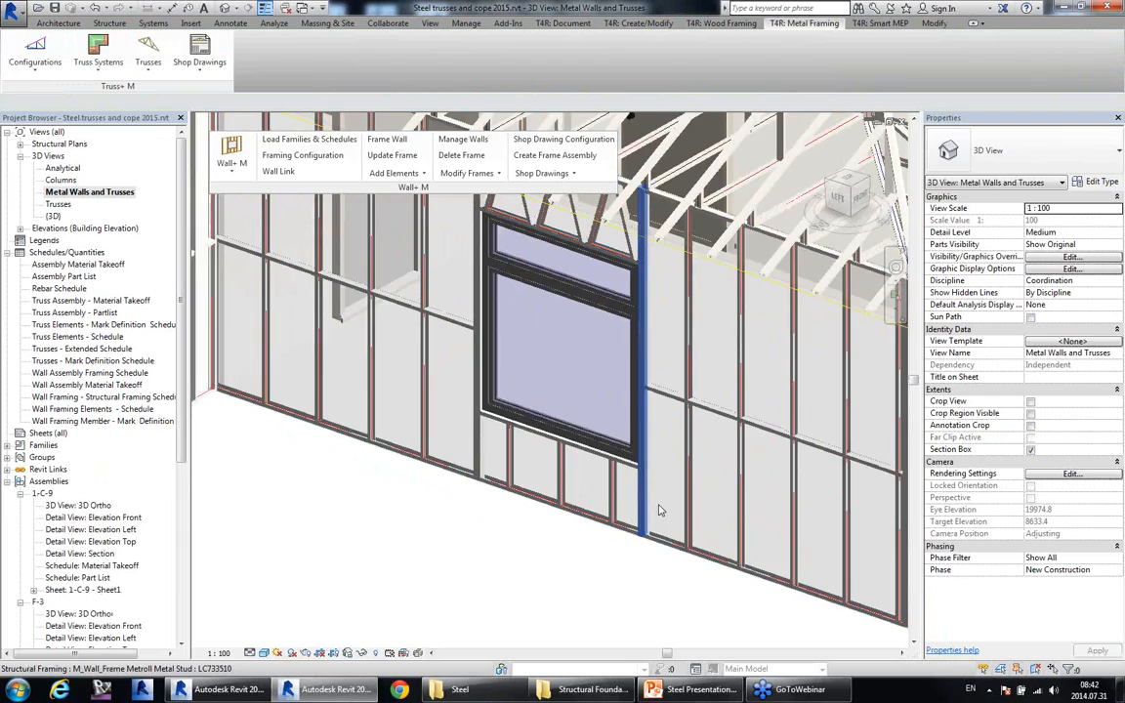
left_click(693, 507)
scroll(535, 570, "down", 2)
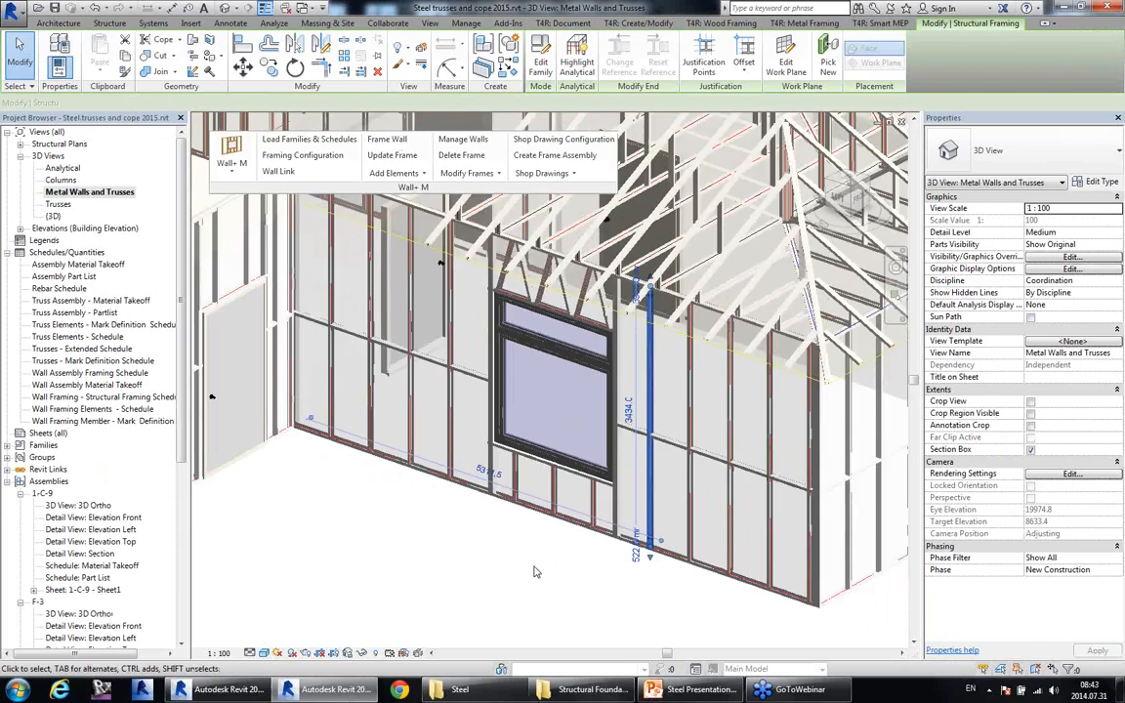
middle_click_drag(535, 571, 661, 559, "shift")
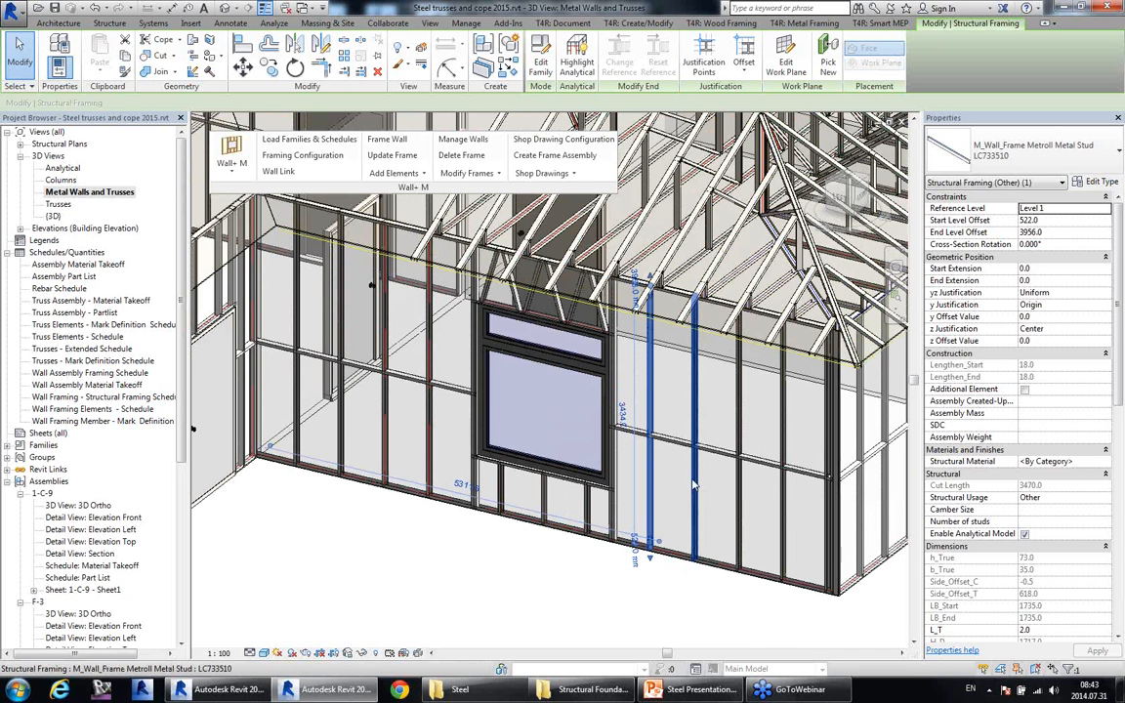
key("Escape")
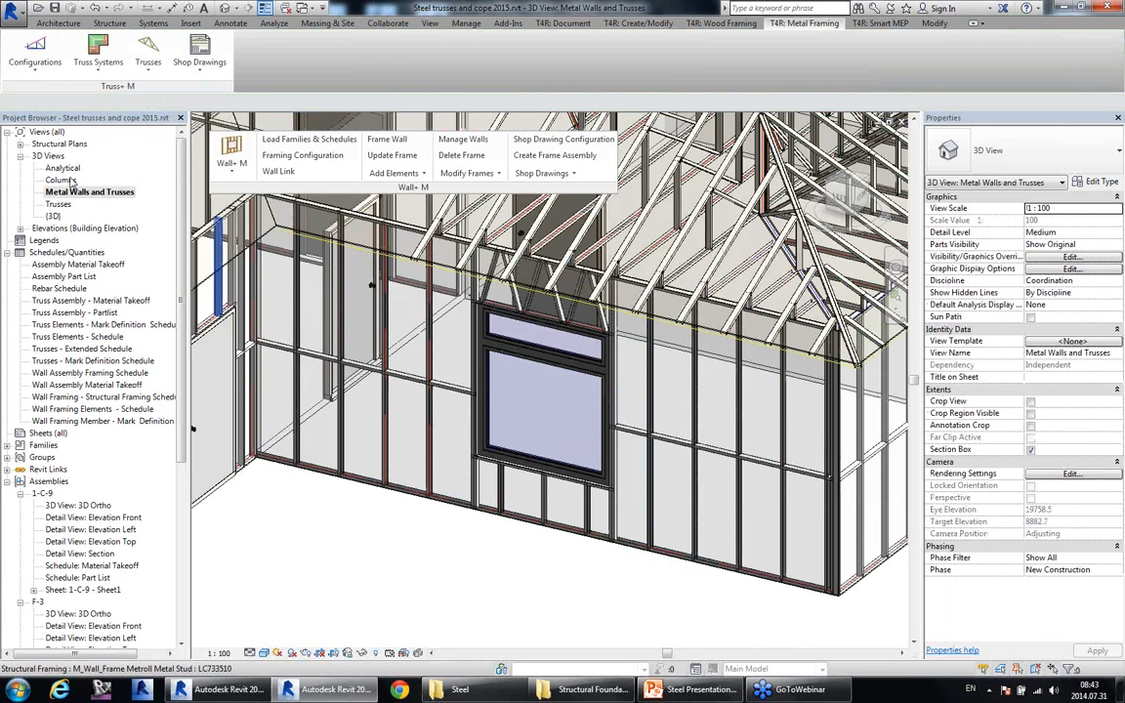
Examine the analytical model of the wall frames and trusses in the Analytical 3D view, and close that view.
double_click(62, 168)
middle_click_drag(488, 370, 648, 444)
scroll(540, 357, "up", 5)
scroll(466, 329, "up", 2)
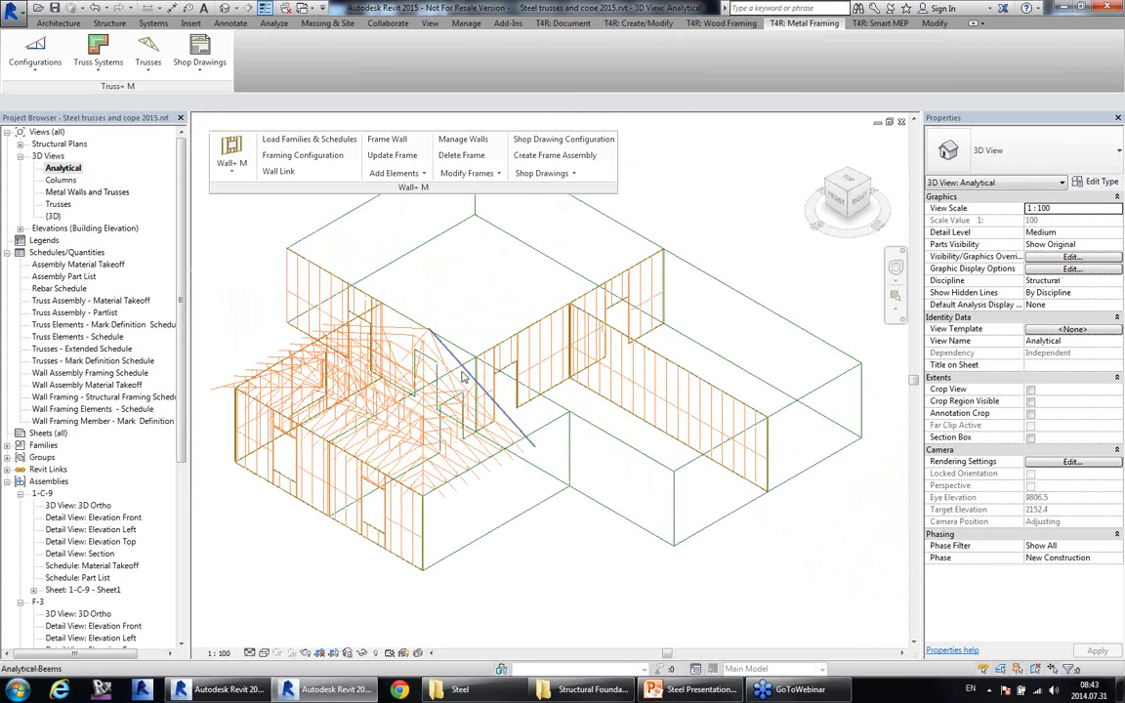
middle_click_drag(463, 376, 524, 357)
scroll(524, 359, "up", 1)
scroll(524, 358, "up", 1)
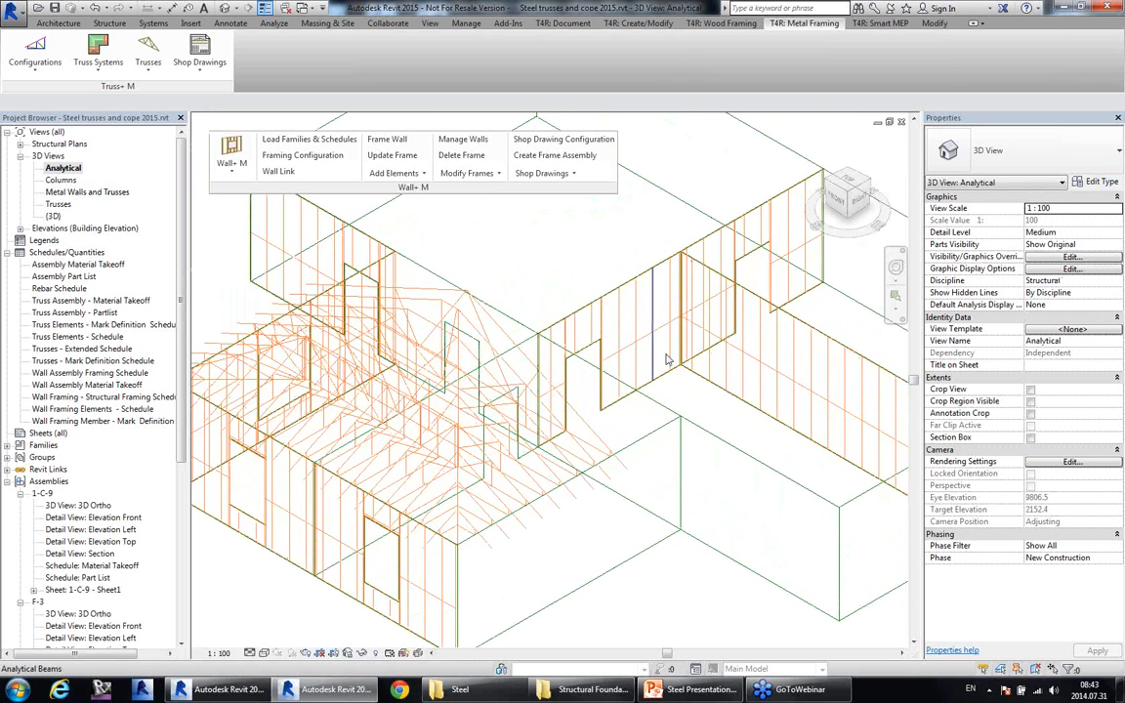
left_click(903, 122)
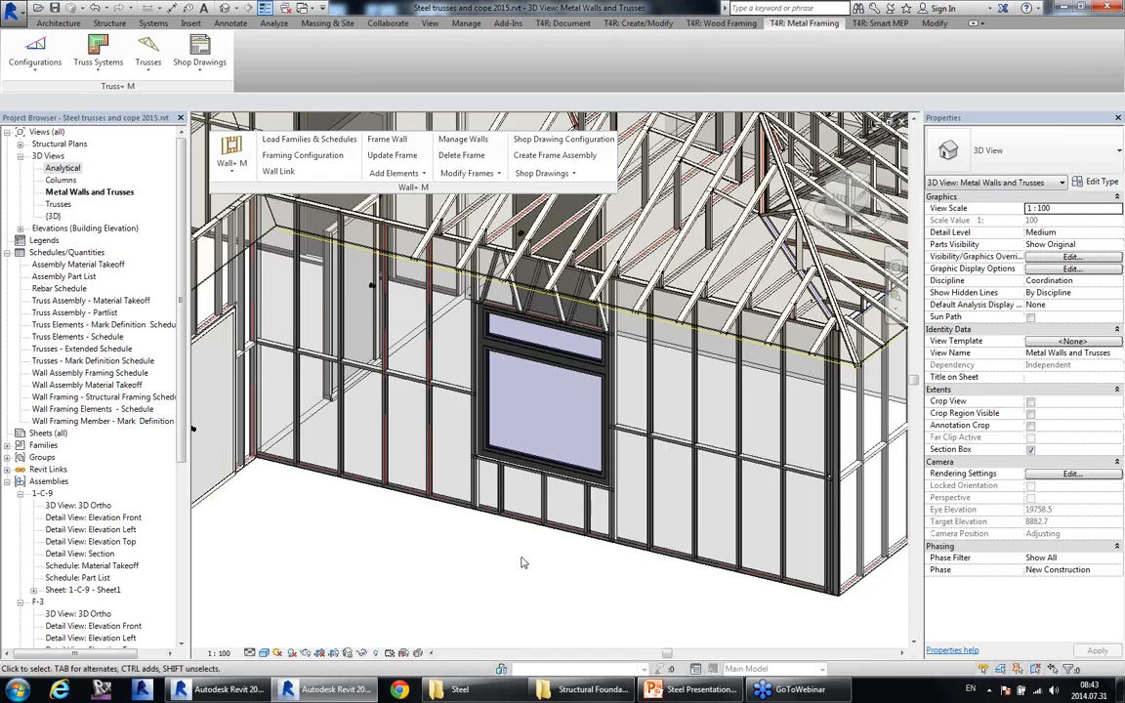
Create a frame assembly from the newly framed exterior wall and check that its members are grouped.
mouse_move(522, 563)
middle_mouse_down("shift")
mouse_move(511, 580)
mouse_move(507, 546)
middle_mouse_up("shift")
left_click(605, 500)
middle_click_drag(622, 539, 552, 546, "shift")
left_click(546, 568)
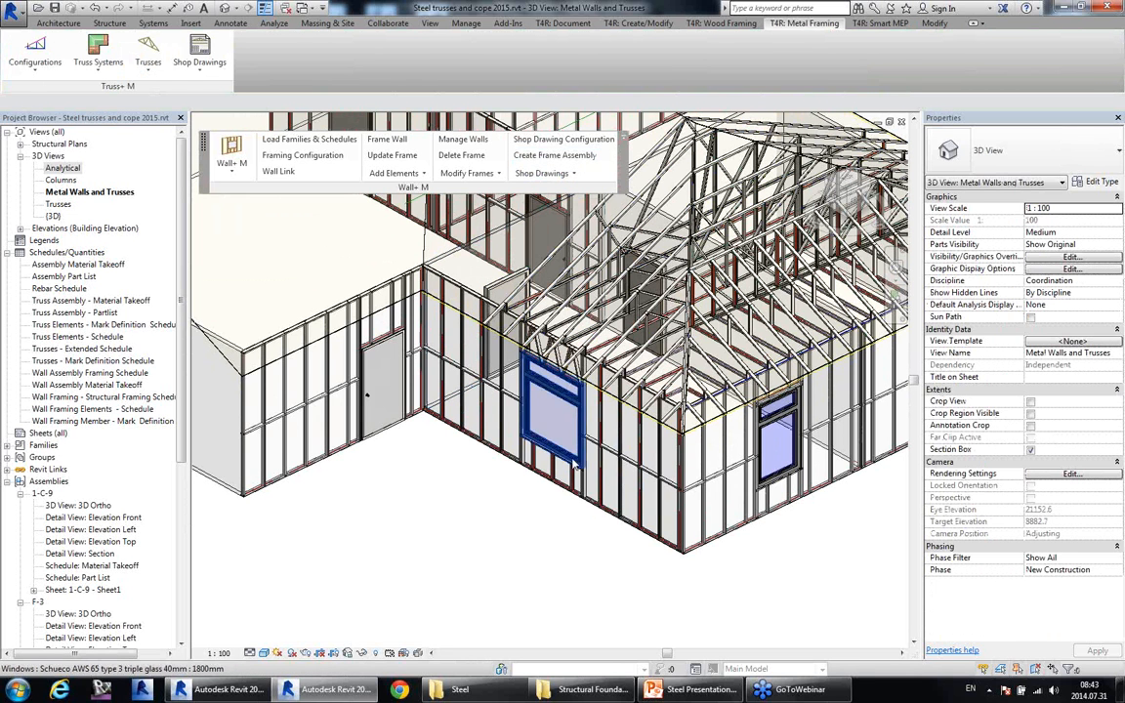
left_click(604, 479)
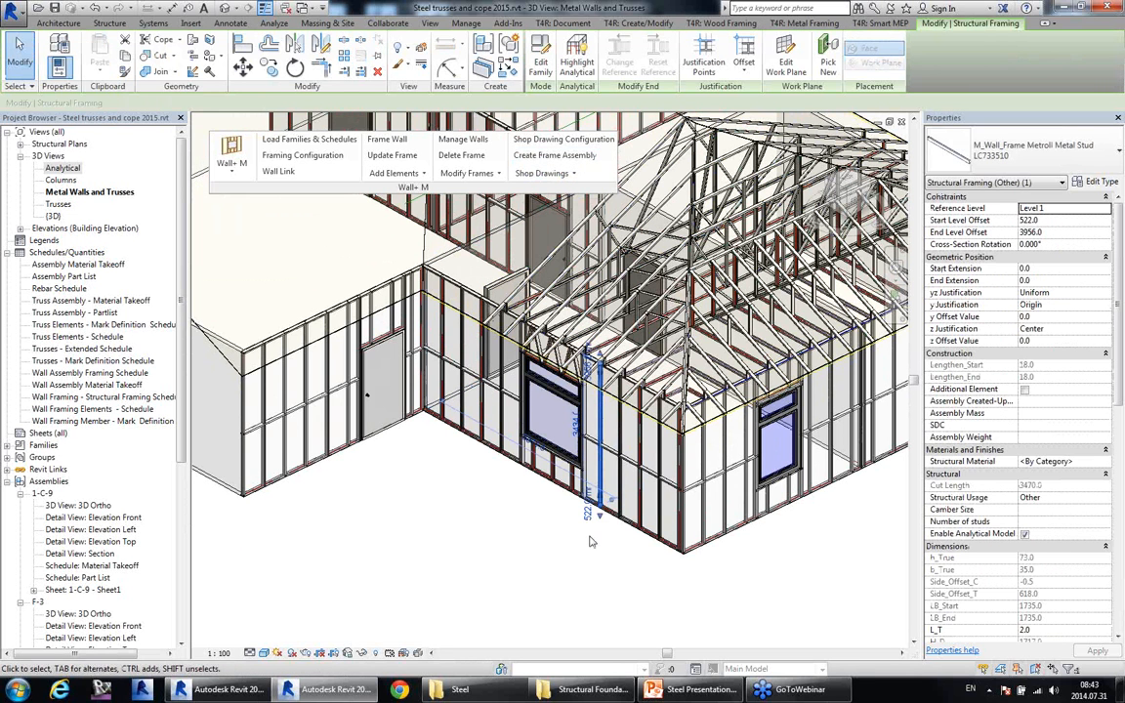
left_click(553, 156)
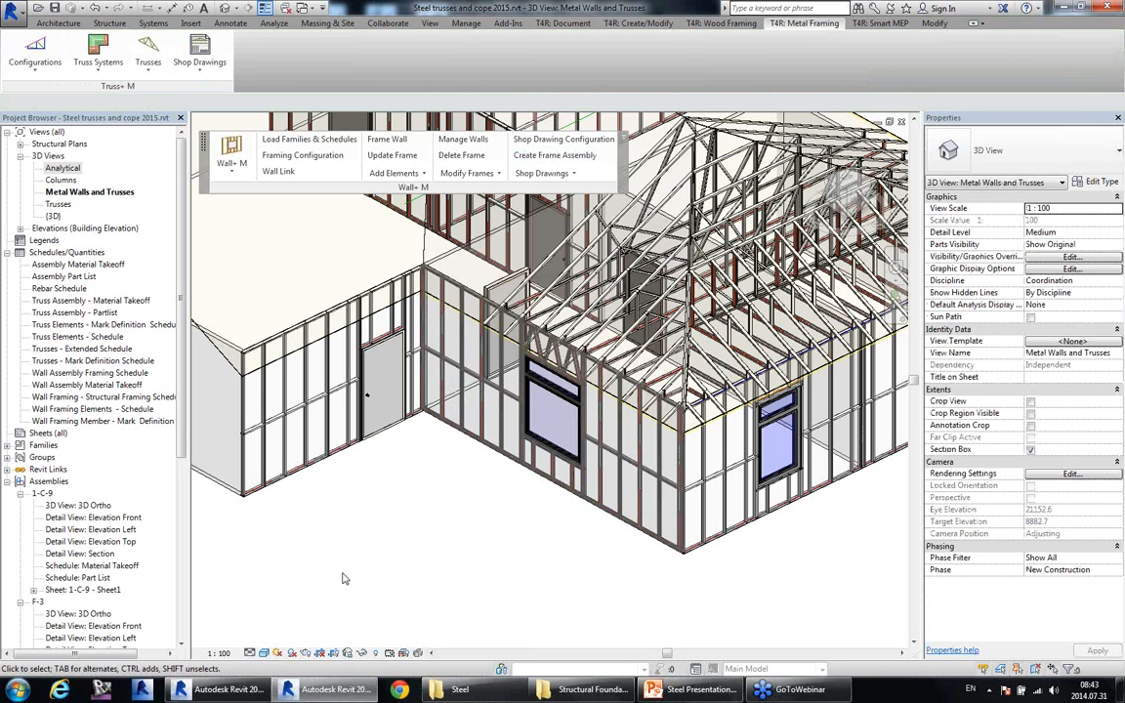
left_click(447, 395)
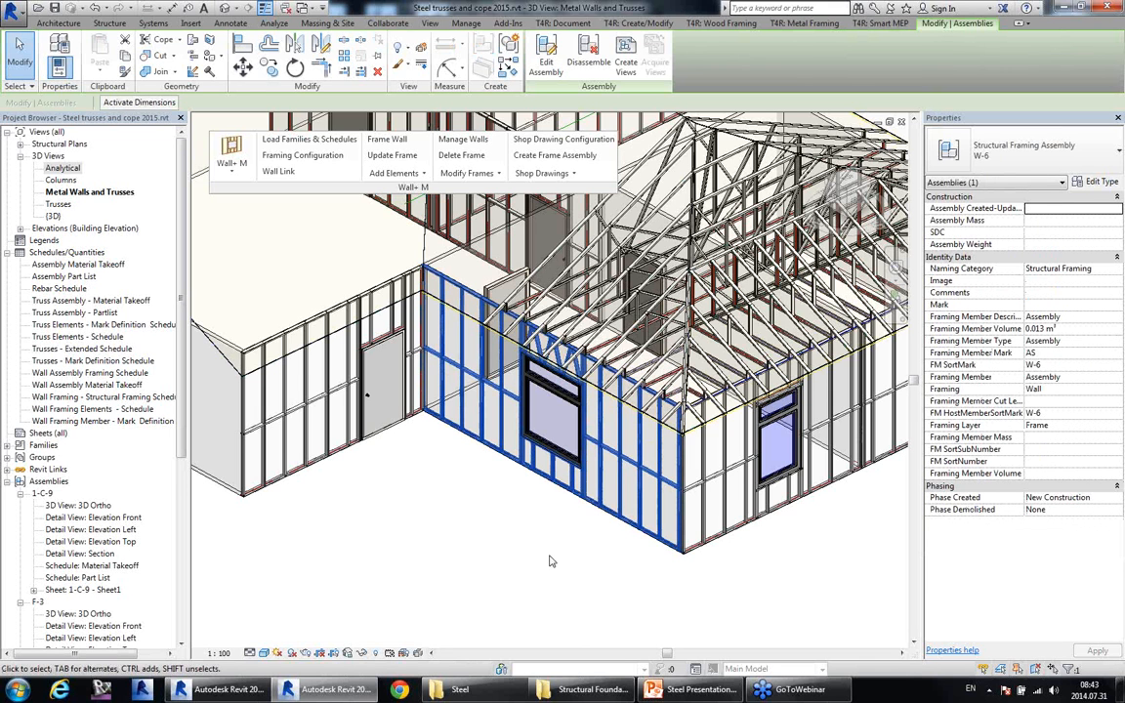
key("Escape")
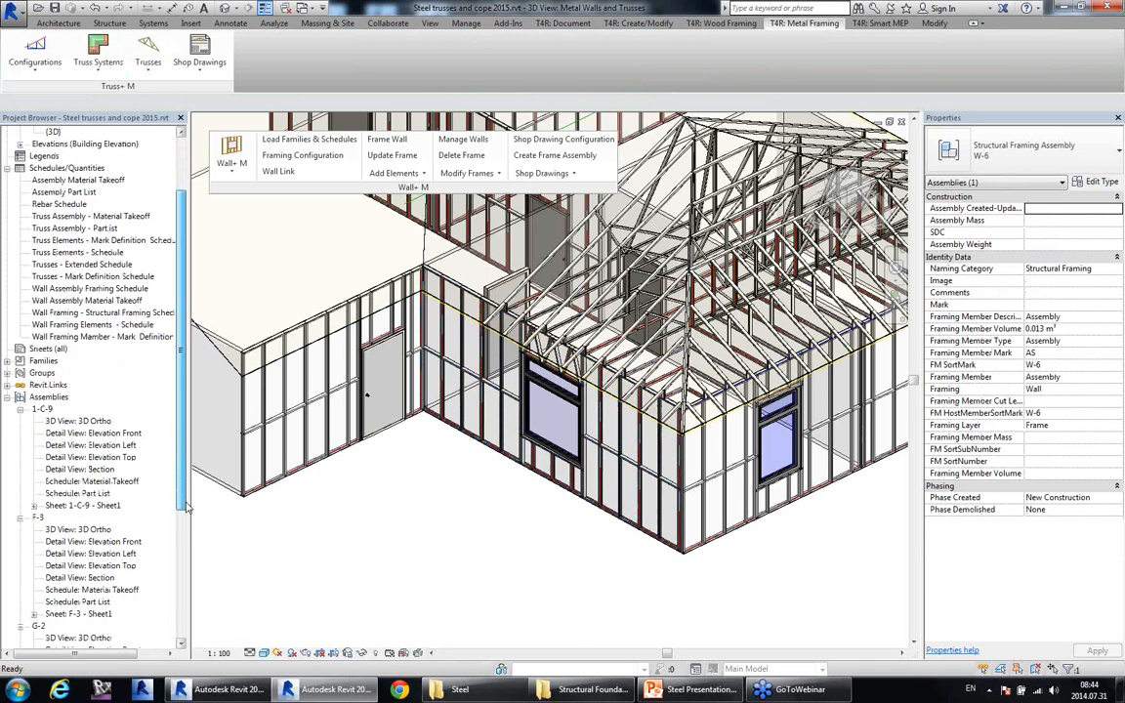
Open the front elevation detail view of the W-6 wall assembly.
scroll(88, 439, "down", 8)
double_click(43, 638)
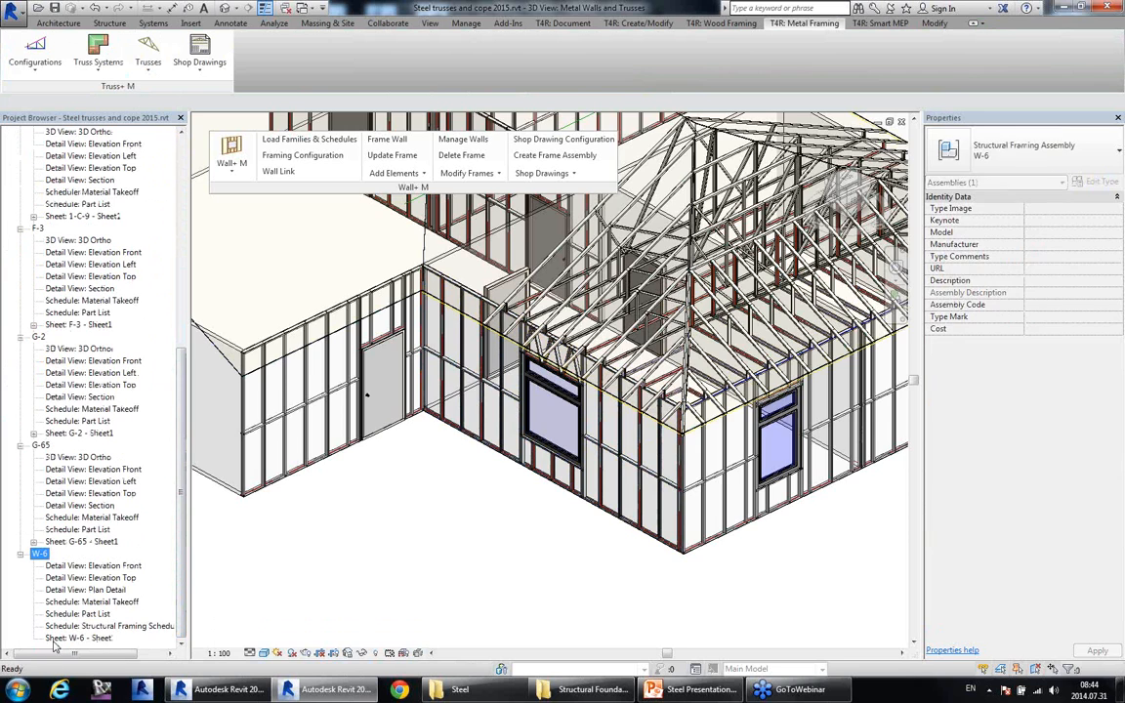
double_click(113, 568)
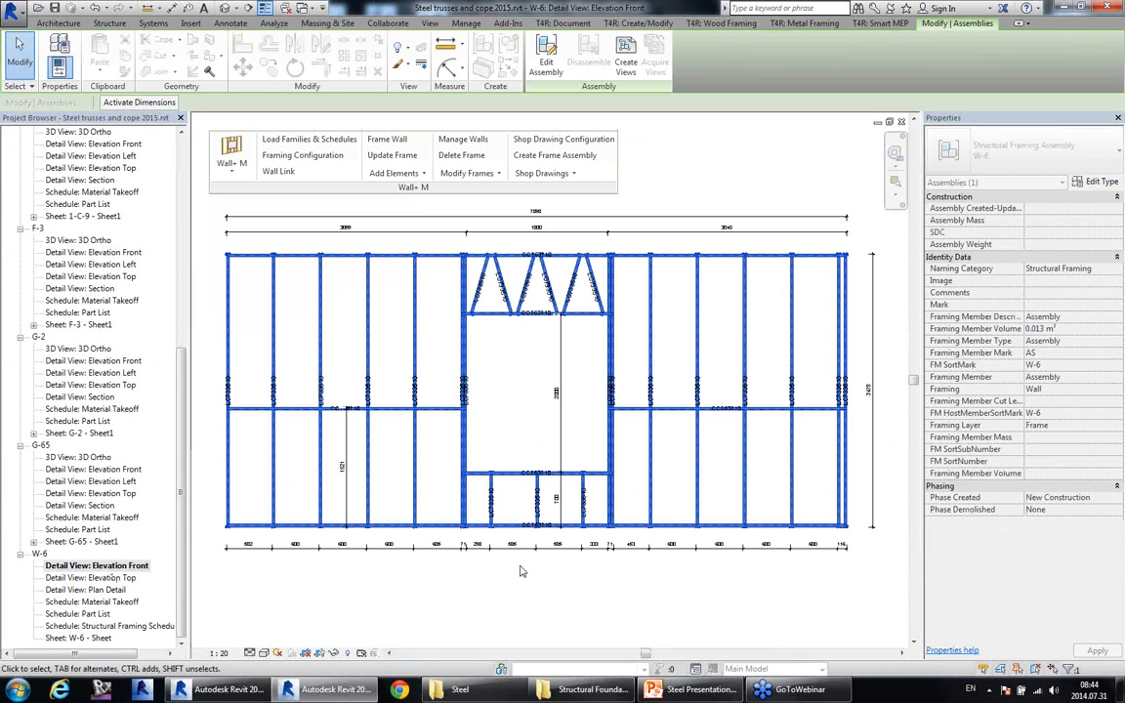
Clear the assembly selection and open the Elevation Top detail view of the W-6 assembly.
left_click(522, 572)
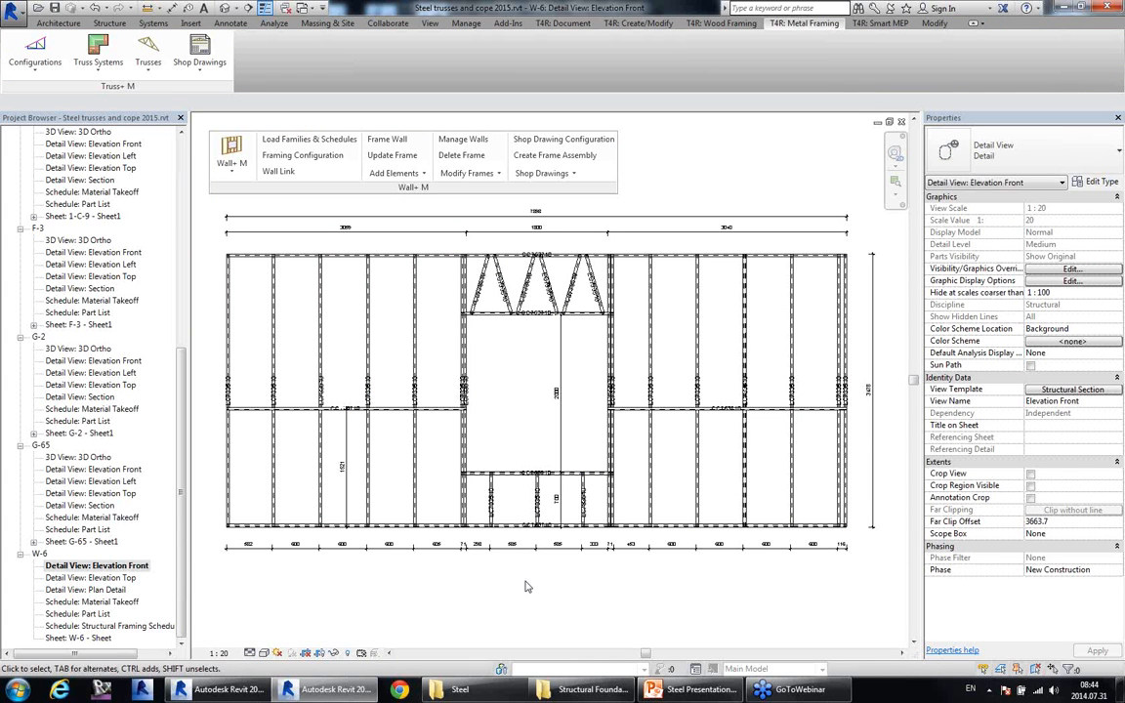
left_click(122, 578)
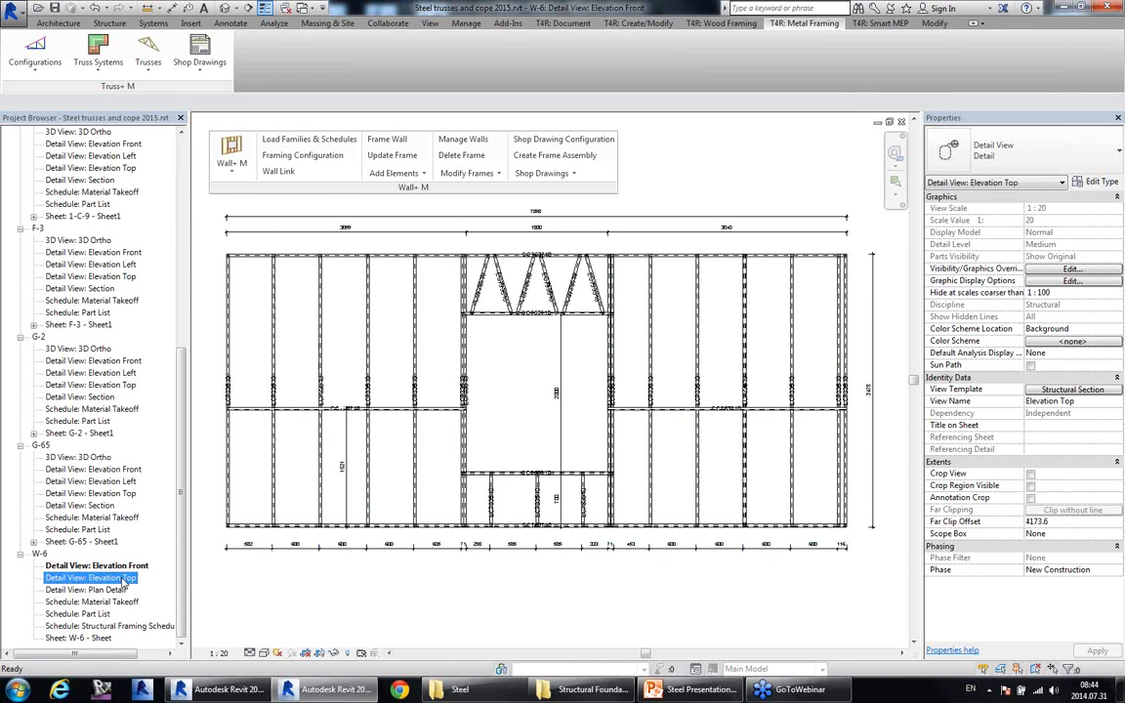
double_click(123, 581)
scroll(478, 384, "down", 6)
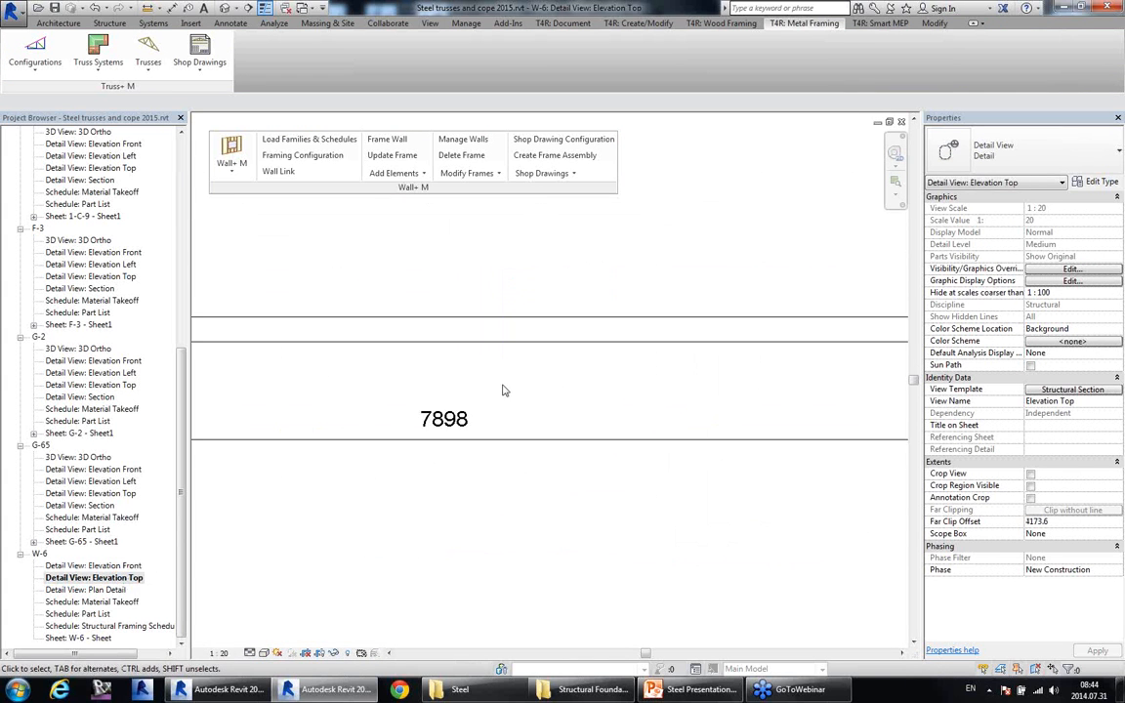
Open the W-6 assembly's Material Takeoff, Part List and Structural Framing schedules one after another to review them.
double_click(108, 601)
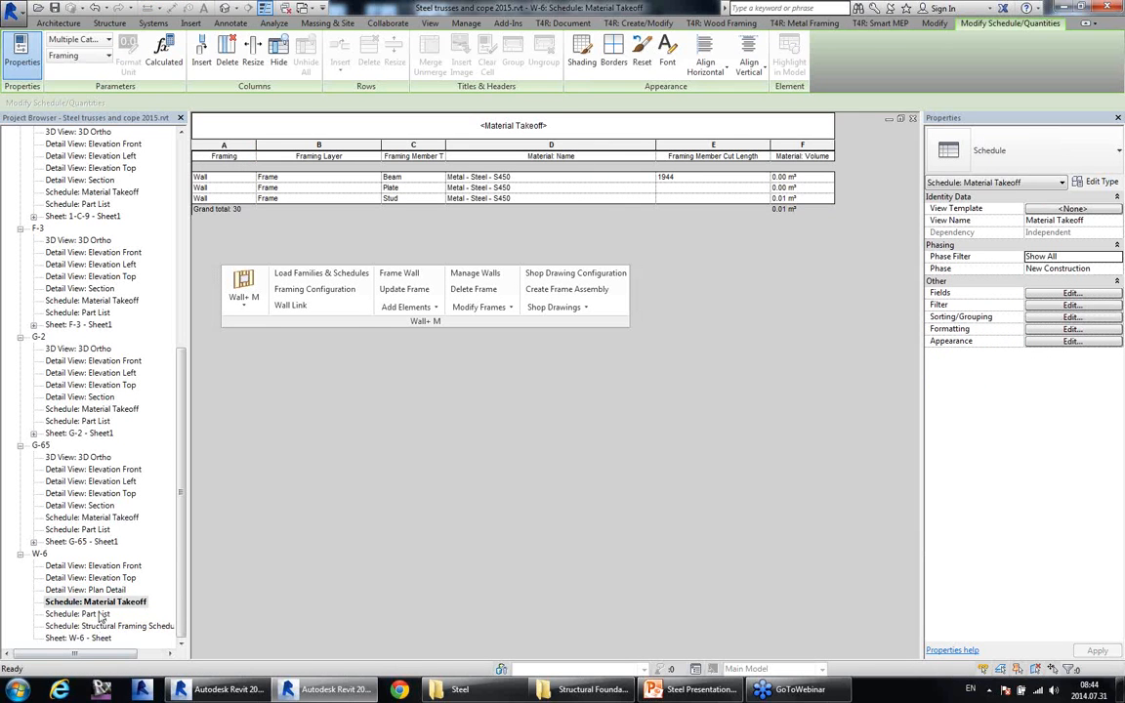
left_click(98, 614)
double_click(98, 614)
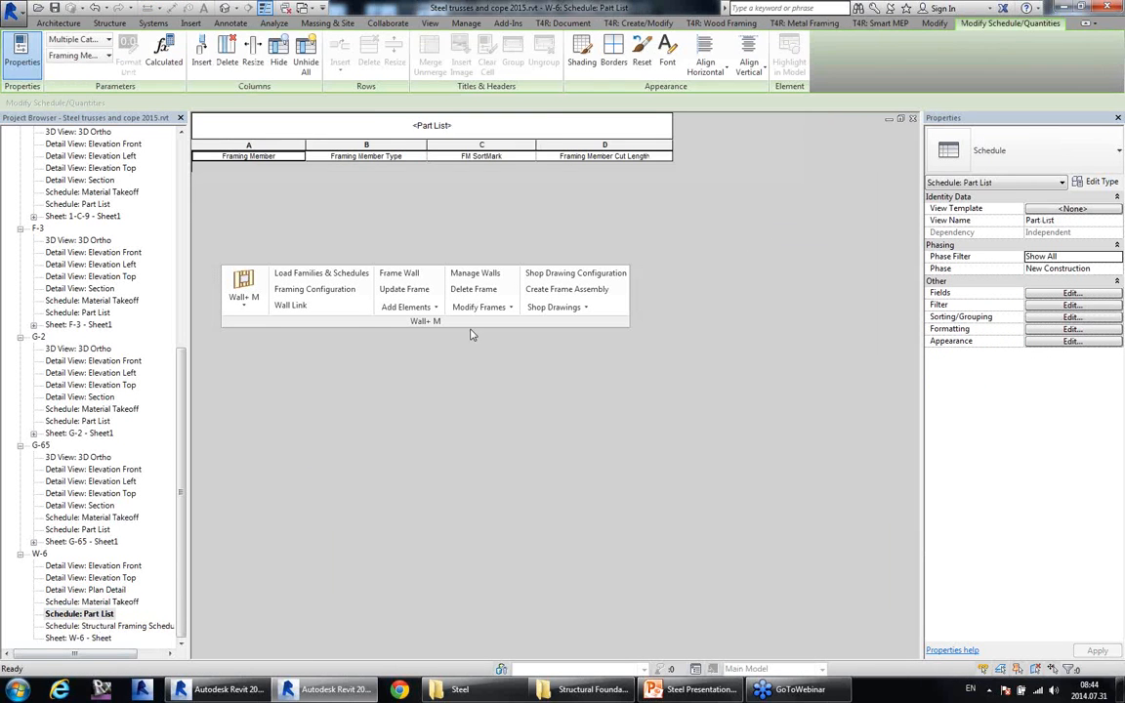
double_click(102, 627)
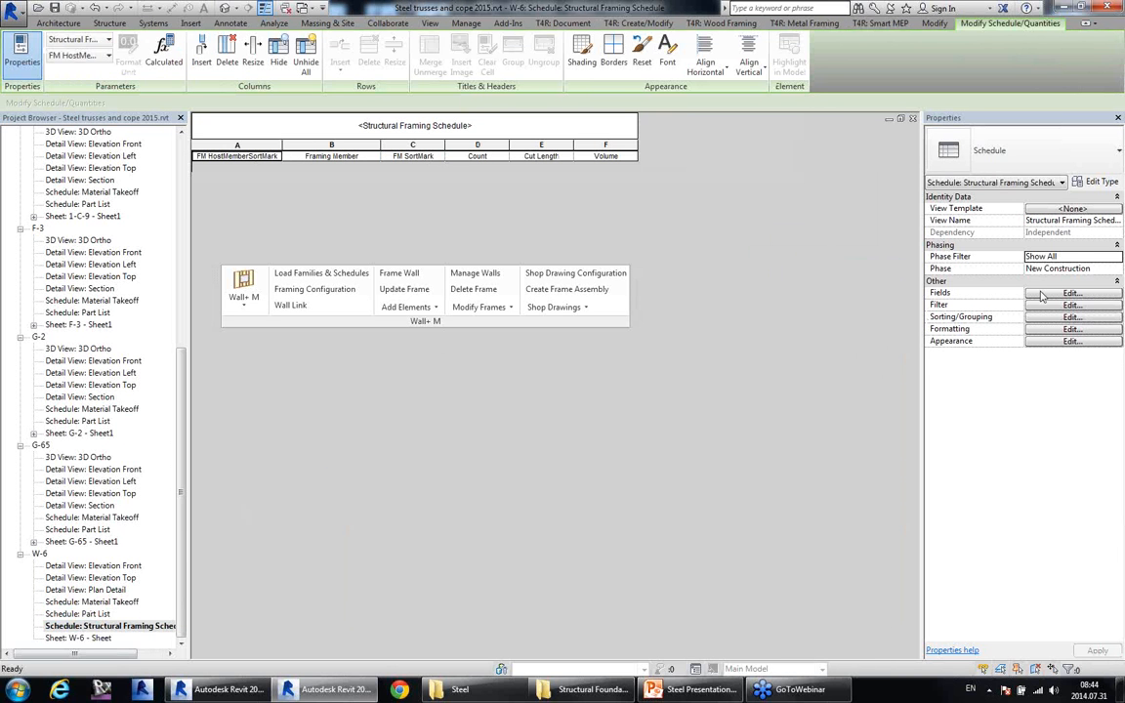
Return to the Metal Walls and Trusses 3D view and review the available shop drawing commands for wall frames.
left_click(576, 309)
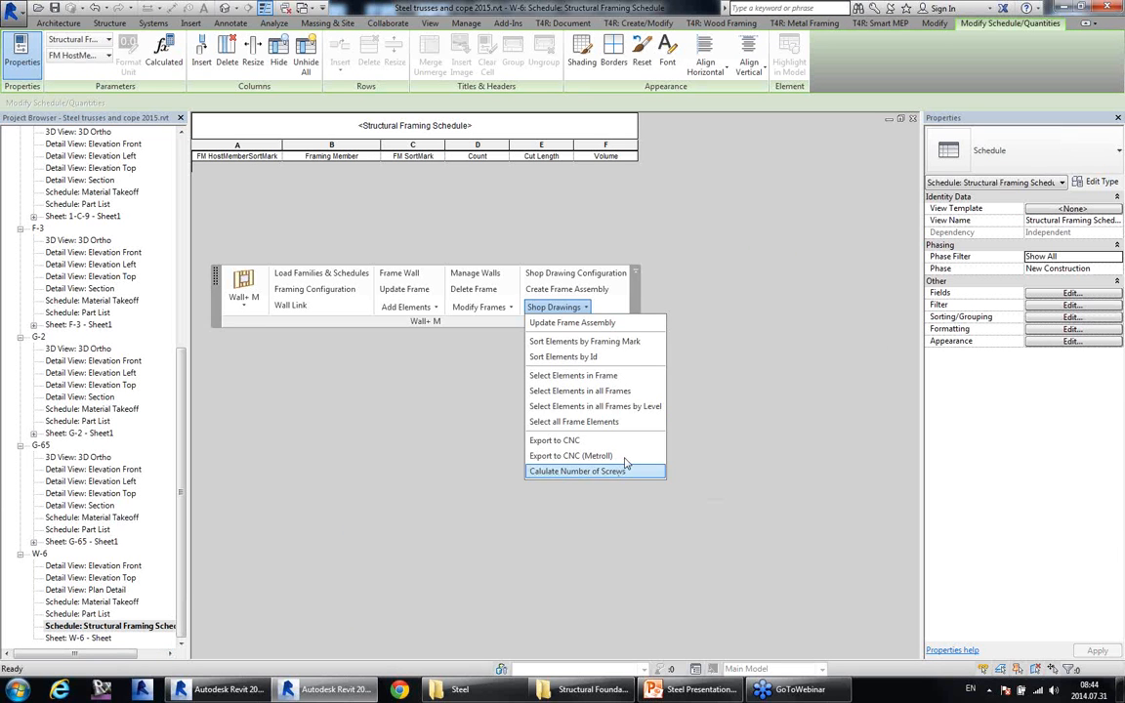
left_click(772, 246)
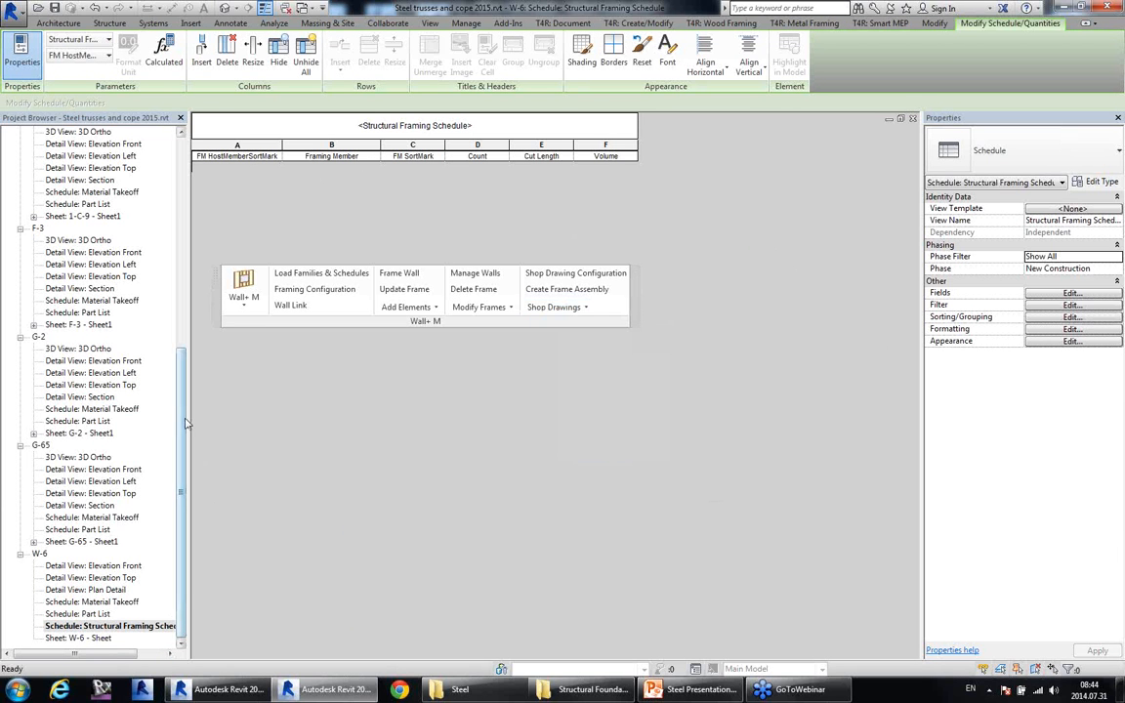
scroll(168, 381, "up", 10)
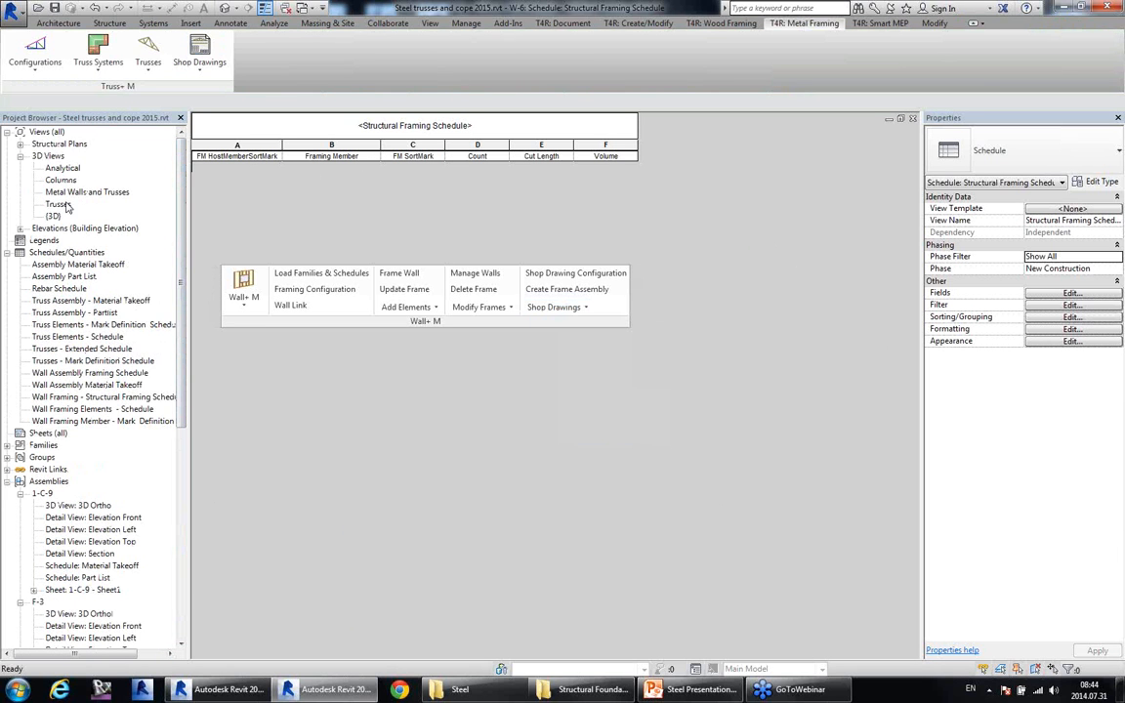
double_click(71, 192)
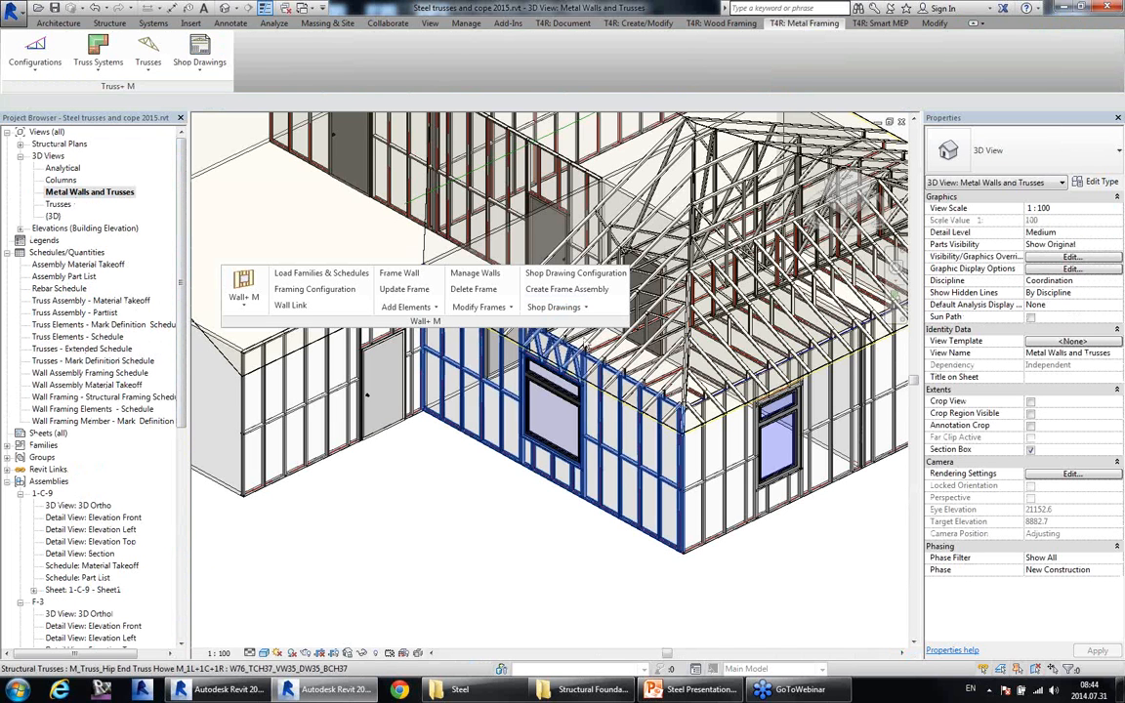
left_click(586, 308)
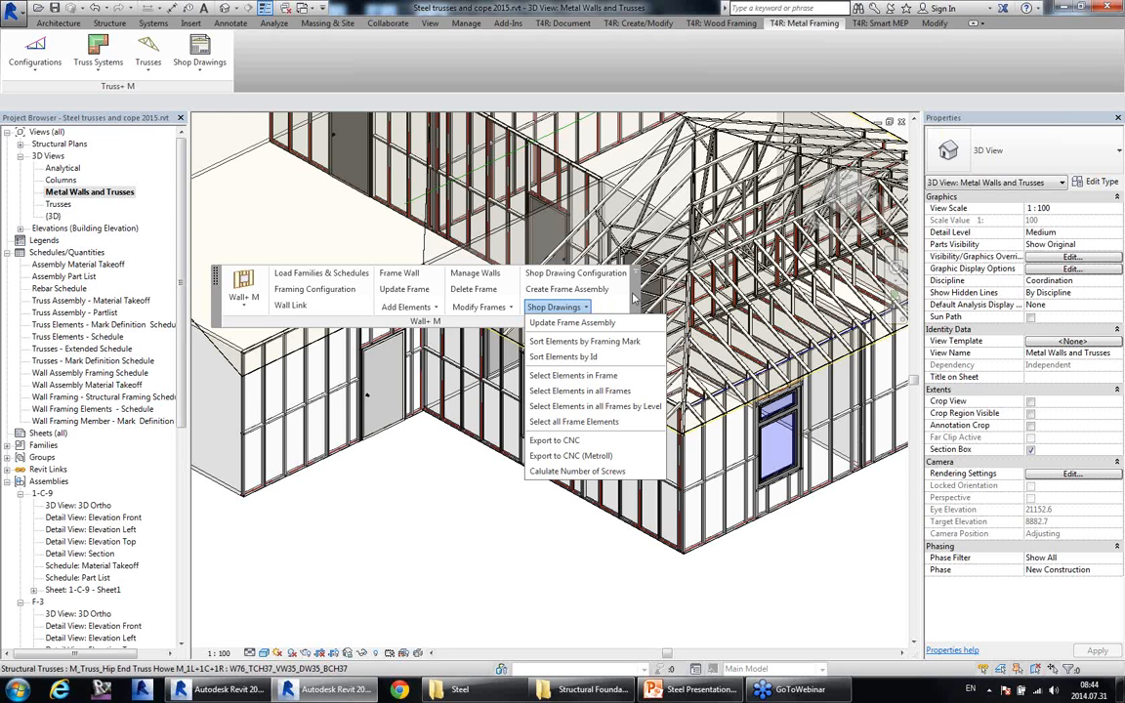
left_click(589, 357)
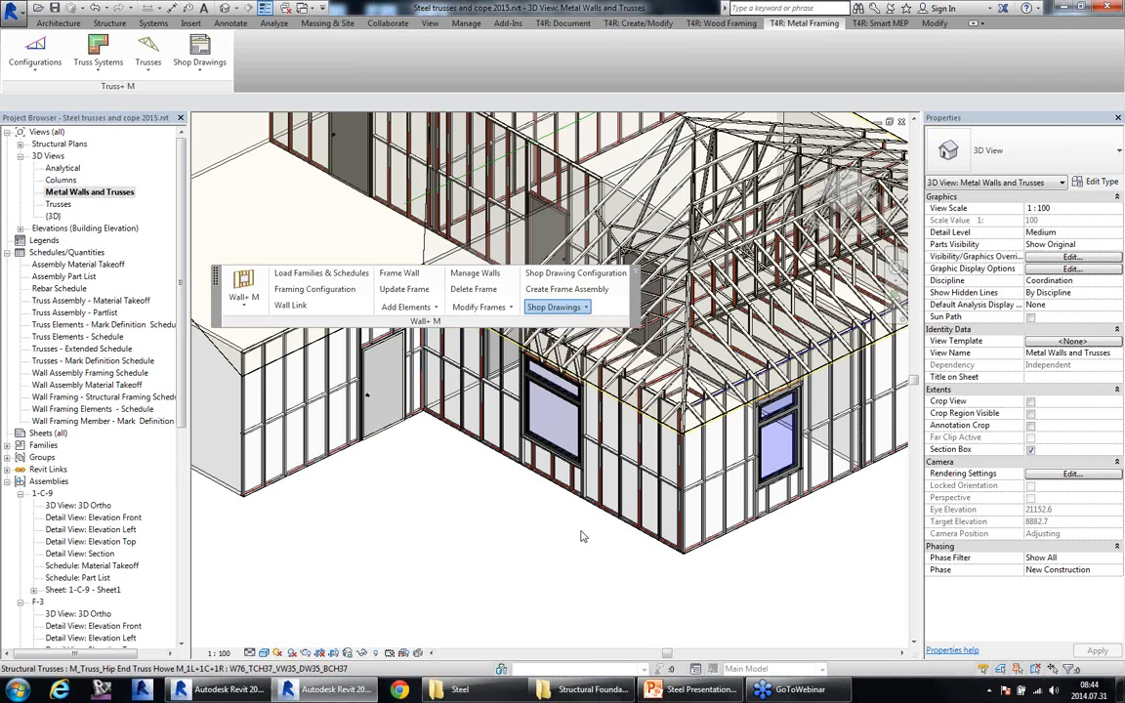
Select the W-6 wall assembly in the 3D view to check its properties, and clear the selection.
scroll(586, 478, "up", 4)
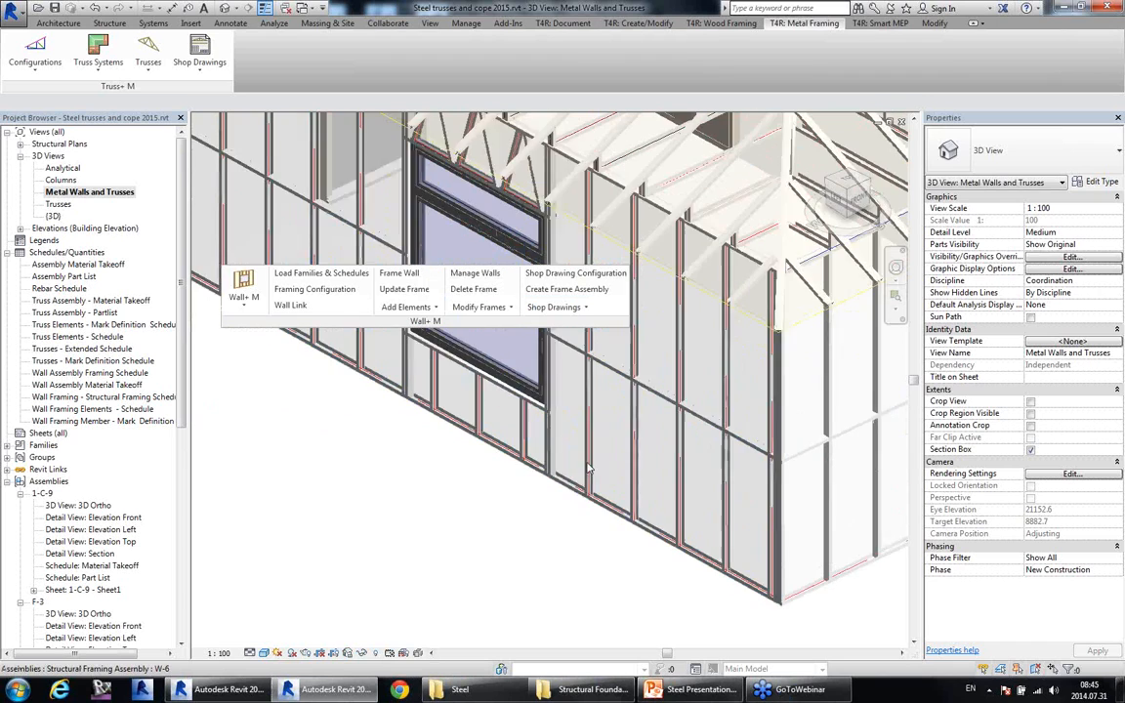
left_click(589, 469)
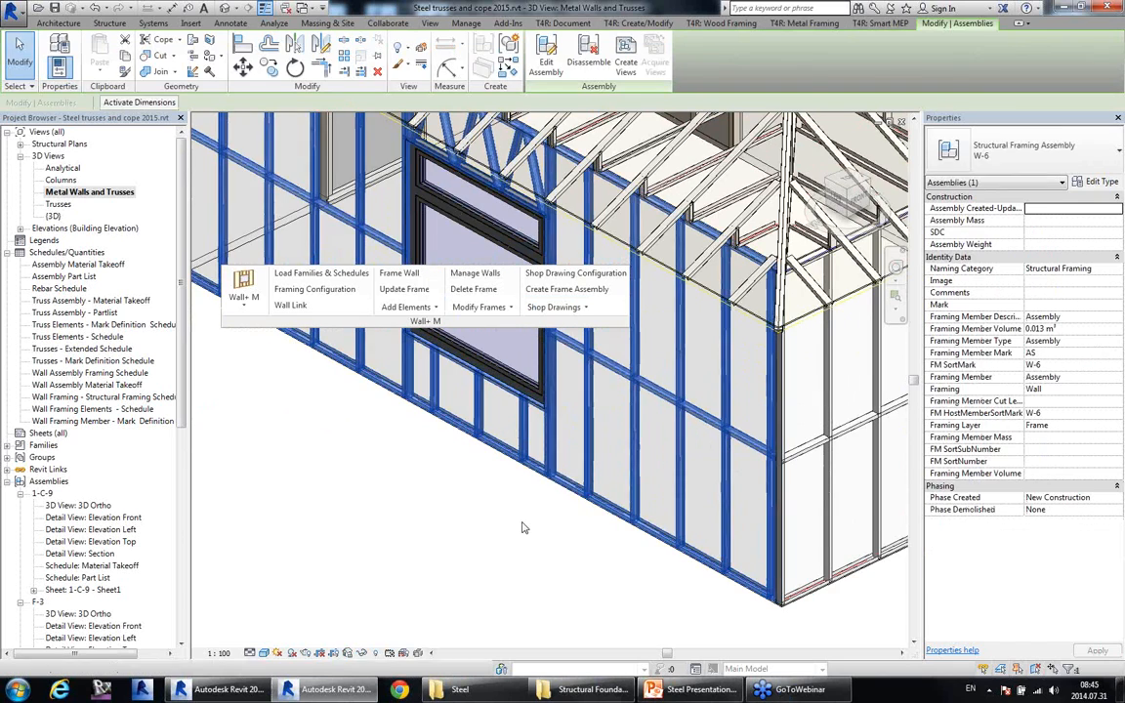
left_click(522, 528)
Export the frame of the adjoining wall with two windows to CNC, using one of its studs near the corner.
middle_click_drag(522, 528, 564, 528, "shift")
left_click(640, 516)
scroll(554, 464, "down", 2)
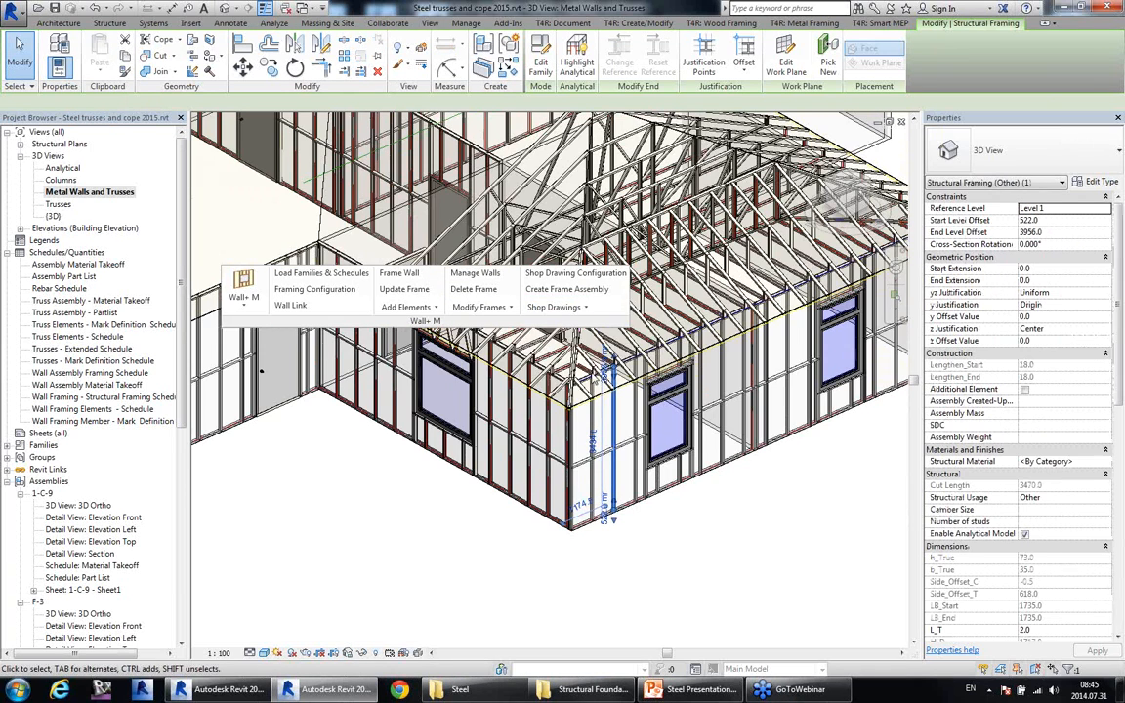
left_click(552, 307)
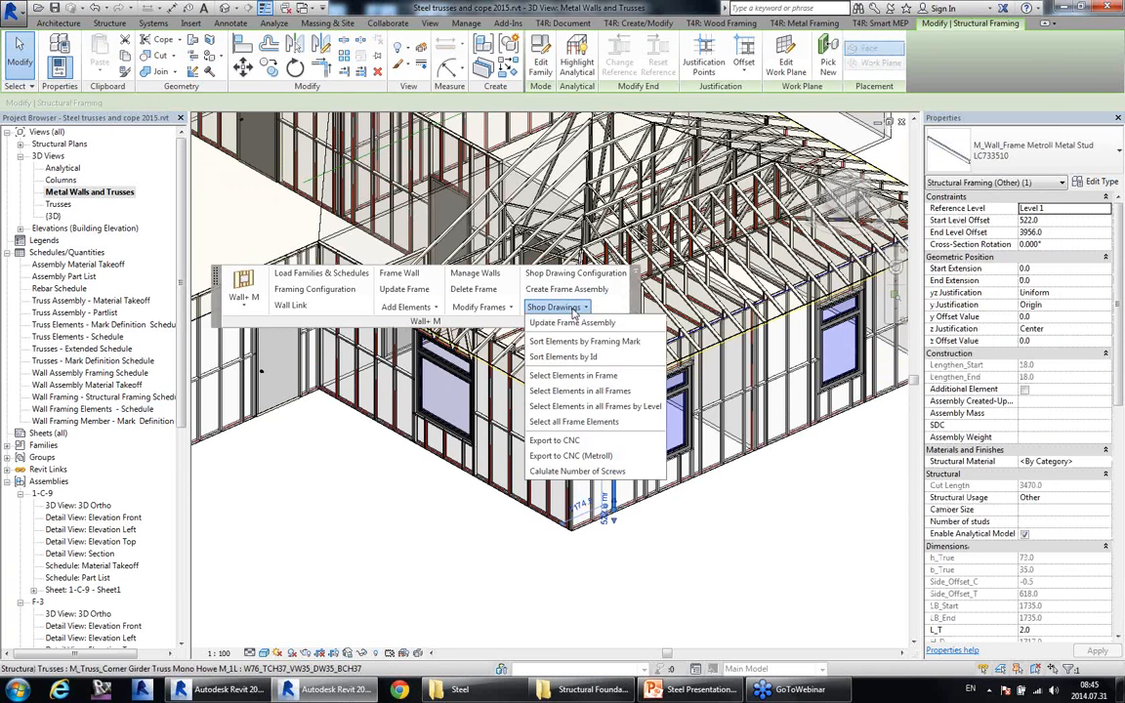
left_click(601, 442)
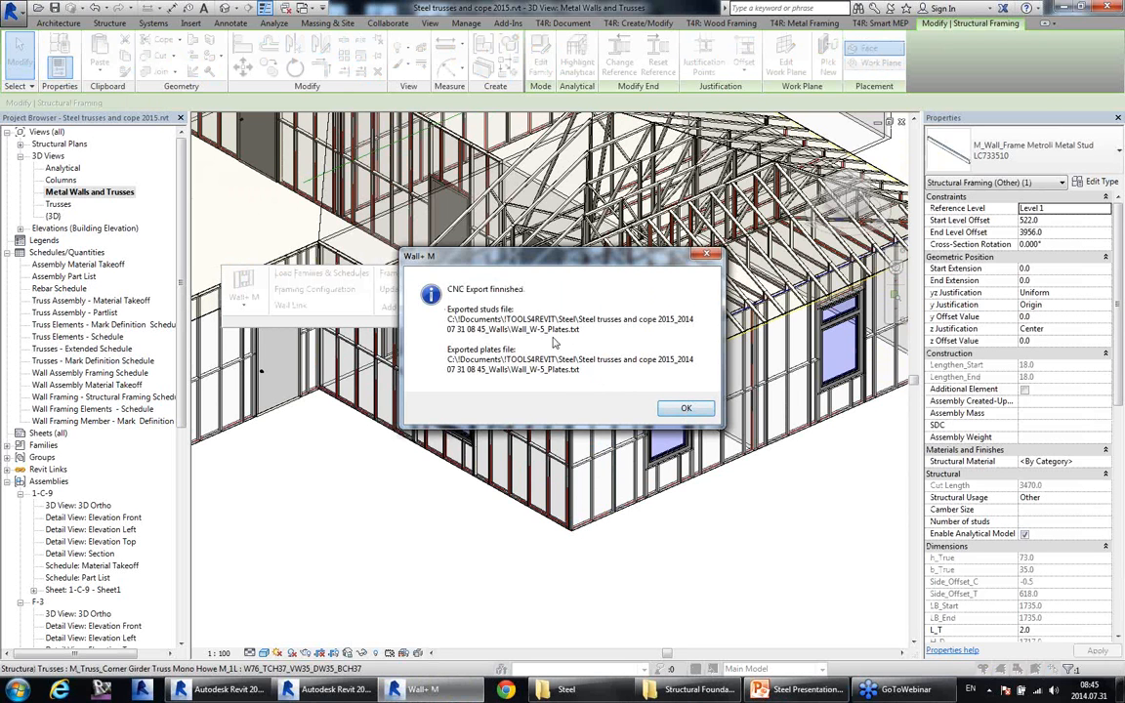
left_click(683, 409)
Switch to Windows Explorer, review Wall_W-5_Studs.txt in the exported walls folder, and return to the 3D model.
left_click(459, 689)
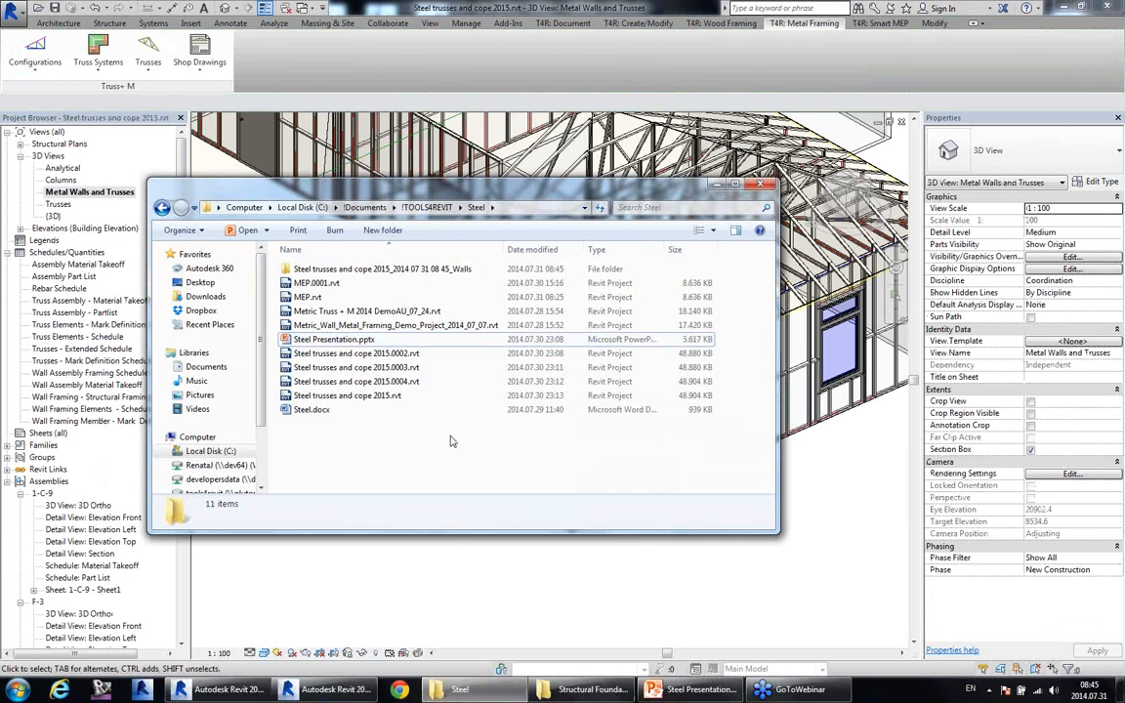
double_click(371, 268)
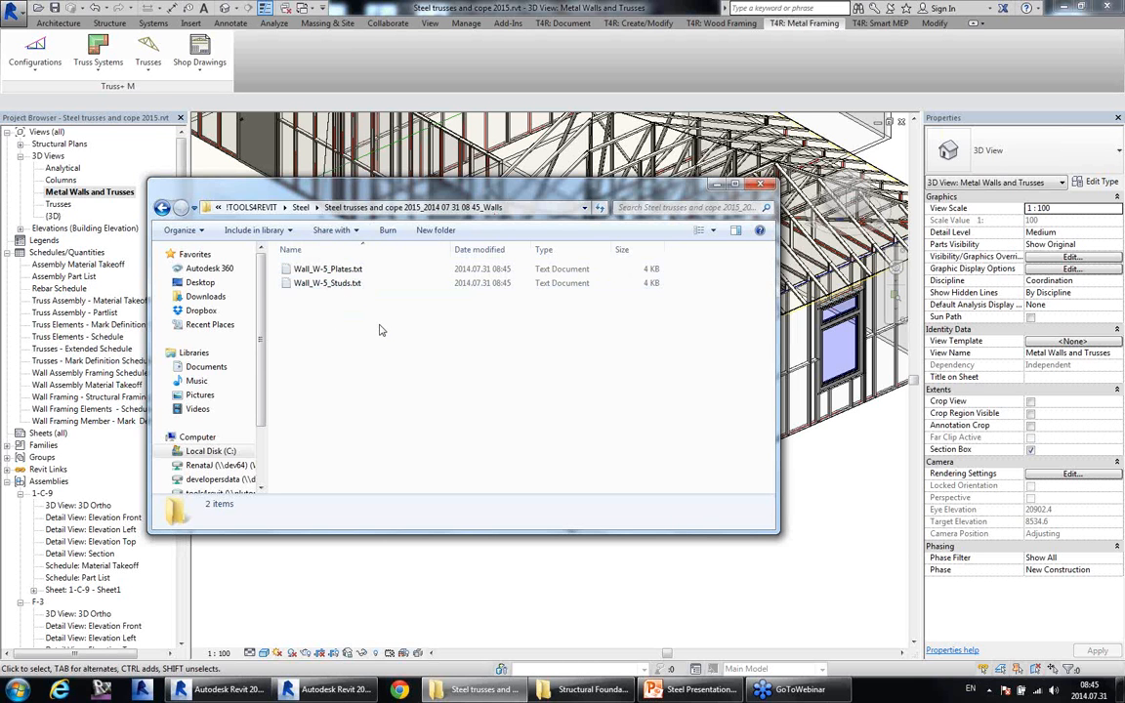
double_click(332, 283)
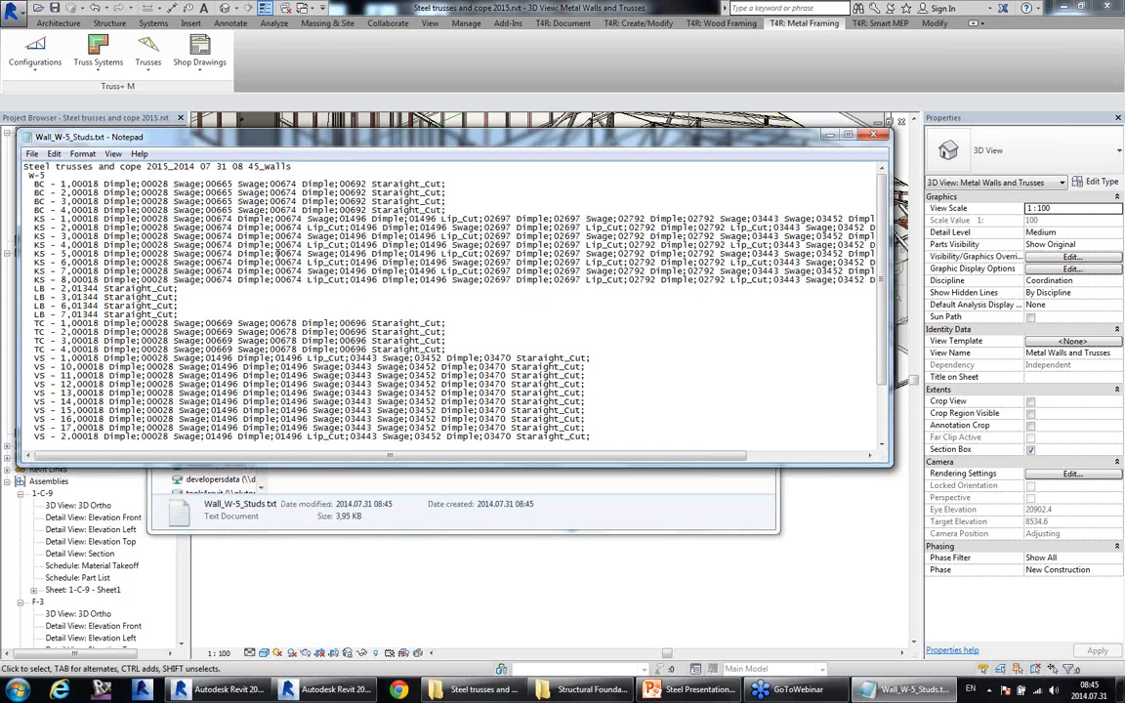
scroll(278, 254, "down", 3)
scroll(291, 264, "up", 1)
left_click(292, 266)
scroll(294, 267, "up", 2)
left_click(878, 140)
left_click_drag(527, 180, 595, 214)
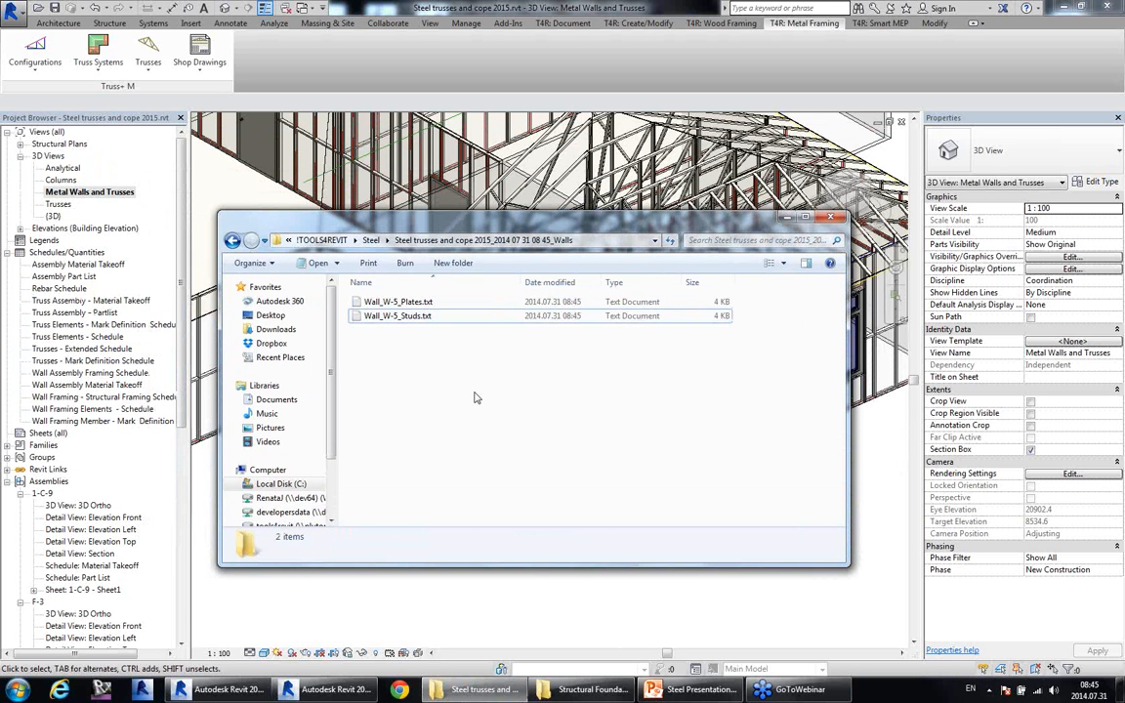
left_click(474, 397)
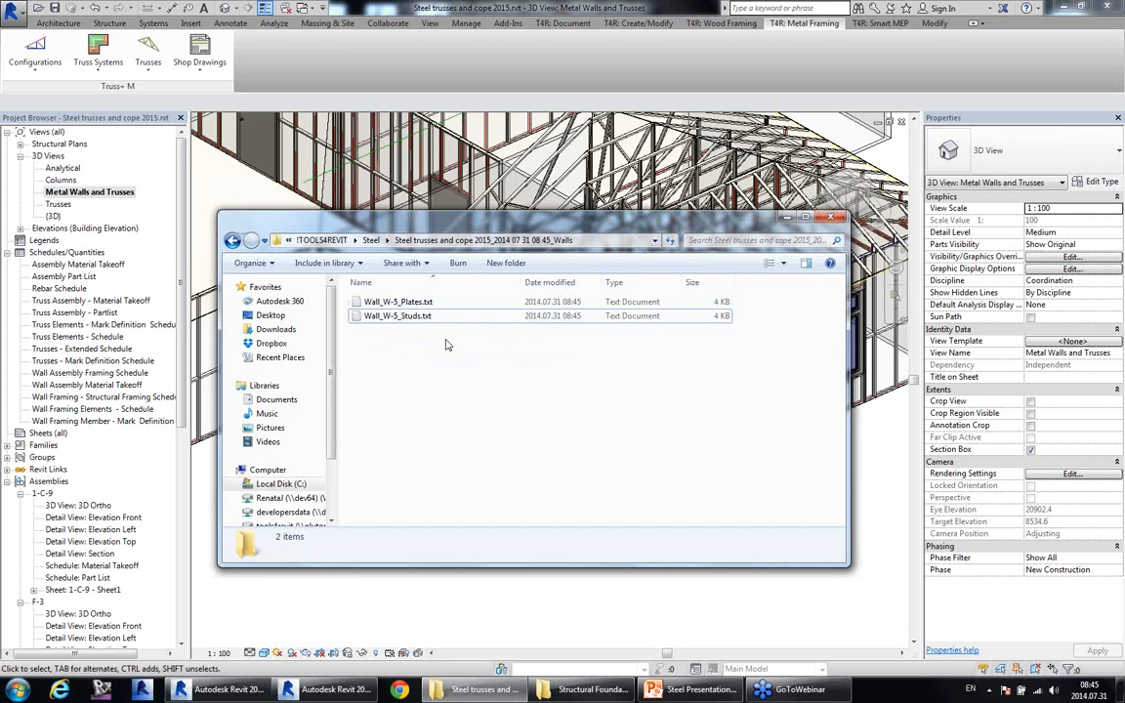
left_click(789, 216)
Move the W-5 wall's window nearest the corner along the wall toward that corner, and update the wall frame to match.
middle_click_drag(780, 526, 593, 547, "shift")
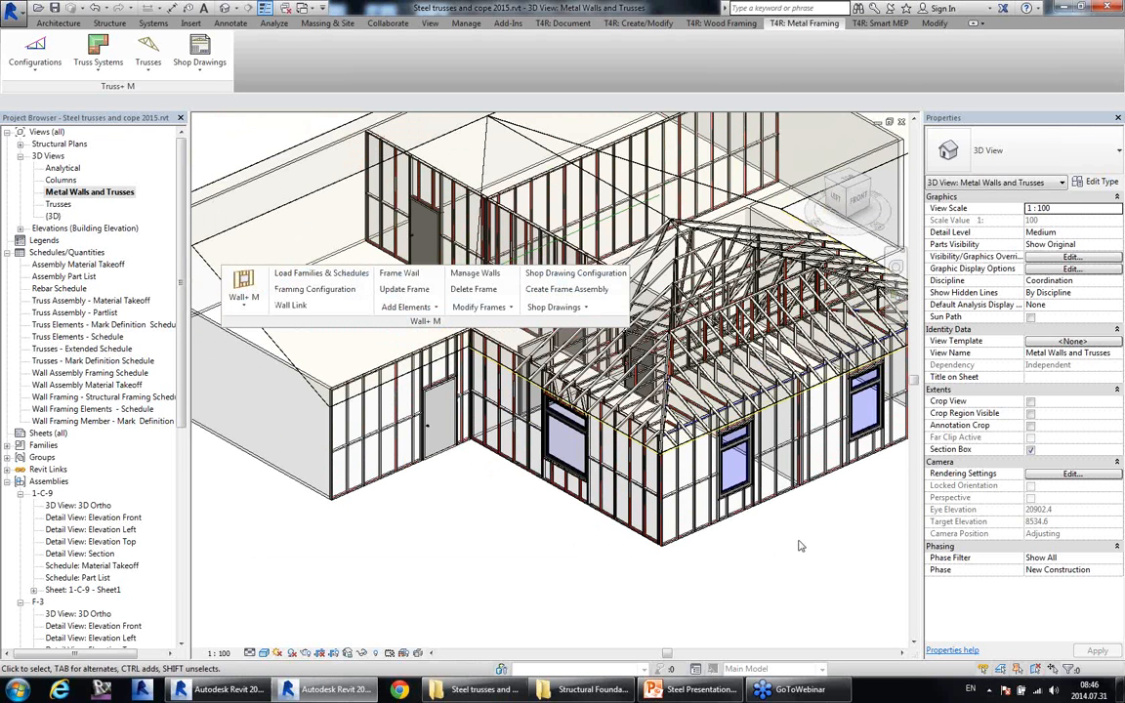
middle_click_drag(801, 545, 684, 532)
scroll(707, 495, "up", 2)
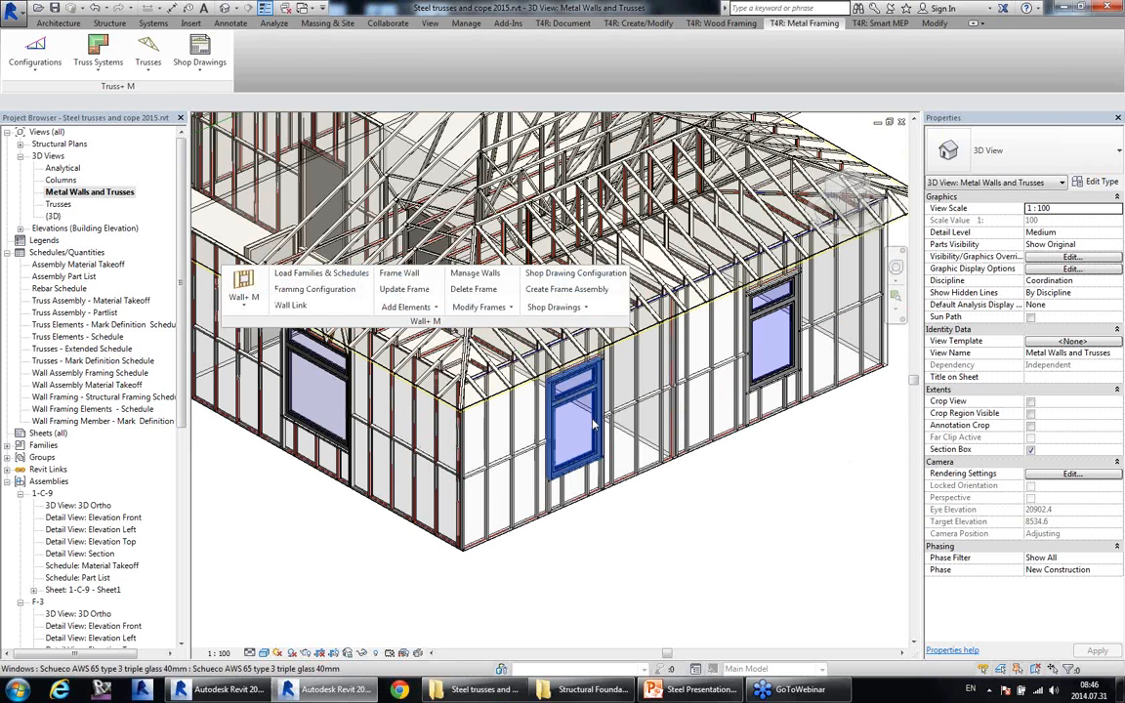
left_click(592, 422)
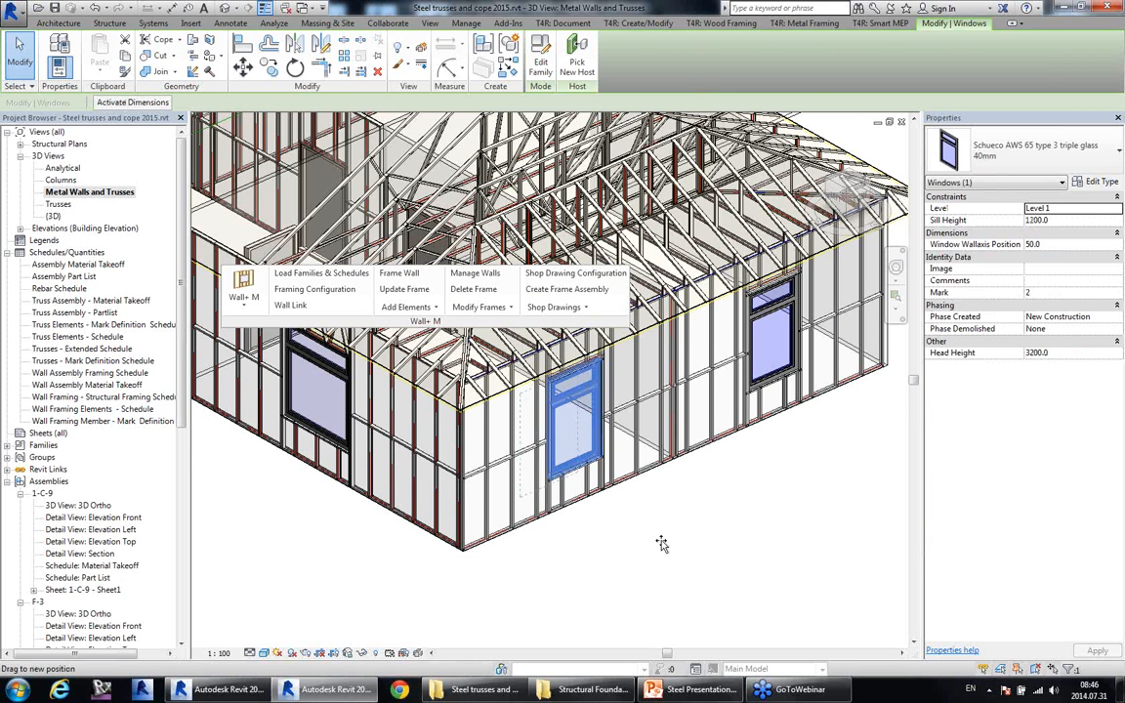
left_click_drag(662, 544, 655, 543)
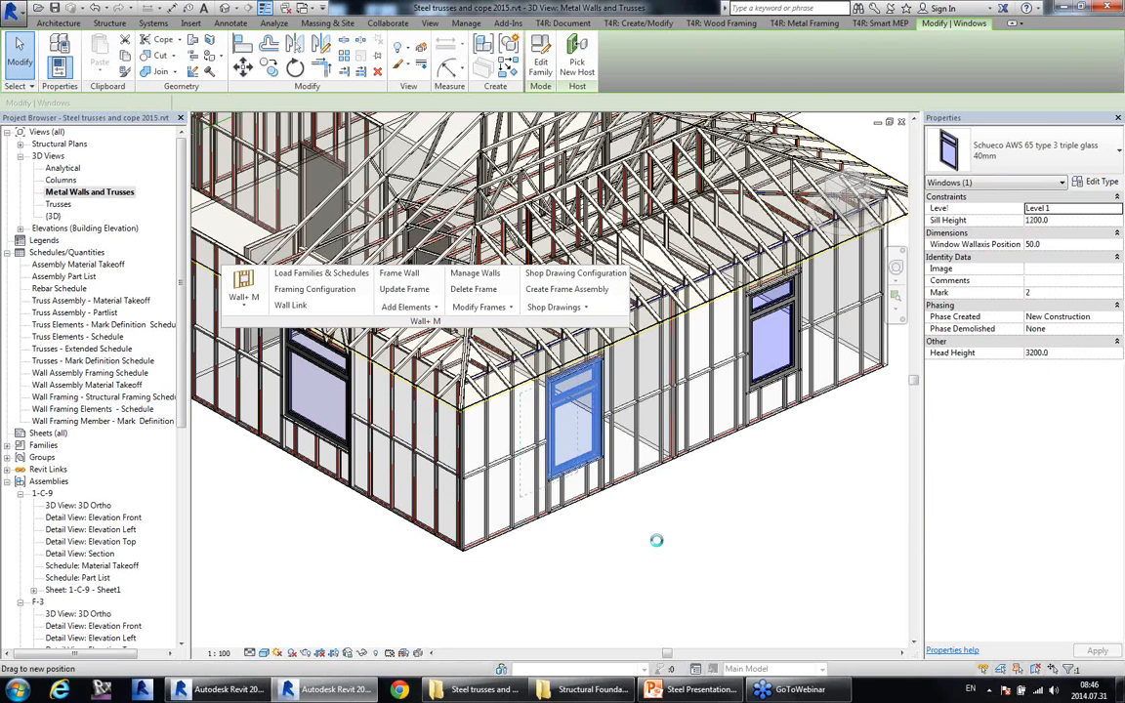
left_click(640, 516)
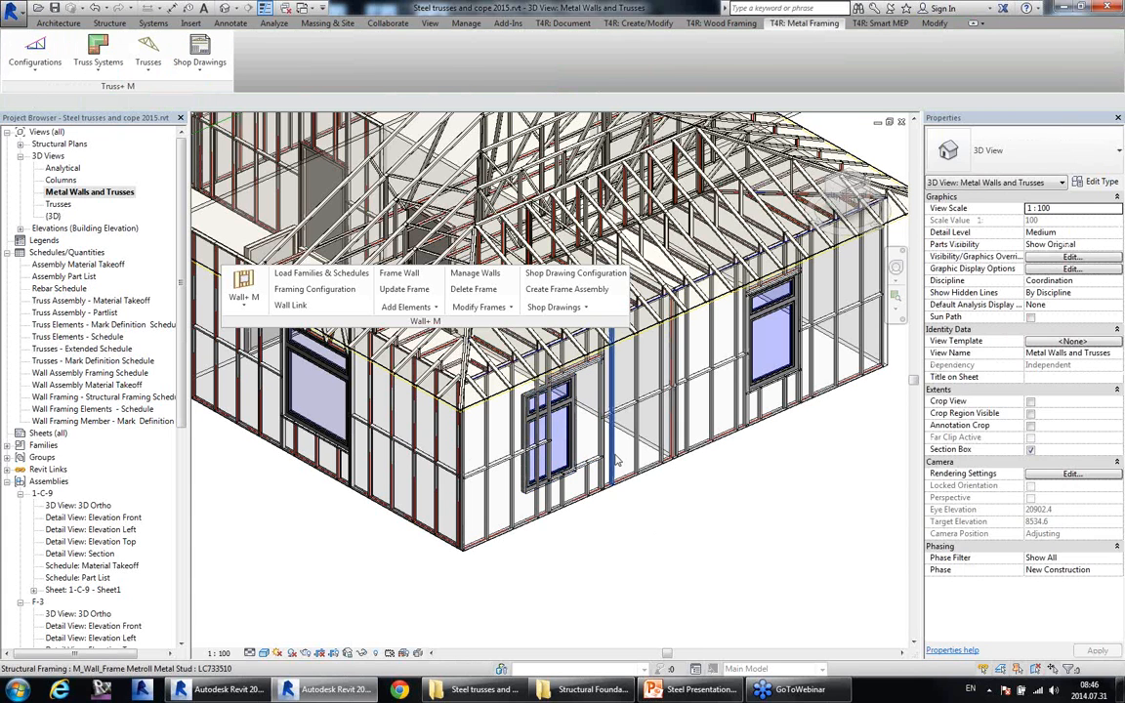
left_click(613, 456)
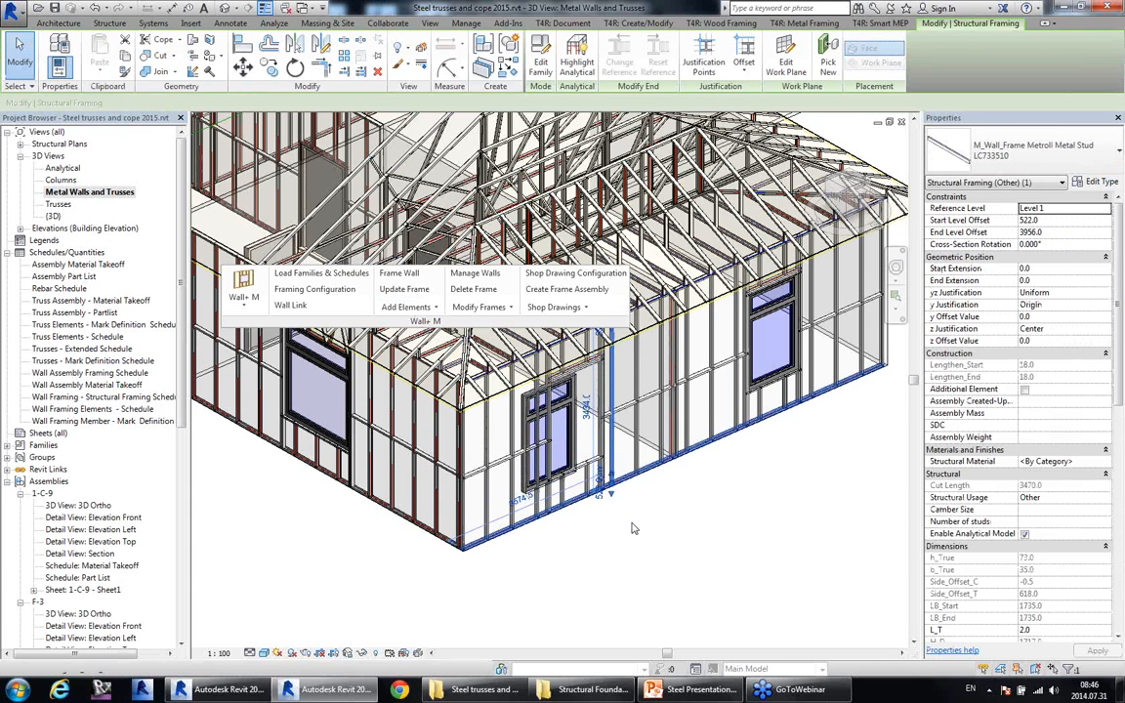
left_click(404, 289)
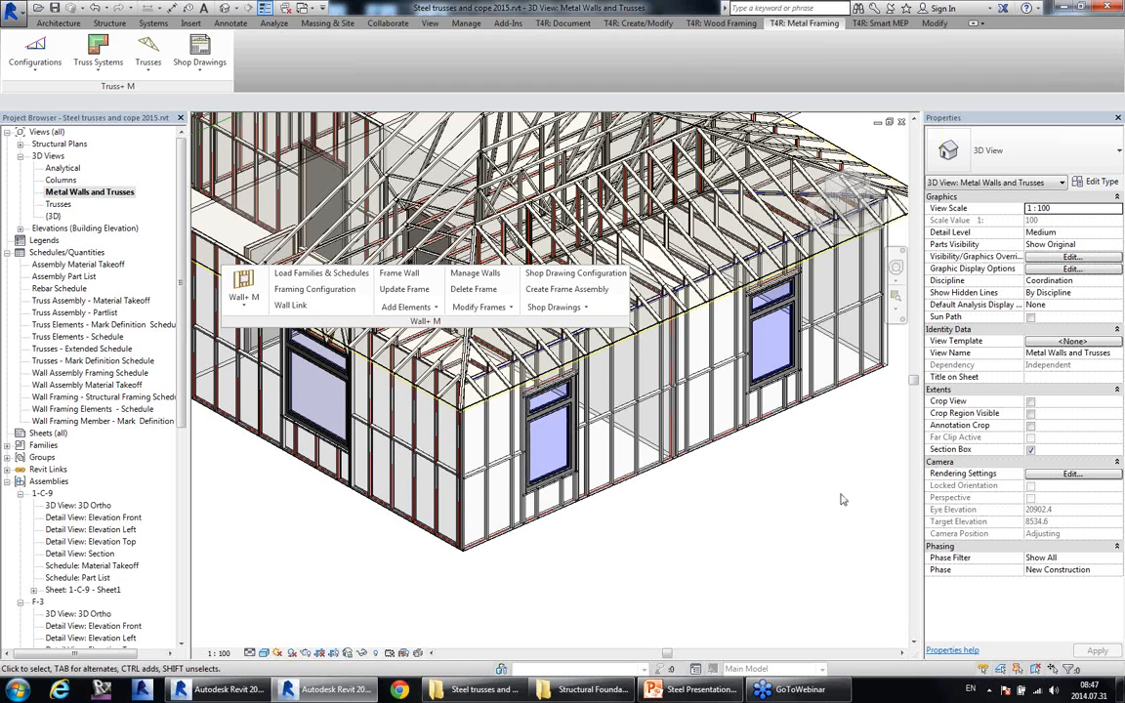
Examine the updated framing around the moved window and look over the commands for modifying frames.
middle_click_drag(841, 499, 711, 473, "shift")
scroll(711, 473, "up", 3)
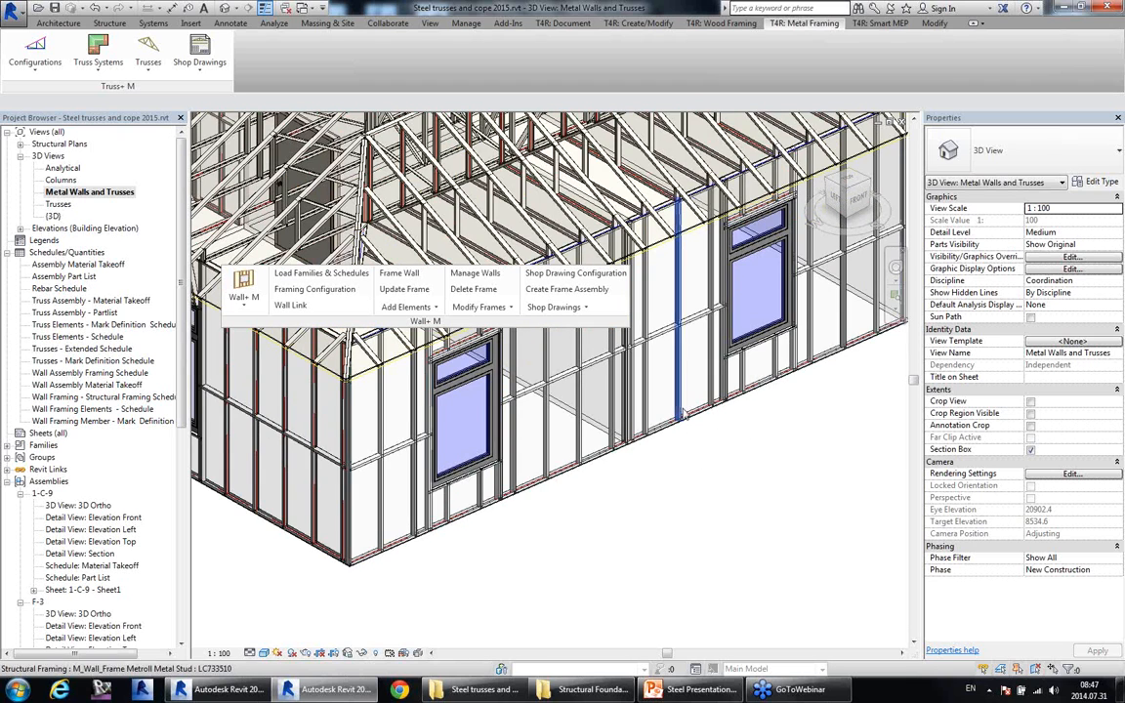
middle_click_drag(610, 532, 653, 422)
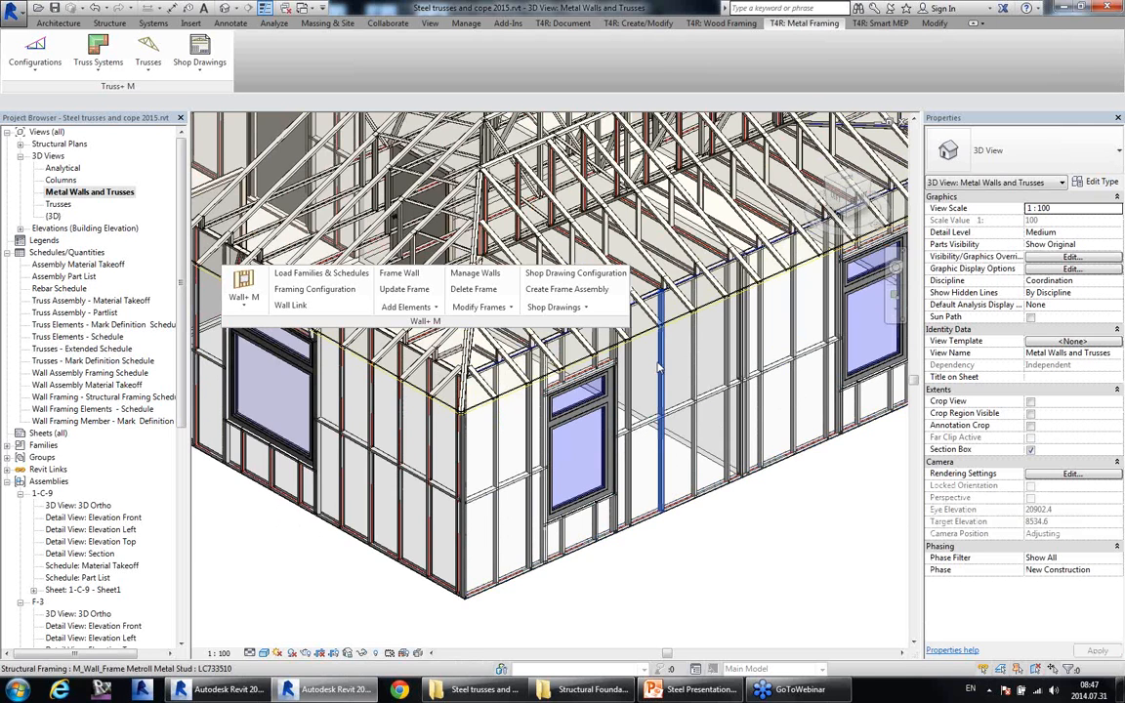
scroll(659, 368, "up", 1)
middle_click_drag(639, 391, 662, 439)
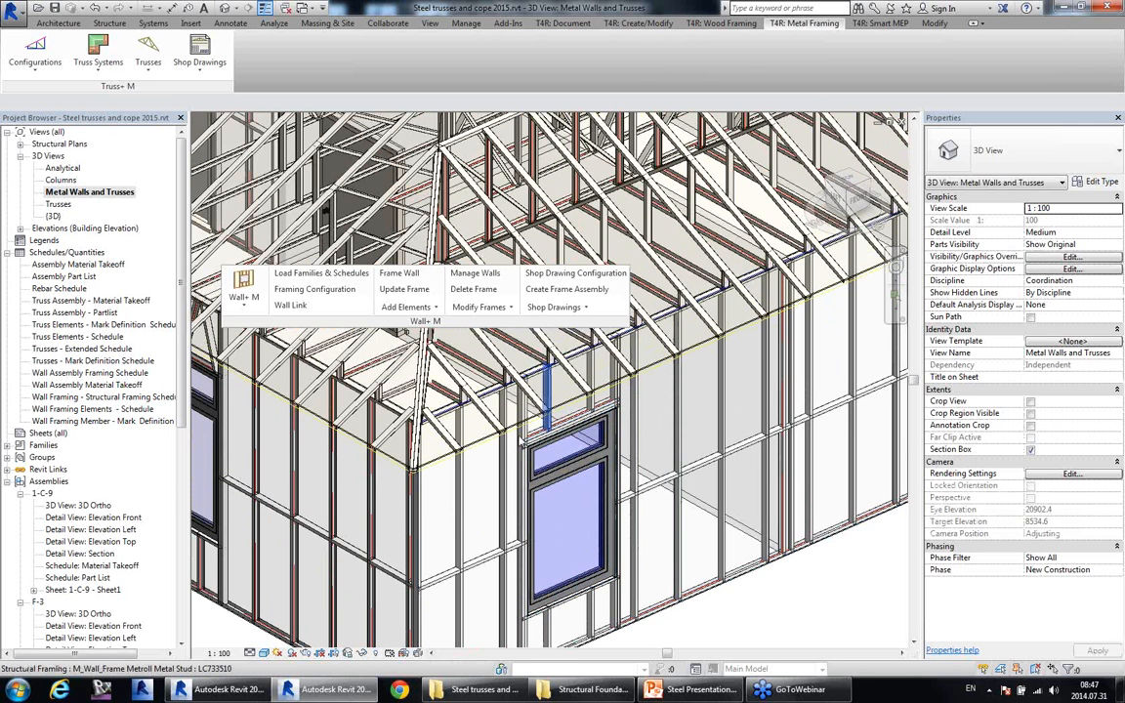
middle_click_drag(660, 500, 660, 454)
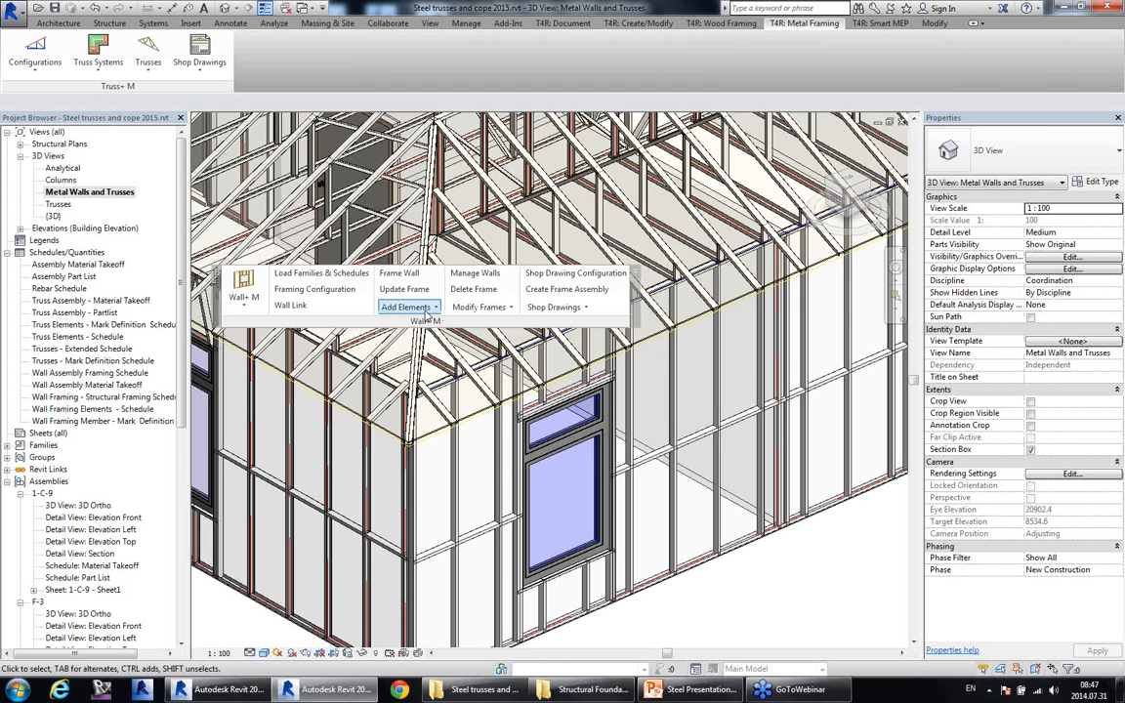
left_click(510, 307)
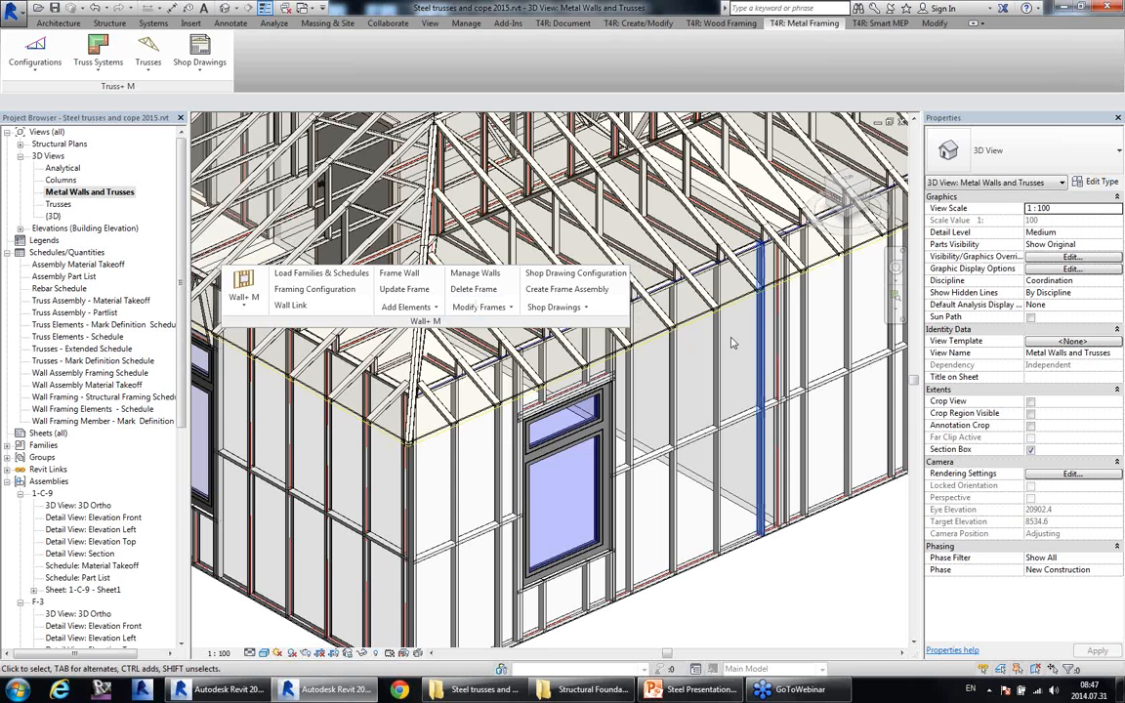
middle_click_drag(732, 342, 610, 322, "shift")
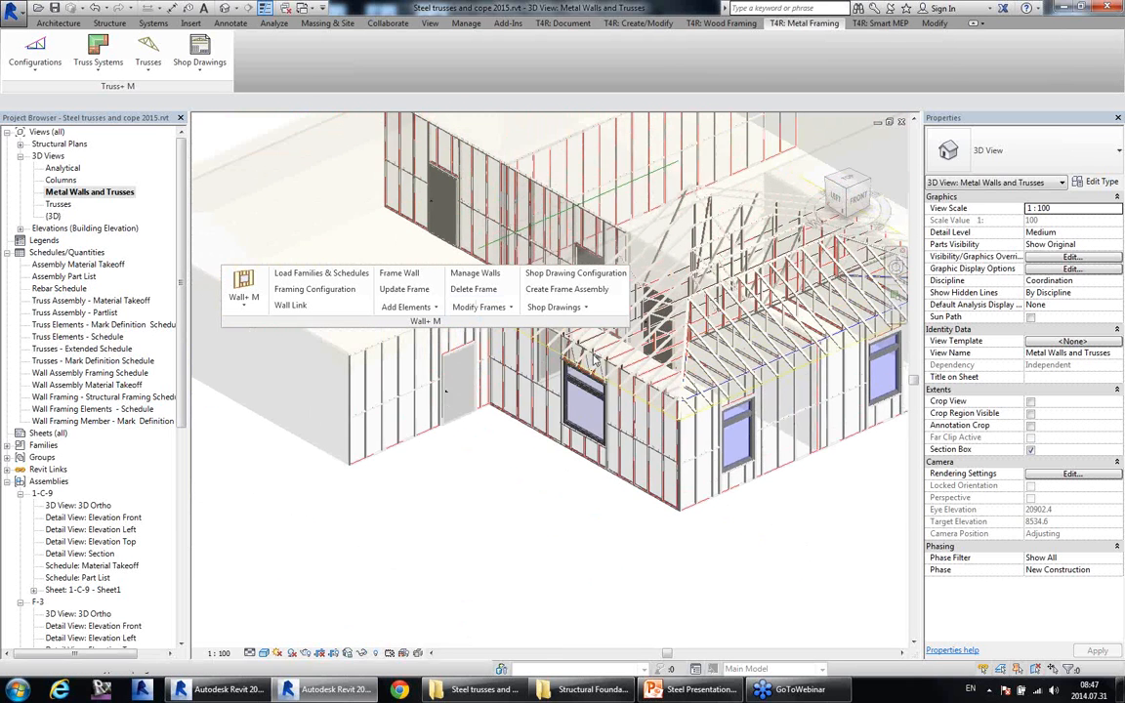
Look over the wall shop drawing commands, return the Wall+ M tools to the ribbon, and float the Truss+ M tools over the view.
left_click(584, 308)
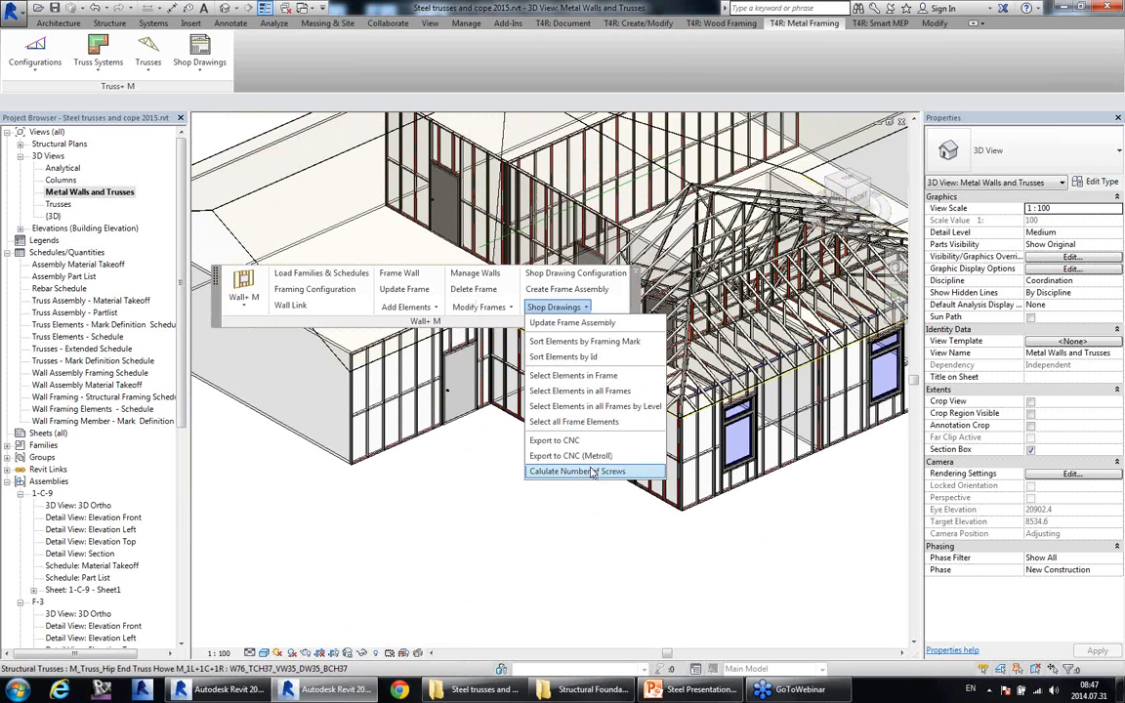
left_click(469, 495)
middle_click_drag(471, 496, 577, 594)
left_click_drag(382, 321, 424, 86)
left_click_drag(110, 89, 313, 198)
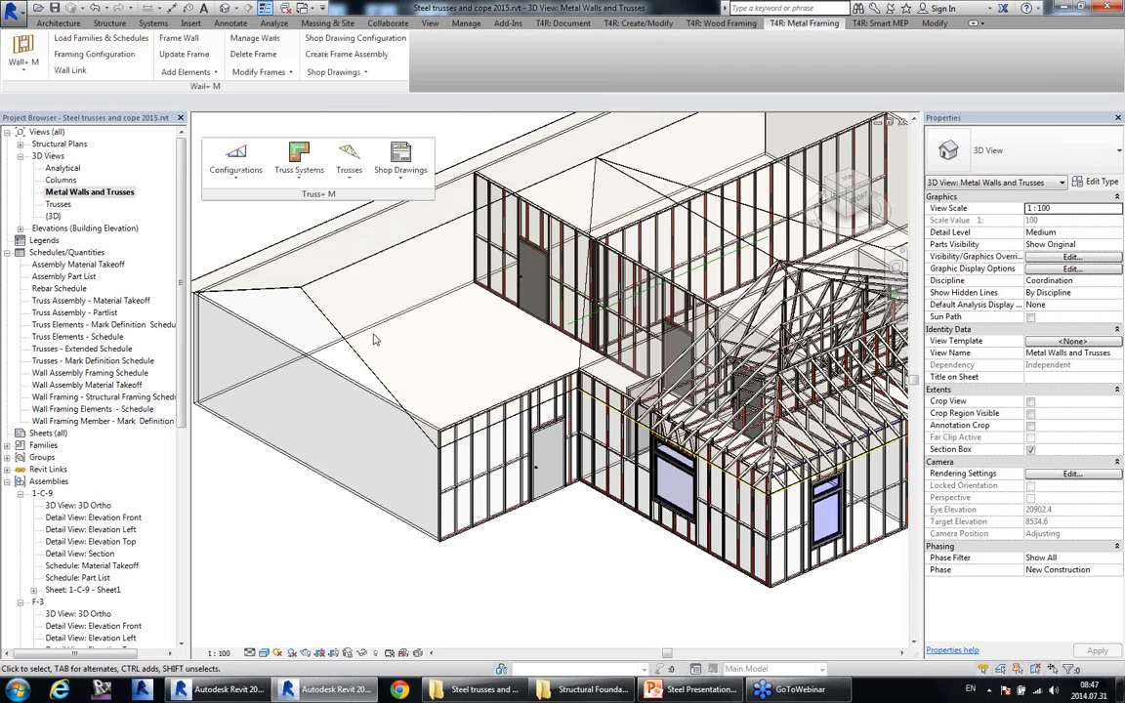
Select the Generic - 12 roof and examine the existing hip-end and jack trusses over the projecting wing with windows.
left_click(320, 309)
middle_click_drag(444, 332, 495, 361)
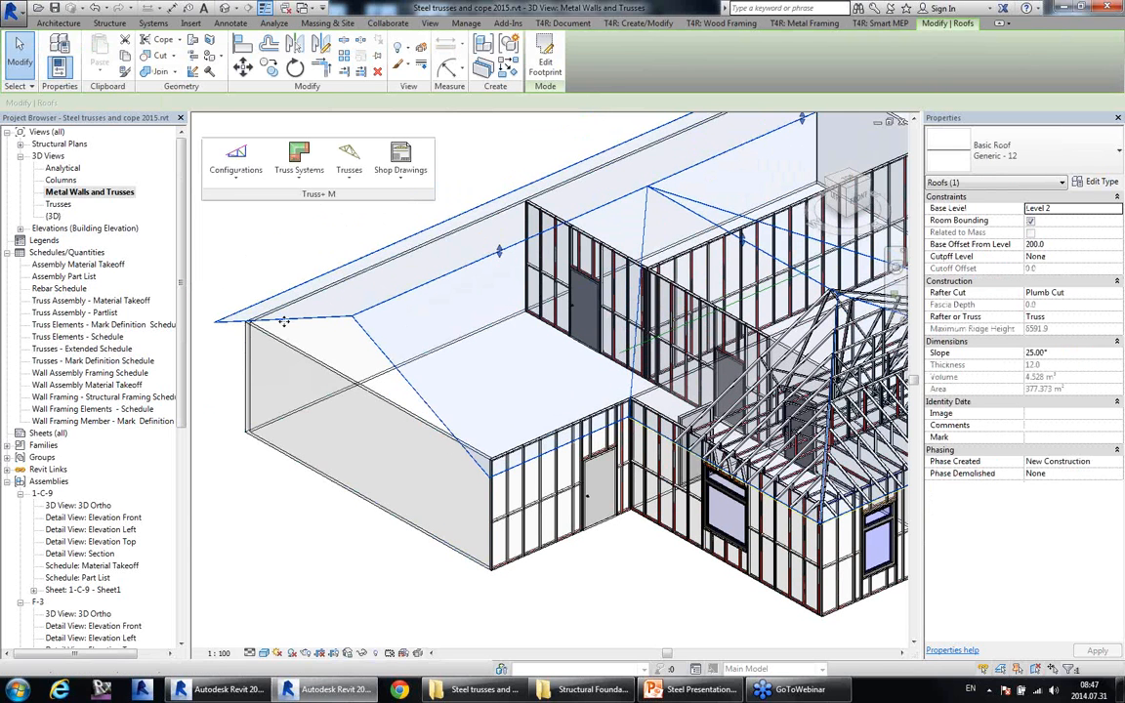
middle_click_drag(642, 436, 715, 362, "shift")
scroll(716, 360, "up", 5)
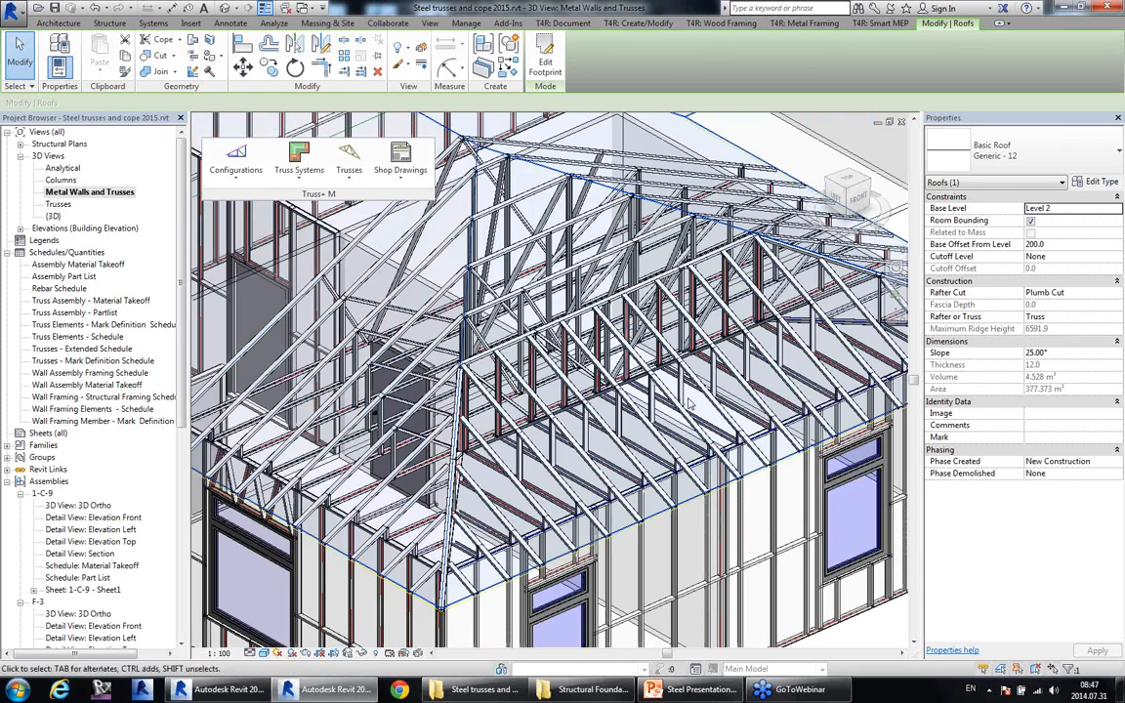
scroll(699, 382, "down", 2)
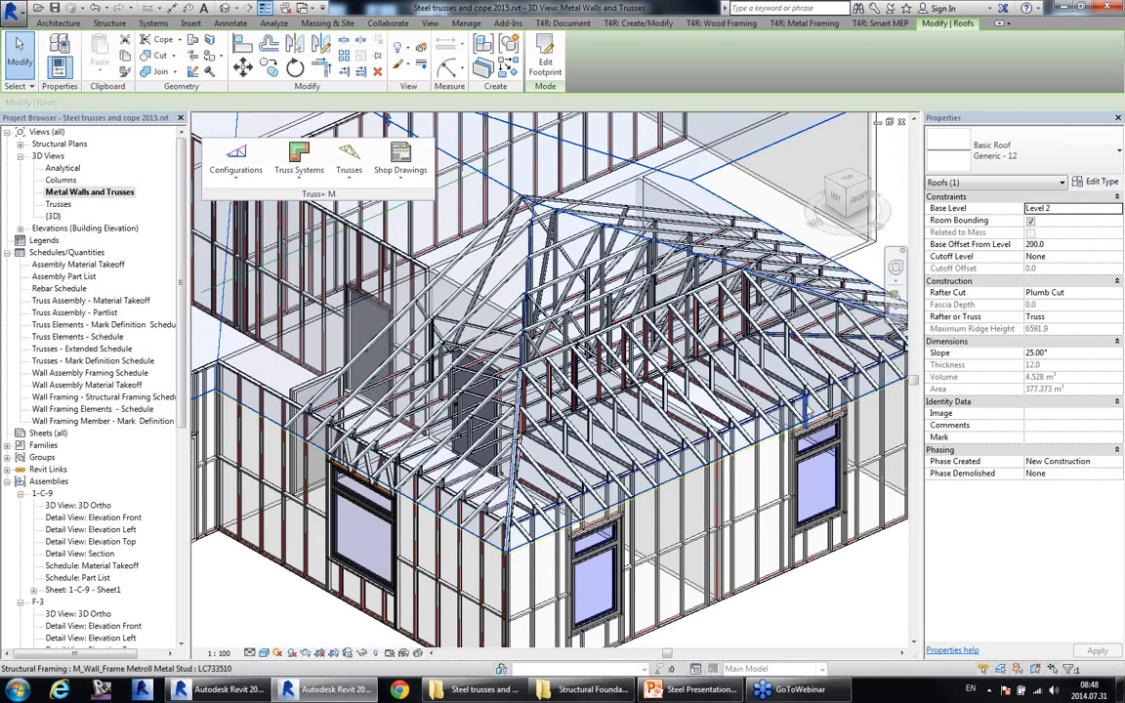
scroll(724, 399, "up", 3)
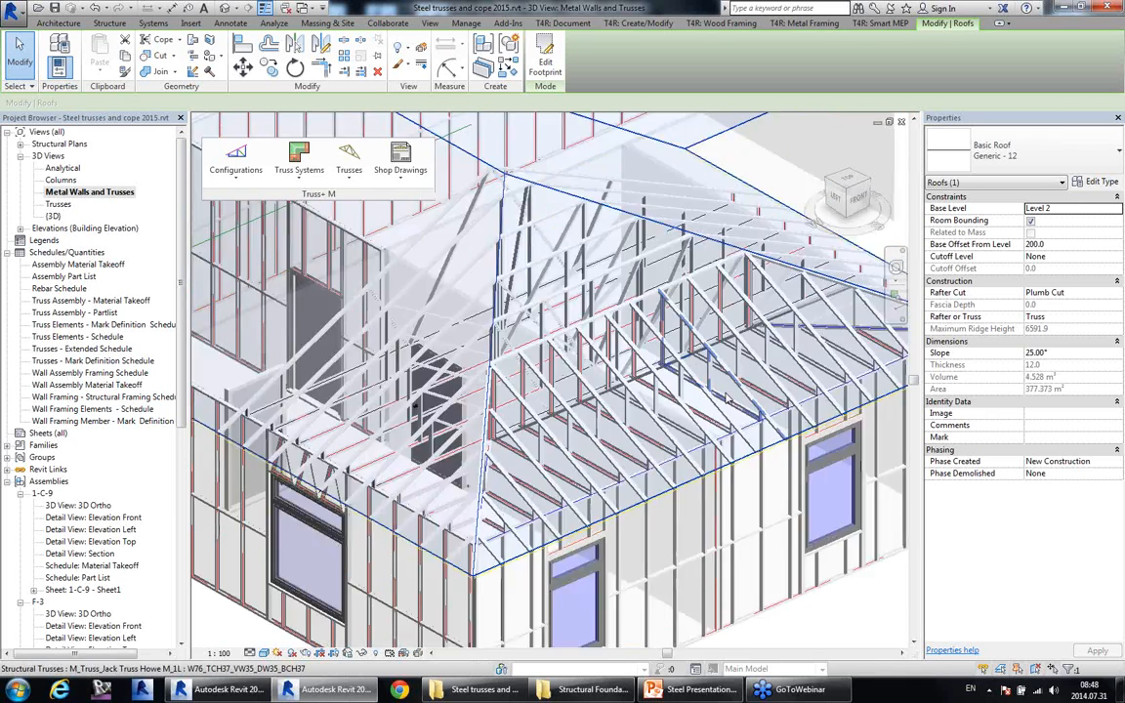
scroll(724, 398, "up", 2)
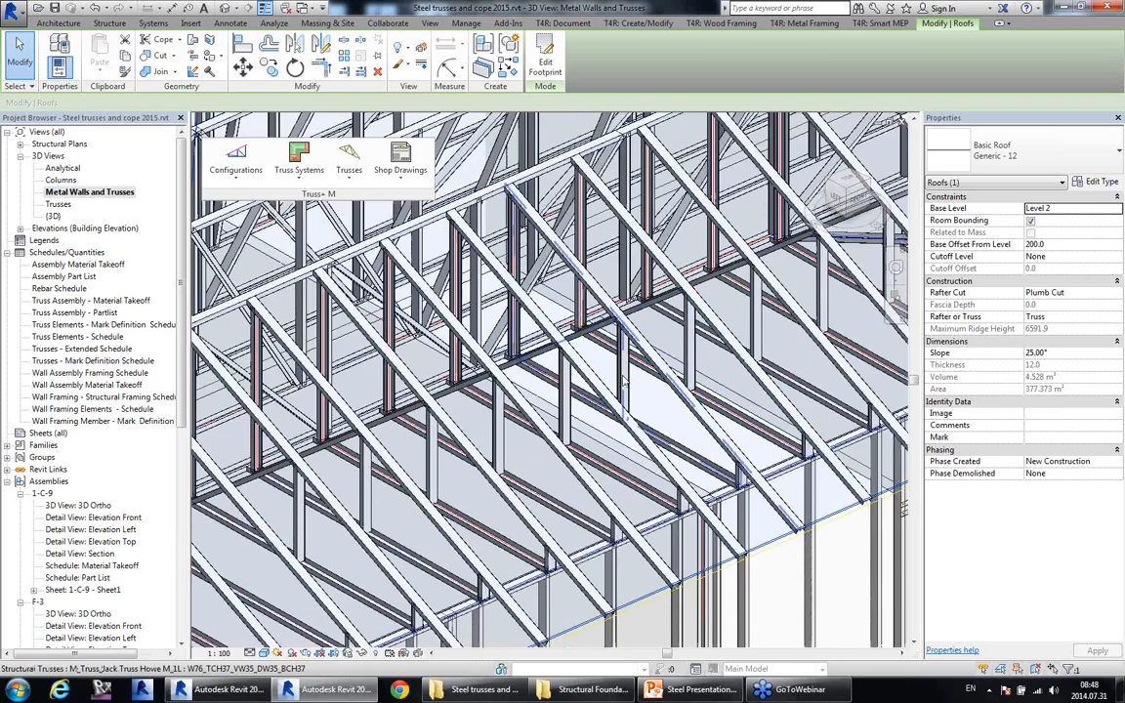
scroll(720, 393, "down", 5)
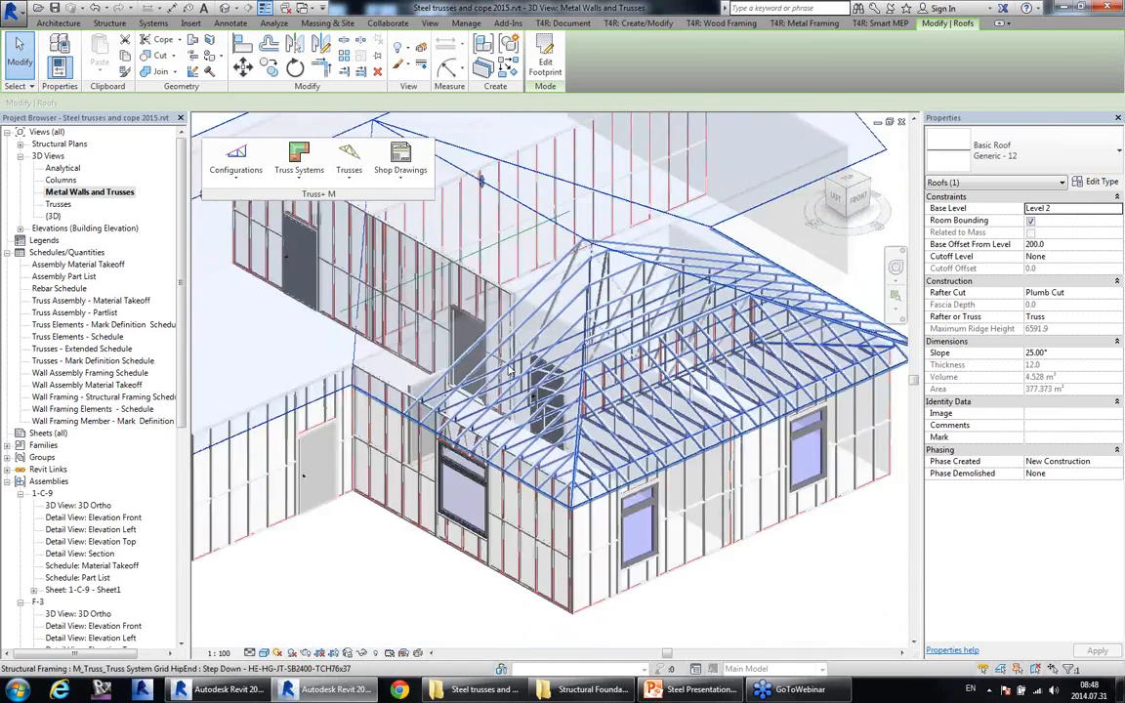
middle_click_drag(509, 368, 323, 224, "shift")
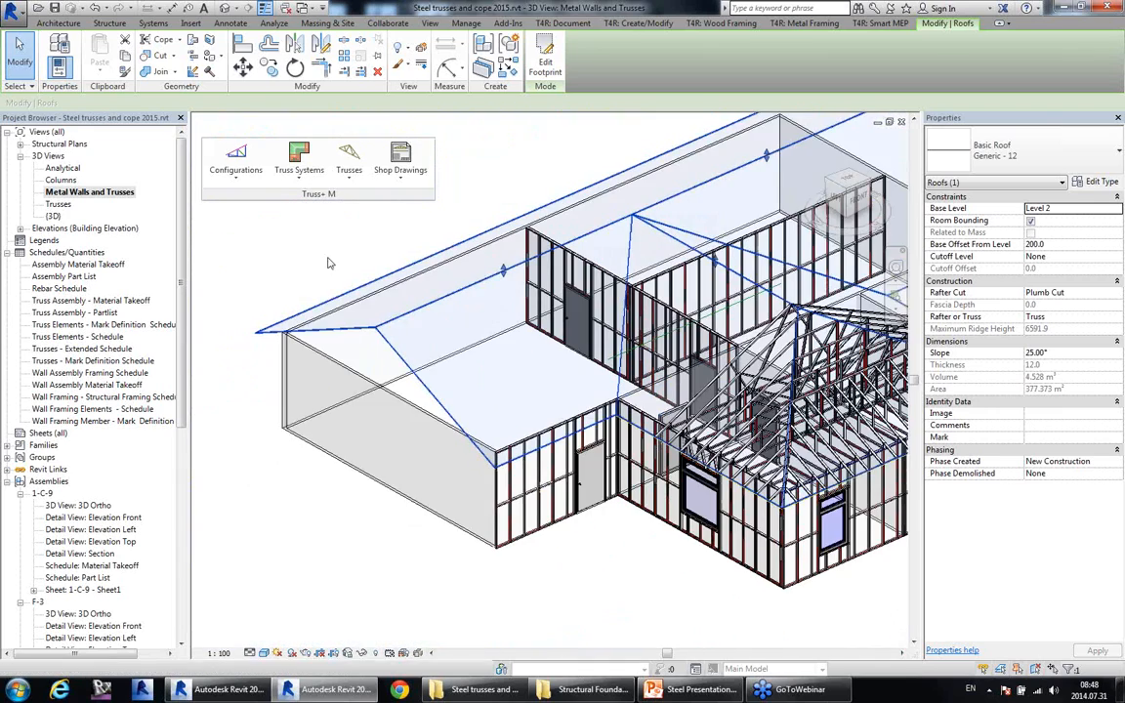
Insert a truss system grid on the selected roof, assigning the gable-end edge as end slope line and the long rear eave as left slope line.
left_click(287, 181)
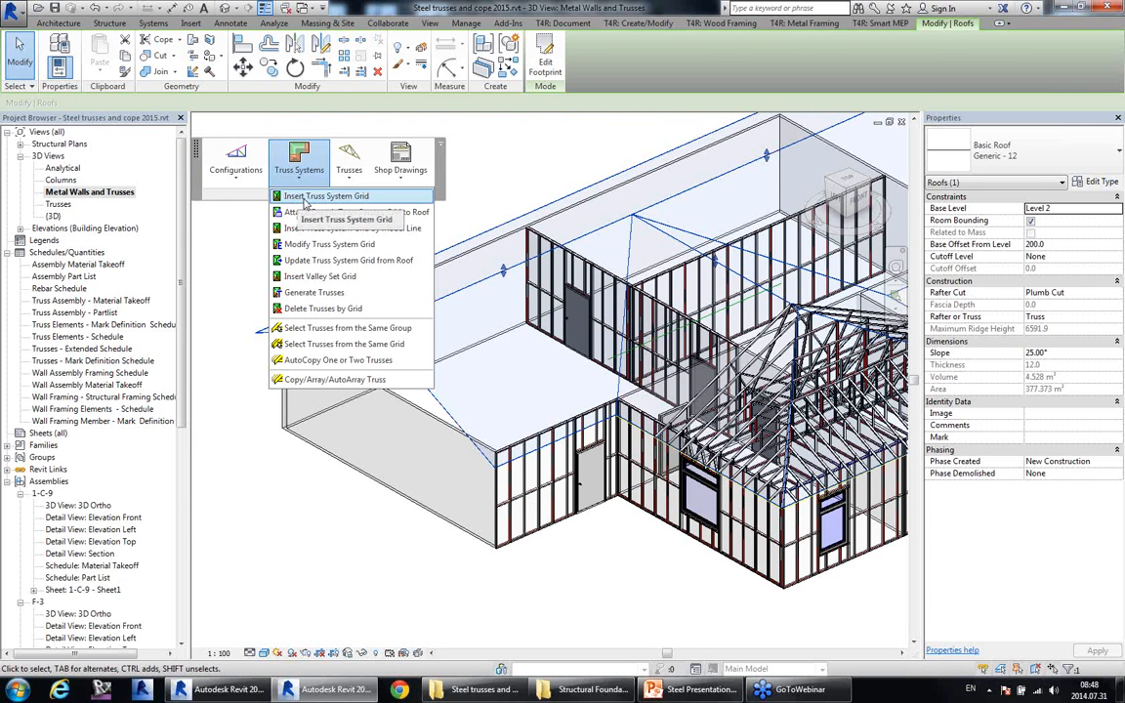
left_click(305, 198)
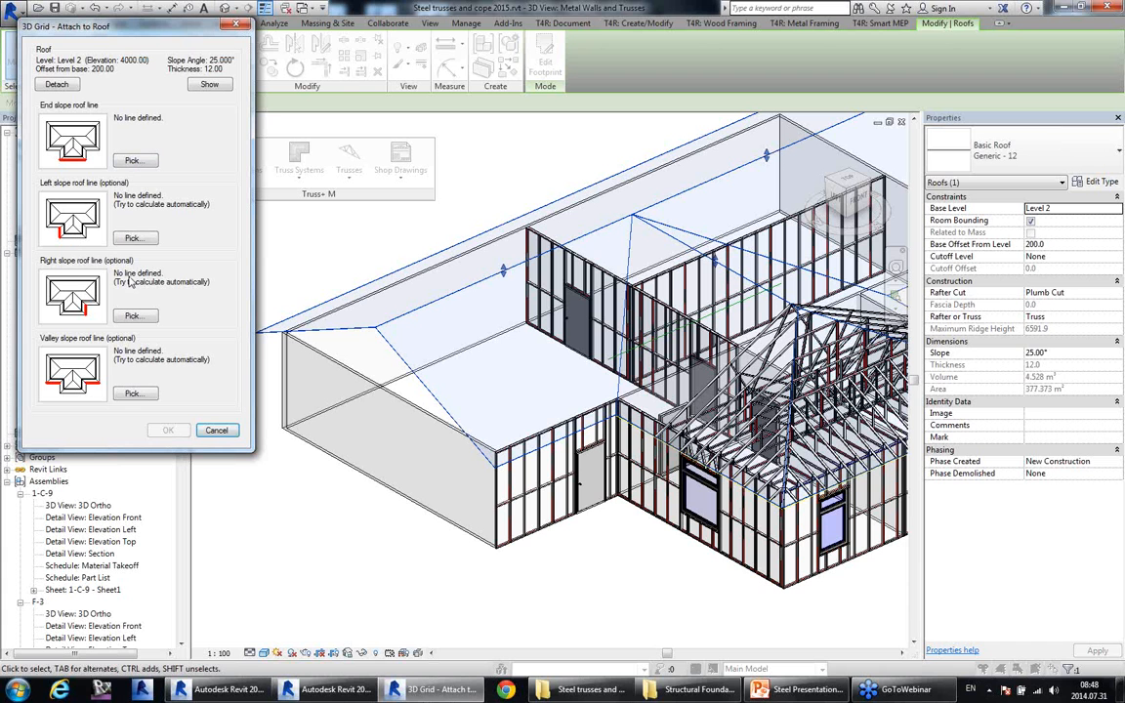
left_click(139, 165)
left_click(384, 404)
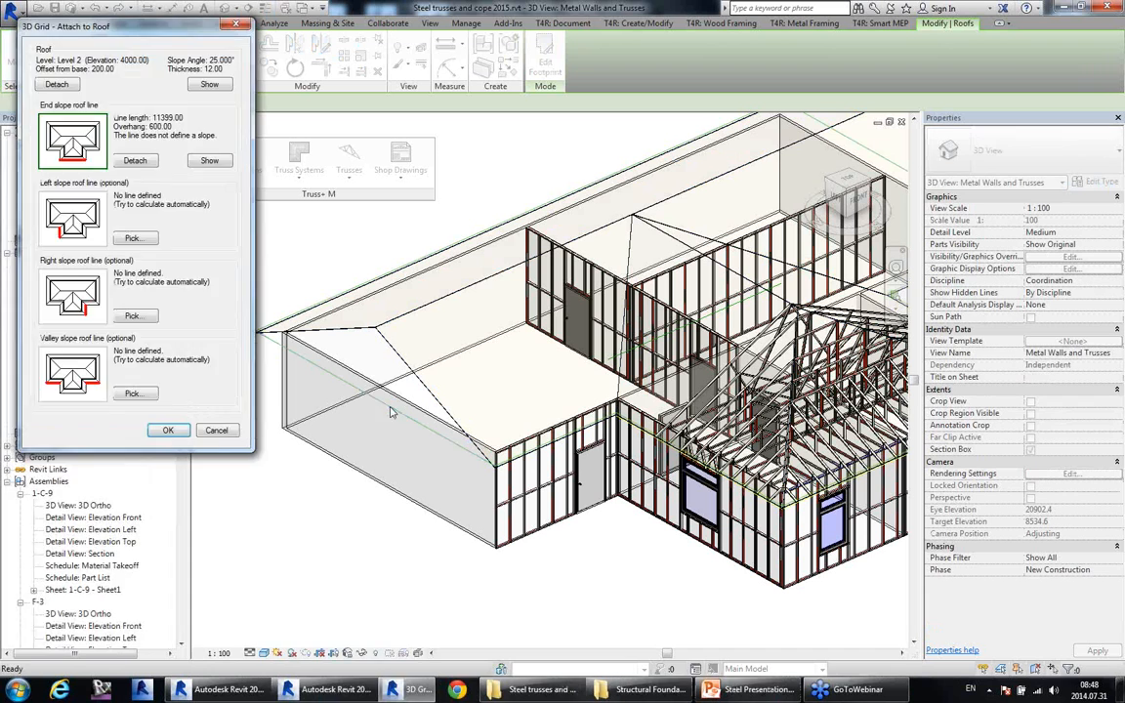
left_click(136, 238)
left_click(328, 303)
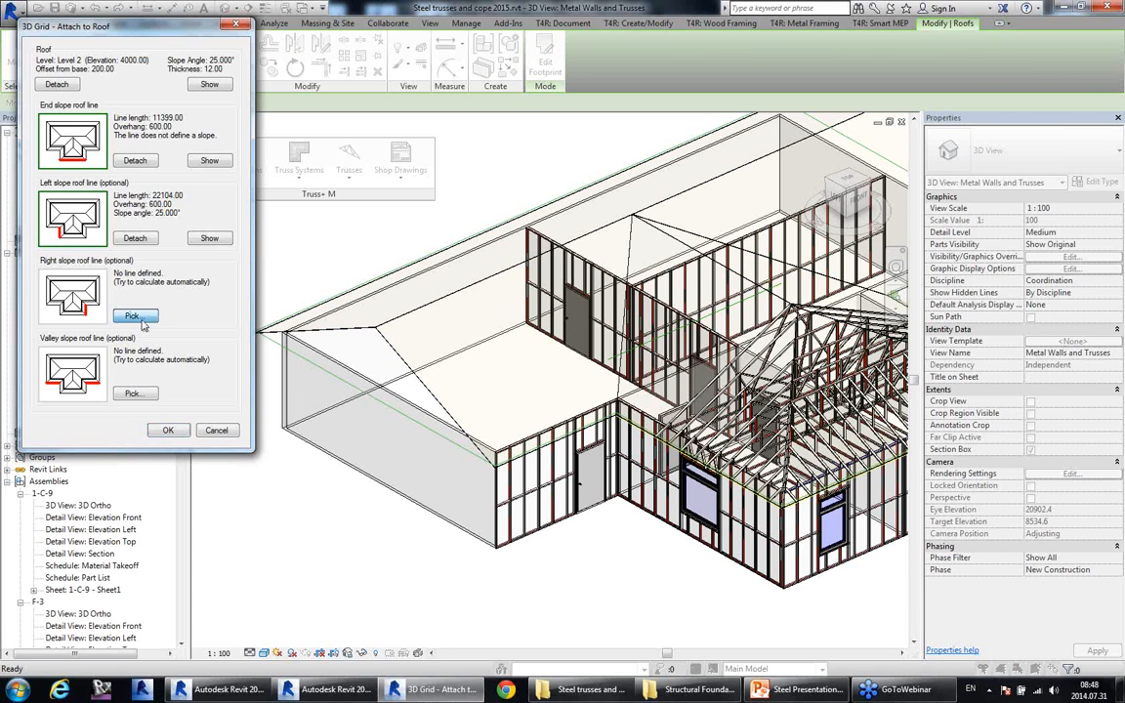
Assign the eave above the door wall as right slope line and the projecting wing's side eave as valley line, and create the Step Down gable-end grid.
left_click(123, 284)
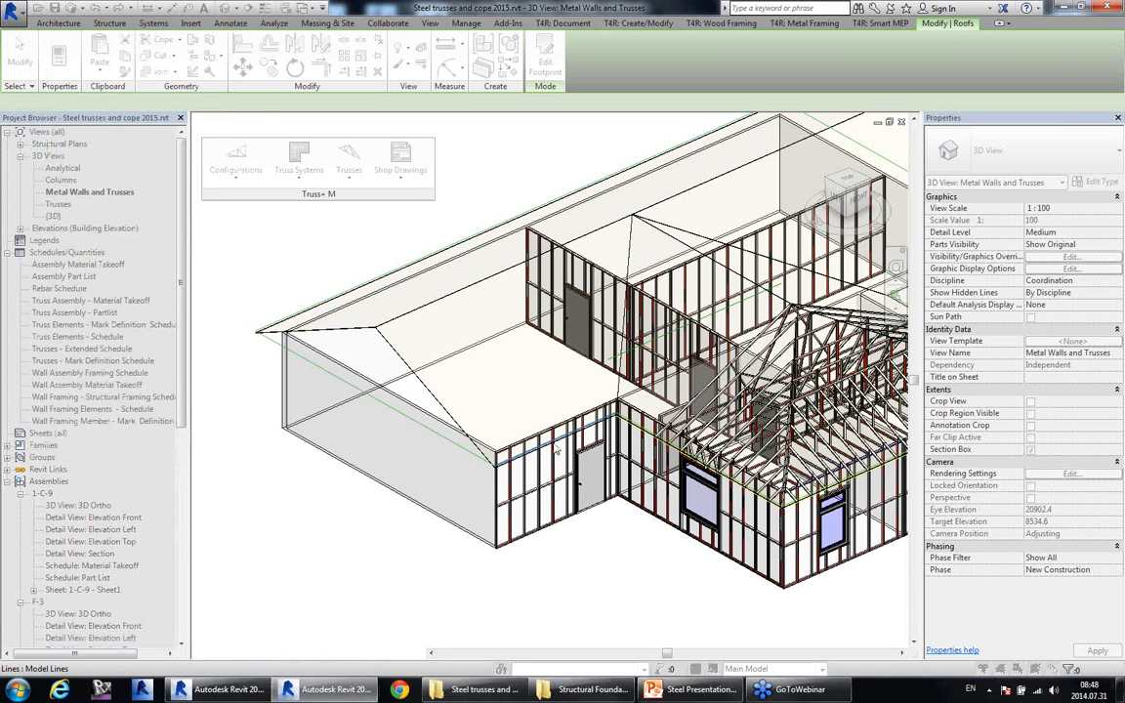
left_click(495, 396)
left_click(167, 429)
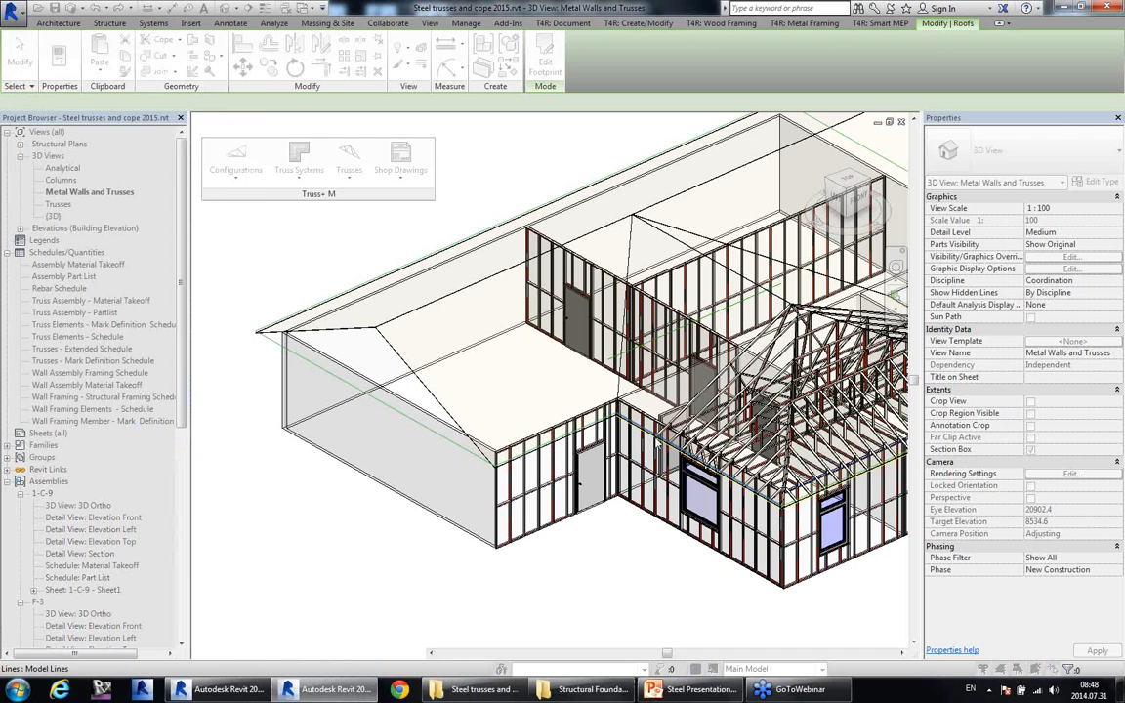
left_click(592, 400)
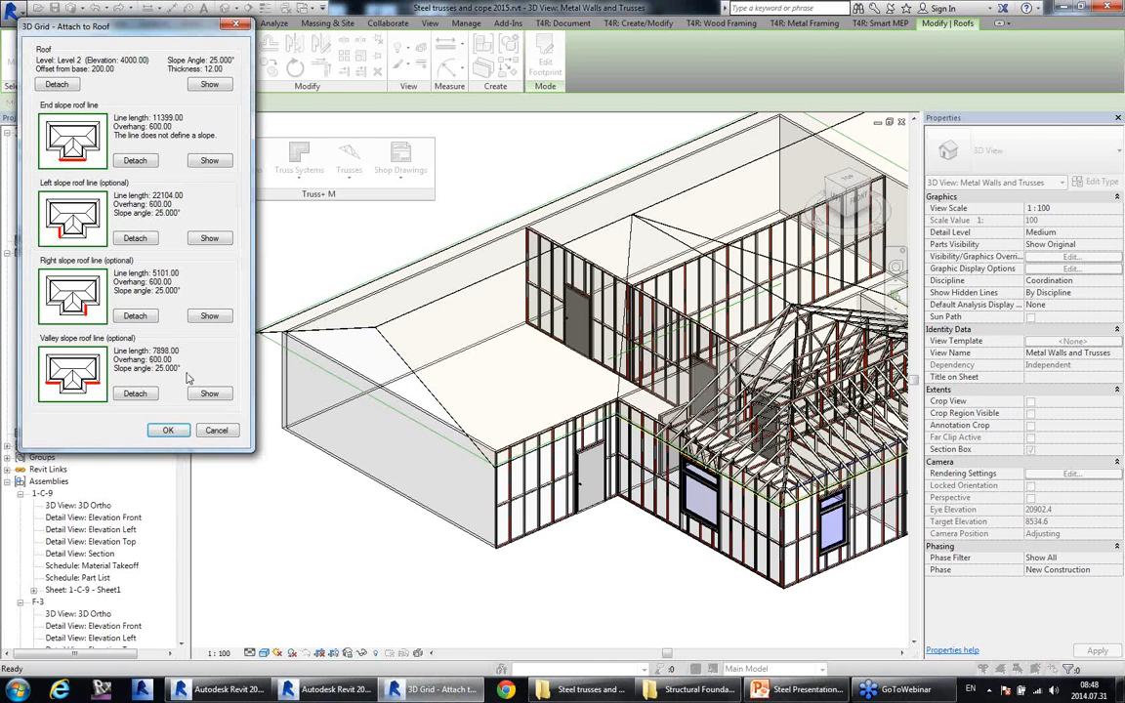
left_click(173, 432)
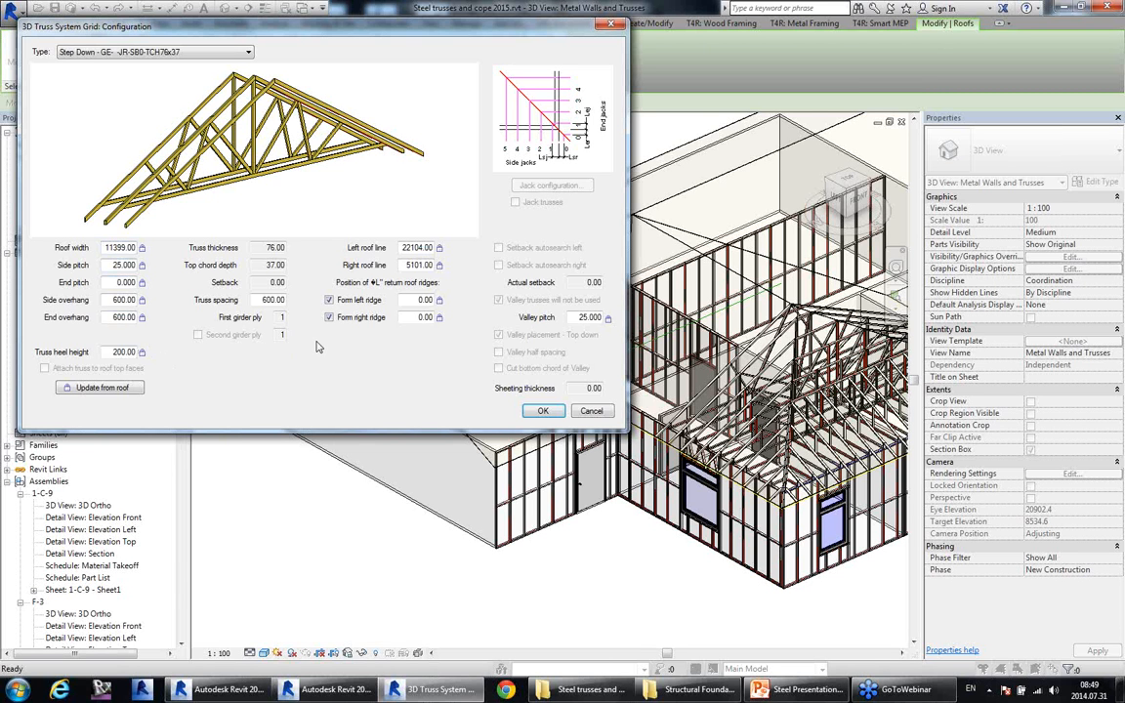
left_click(544, 413)
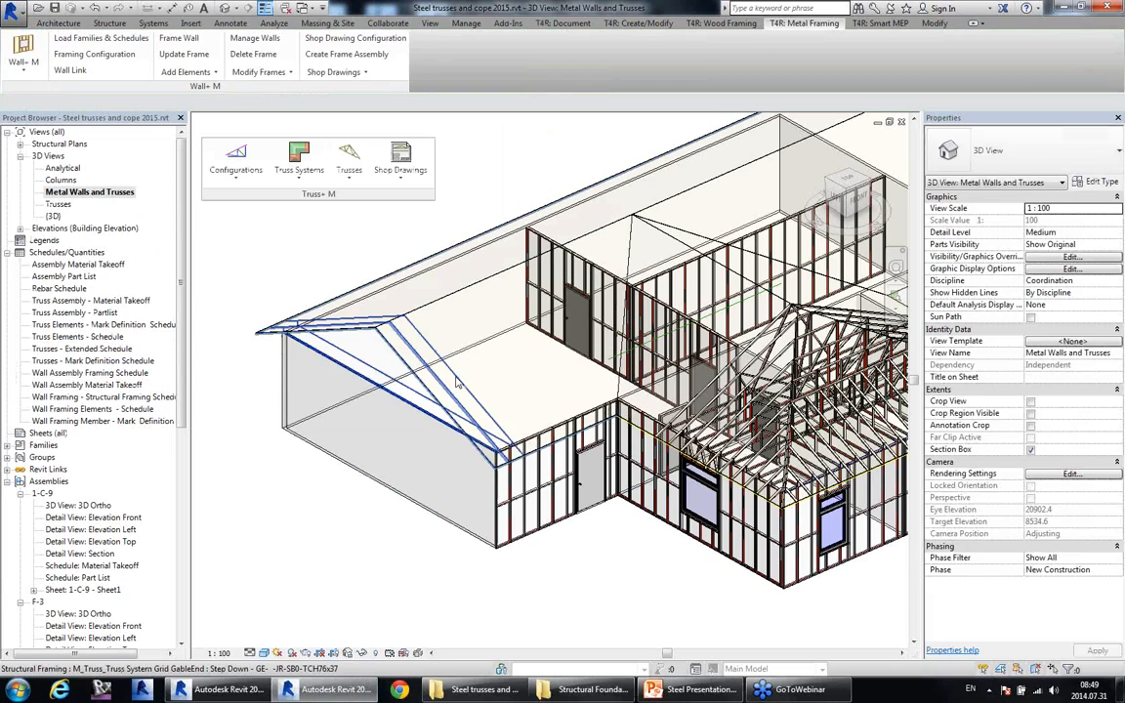
Generate the gable-end grid's trusses with Common Truss Fink TB_1L+1R common trusses, Rafter Metroll jack rafters and Gable Truss Common&Gambrel gable end trusses.
left_click(494, 423)
middle_click_drag(496, 423, 494, 495, "shift")
left_click(271, 276)
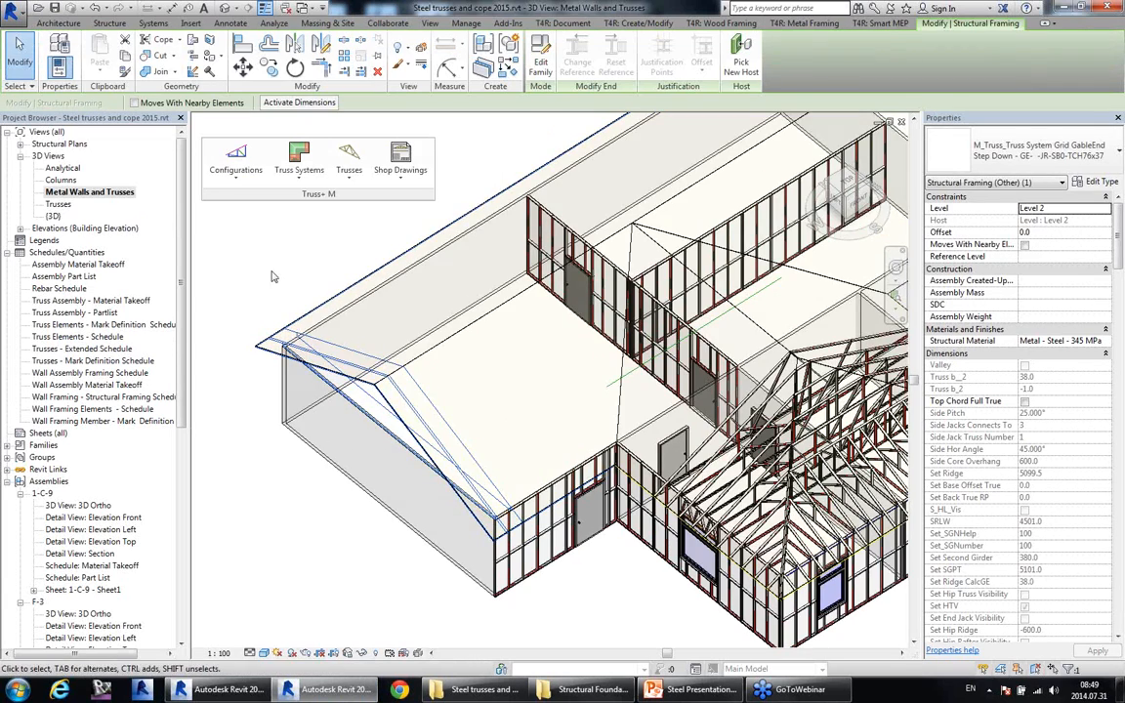
scroll(323, 413, "up", 5)
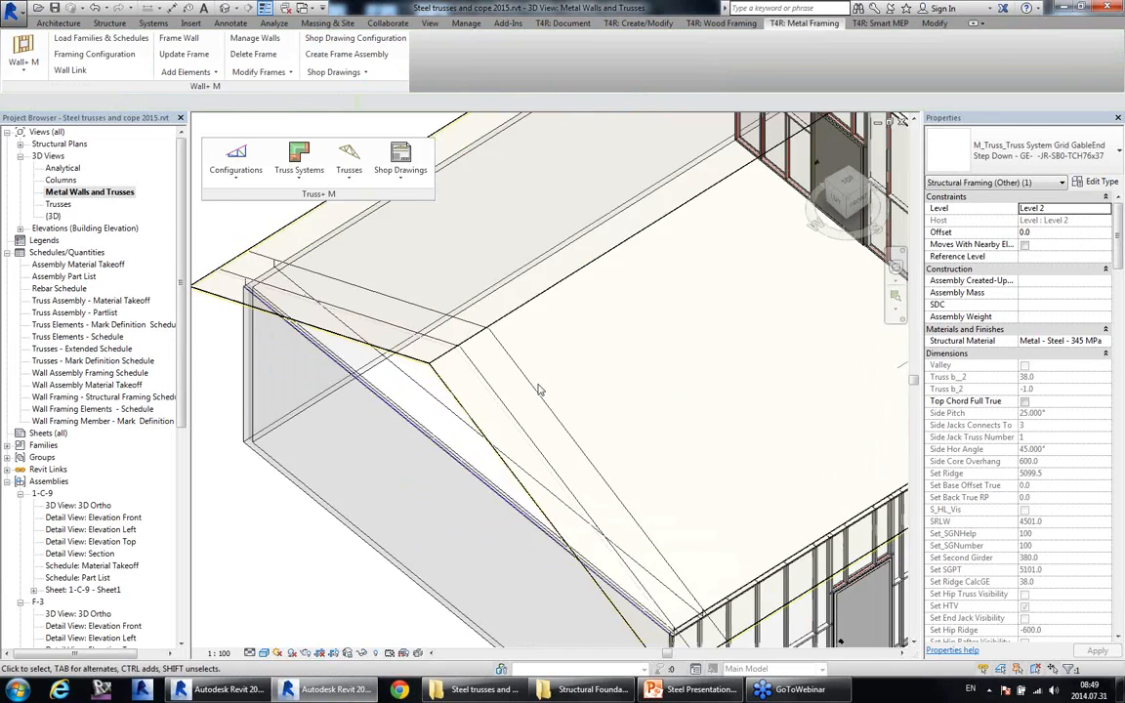
scroll(536, 395, "down", 4)
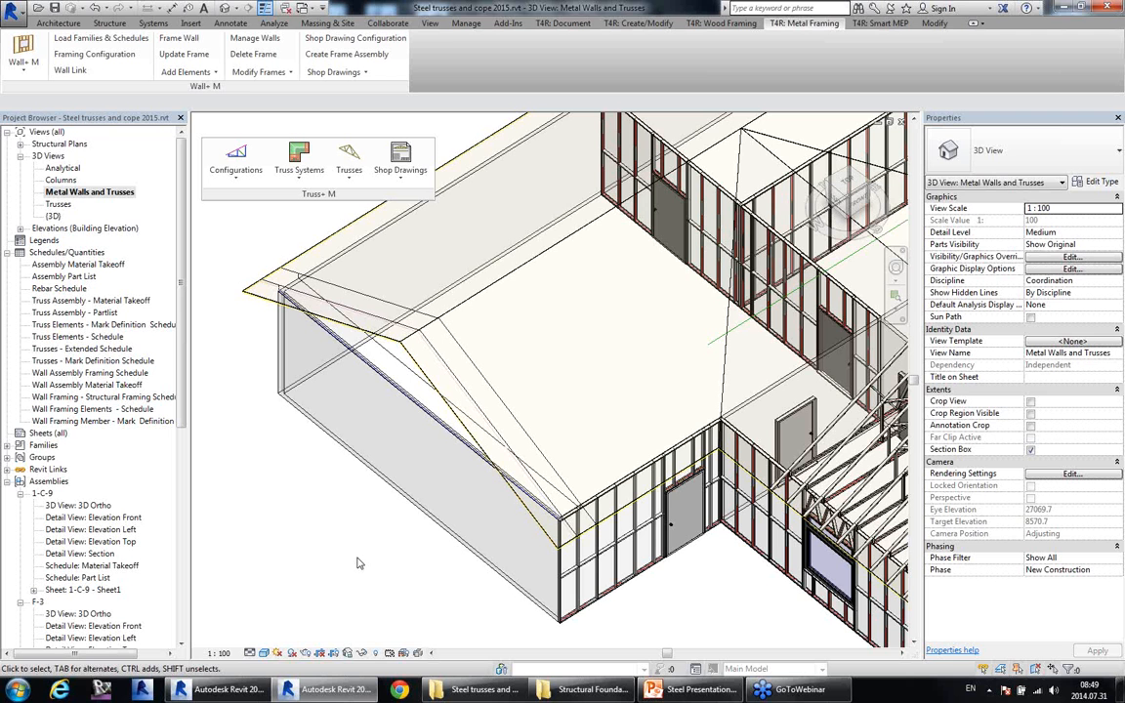
left_click(501, 410)
middle_click_drag(501, 410, 582, 433, "shift")
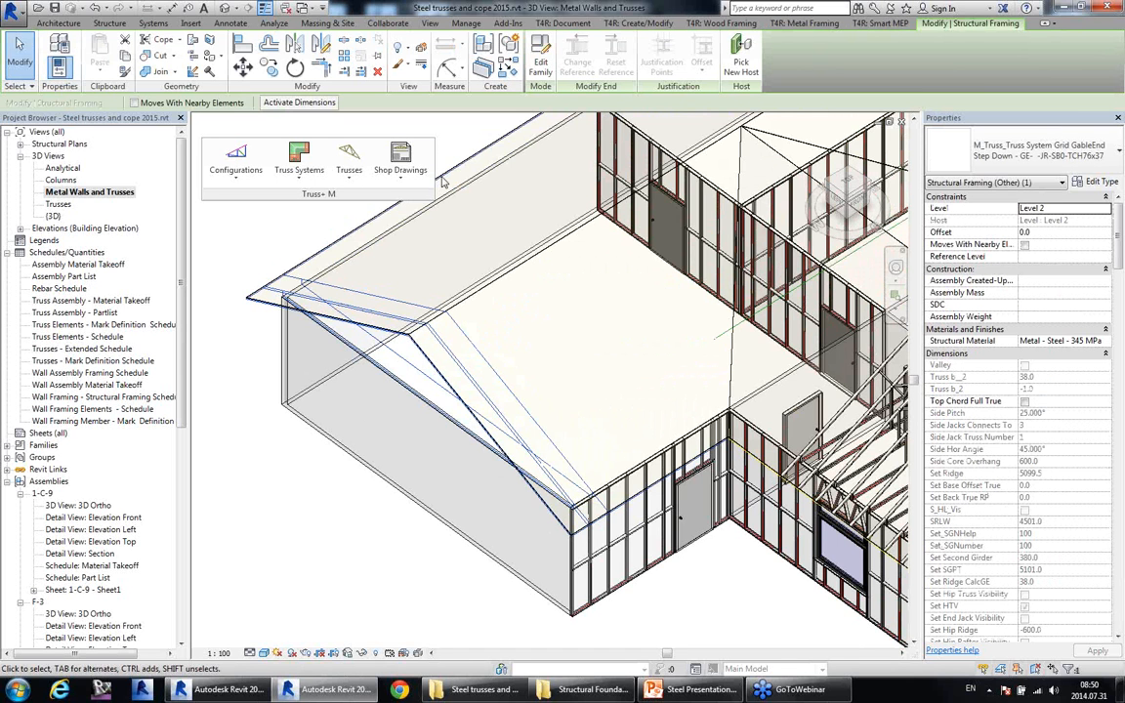
left_click(298, 168)
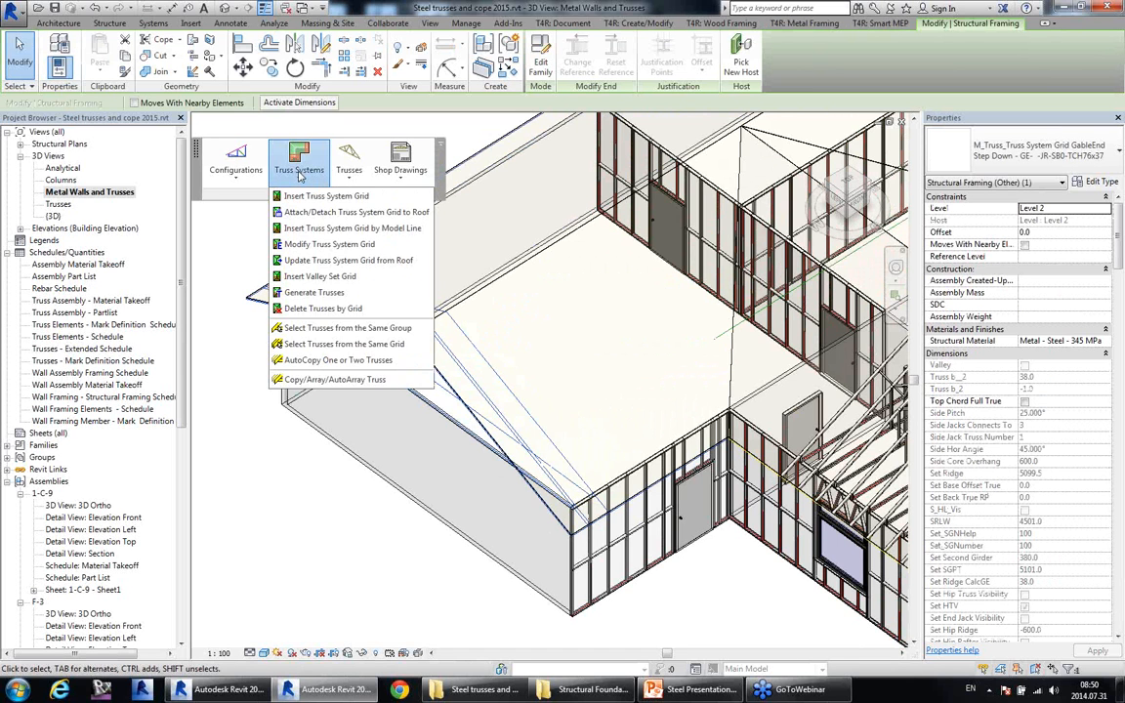
left_click(337, 293)
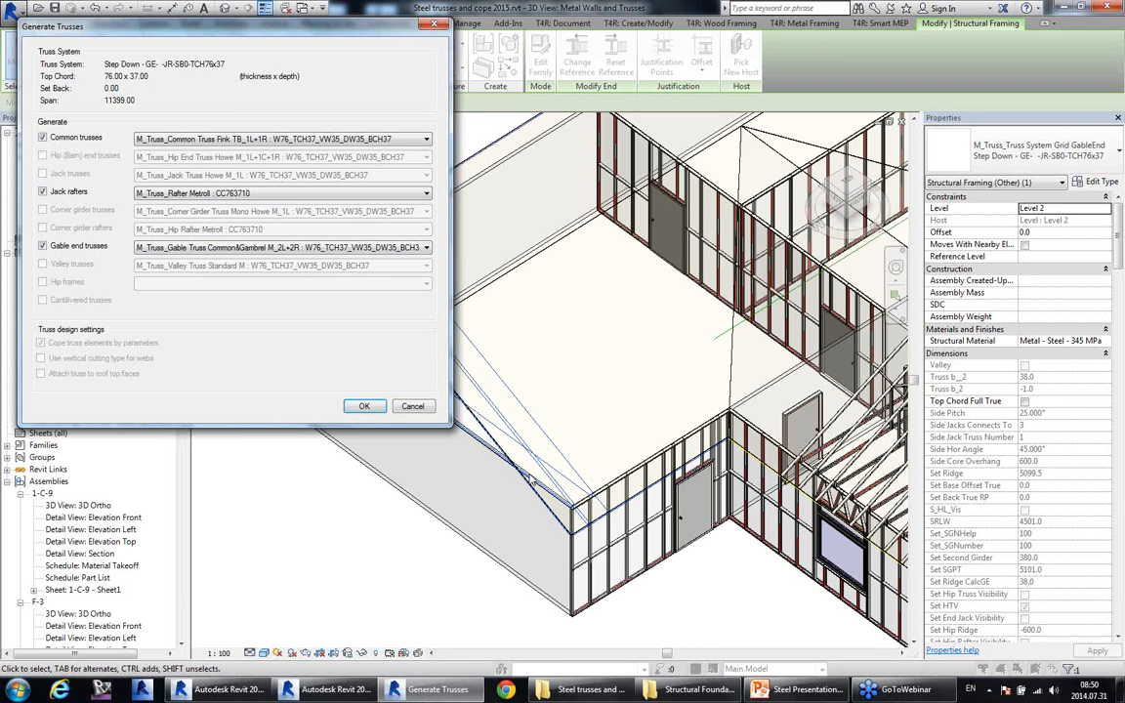
left_click(255, 139)
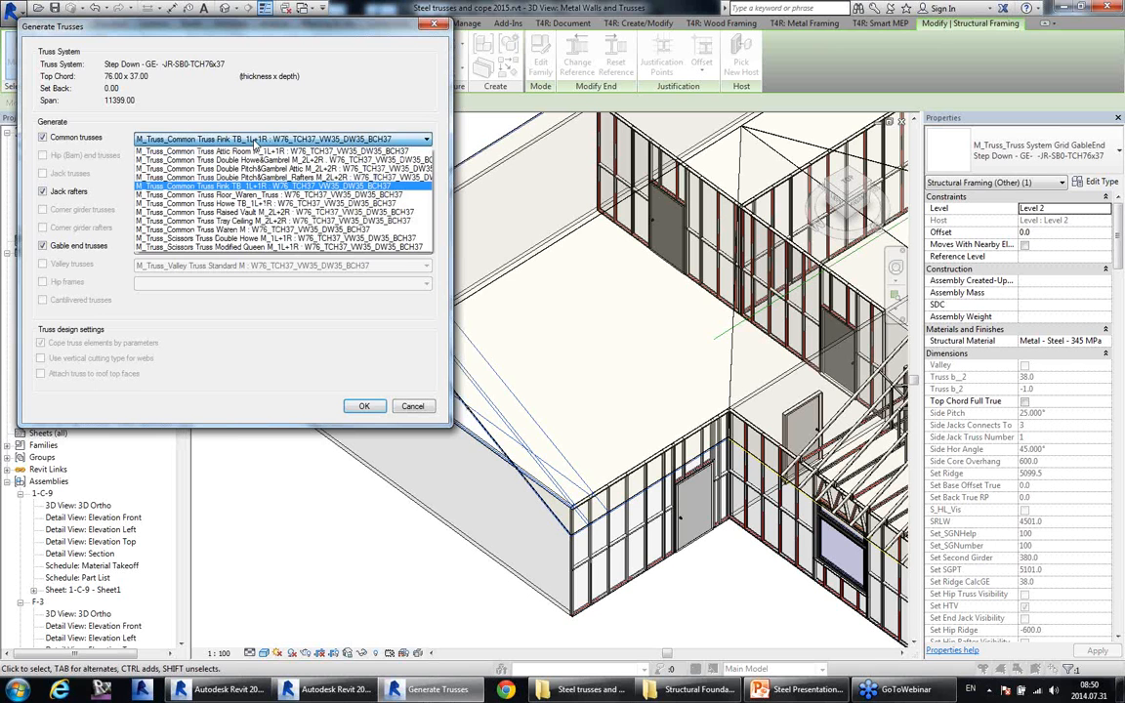
left_click(255, 140)
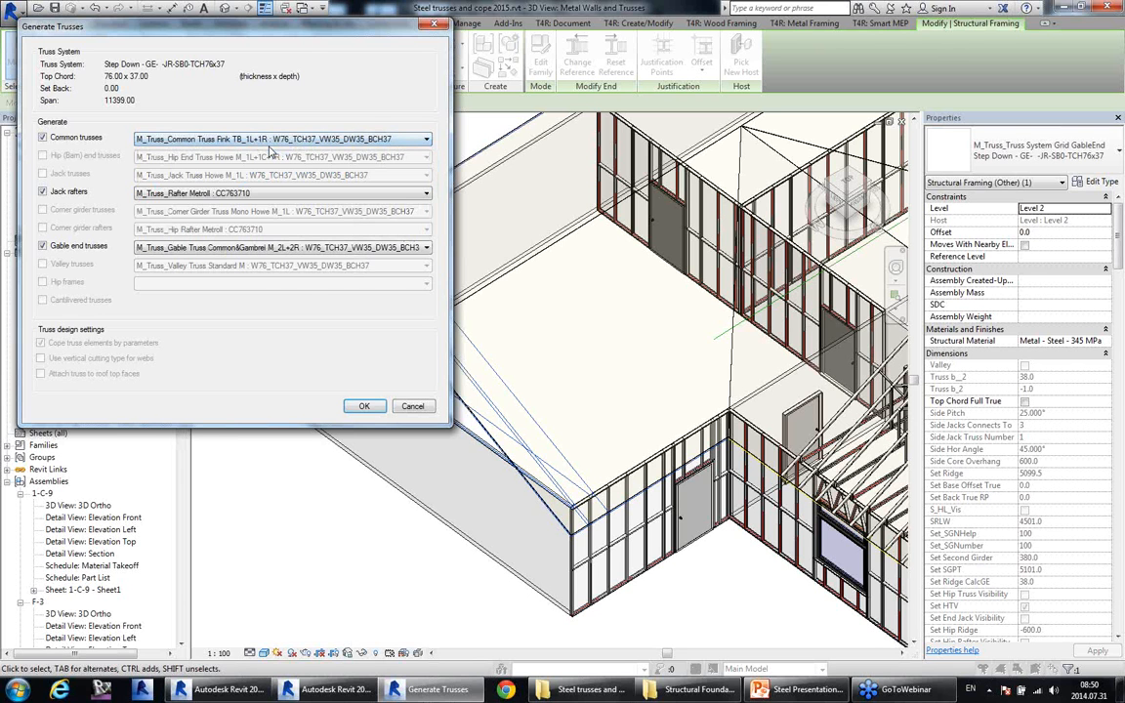
left_click(363, 405)
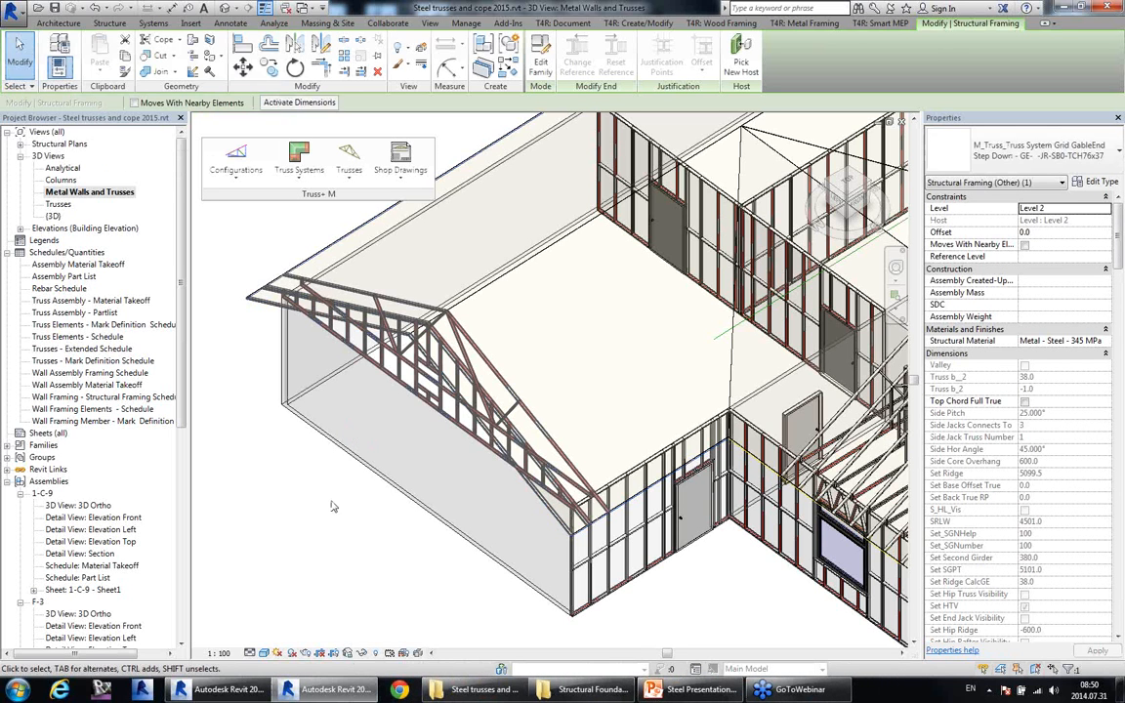
Examine the generated Fink and gable end trusses from several angles, and look over the commands for truss systems and individual trusses.
scroll(566, 430, "up", 3)
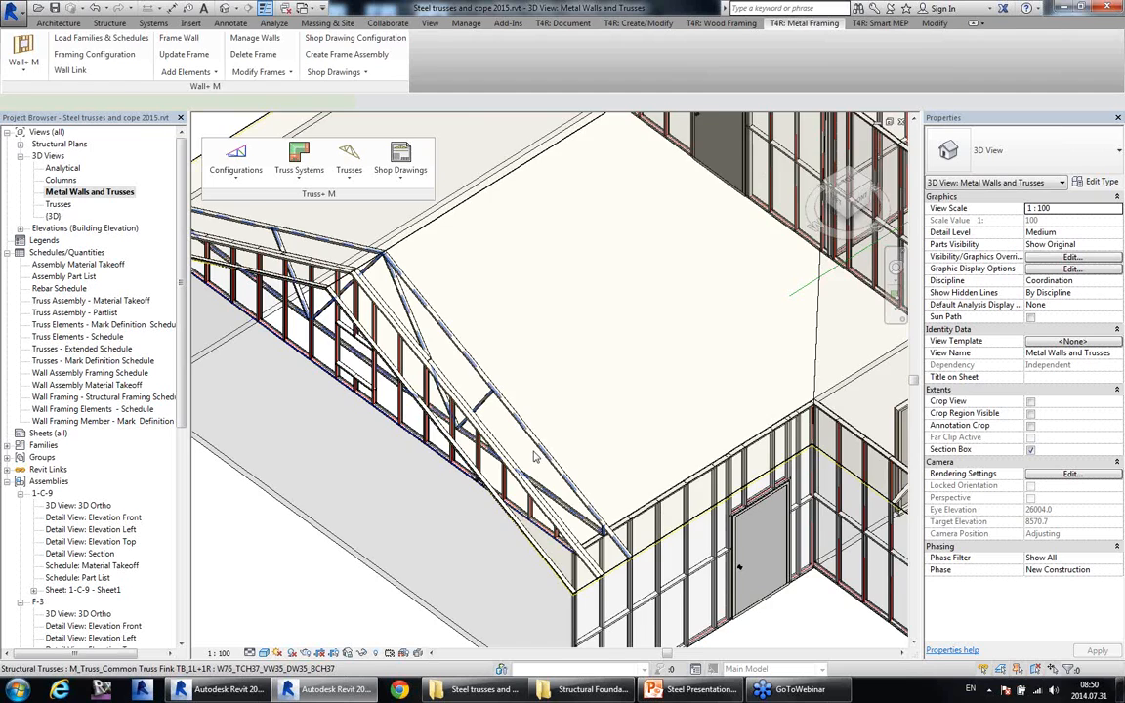
left_click(538, 468)
middle_click_drag(538, 469, 575, 452, "shift")
scroll(434, 389, "down", 2)
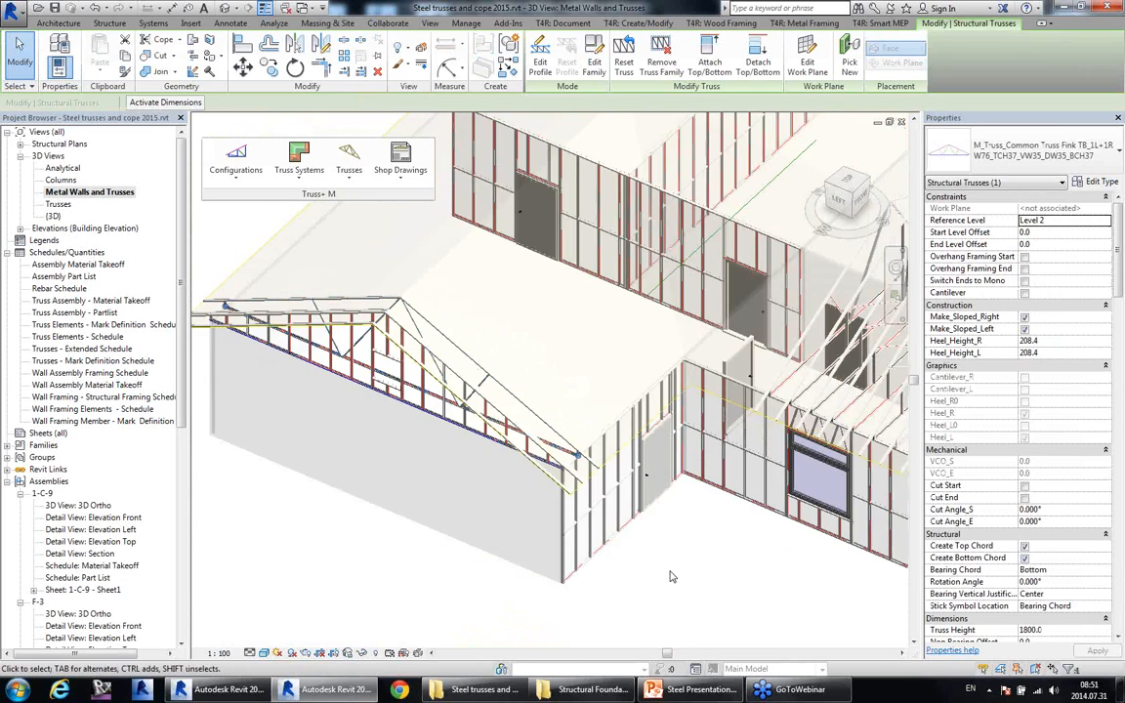
left_click(672, 574)
middle_click_drag(709, 555, 693, 559)
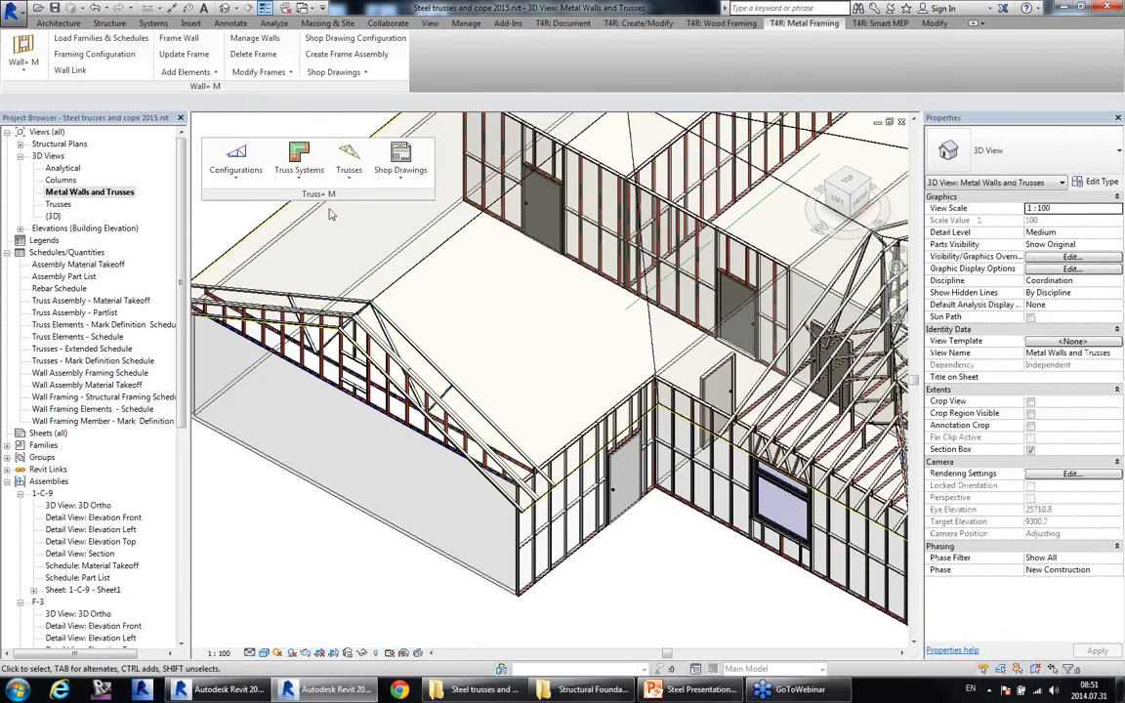
left_click(298, 161)
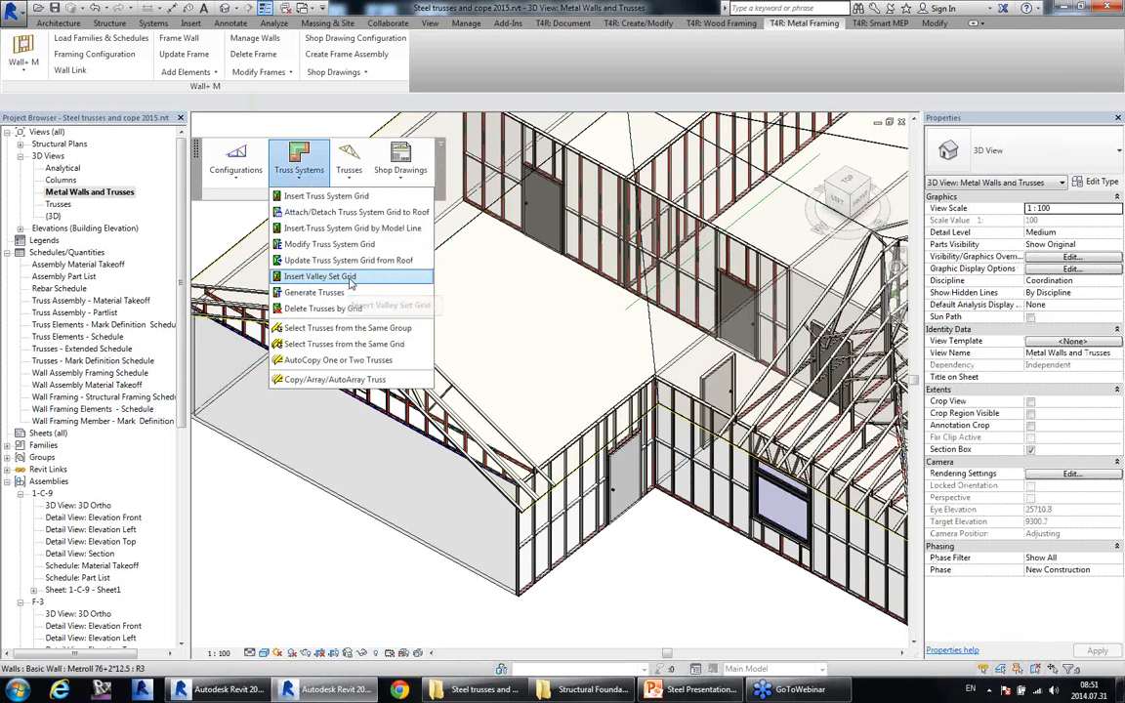
left_click(350, 164)
left_click(354, 175)
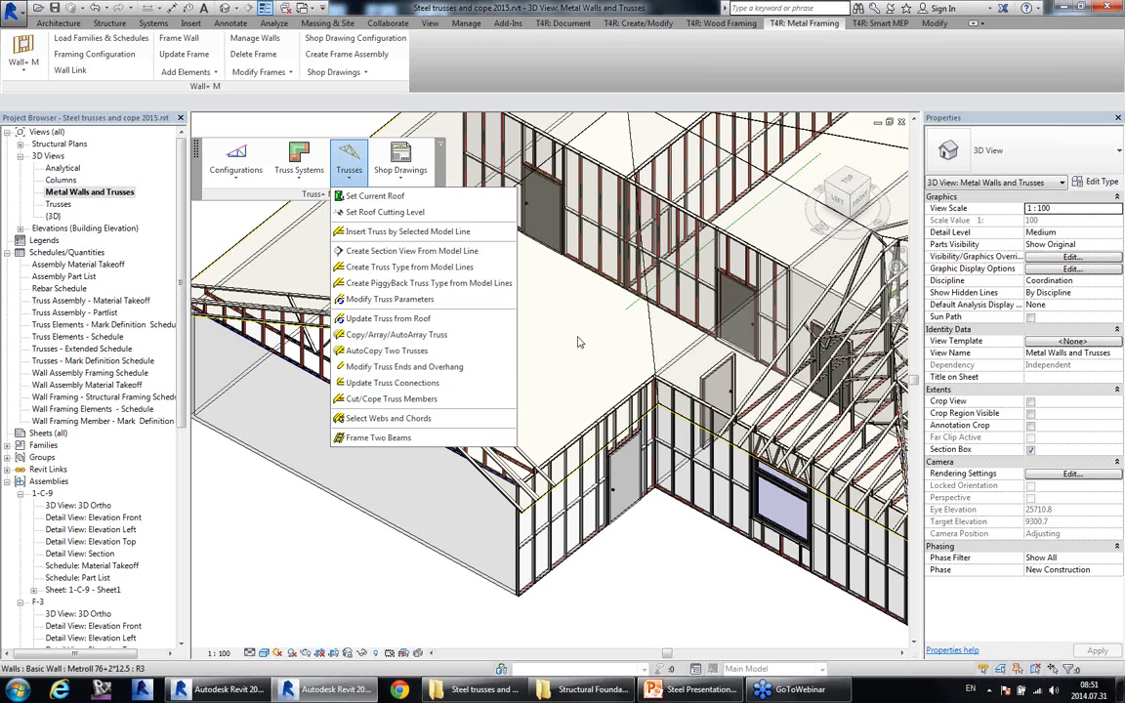
left_click(683, 569)
Start a new truss type with Create Truss Type from Model Lines, using the model line crossing the upper-level floor beside the internal wall.
middle_click_drag(727, 379, 639, 469)
left_click(634, 324)
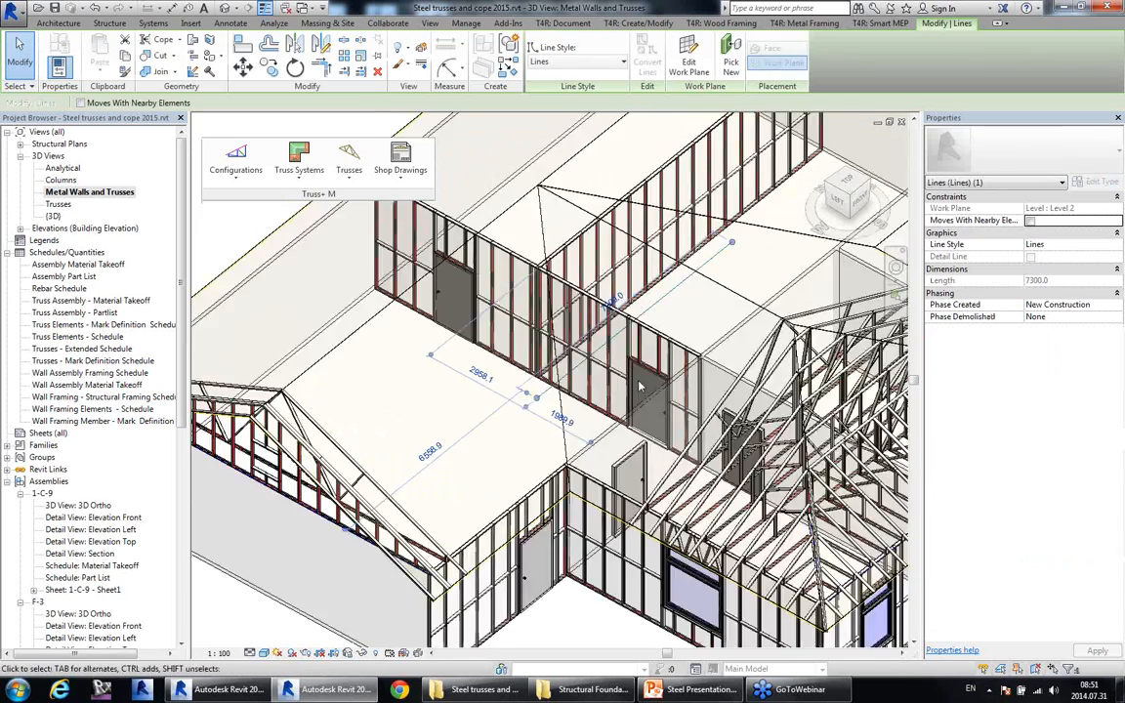
middle_click_drag(652, 388, 576, 376, "shift")
left_click(357, 170)
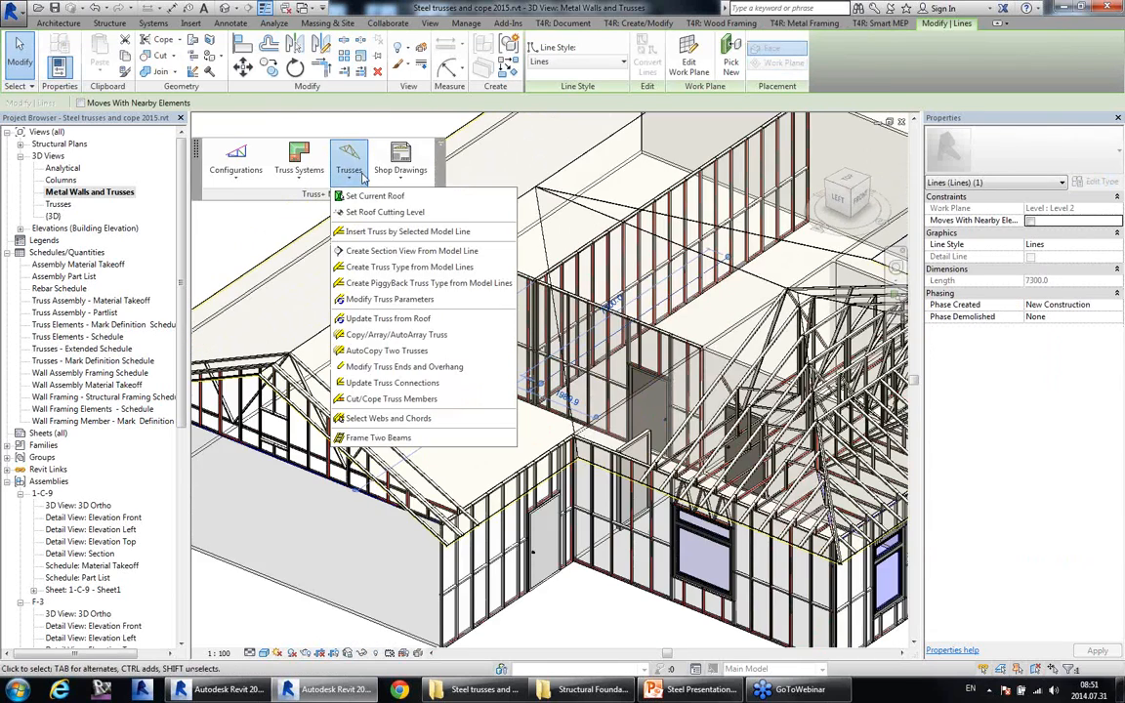
left_click(383, 270)
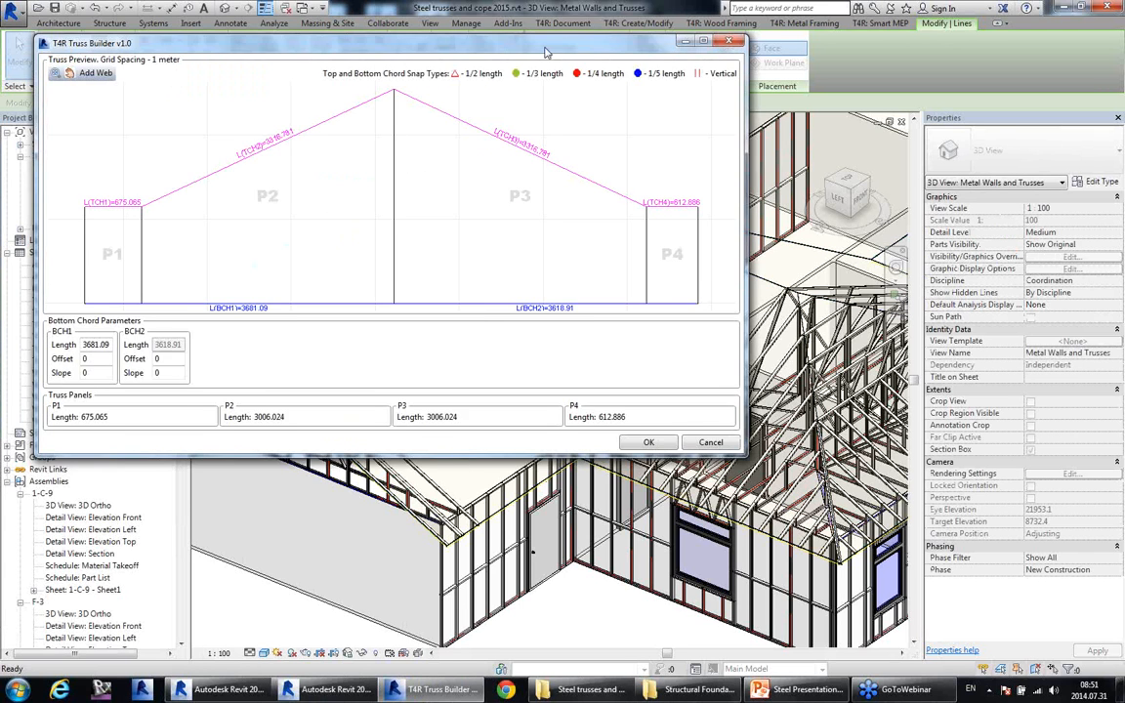
left_click_drag(547, 48, 572, 87)
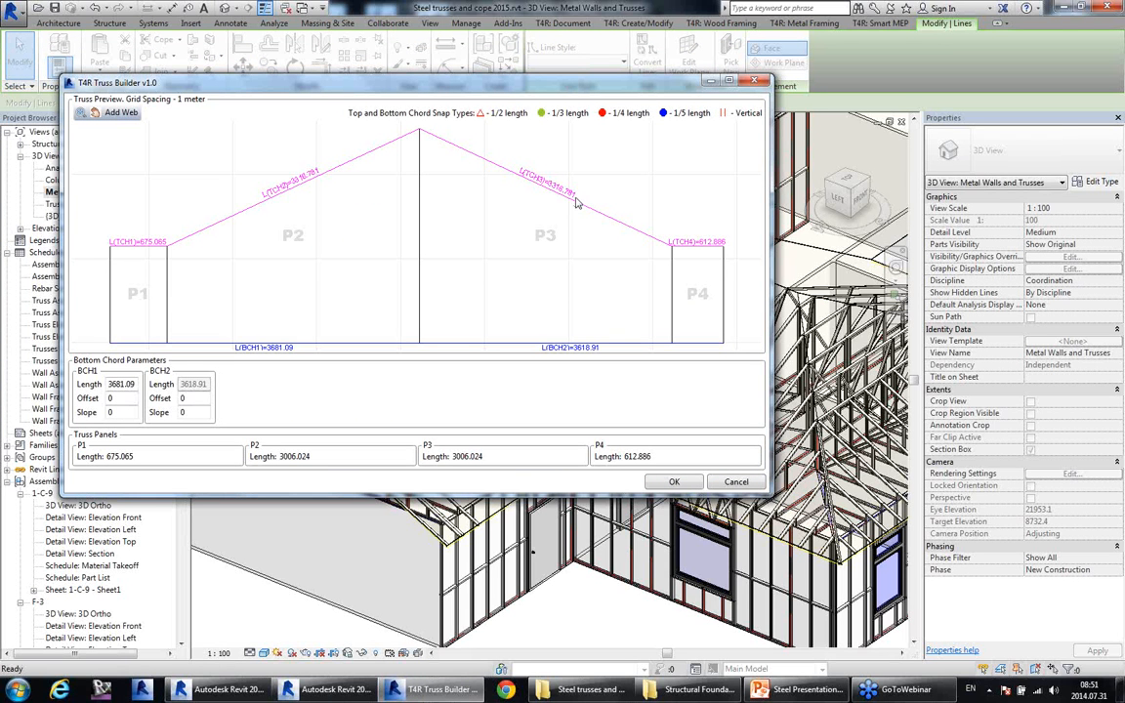
Add W-shaped webs linking the P1/P2 top joint, P2's bottom midpoint, the apex, P3's bottom midpoint and the P3/P4 top joint, and accept the truss.
left_click(121, 112)
left_click(167, 247)
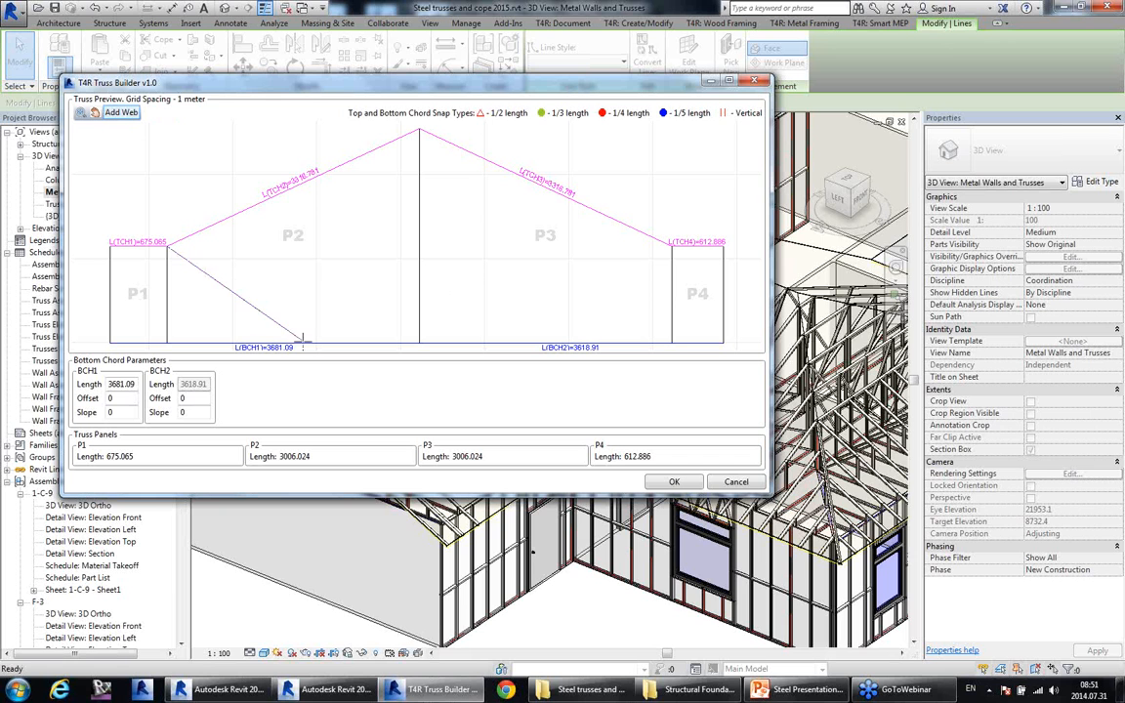
left_click(293, 342)
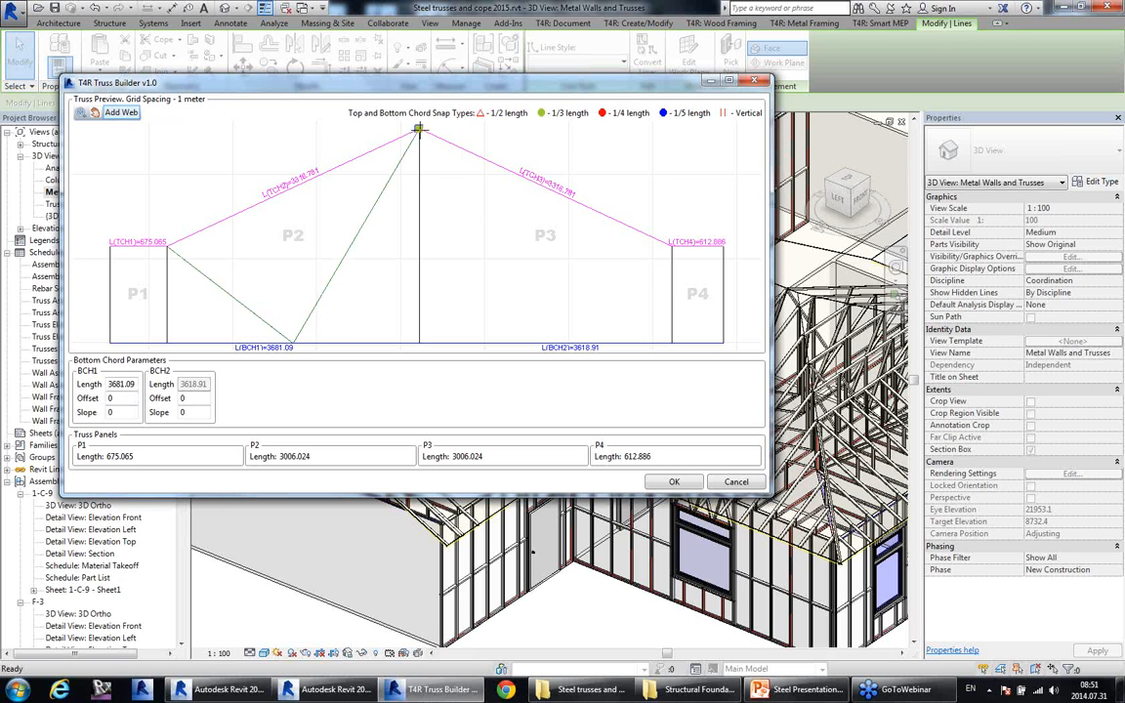
left_click(419, 129)
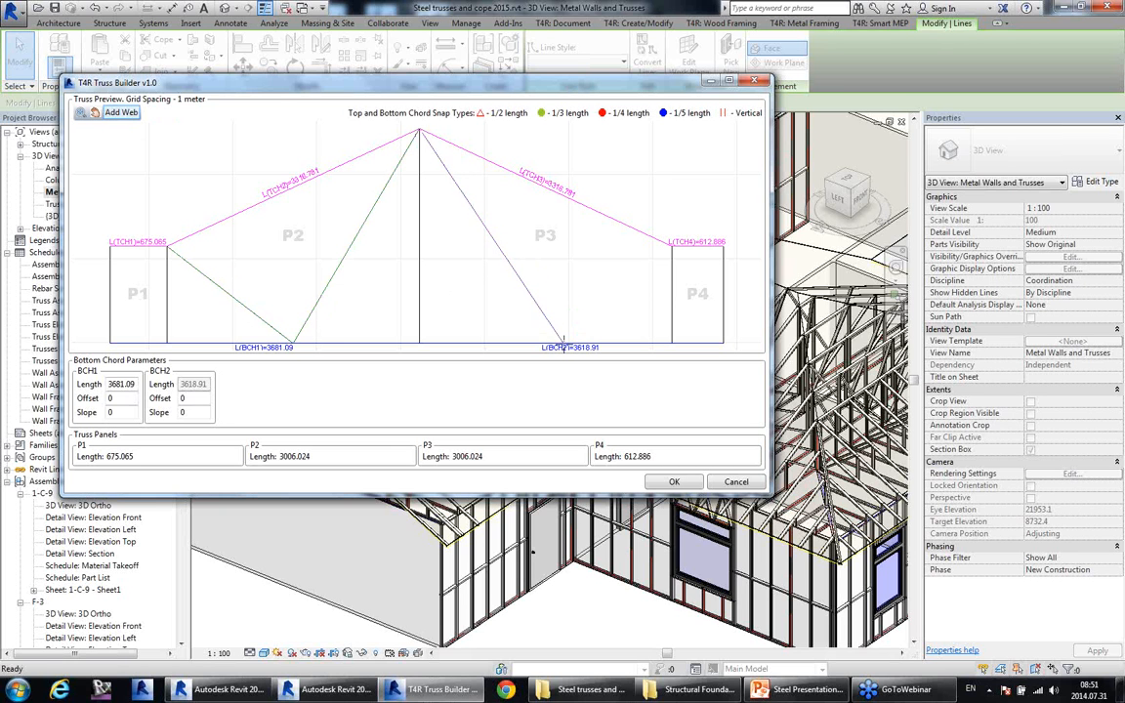
left_click(544, 343)
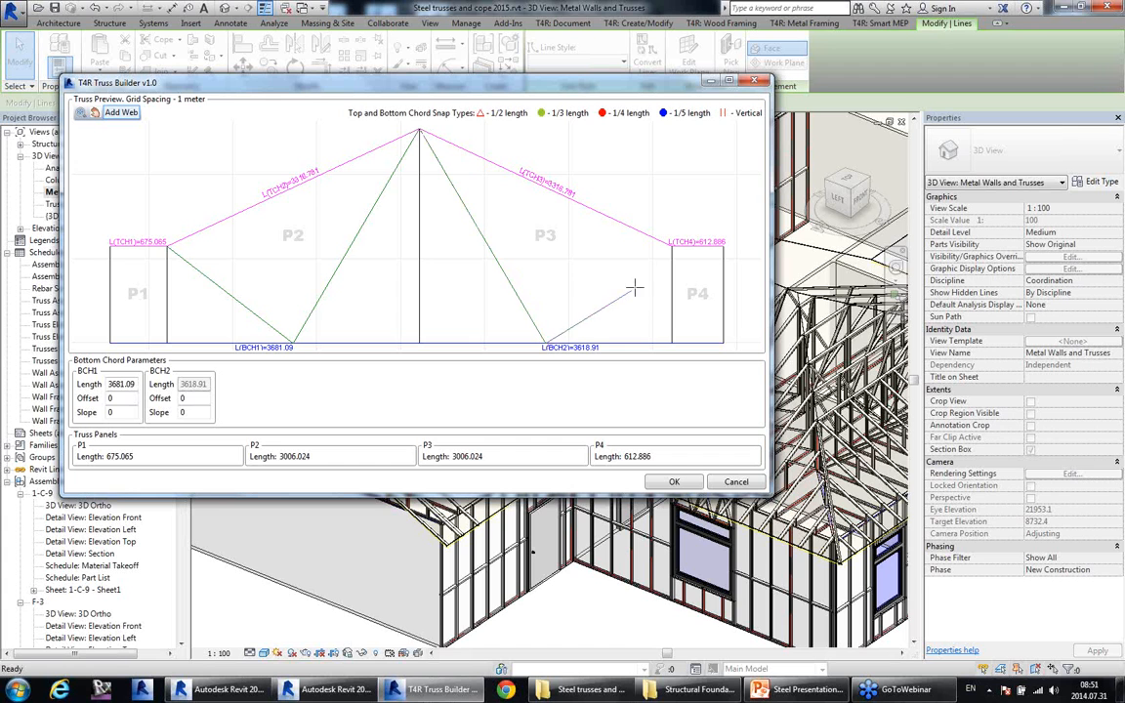
left_click(670, 246)
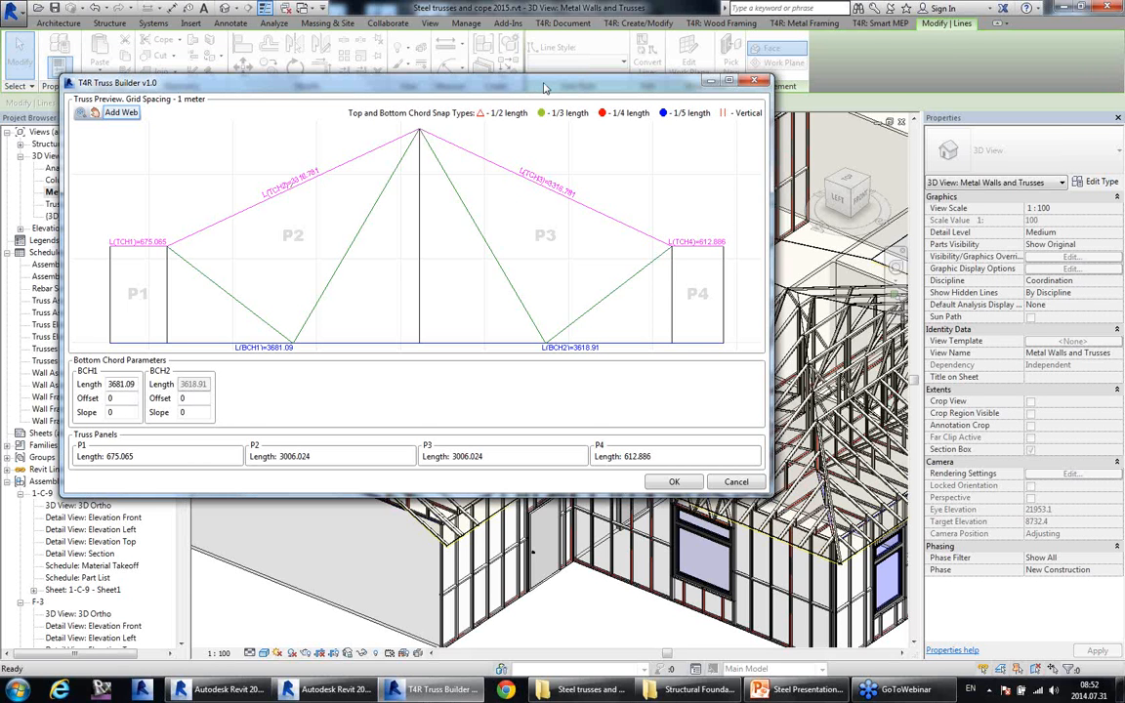
left_click_drag(544, 88, 536, 126)
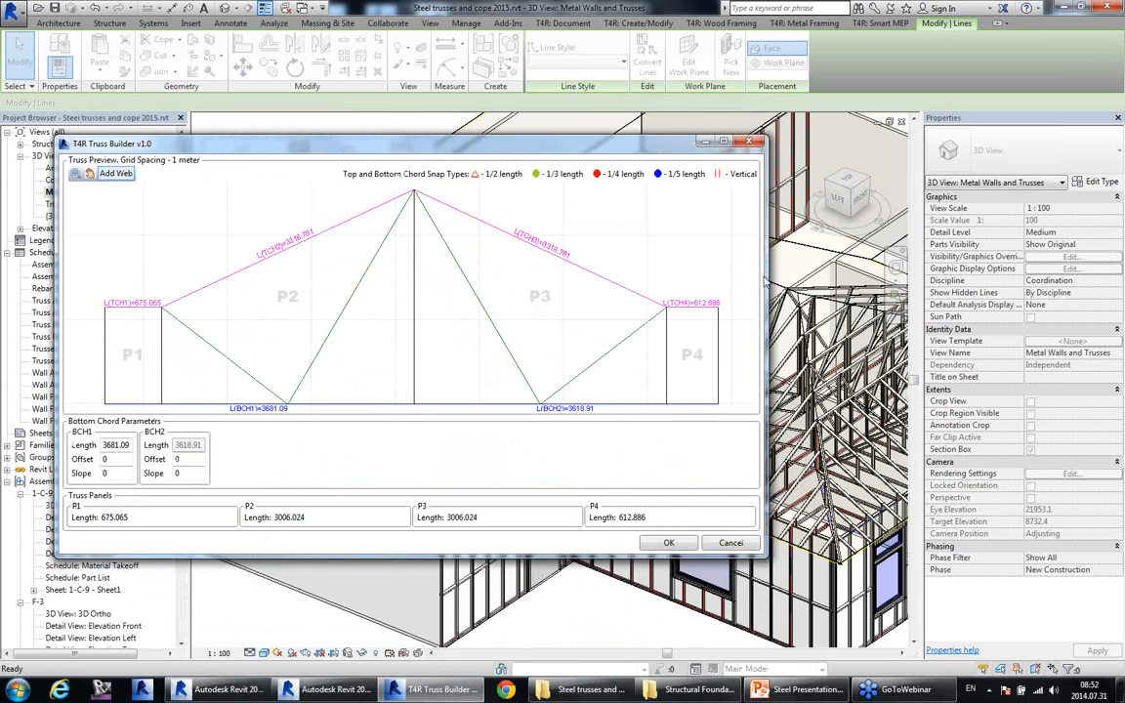
left_click_drag(671, 144, 651, 103)
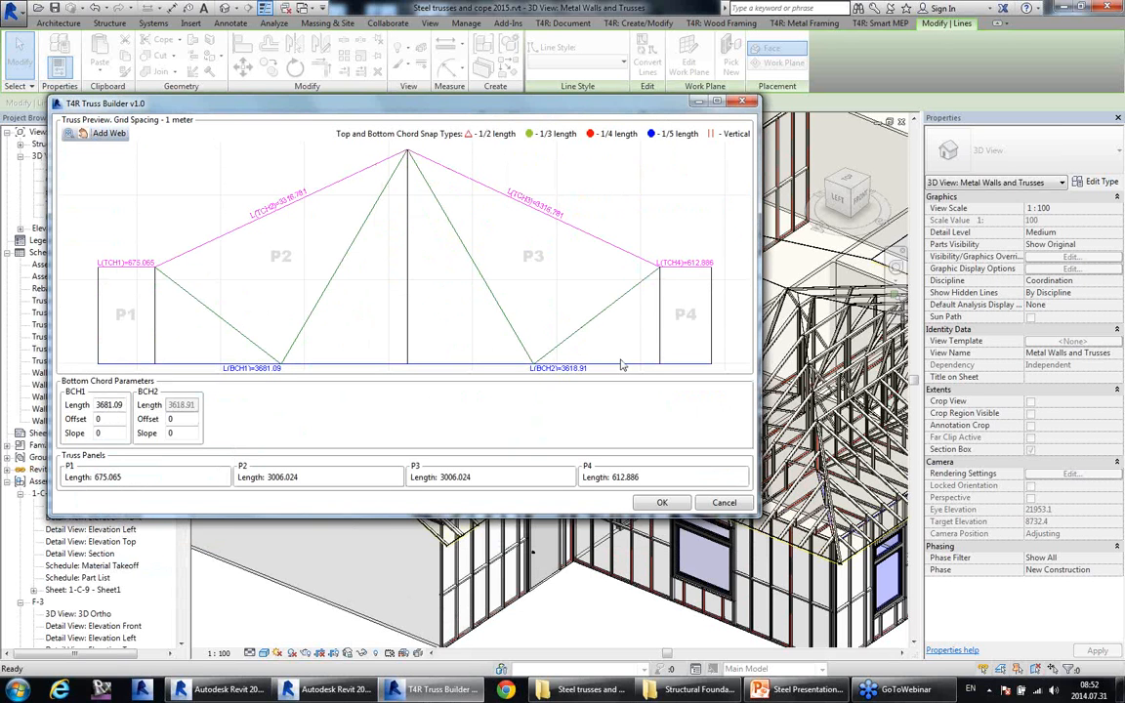
left_click(664, 503)
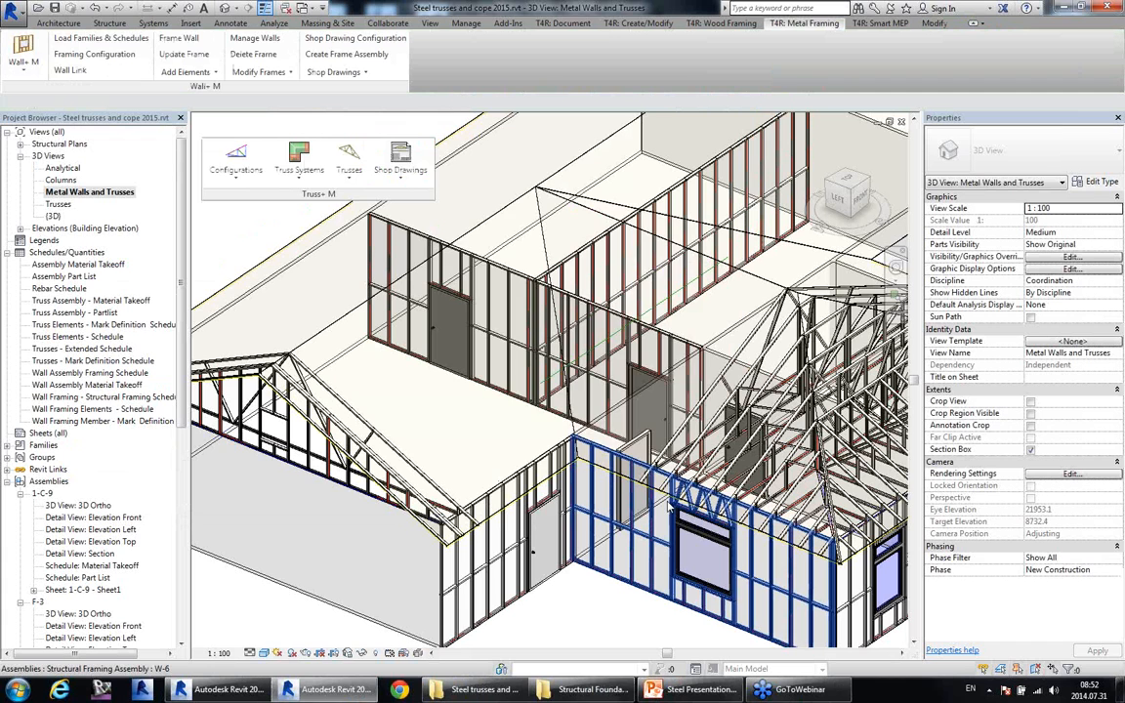
Save the truss family in the Special multitype truss group with the family name Truss_my, keeping the default type description.
left_click(543, 255)
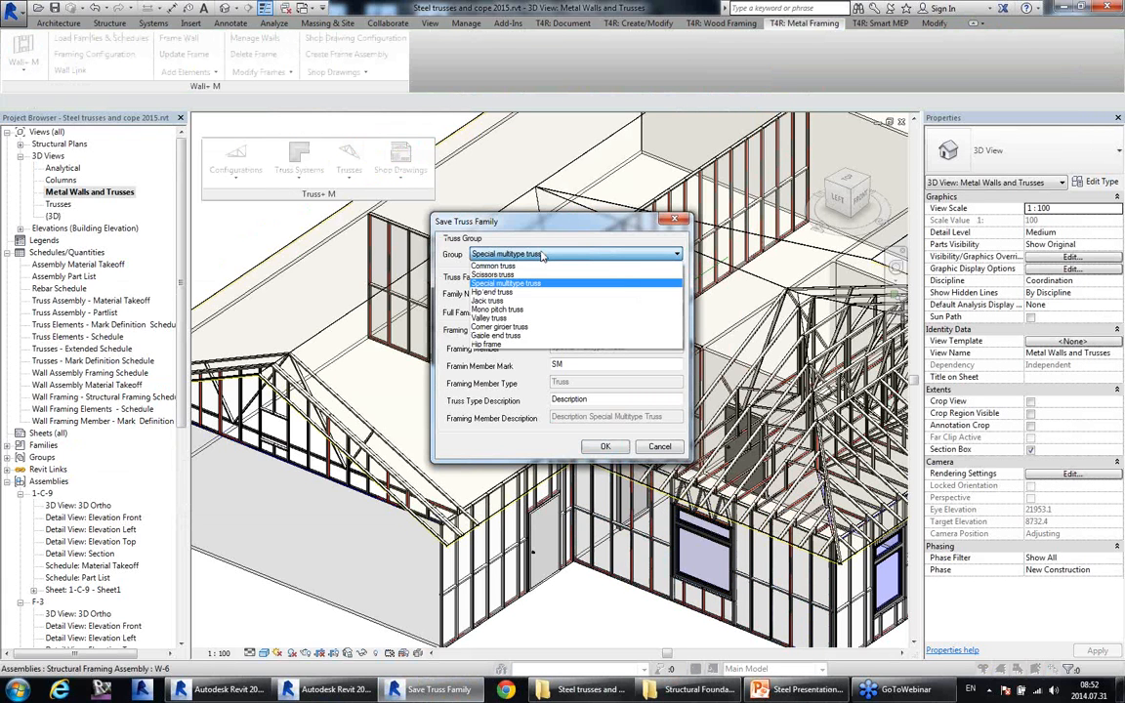
left_click(508, 284)
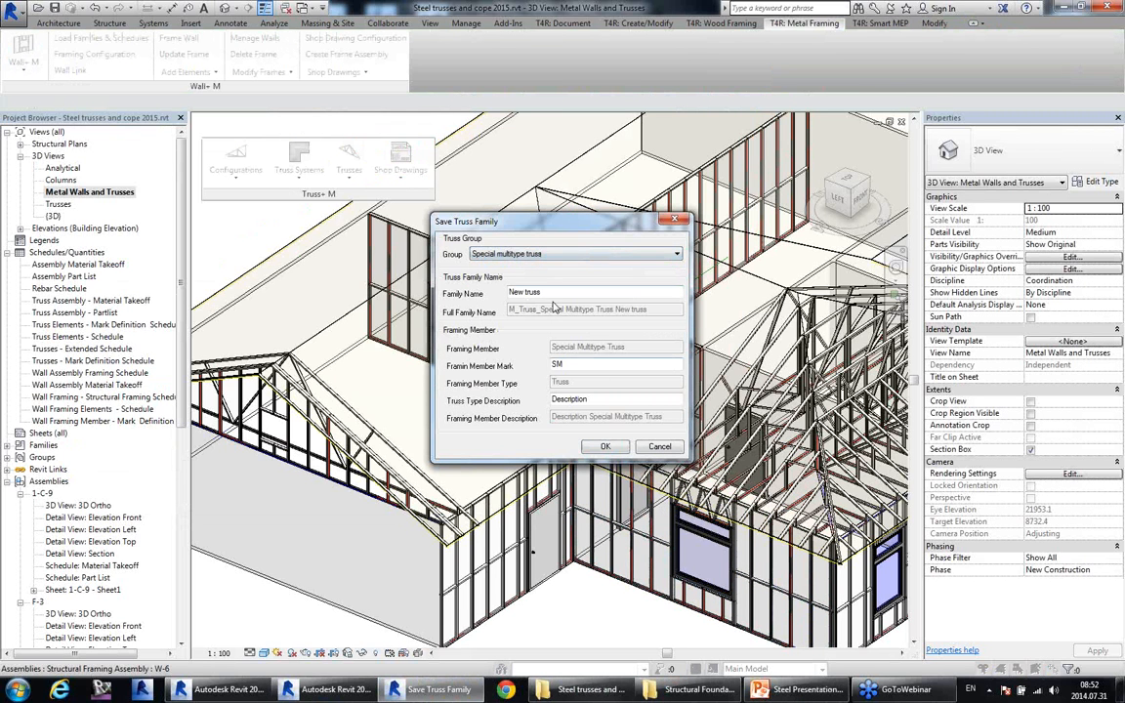
key("Tab")
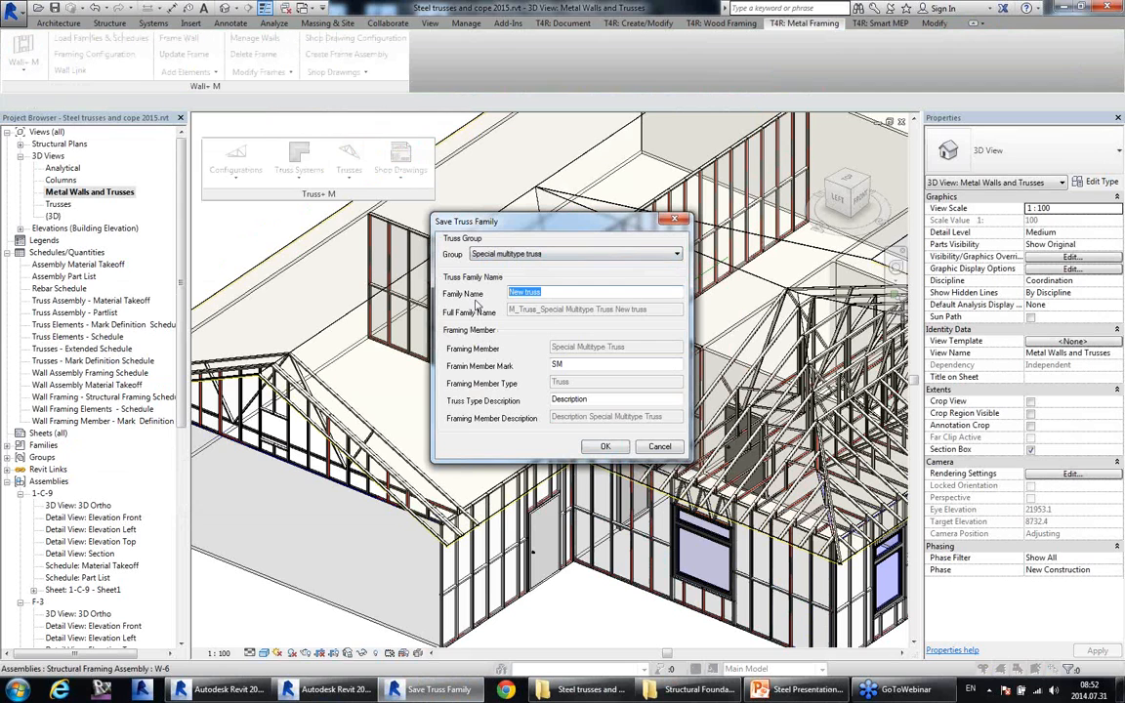
type("Truss_my")
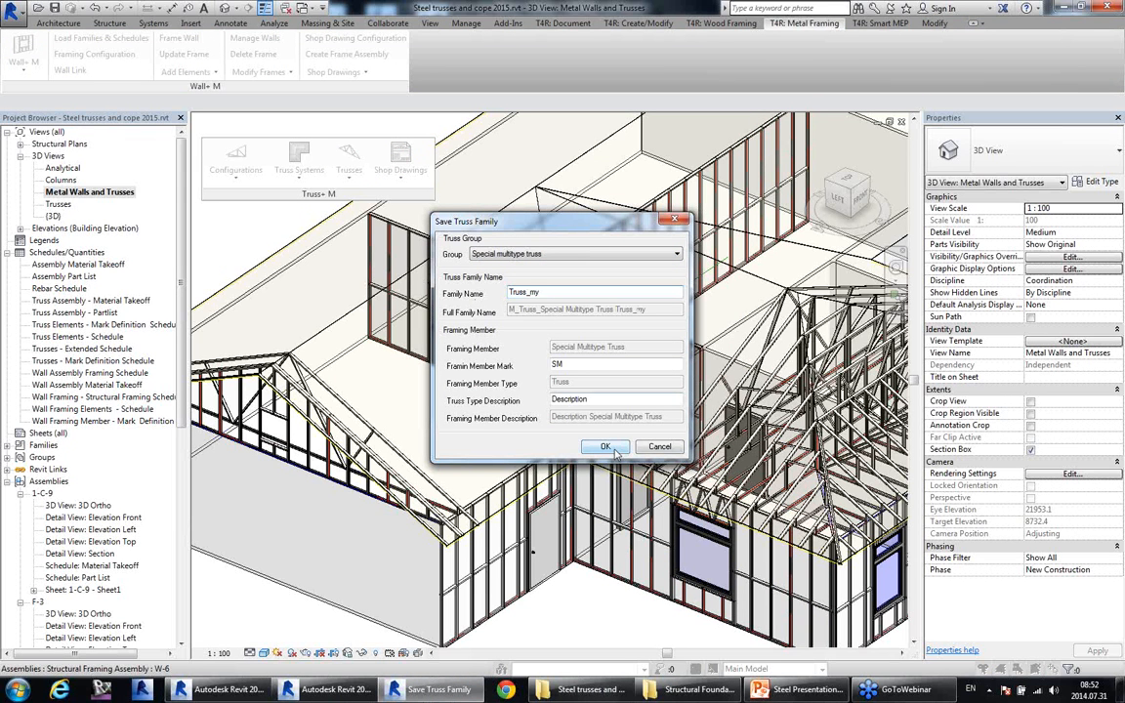
left_click_drag(604, 400, 531, 408)
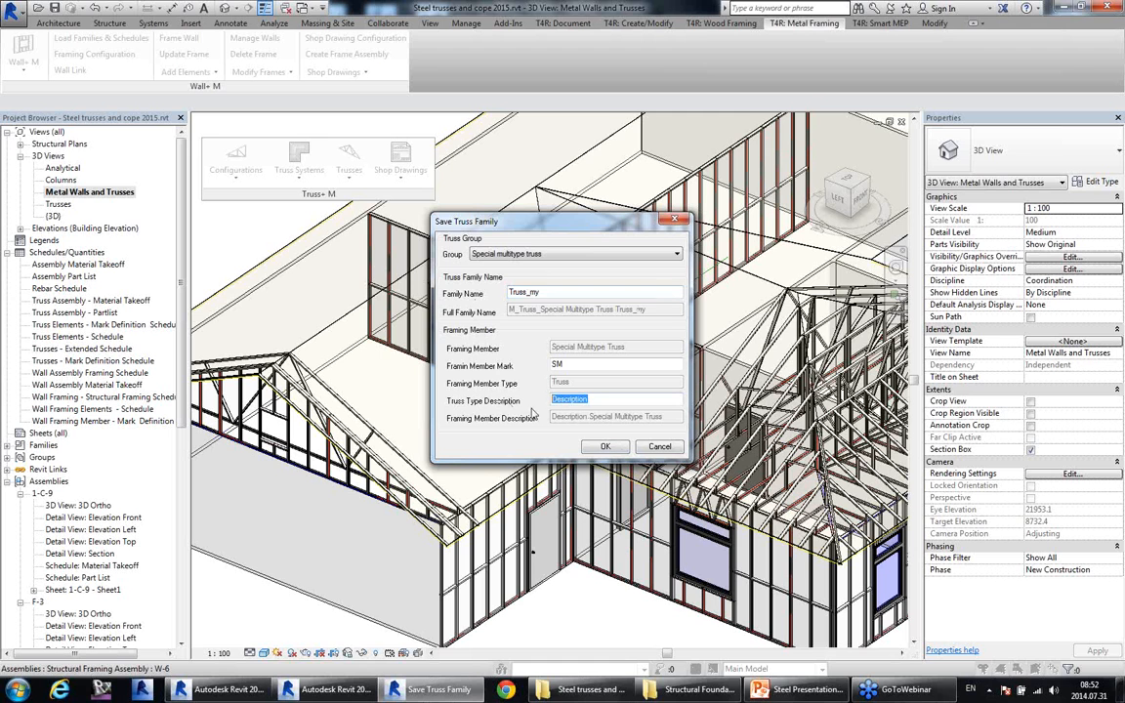
left_click(598, 445)
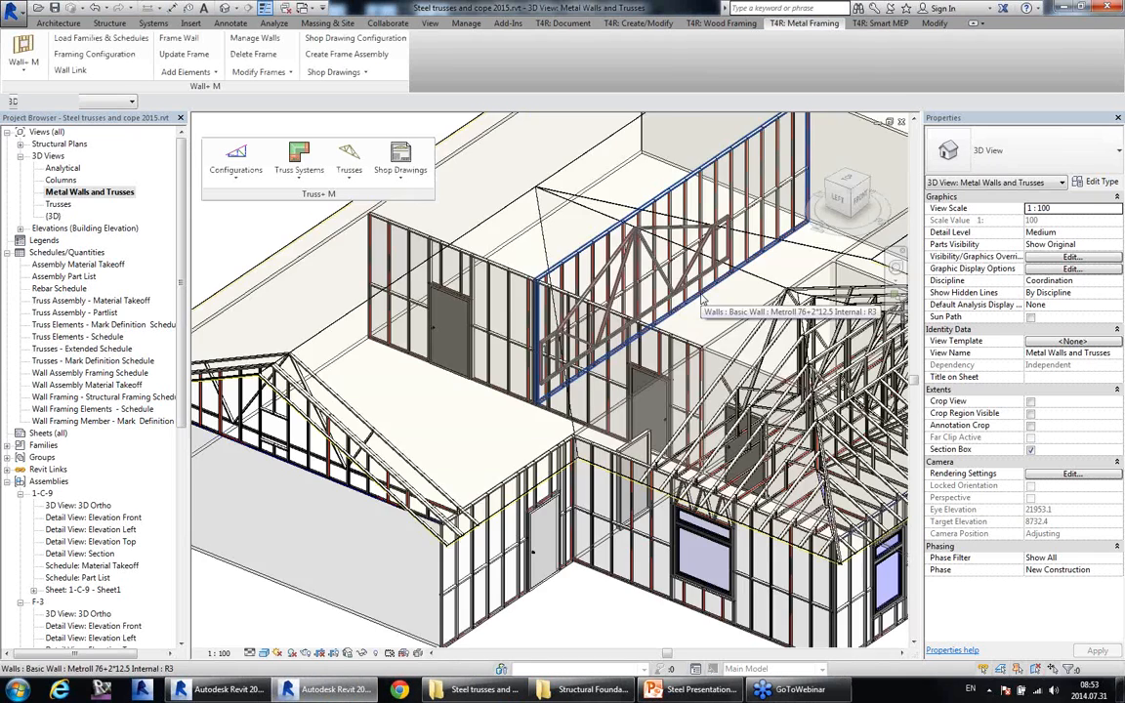
Examine the new Truss_my truss and its fit under the roof from several angles.
scroll(685, 180, "up", 1)
left_click(685, 179)
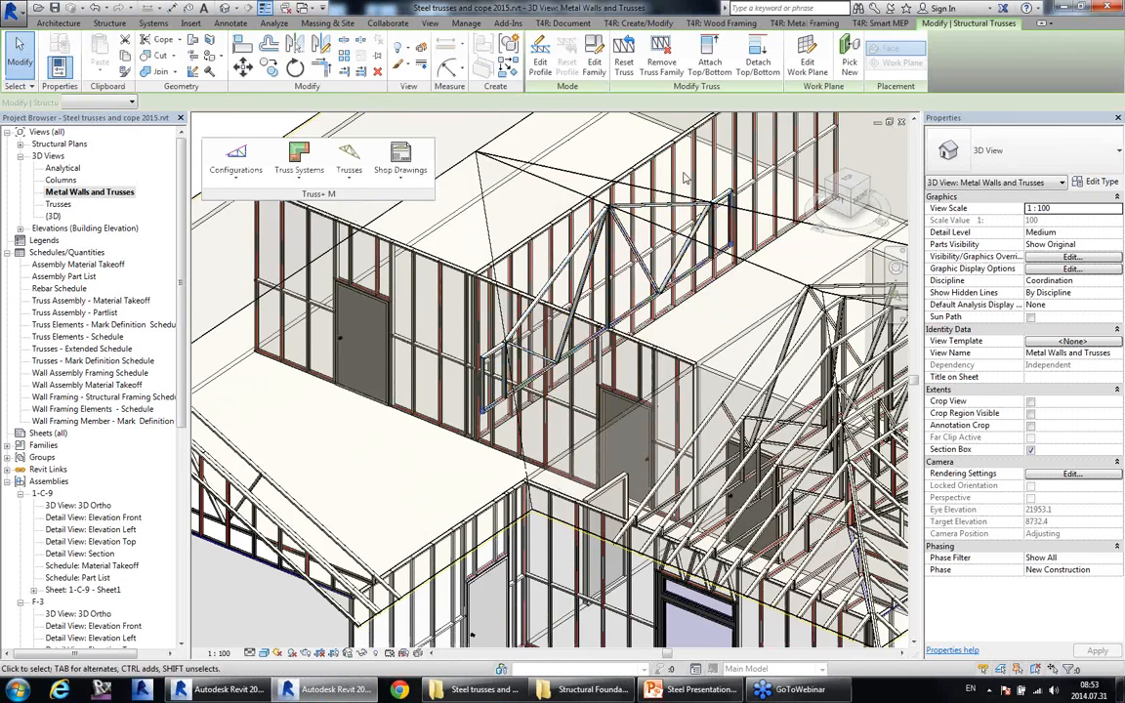
middle_click_drag(685, 178, 603, 276, "shift")
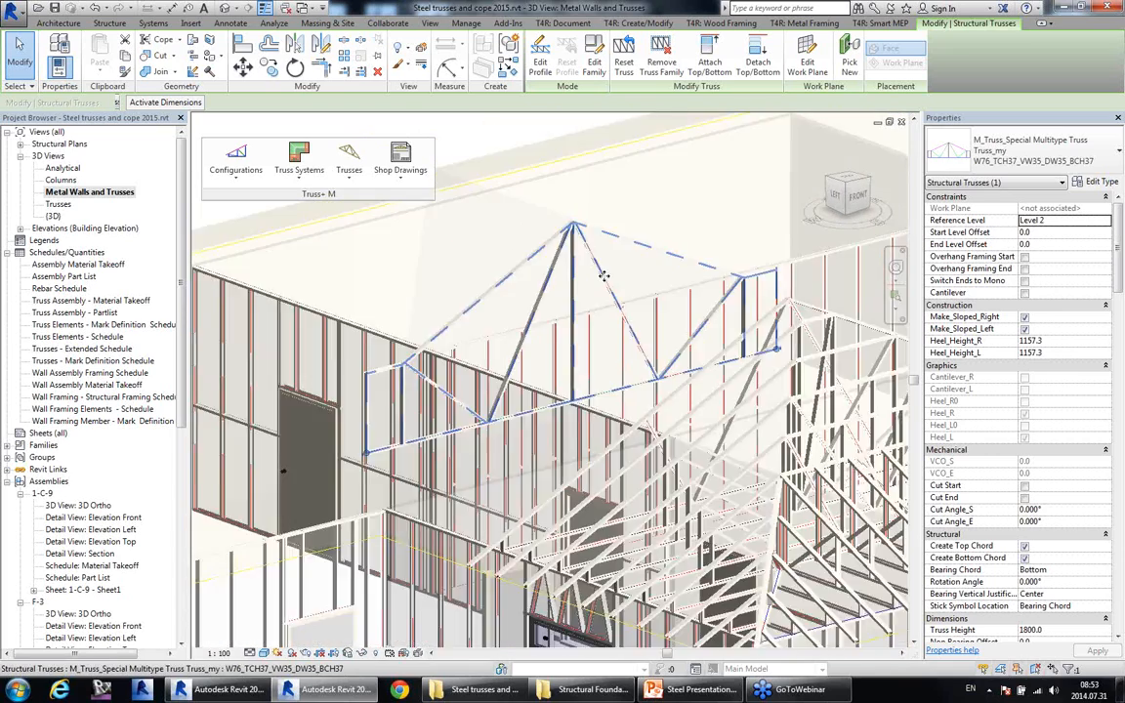
scroll(603, 276, "down", 2)
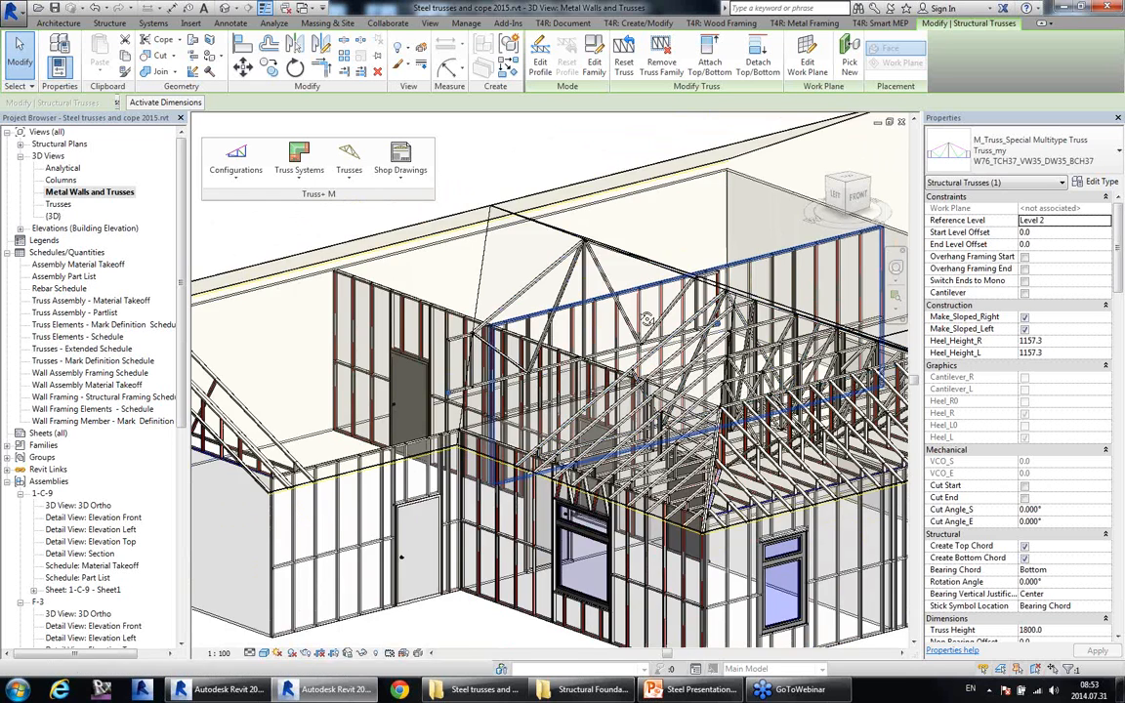
middle_click_drag(645, 318, 654, 361, "shift")
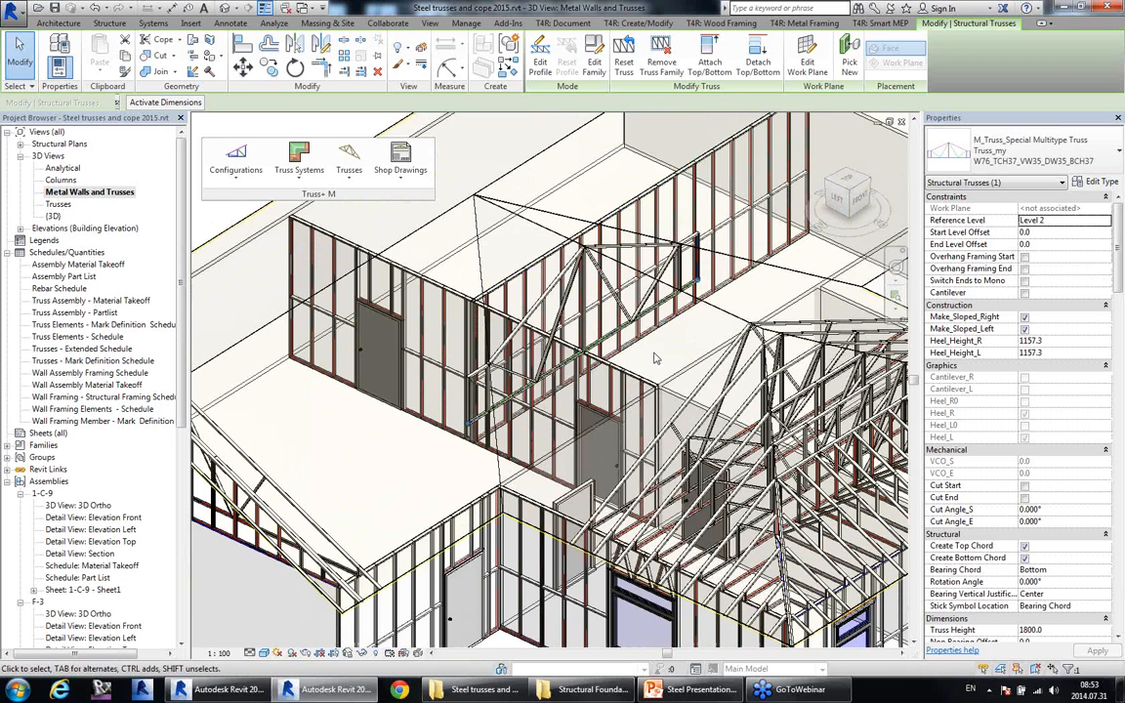
key("Escape")
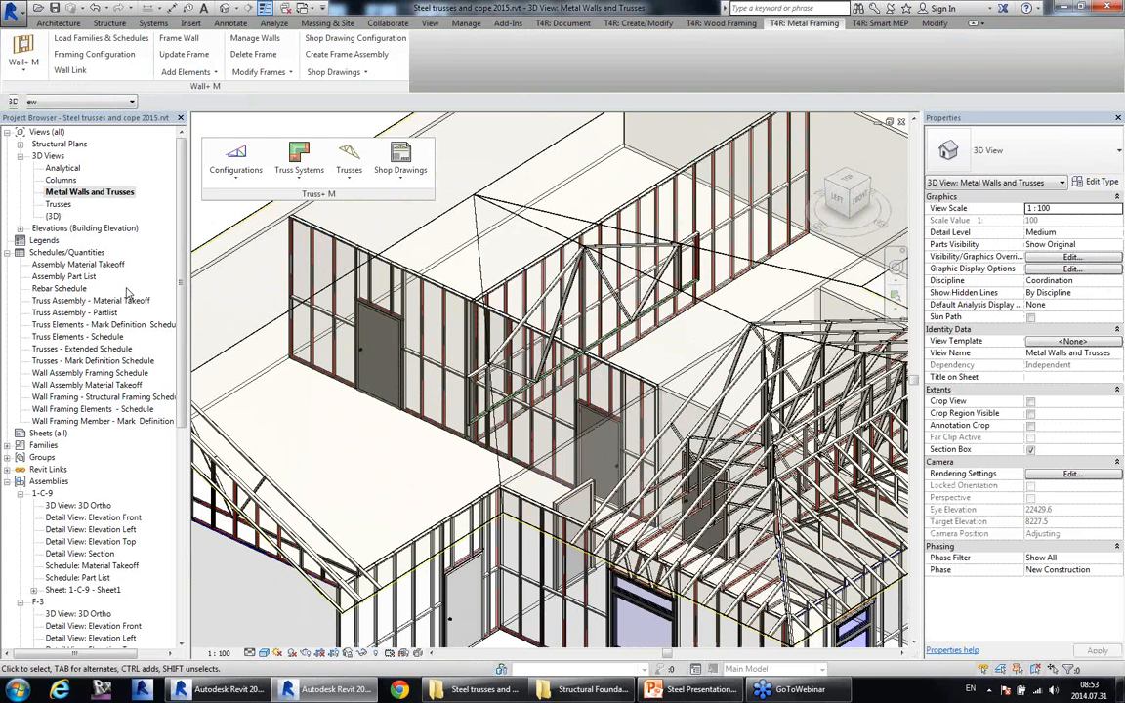
Open the Analytical 3D view and examine the analytical lines of the framed walls and trusses.
double_click(62, 168)
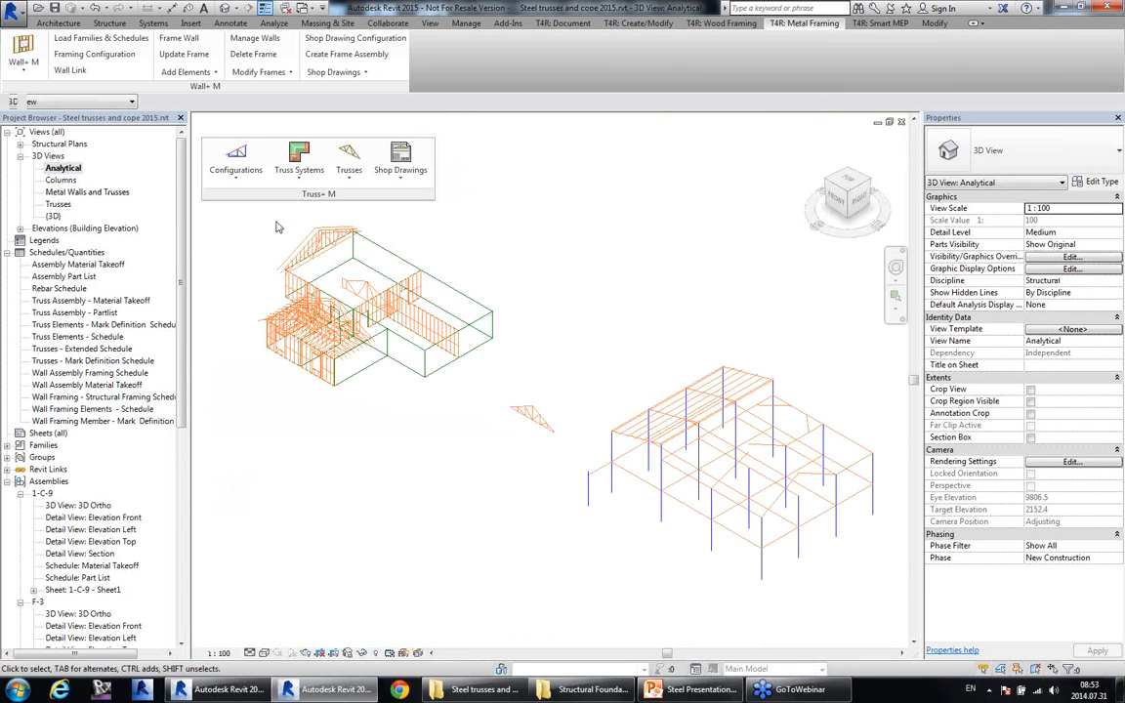
scroll(289, 242, "up", 4)
middle_click_drag(620, 316, 666, 296)
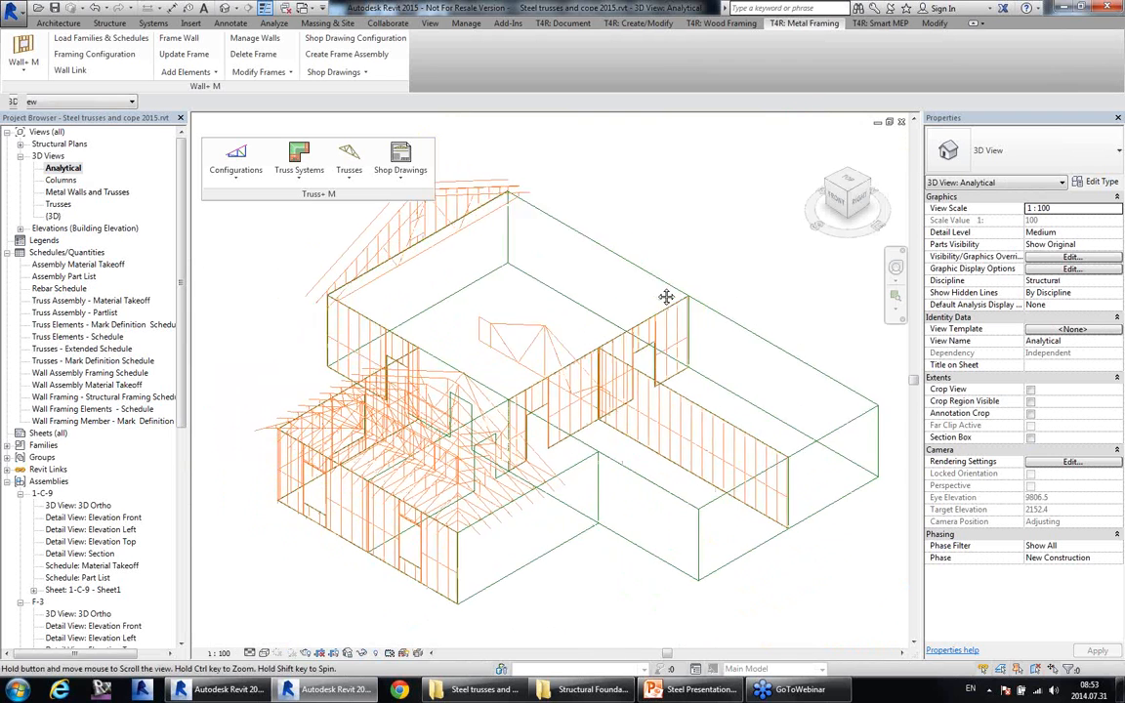
scroll(527, 288, "up", 4)
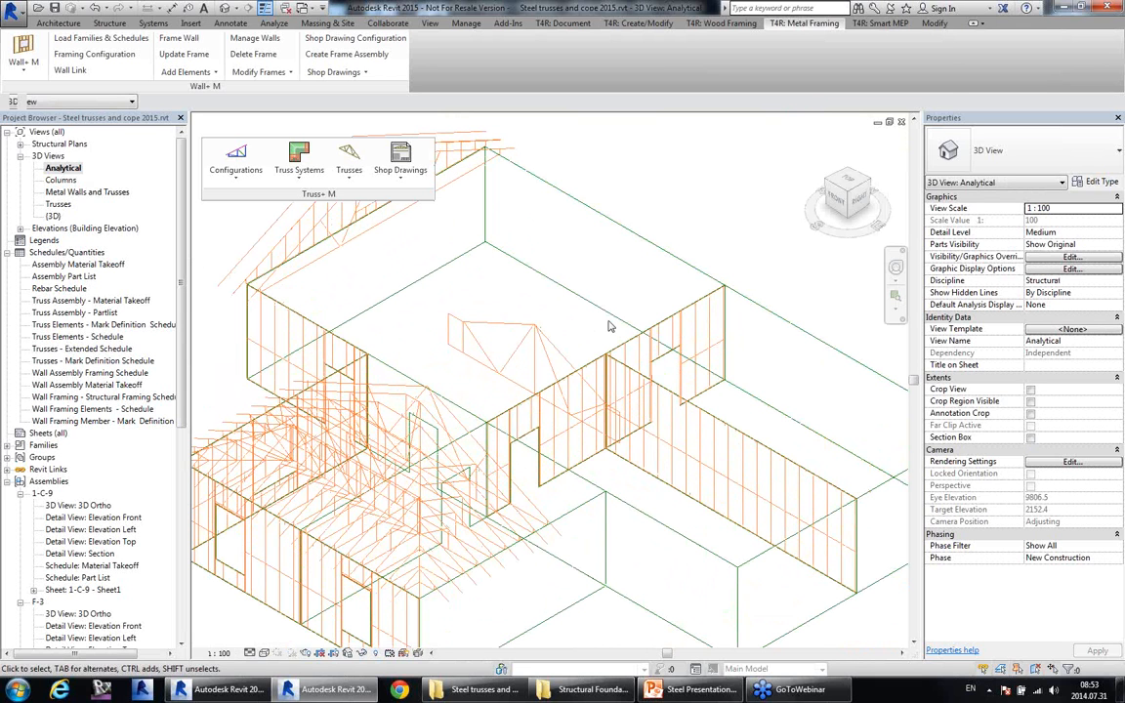
Open the Trusses 3D view and bring the Howe gabled truss into view.
double_click(58, 204)
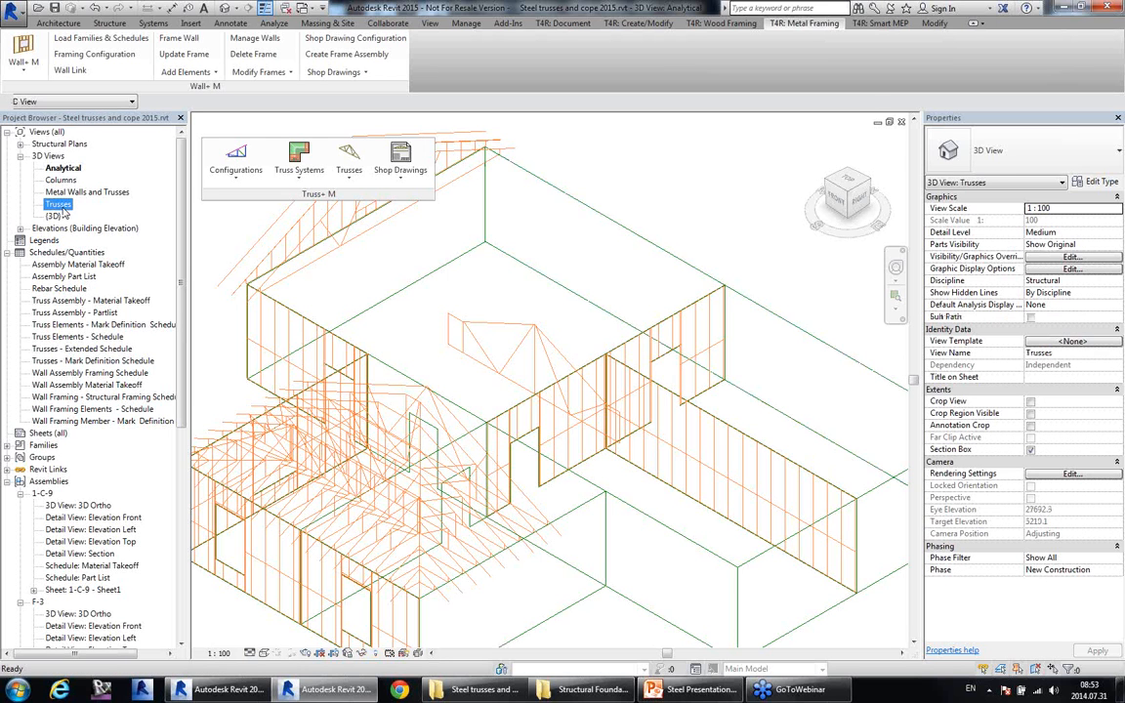
scroll(581, 479, "down", 1)
scroll(452, 251, "up", 1)
middle_click_drag(452, 251, 502, 286)
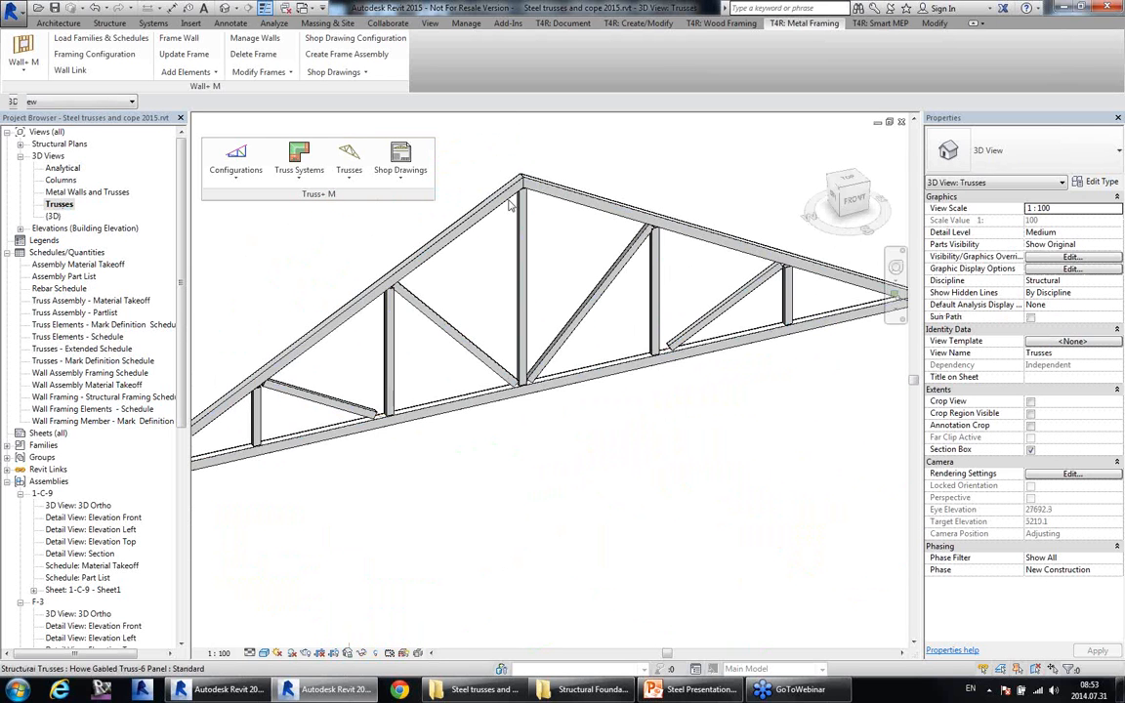
Cope the members of the Howe gabled truss with Cope Elements of Trusses at a coping distance of 0, and check the bottom chord joints.
left_click(518, 386)
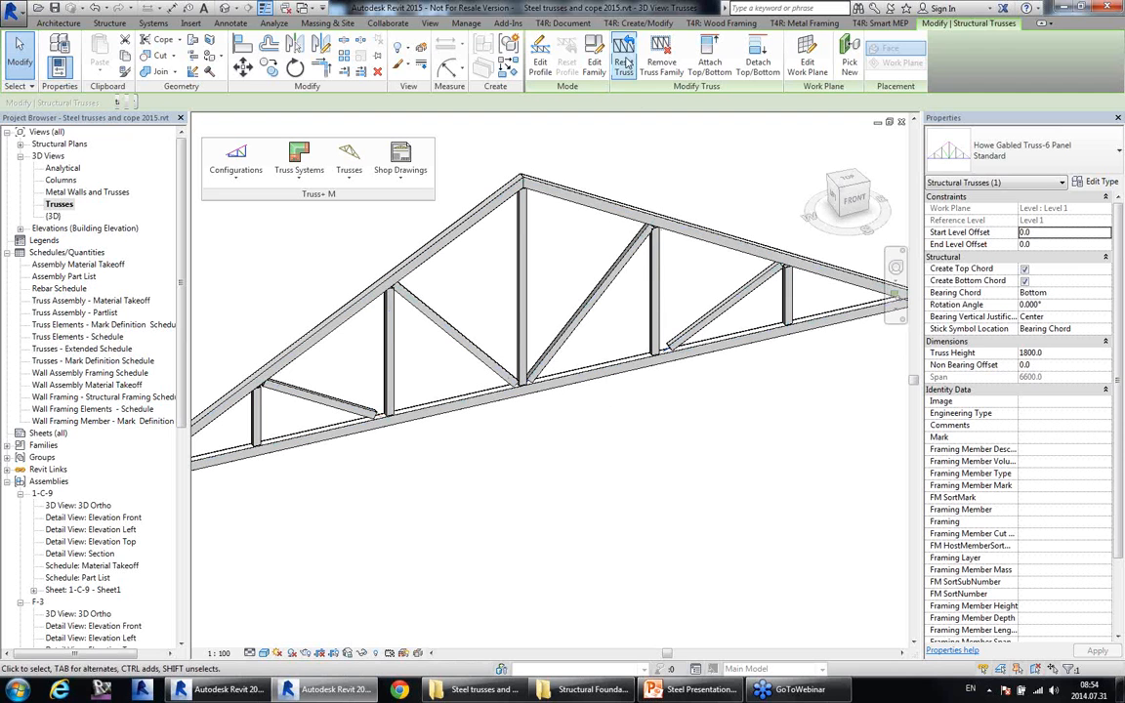
left_click(560, 23)
left_click(625, 24)
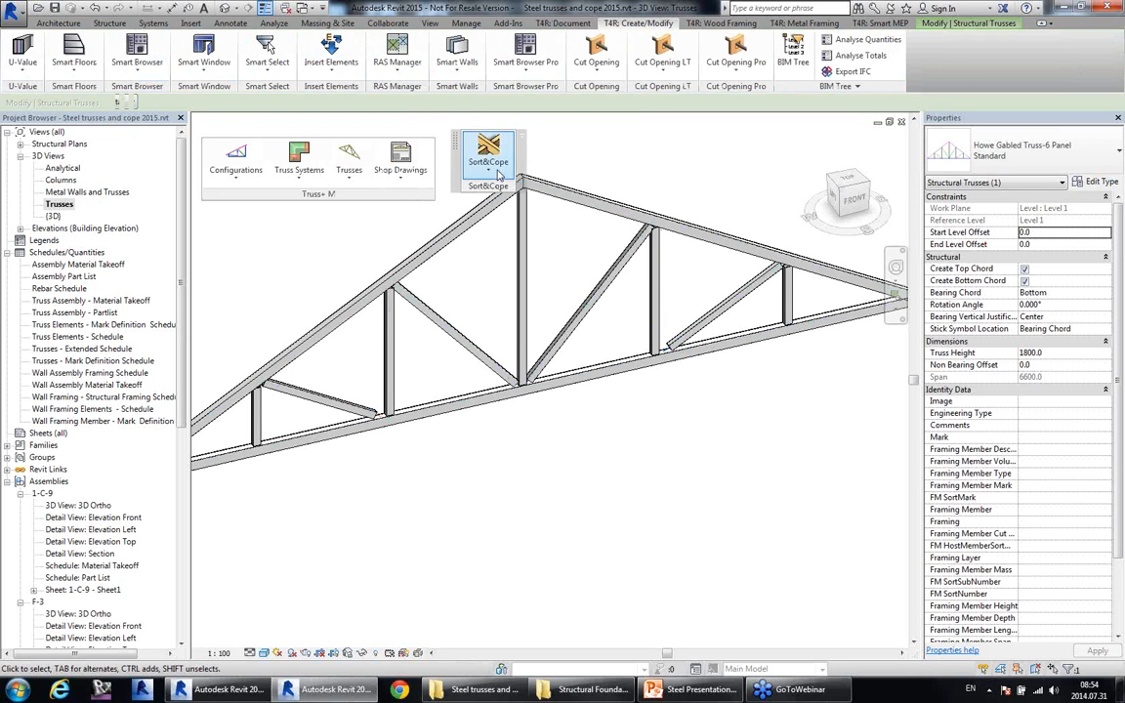
left_click(488, 156)
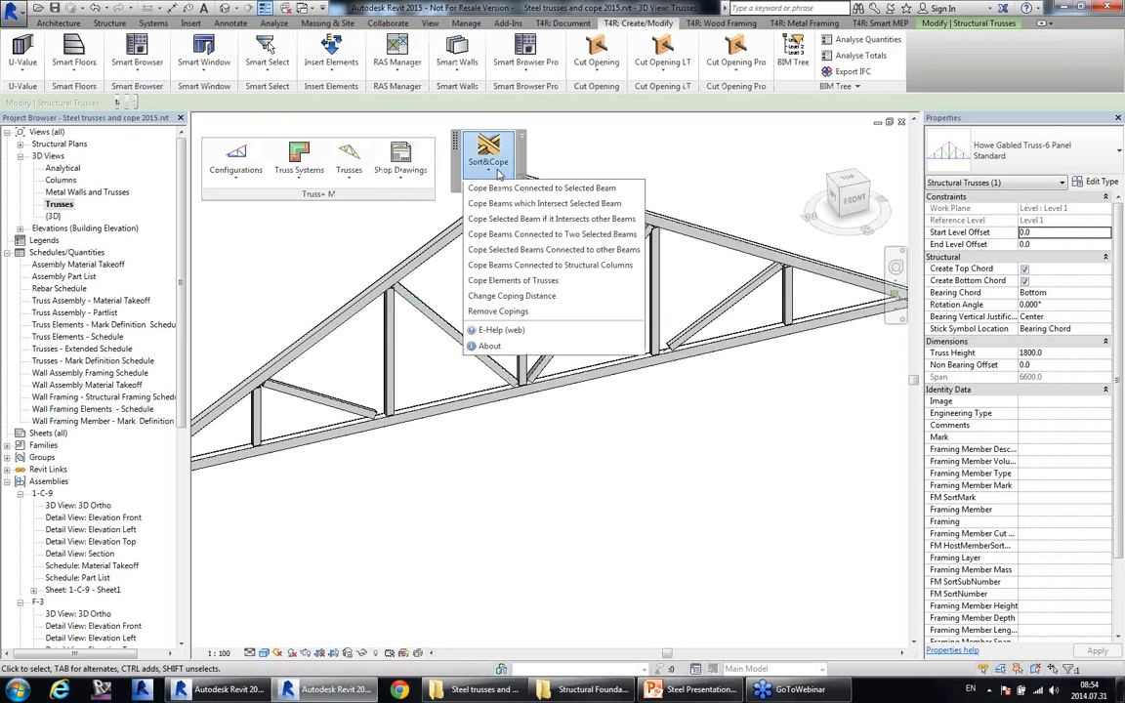
left_click(522, 281)
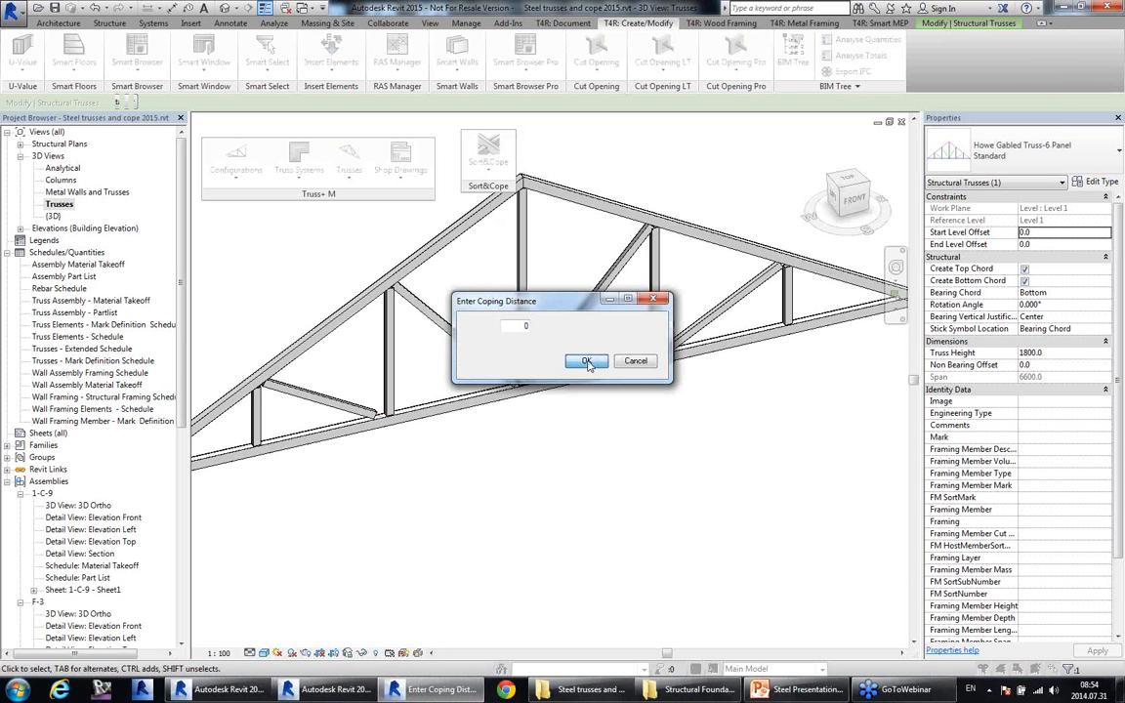
left_click(586, 362)
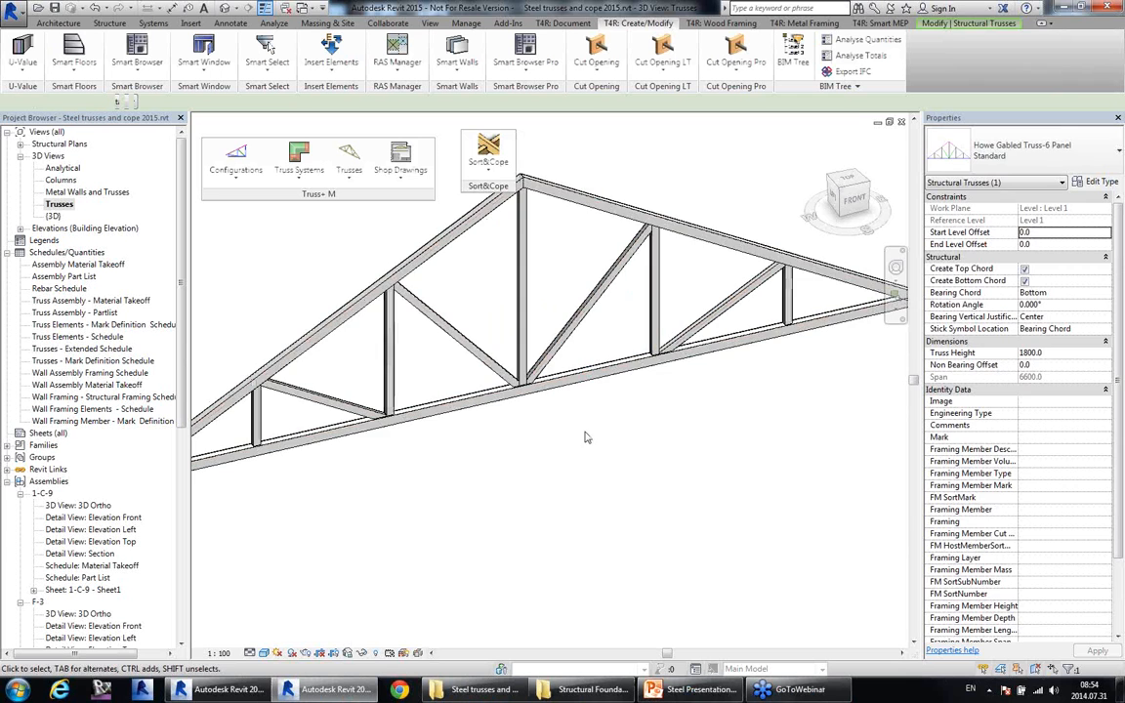
scroll(461, 359, "up", 4)
scroll(615, 422, "up", 4)
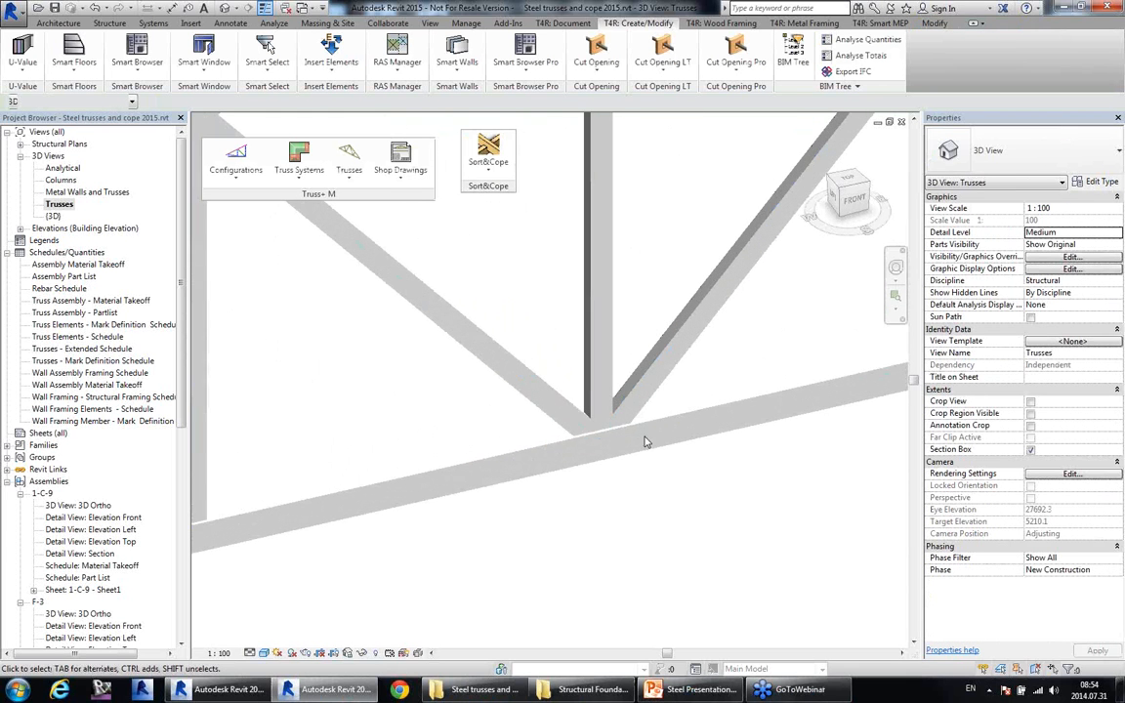
scroll(605, 418, "down", 6)
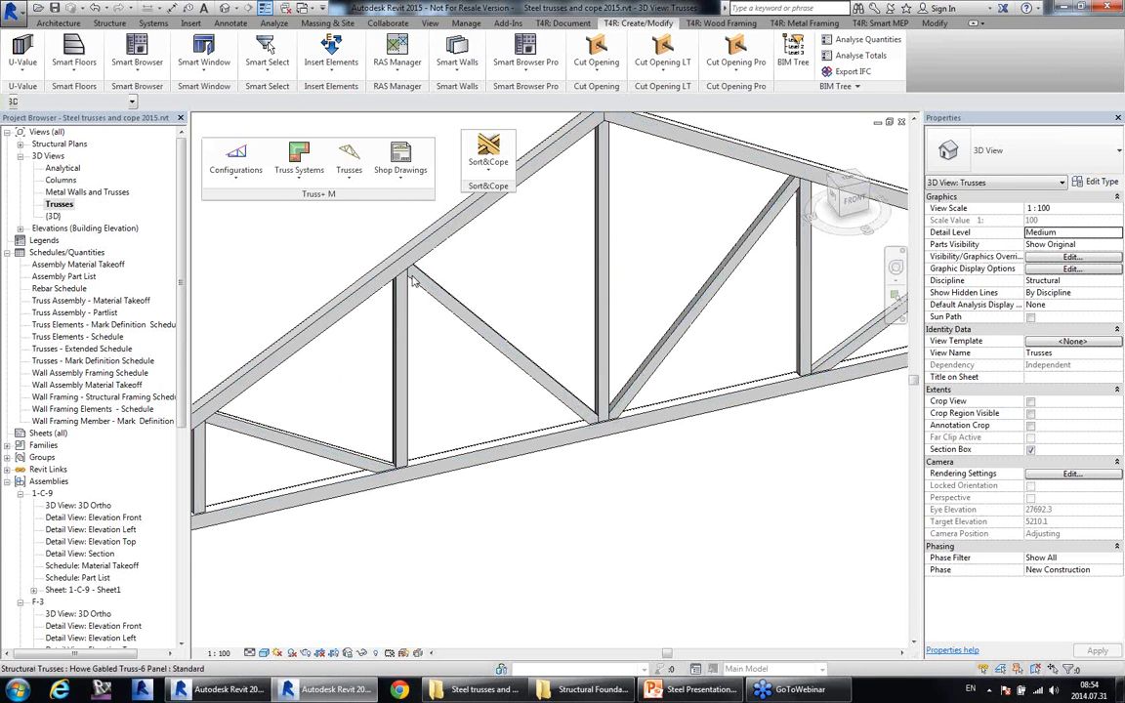
Check the coped web joints of the Howe gabled truss and close the Trusses 3D view.
scroll(387, 325, "up", 2)
scroll(386, 325, "down", 3)
scroll(637, 344, "up", 2)
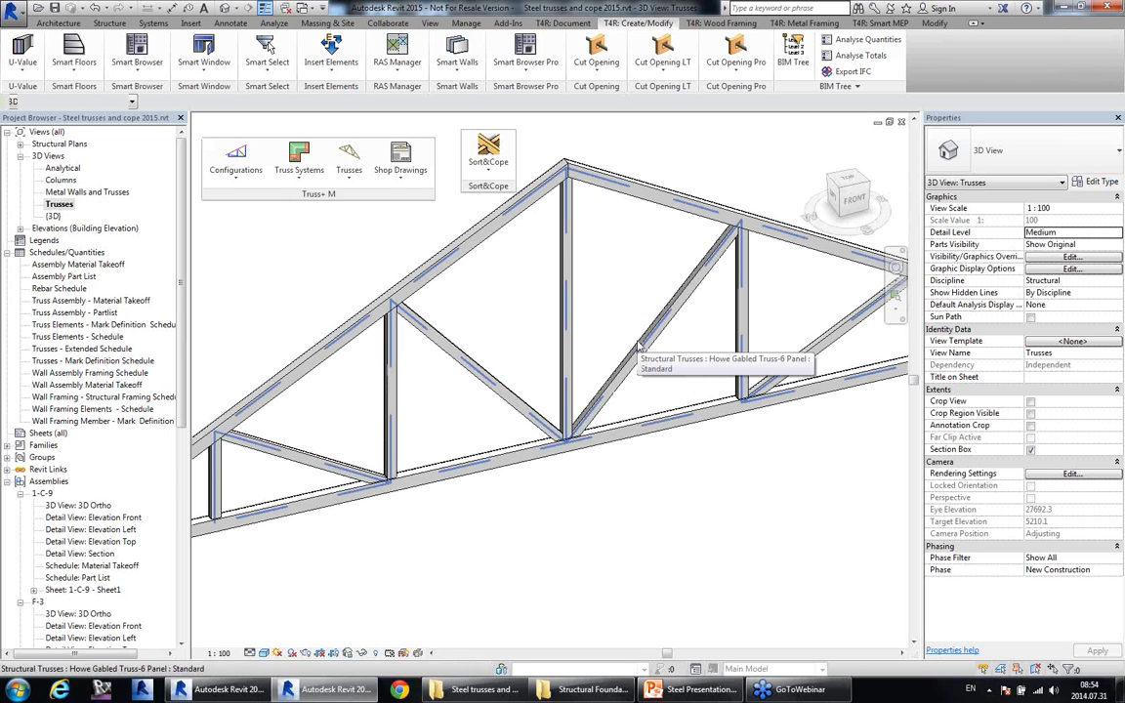
left_click(903, 125)
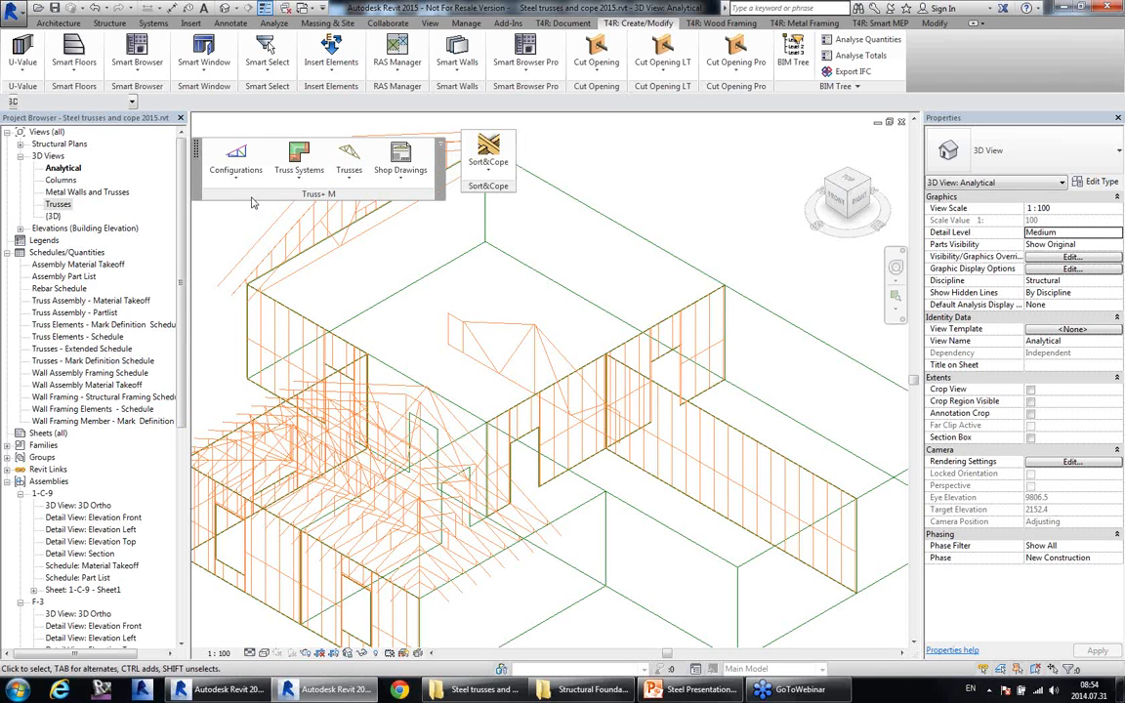
Review the Truss+ M commands for configurations, truss systems and shop drawings.
left_click(230, 171)
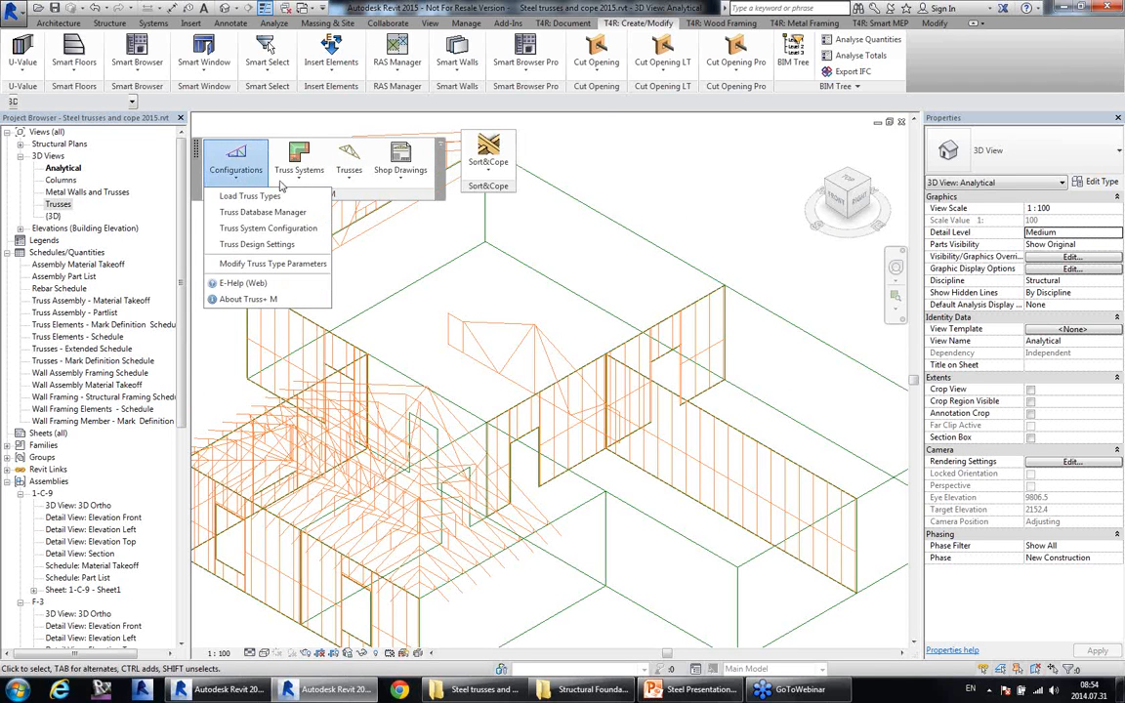
left_click(288, 178)
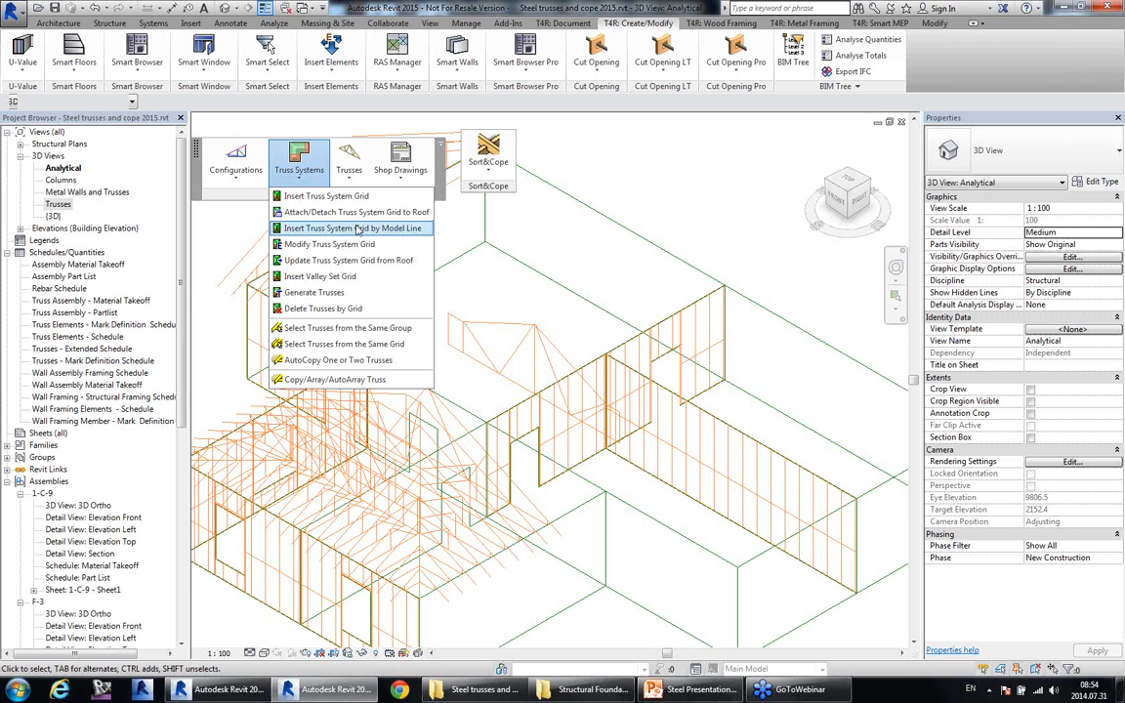
left_click(408, 174)
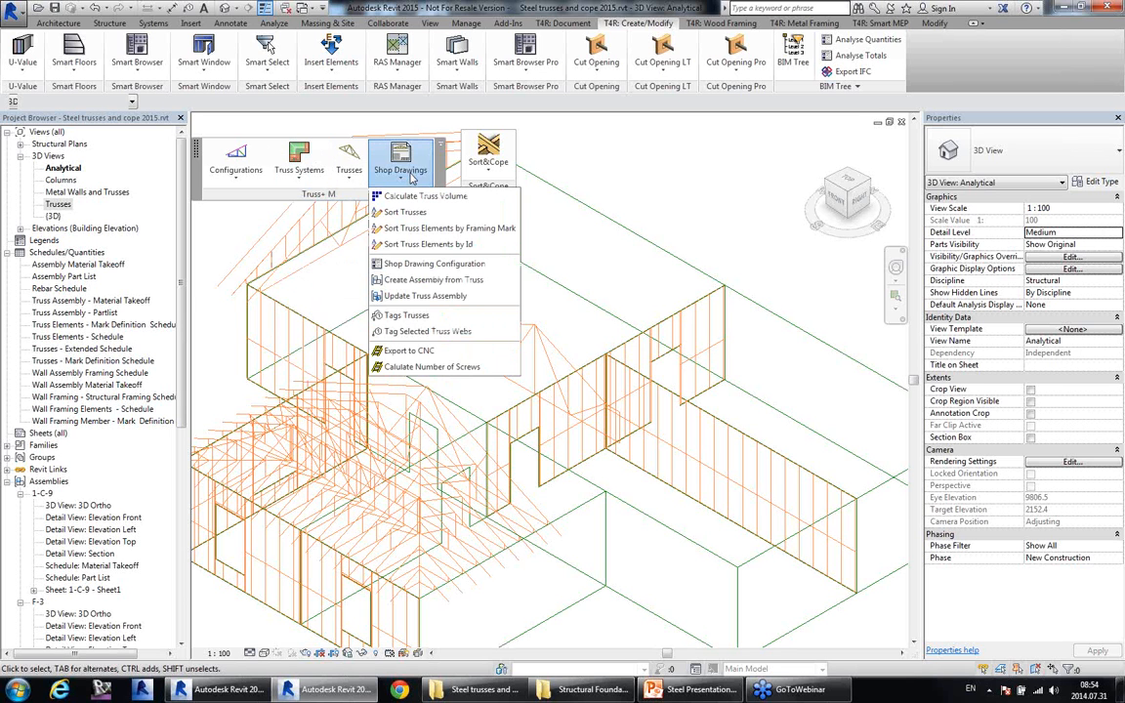
left_click(246, 222)
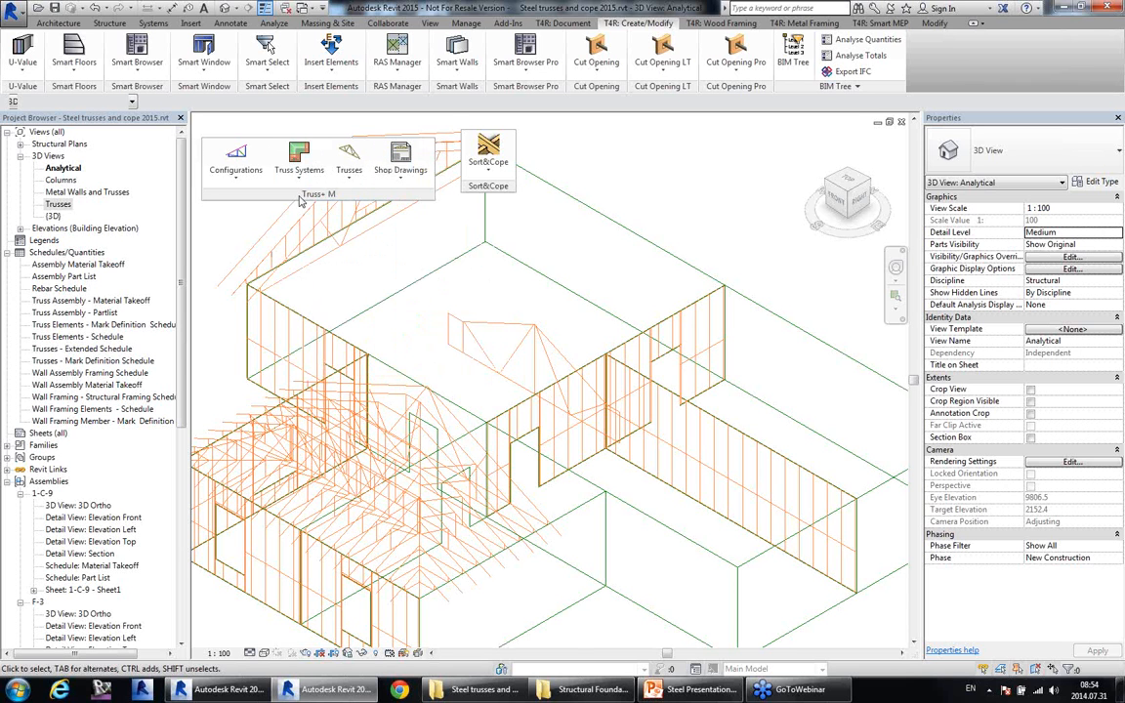
Return the floating Truss+ M and Sort&Cope tool groups to the ribbon and detach Smart Browser Pro over the drawing area.
left_click_drag(300, 202, 306, 190)
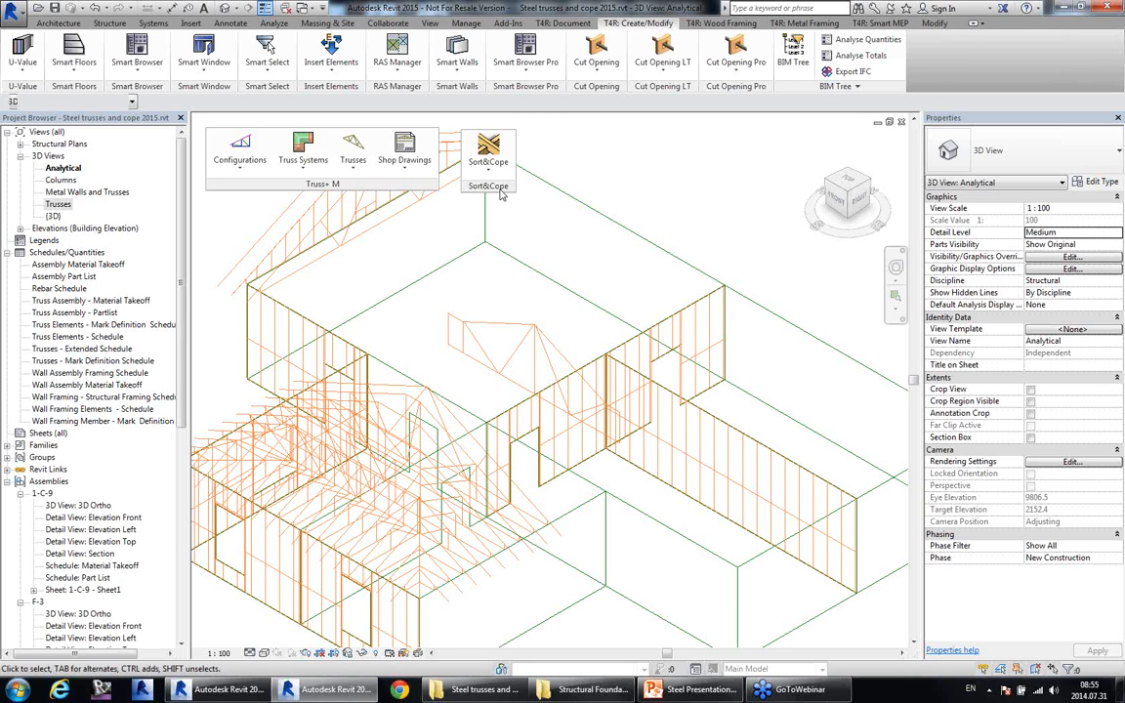
left_click_drag(500, 190, 551, 70)
left_click_drag(303, 181, 319, 60)
left_click_drag(539, 89, 302, 190)
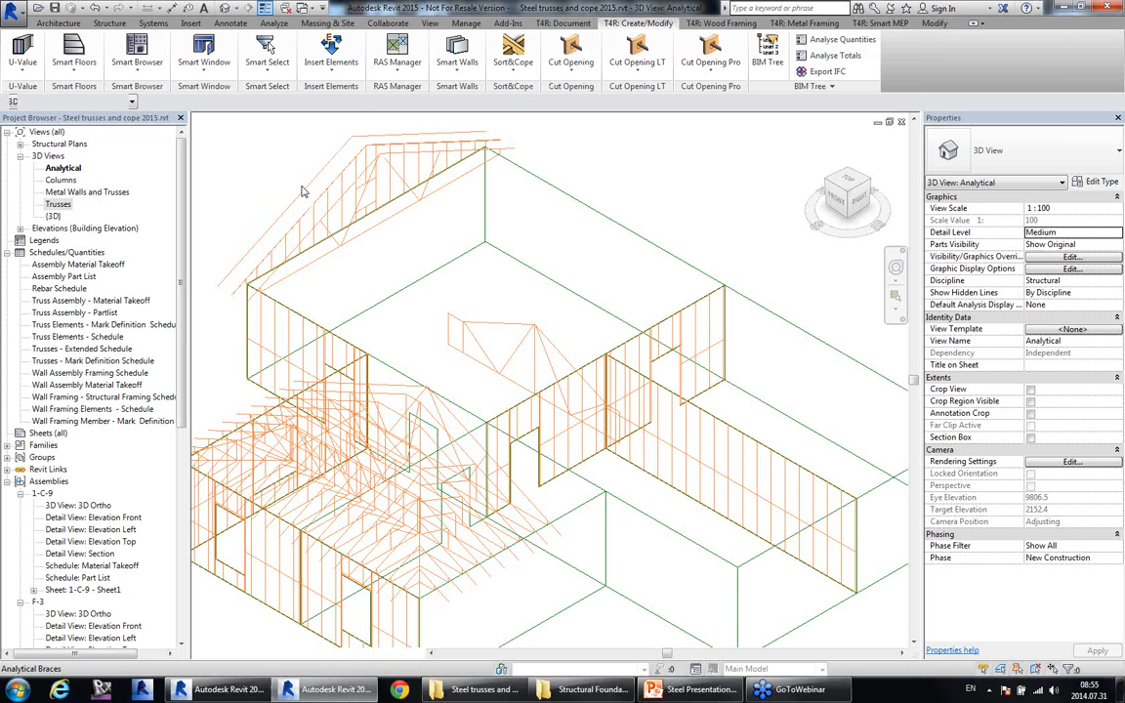
Open the Smart Family Browser and view the Boundary Conditions and Ceiling Tags catalog families.
left_click(304, 171)
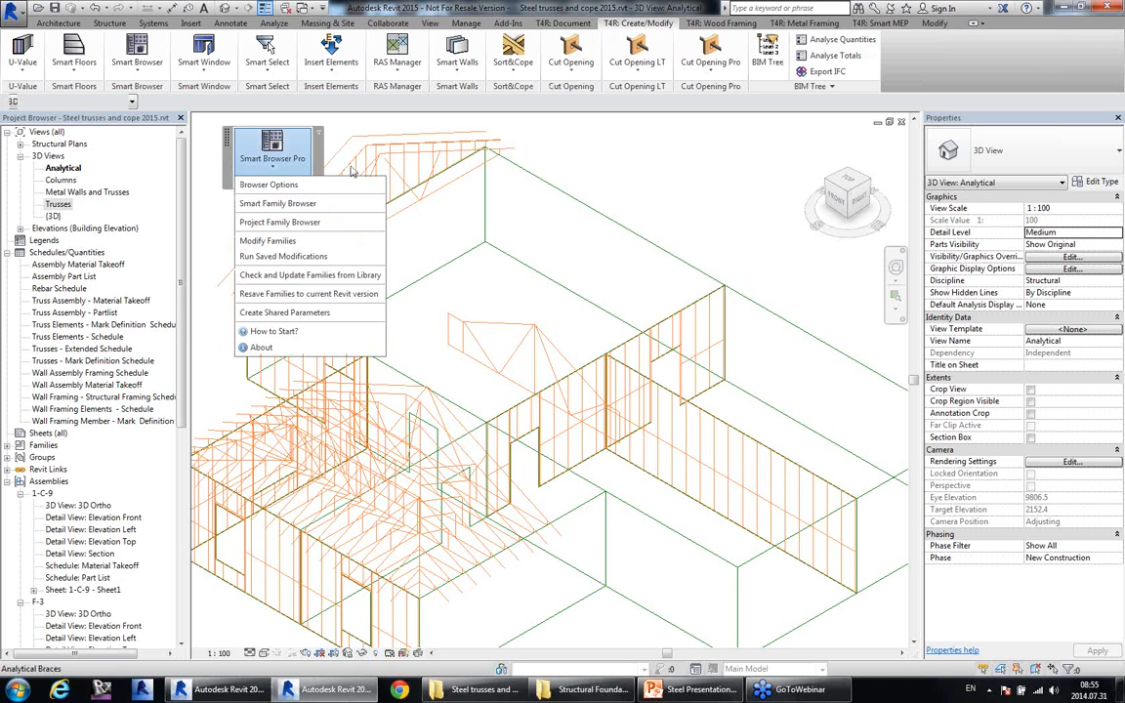
left_click(341, 207)
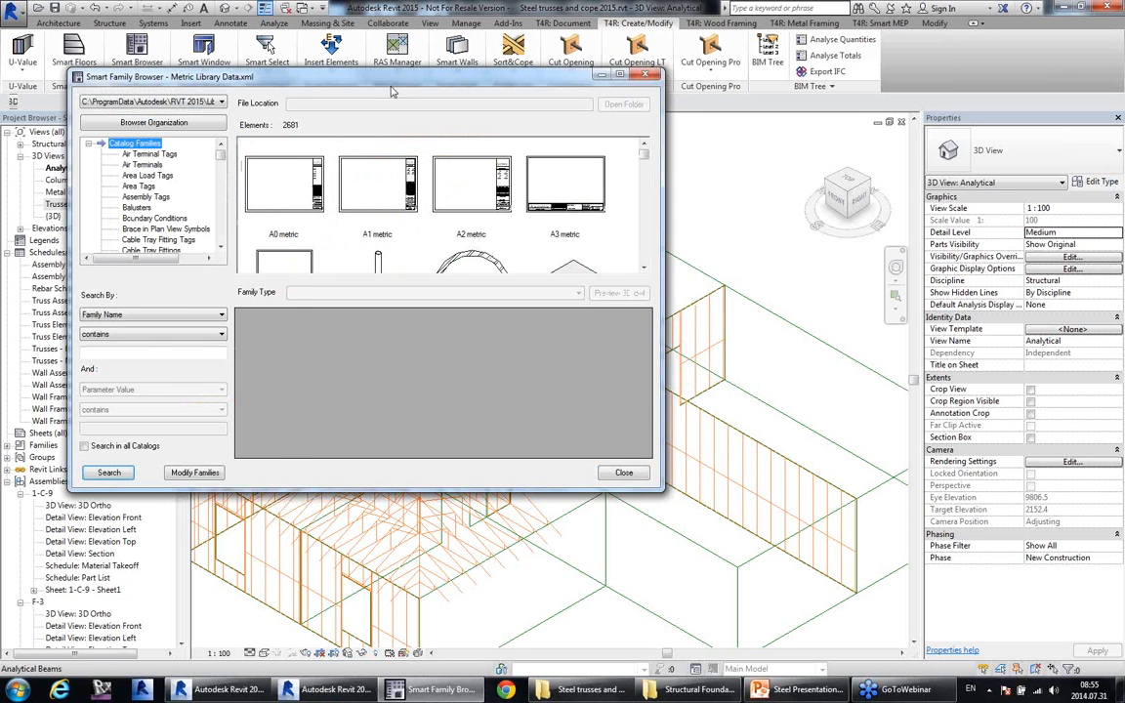
left_click(133, 308)
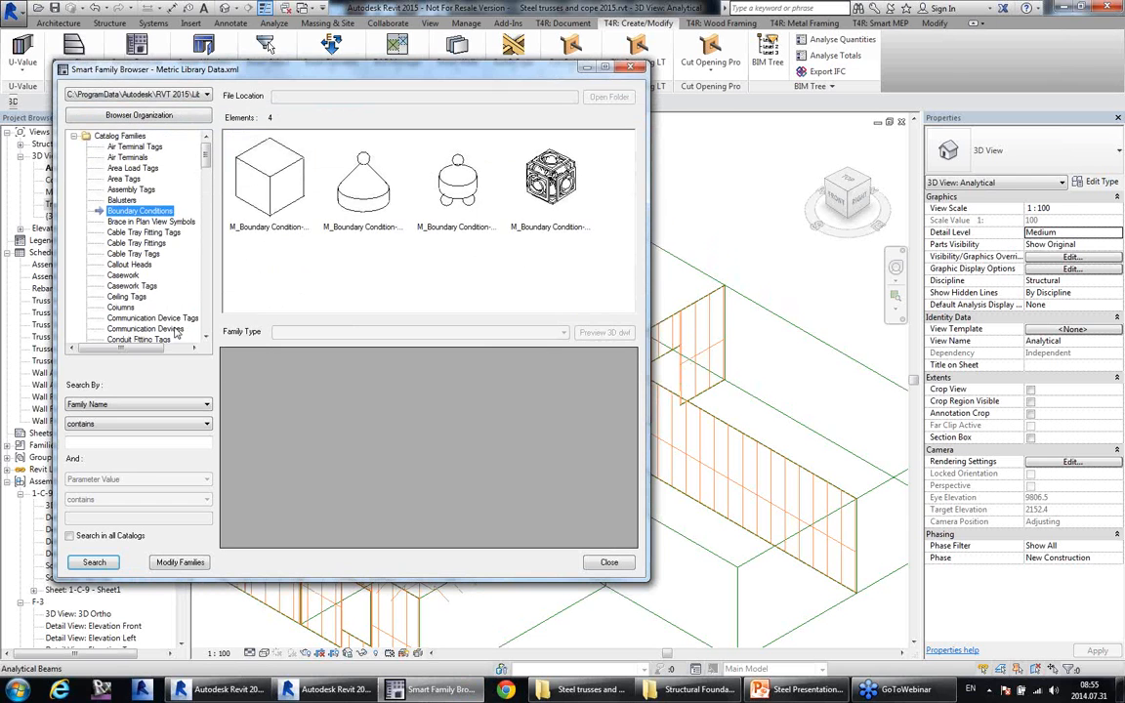
left_click(138, 297)
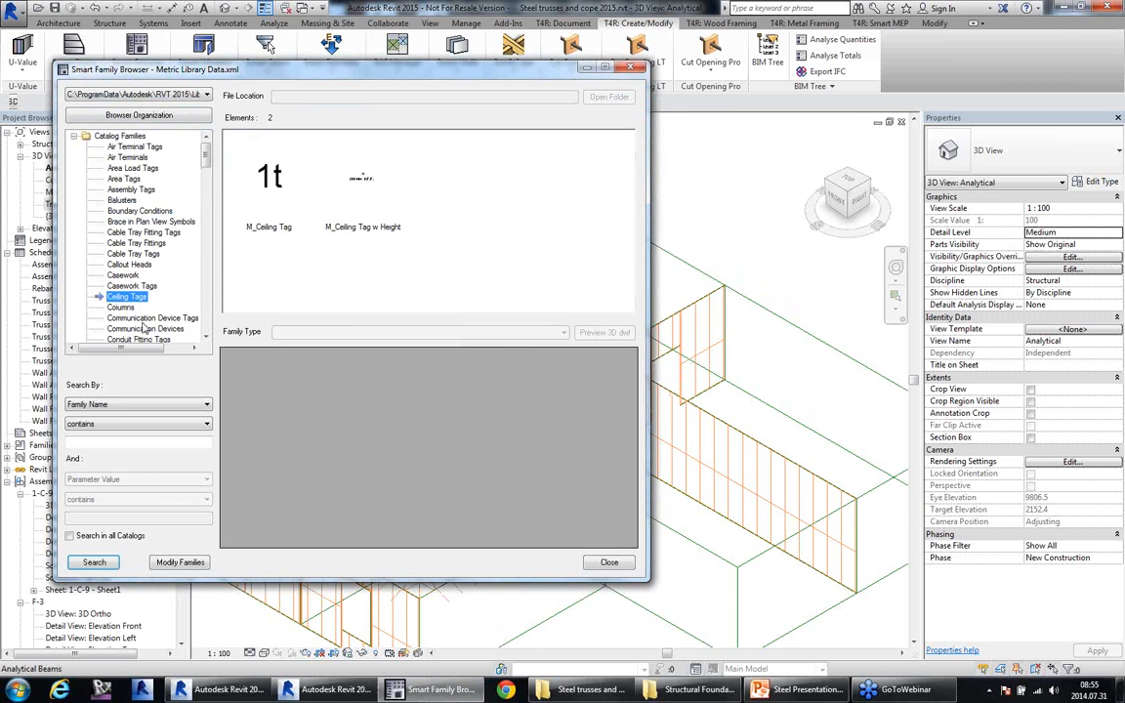
Browse the remaining catalog categories of the metric library and display the Structural Foundations families.
left_click(144, 320)
scroll(144, 292, "down", 6)
left_click(142, 296)
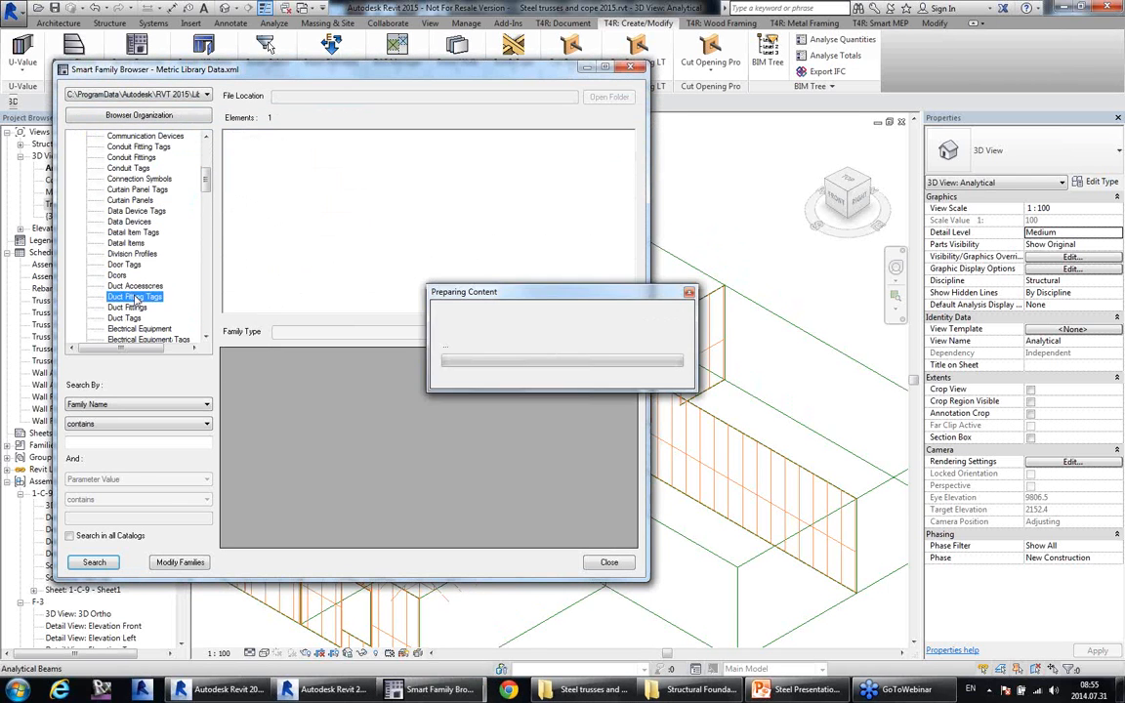
scroll(146, 298, "down", 7)
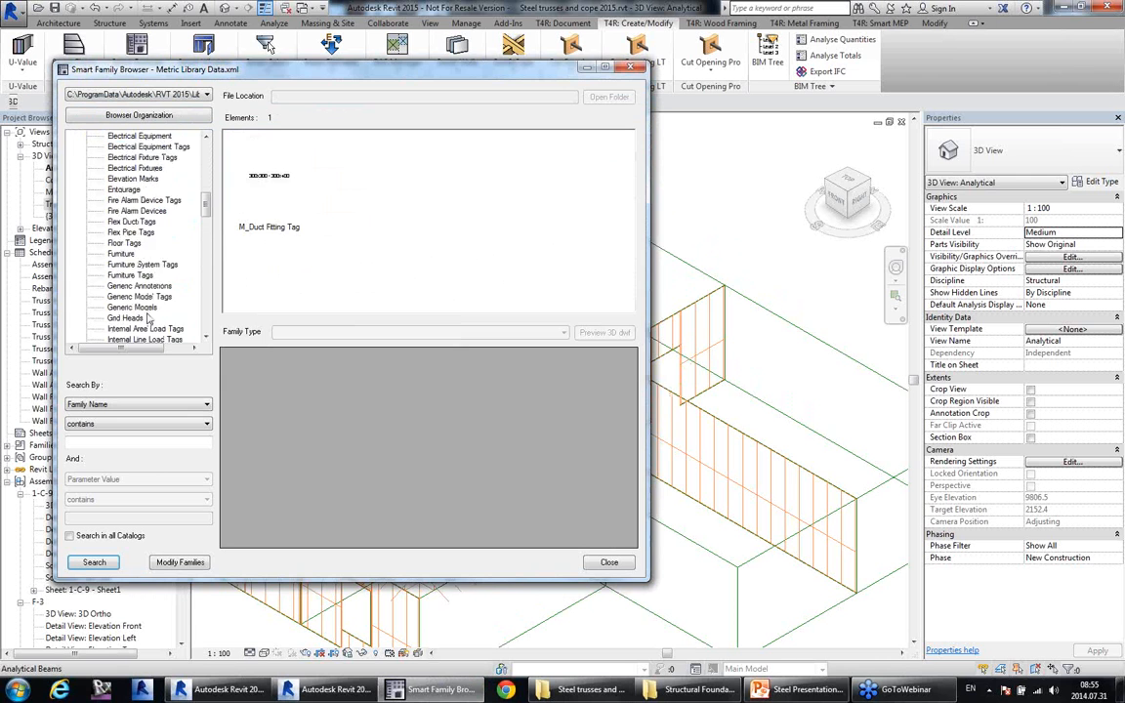
left_click(141, 285)
scroll(151, 298, "down", 7)
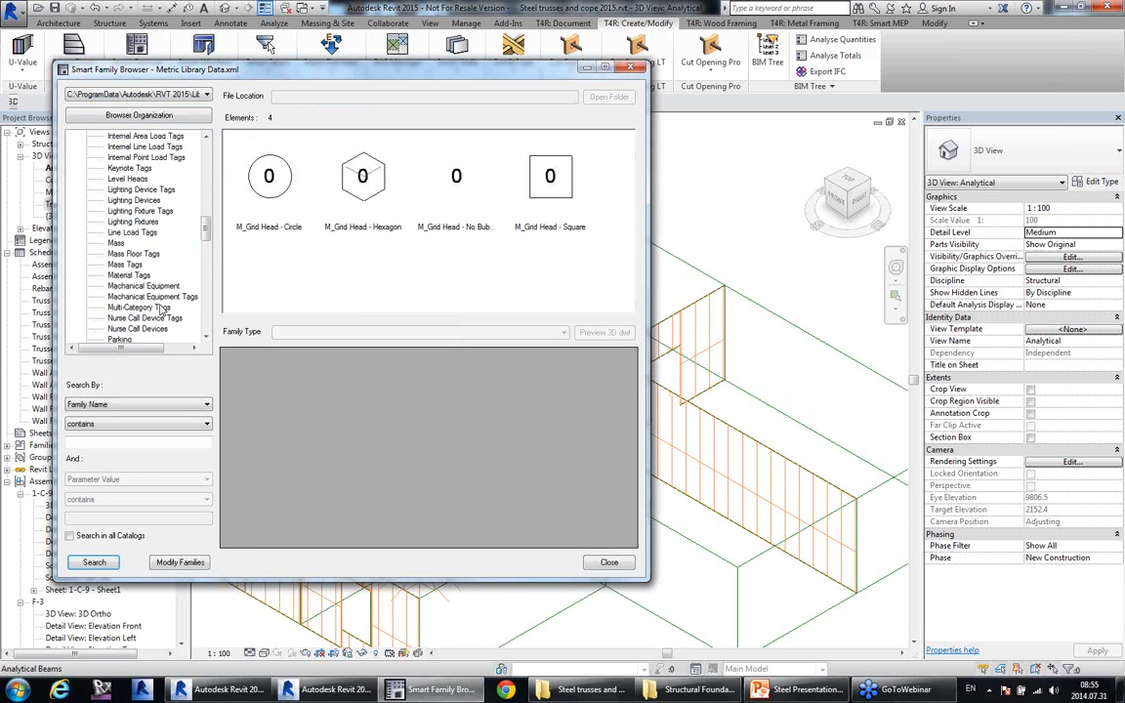
scroll(156, 302, "down", 7)
left_click(146, 296)
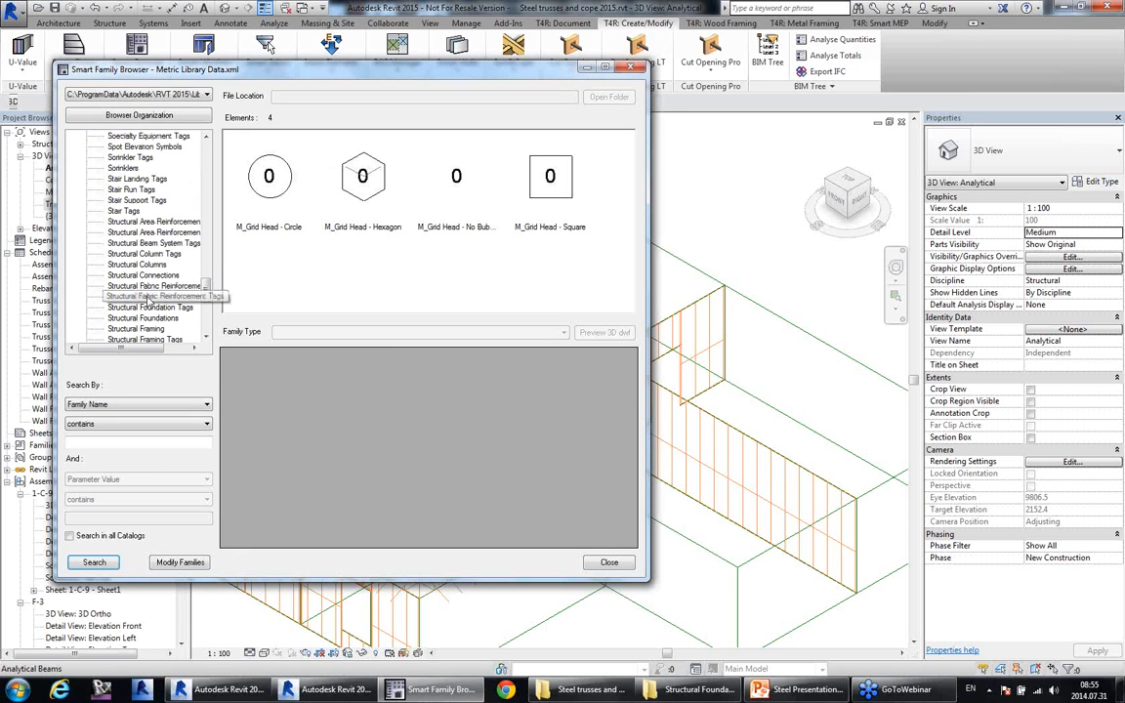
left_click(143, 317)
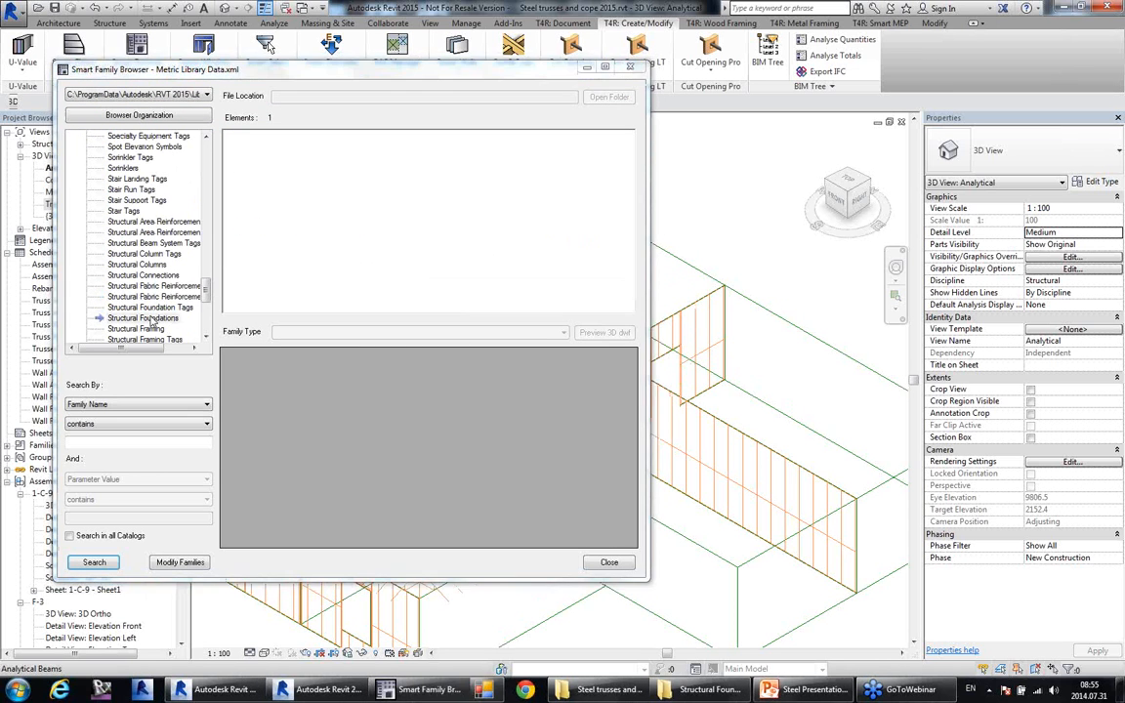
View the M_Pile Cap-1 Pile and M_Pile Cap-2 Pile families and check which family libraries are available.
left_click(325, 193)
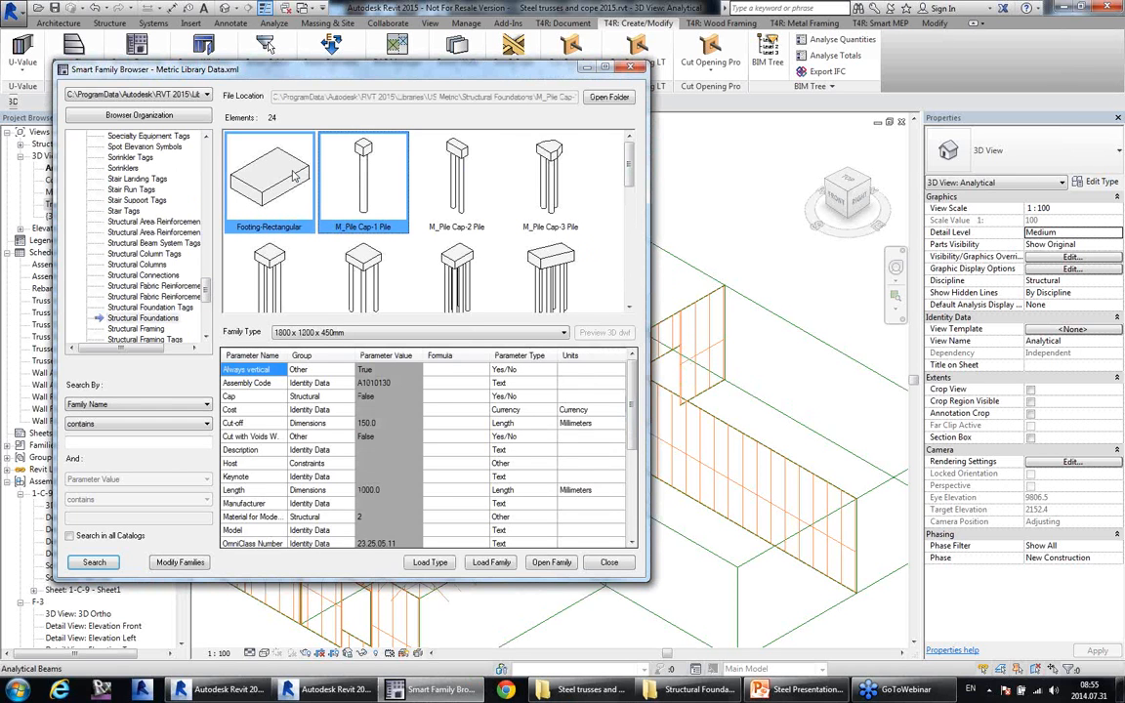
left_click(452, 193)
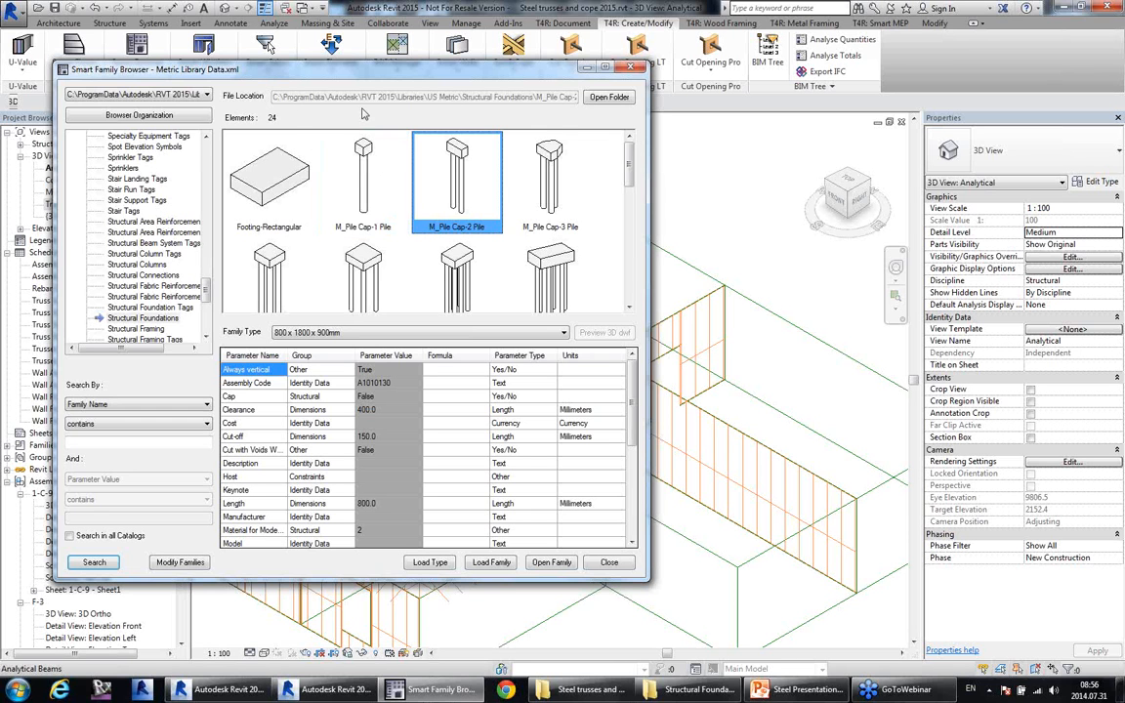
left_click(204, 95)
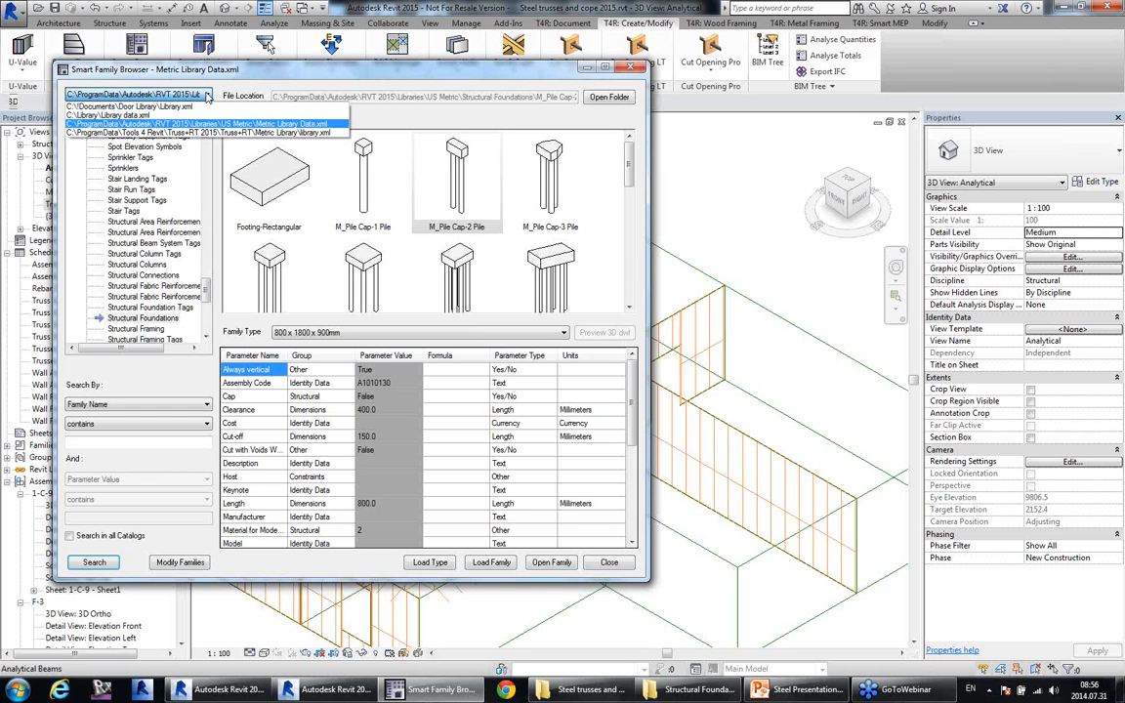
left_click(207, 95)
Check the family types offered for M_Pile Cap-1 Pile and view another pile cap family in the second row.
left_click(363, 181)
left_click(380, 333)
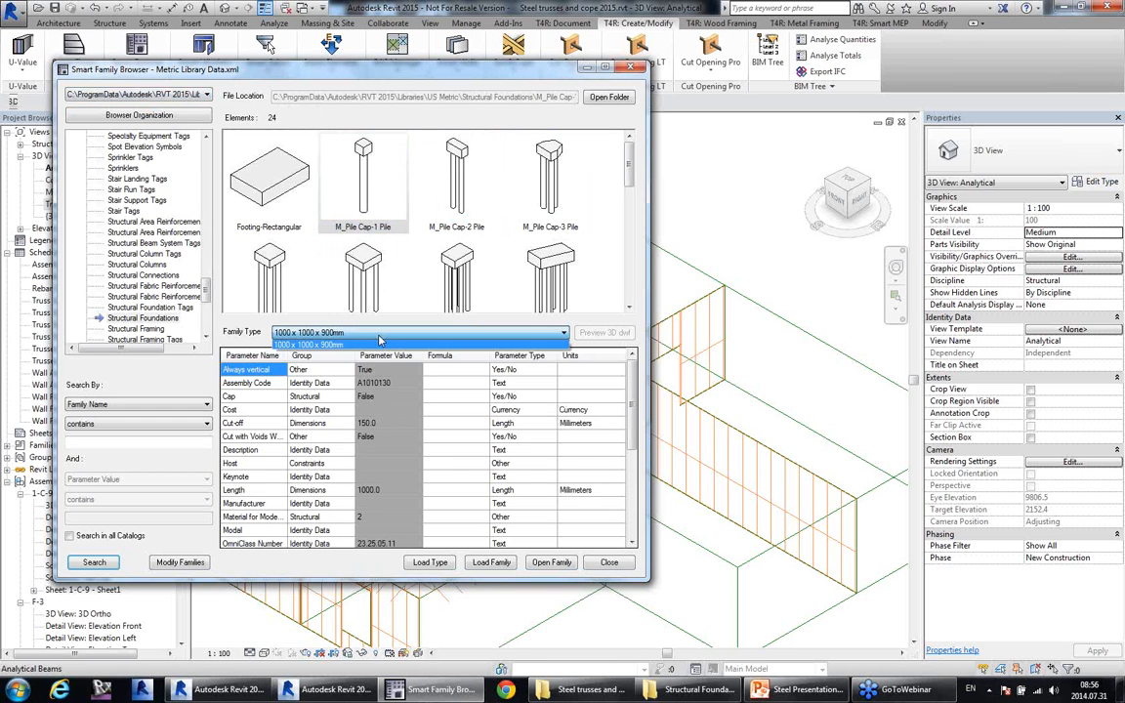
left_click(457, 278)
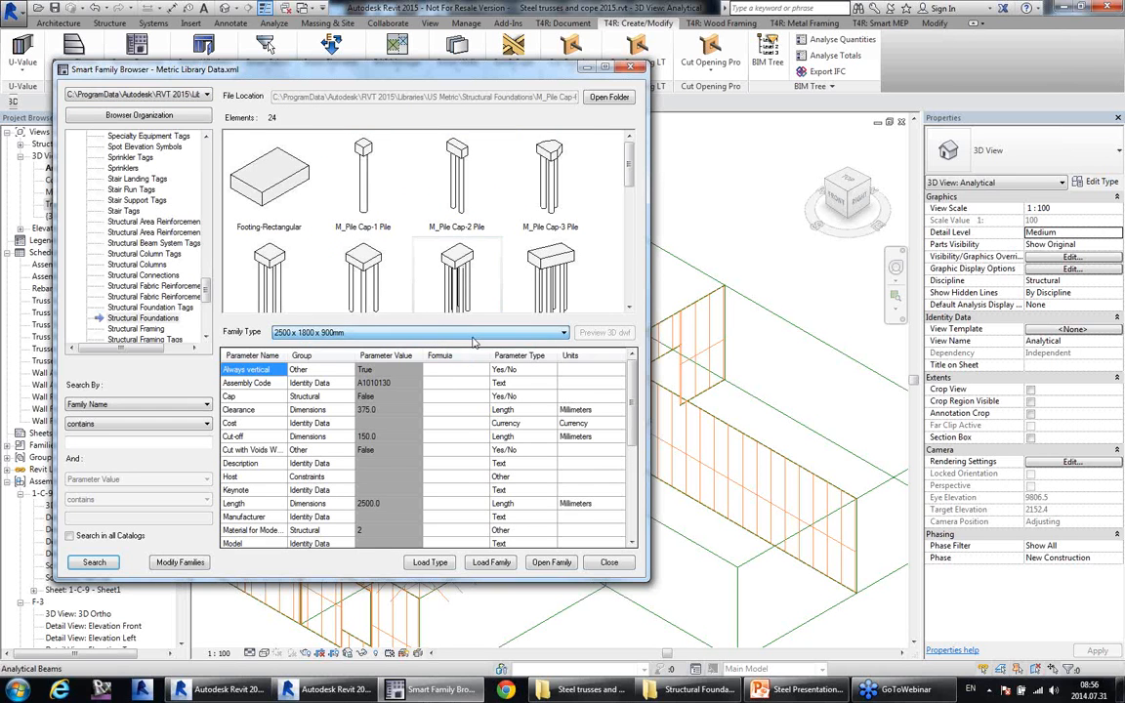
Select the M_Pile Cap-3 Pile family and examine its full parameter list, including values, formulas, parameter types and units.
left_click(548, 176)
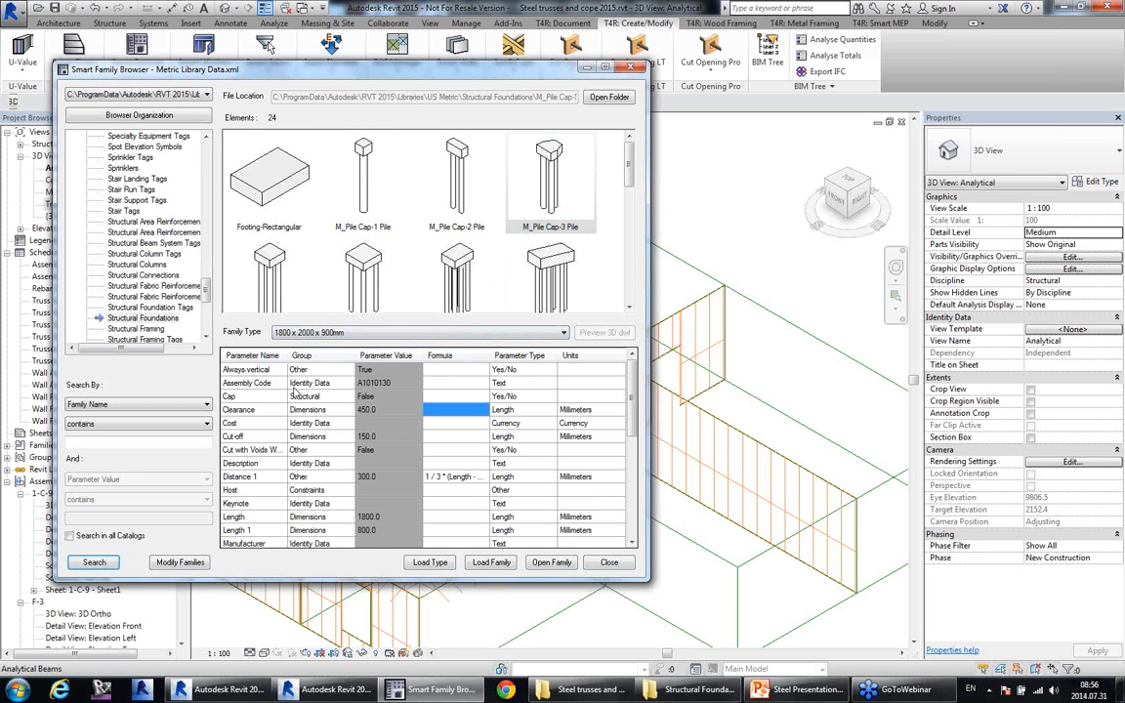
scroll(348, 483, "down", 5)
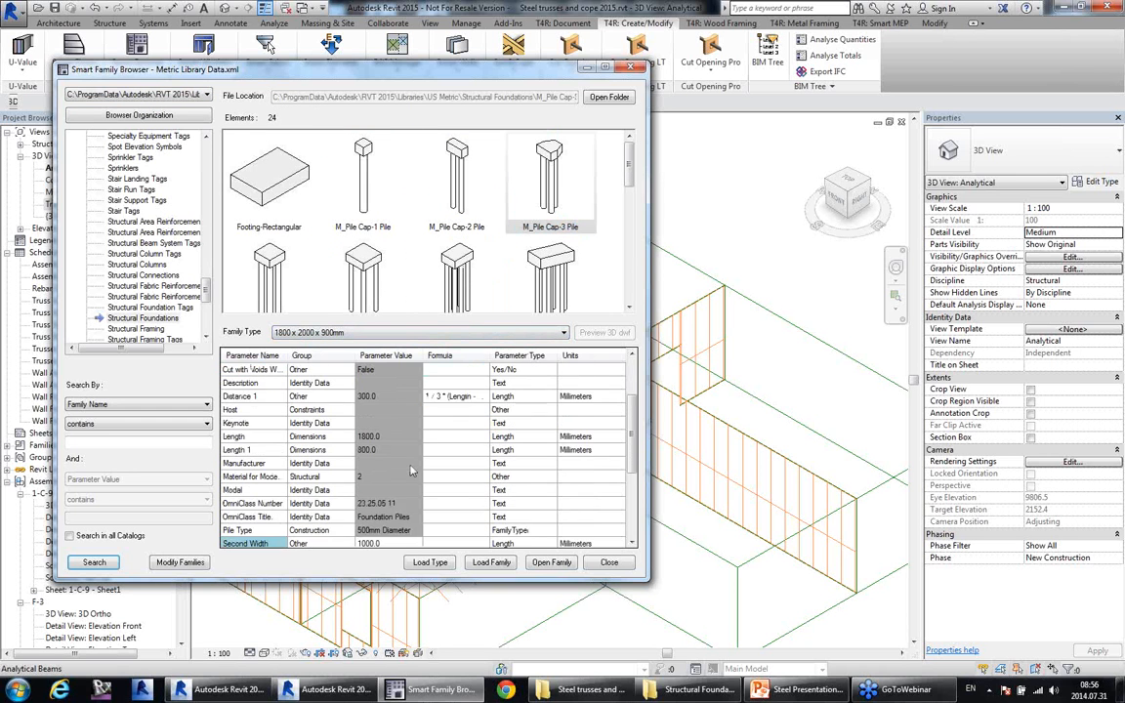
scroll(465, 452, "up", 5)
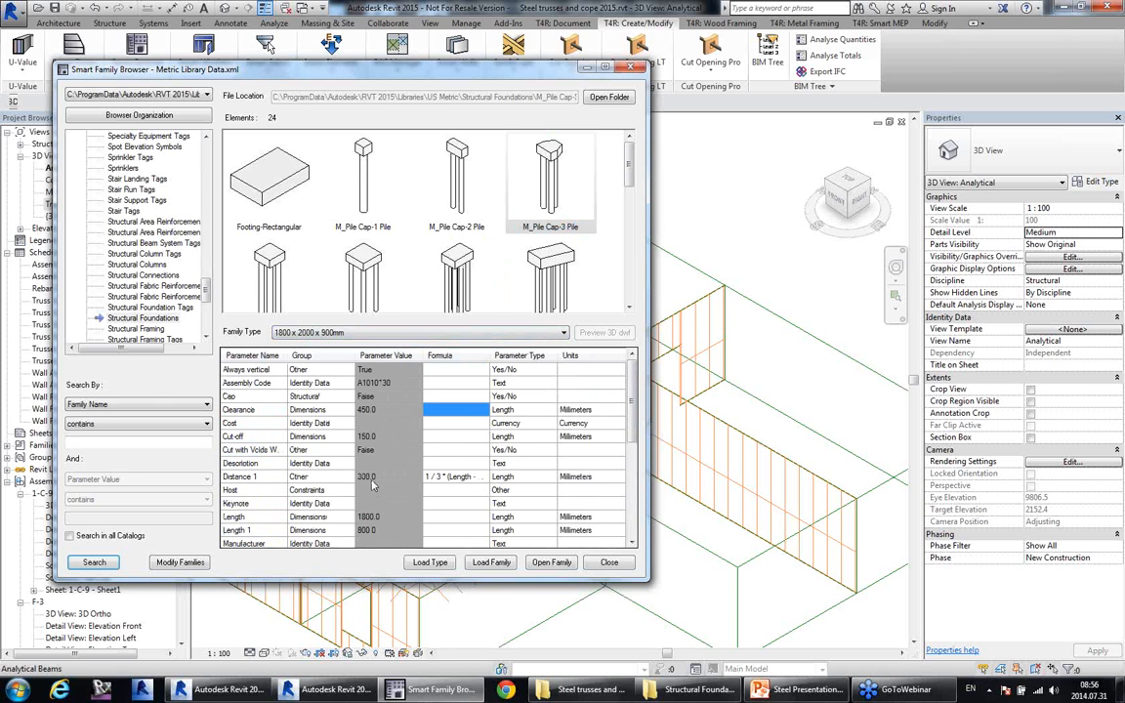
left_click(522, 438)
scroll(527, 484, "down", 1)
scroll(525, 486, "down", 2)
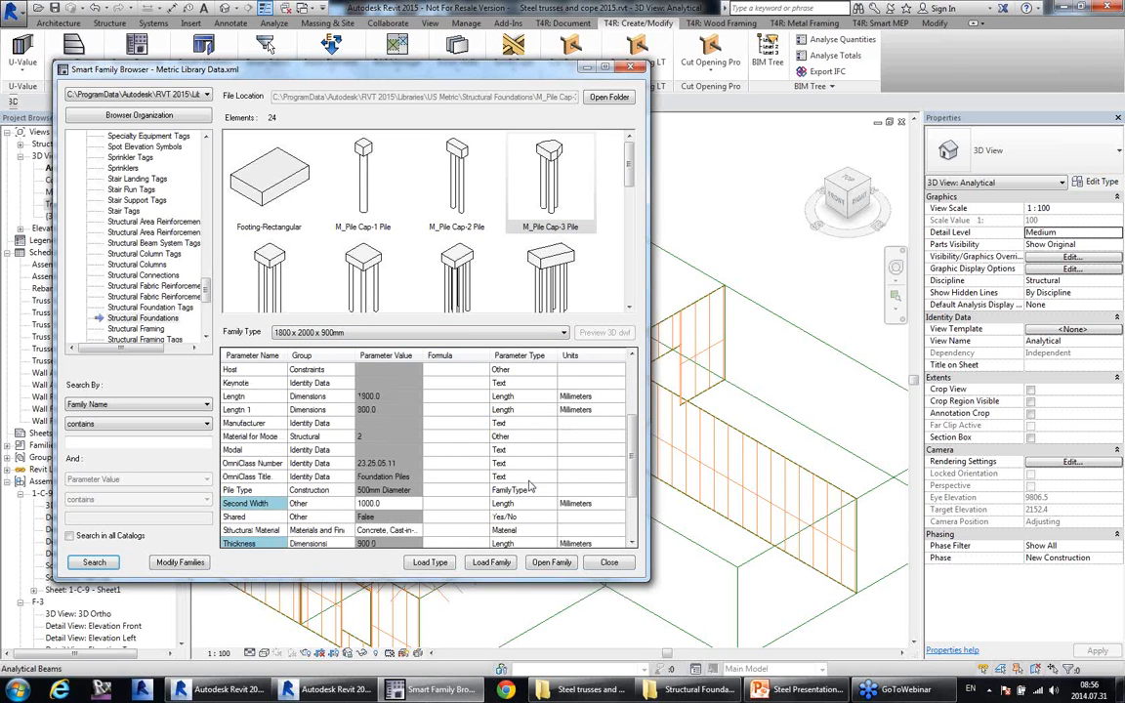
scroll(528, 475, "down", 1)
scroll(528, 474, "down", 1)
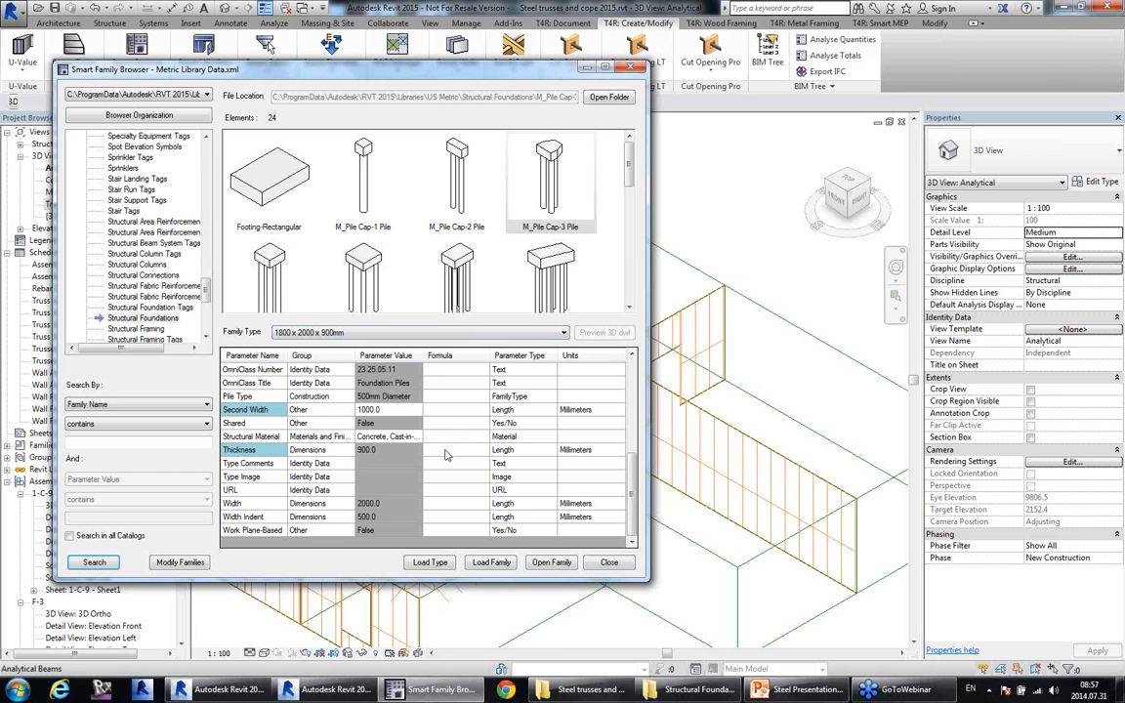
Examine the Thickness, Type Image, Structural Material and Width parameters of the M_Pile Cap-3 Pile family.
left_click(410, 479)
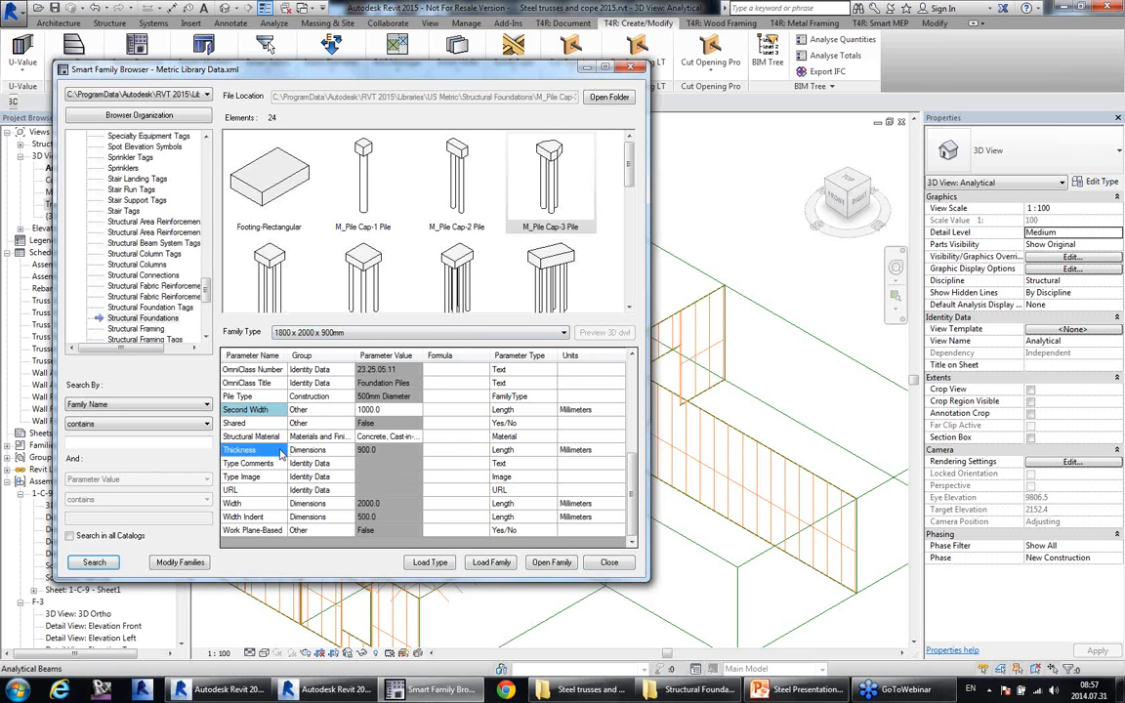
left_click(256, 489)
left_click(271, 452)
left_click(269, 476)
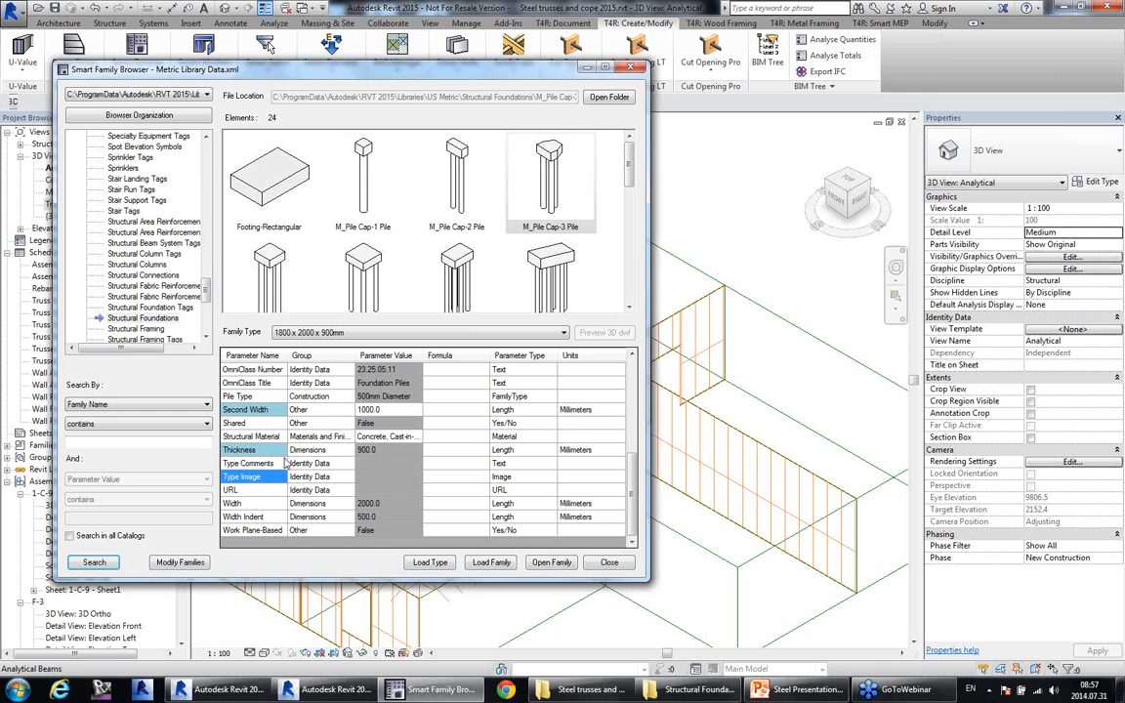
left_click(391, 477)
left_click(394, 490)
left_click(392, 437)
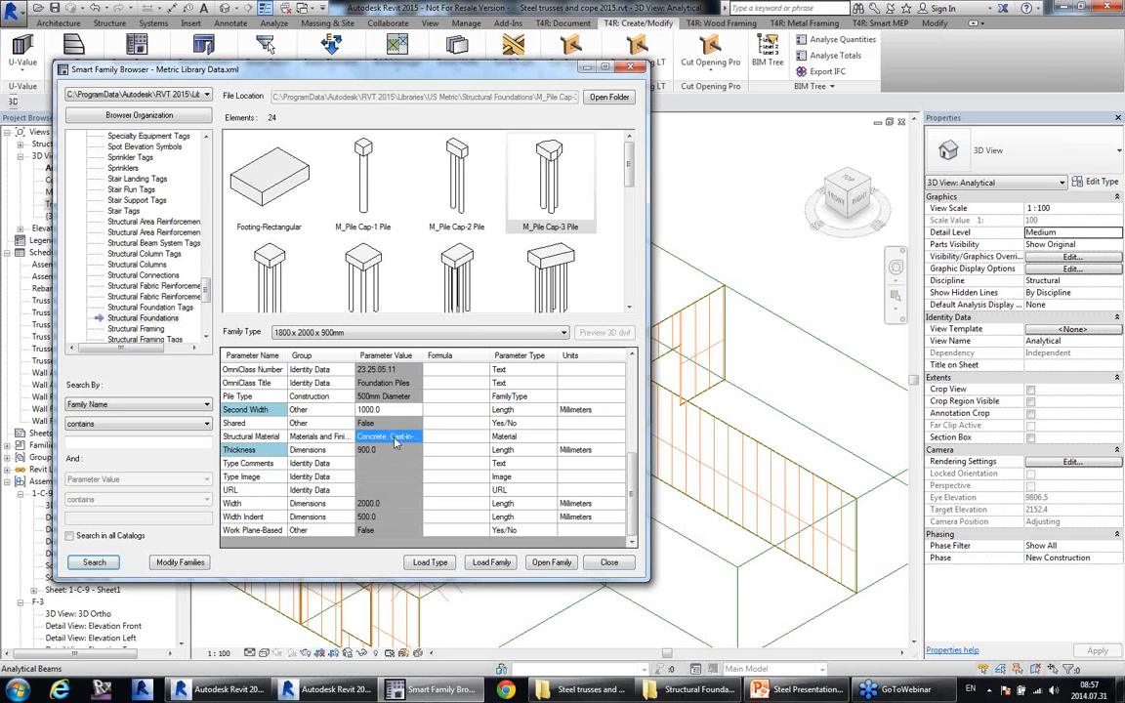
left_click(388, 466)
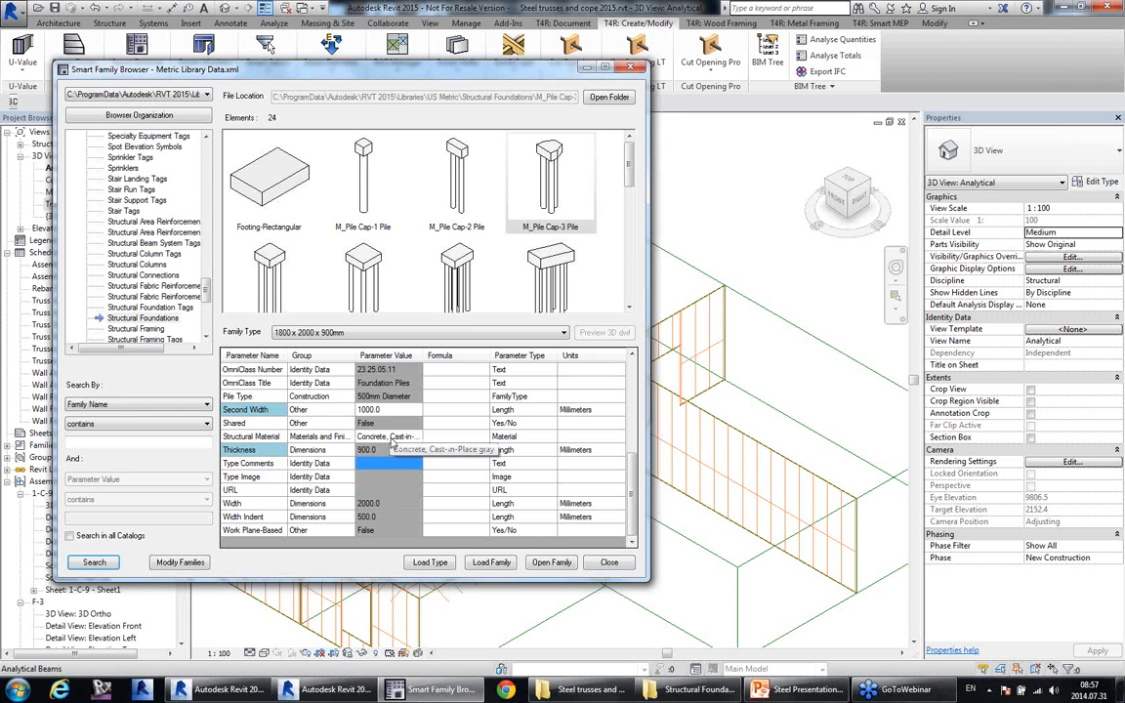
left_click(389, 449)
left_click(393, 503)
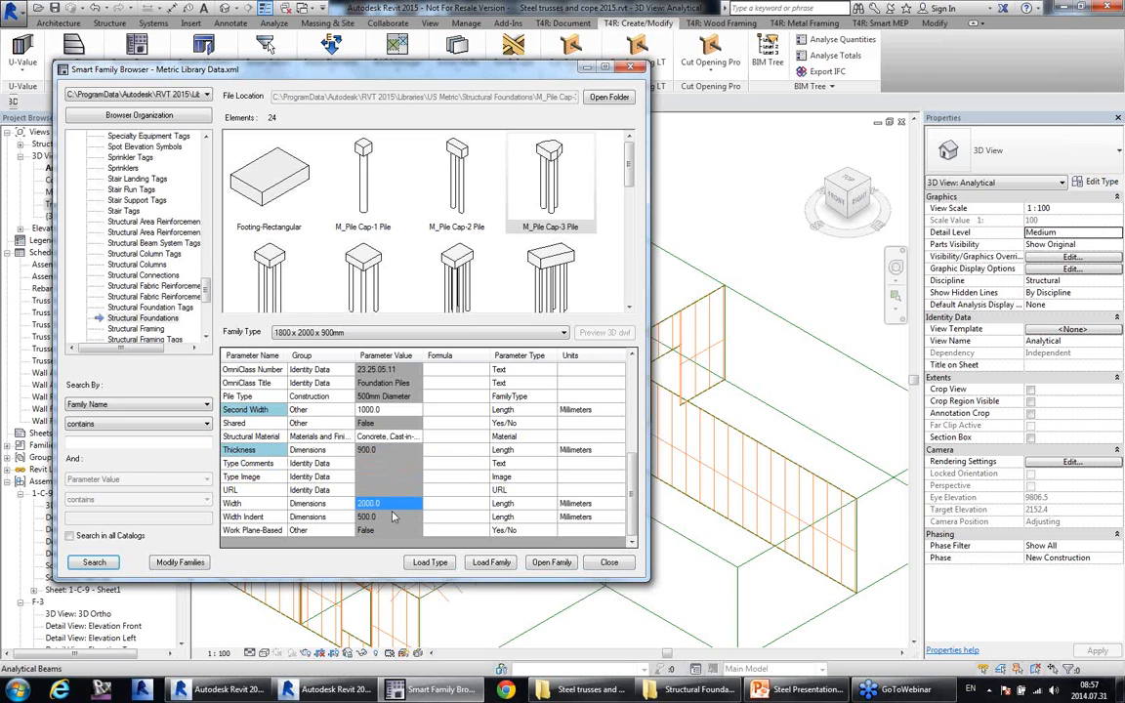
scroll(412, 489, "up", 1)
scroll(412, 489, "up", 5)
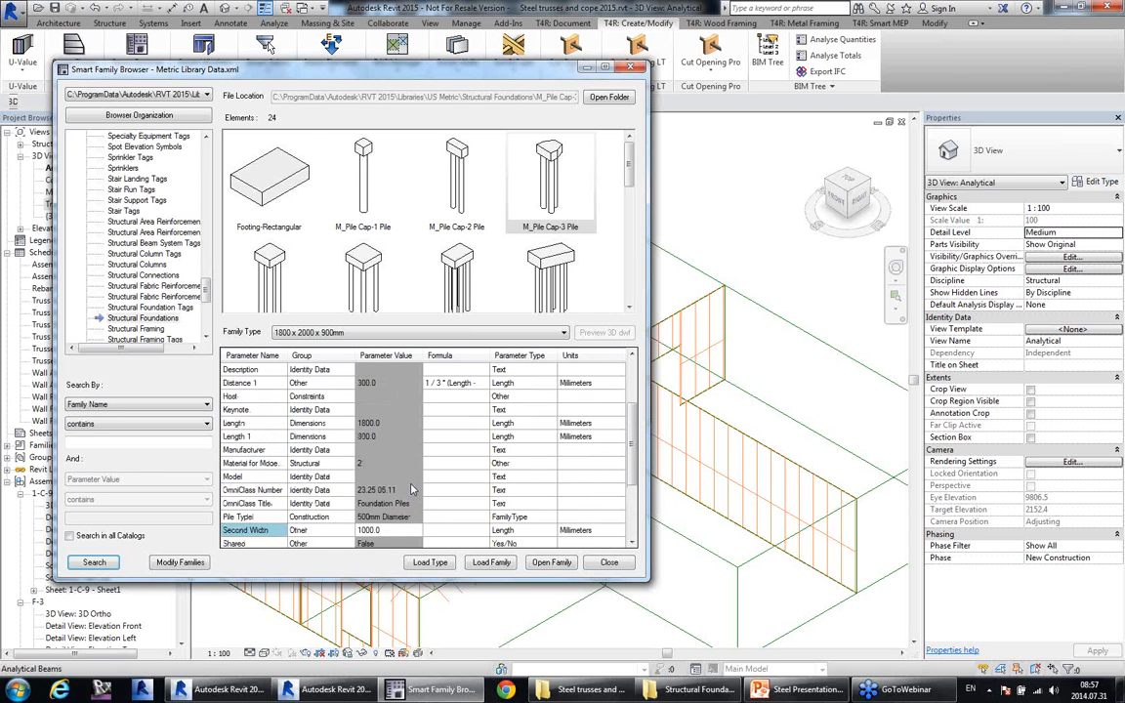
View the Footing-Rectangular parameters, move the Smart Family Browser clear of the ribbon and reselect M_Pile Cap-3 Pile.
left_click(269, 180)
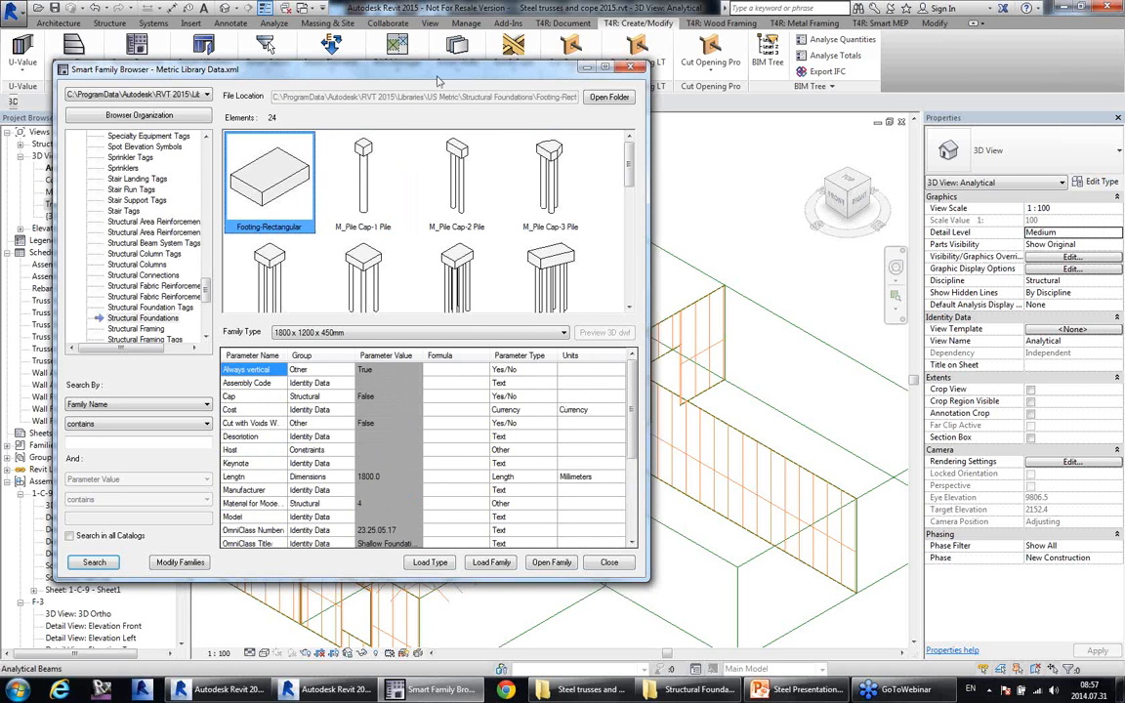
left_click_drag(438, 76, 446, 144)
left_click(549, 252)
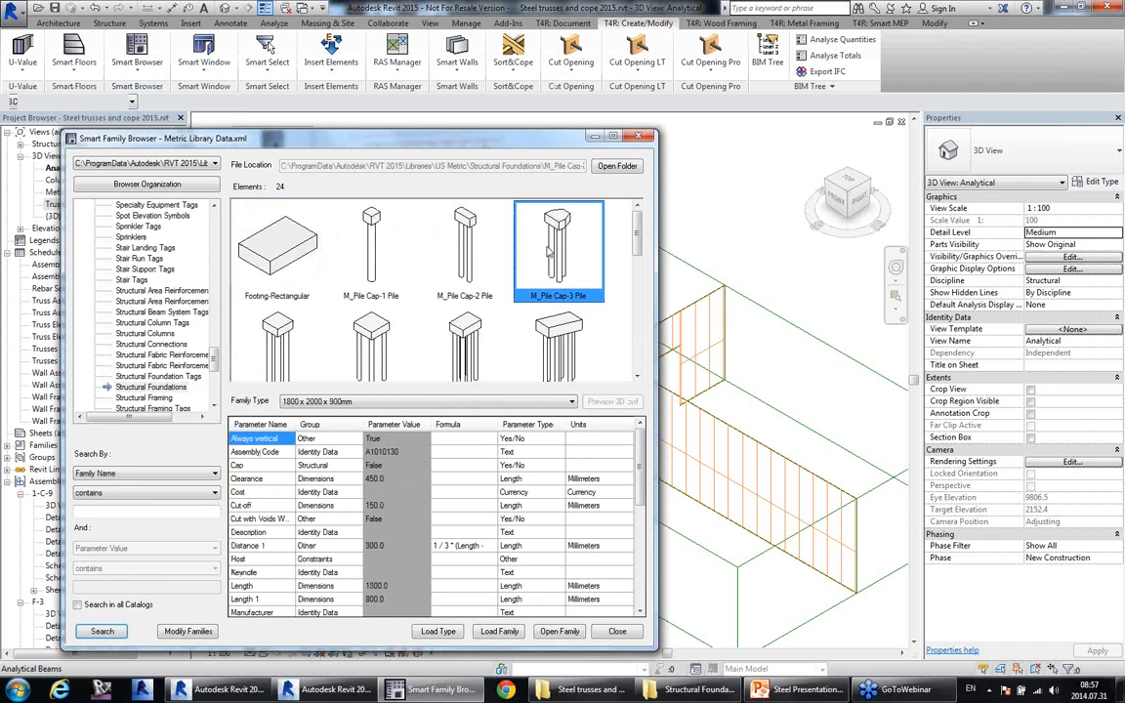
Bring the M_Pile Cap-3 Pile family from the browser into the project and end the placement command without placing an instance.
left_click_drag(548, 252, 751, 364)
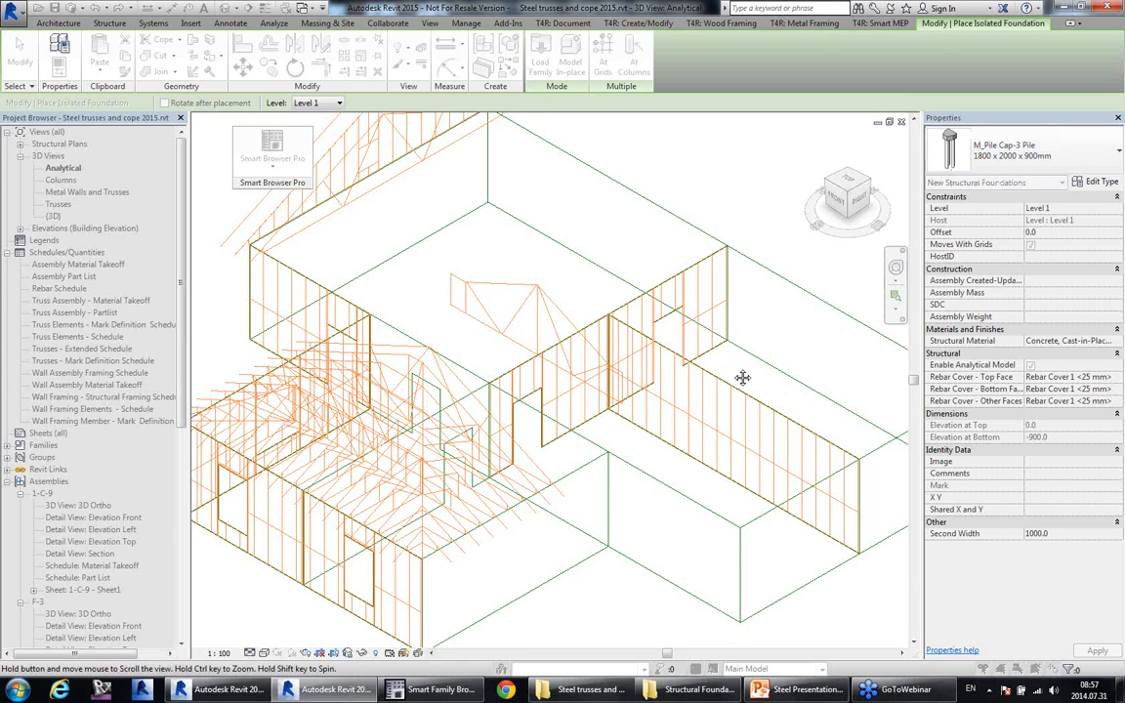
middle_click_drag(740, 377, 740, 365)
key("Escape")
key("Escape")
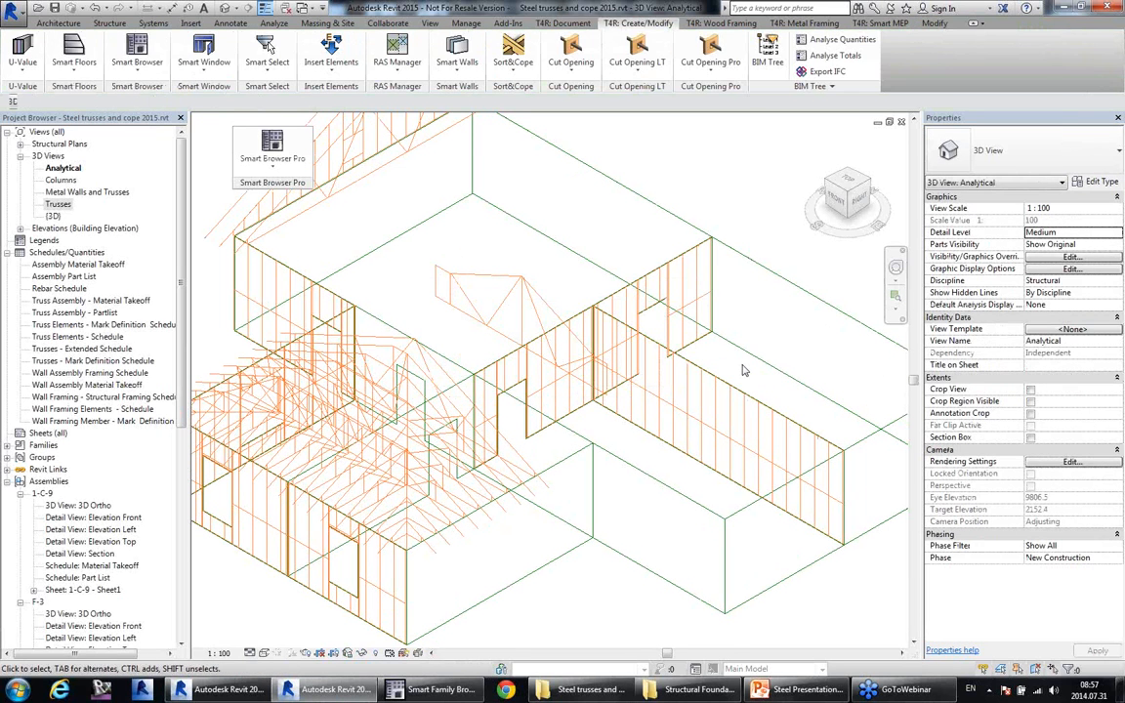
Return to the Smart Family Browser, view the Footing-Rectangular family and check the available search criteria, keeping Family Name.
left_click(437, 691)
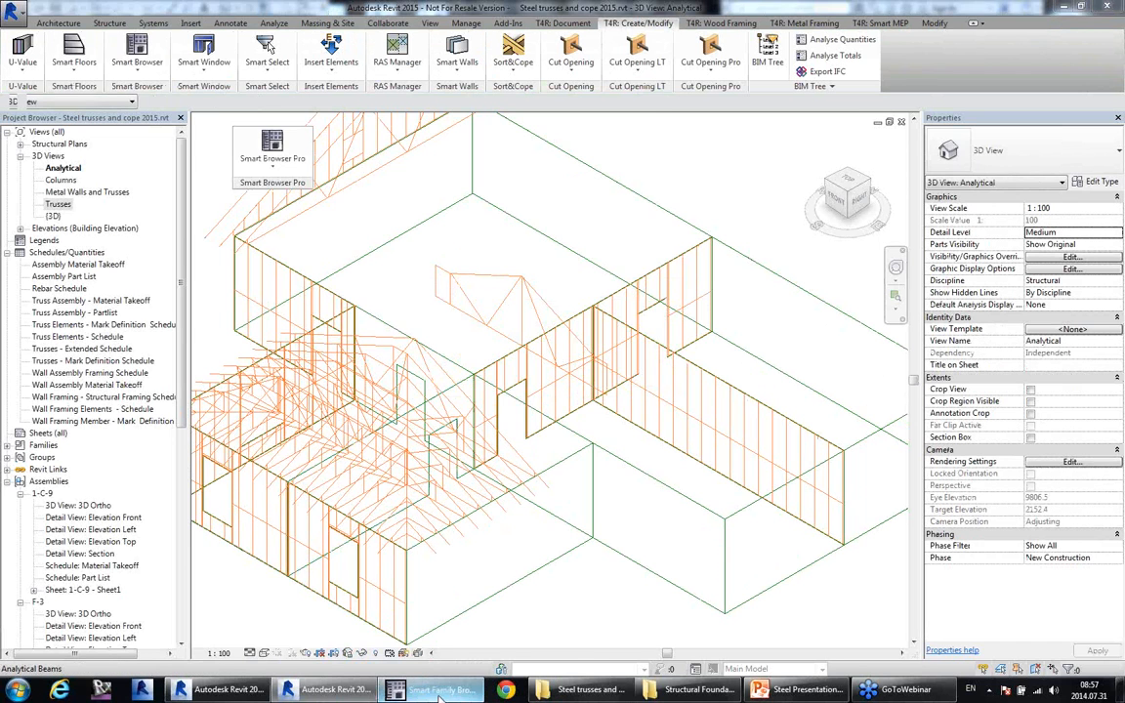
mouse_move(490, 142)
left_mouse_down()
mouse_move(506, 125)
mouse_move(474, 105)
mouse_move(487, 119)
left_mouse_up()
left_click(538, 325)
left_click(277, 224)
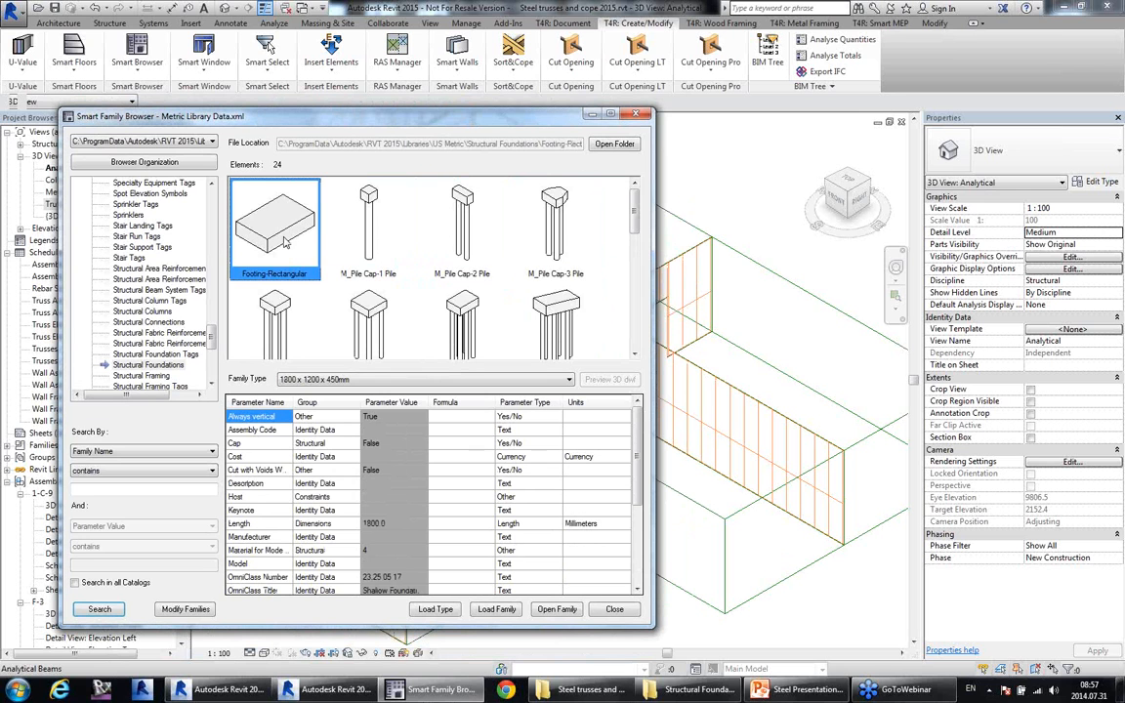
left_click(147, 452)
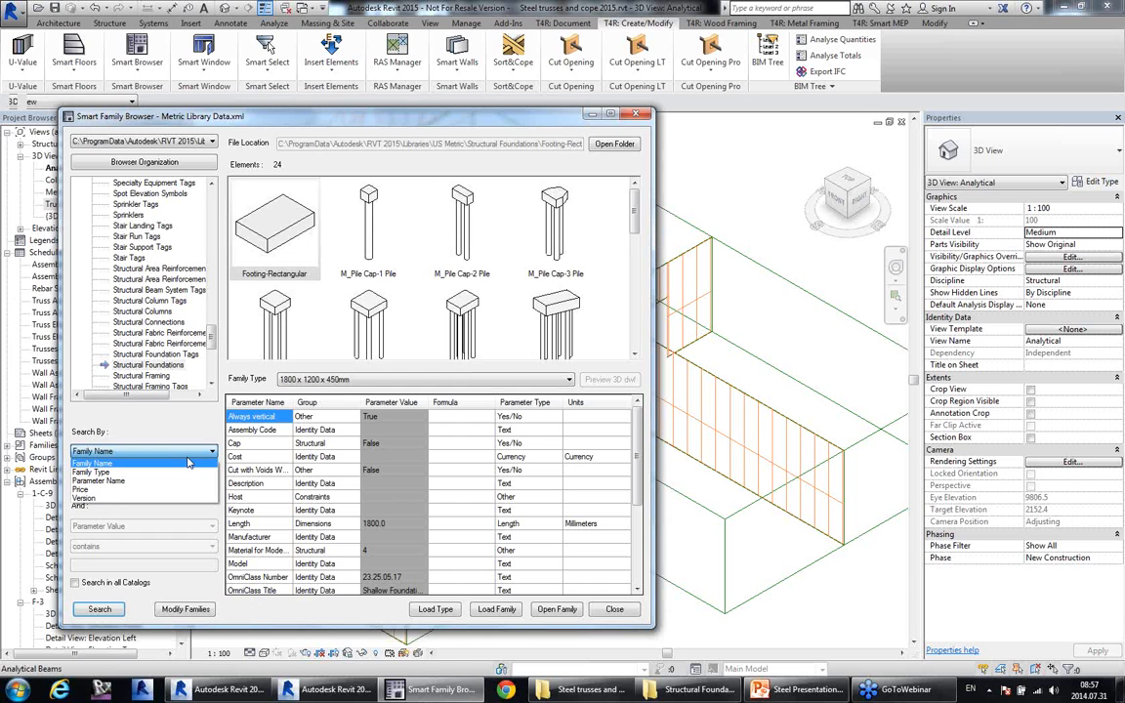
left_click(190, 463)
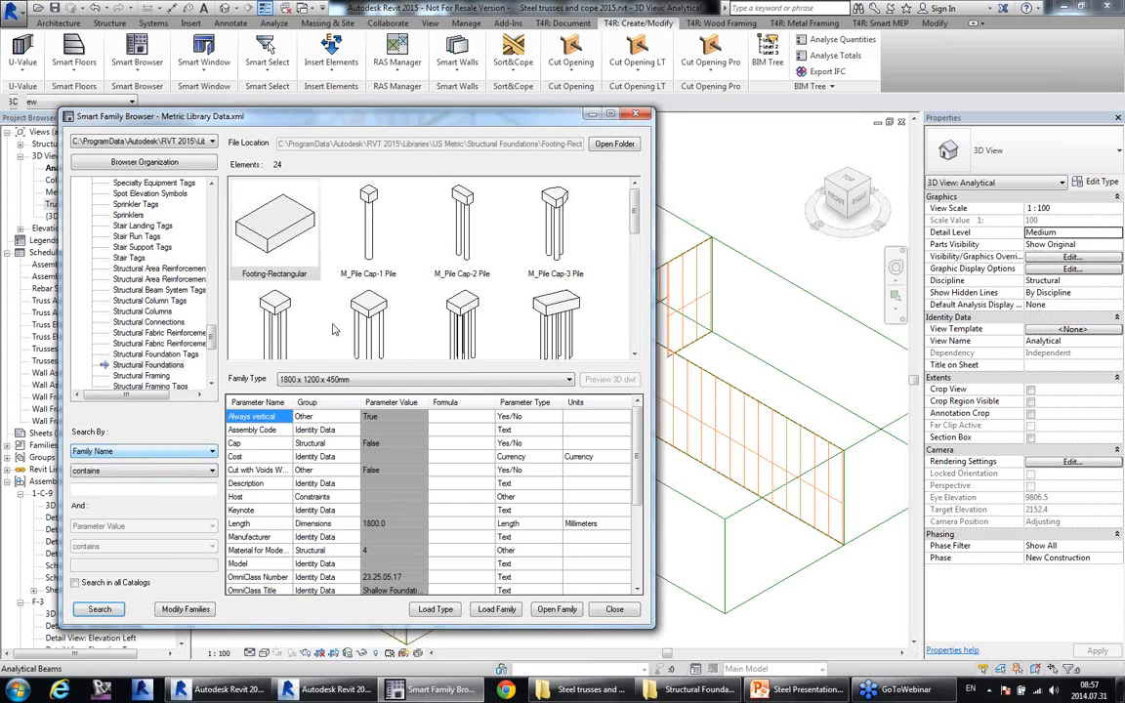
Add the first eight structural foundation families, Footing-Rectangular through the second row, to a new modification set named Found mod.
left_click(274, 236)
left_click(560, 321, "shift")
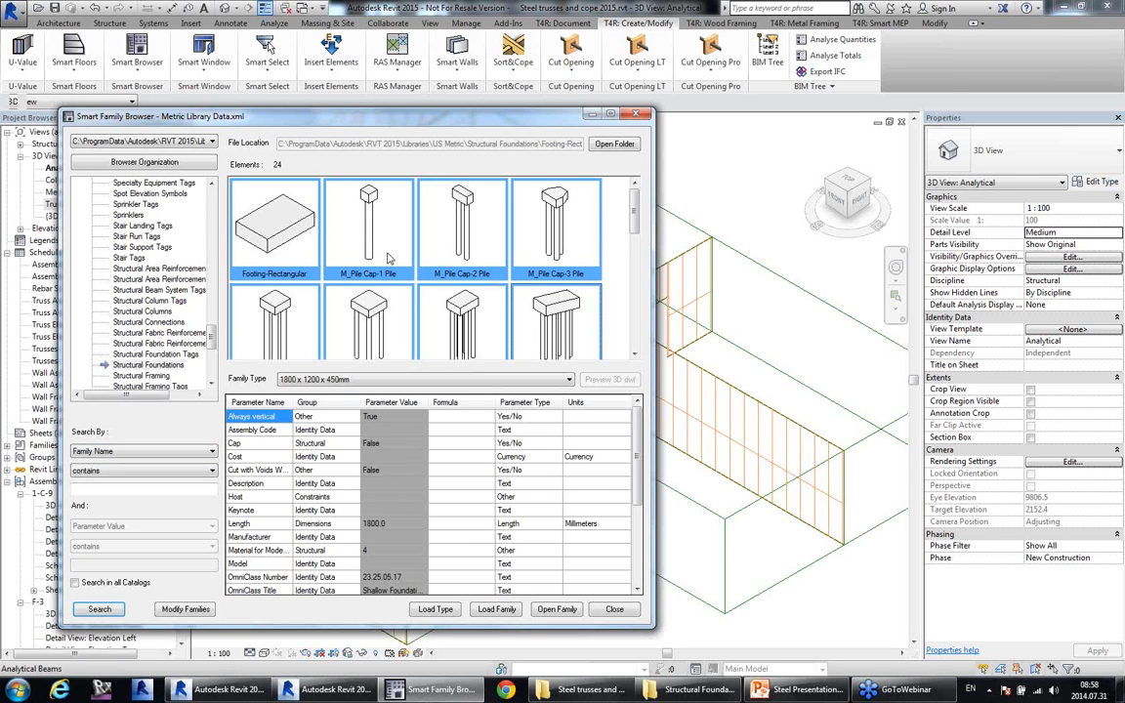
right_click(357, 209)
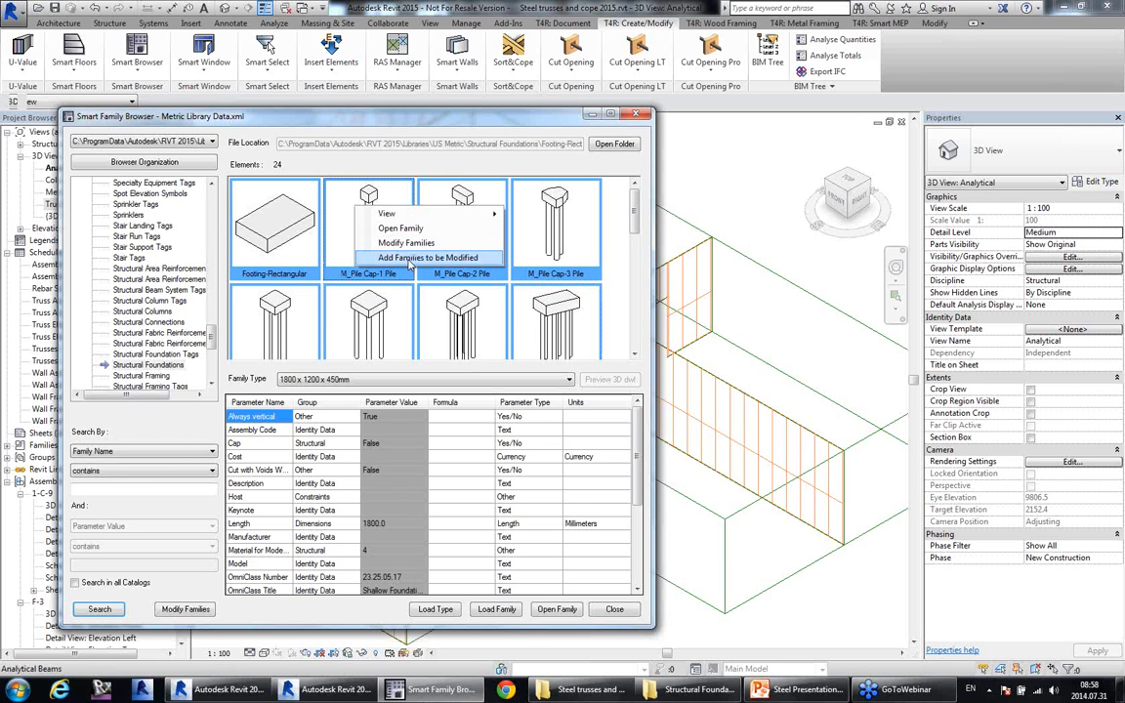
left_click(411, 258)
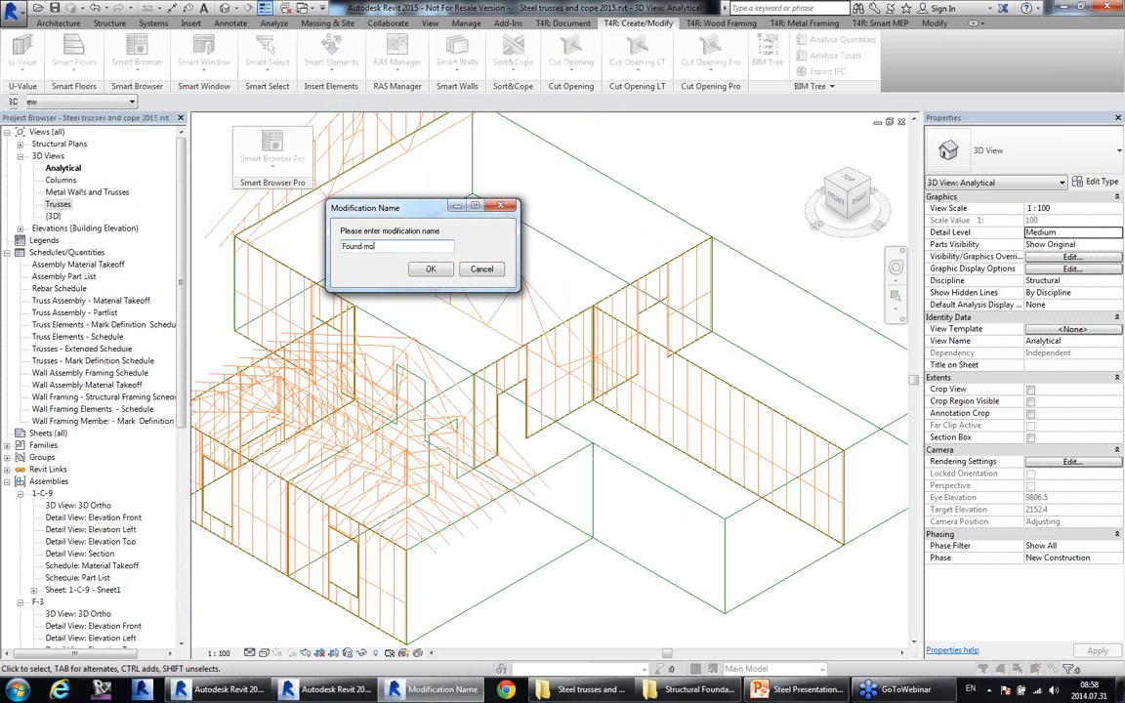
left_click(430, 268)
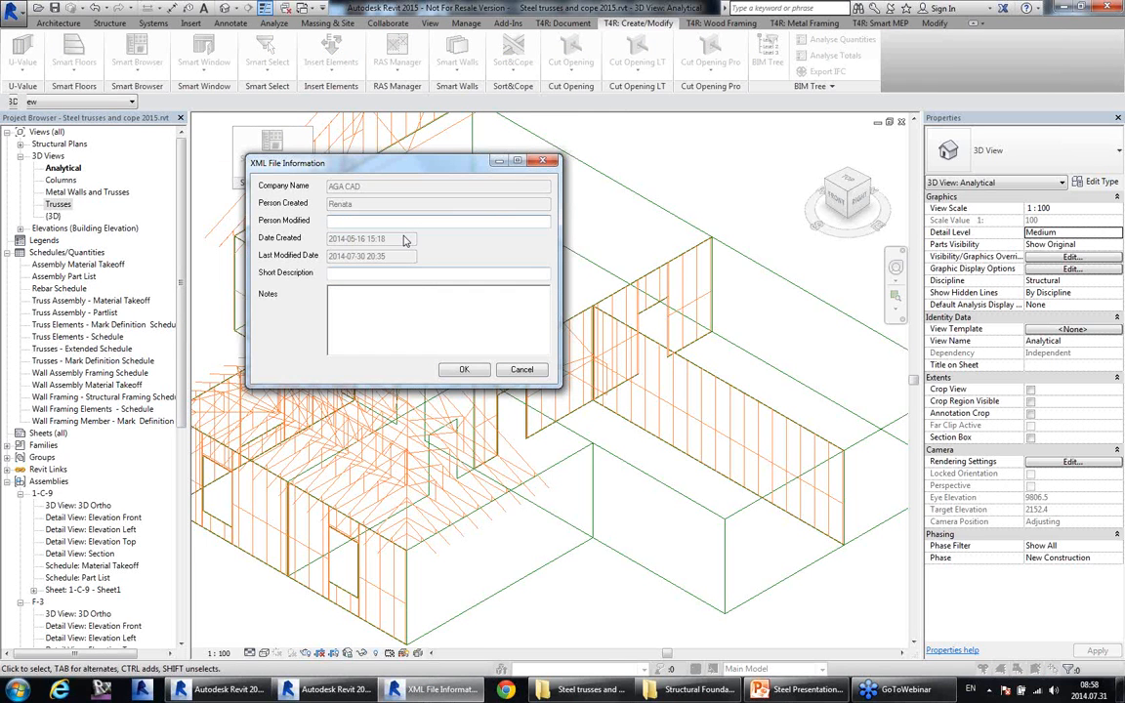
Enter the modifying person's name in the XML file information and accept it to open the family modification table.
type("Renata")
left_click_drag(421, 162, 433, 182)
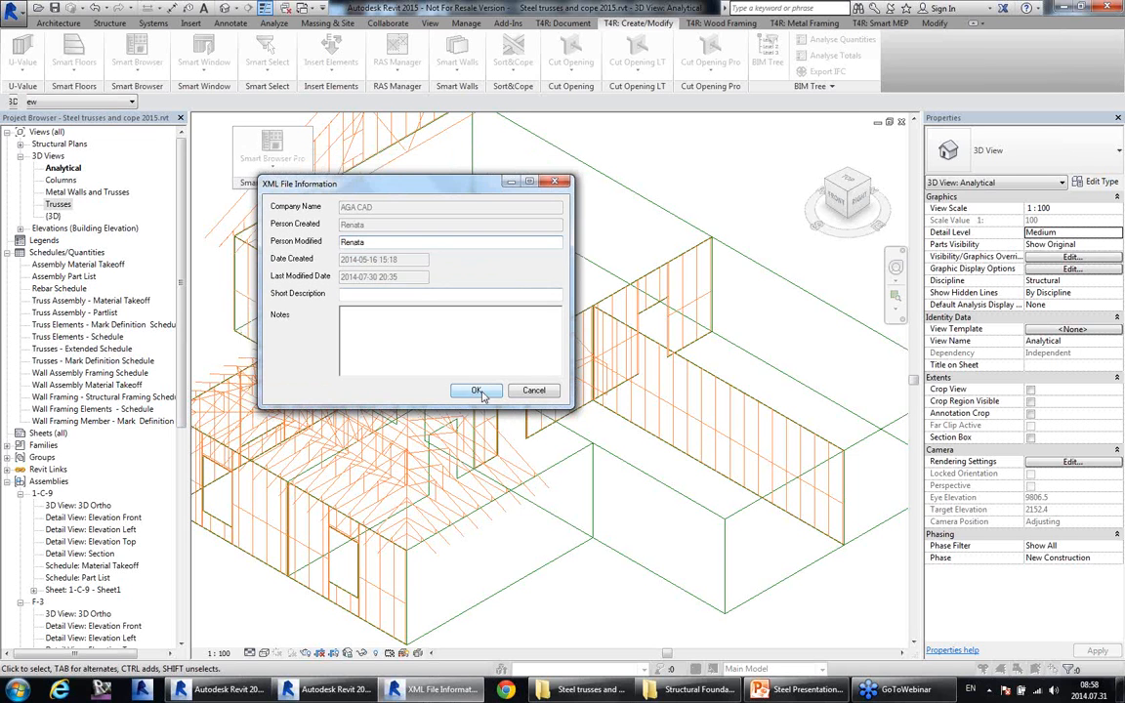
left_click(477, 390)
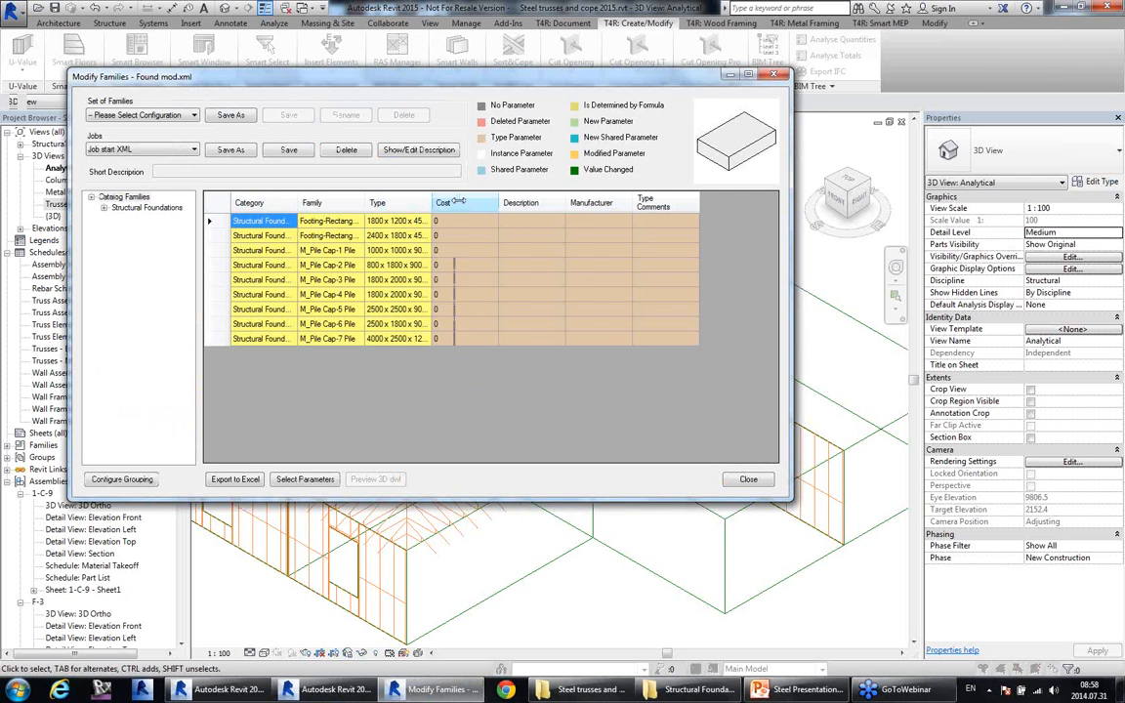
Widen the Family and Type columns, then review the editing commands available for all the listed types.
left_click_drag(430, 202, 454, 202)
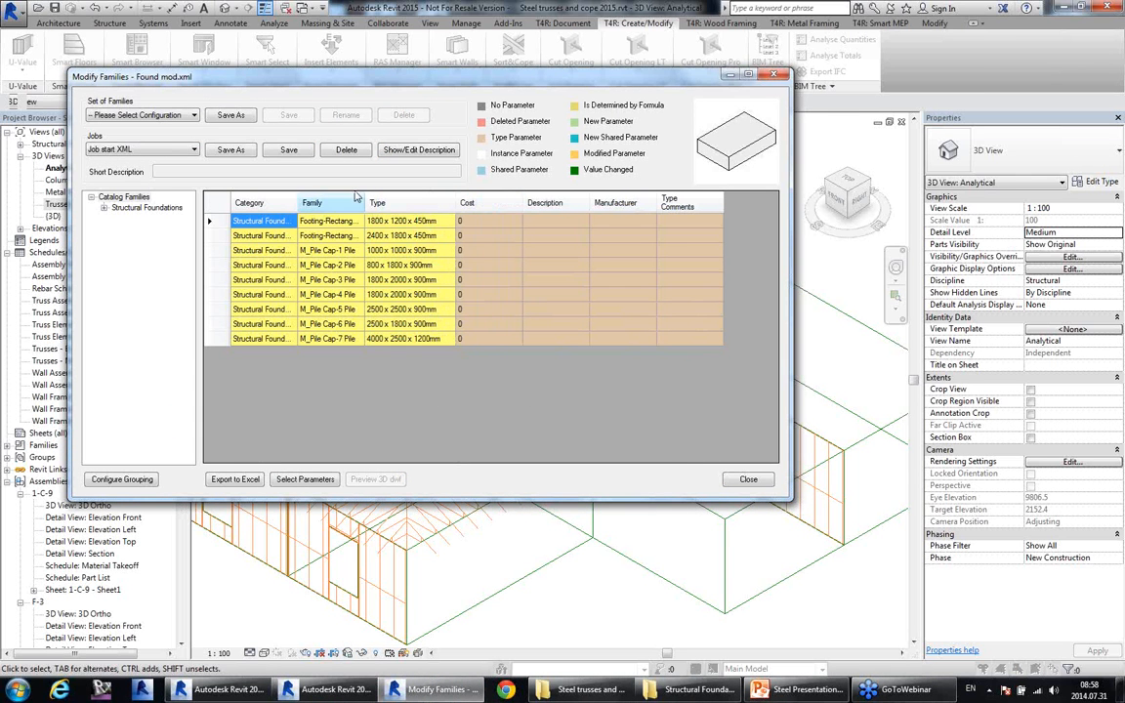
left_click_drag(363, 194, 415, 339)
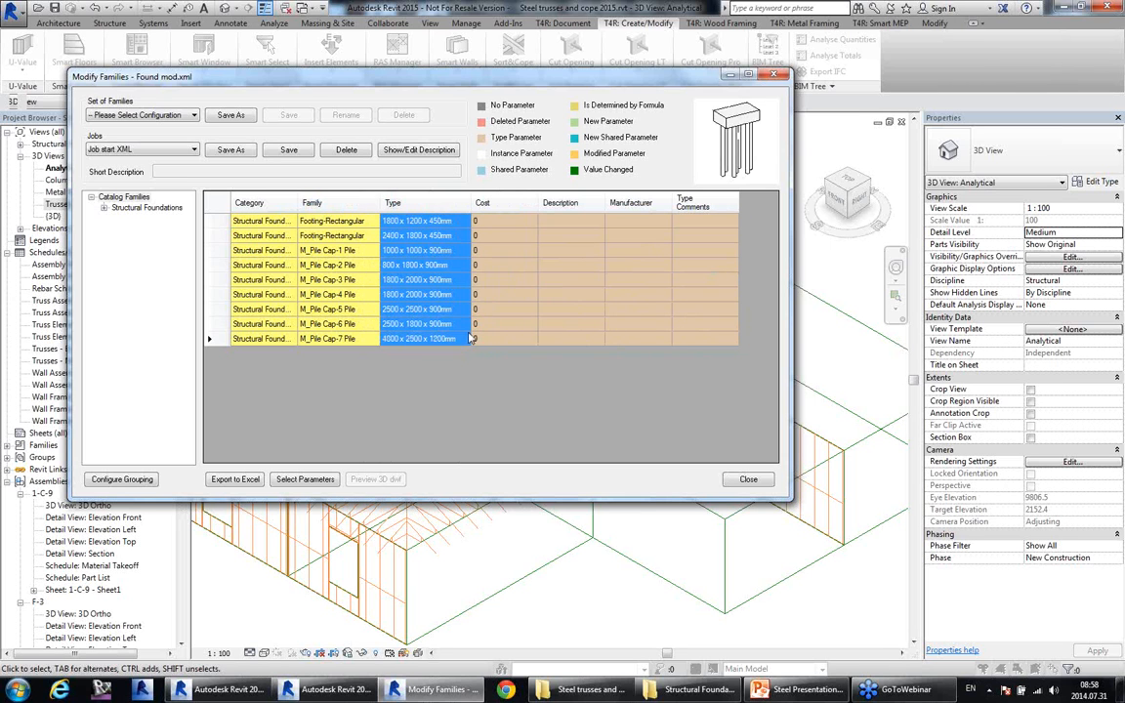
right_click(450, 281)
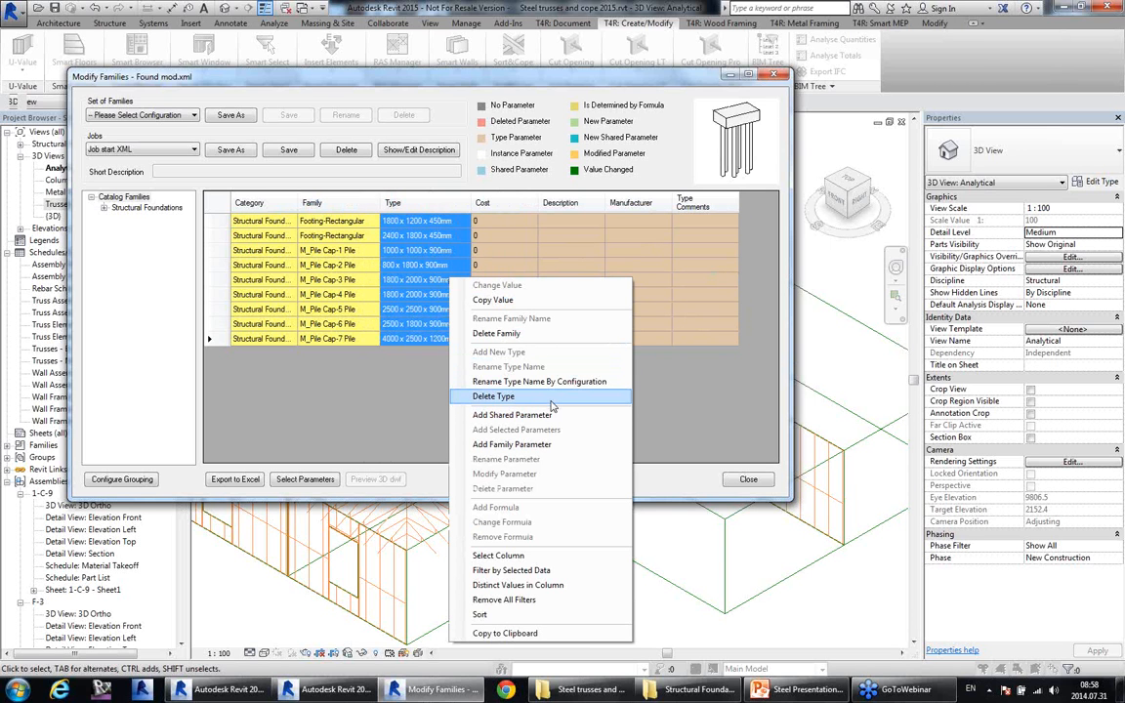
left_click(683, 388)
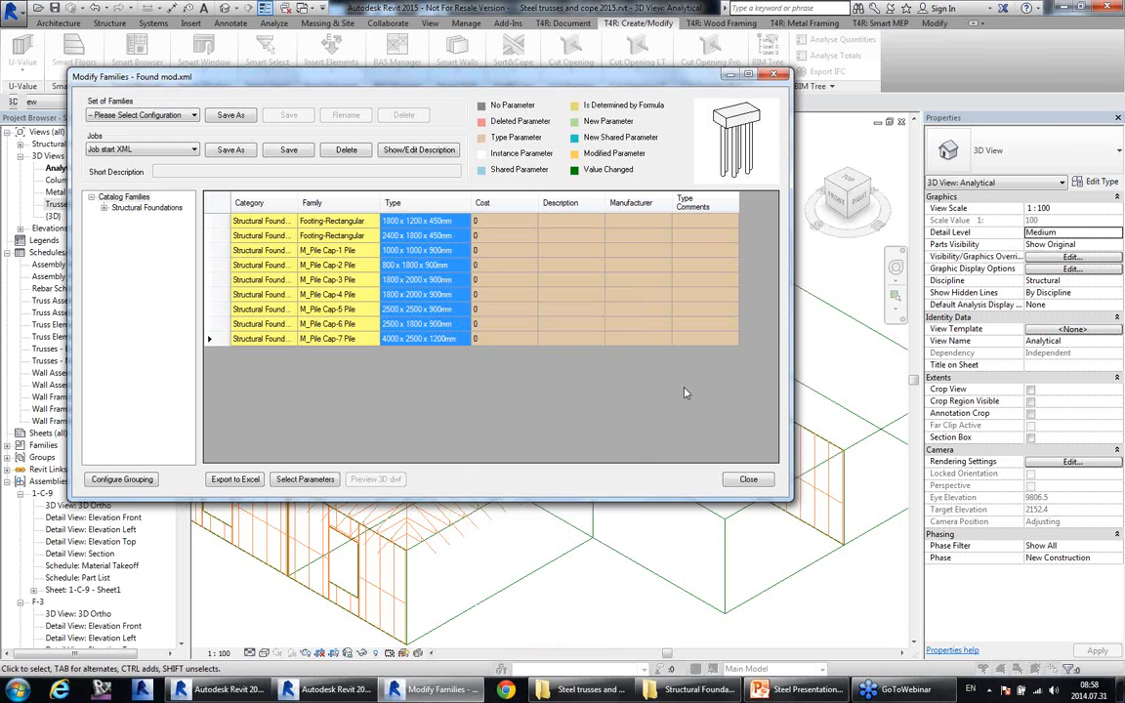
Remove the Description, Manufacturer and Type Comments parameters from the table's selected parameters.
left_click(332, 479)
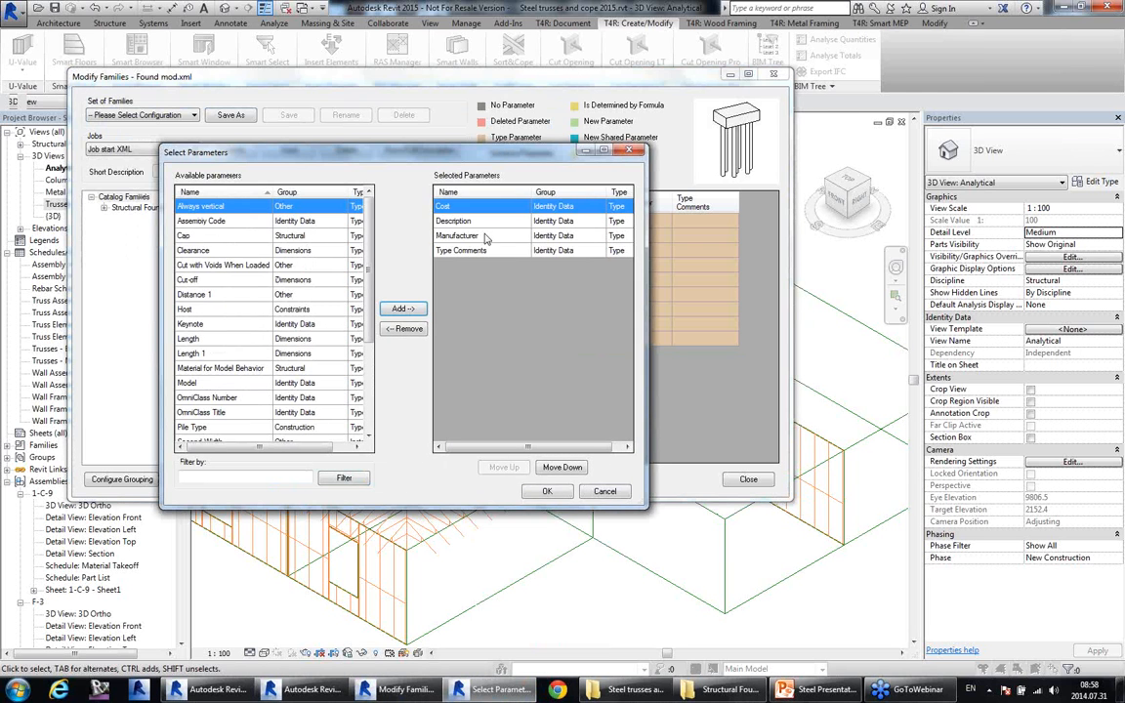
left_click(478, 235)
left_click(478, 250)
left_click(479, 221, "shift")
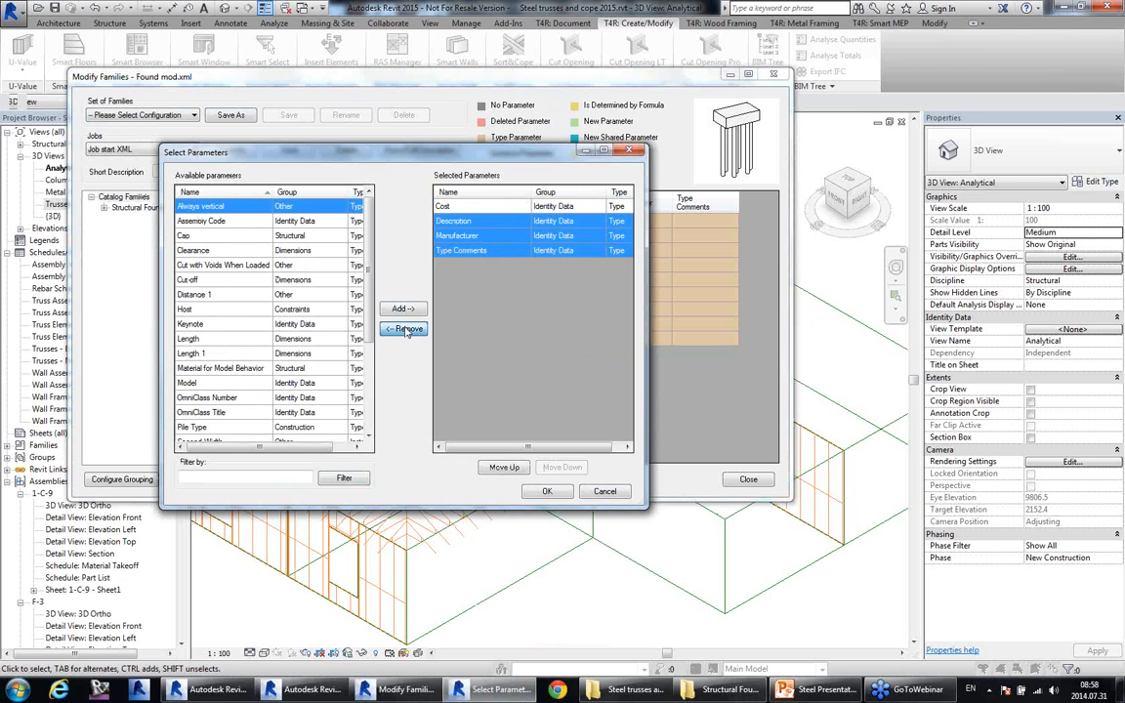
left_click(406, 329)
Add the Distance 1, Clearance and Length 1 parameters to the selected parameters and apply the selection to the table.
left_click(217, 309)
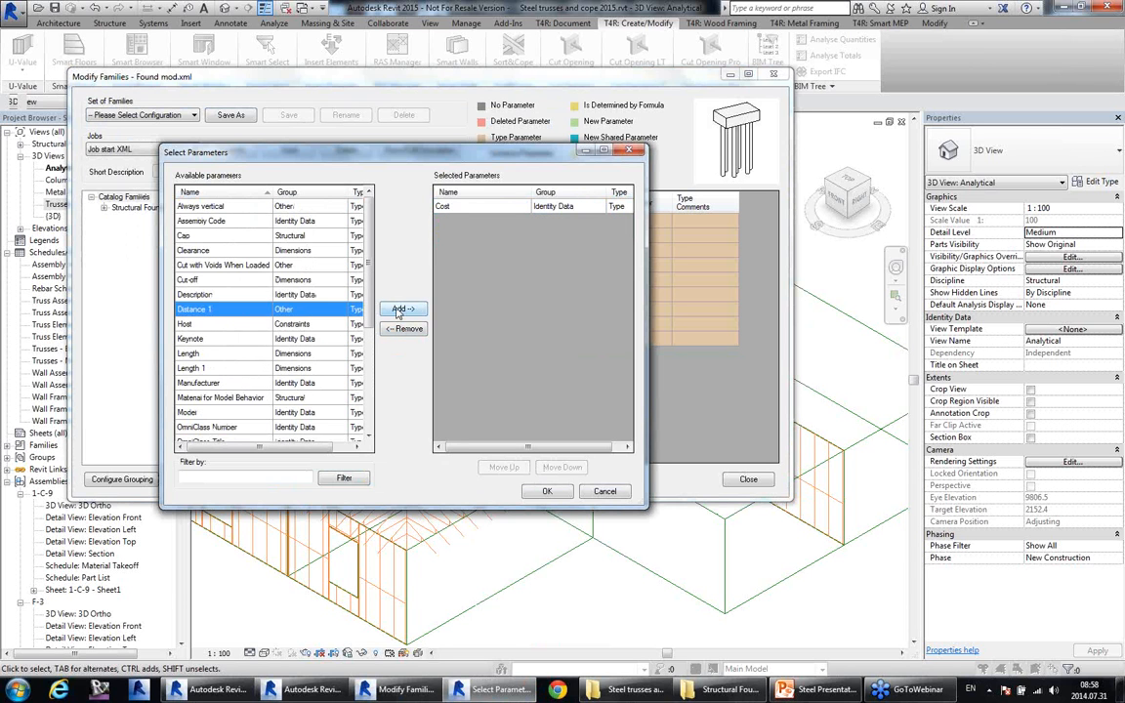
left_click(400, 310)
left_click(234, 251)
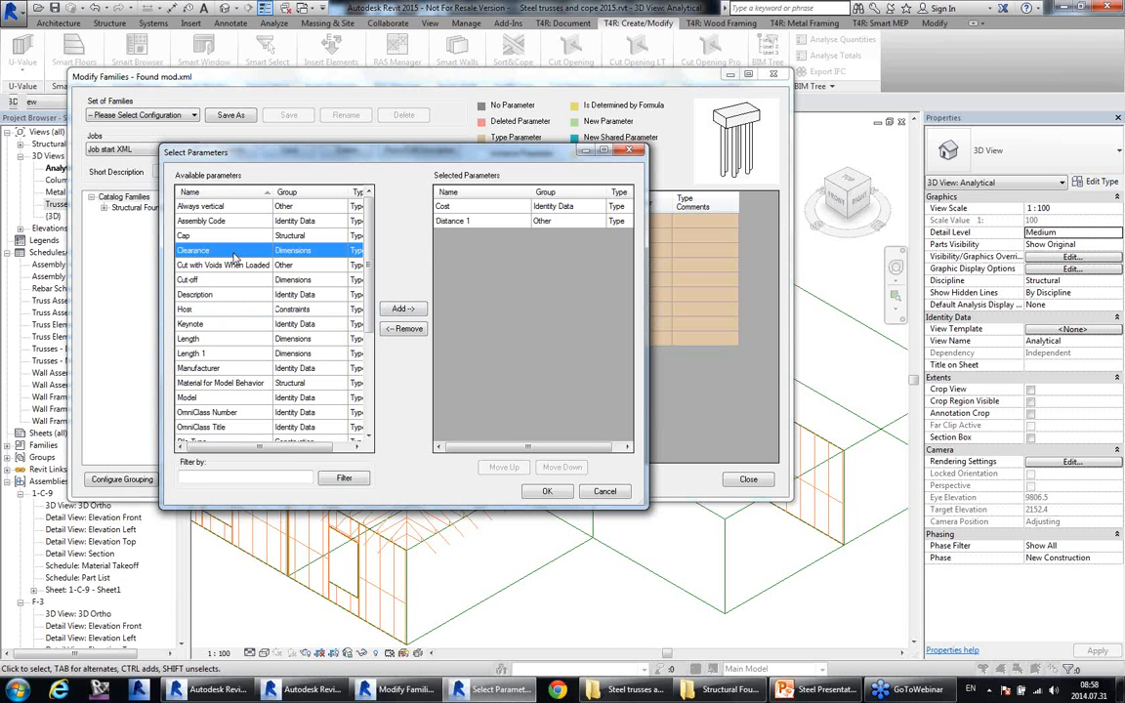
left_click(401, 308)
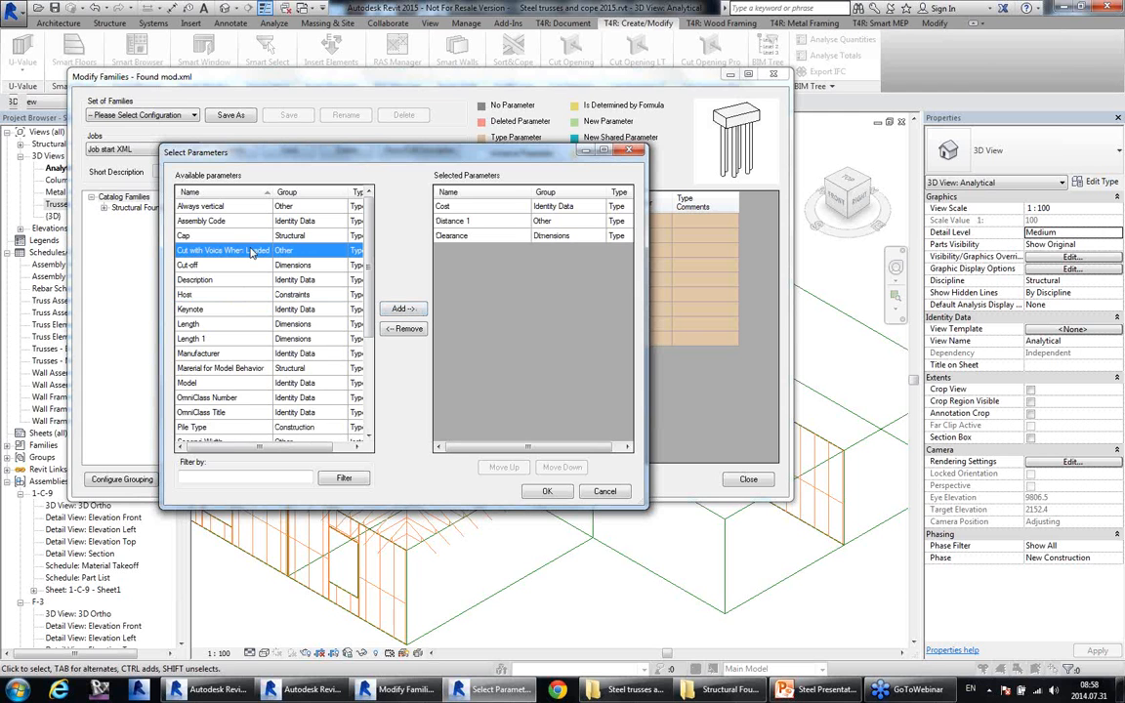
left_click(223, 339)
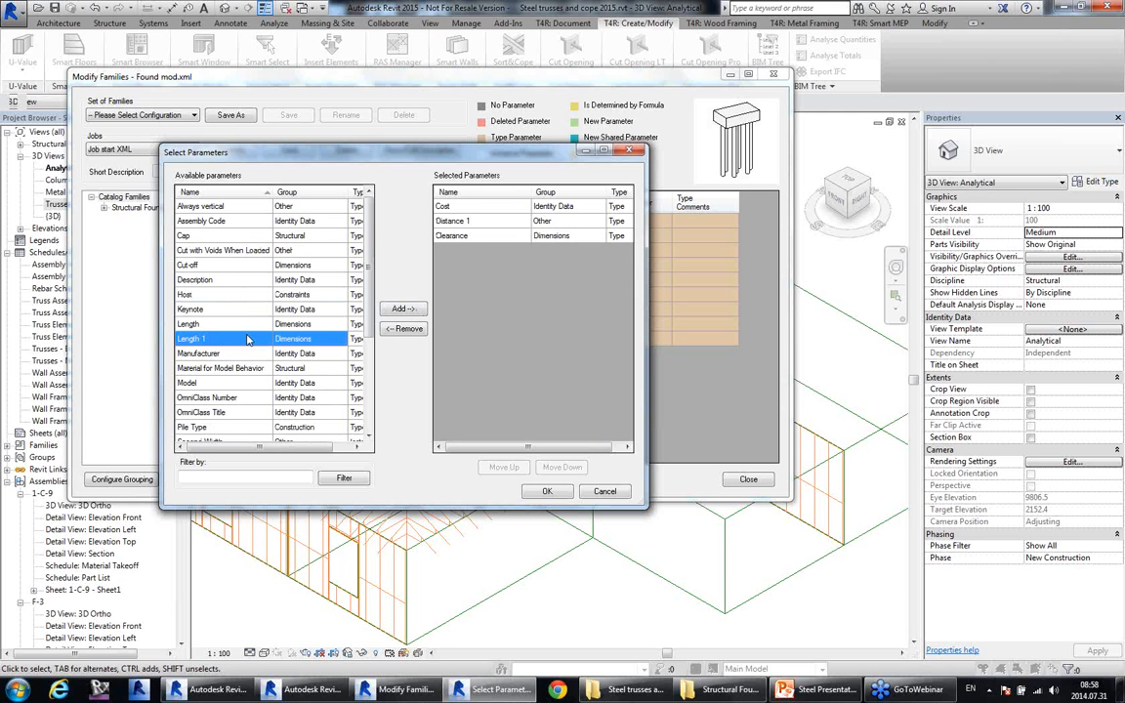
left_click(408, 308)
left_click(547, 491)
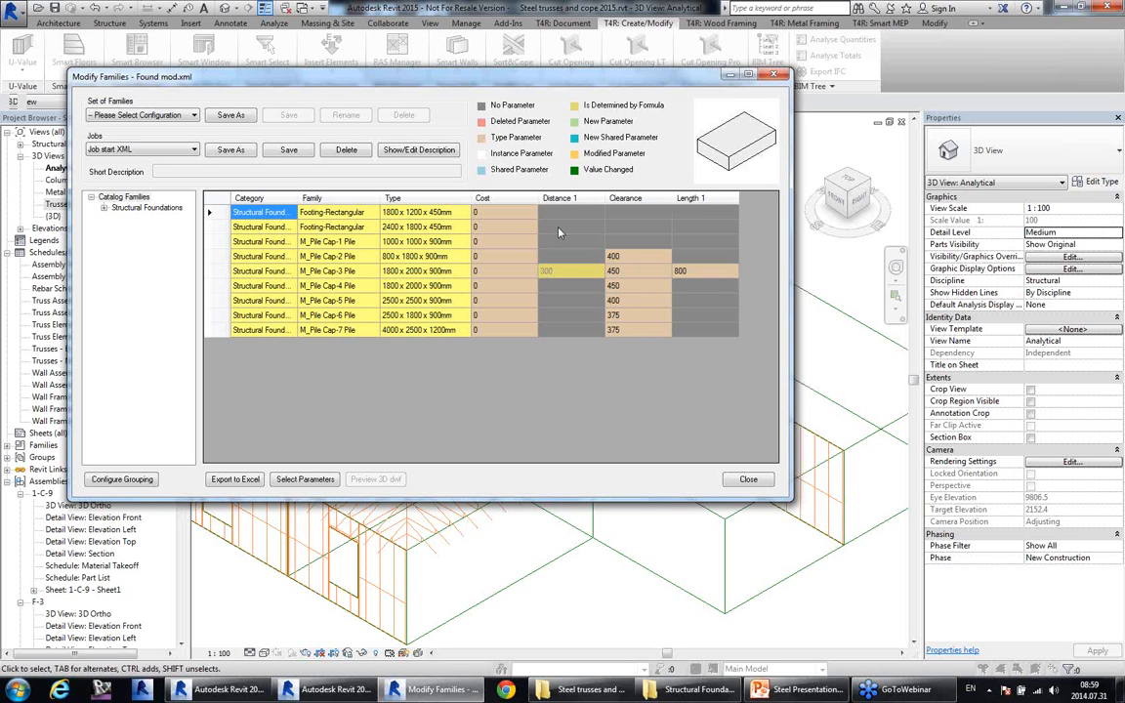
Examine the Footing-Rectangular and M_Pile Cap types in the table, comparing their preview images.
left_click(502, 214)
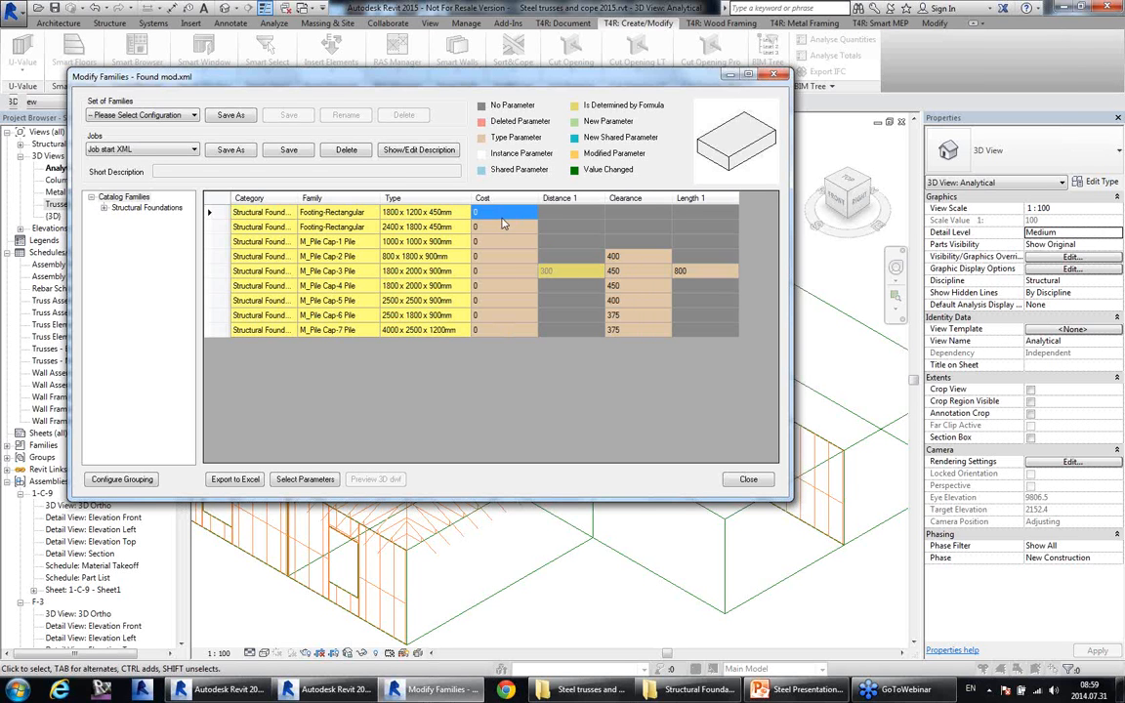
left_click(404, 213)
left_click(405, 226)
left_click(402, 241)
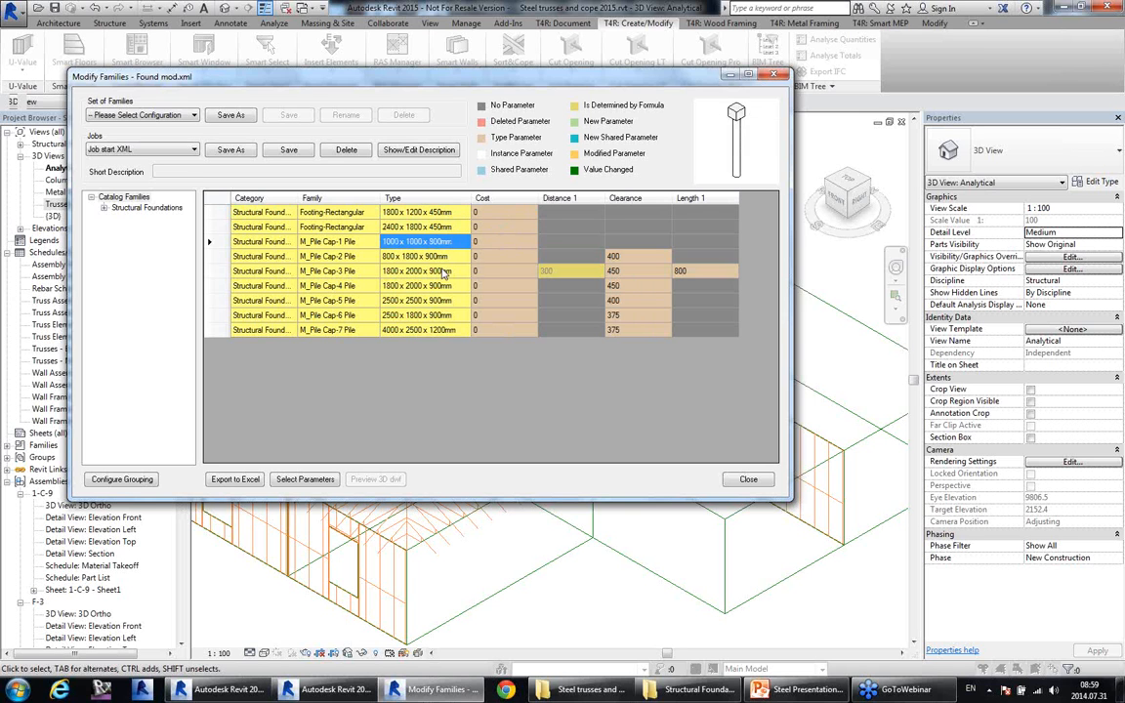
left_click(444, 271)
left_click(442, 300)
left_click(445, 270)
left_click(445, 256)
left_click(439, 300)
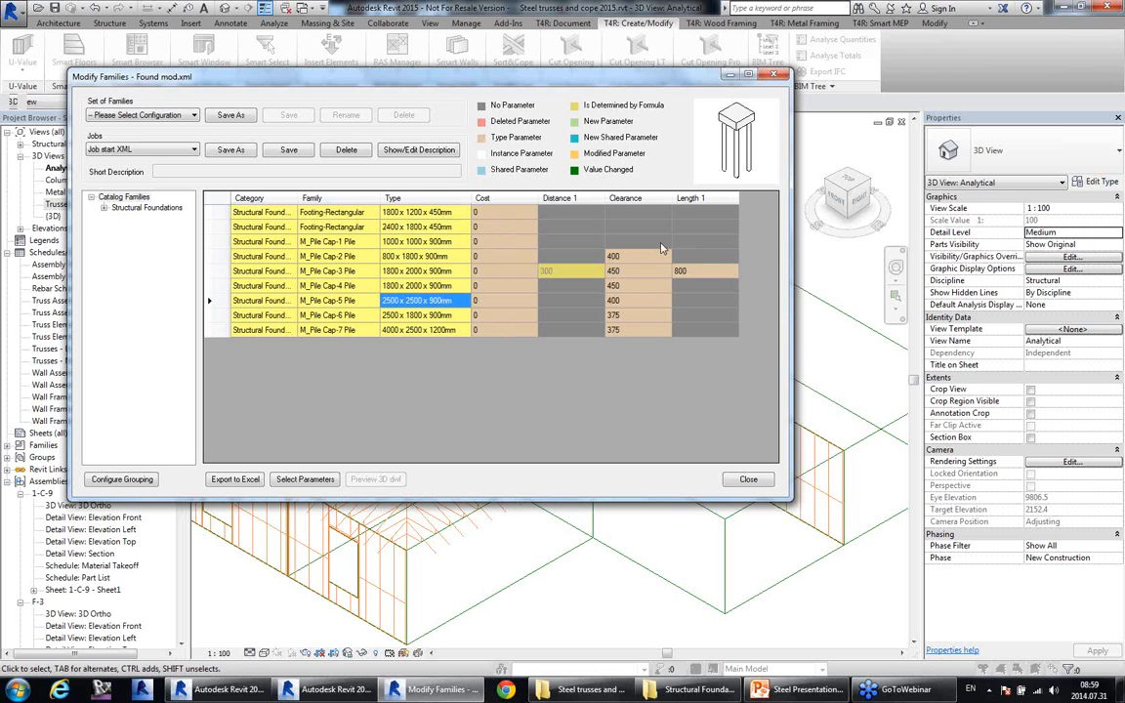
Sort the table by Length 1 and add the Length 1 parameter to all the family types that lack it.
left_click(692, 201)
left_click_drag(696, 212, 711, 312)
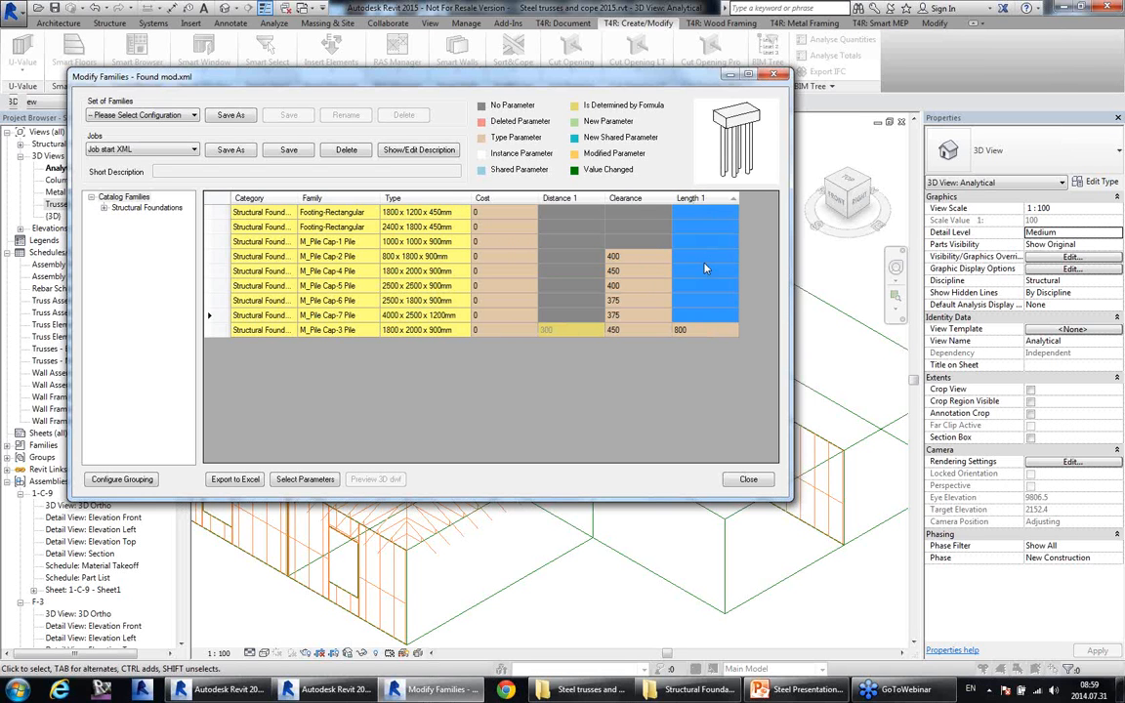
right_click(711, 264)
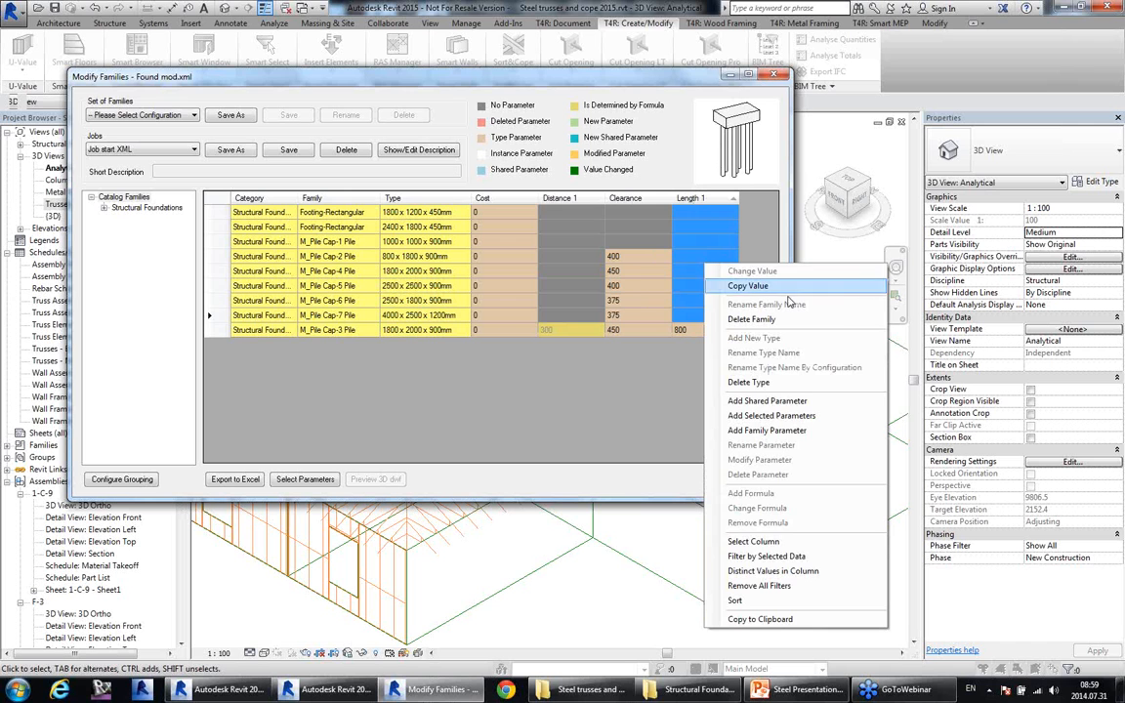
left_click(781, 415)
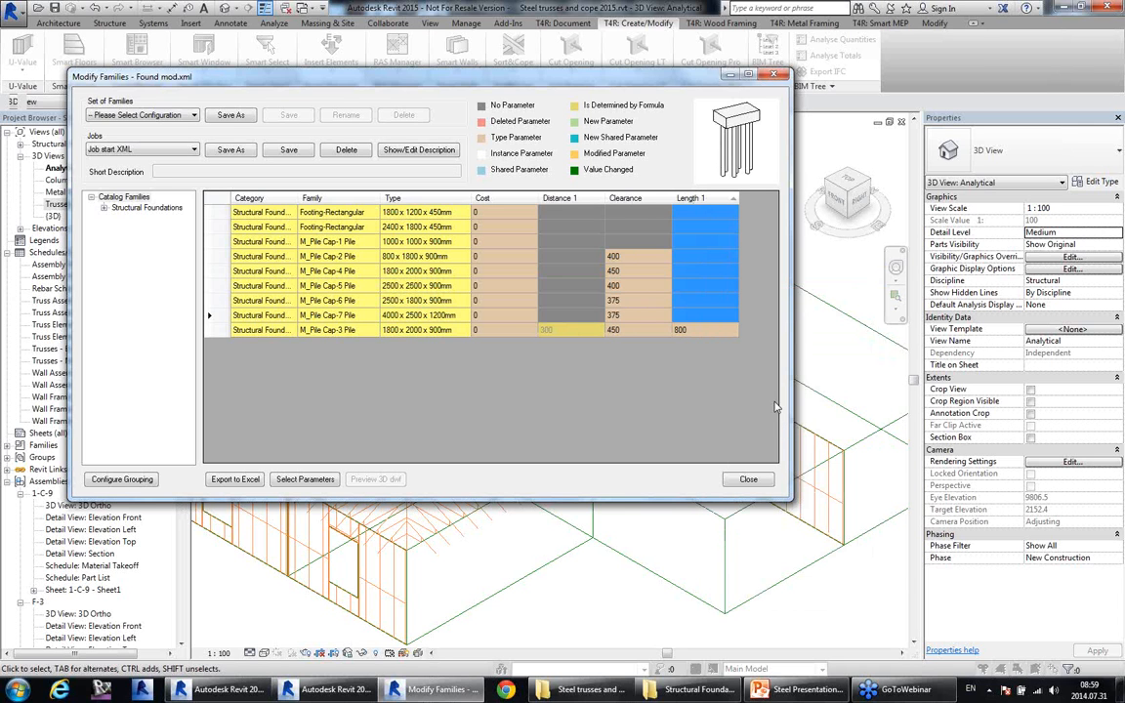
left_click(715, 242)
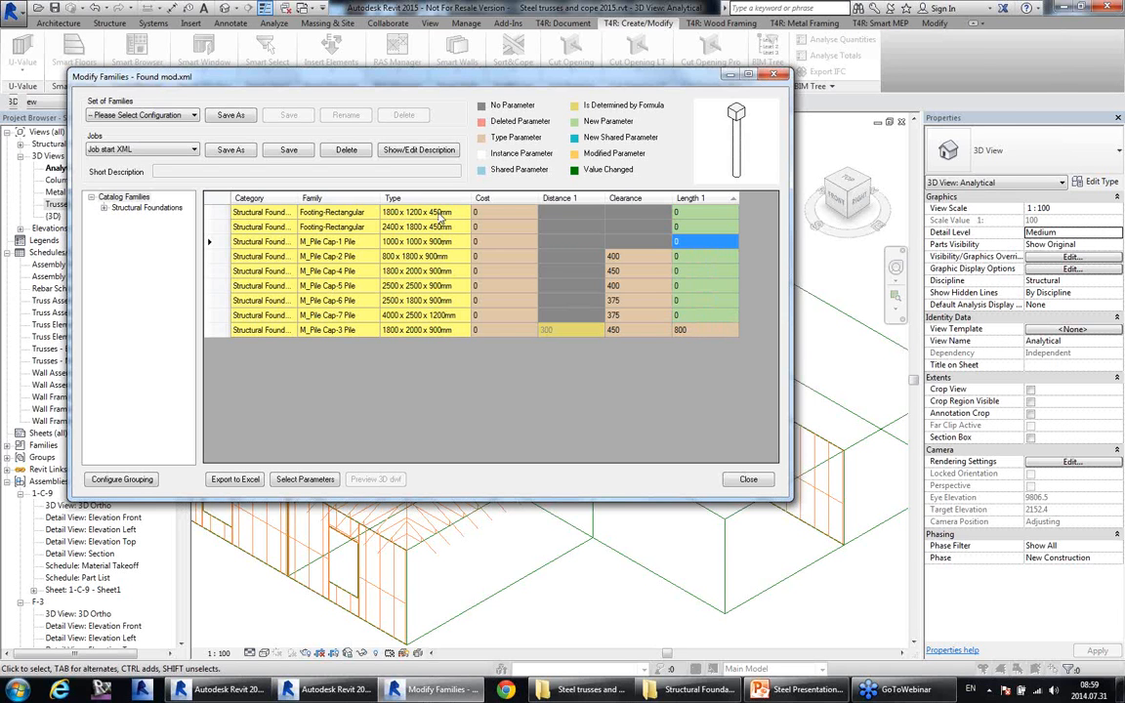
Start adding shared parameters to all the listed types and load the Shared Parameters.txt file from the local documents folders.
left_click_drag(400, 213, 410, 330)
right_click(446, 301)
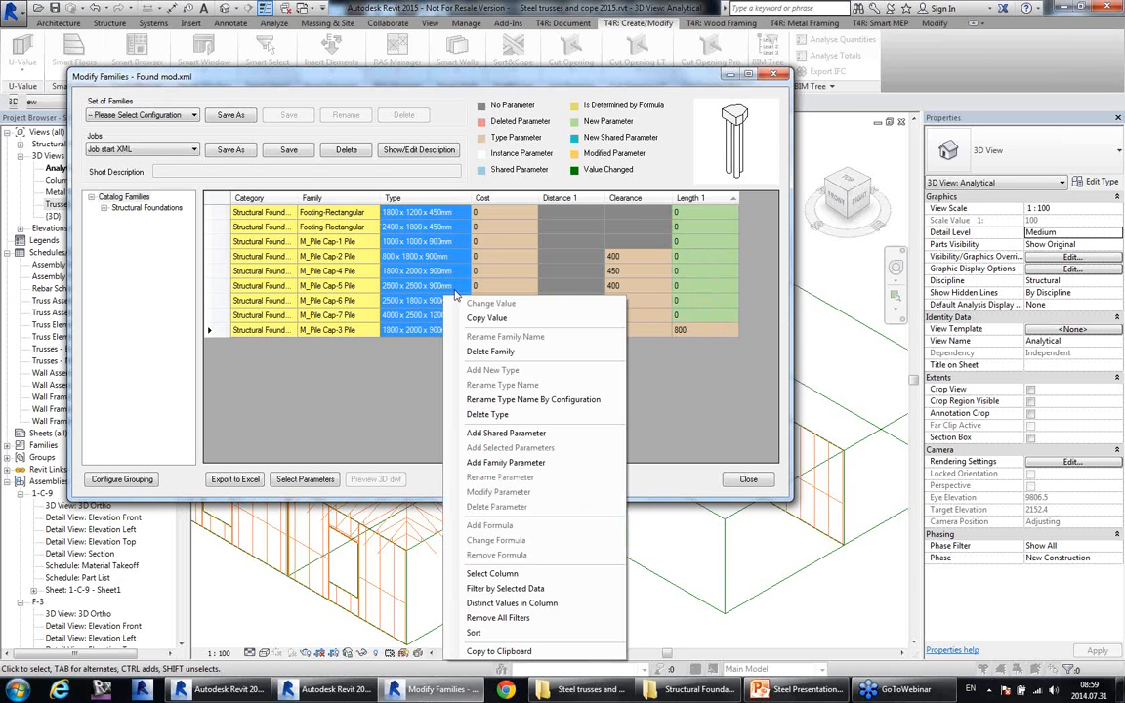
left_click(547, 433)
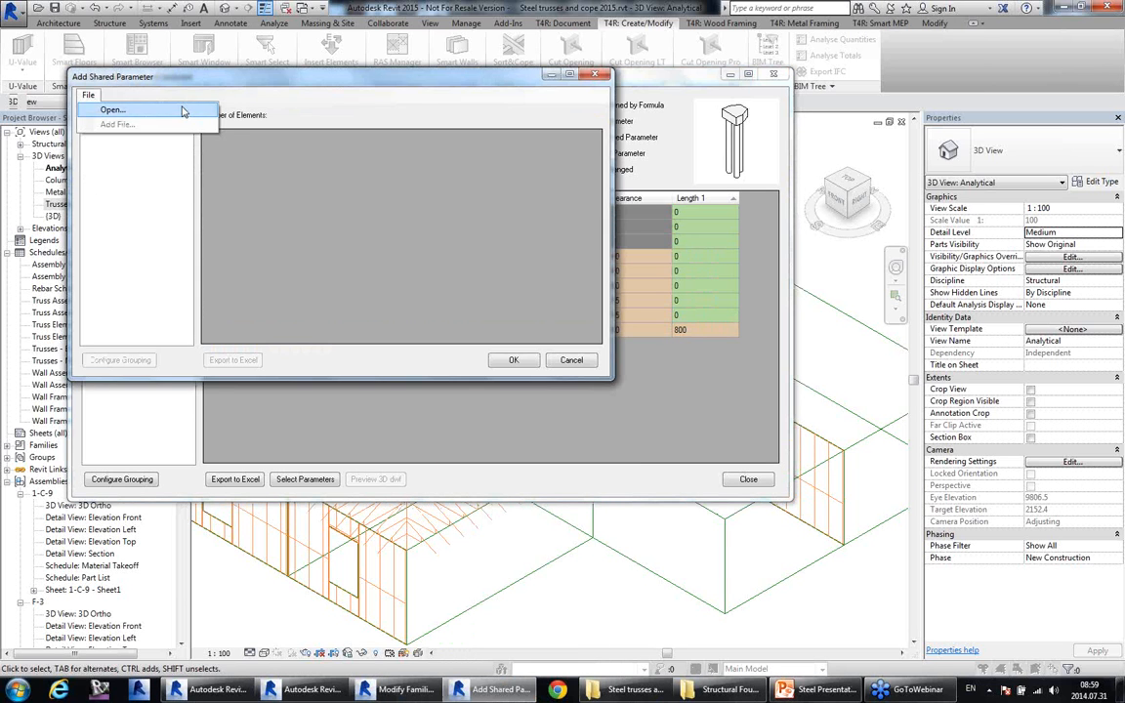
double_click(215, 115)
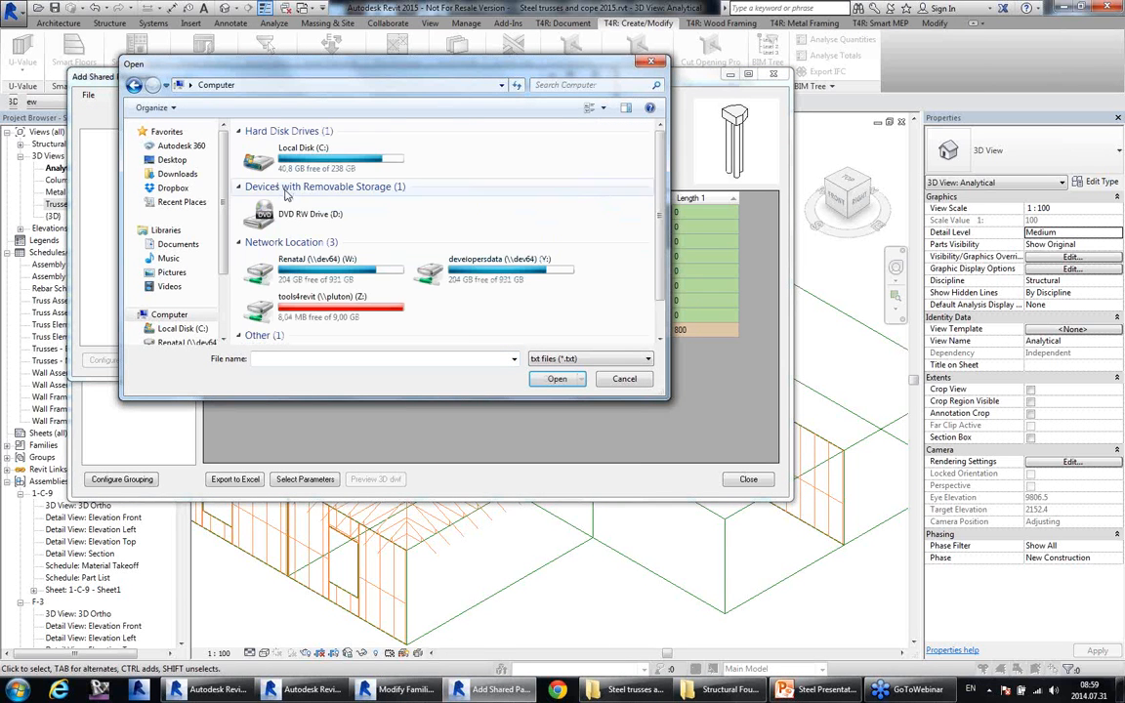
double_click(331, 164)
double_click(271, 148)
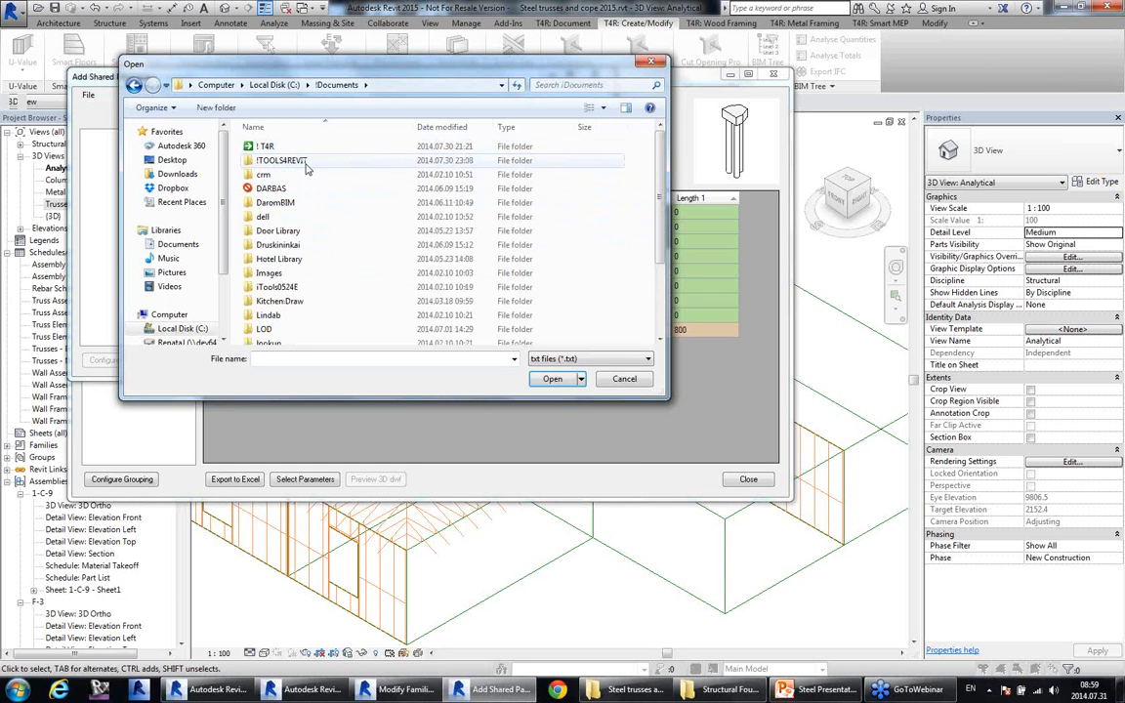
left_click(306, 262)
double_click(308, 262)
left_click(283, 176)
left_click(550, 379)
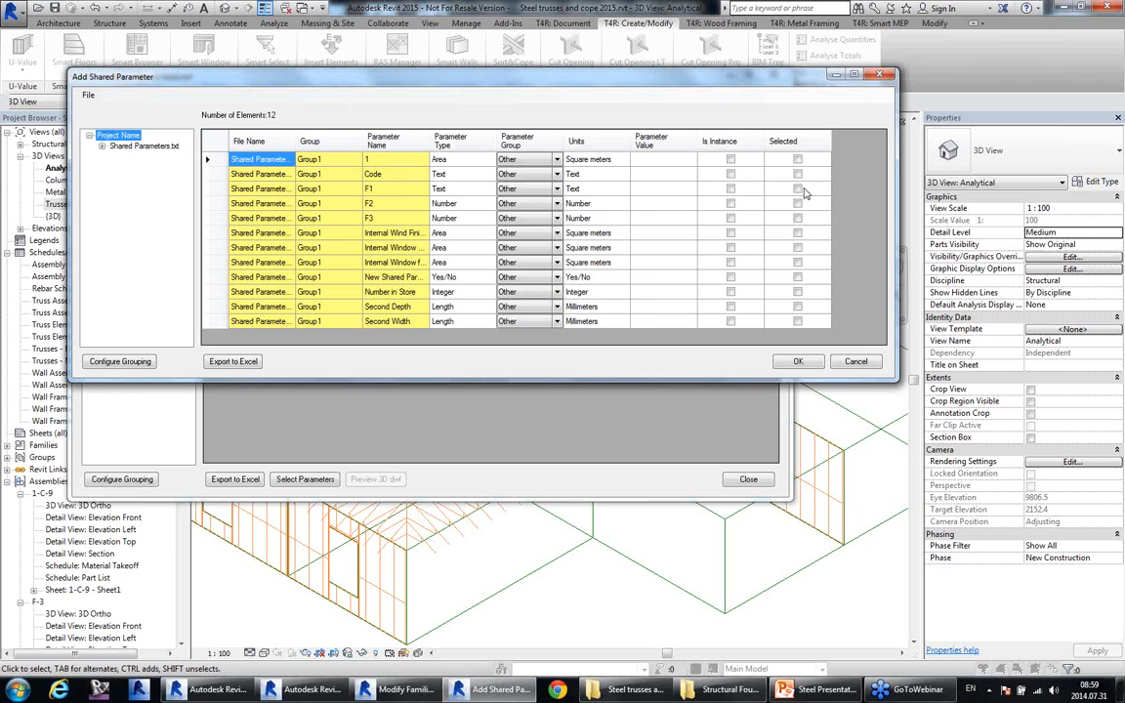
Add the Code and F1 shared parameters to the listed types, making F1 an instance parameter.
left_click(797, 175)
left_click(798, 175)
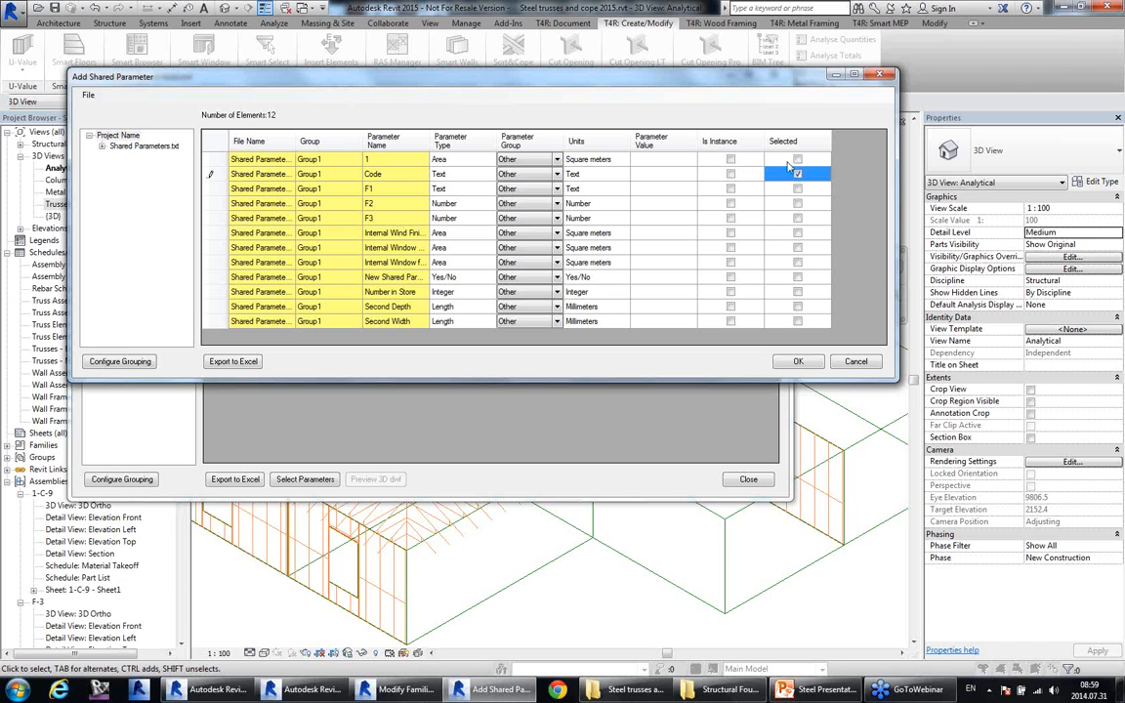
left_click(798, 190)
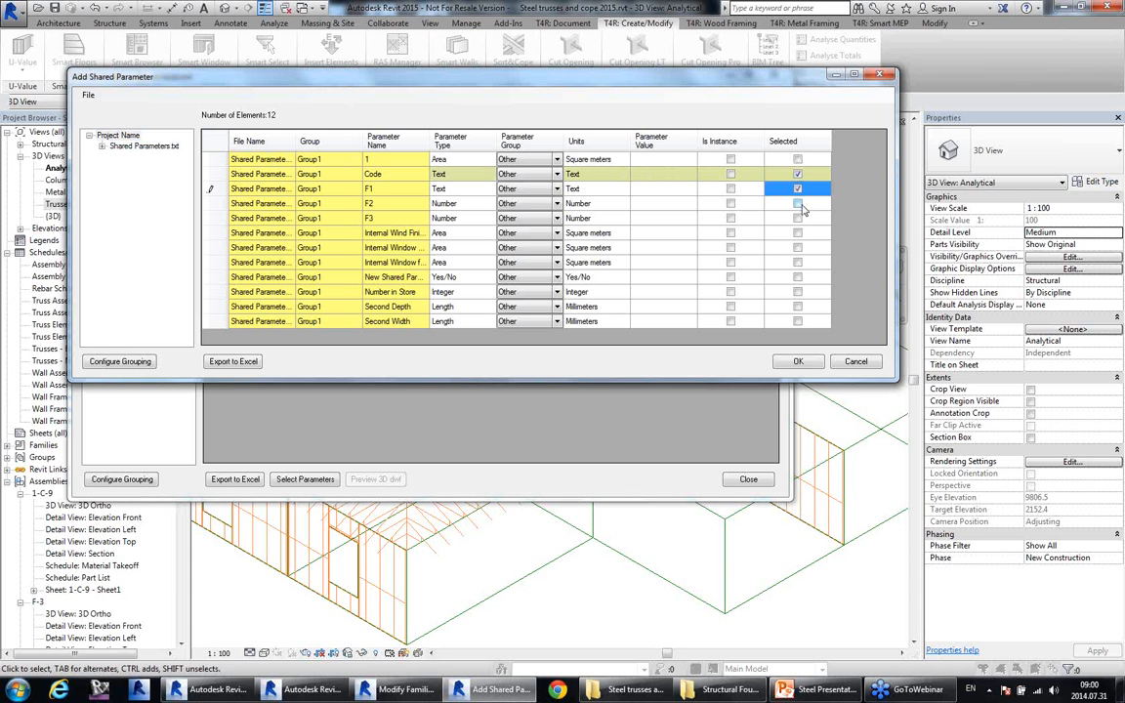
left_click(730, 189)
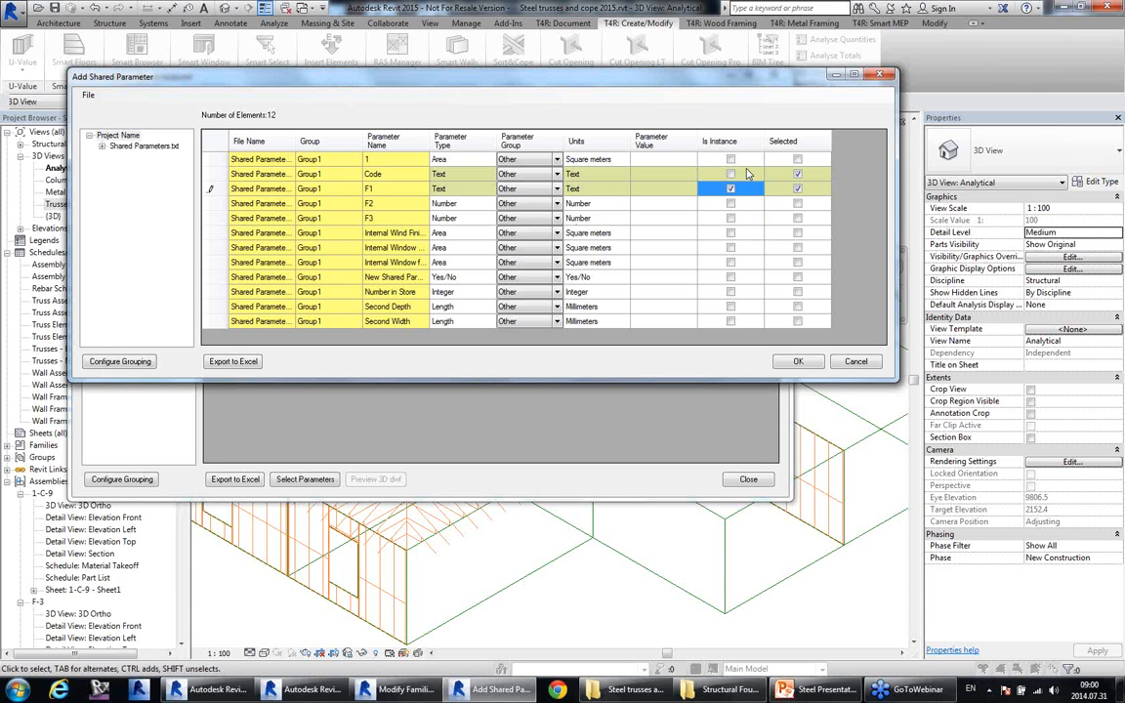
left_click(556, 189)
left_click(557, 191)
left_click(558, 192)
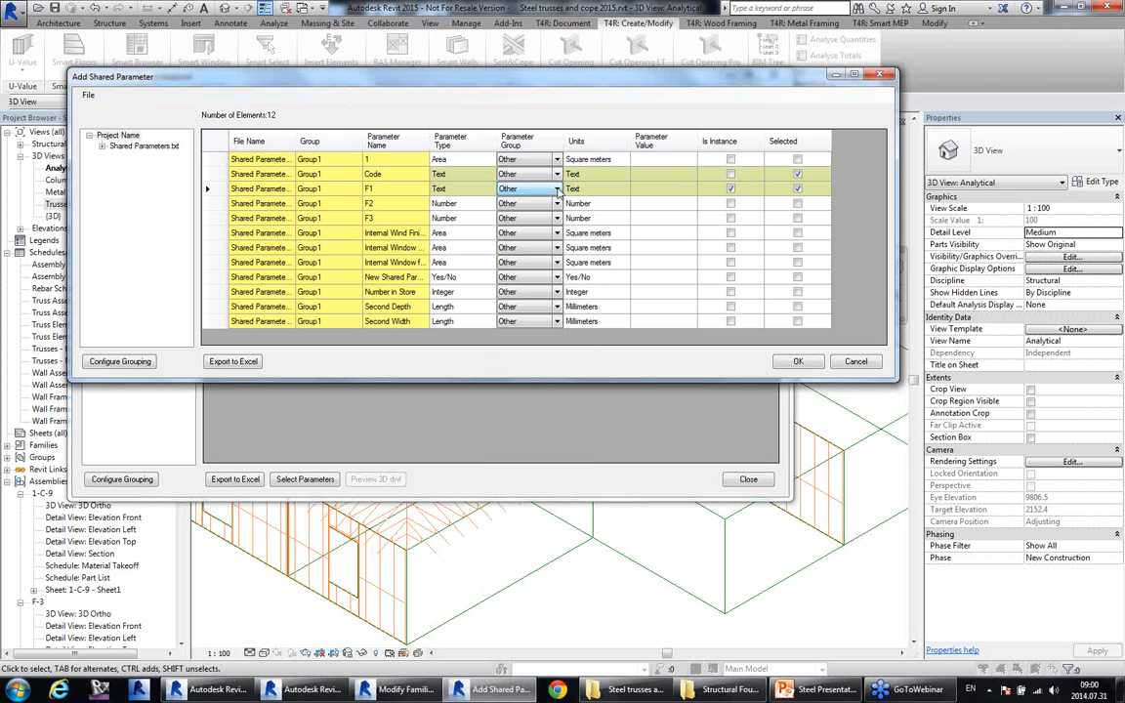
left_click(775, 365)
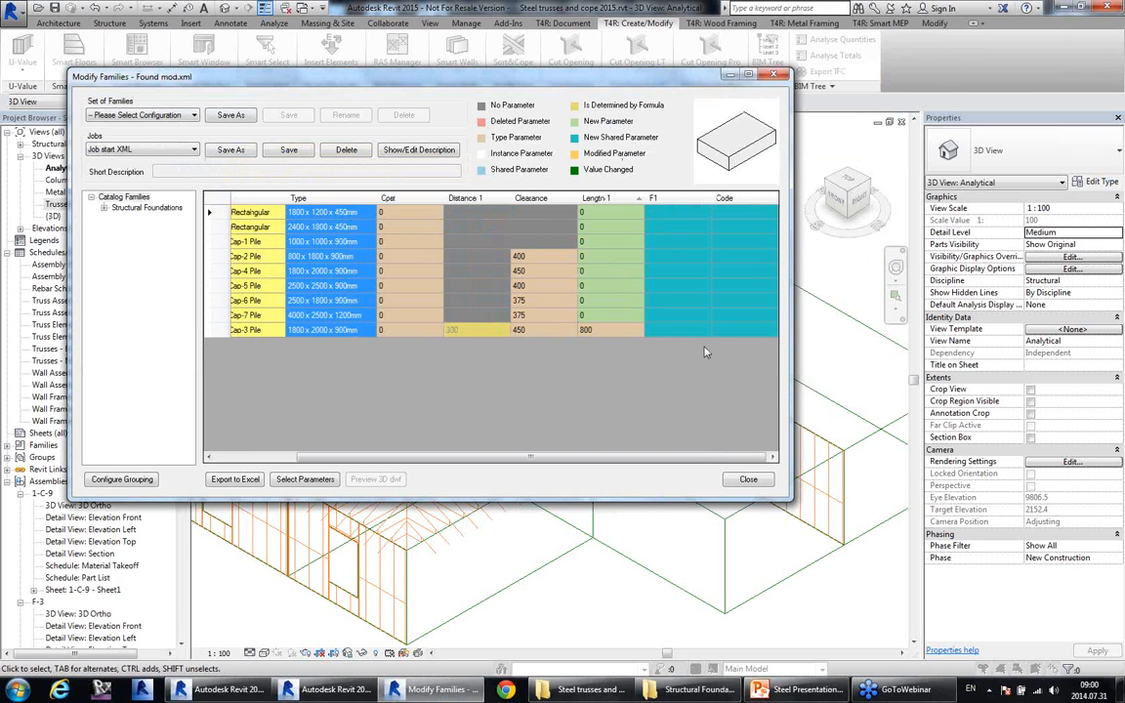
Set the Code value of all the listed family types to N15.
left_click(753, 329)
right_click(756, 285)
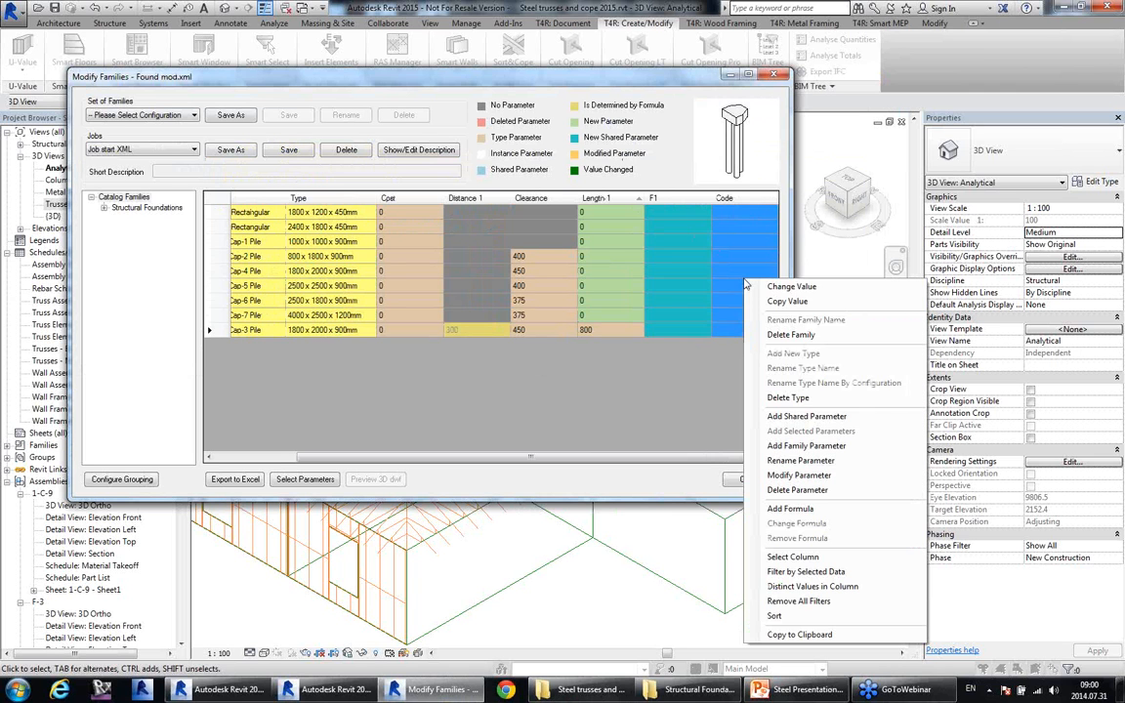
left_click(768, 288)
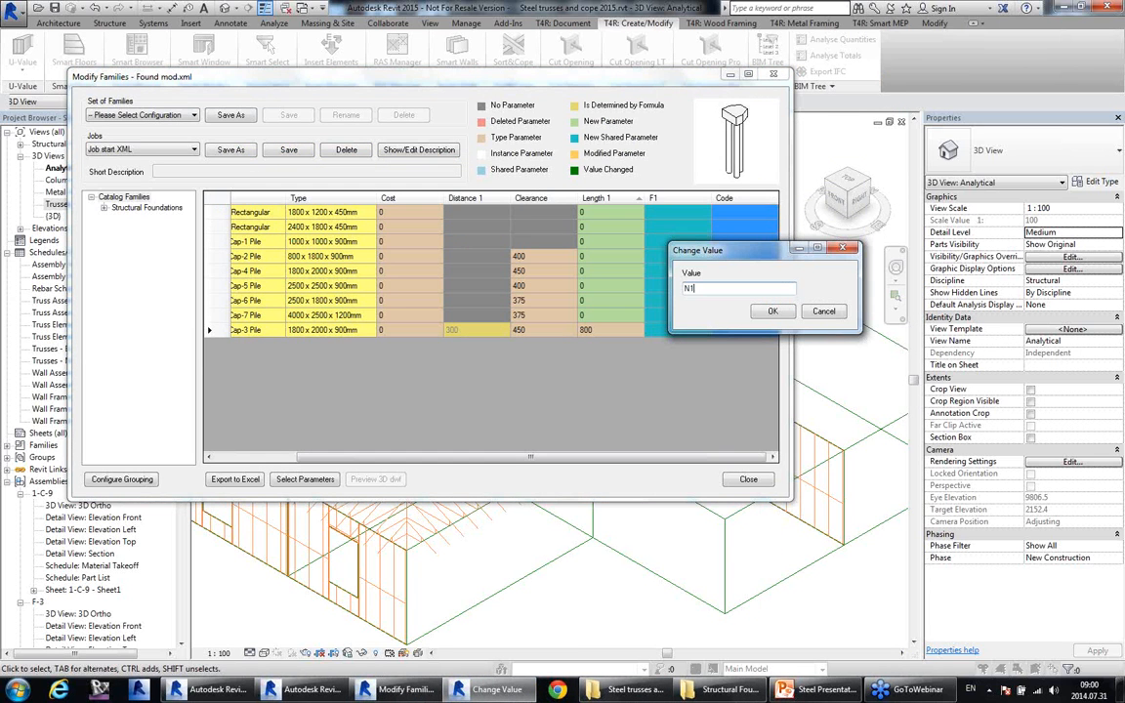
left_click(772, 312)
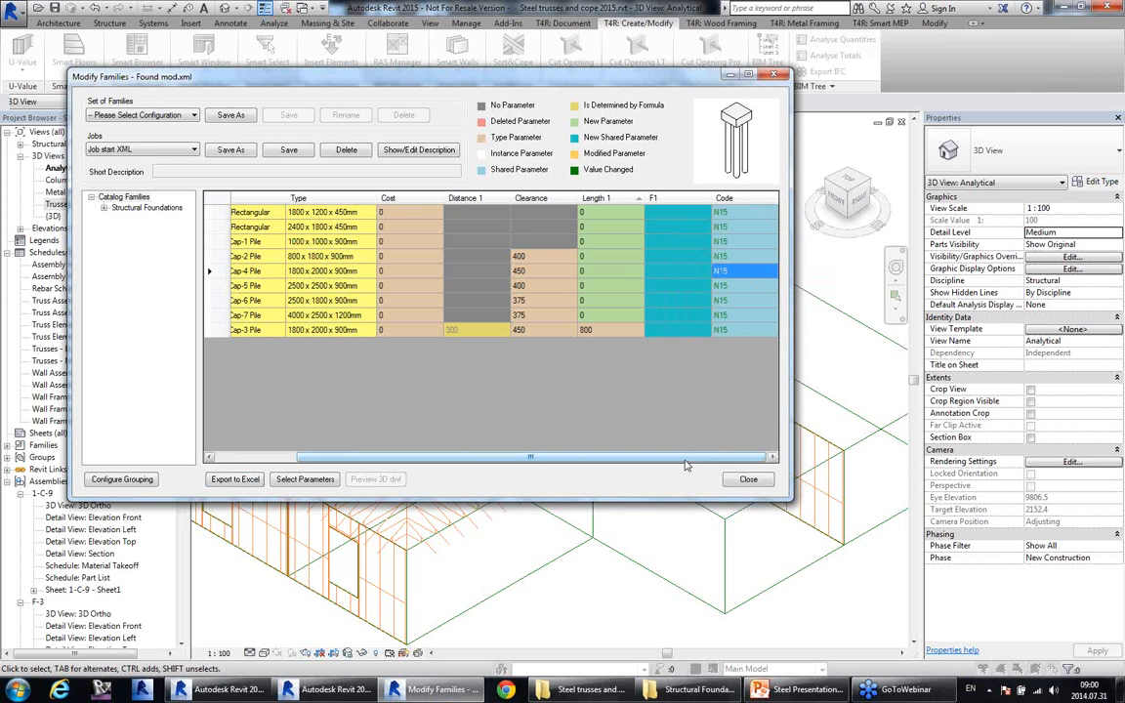
Add the Length parameter to the selected parameters and move it to the start of the list.
left_click_drag(682, 460, 587, 460)
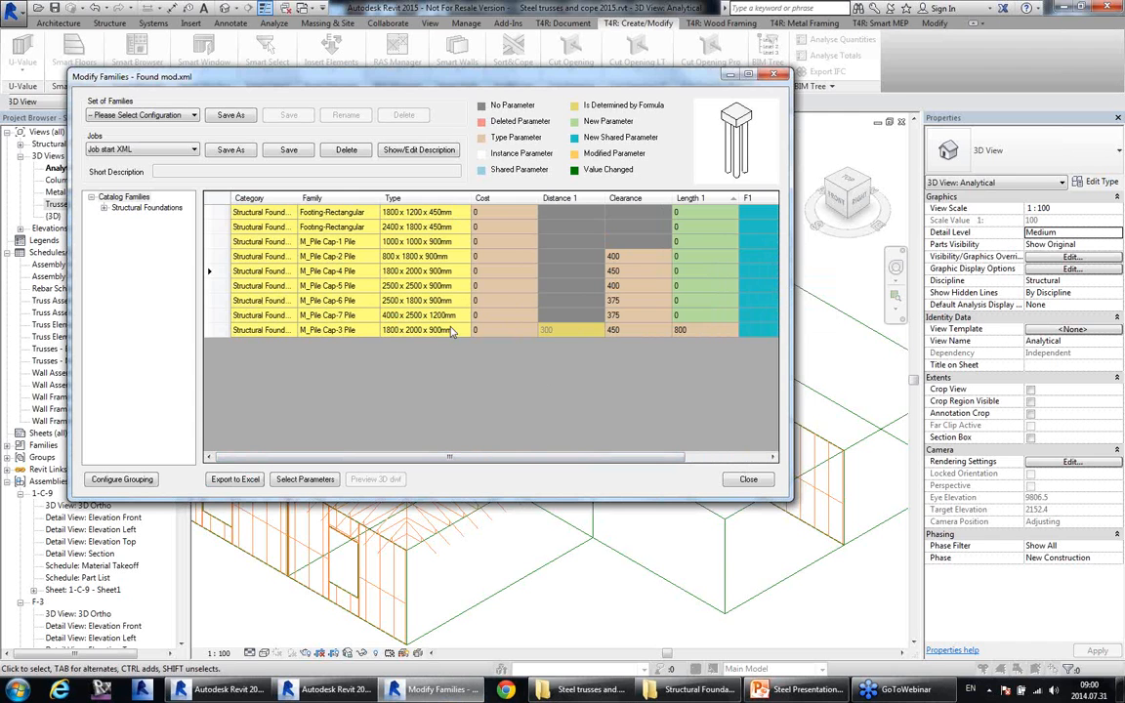
left_click(304, 480)
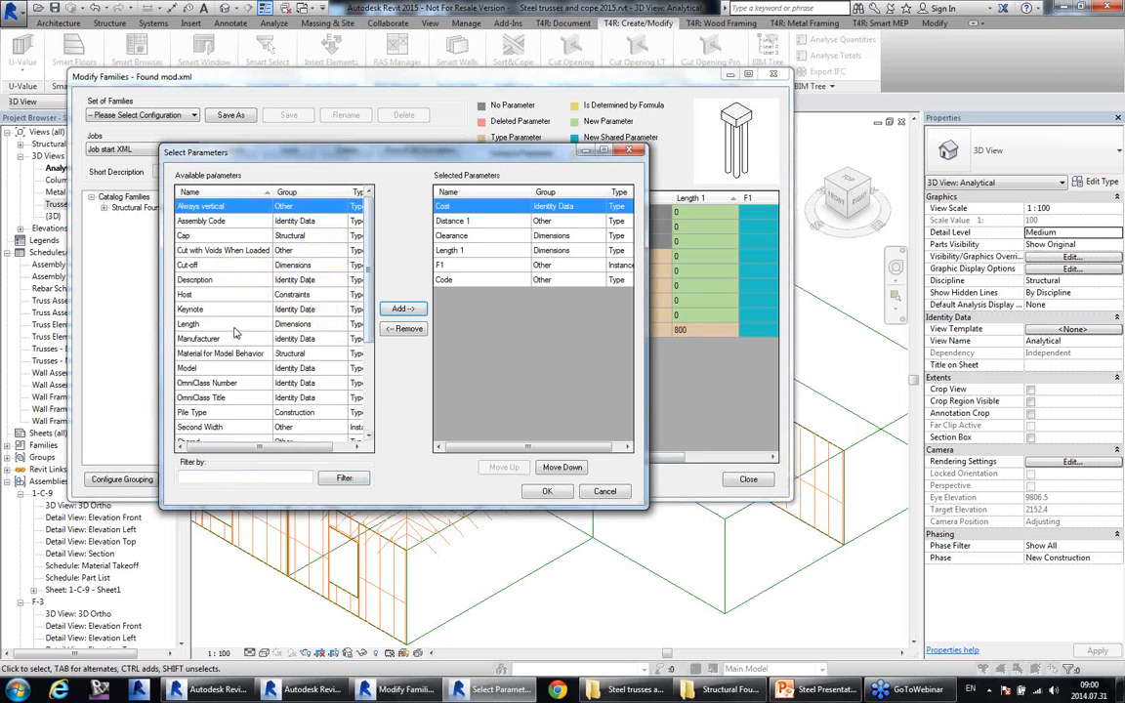
left_click(234, 328)
left_click(396, 310)
left_click(492, 296)
left_click(513, 472)
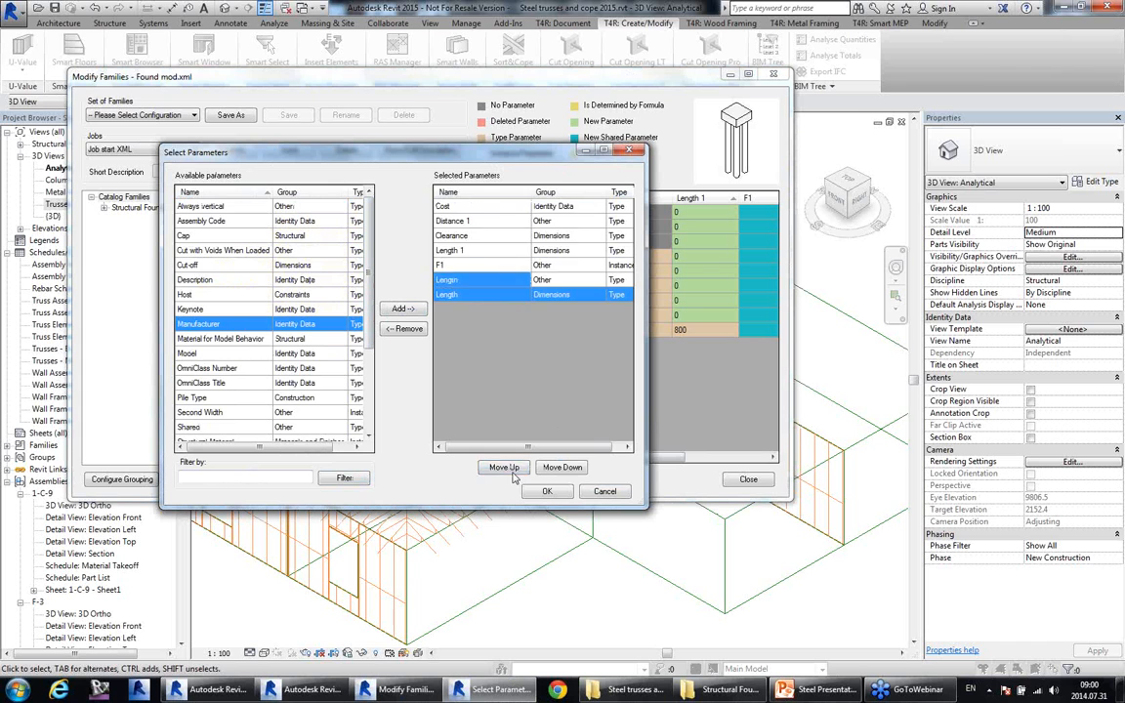
left_click(512, 472)
left_click(513, 472)
left_click(512, 472)
left_click(512, 472)
left_click(512, 473)
Add the Width parameter to the selected parameters and move it up to directly below Length.
left_click_drag(370, 344, 375, 388)
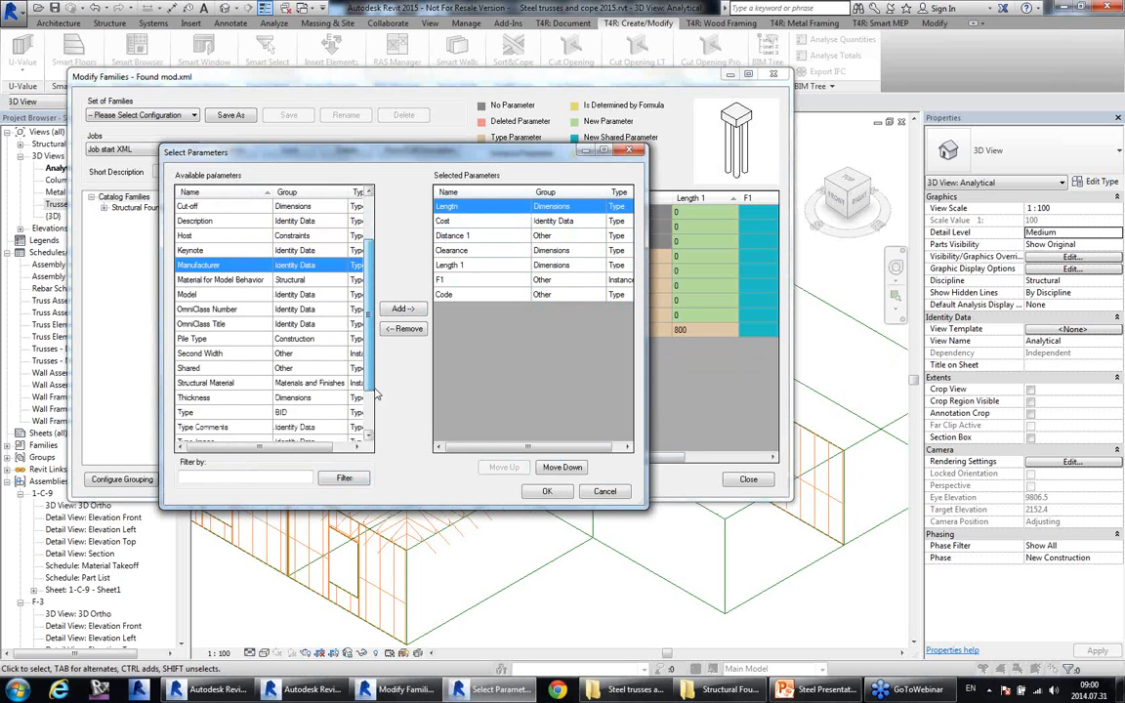
scroll(374, 394, "down", 1)
left_click(205, 351)
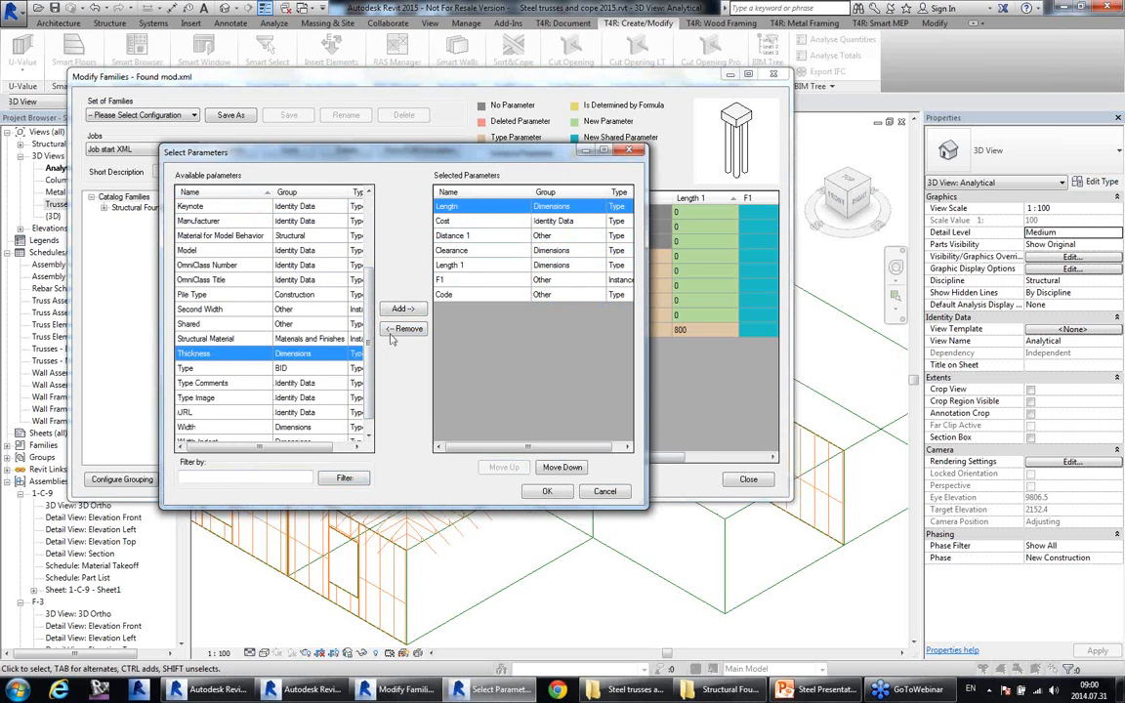
left_click(210, 426)
left_click(402, 308)
left_click(478, 310)
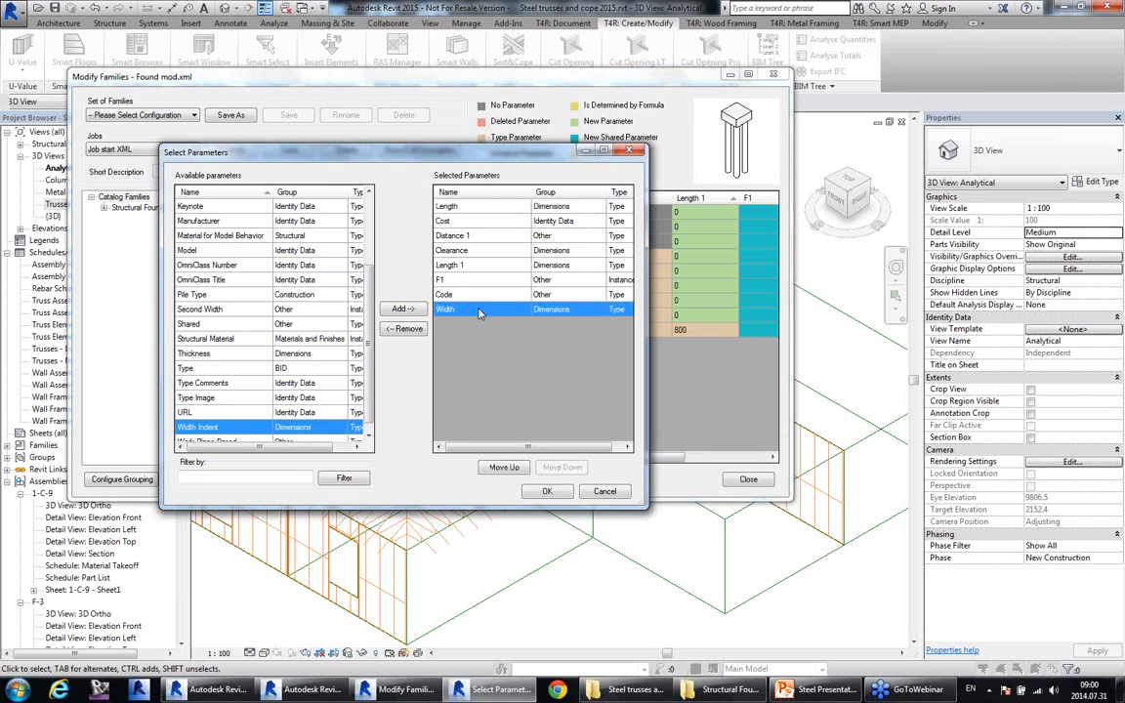
left_click(503, 467)
left_click(504, 467)
left_click(503, 467)
left_click(504, 466)
left_click(504, 467)
left_click(503, 466)
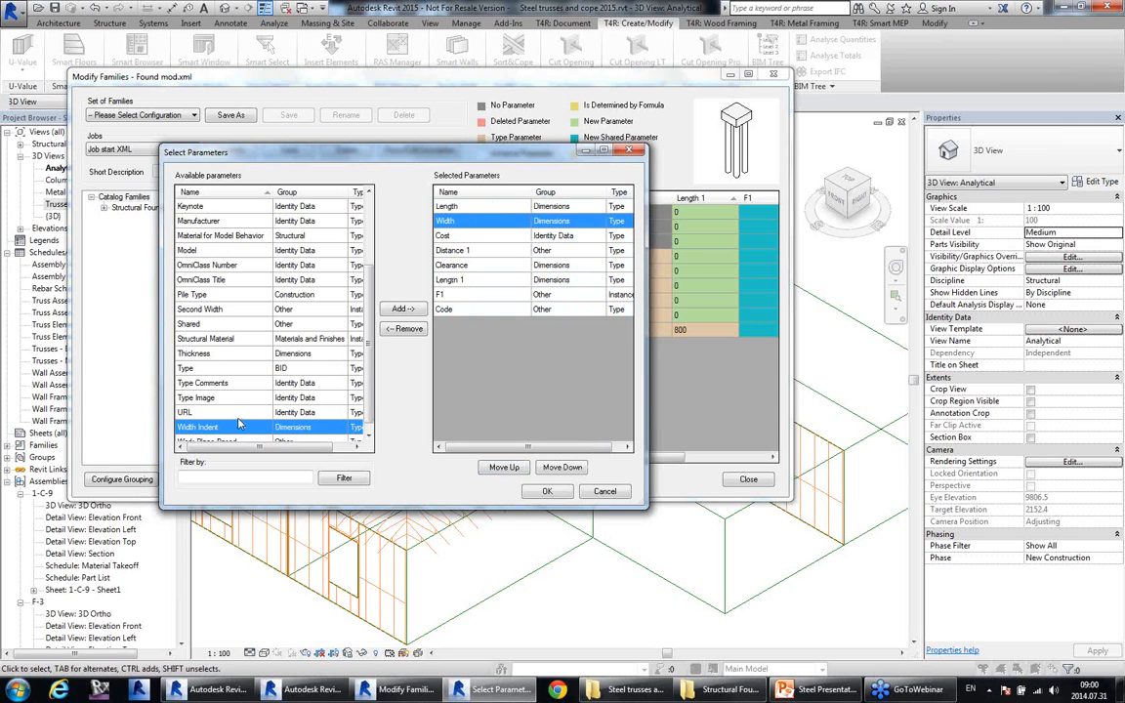
Add the Thickness parameter, move it up to directly below Width, and apply the parameter selection to the table.
left_click(195, 353)
left_click(402, 309)
left_click(454, 323)
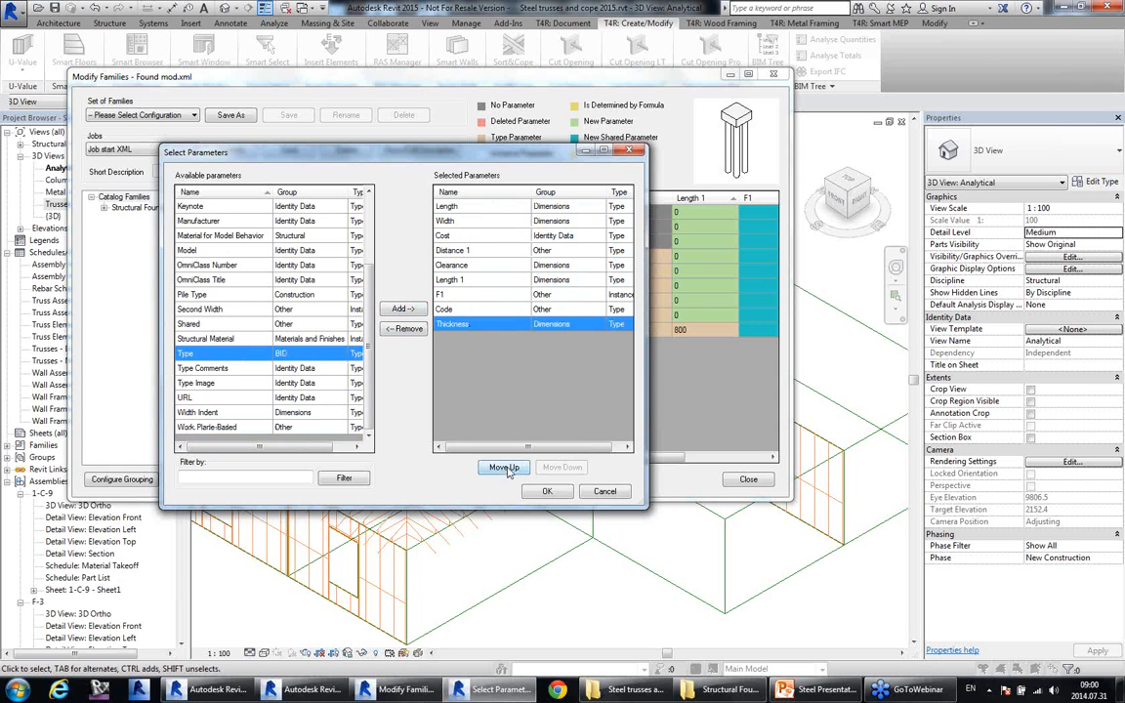
left_click(504, 467)
left_click(504, 467)
left_click(503, 466)
left_click(504, 467)
left_click(504, 466)
left_click(503, 466)
left_click(504, 466)
left_click(546, 491)
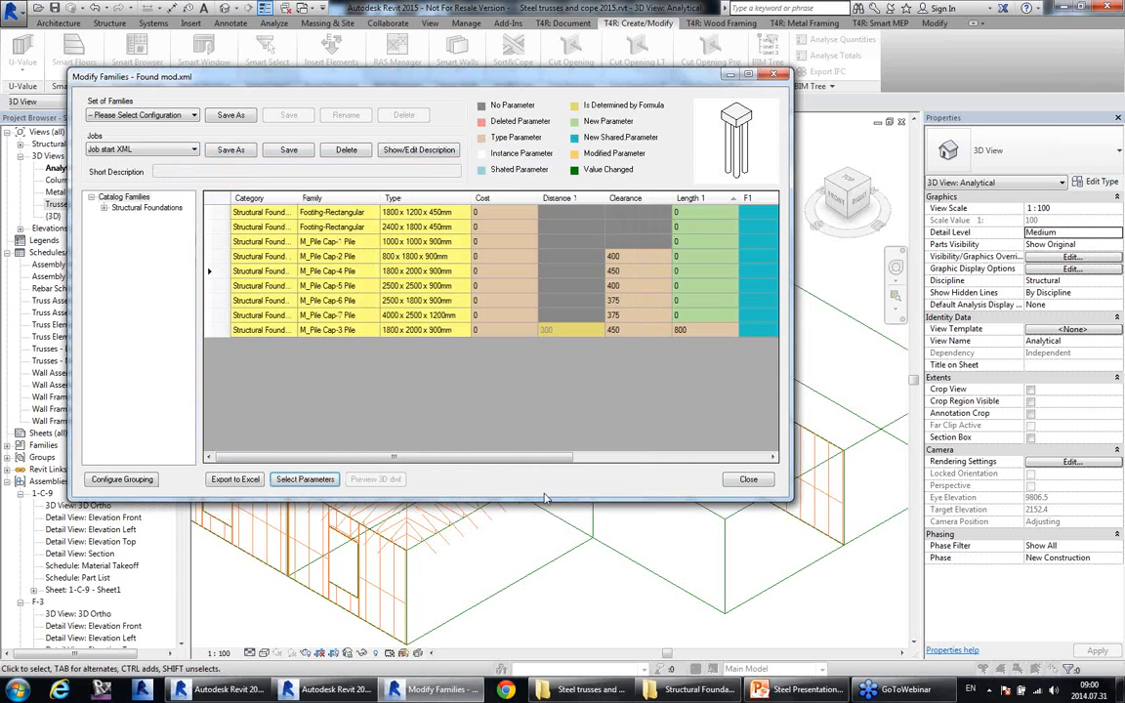
Start renaming all the listed types by configuration, adding Length and Width as the naming parameters.
left_click(423, 330)
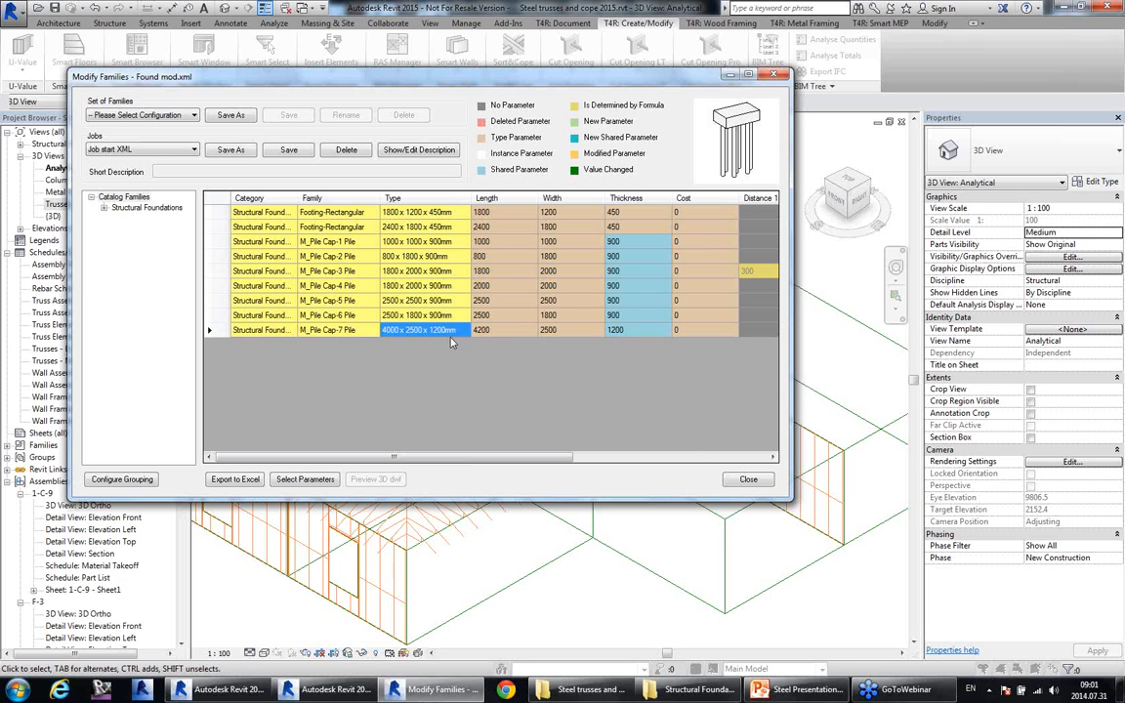
left_click(507, 332)
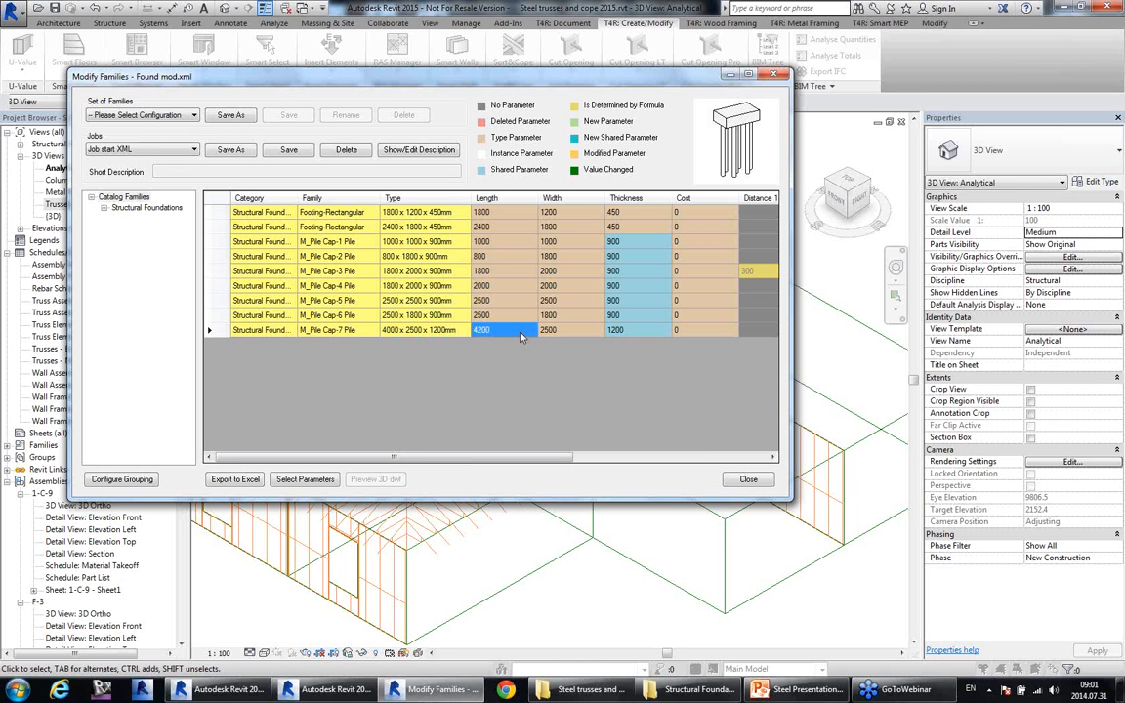
left_click(564, 333)
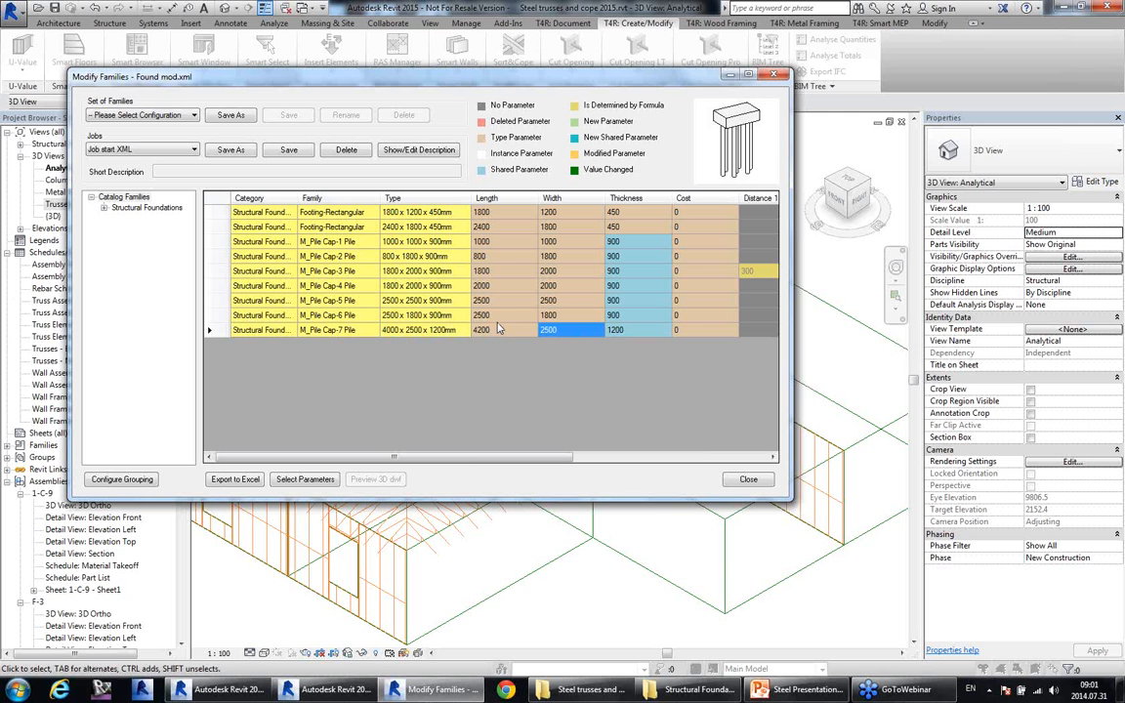
left_click_drag(455, 216, 450, 330)
right_click(450, 330)
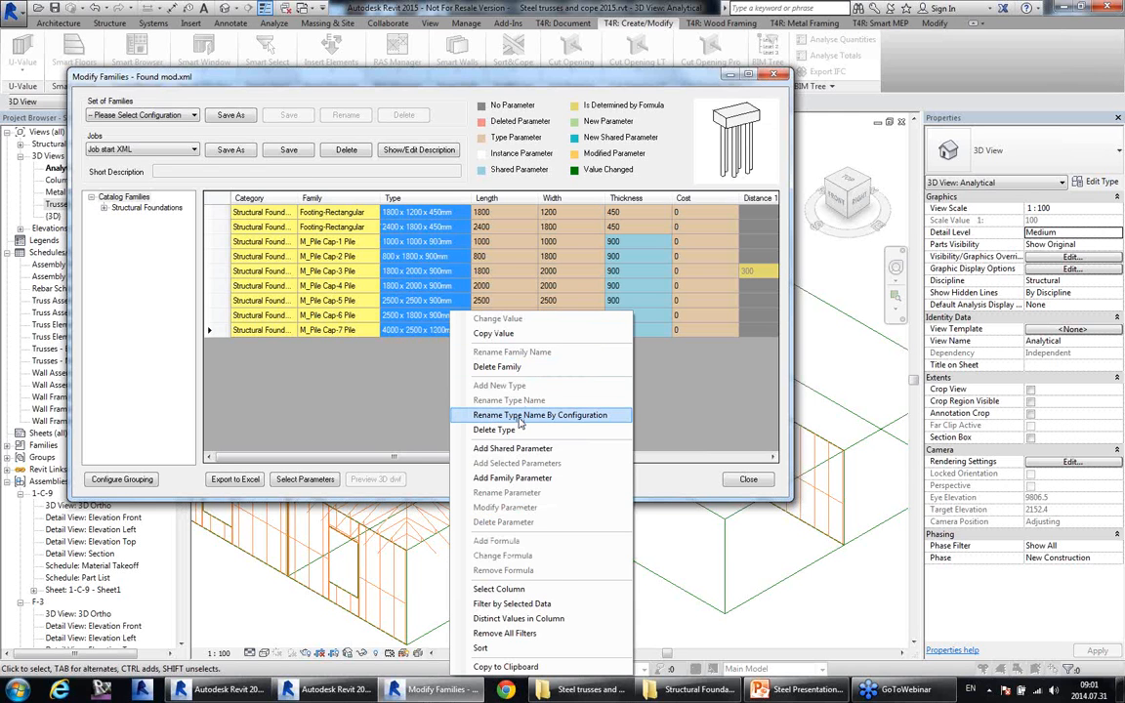
left_click(526, 417)
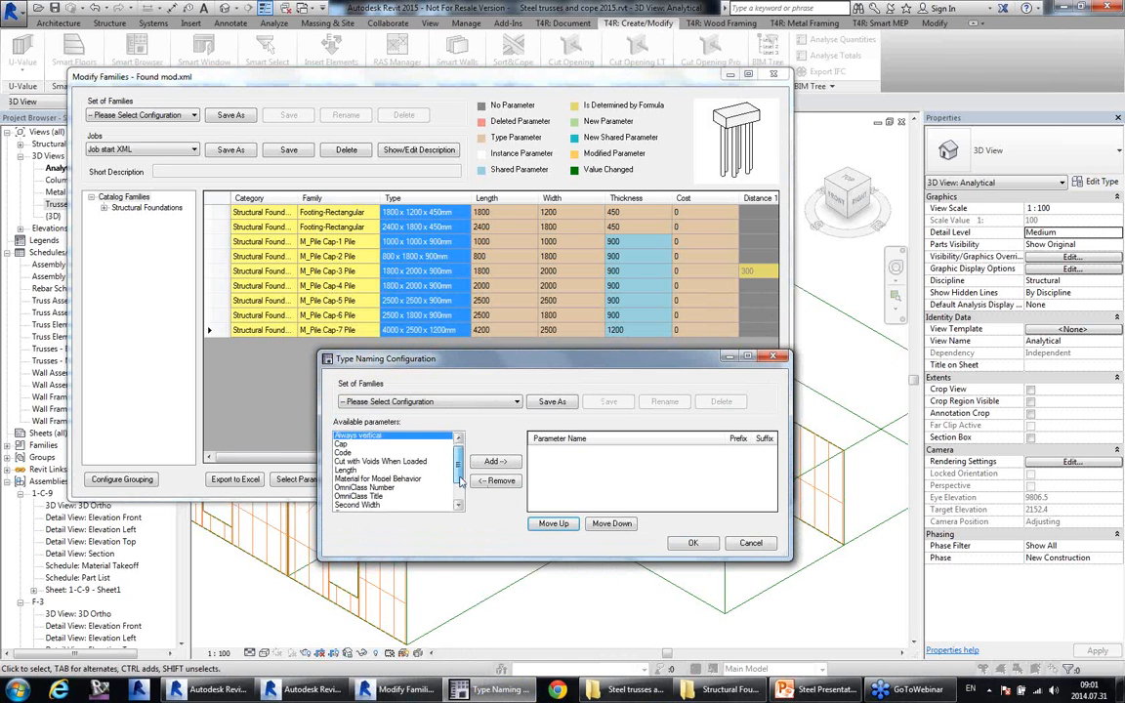
left_click_drag(460, 481, 459, 493)
left_click(365, 438)
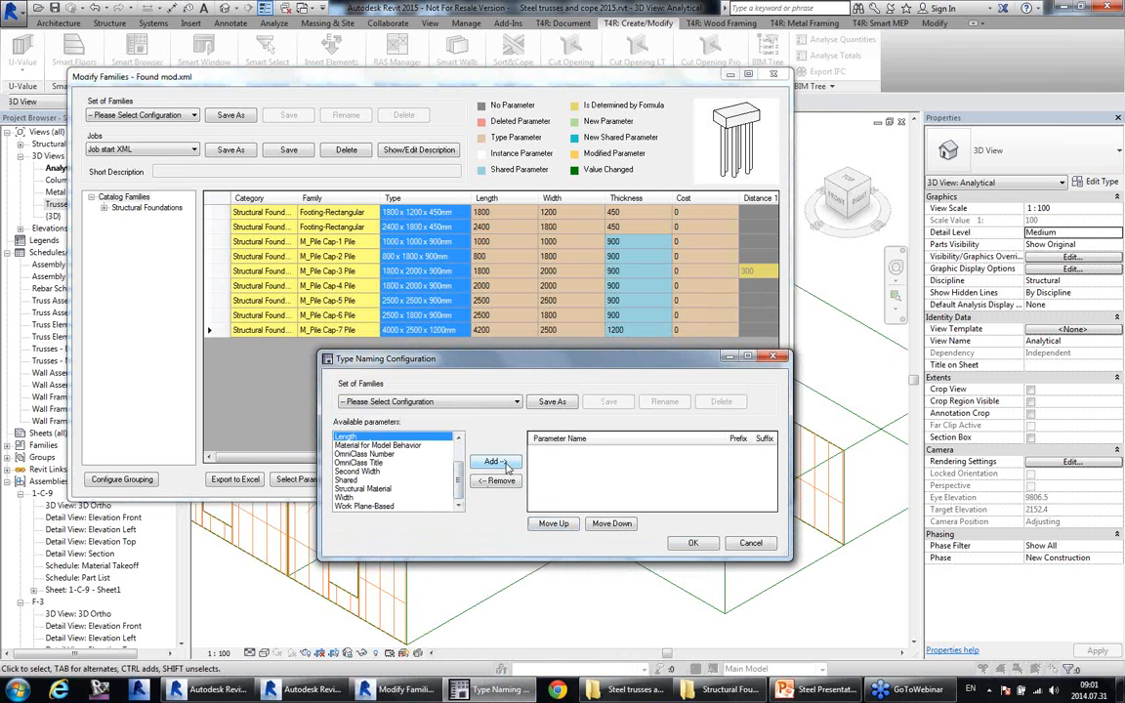
left_click(493, 462)
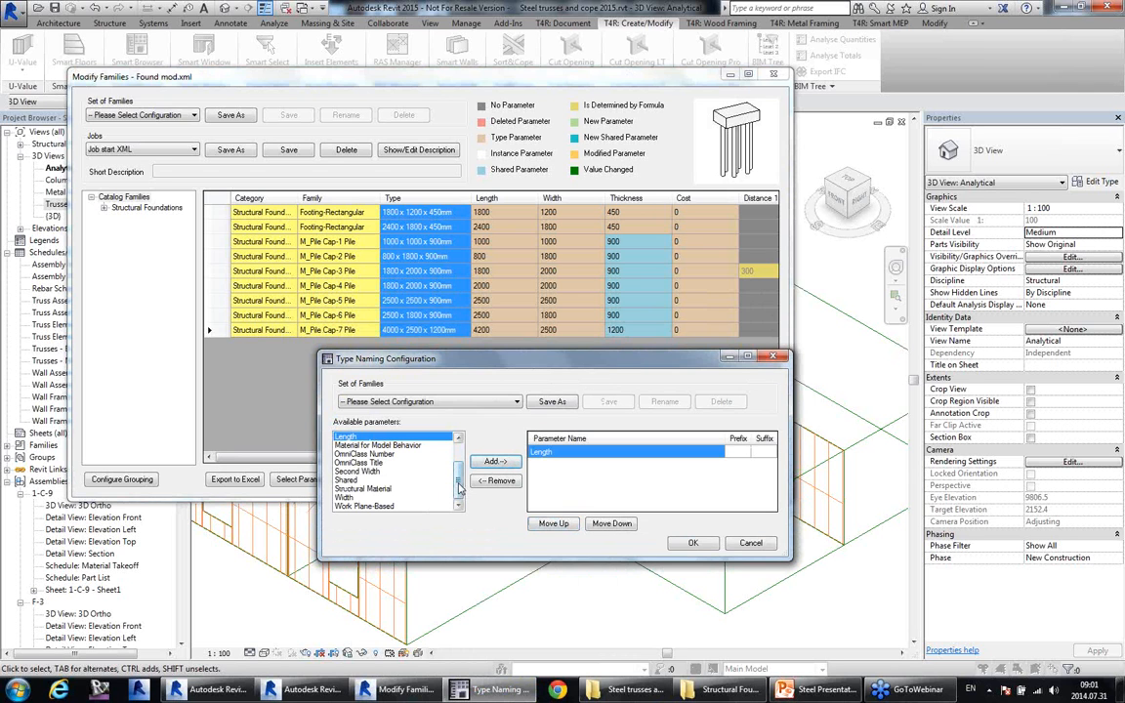
mouse_move(457, 484)
left_mouse_down()
mouse_move(459, 468)
mouse_move(458, 489)
left_mouse_up()
left_click(346, 497)
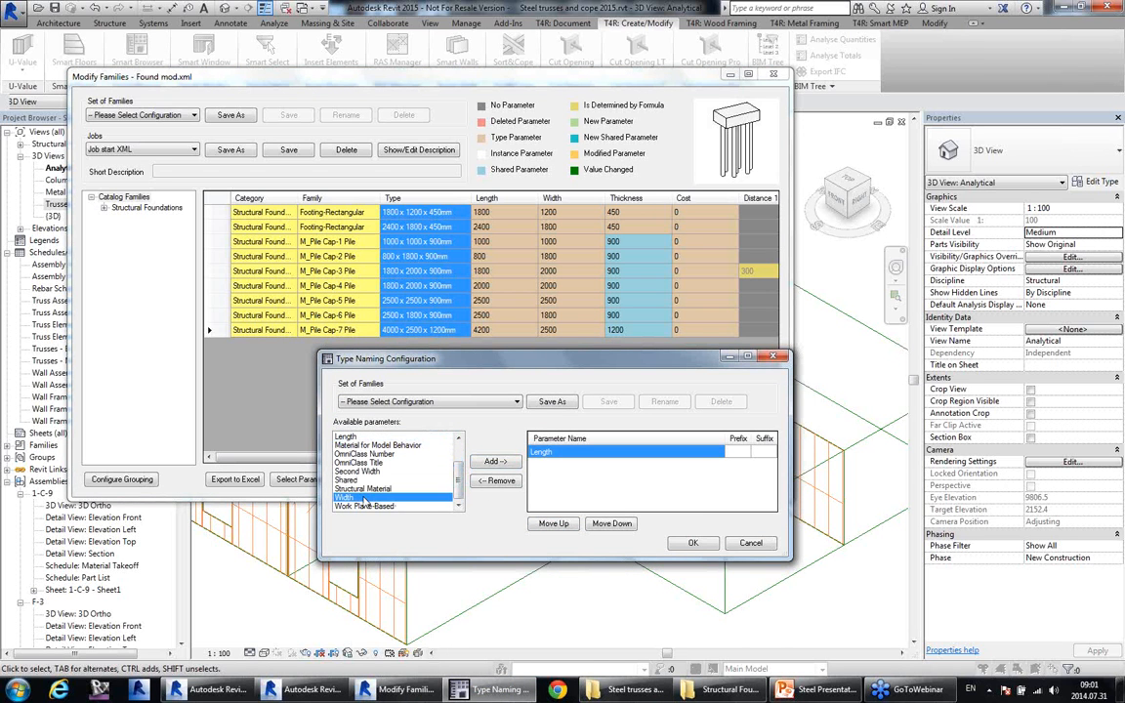
left_click(488, 460)
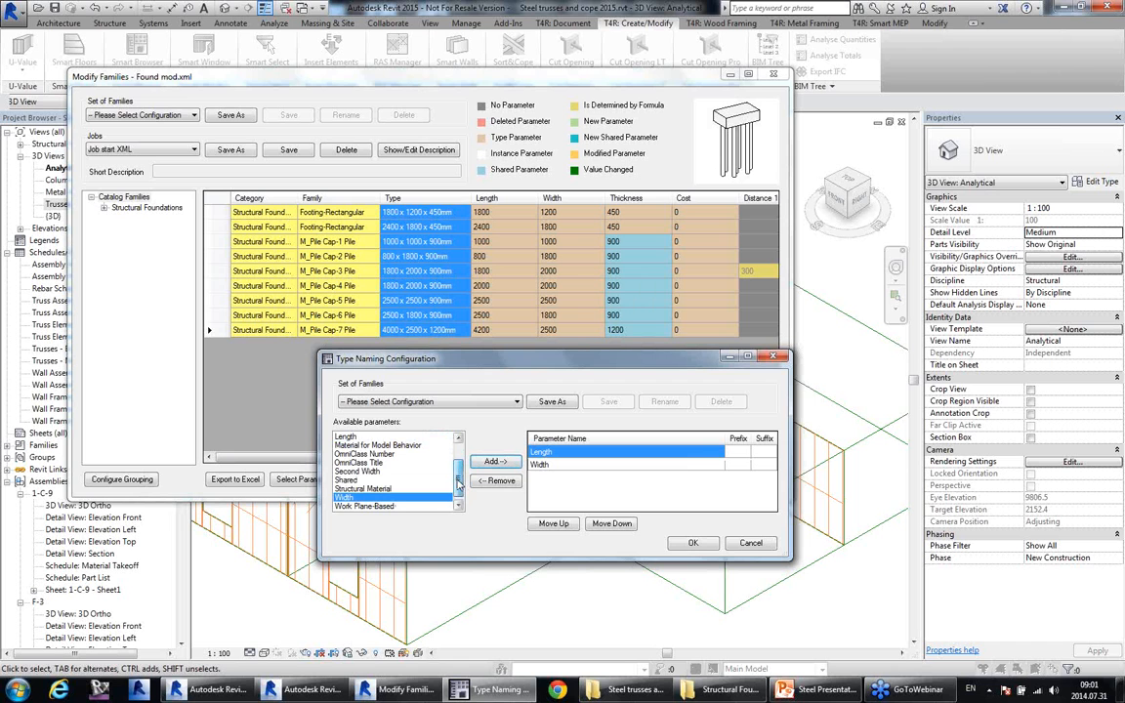
Set the suffix of Length to x, apply the naming configuration and check the type names in the table.
left_click_drag(457, 488, 458, 471)
scroll(465, 476, "down", 2)
mouse_move(458, 484)
left_mouse_down()
mouse_move(458, 469)
mouse_move(458, 498)
left_mouse_up()
left_click(738, 452)
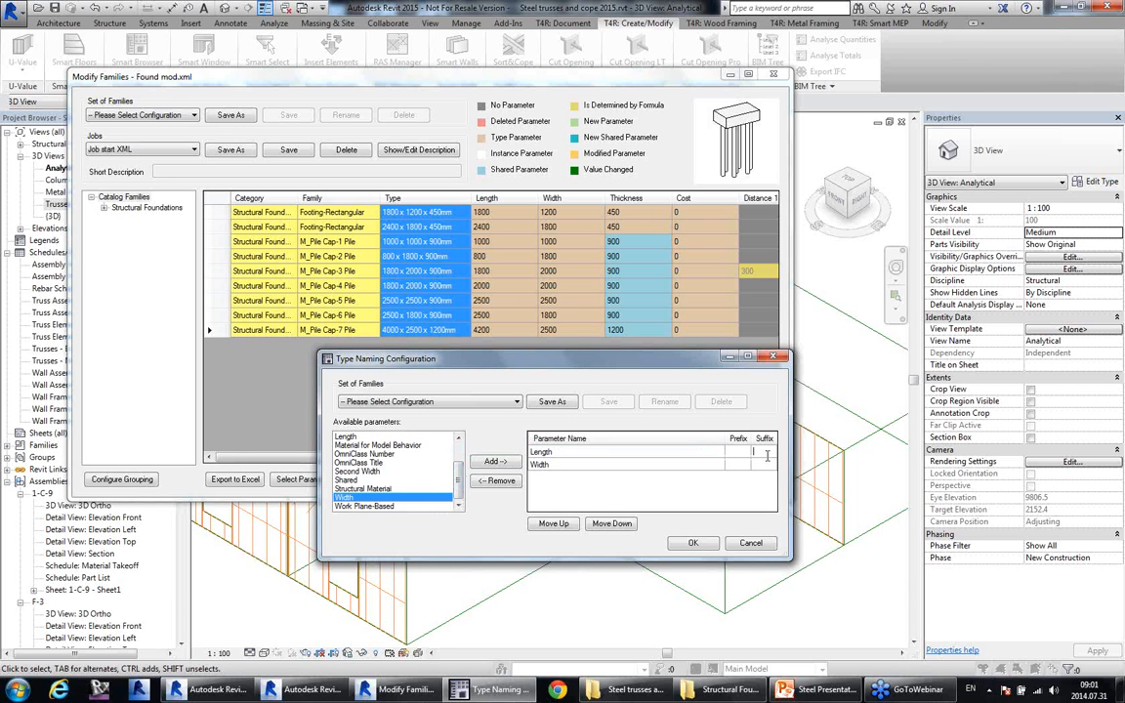
type("x")
left_click(692, 543)
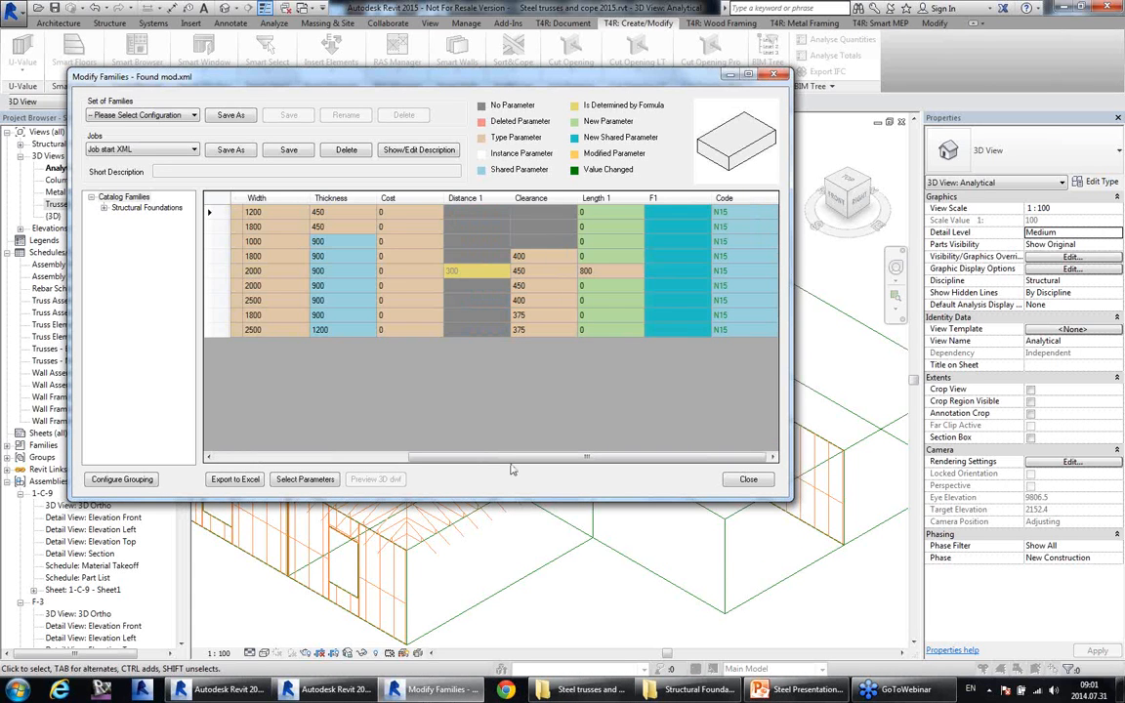
left_click_drag(472, 458, 278, 455)
left_click(451, 304)
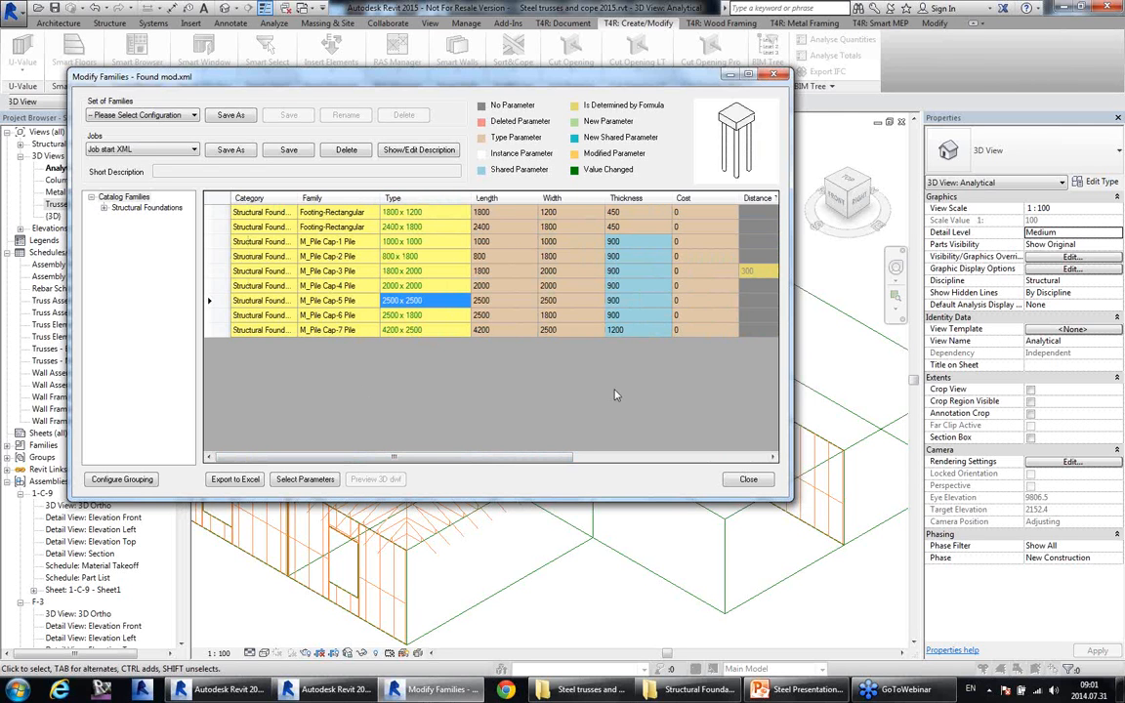
Close the family modification table, storing the job information, and close the Smart Family Browser.
left_click(747, 479)
left_click(439, 320)
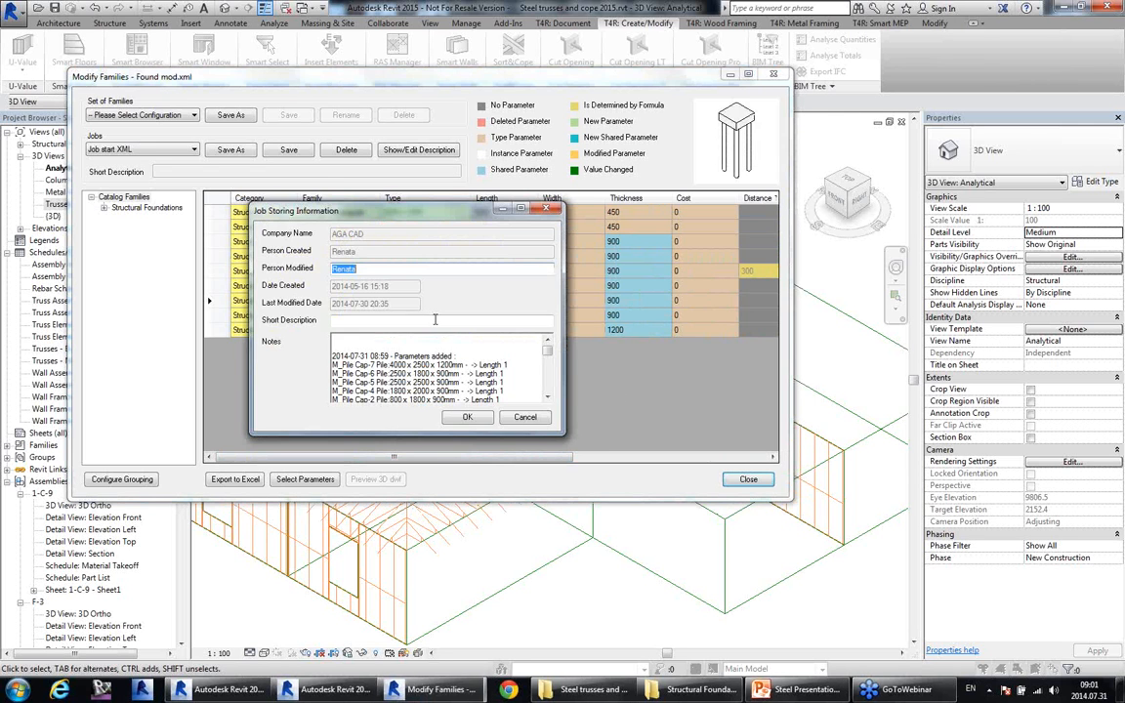
left_click(469, 417)
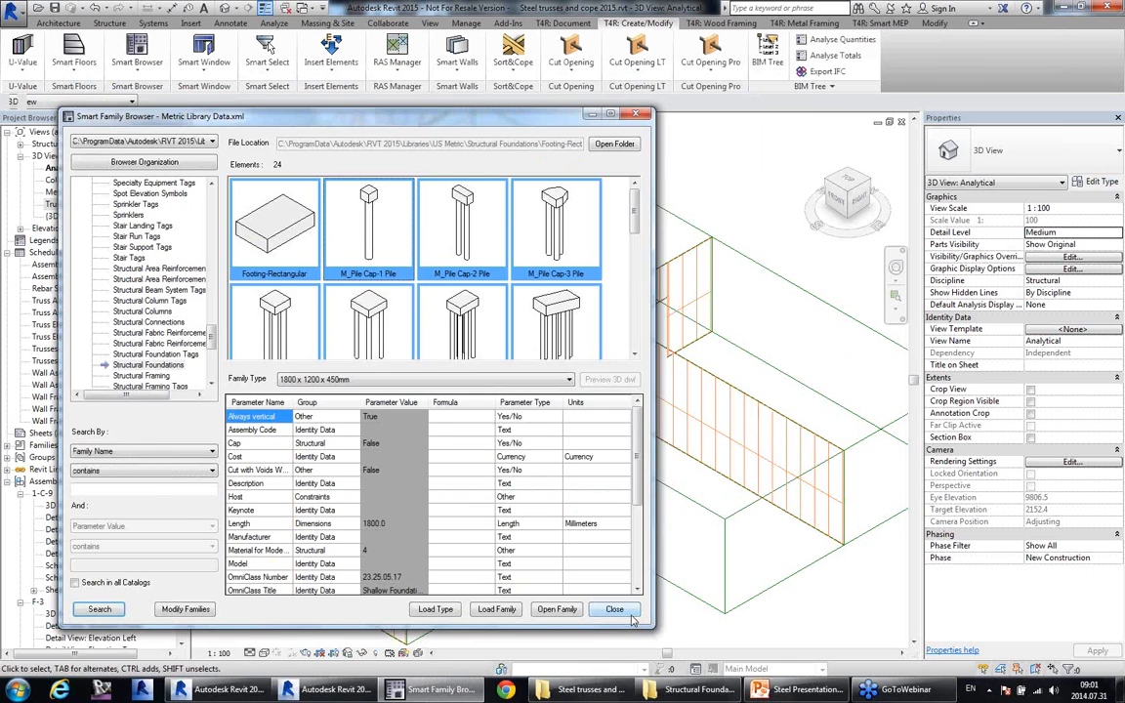
left_click(625, 612)
Run the saved Found mod modification on the library families and switch to the Structural Foundations folder to check the files.
left_click(272, 147)
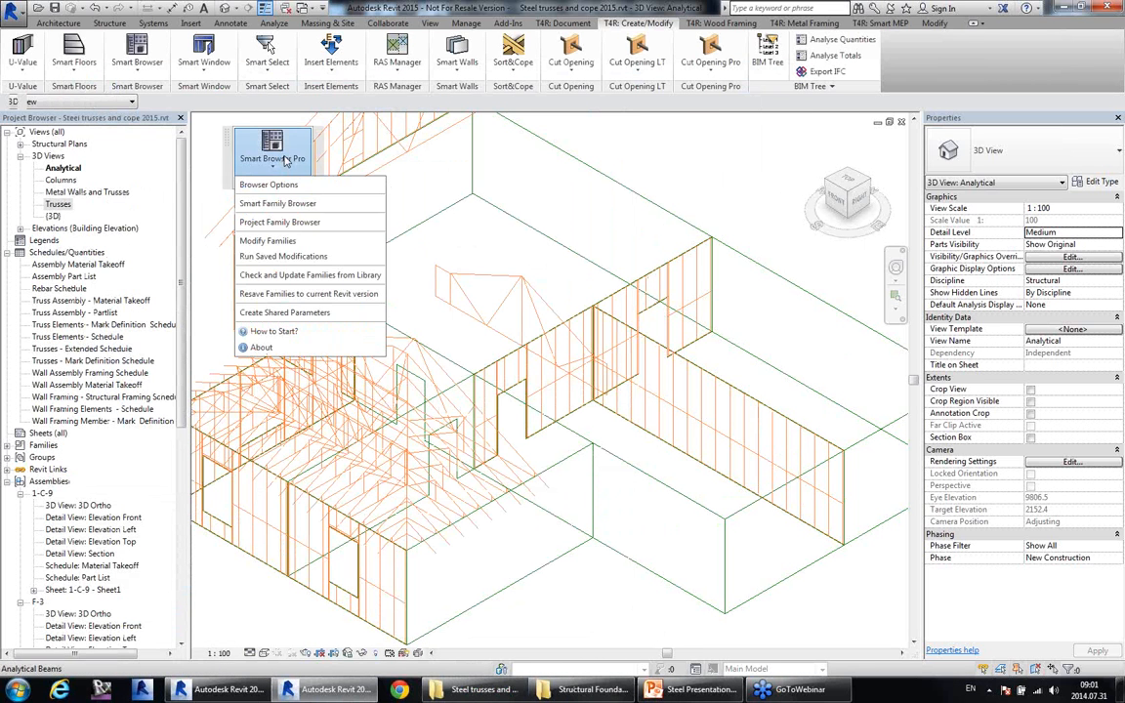
left_click(305, 257)
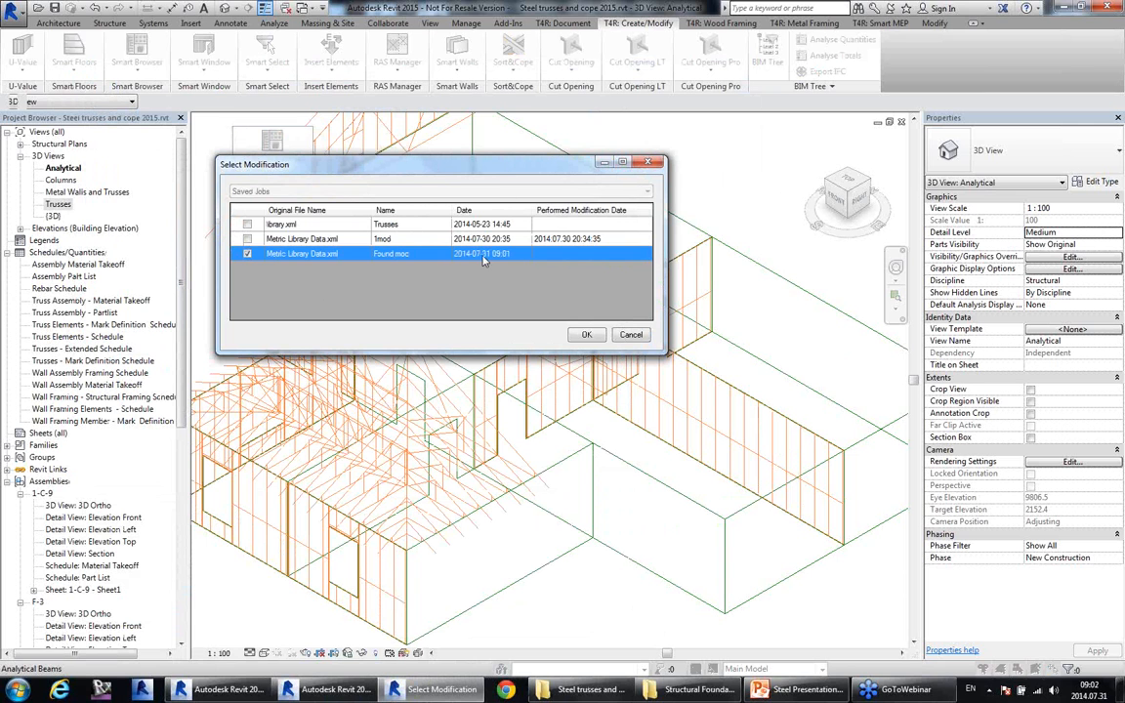
left_click(585, 335)
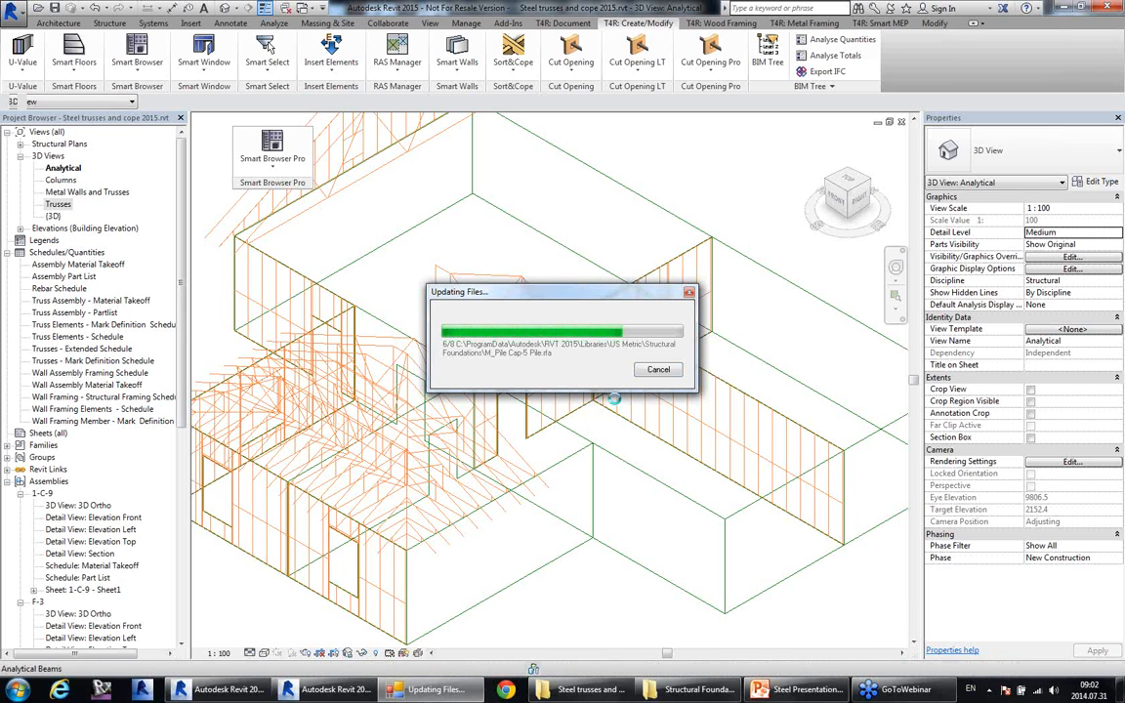
left_click(699, 689)
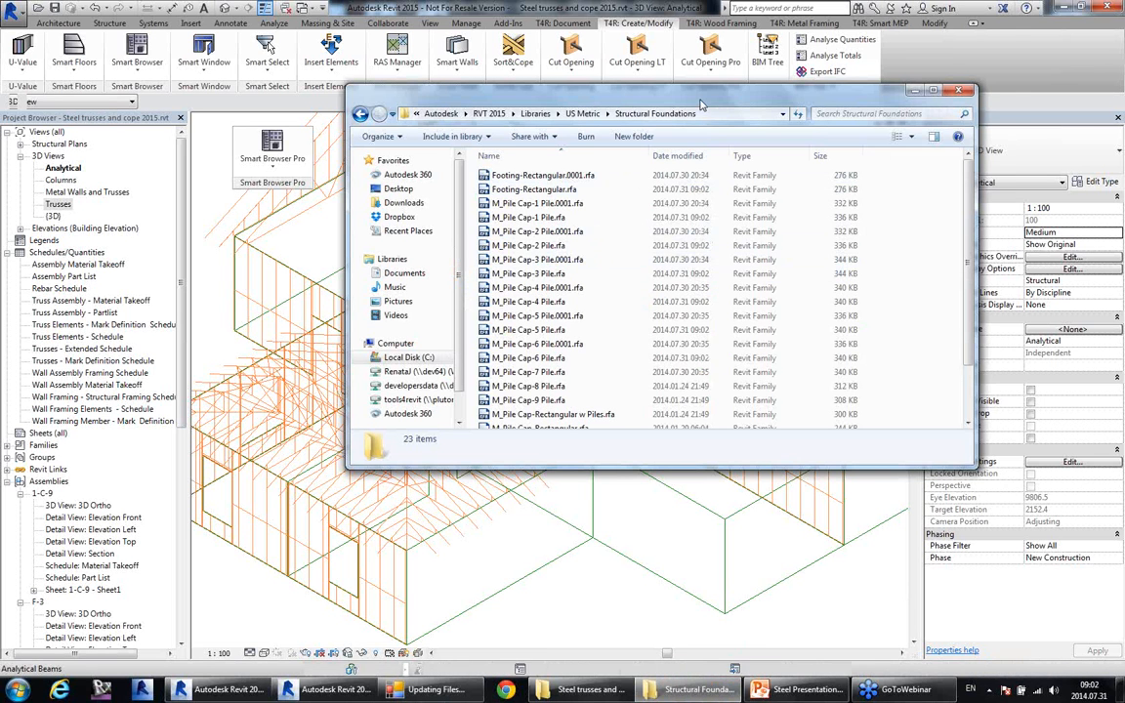
Move the Structural Foundations folder aside, dismiss the modification report and compare the M_Pile Cap-3 Pile family file with its backup.
left_click_drag(699, 101, 933, 123)
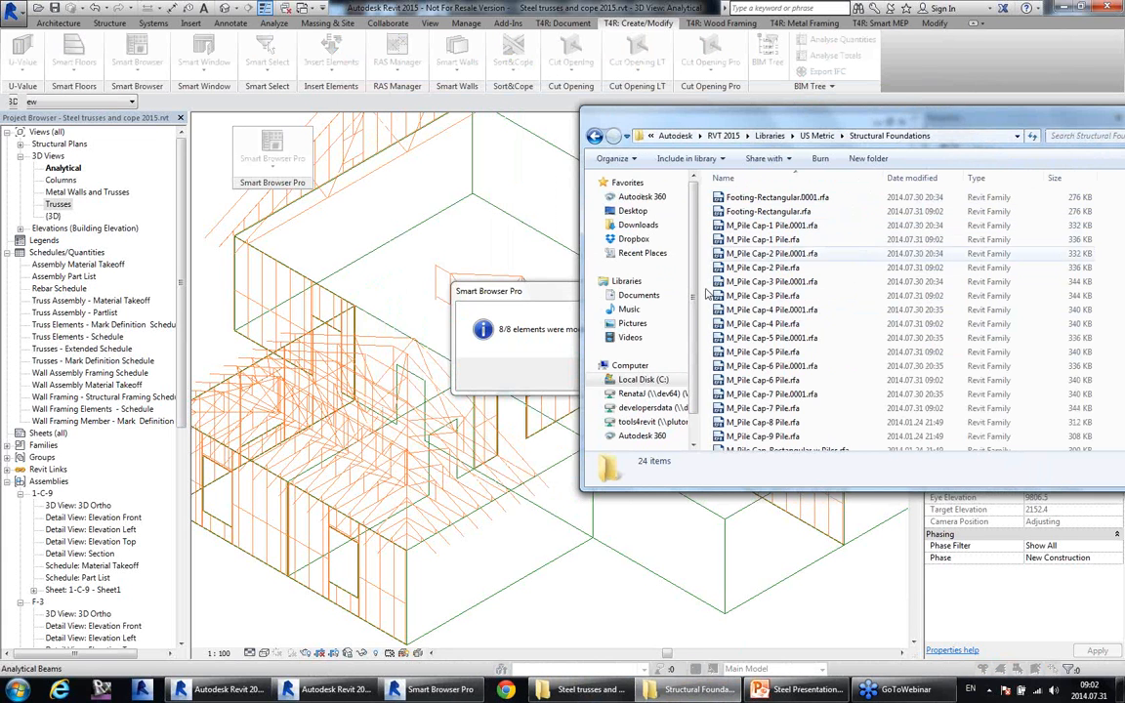
left_click(540, 295)
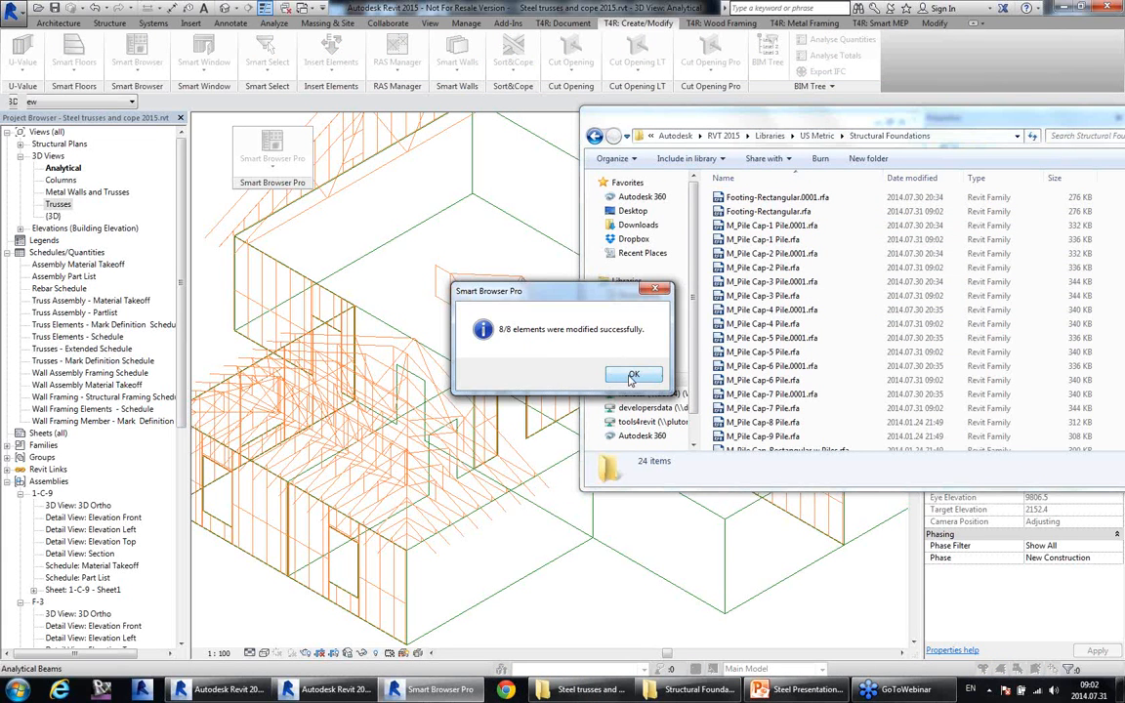
left_click(632, 377)
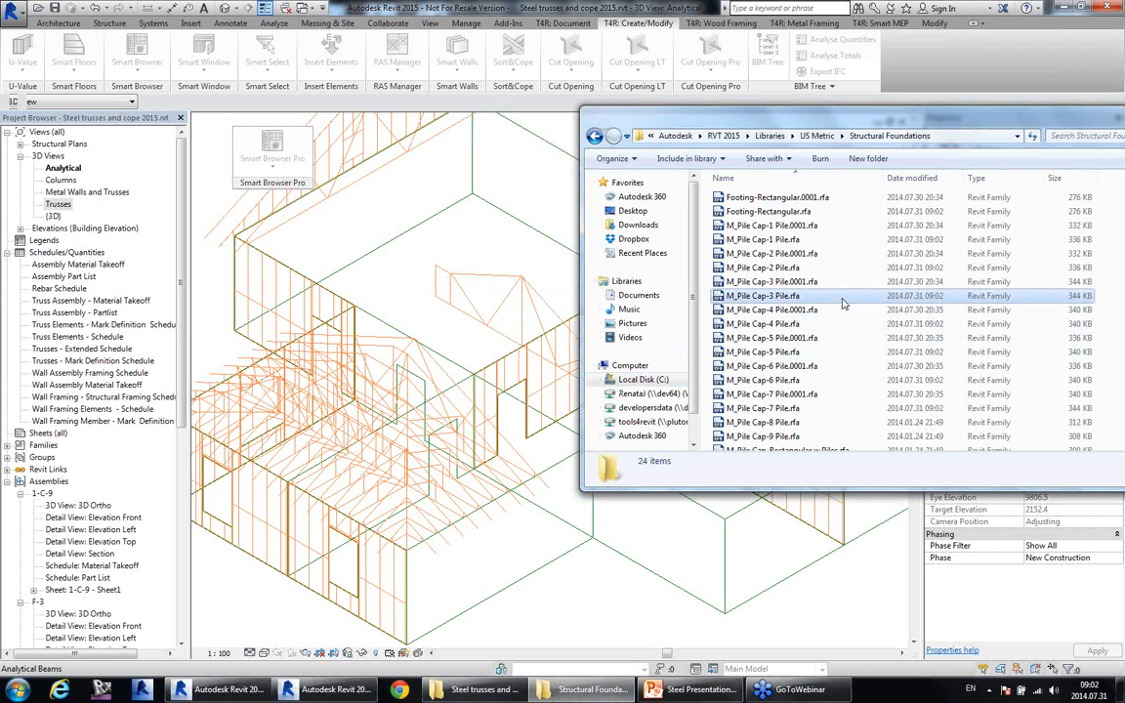
left_click(770, 296)
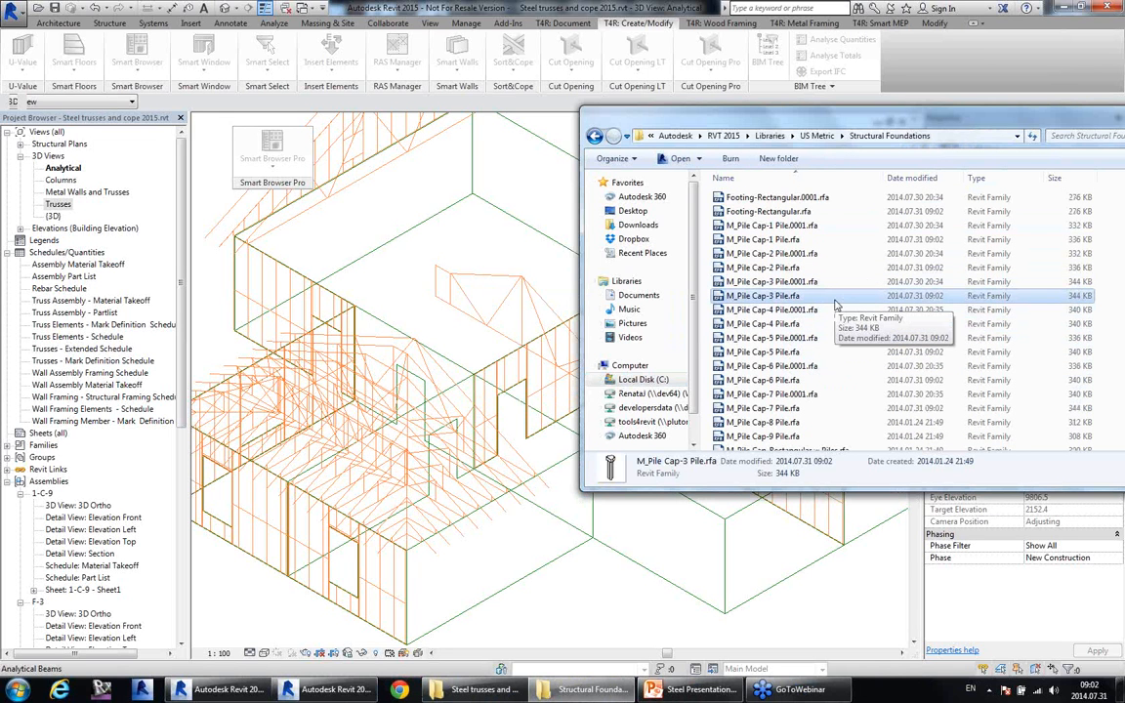
left_click(816, 283)
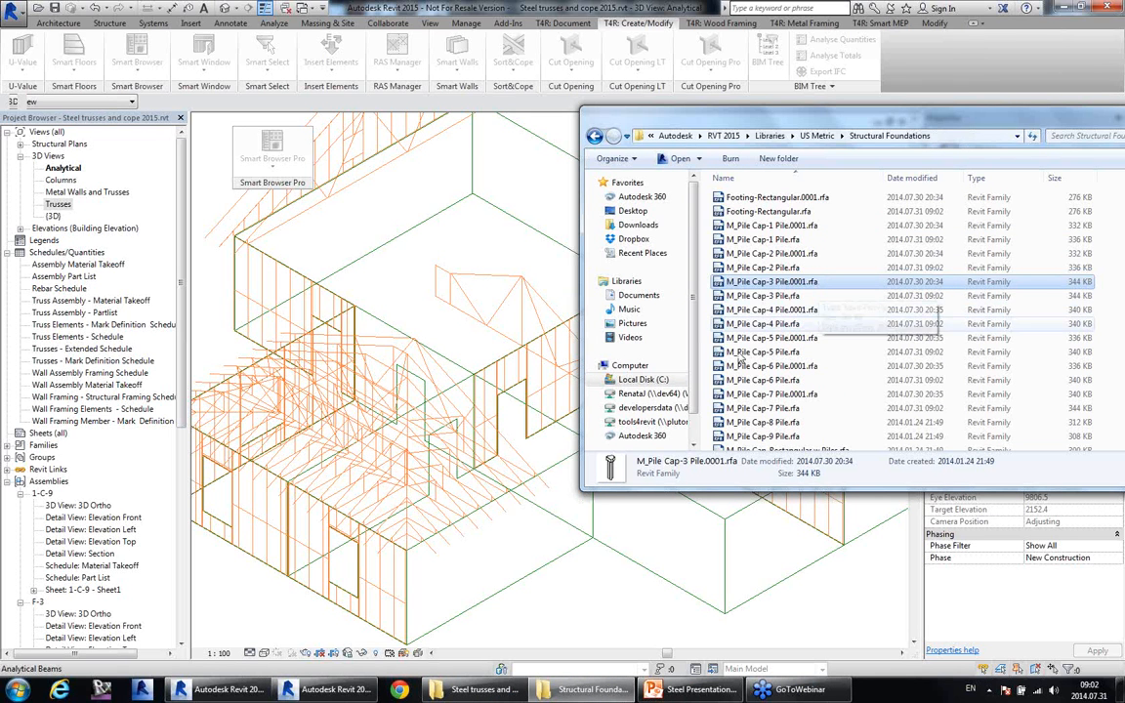
left_click(808, 297)
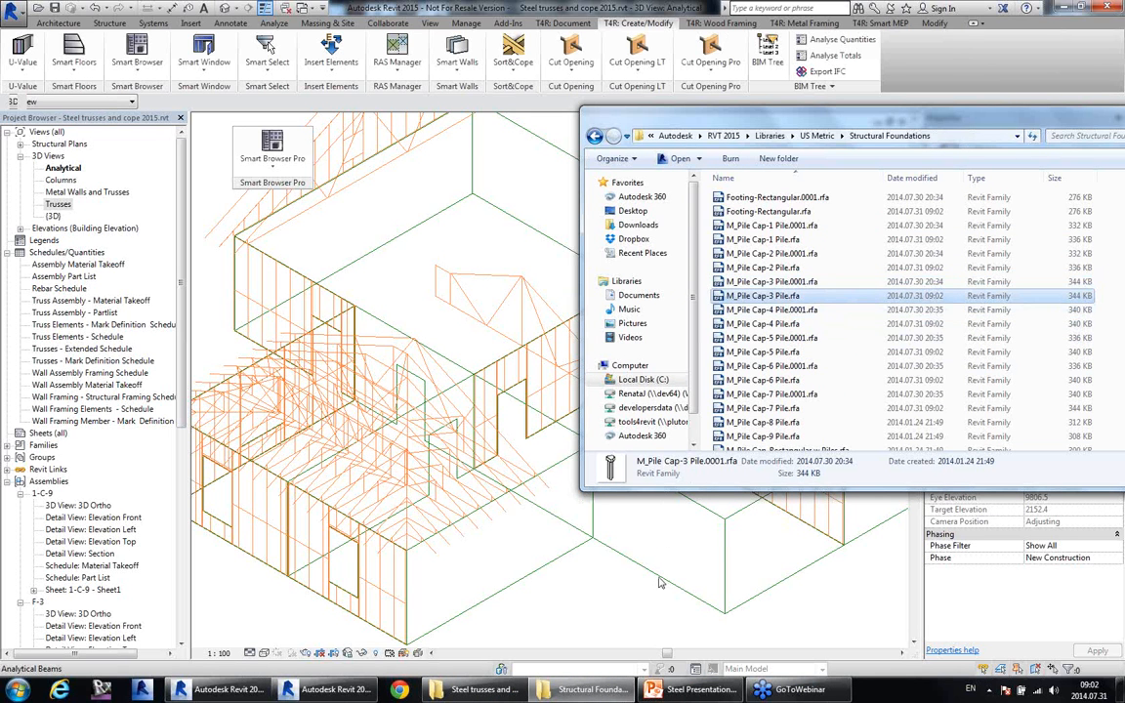
Return to the Revit project and open the {3D} view.
left_click(641, 601)
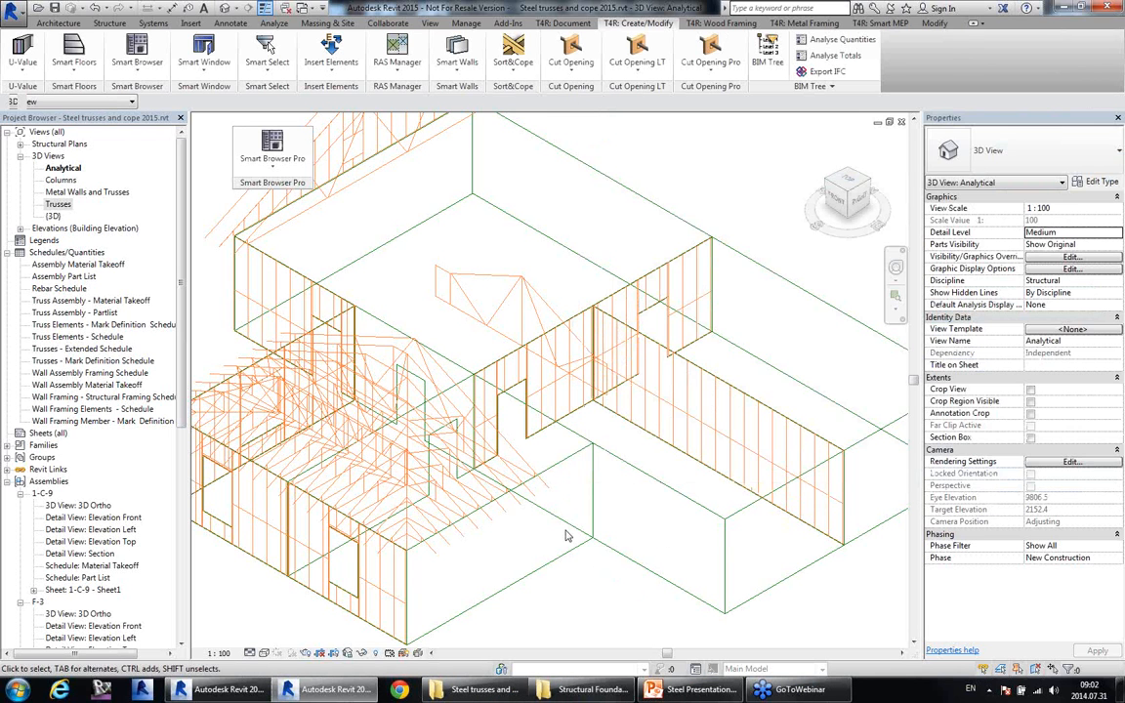
left_click(53, 216)
double_click(54, 216)
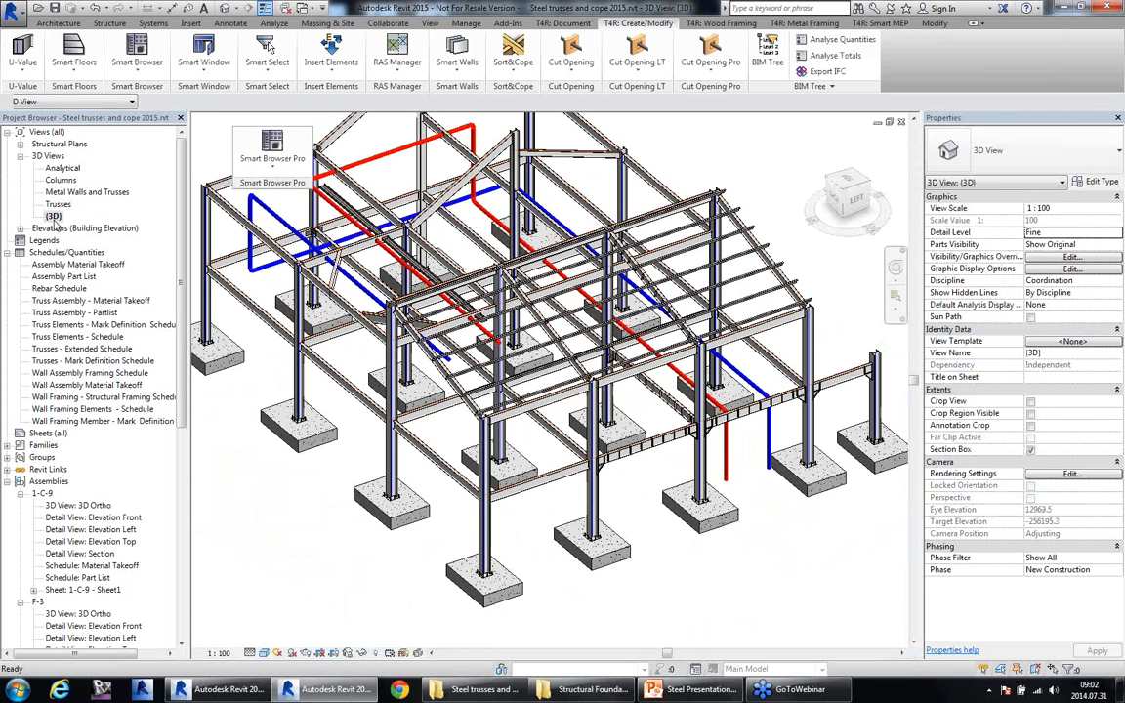
Check the project families for updates against the US Metric library, Metric Library Data.xml, with instance parameters included.
left_click(269, 164)
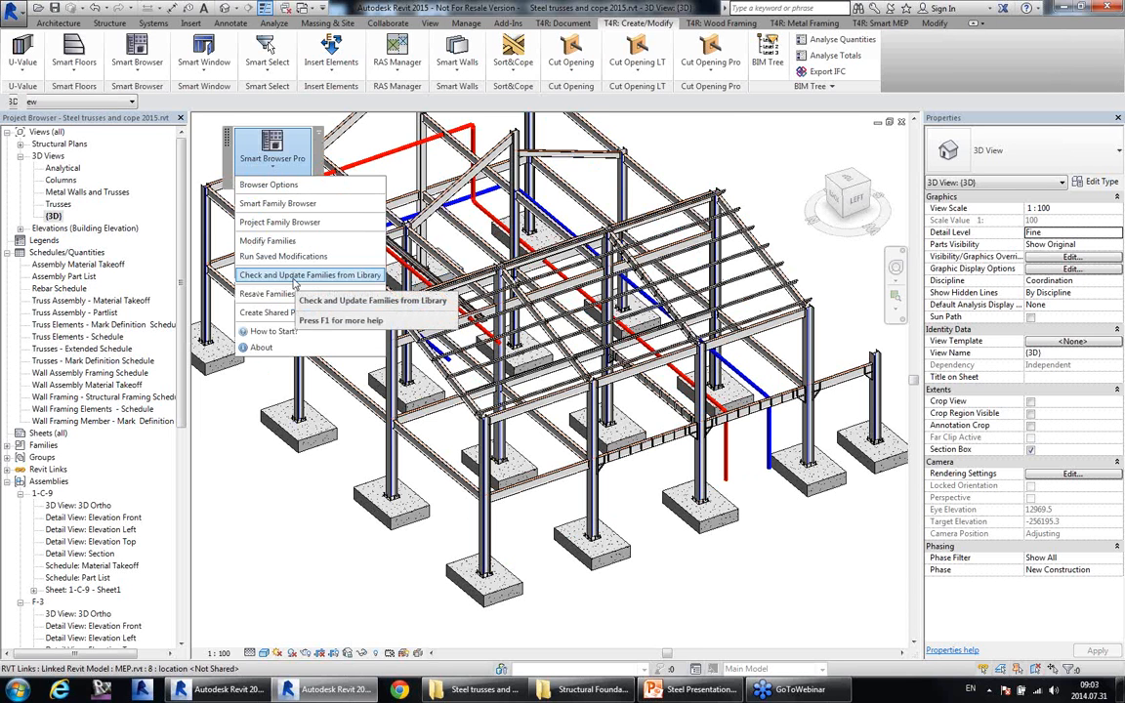
left_click(293, 277)
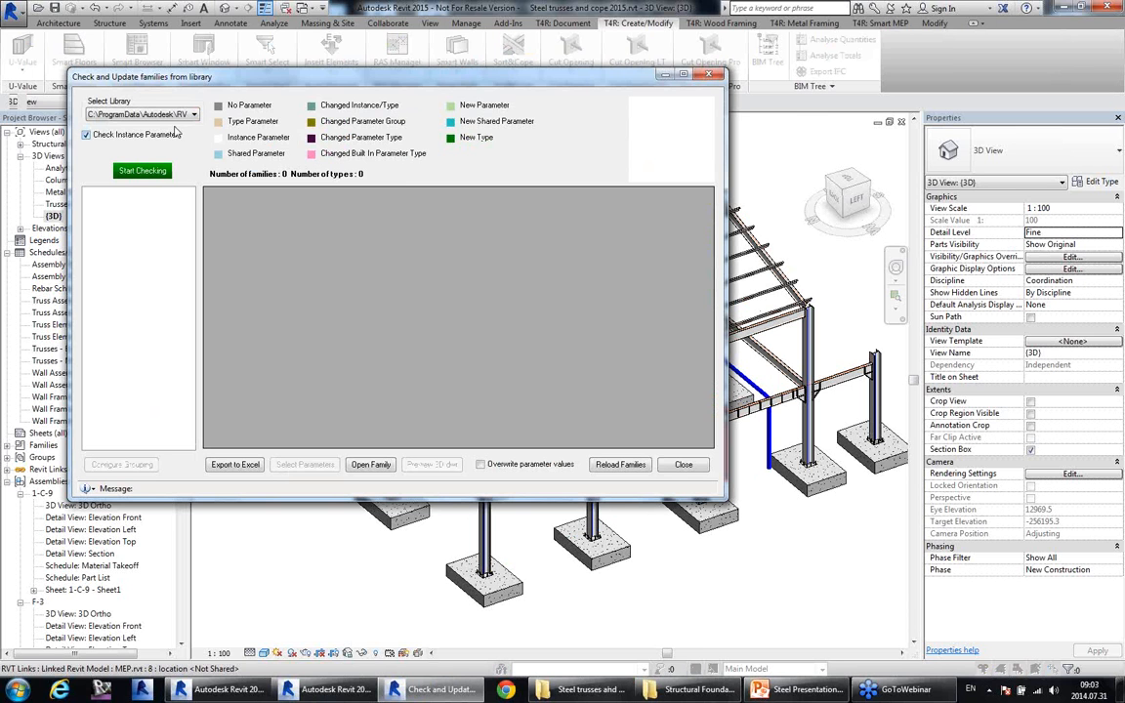
left_click(180, 116)
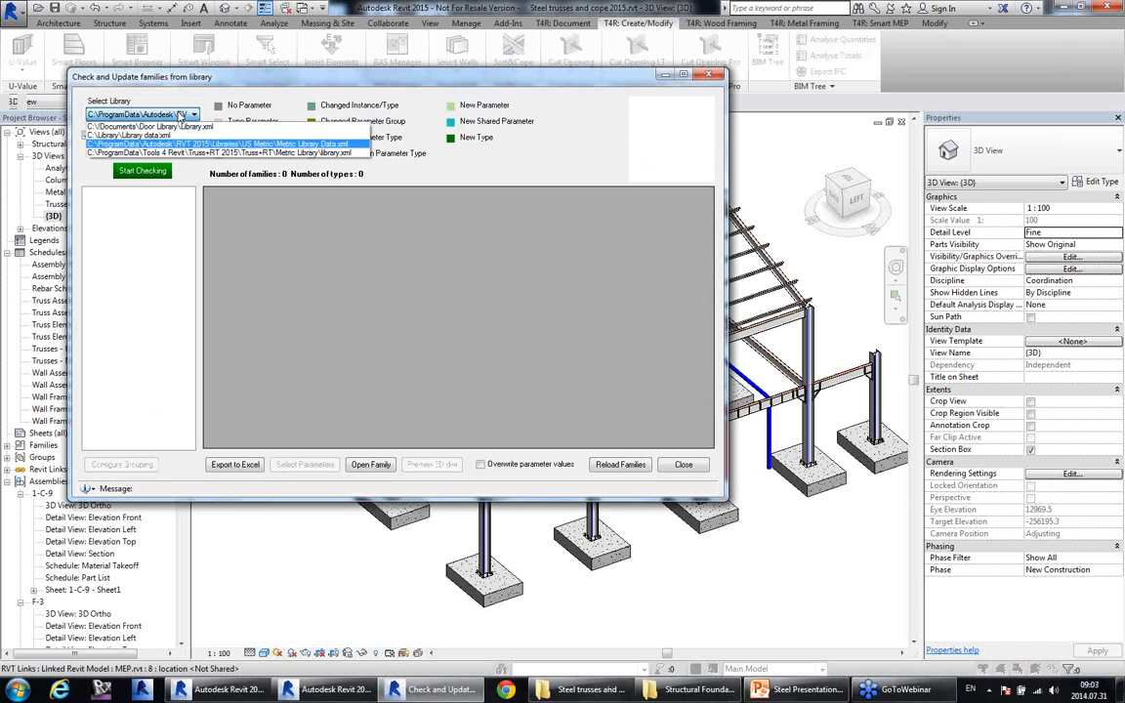
left_click(176, 144)
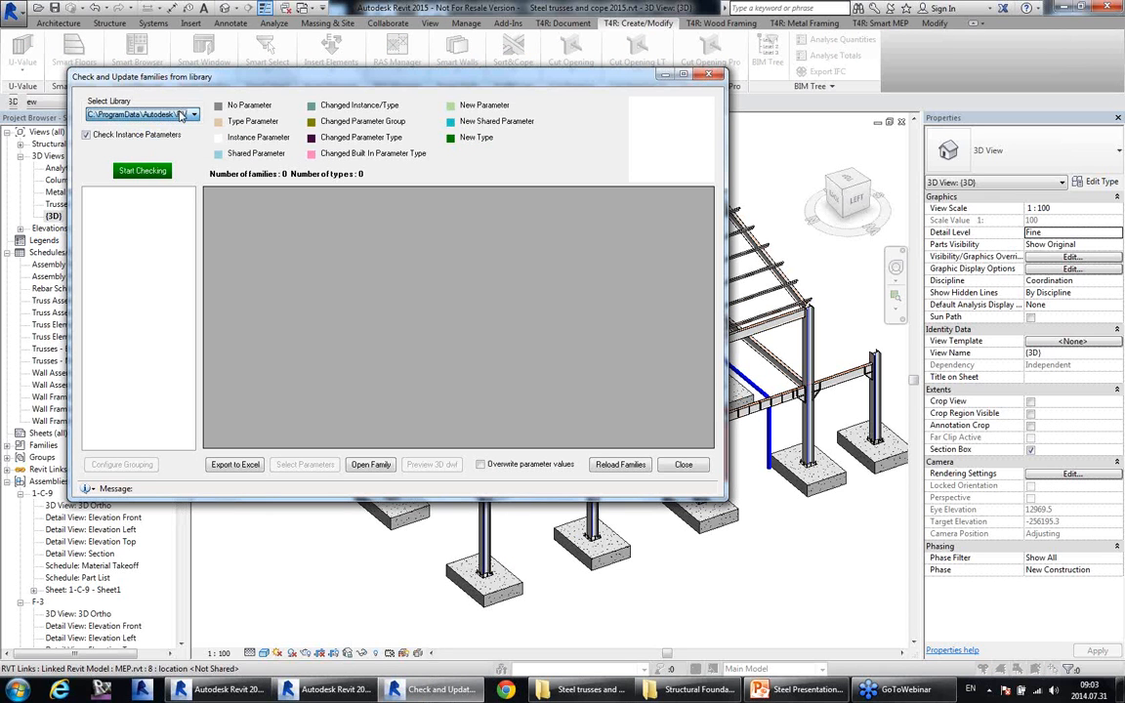
left_click(141, 171)
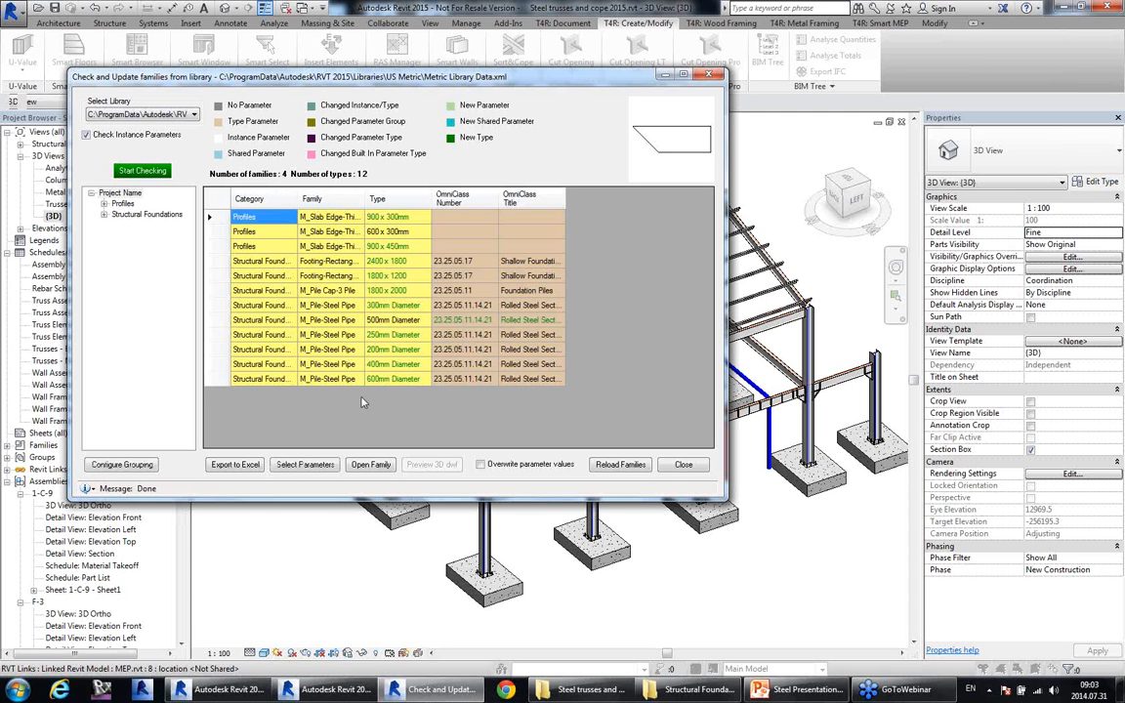
Widen the Type and Family columns, expand the family tree and limit the table to the Footing-Rectangular family.
left_click_drag(497, 200, 463, 200)
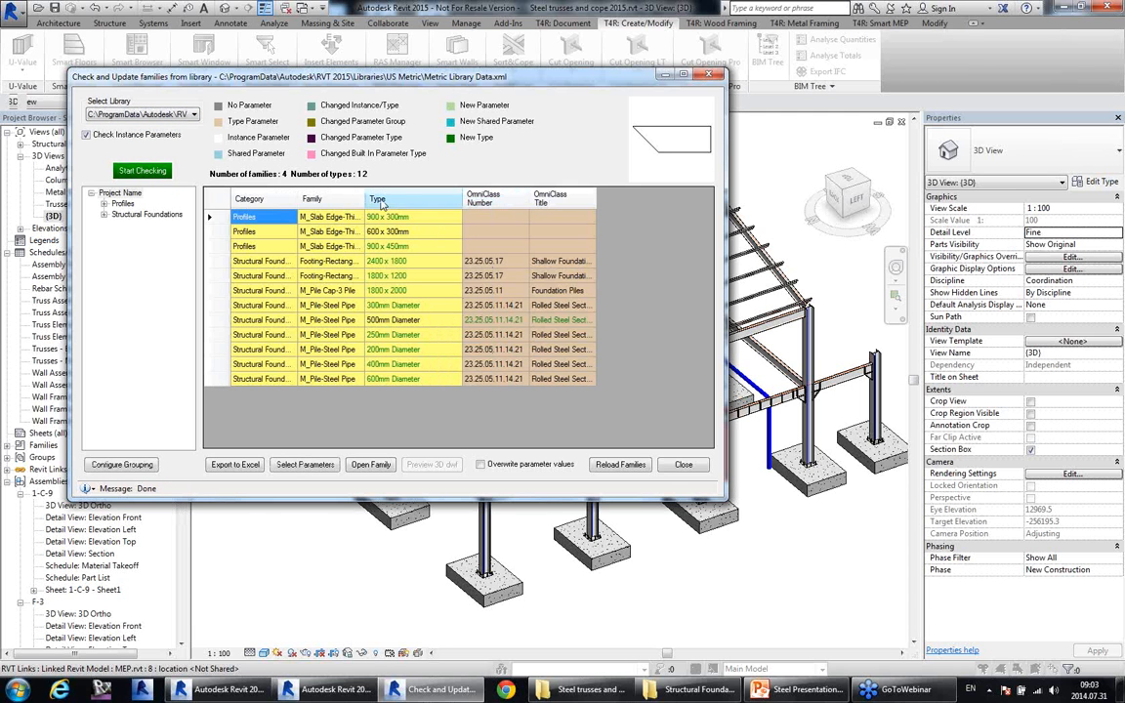
left_click_drag(364, 199, 394, 199)
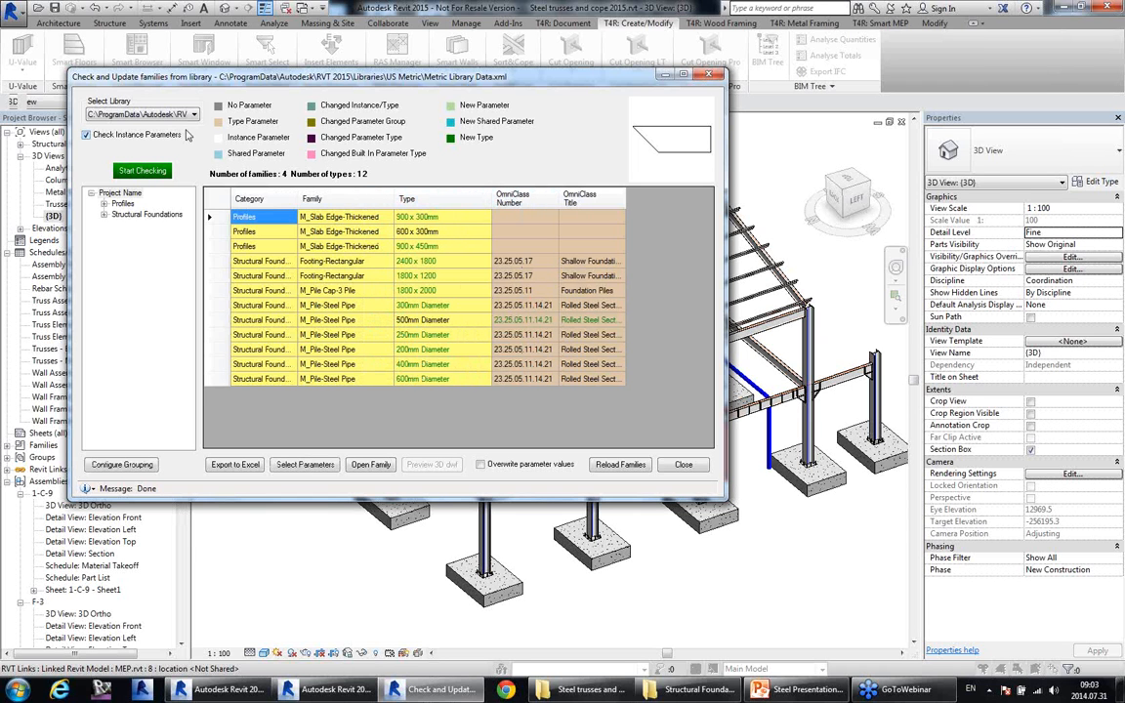
left_click(104, 214)
left_click(105, 203)
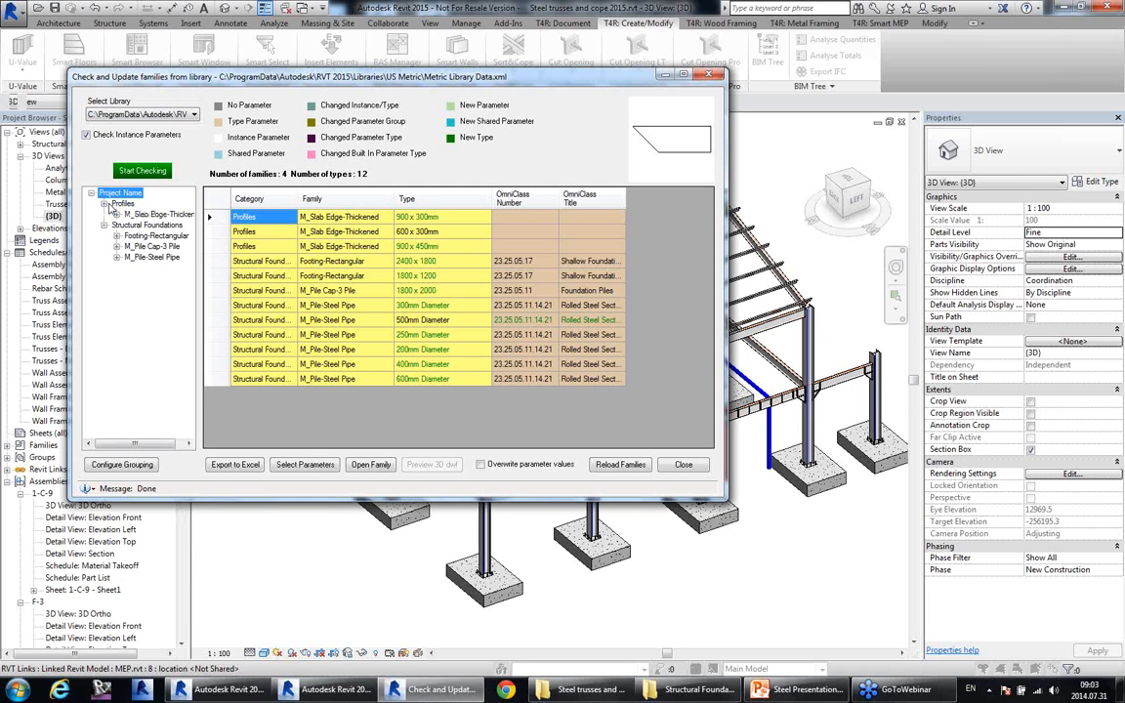
left_click(156, 225)
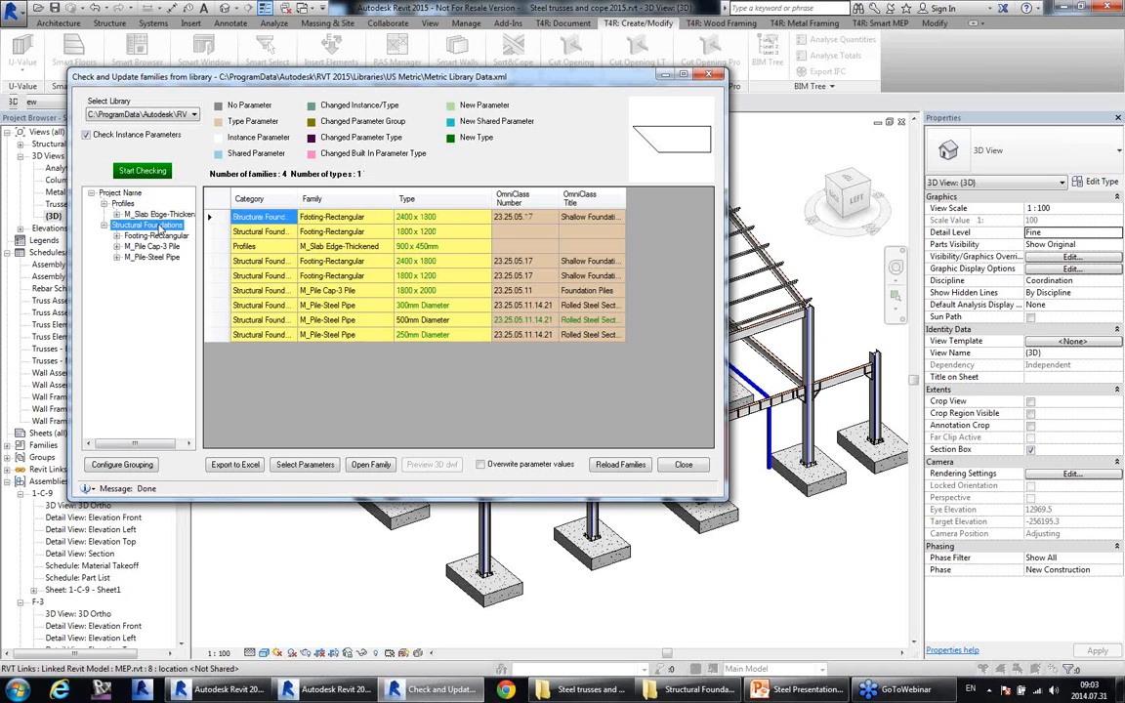
left_click(156, 236)
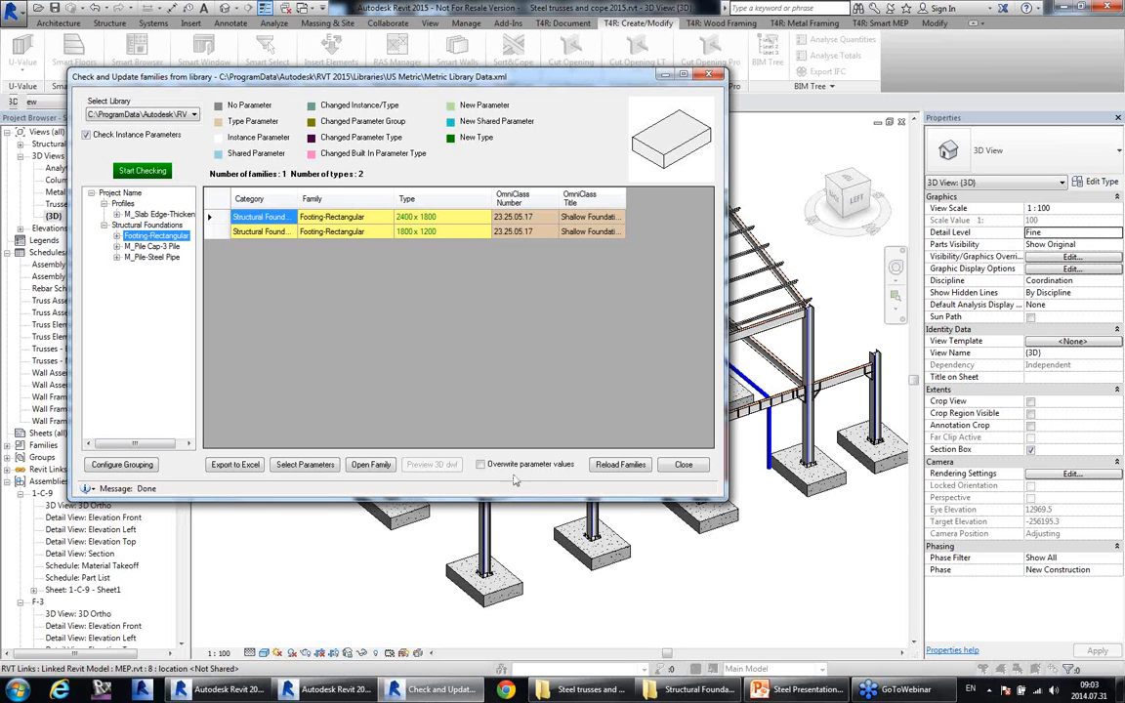
Reload the Footing-Rectangular family from the library with parameter values overwritten, and close the update dialog.
left_click(479, 464)
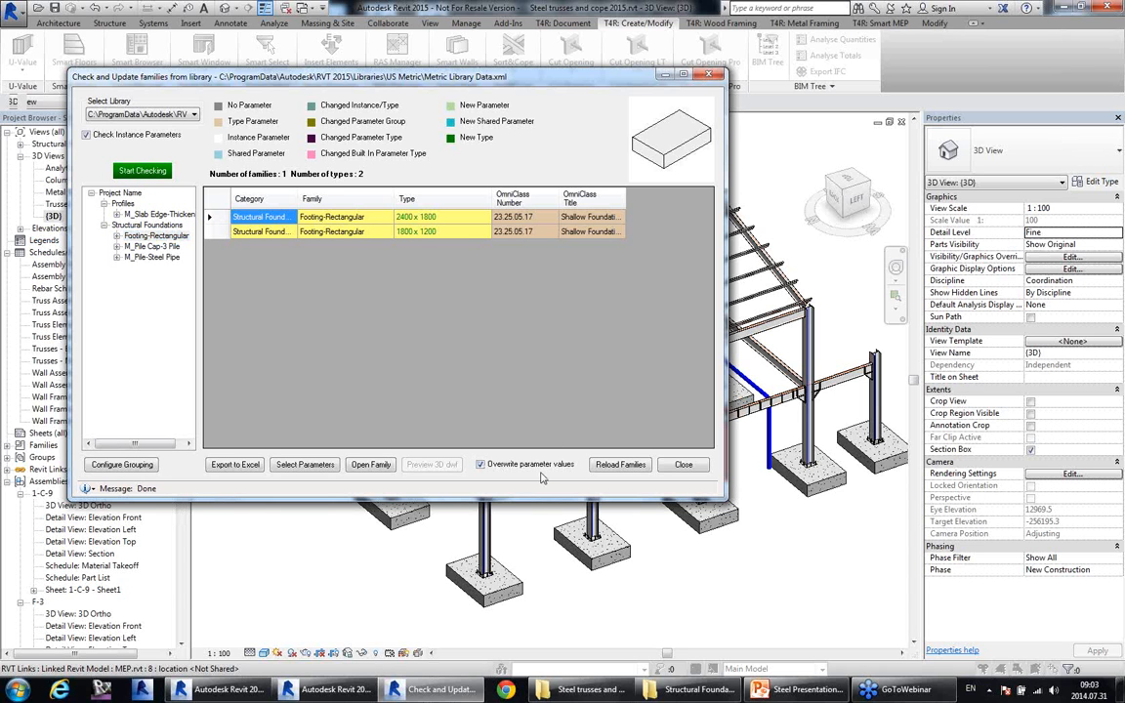
left_click(618, 465)
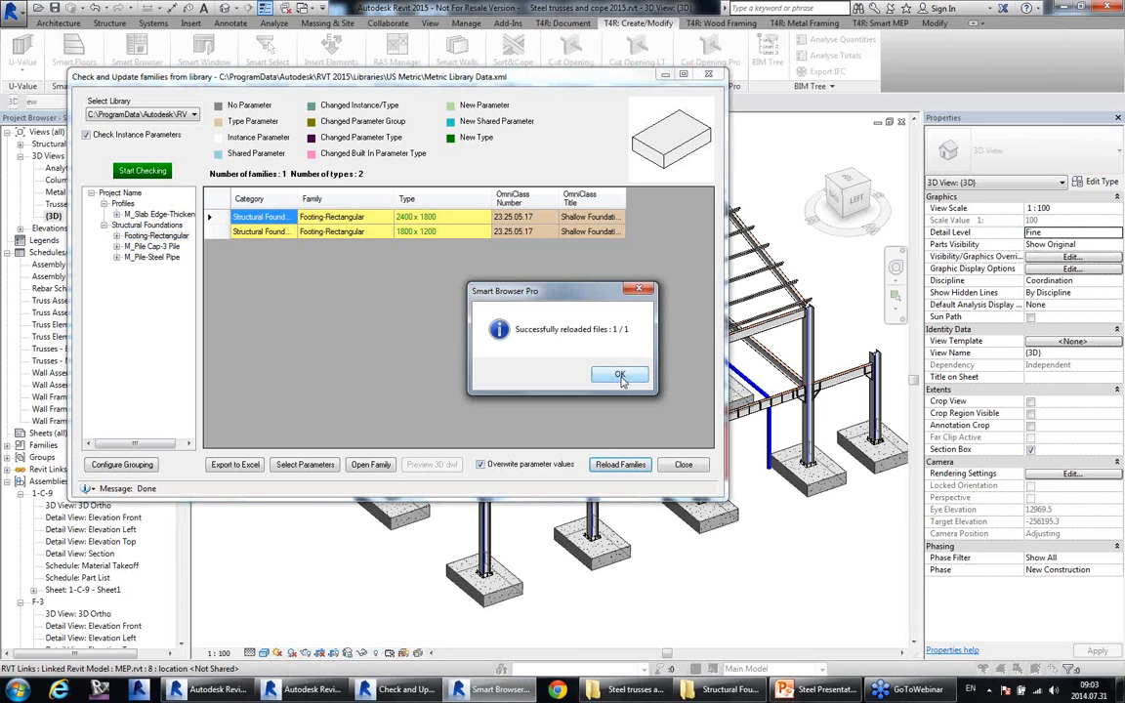
left_click(620, 377)
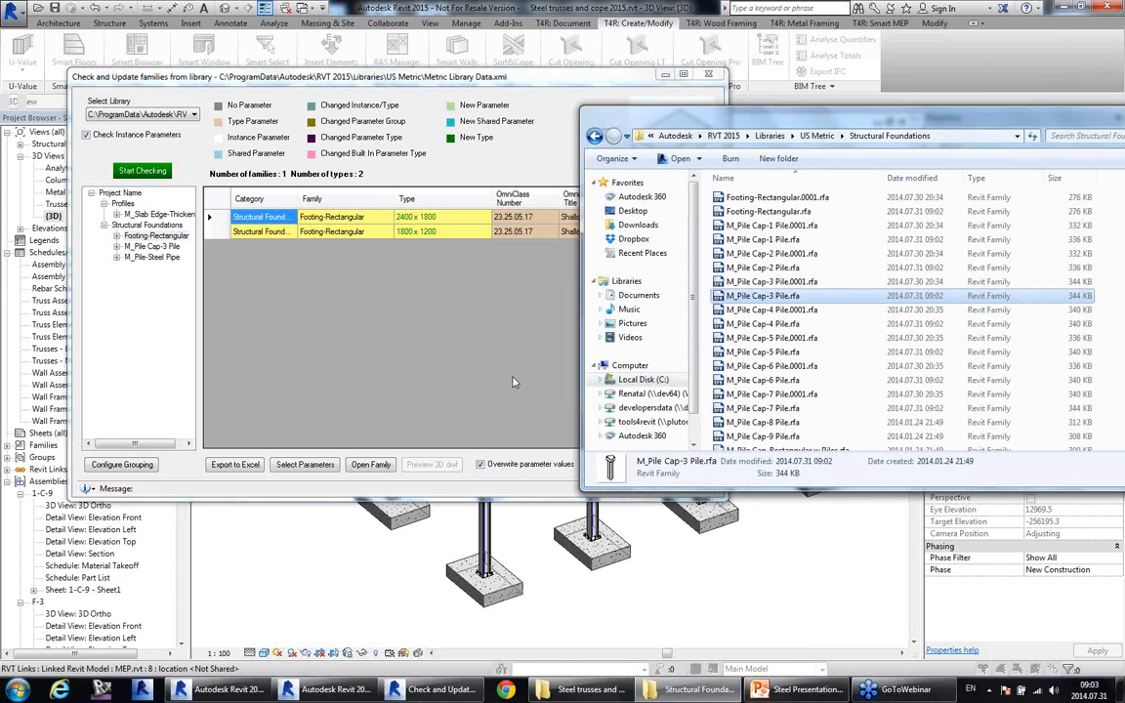
left_click(515, 382)
left_click(680, 469)
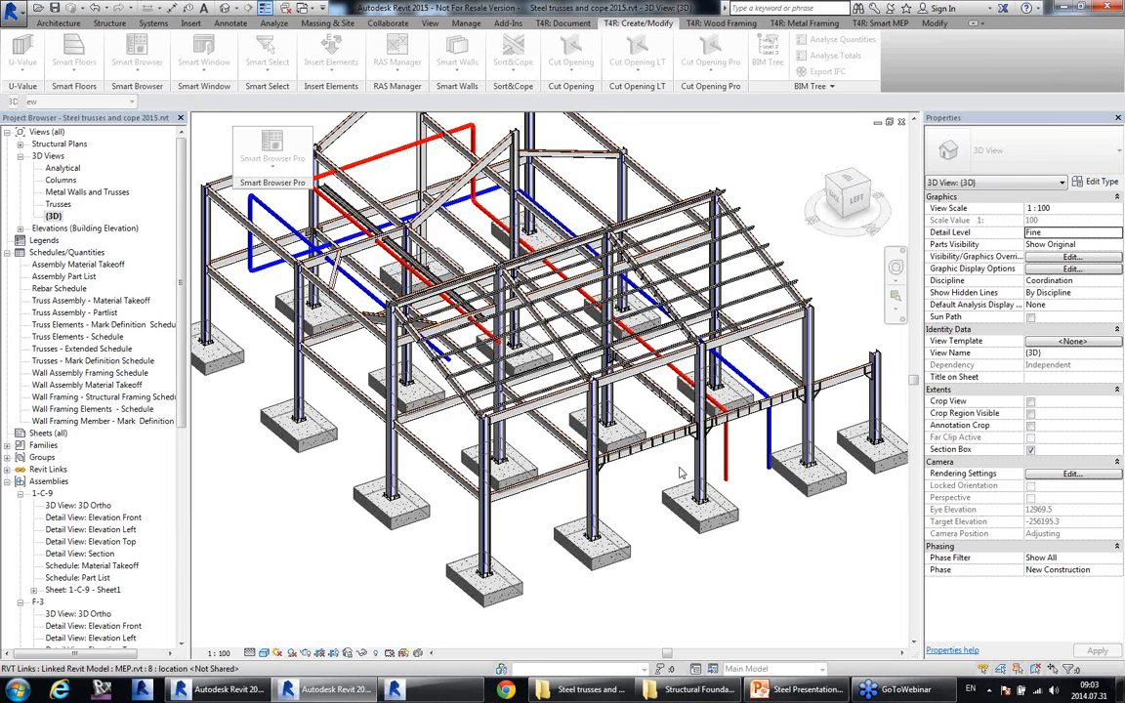
Select a front rectangular footing in the model and inspect its available types and its F1 parameter.
left_click(737, 525)
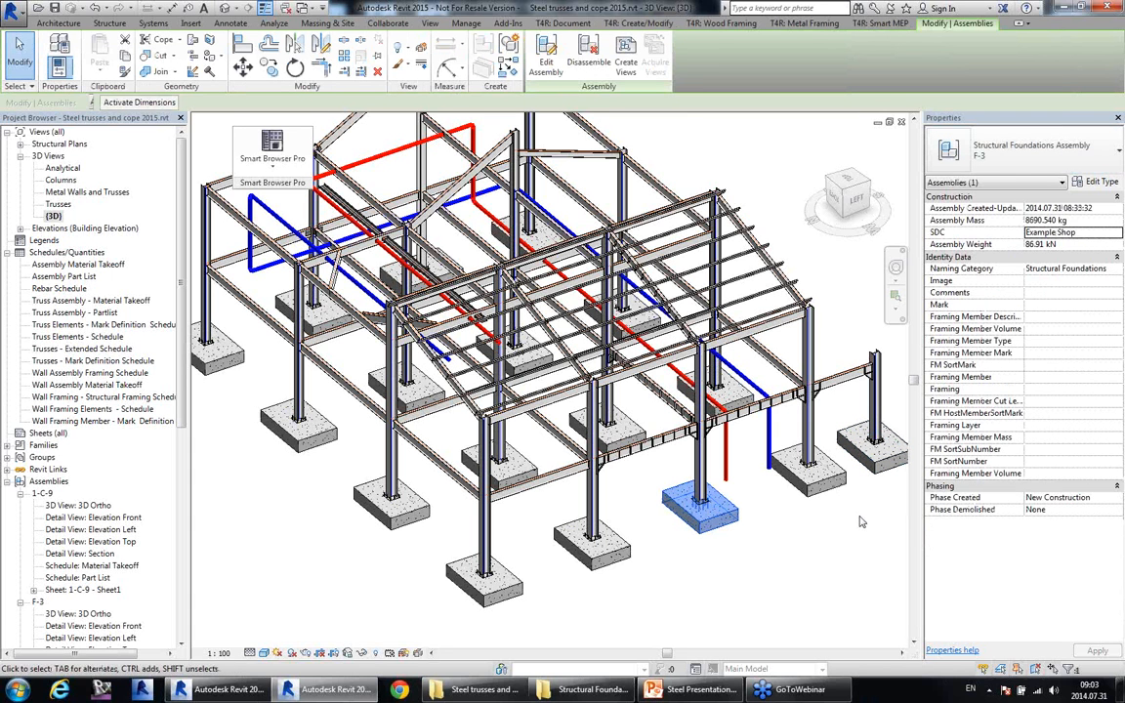
left_click(592, 547)
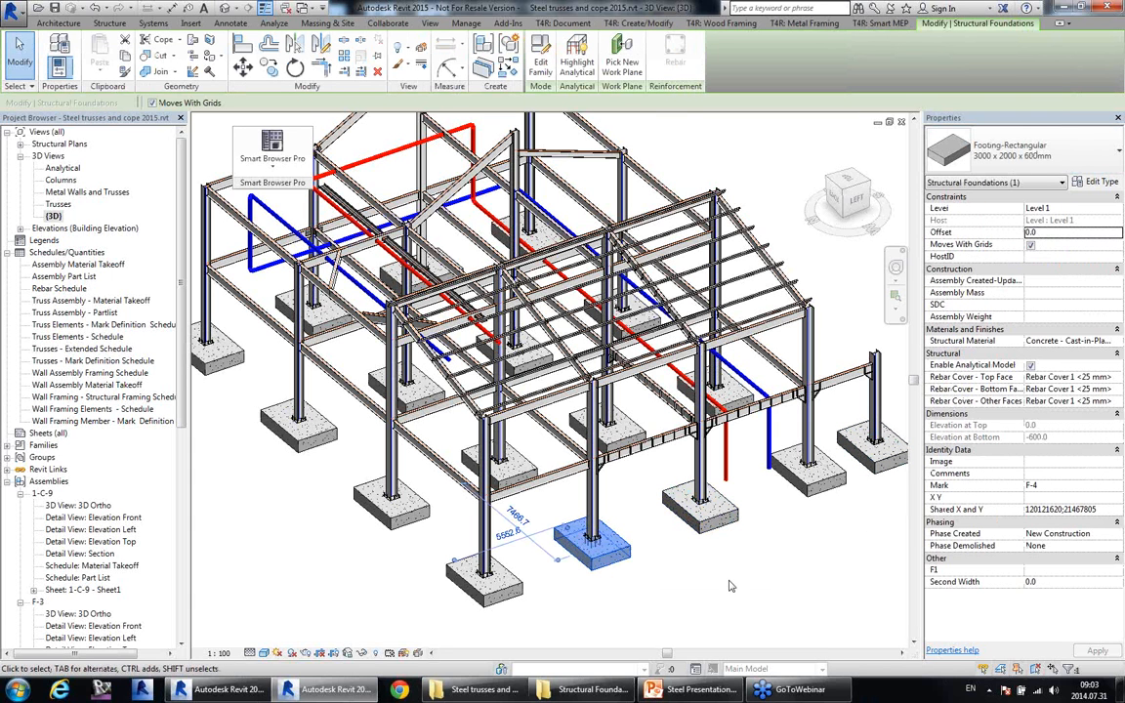
left_click(1082, 154)
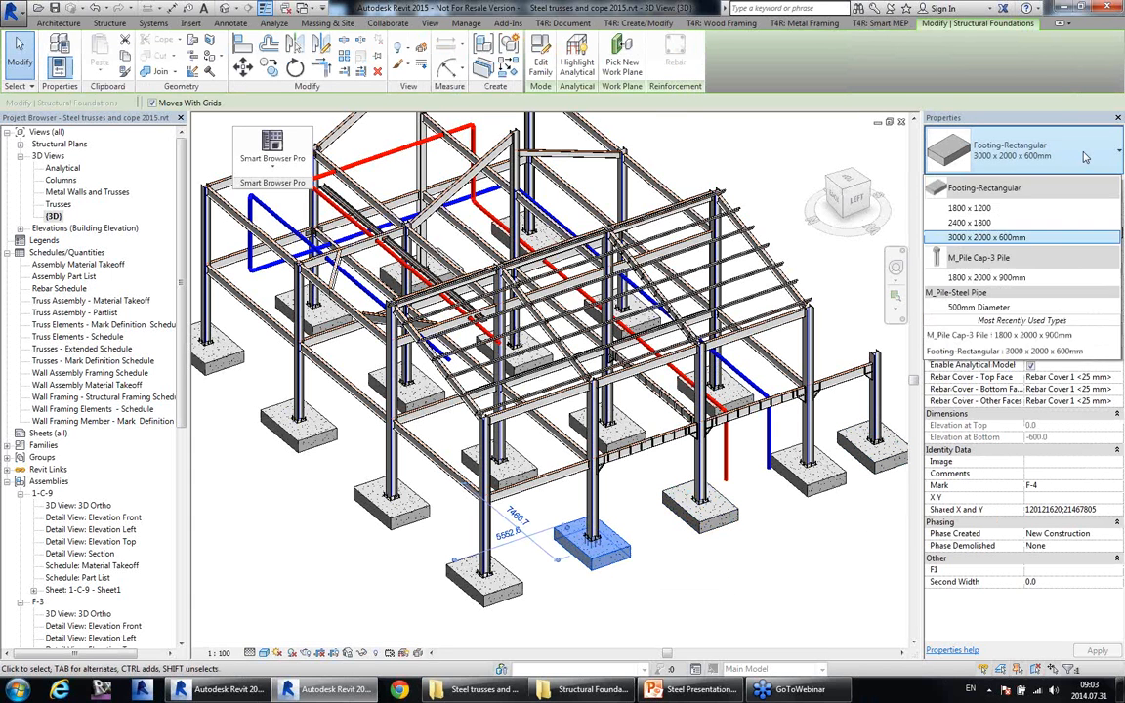
left_click(1006, 240)
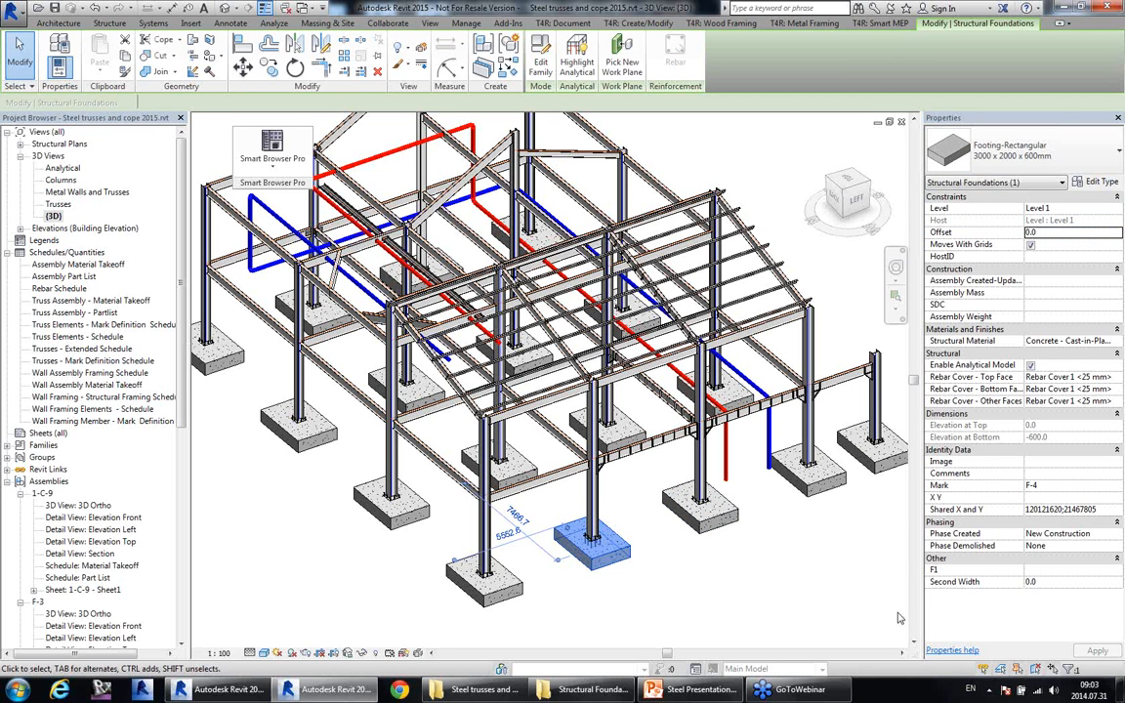
left_click(1029, 569)
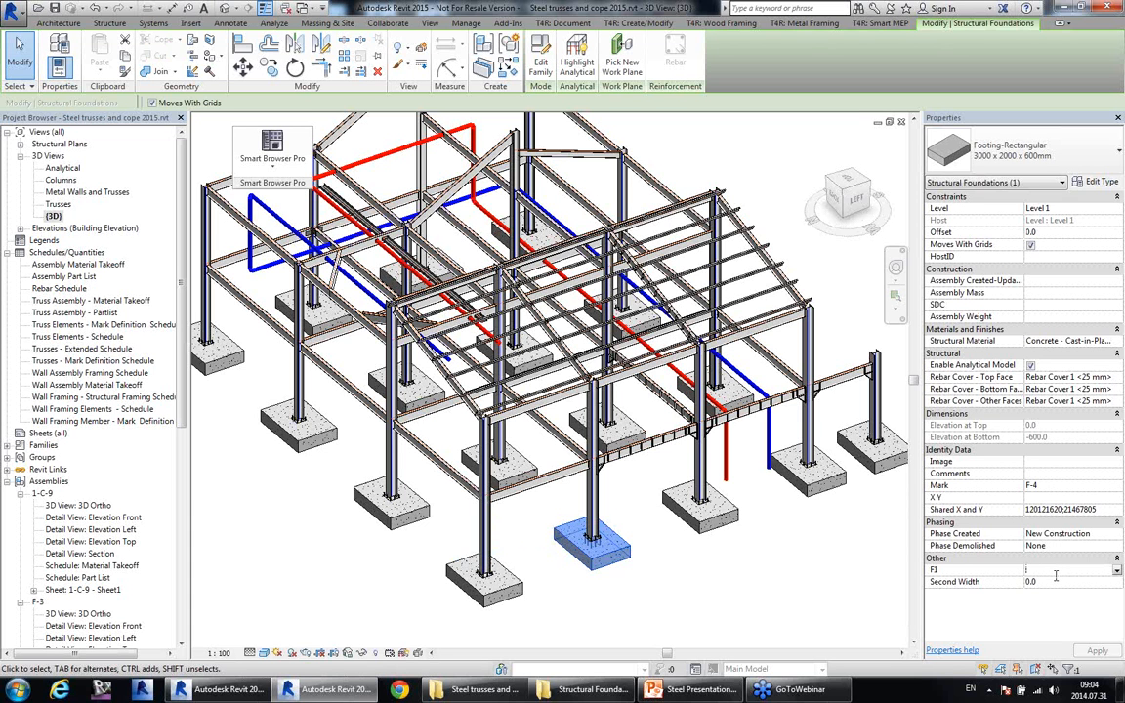
left_click(658, 646)
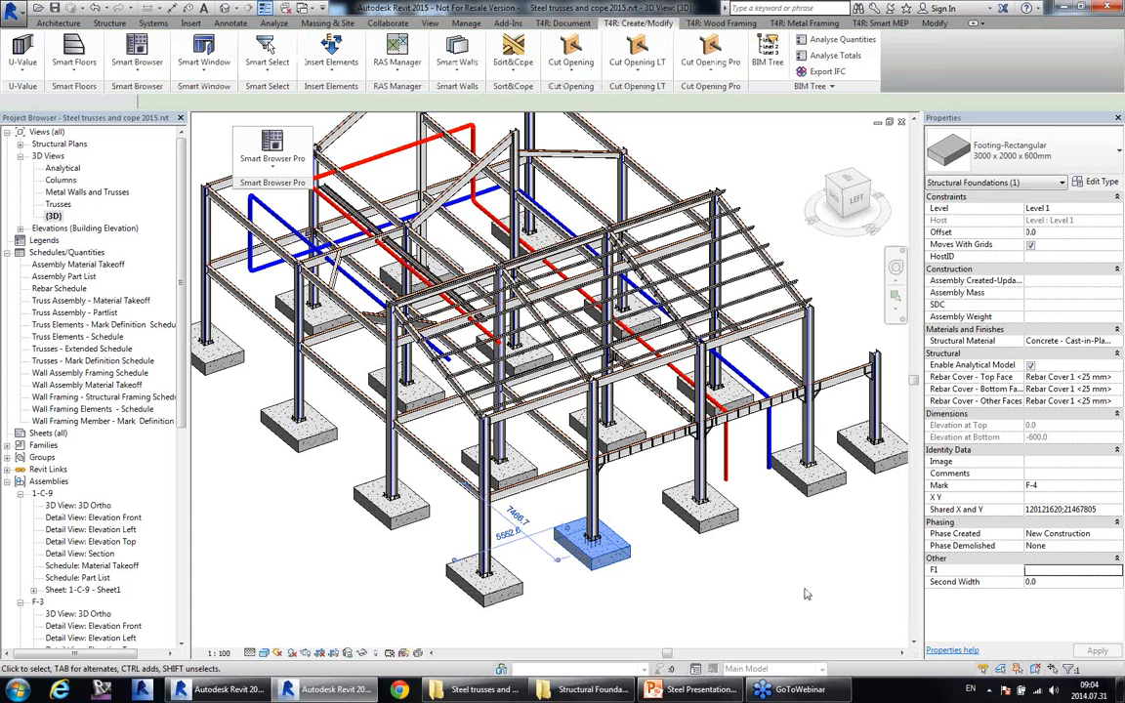
Switch to the PowerPoint presentation, start the slide show and advance to the BIM Tree Manager slide.
left_click(693, 689)
left_click(982, 670)
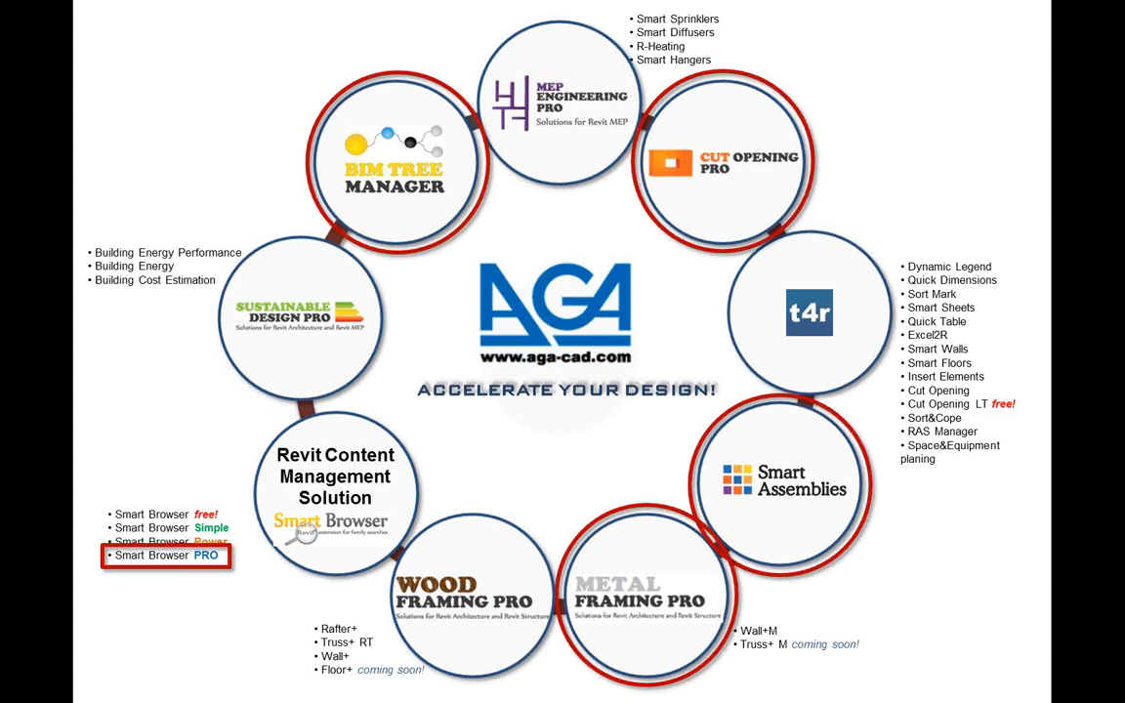
key("Right")
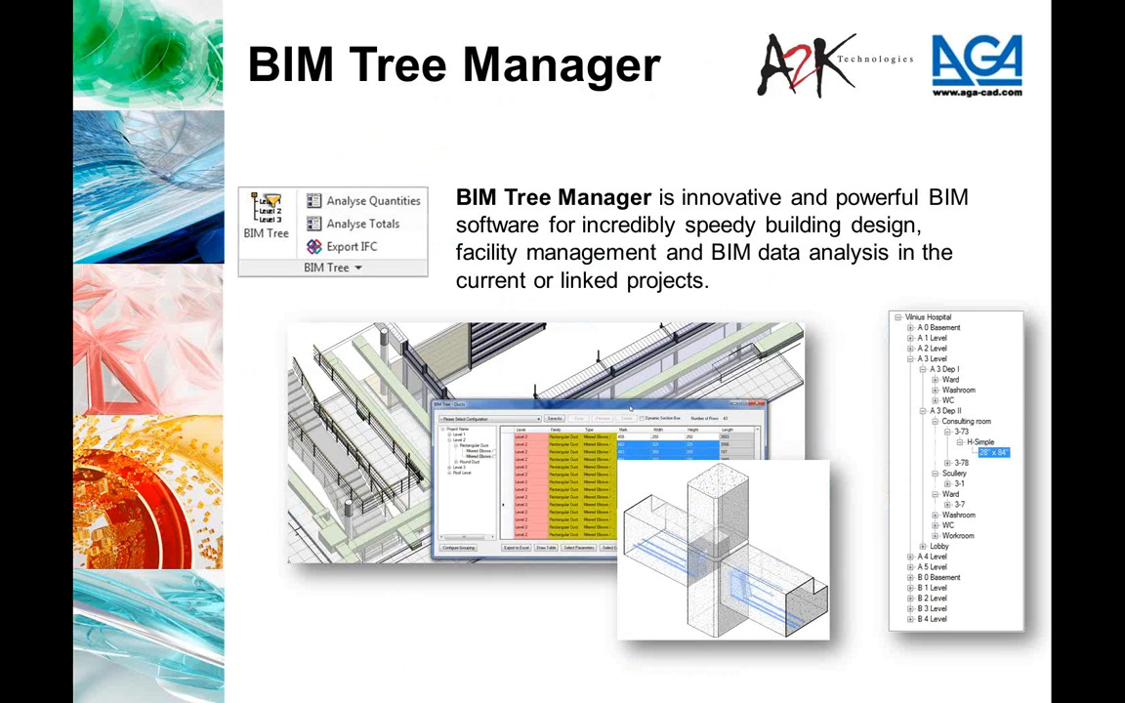